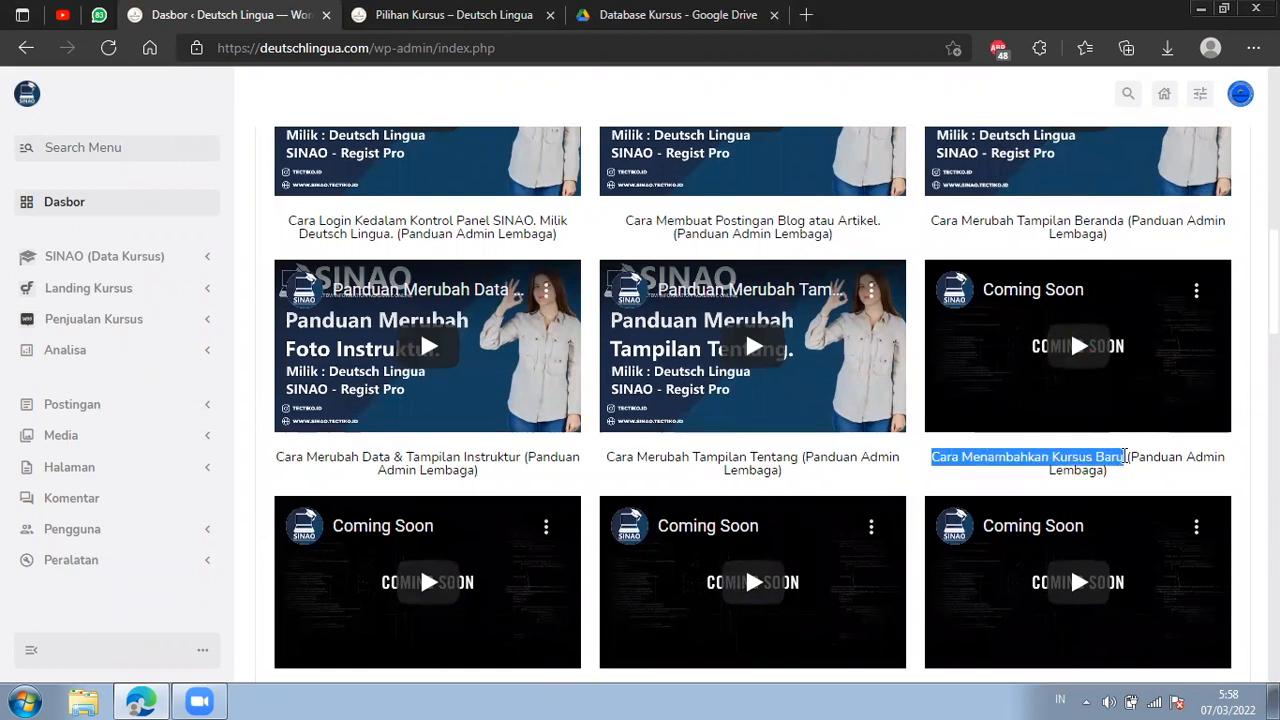
Open the site's Pilihan Kursus menu link in a new tab and place it directly before the existing course page tab.
left_click(436, 22)
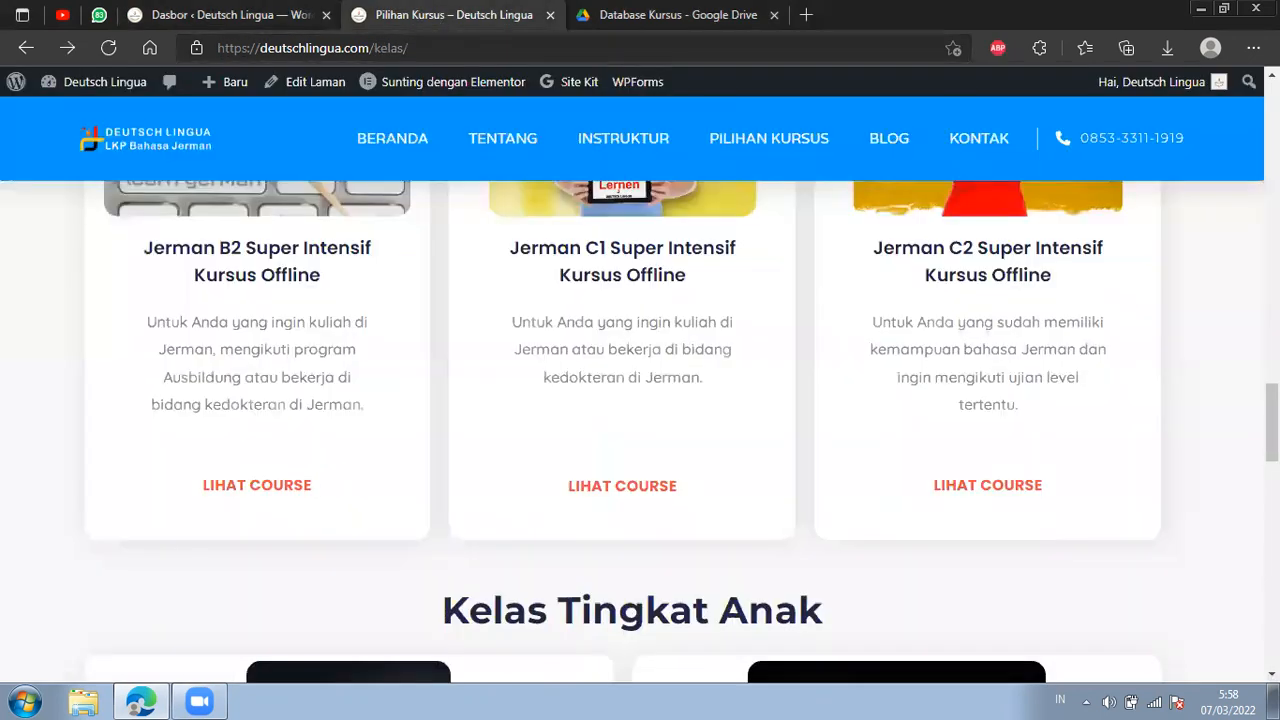
scroll(640, 400, "up", 10)
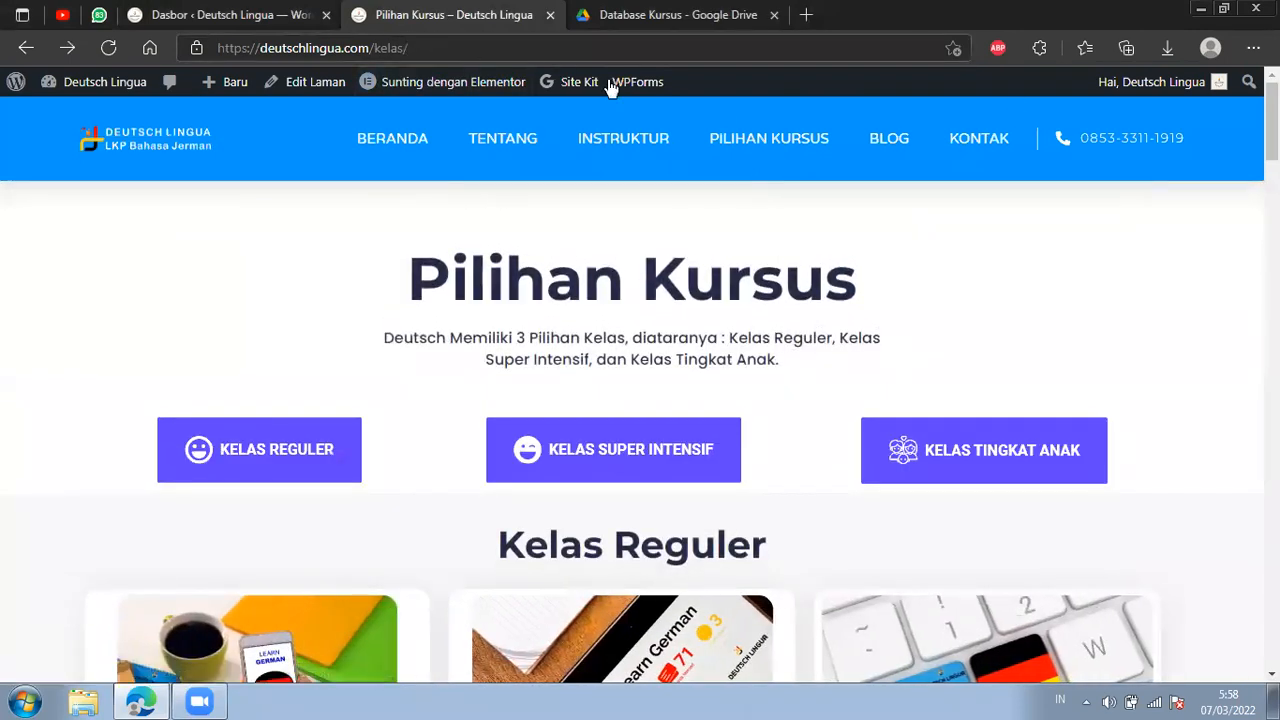
right_click(763, 140)
left_click(850, 153)
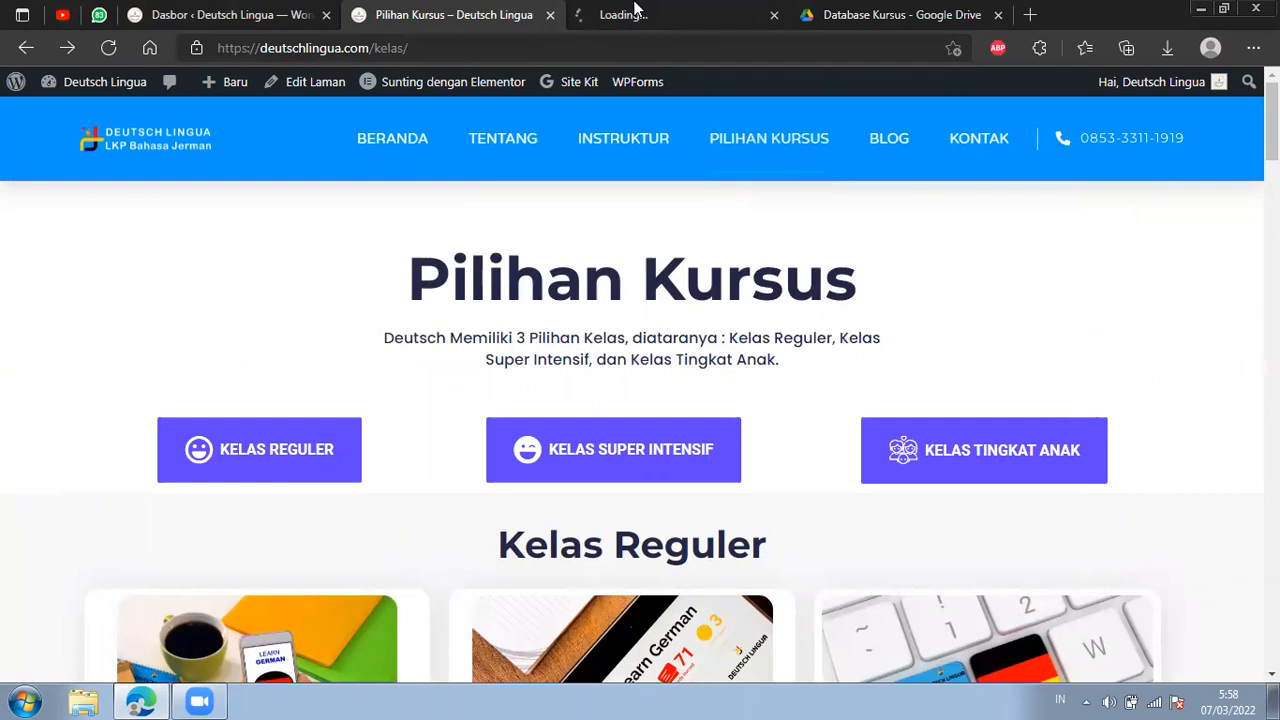
left_click_drag(600, 14, 437, 10)
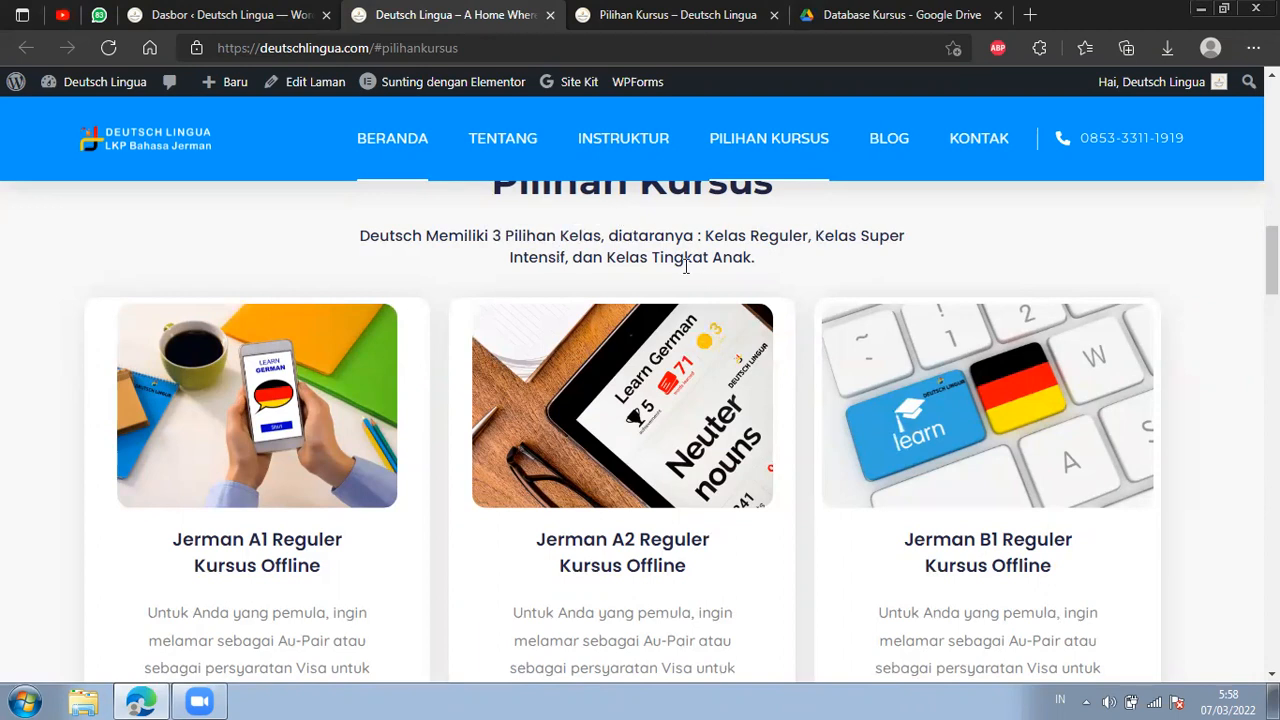
Review the Reguler course cards from A1 to C2 in the homepage's Pilihan Kursus section, then close that page.
scroll(733, 268, "down", 1)
scroll(765, 330, "up", 1)
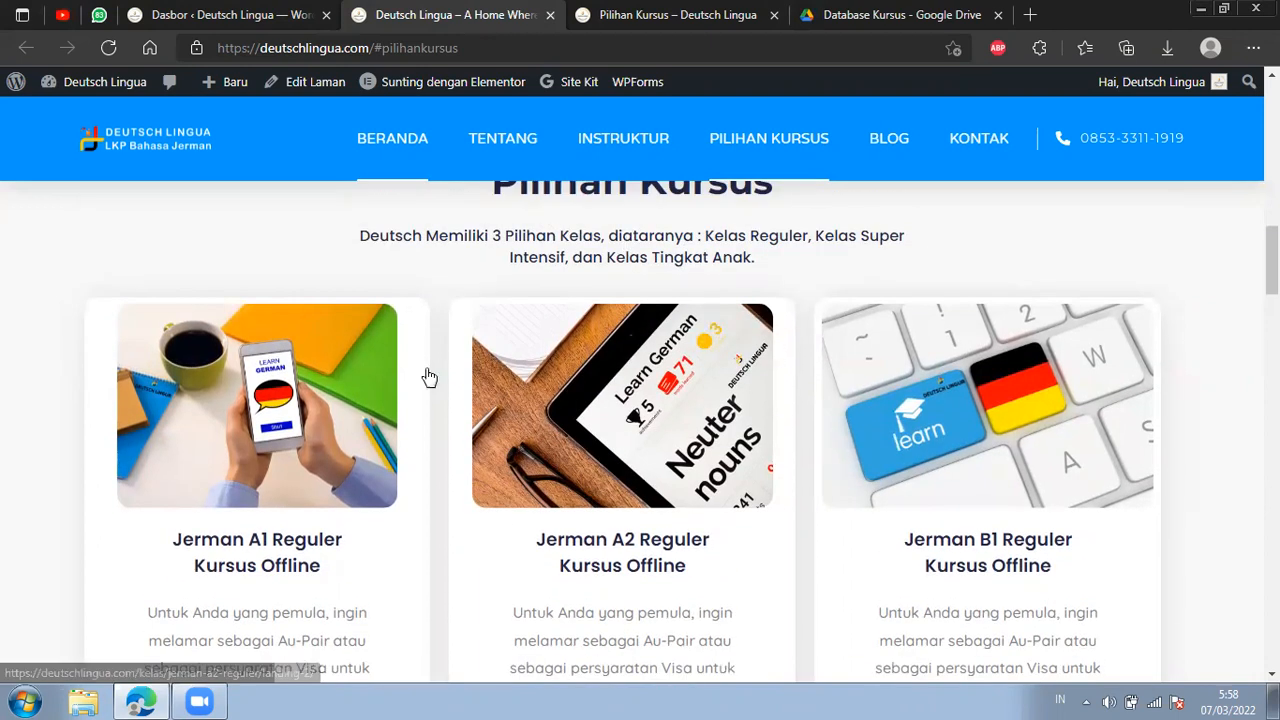
scroll(409, 369, "down", 5)
scroll(420, 353, "up", 1)
scroll(416, 352, "up", 1)
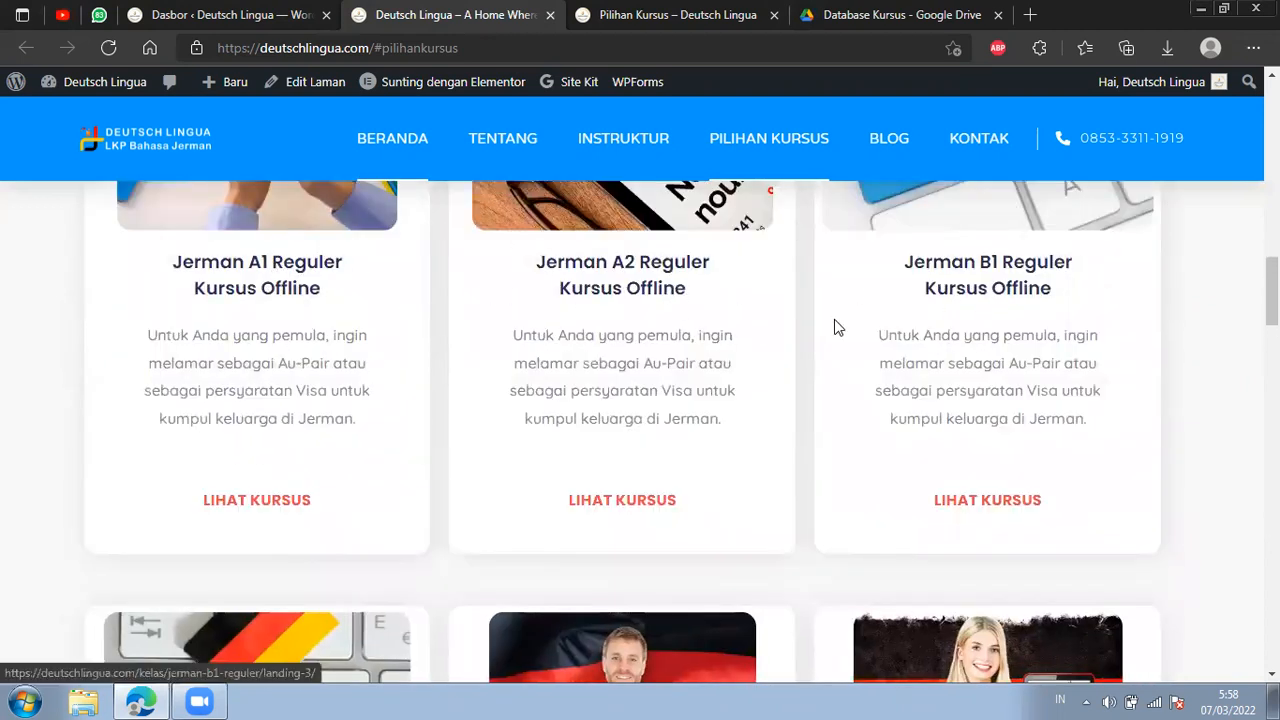
scroll(471, 380, "down", 4)
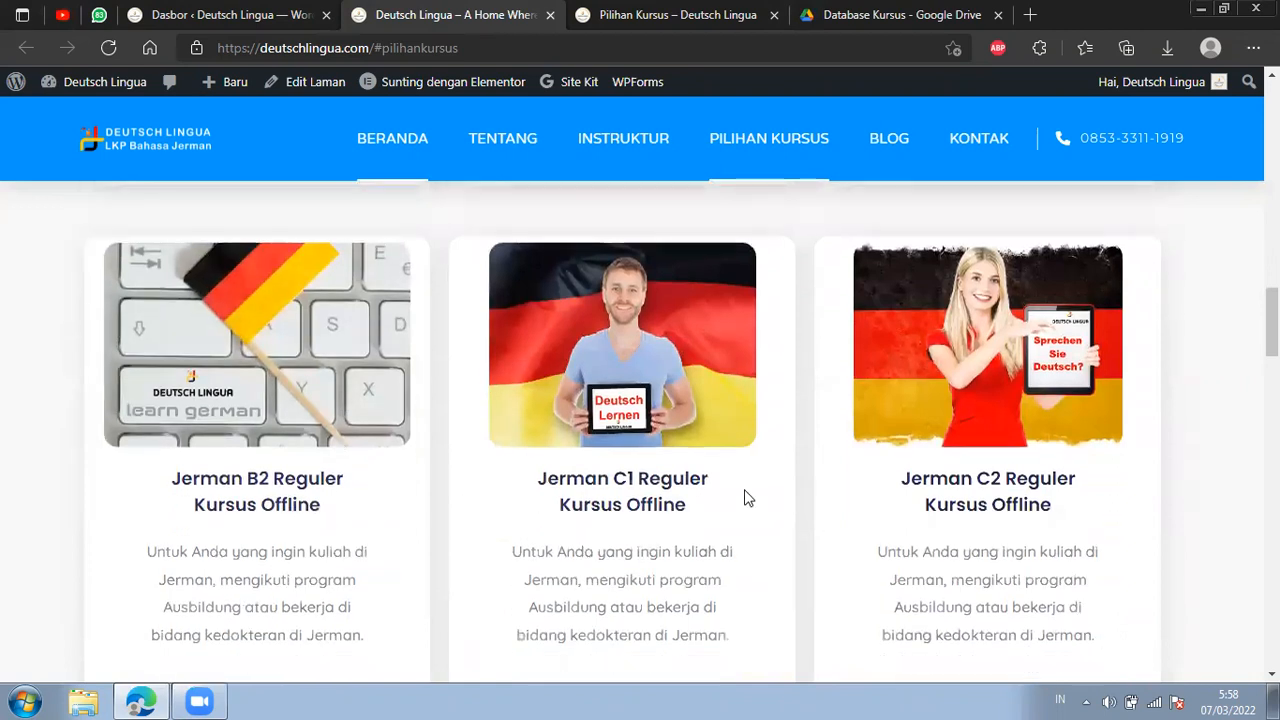
scroll(775, 480, "down", 2)
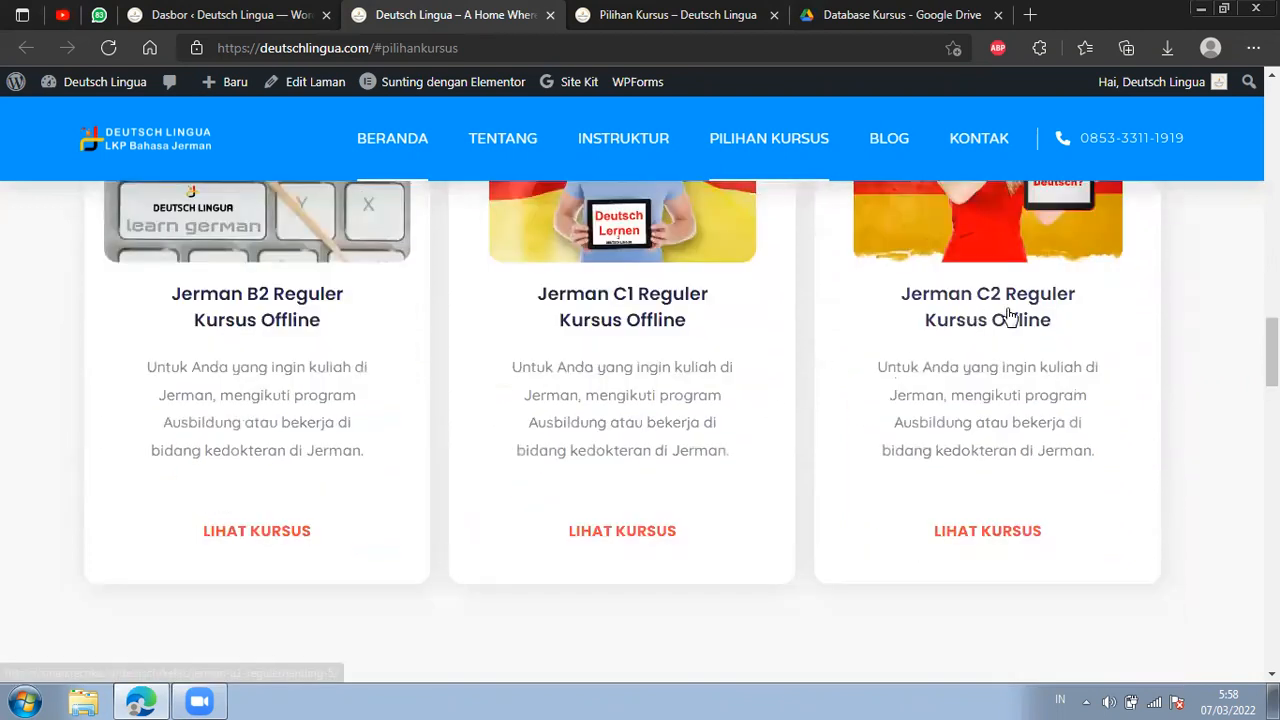
scroll(1008, 316, "down", 1)
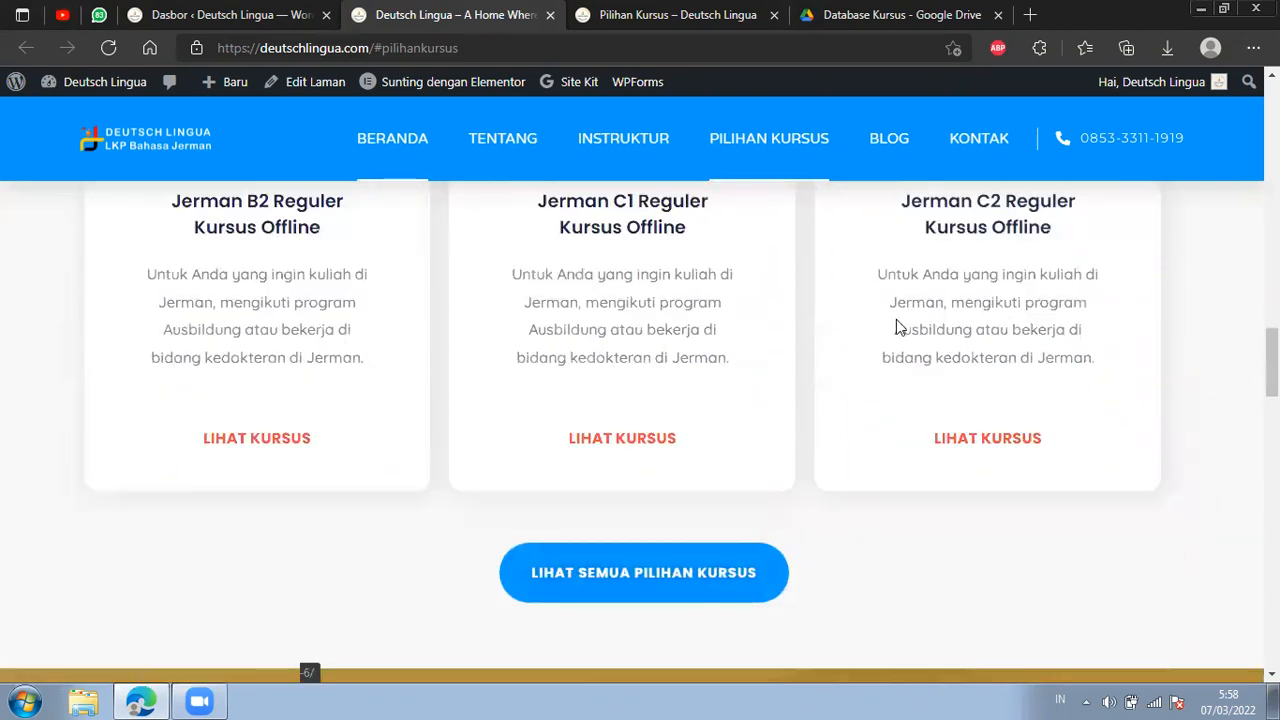
scroll(896, 319, "down", 1)
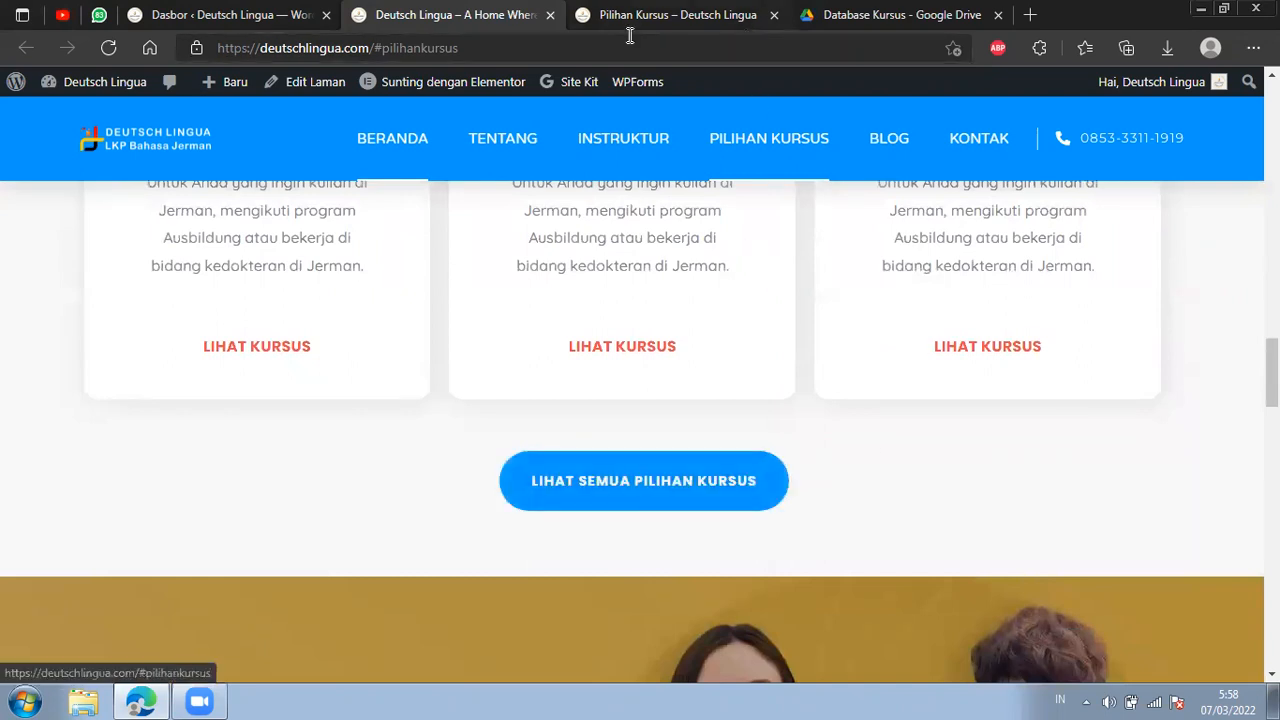
left_click(549, 14)
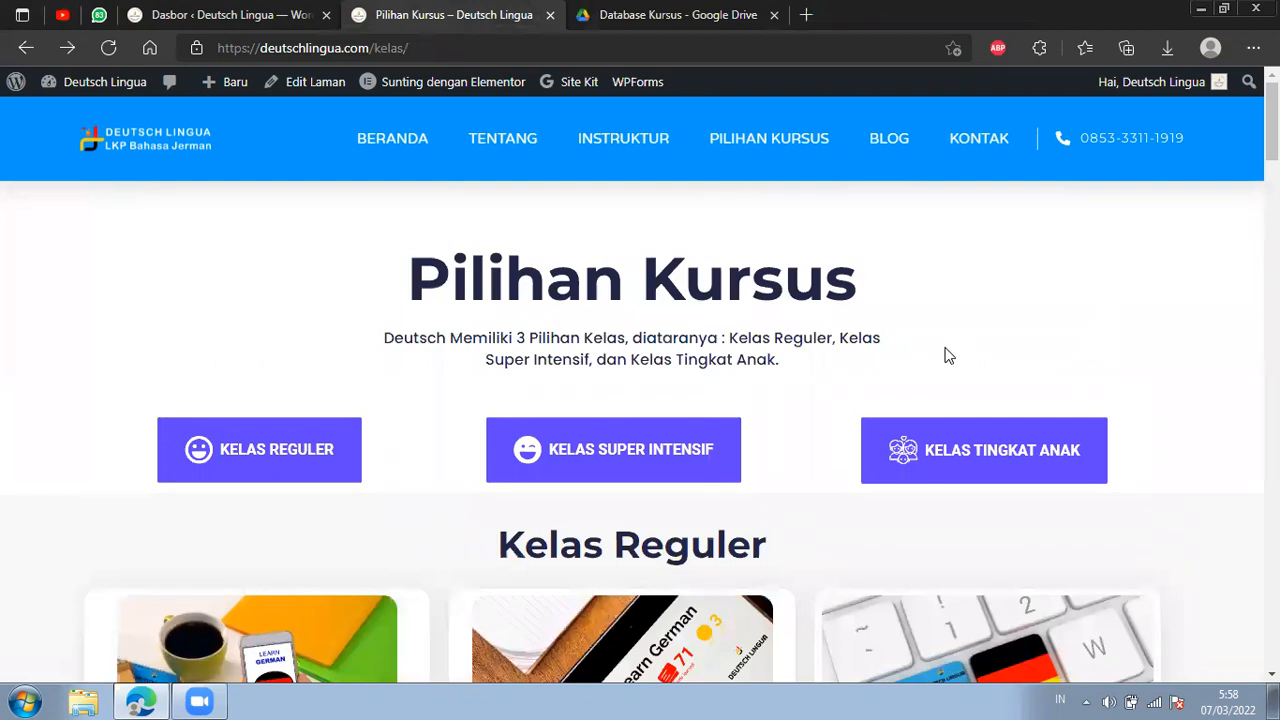
Jump to the Kelas Super Intensif section of the course page and look through its A1 to C2 course cards.
scroll(948, 356, "down", 1)
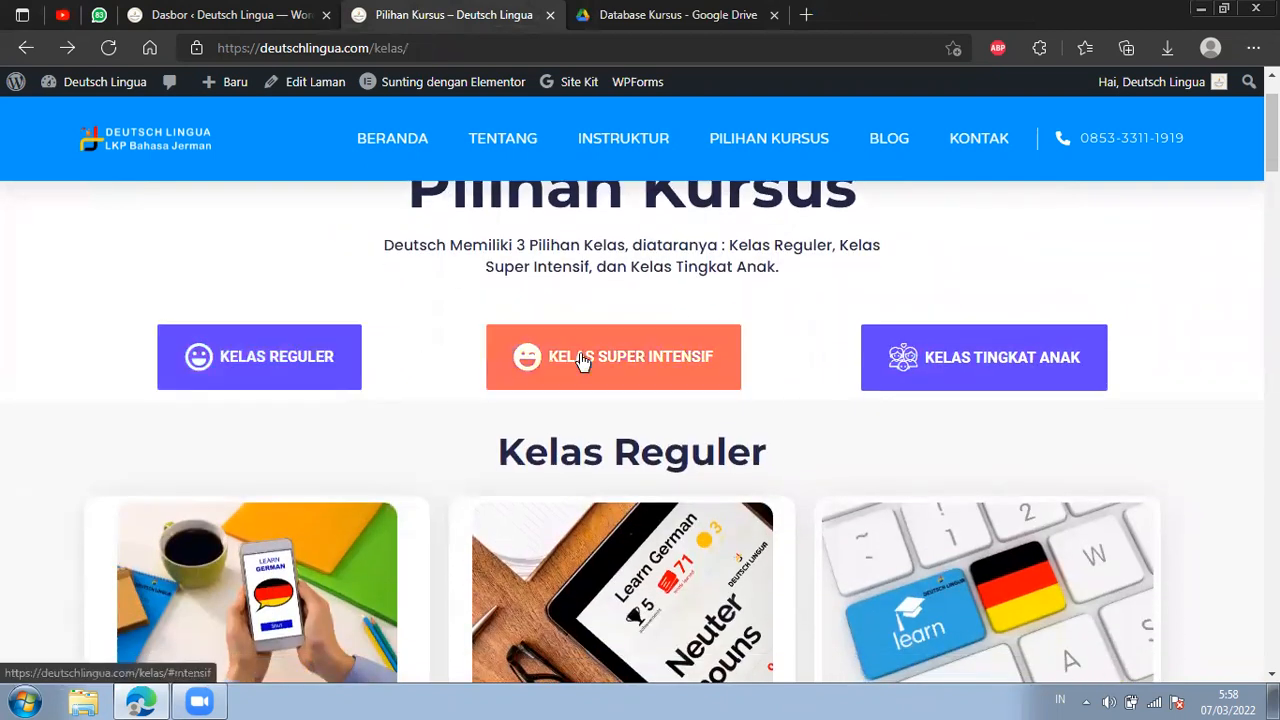
left_click(652, 361)
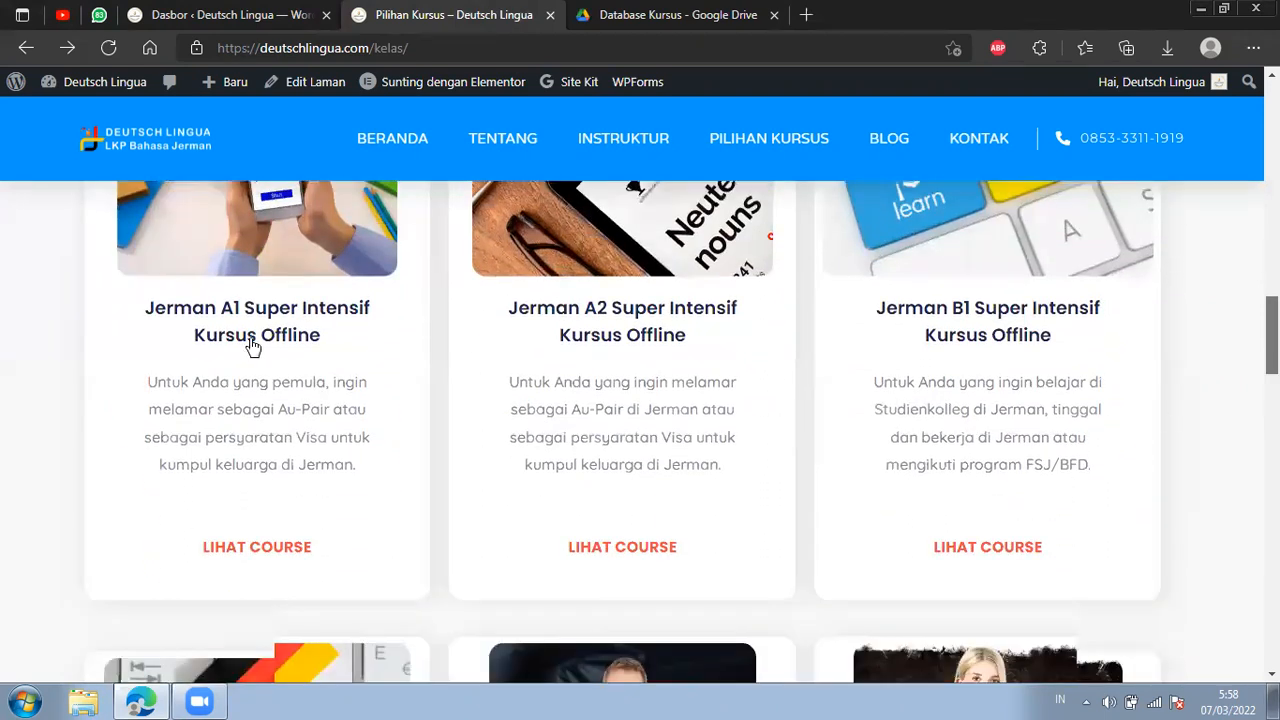
scroll(251, 349, "down", 2)
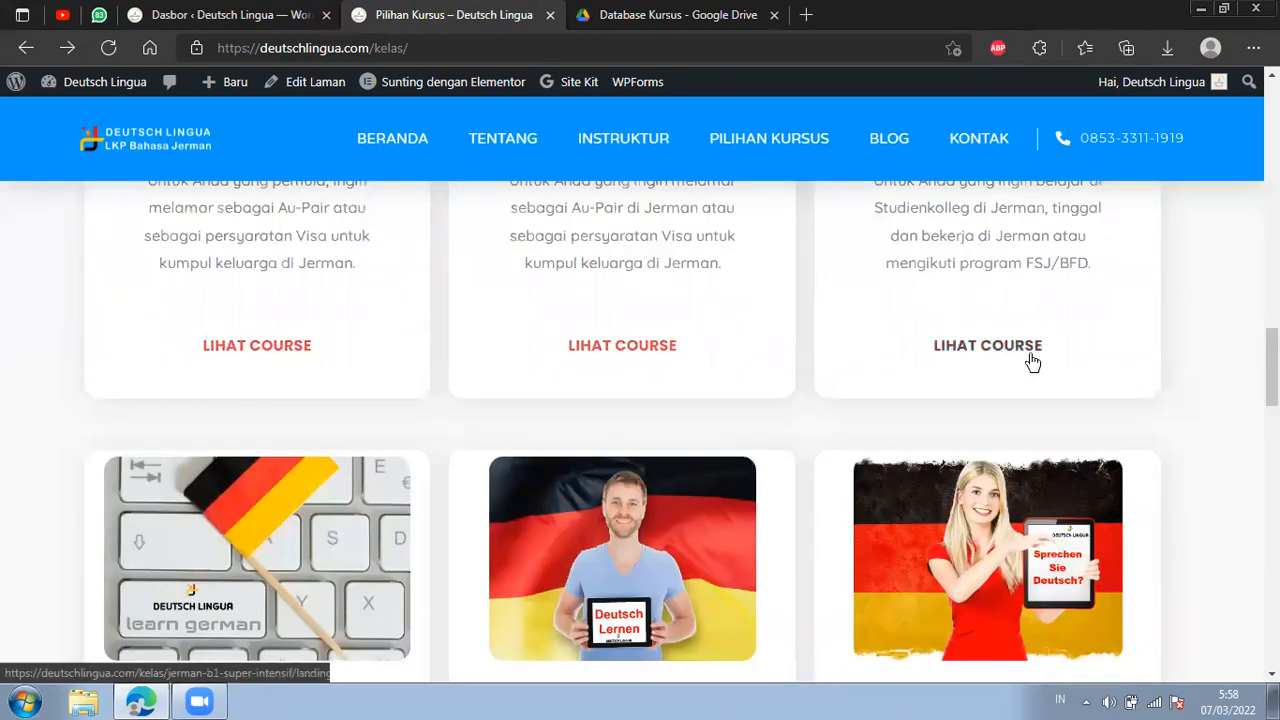
scroll(560, 417, "down", 2)
scroll(700, 305, "up", 3)
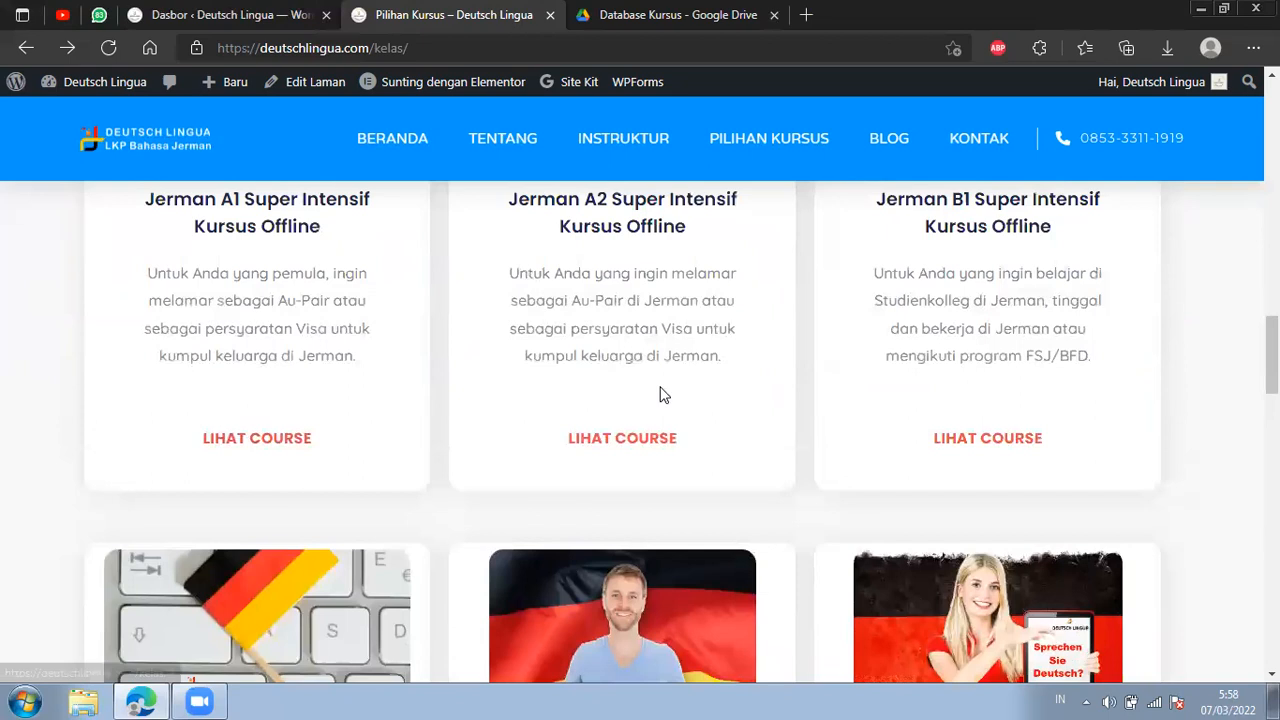
scroll(238, 545, "down", 5)
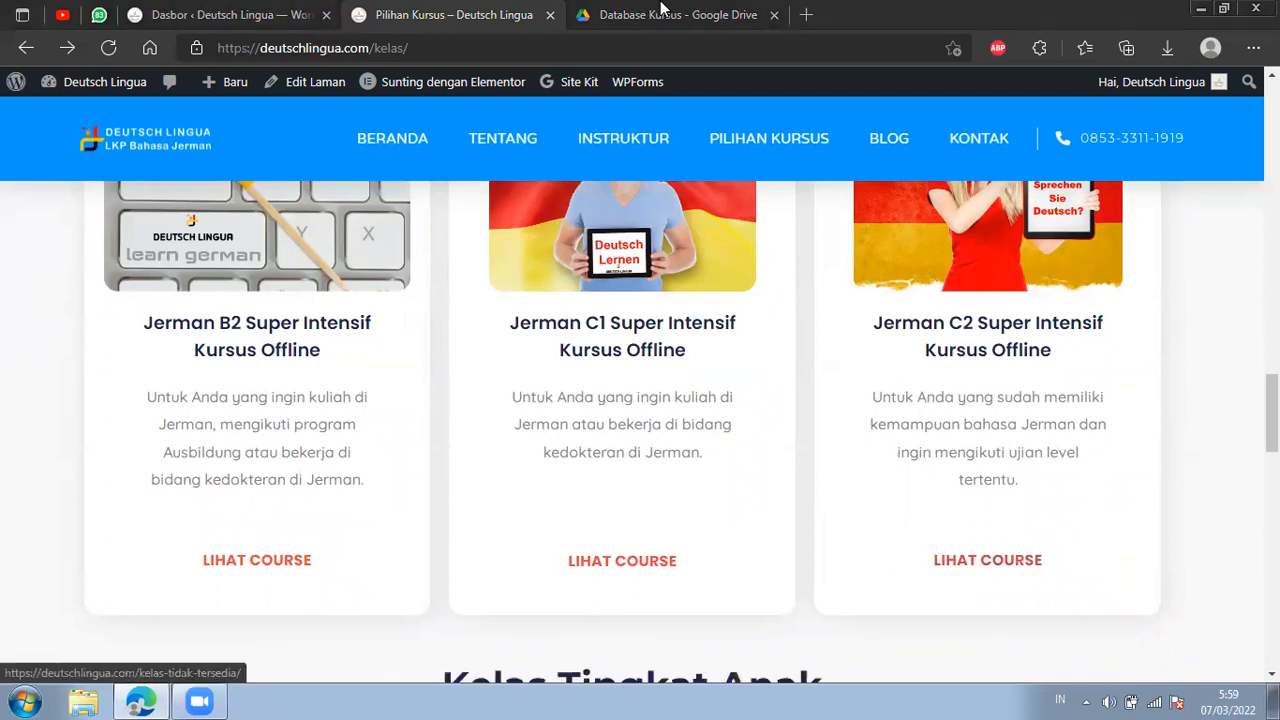
Open the course link of Jerman C2 Super Intensif, read the linked page down to its QR code, and return to the course list.
left_click(1022, 568)
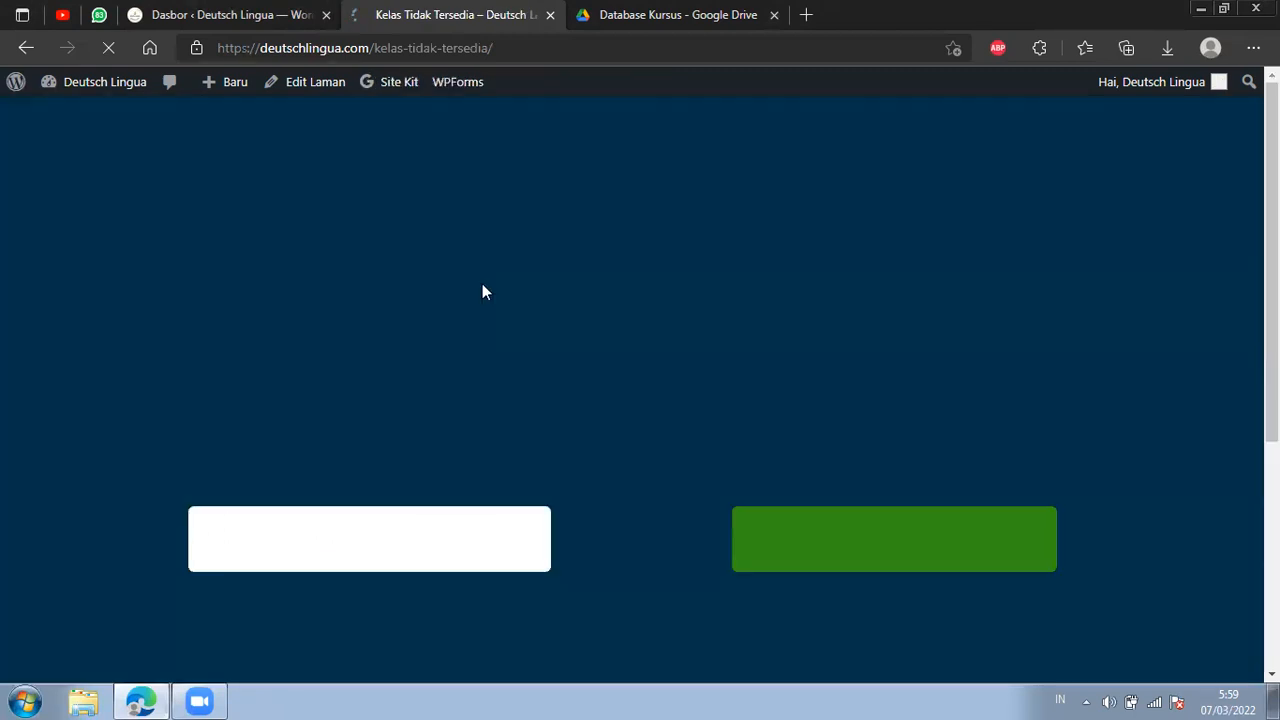
scroll(729, 368, "down", 4)
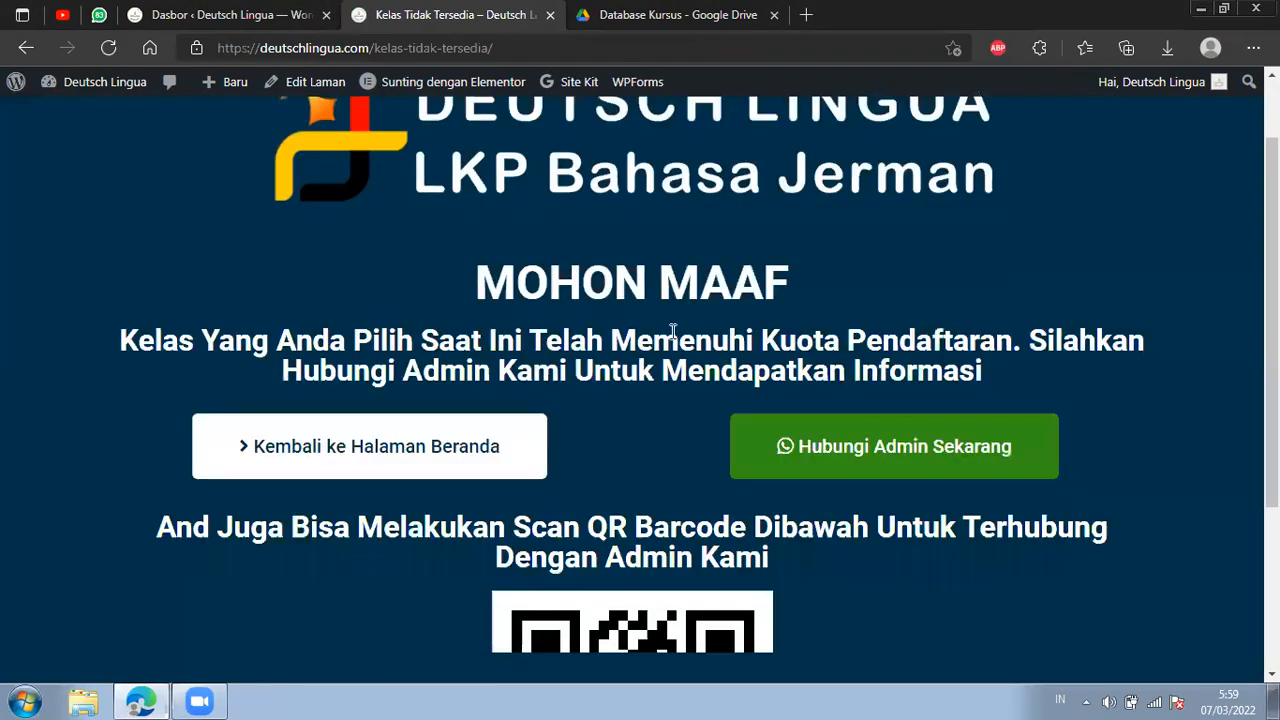
scroll(640, 370, "up", 4)
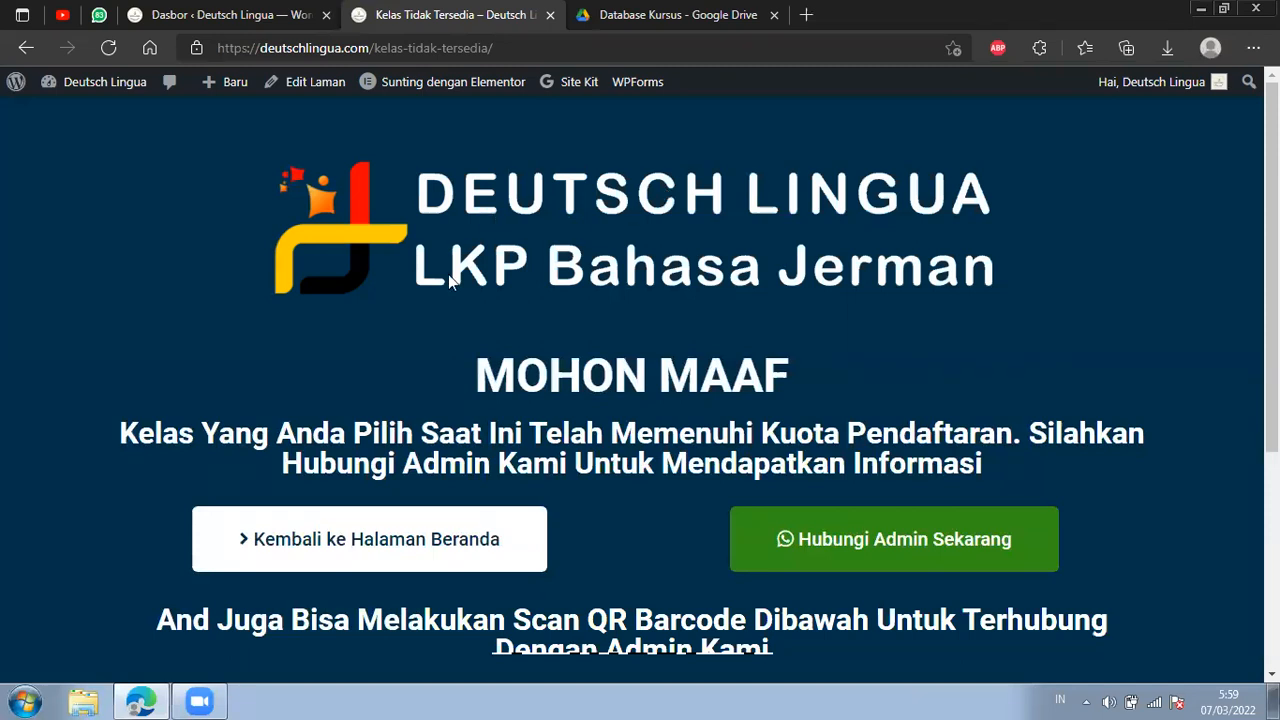
left_click_drag(133, 441, 1148, 437)
left_click(1037, 466)
left_click_drag(299, 474, 957, 476)
left_click(1019, 476)
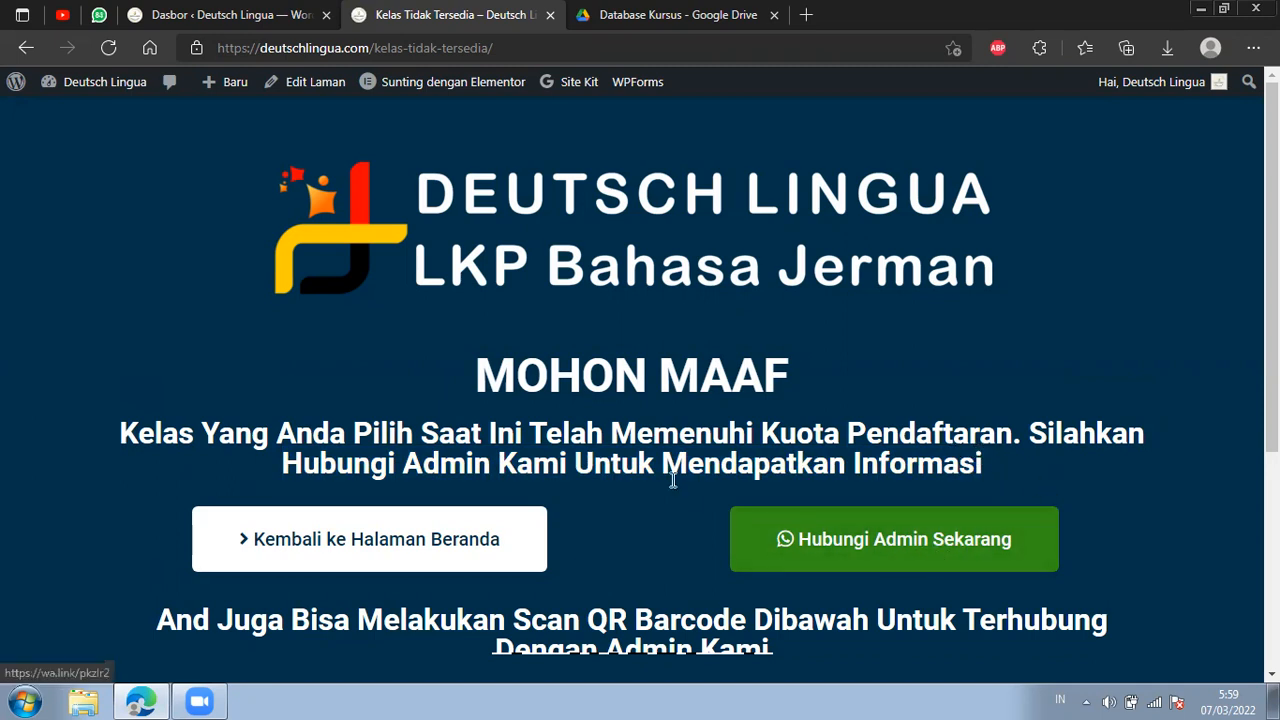
scroll(640, 475, "down", 2)
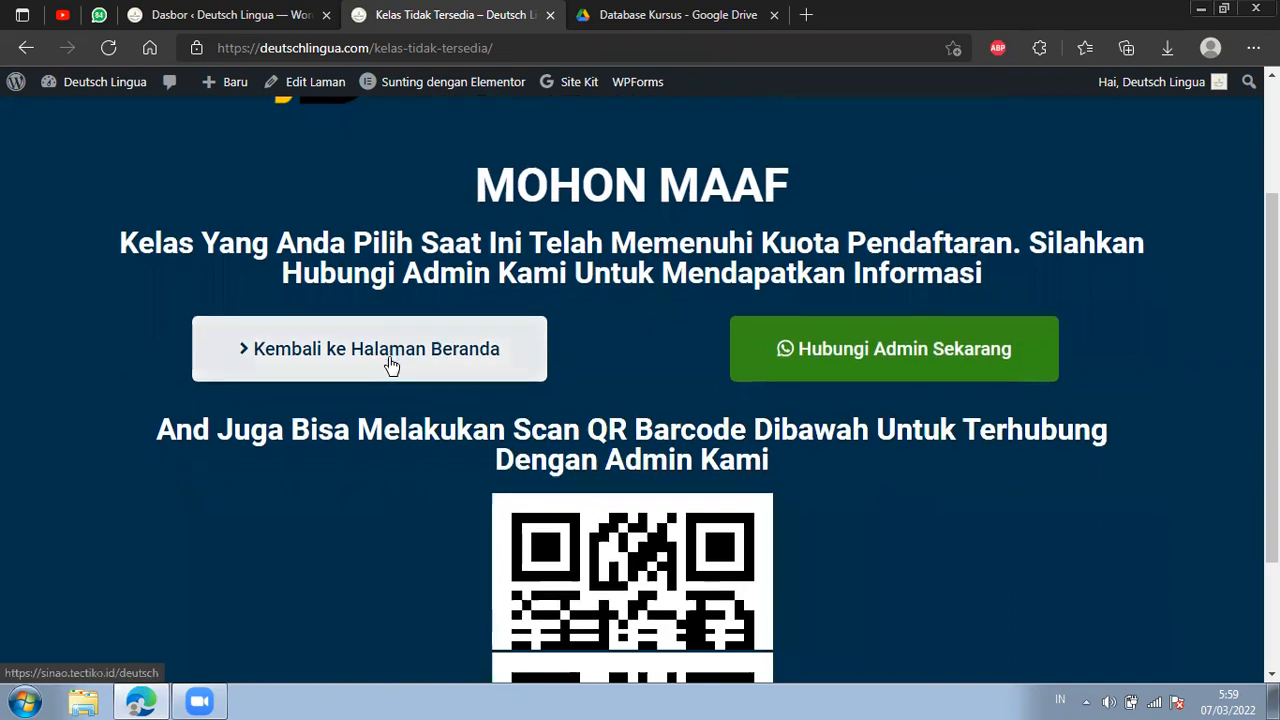
scroll(410, 410, "down", 2)
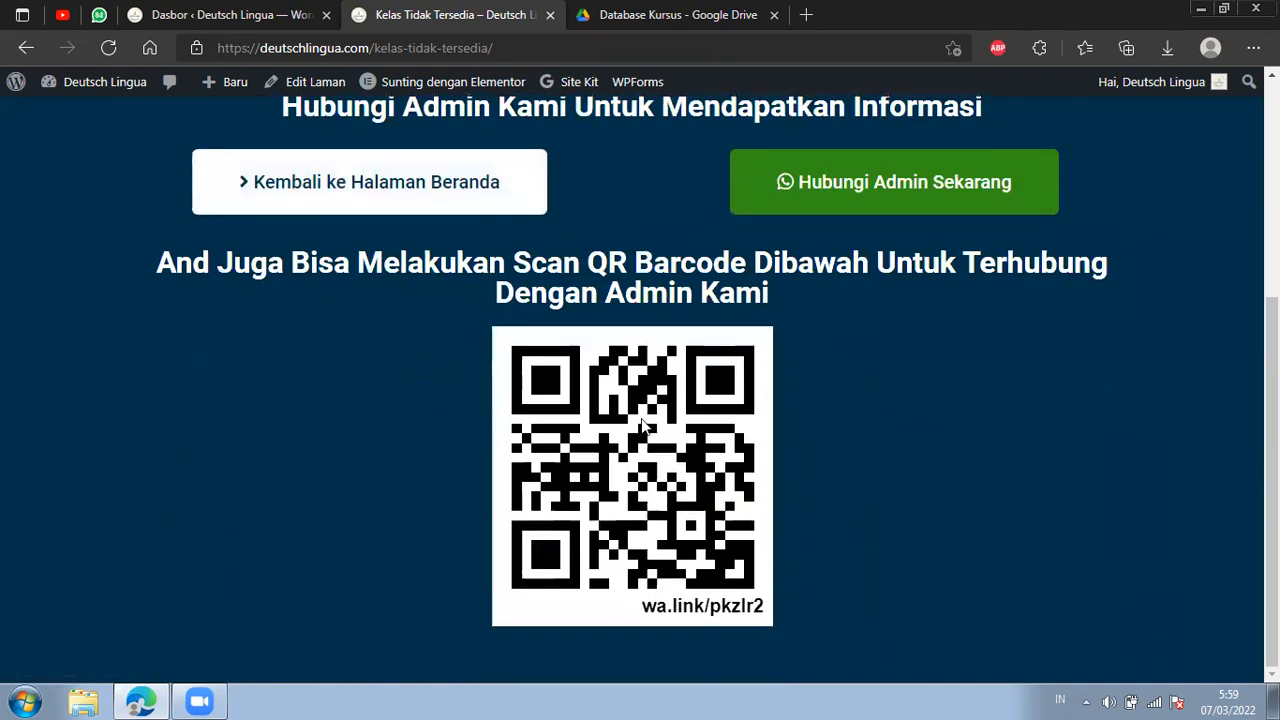
left_click(26, 48)
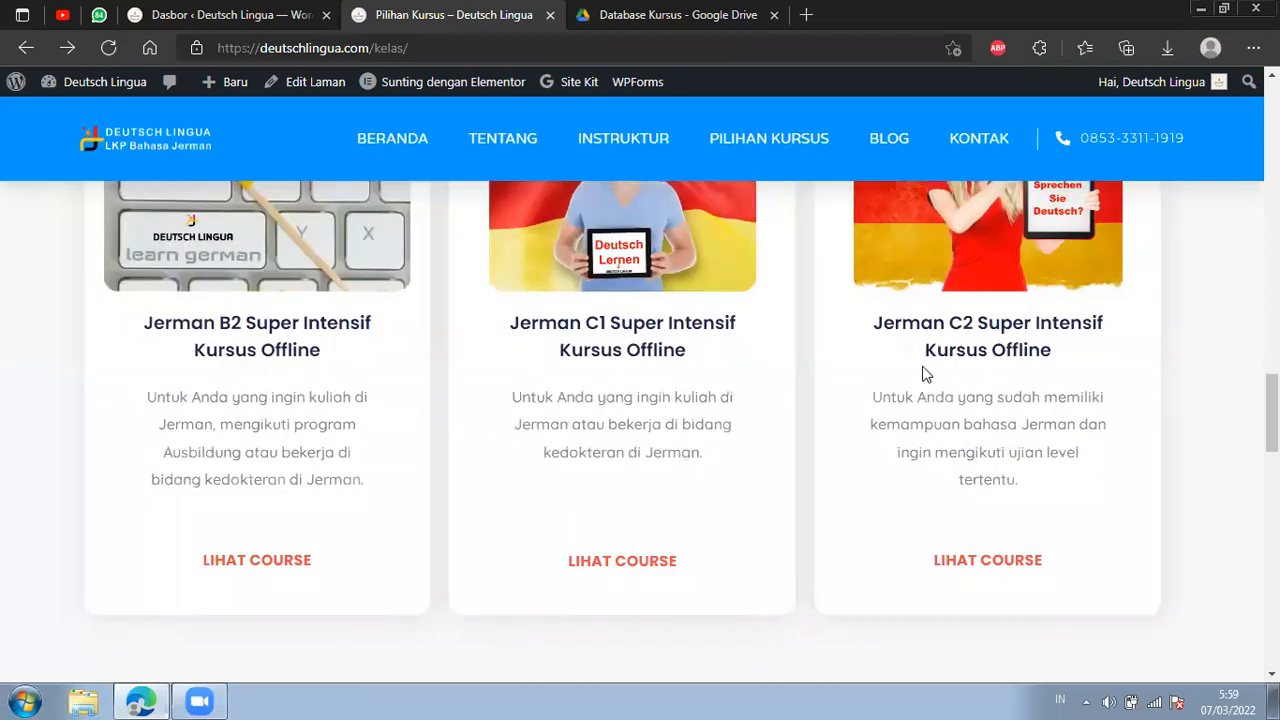
Open the Pengisian Database Kursus document from Google Drive and review its table of course names, categories and fees.
left_click(636, 14)
key("ctrl+shift+Tab")
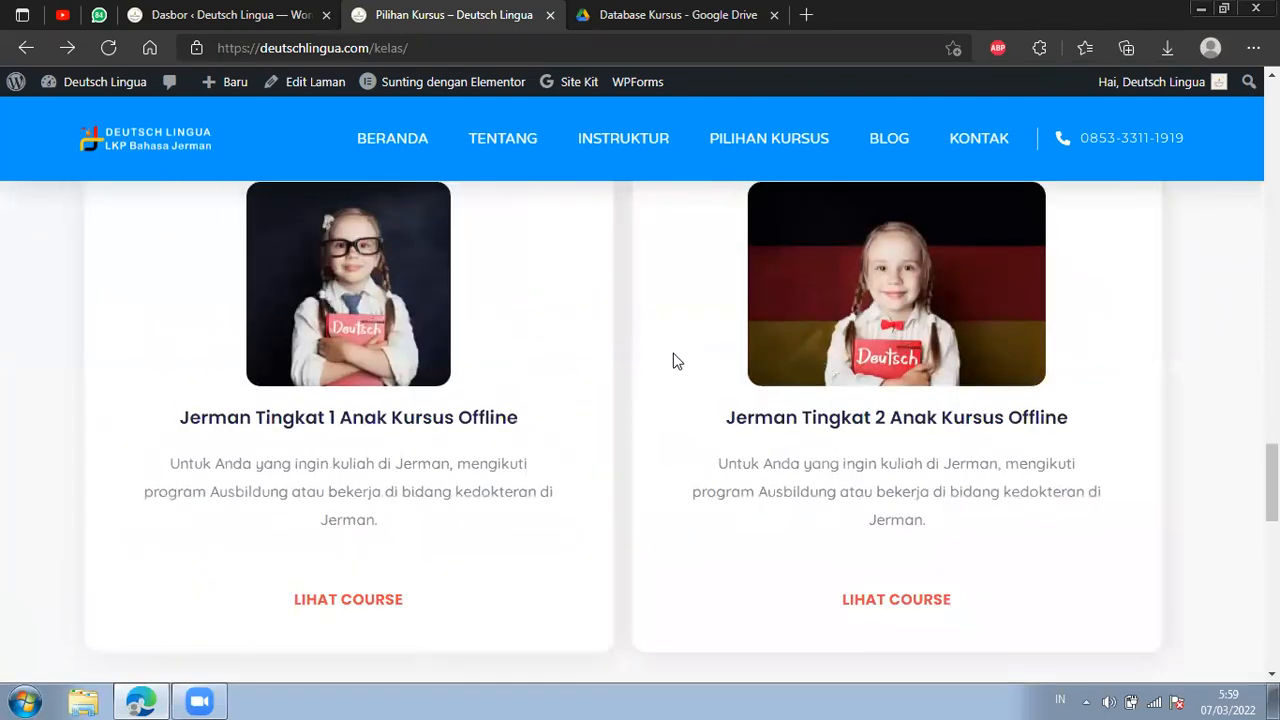
left_click(615, 17)
double_click(433, 388)
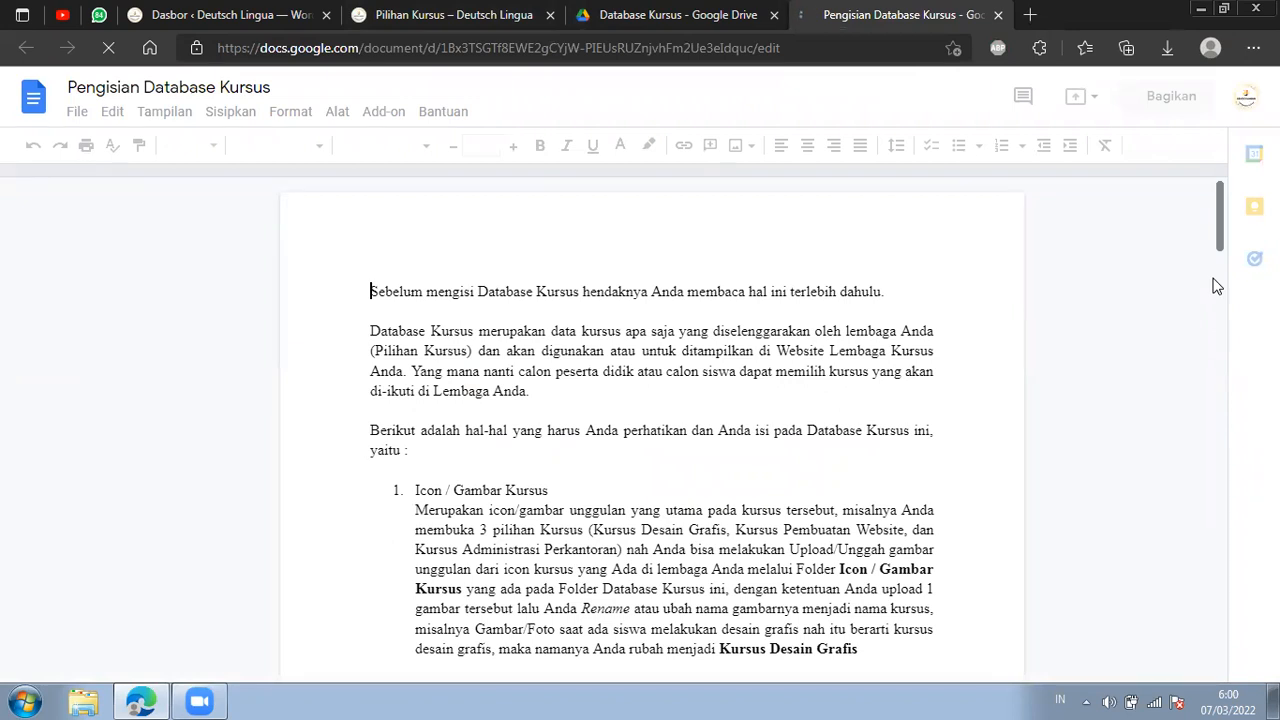
scroll(1216, 286, "down", 5)
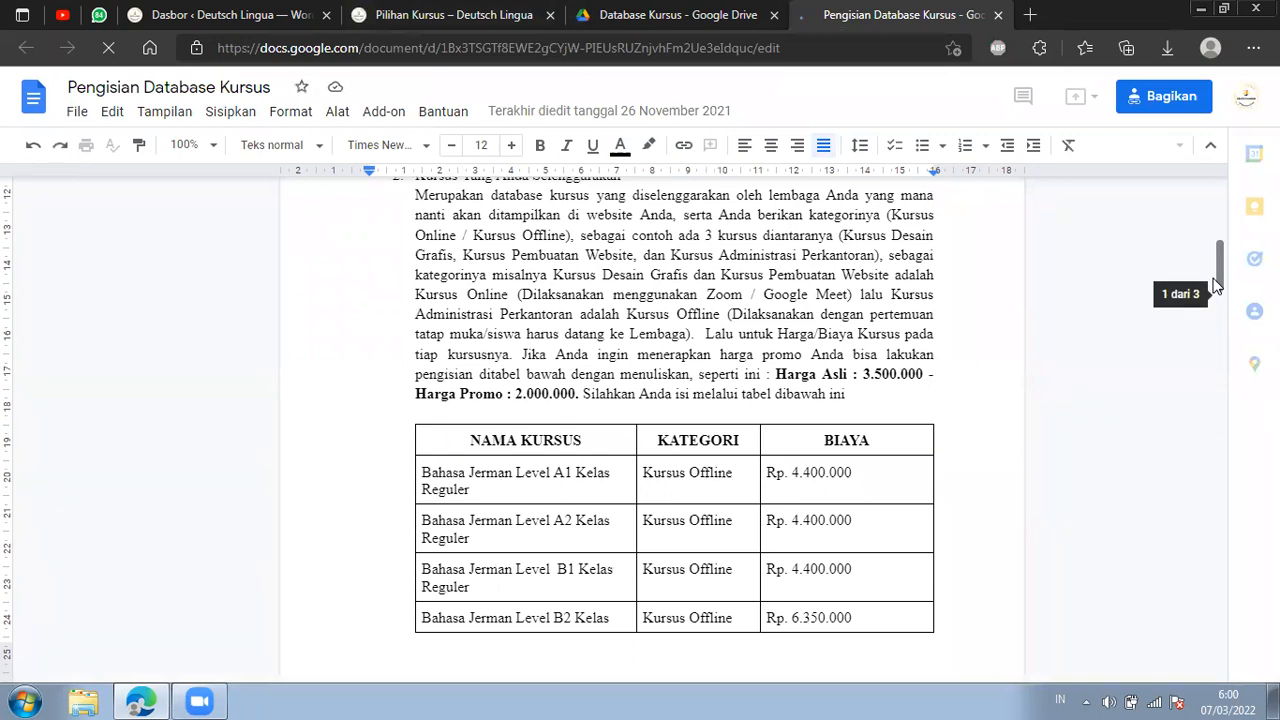
scroll(706, 231, "down", 6)
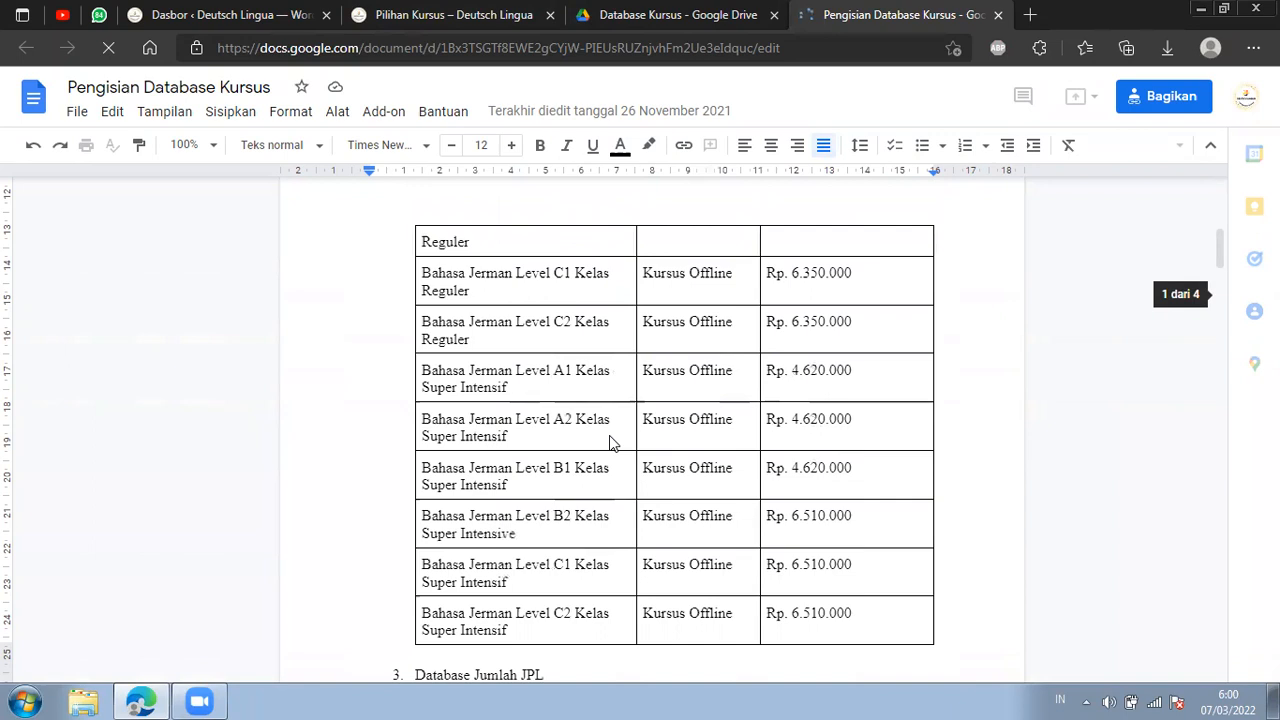
scroll(608, 445, "down", 2)
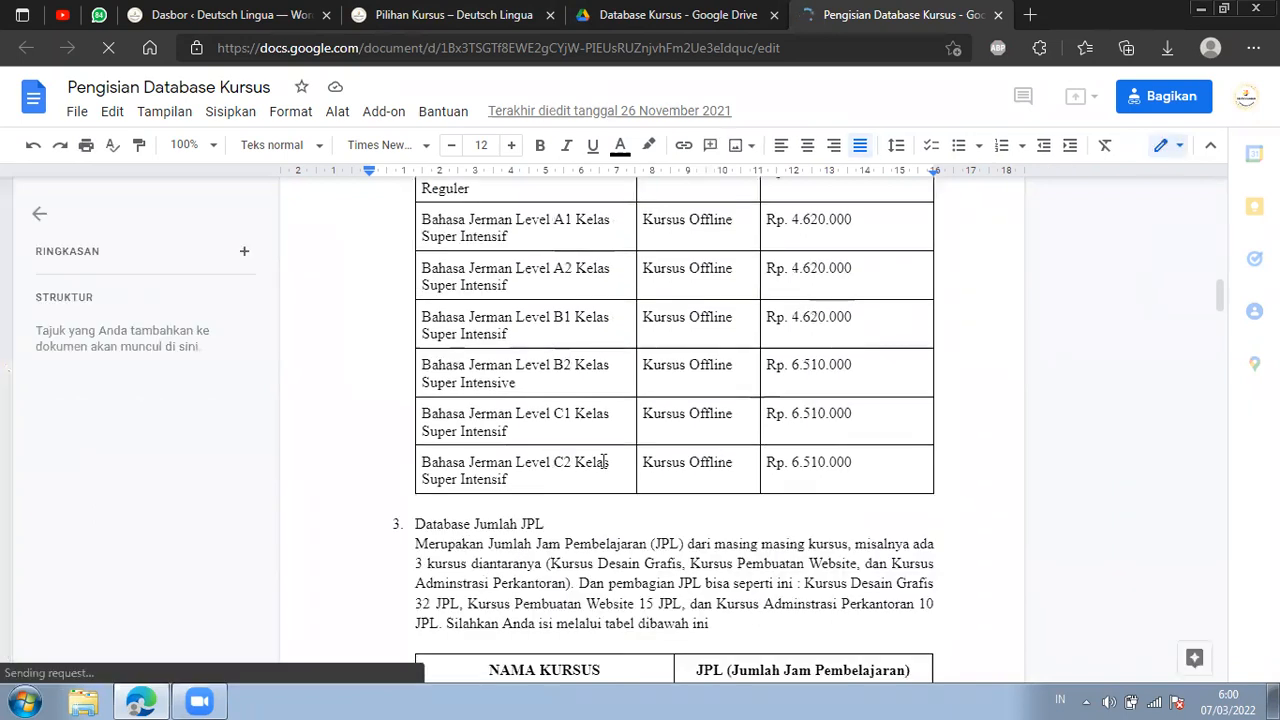
In Google Drive, look through the course images in Konten Website Deutch > Database Kursus > Icon / Gambar Kursus, then return to Database Kursus.
left_click(659, 10)
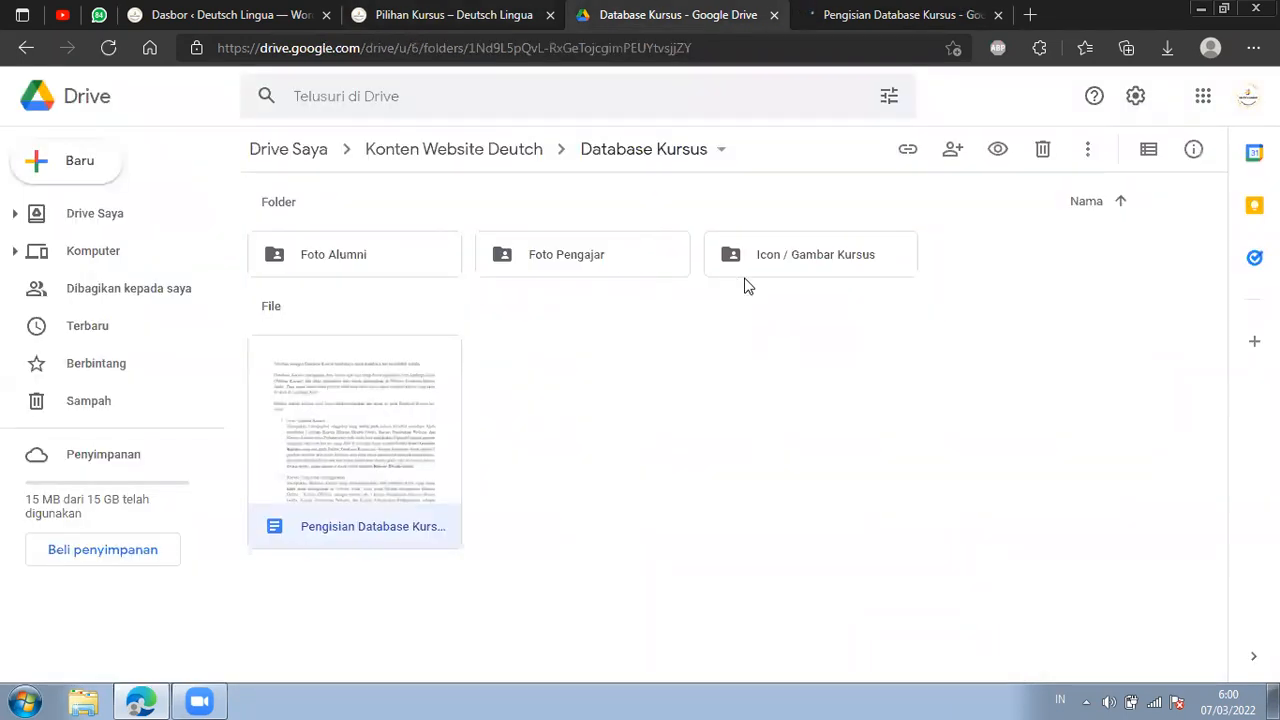
left_click(492, 155)
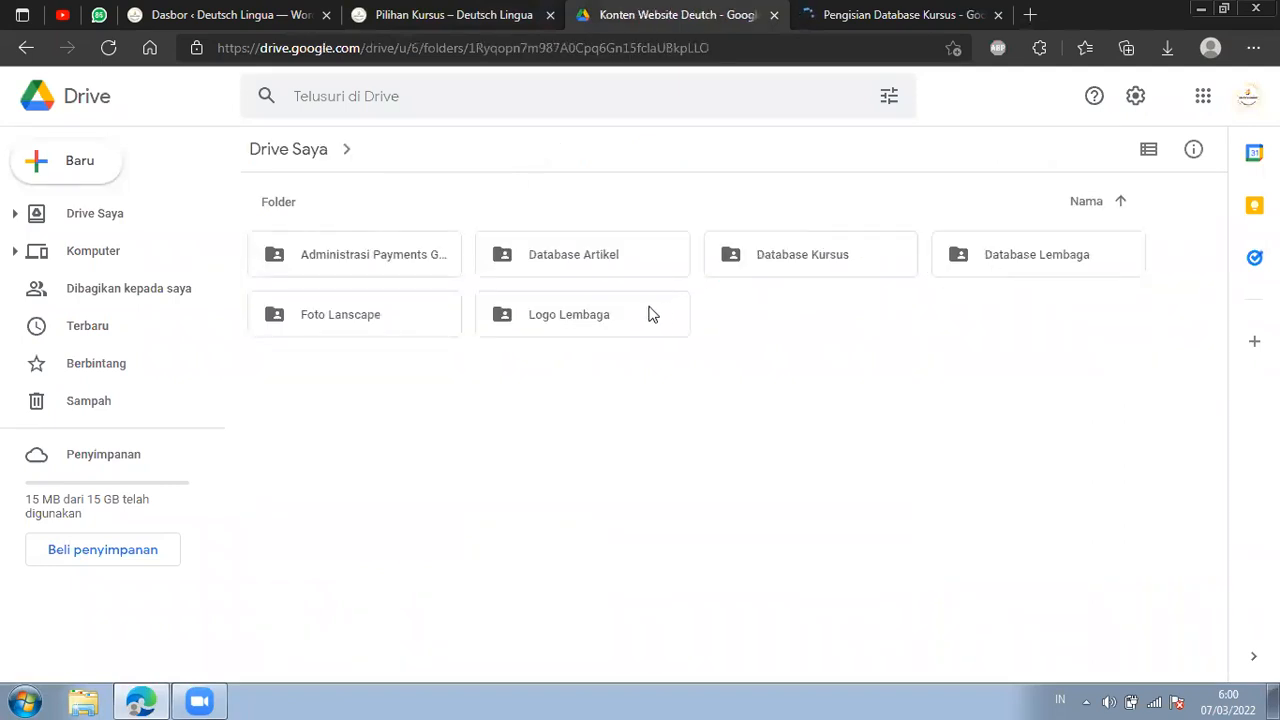
left_click(770, 254)
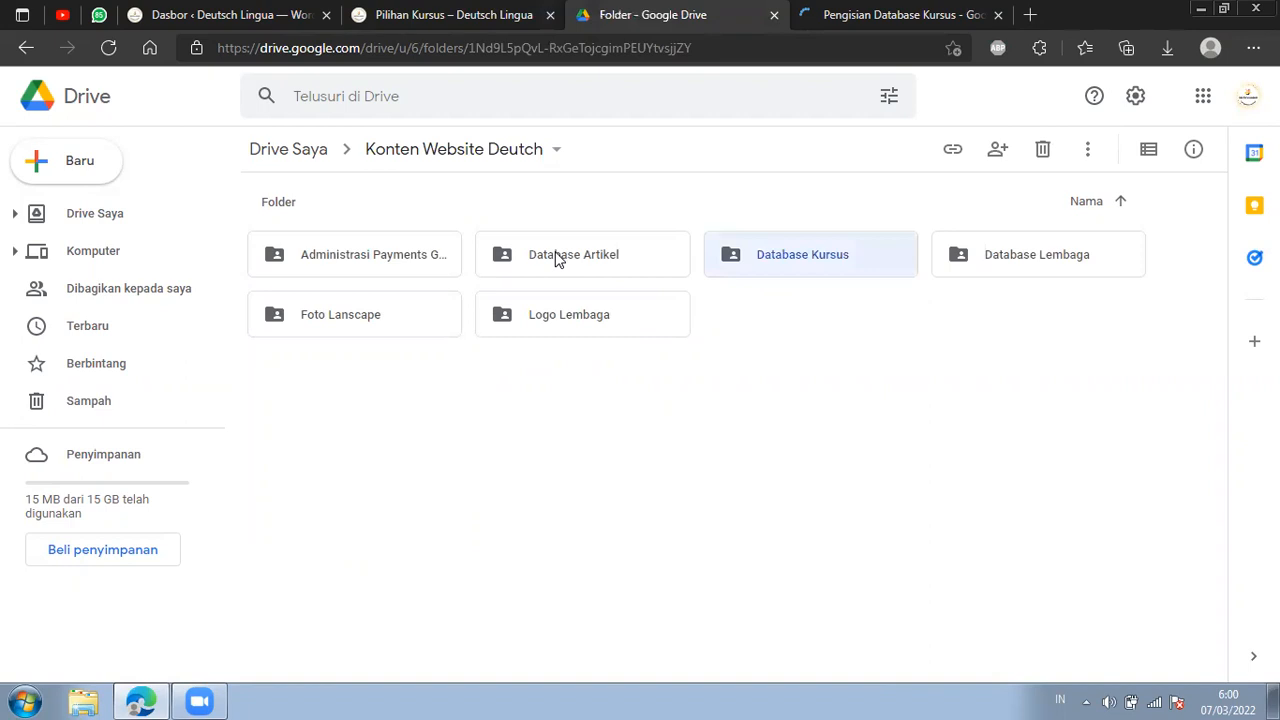
double_click(820, 268)
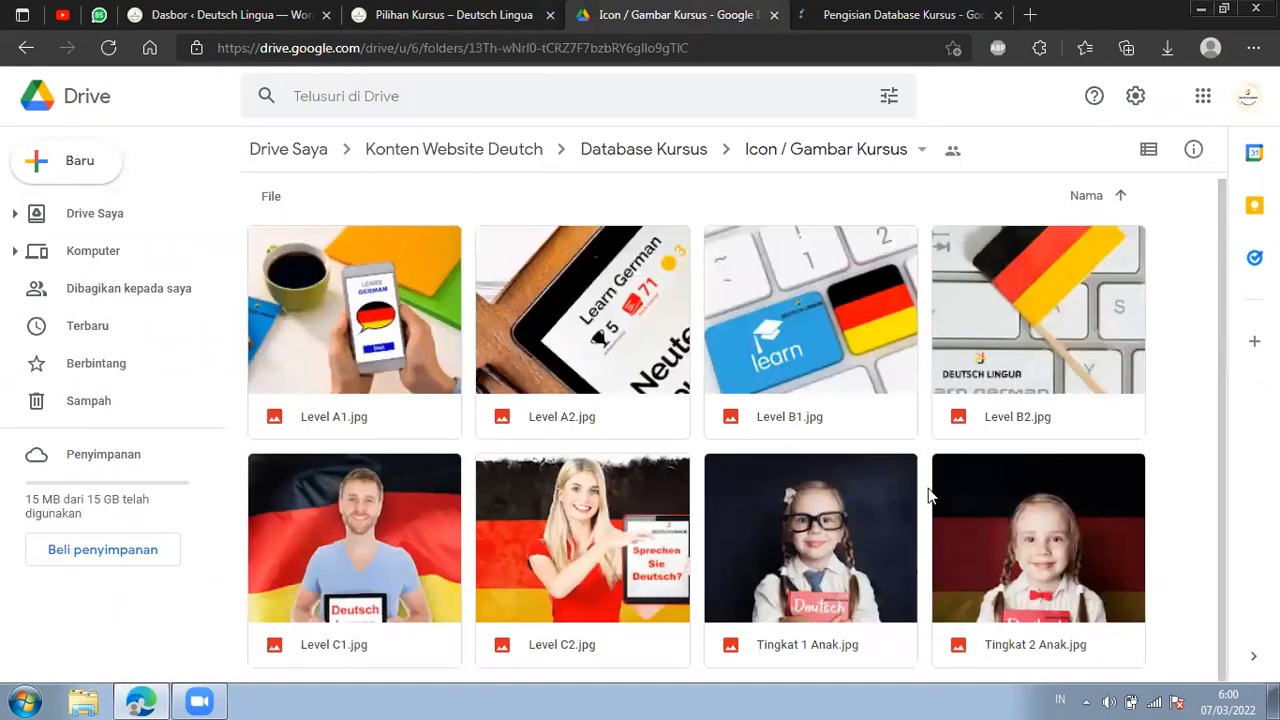
left_click(670, 149)
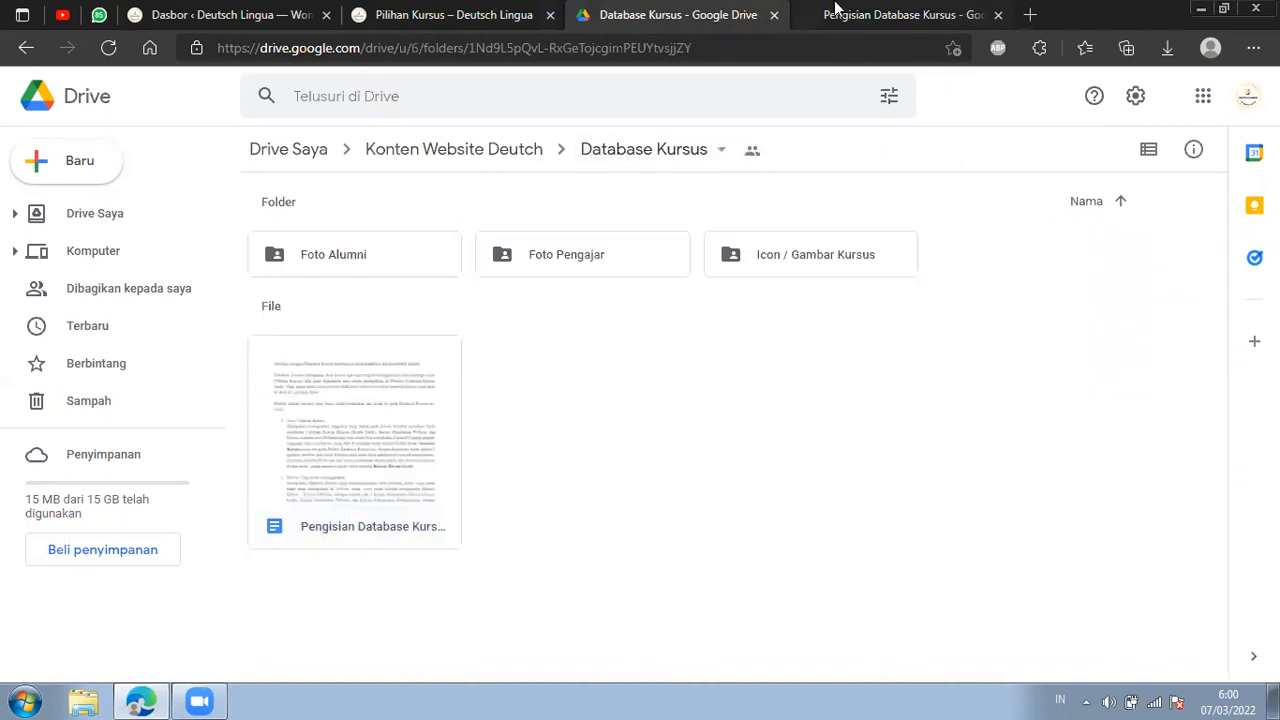
In the Pengisian Database Kursus document, review the Bahasa Jerman Level C2 Kelas Super Intensif row and the Database Jumlah JPL section below it.
left_click_drag(829, 15, 704, 15)
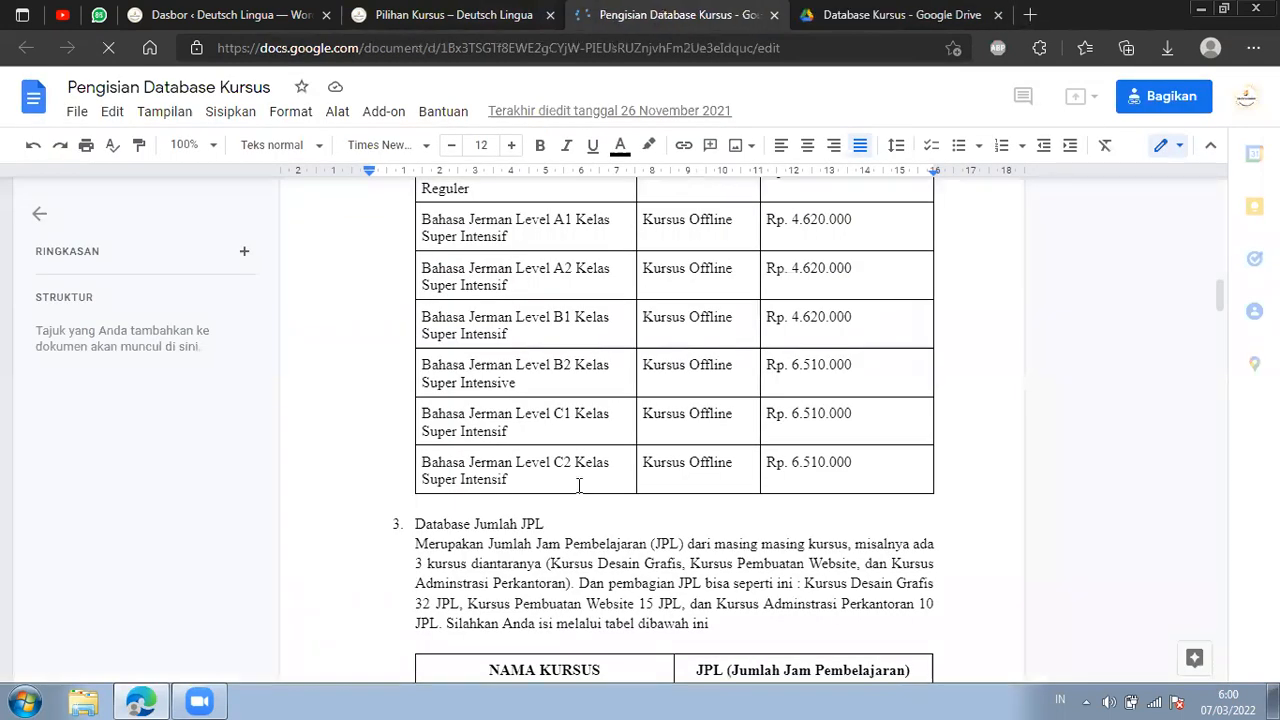
triple_click(426, 467)
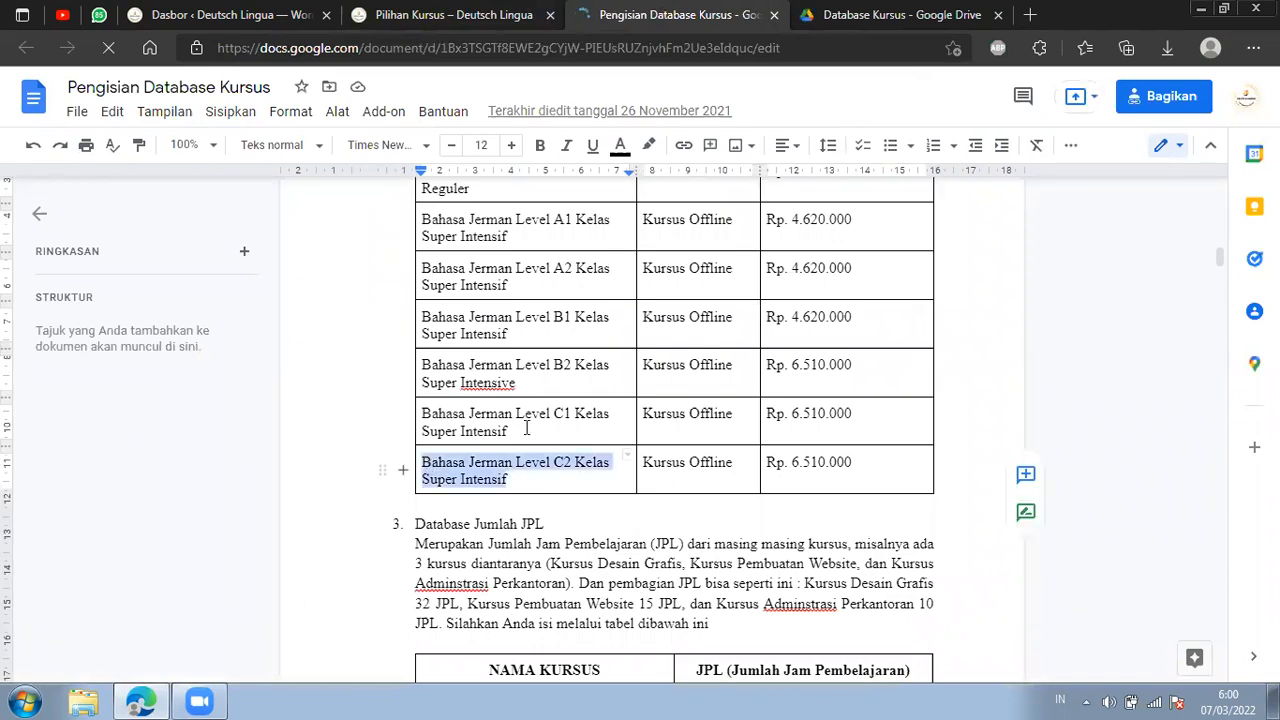
scroll(551, 378, "up", 1)
scroll(553, 371, "up", 5)
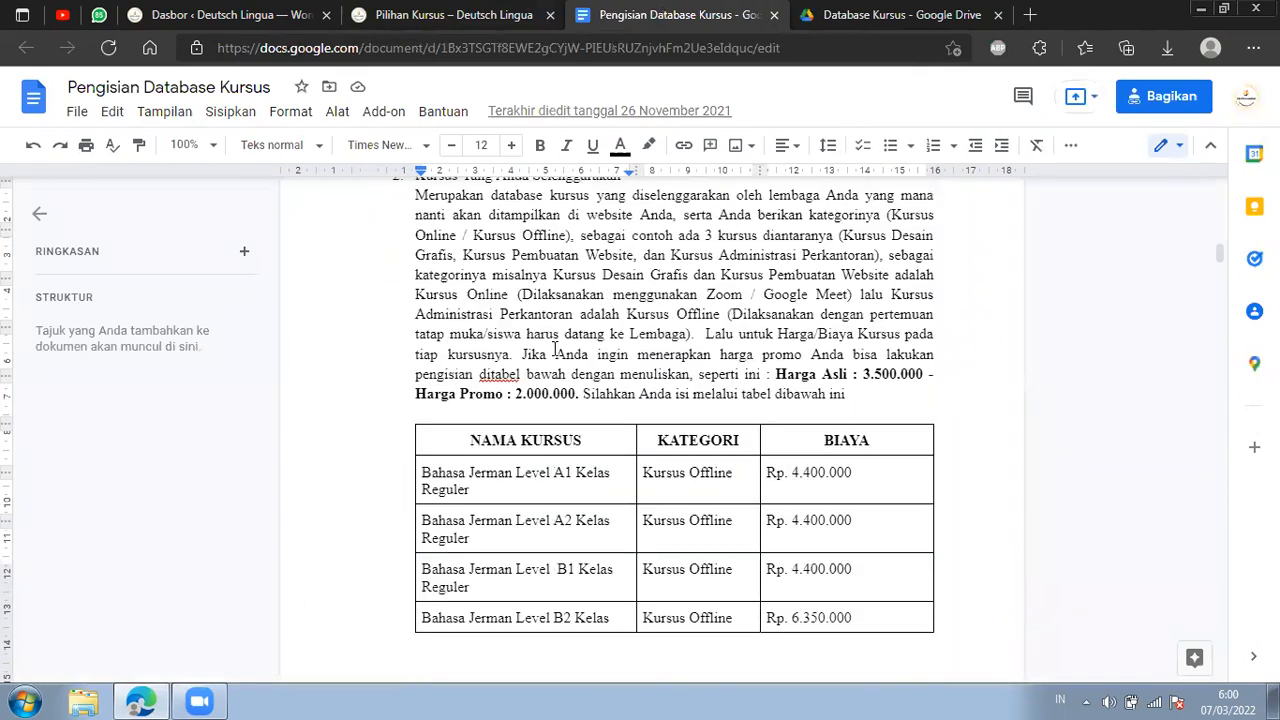
left_click(568, 479)
scroll(588, 548, "down", 4)
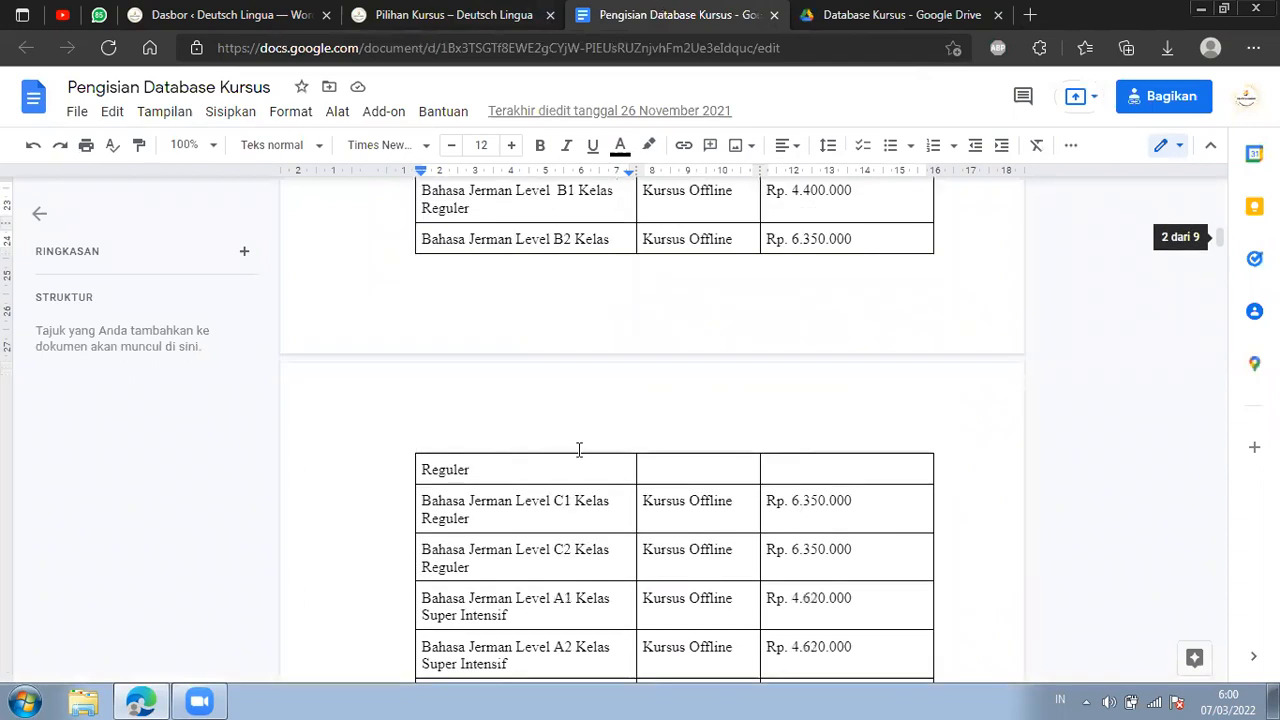
scroll(580, 416, "down", 4)
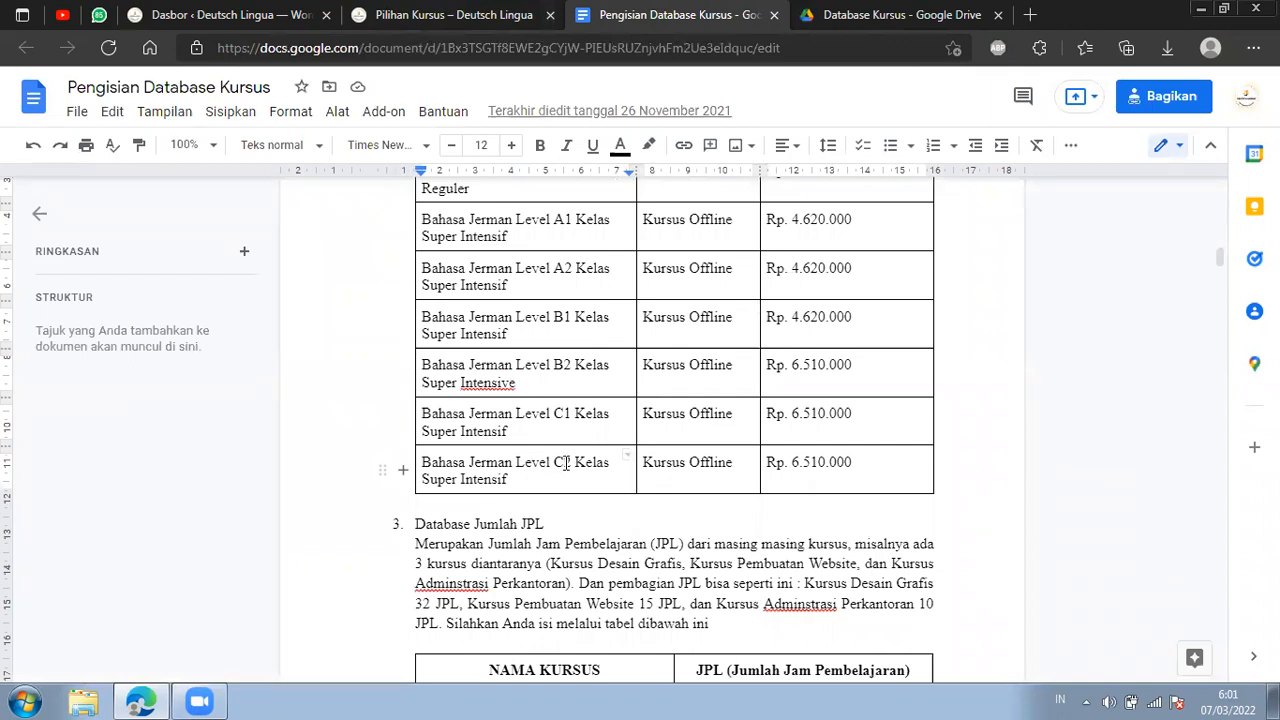
scroll(628, 486, "down", 1)
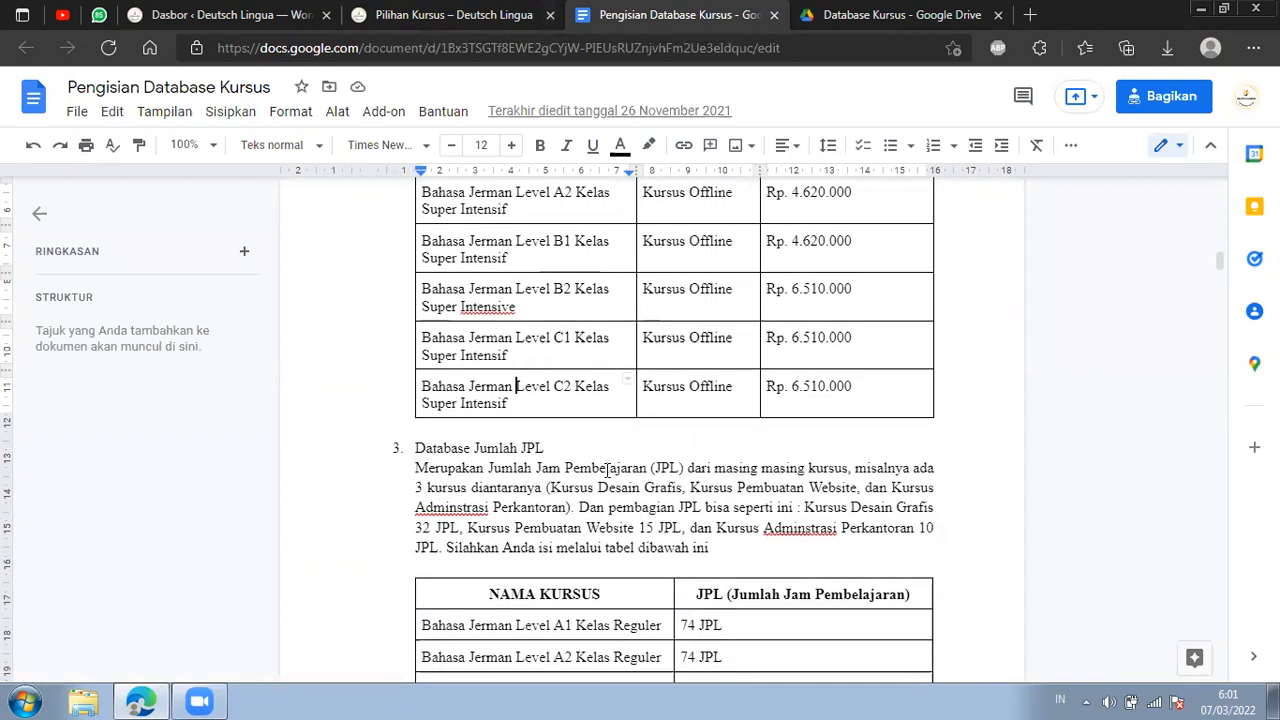
scroll(711, 417, "down", 1)
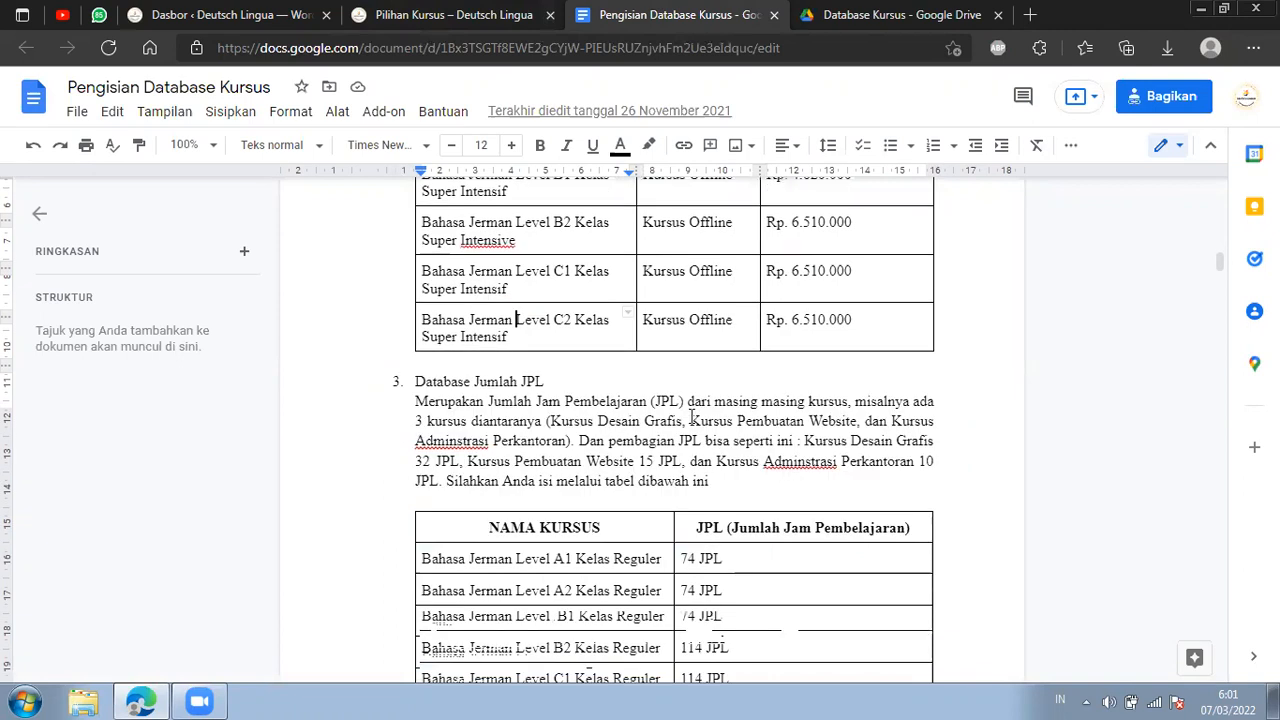
Open the list of all courses under SINAO (Data Kursus) in the WordPress dashboard and look through the existing course products.
left_click(415, 12)
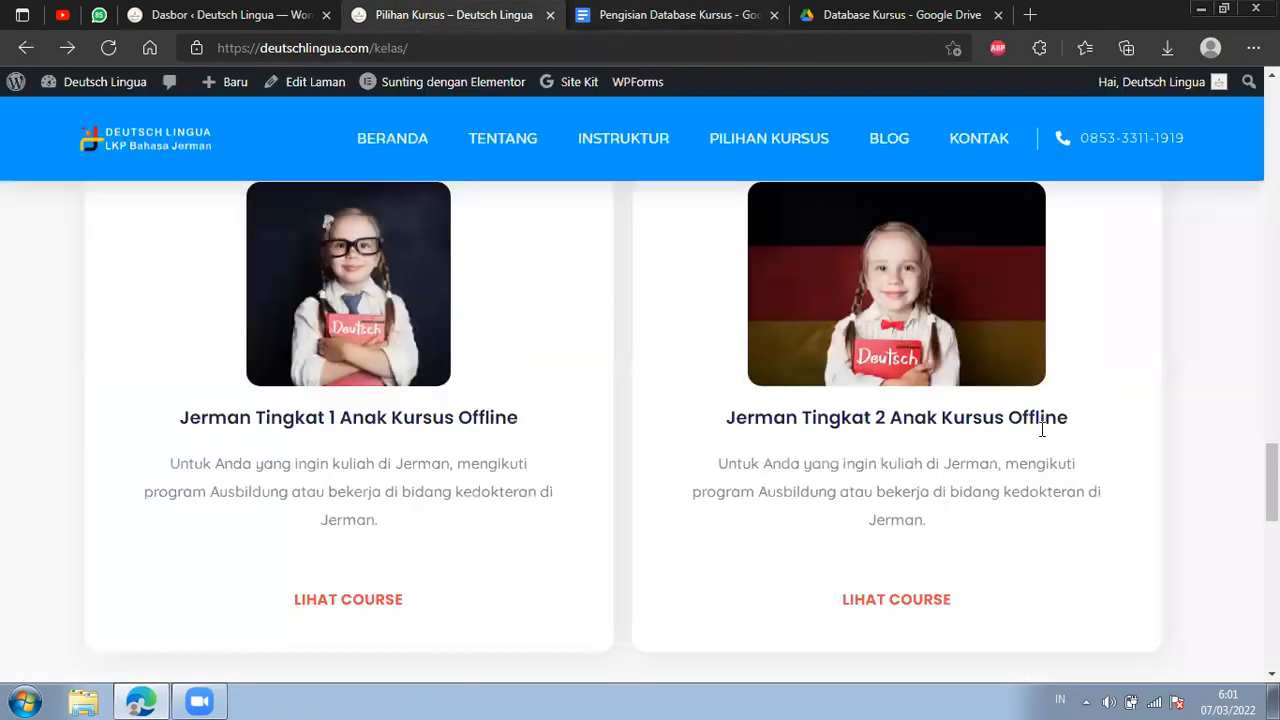
left_click(265, 12)
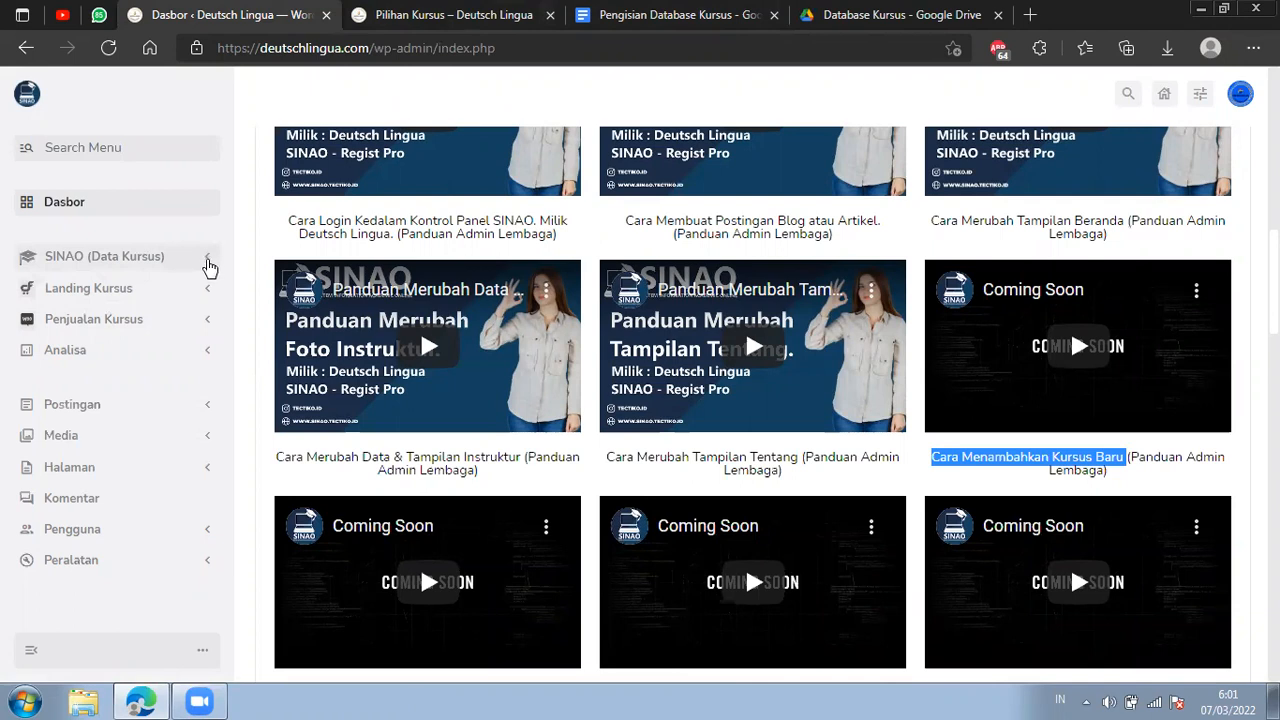
left_click(210, 263)
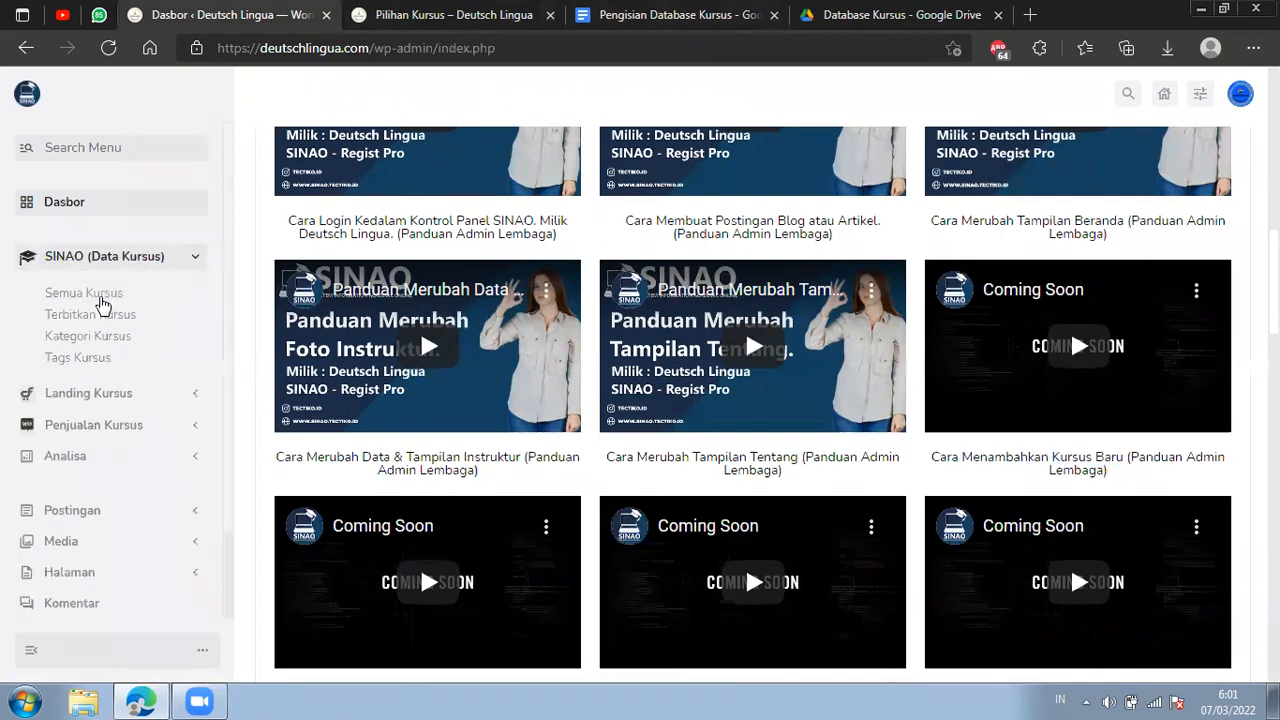
left_click(157, 294)
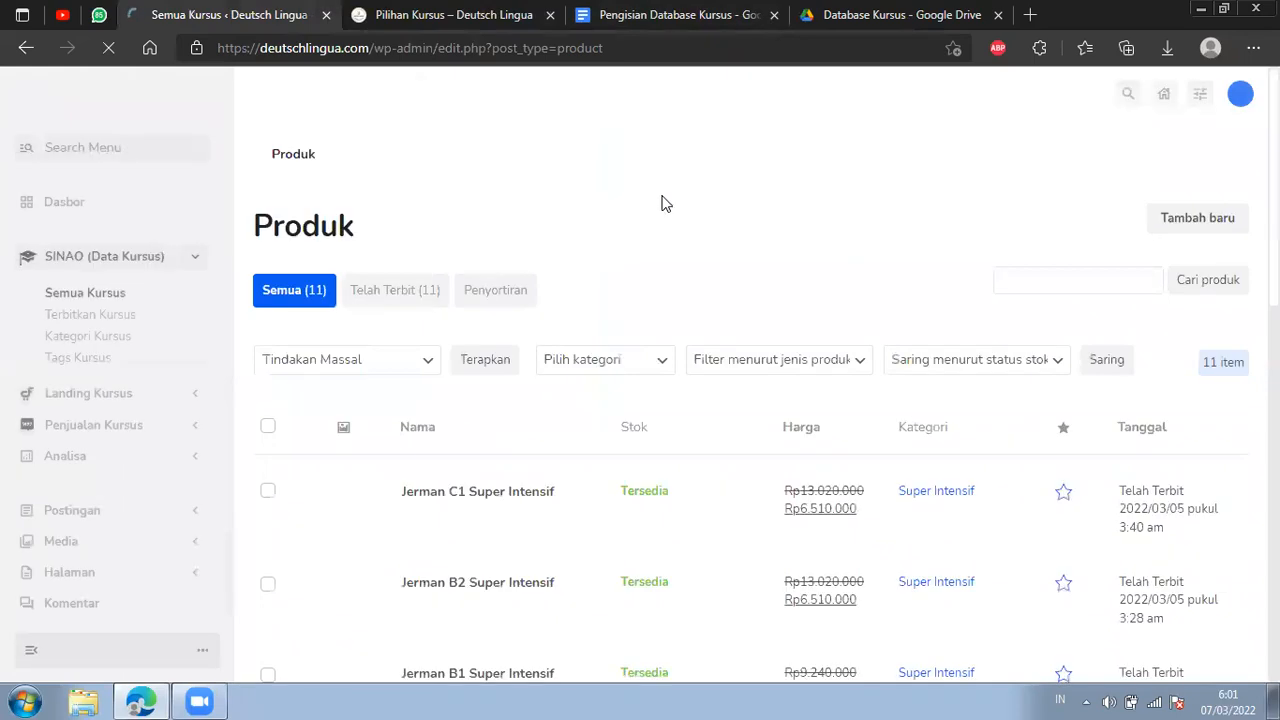
scroll(455, 343, "down", 3)
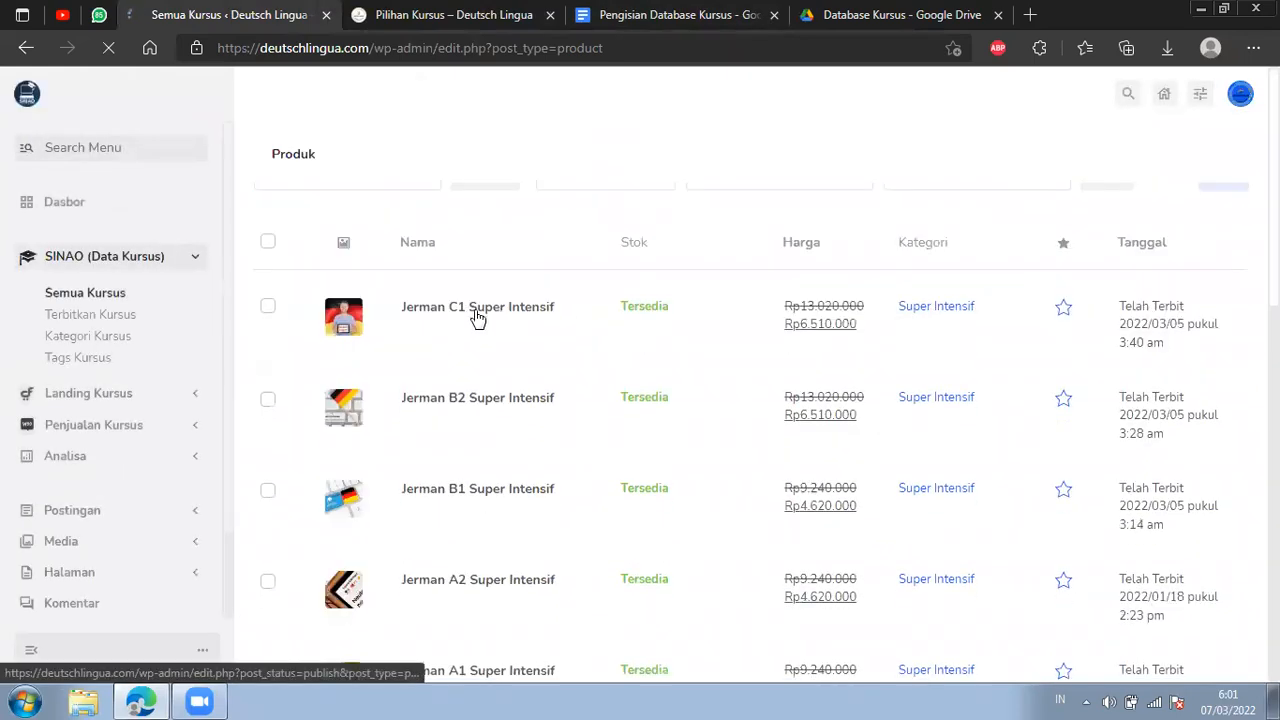
scroll(473, 362, "down", 6)
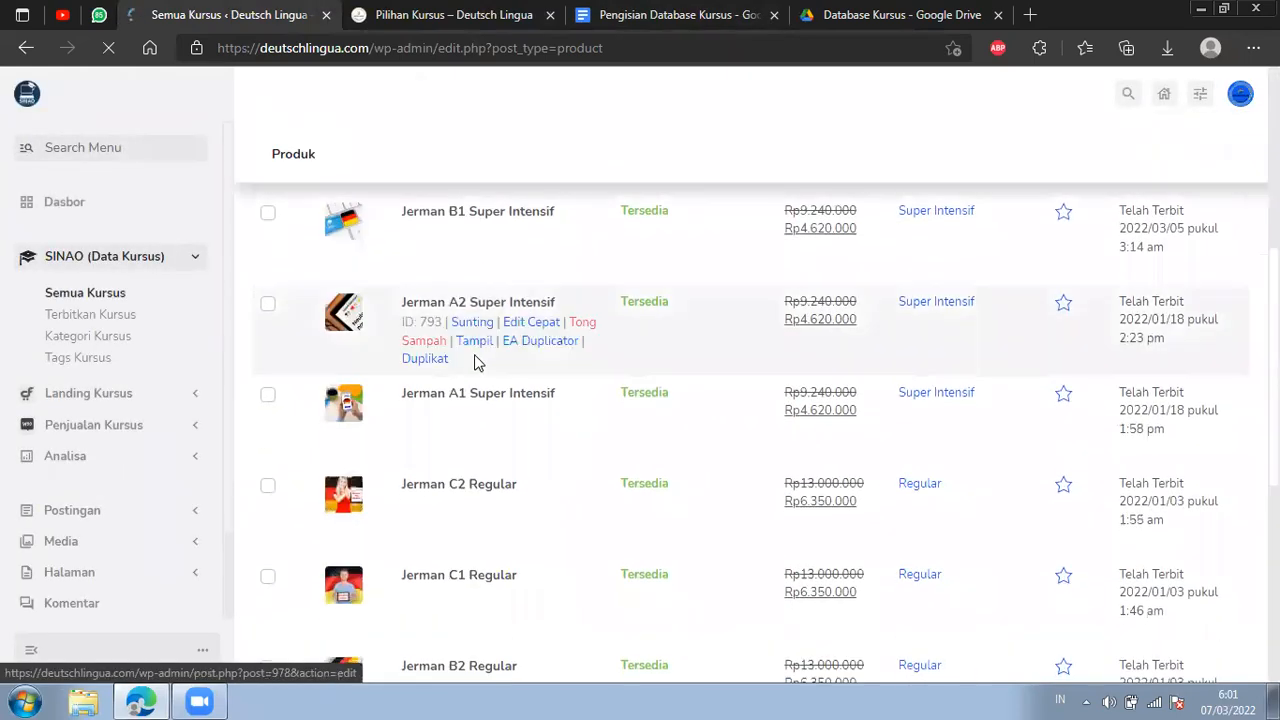
scroll(757, 400, "up", 1)
scroll(757, 400, "up", 4)
scroll(757, 400, "down", 6)
scroll(1218, 307, "up", 10)
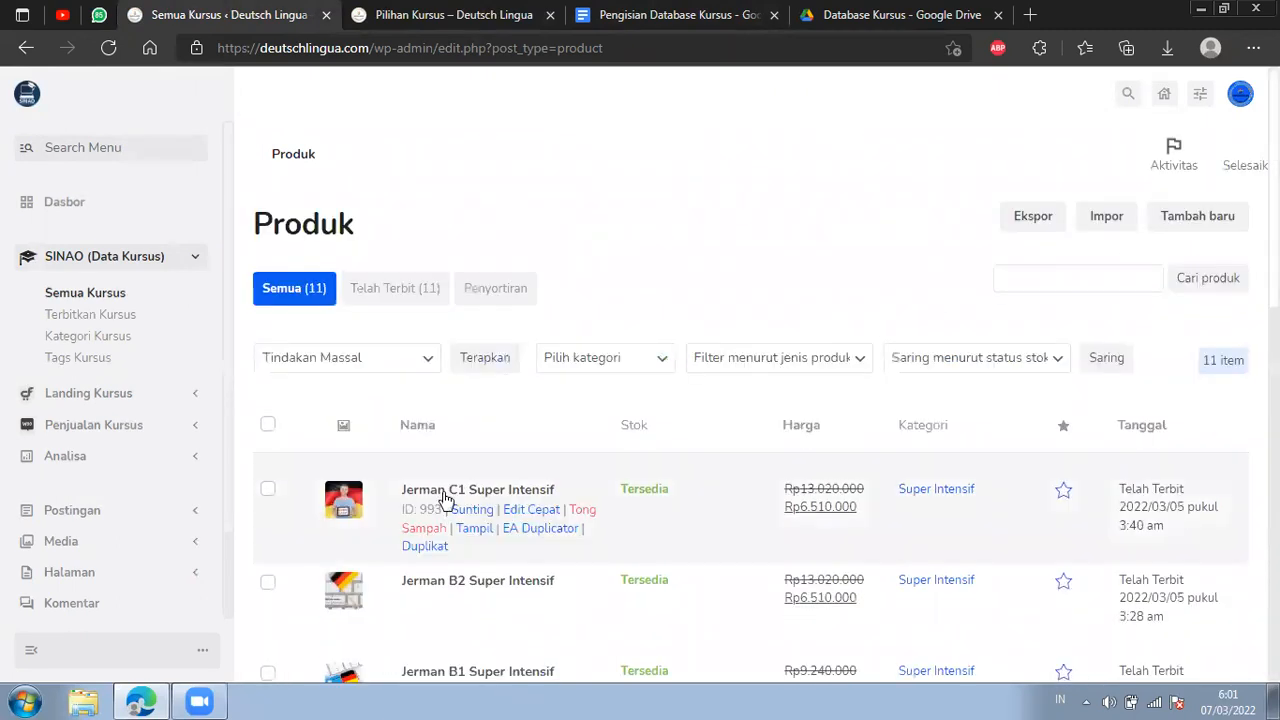
Check the Level C2 Kelas Super Intensif entry in the Pengisian Database Kursus document, and return to the WordPress product list.
left_click(685, 12)
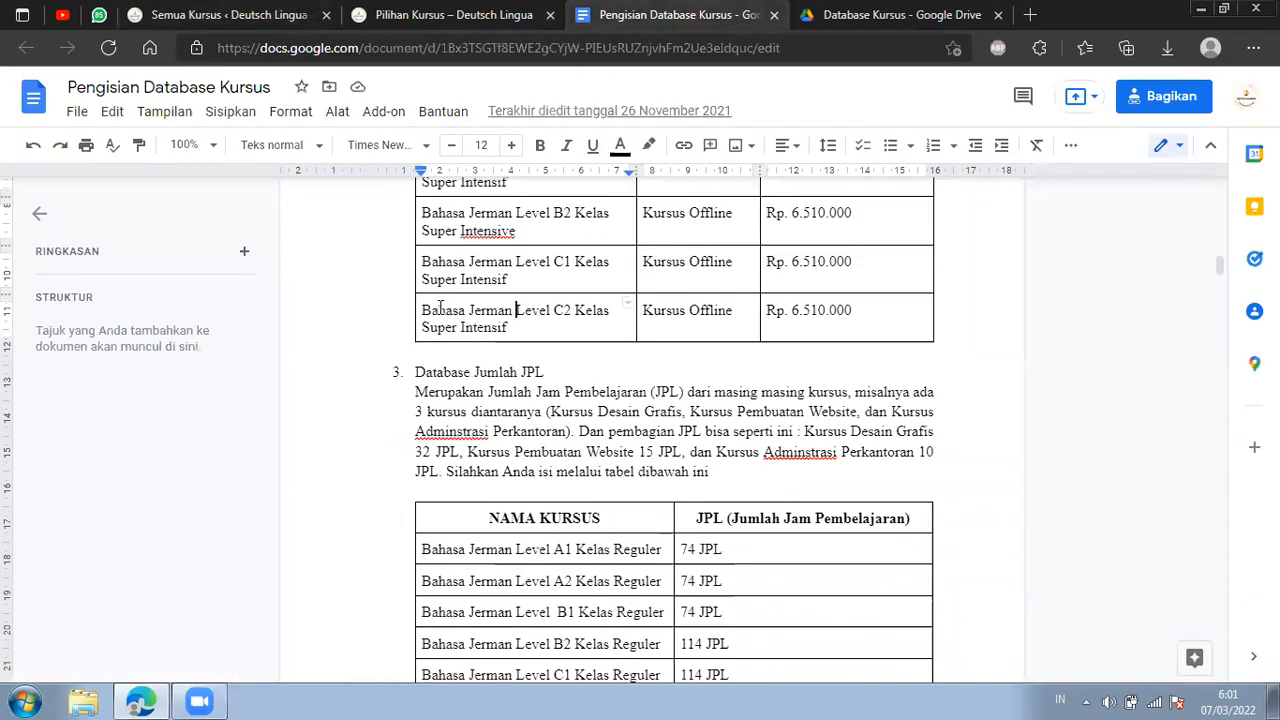
left_click_drag(431, 312, 482, 312)
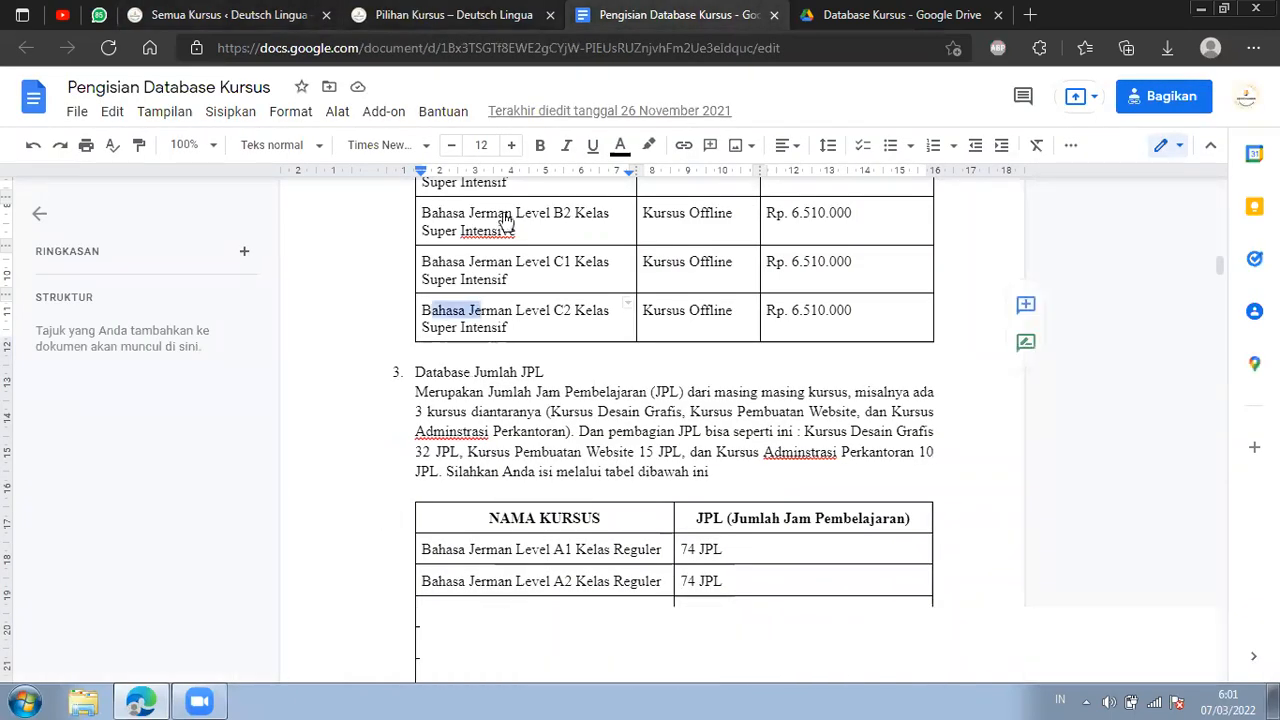
left_click(425, 14)
left_click(268, 12)
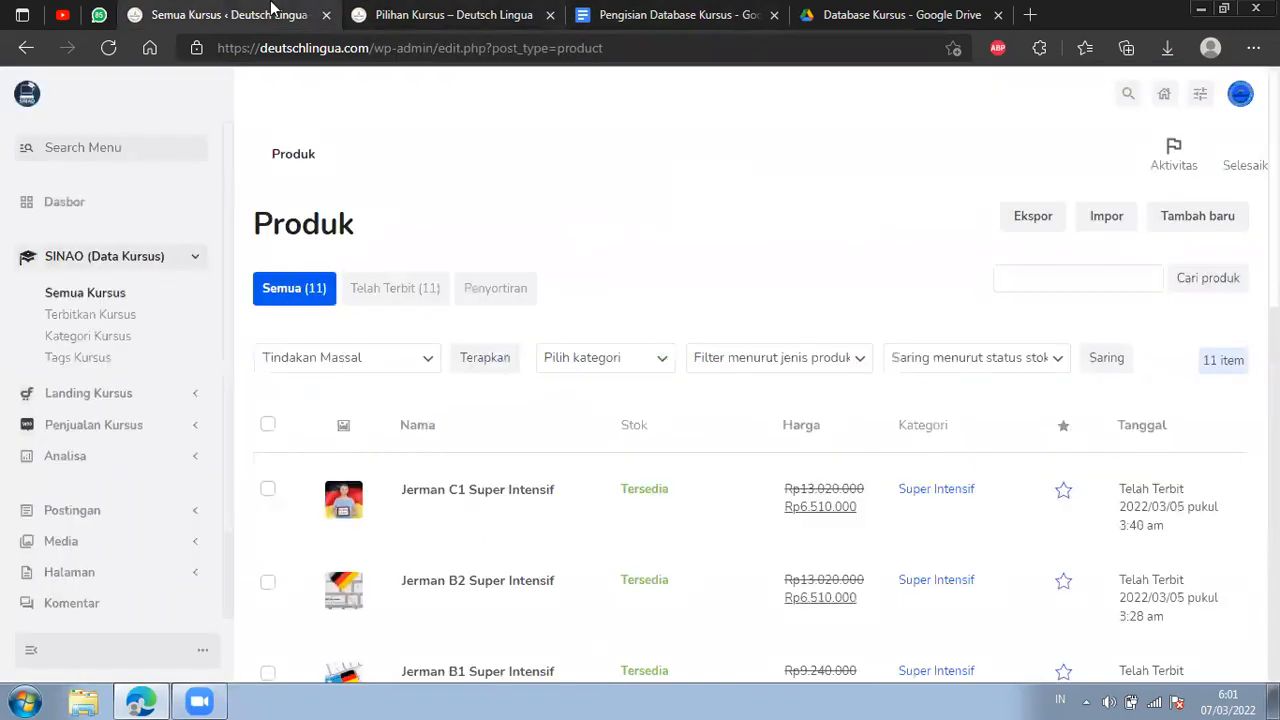
Place the product list's browser tab next to the course document's tab and duplicate the Jerman C1 Super Intensif product.
left_click_drag(270, 12, 507, 21)
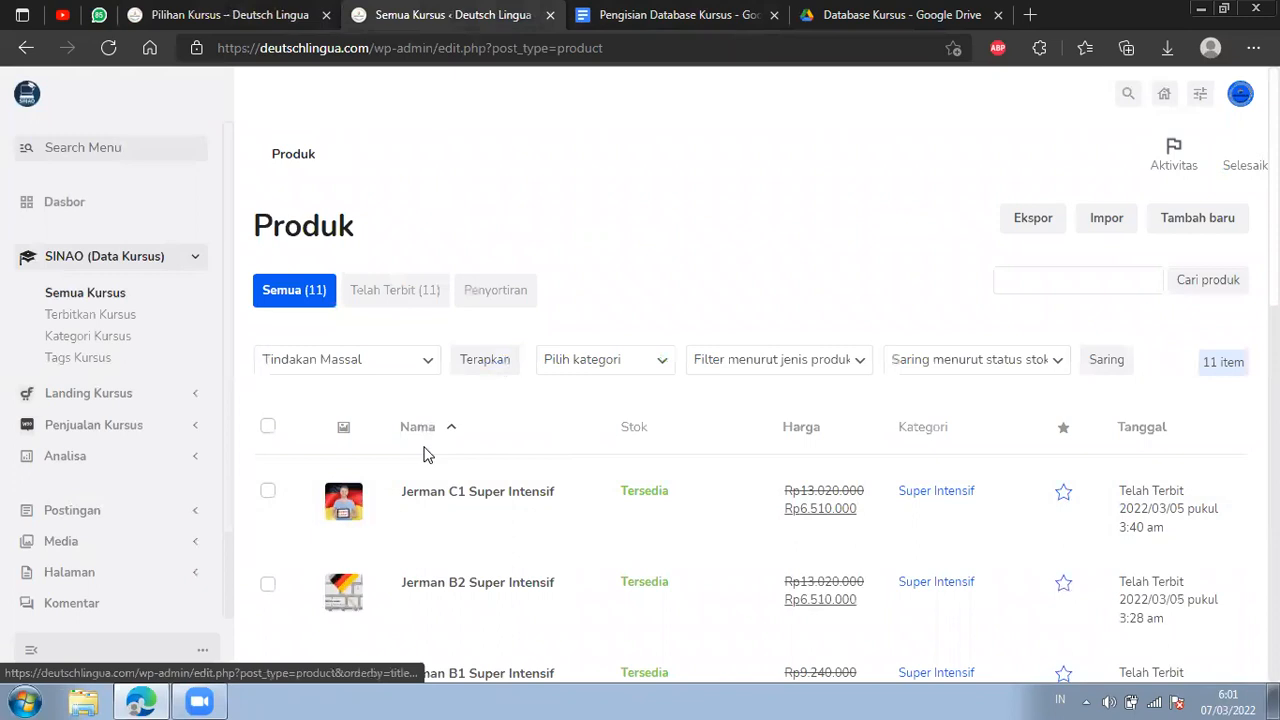
scroll(443, 447, "down", 1)
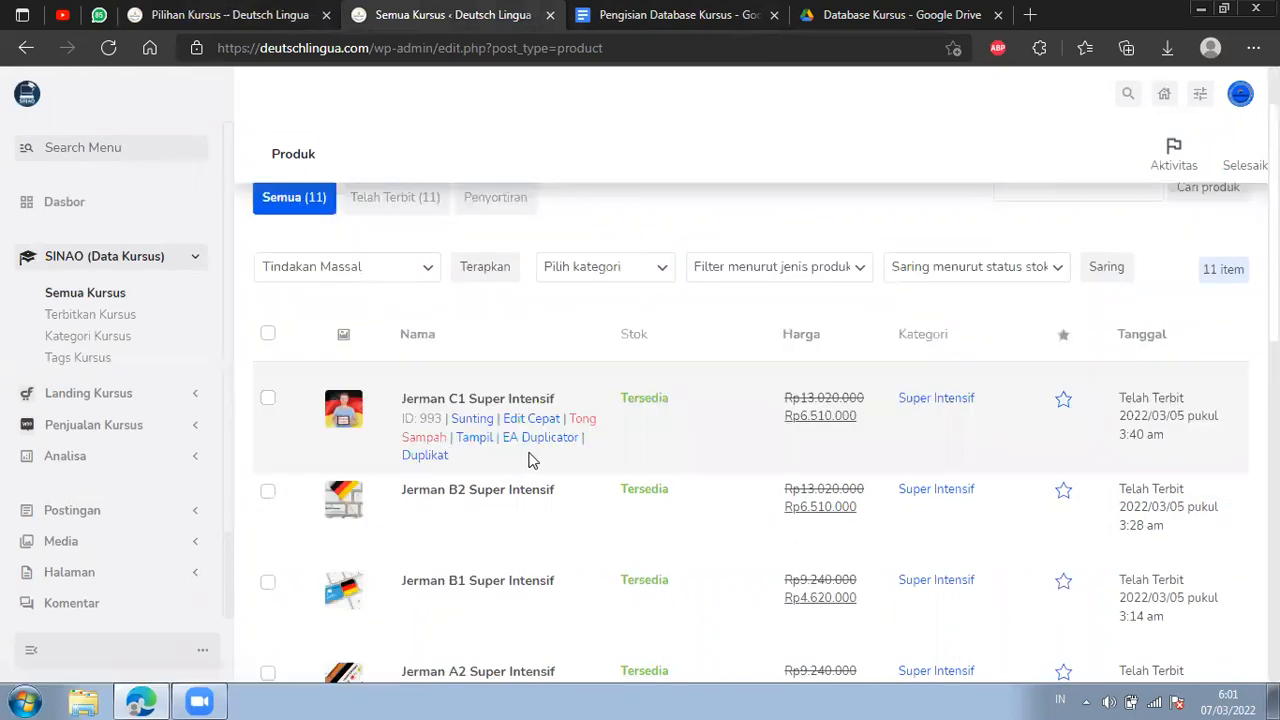
left_click(443, 462)
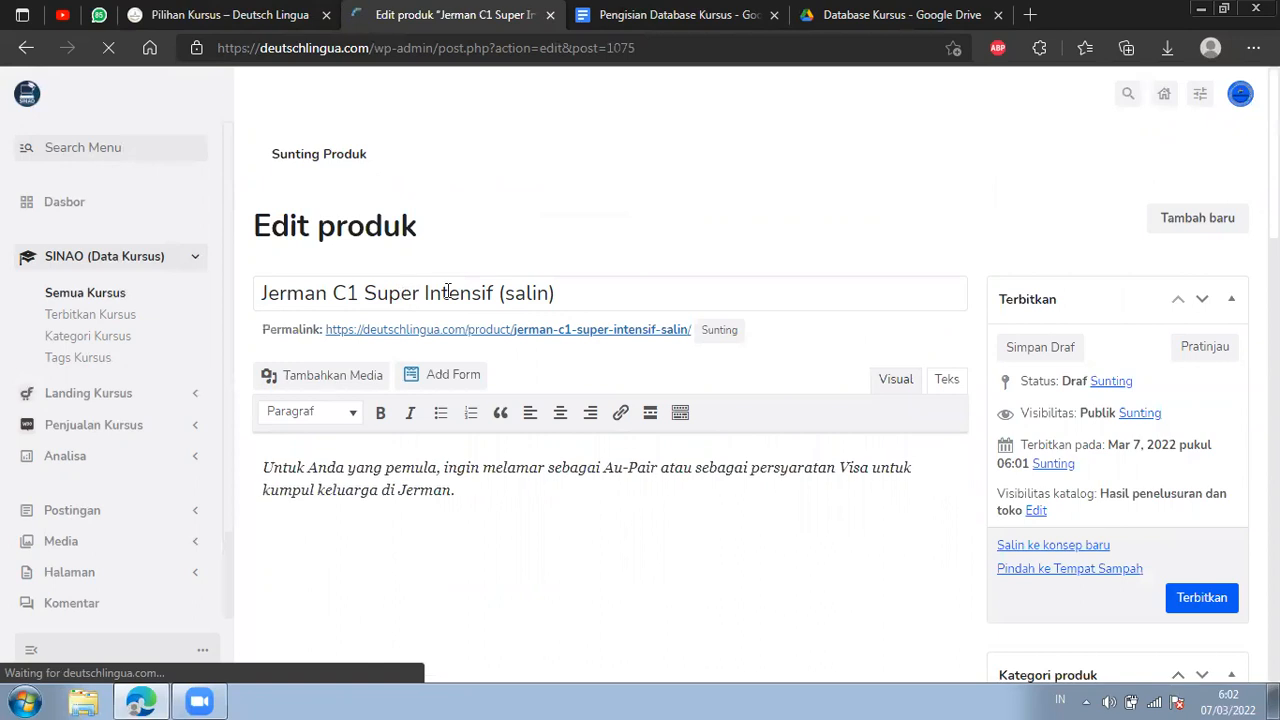
Rename the duplicated product as Jerman C2 Super Intensif, removing the "(salin)" suffix.
left_click(567, 288)
left_click_drag(567, 288, 494, 288)
key("BackSpace")
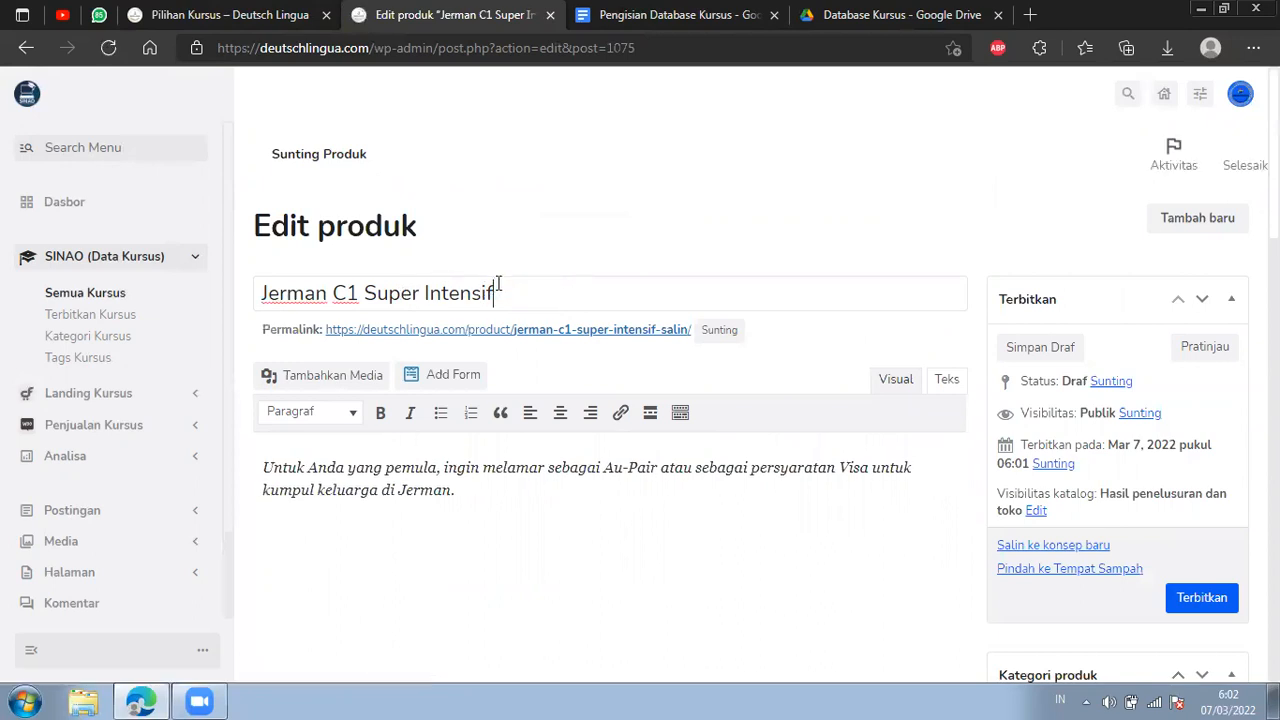
key("BackSpace")
type("2")
Change the product's permalink slug to jerman-c2-super-intensif and accept it.
left_click(703, 329)
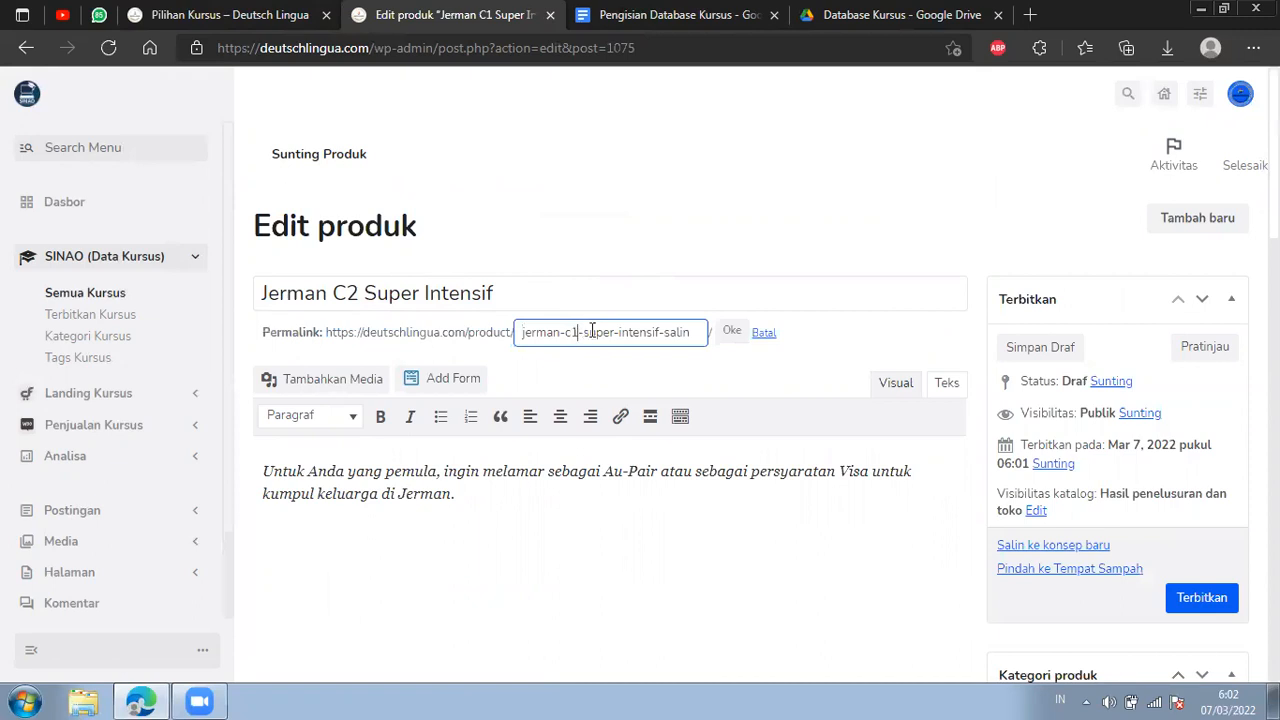
key("BackSpace")
type("2")
left_click_drag(659, 333, 693, 335)
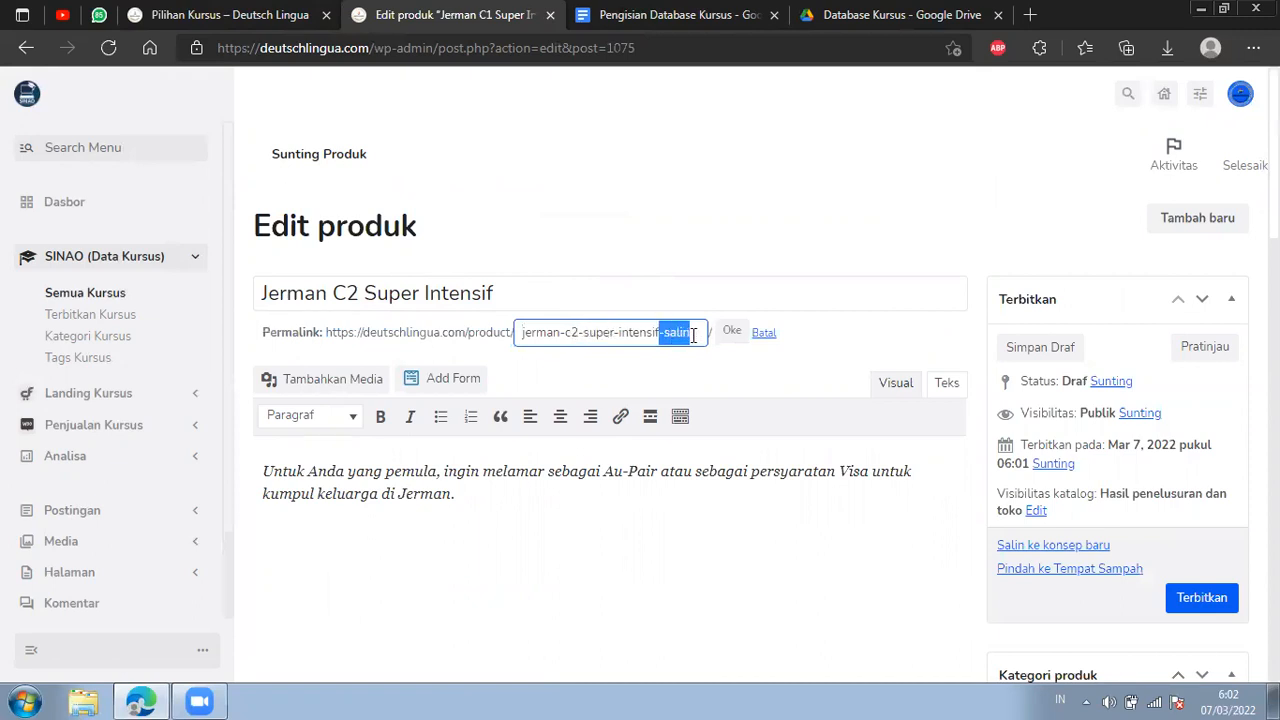
key("BackSpace")
left_click(731, 331)
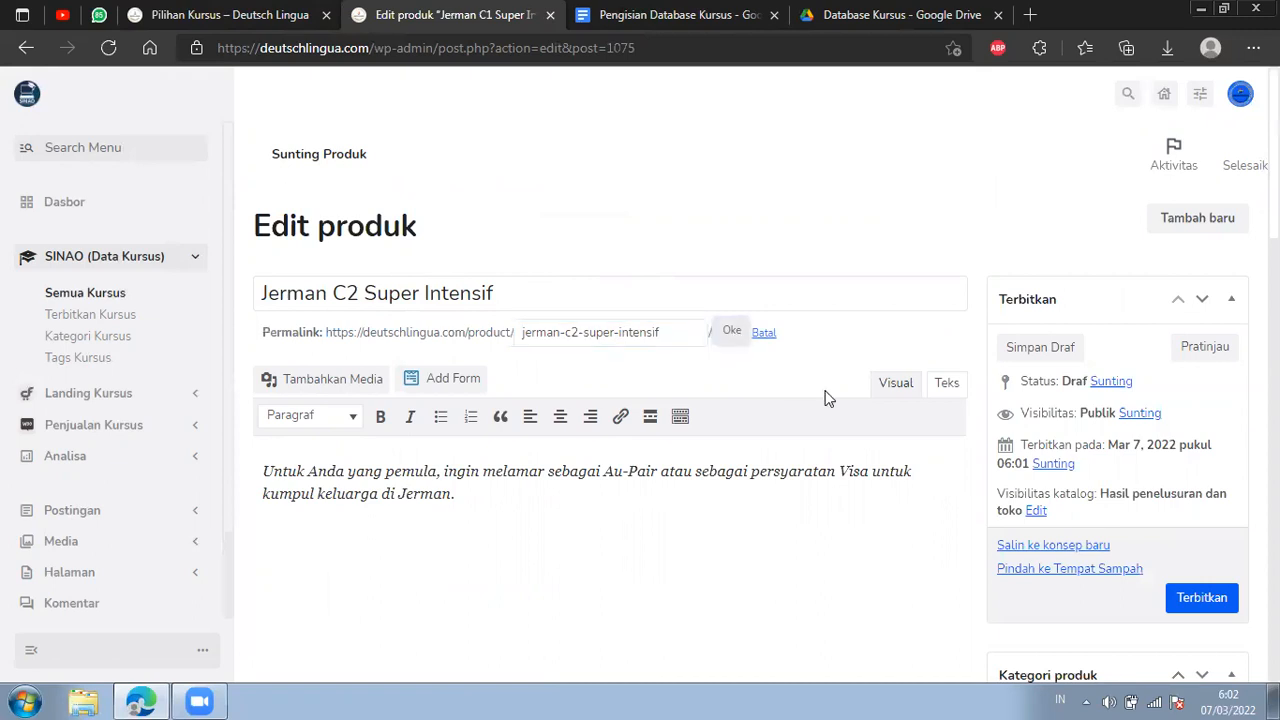
Review the duplicated product's description text and its Data Produk price settings.
scroll(691, 440, "down", 2)
left_click_drag(455, 305, 307, 271)
left_click(525, 336)
scroll(494, 493, "up", 2)
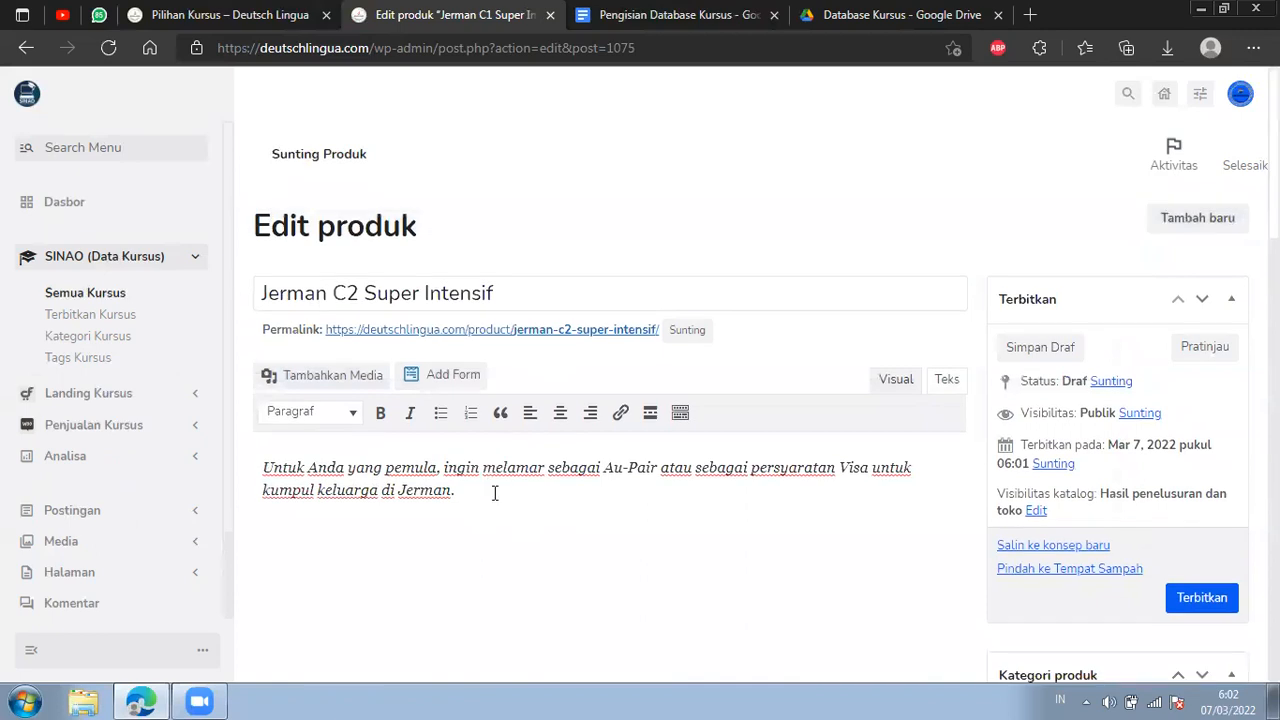
triple_click(405, 470)
scroll(596, 469, "down", 6)
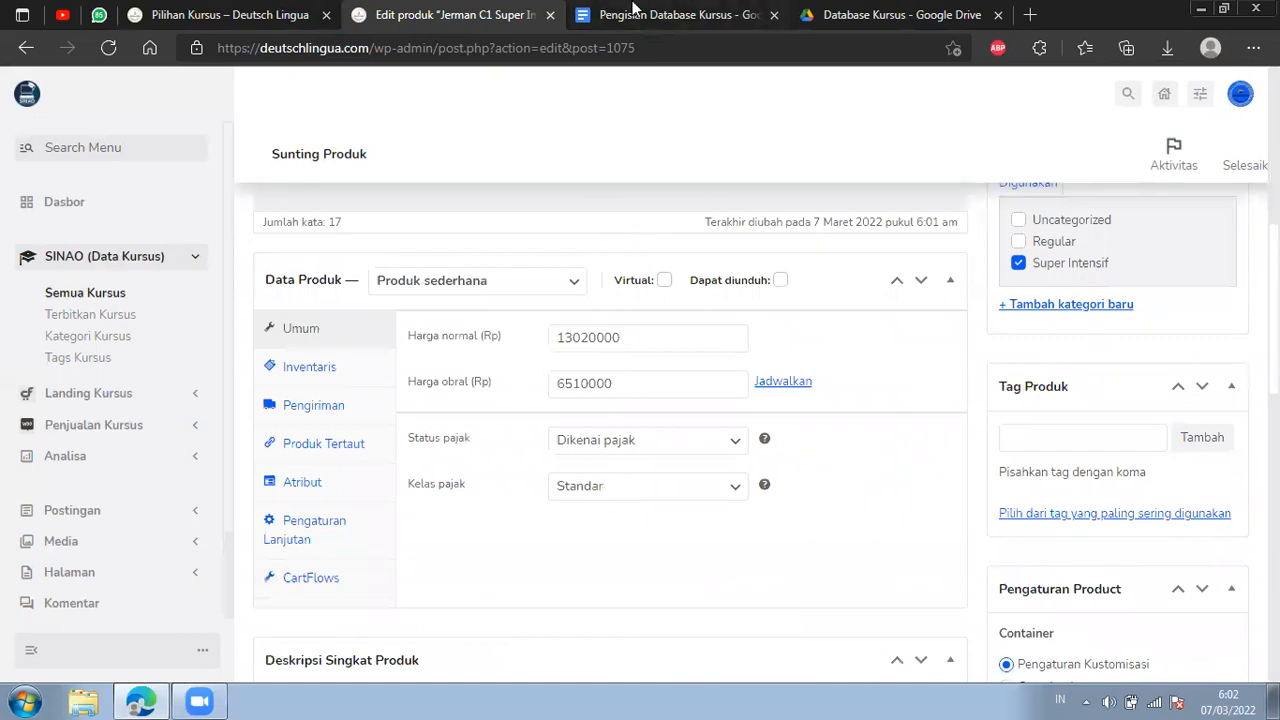
Look up the fee for Bahasa Jerman Level C2 Kelas Super Intensif in the course document and return to the product editor.
left_click(634, 10)
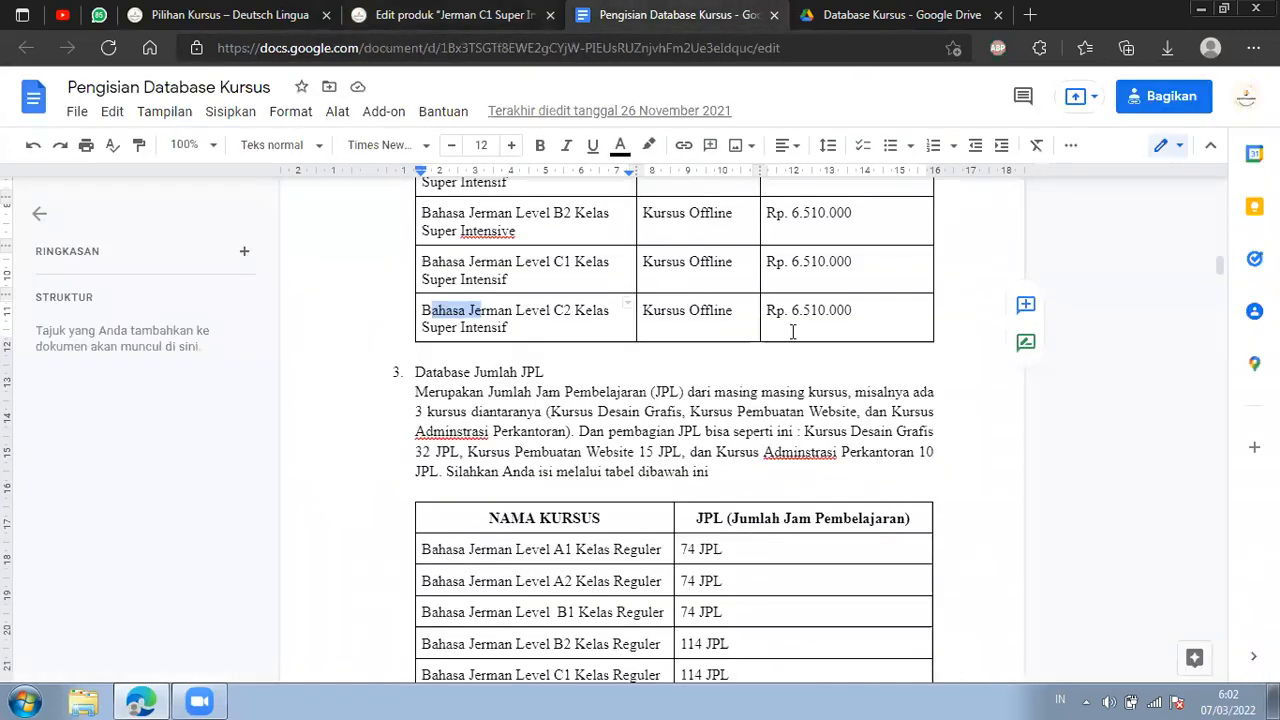
scroll(792, 331, "up", 3)
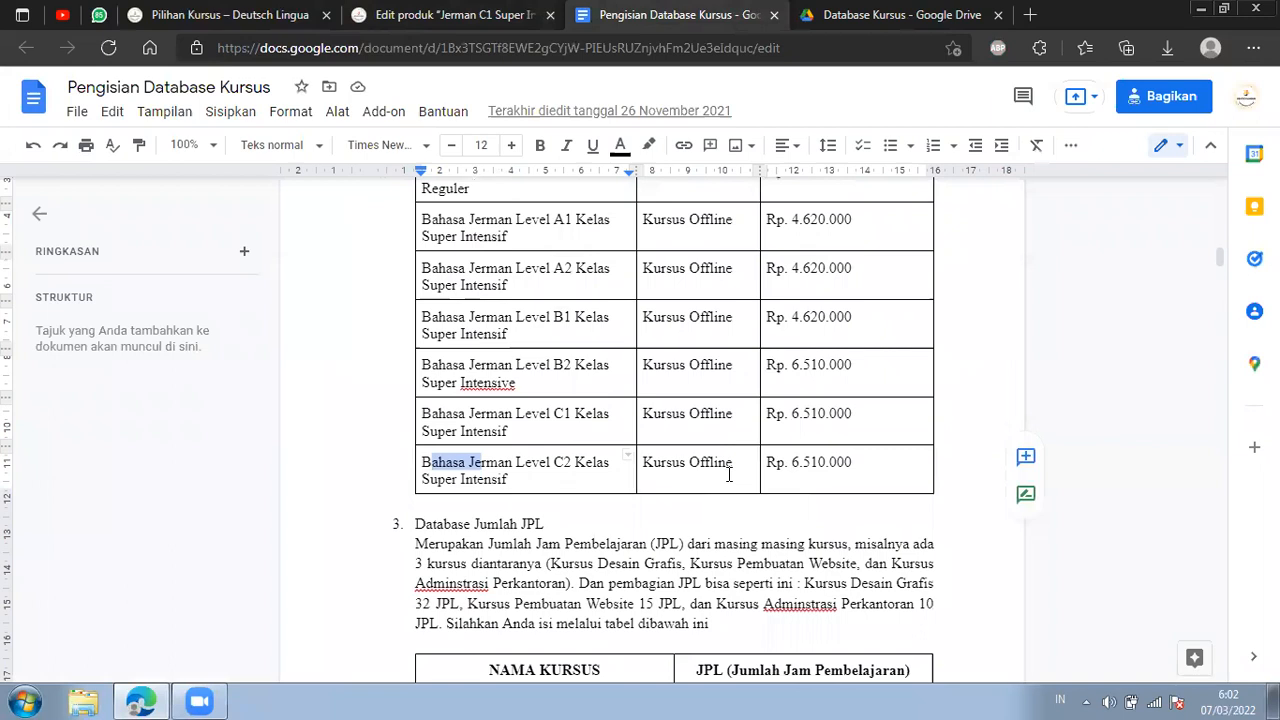
left_click_drag(793, 462, 853, 462)
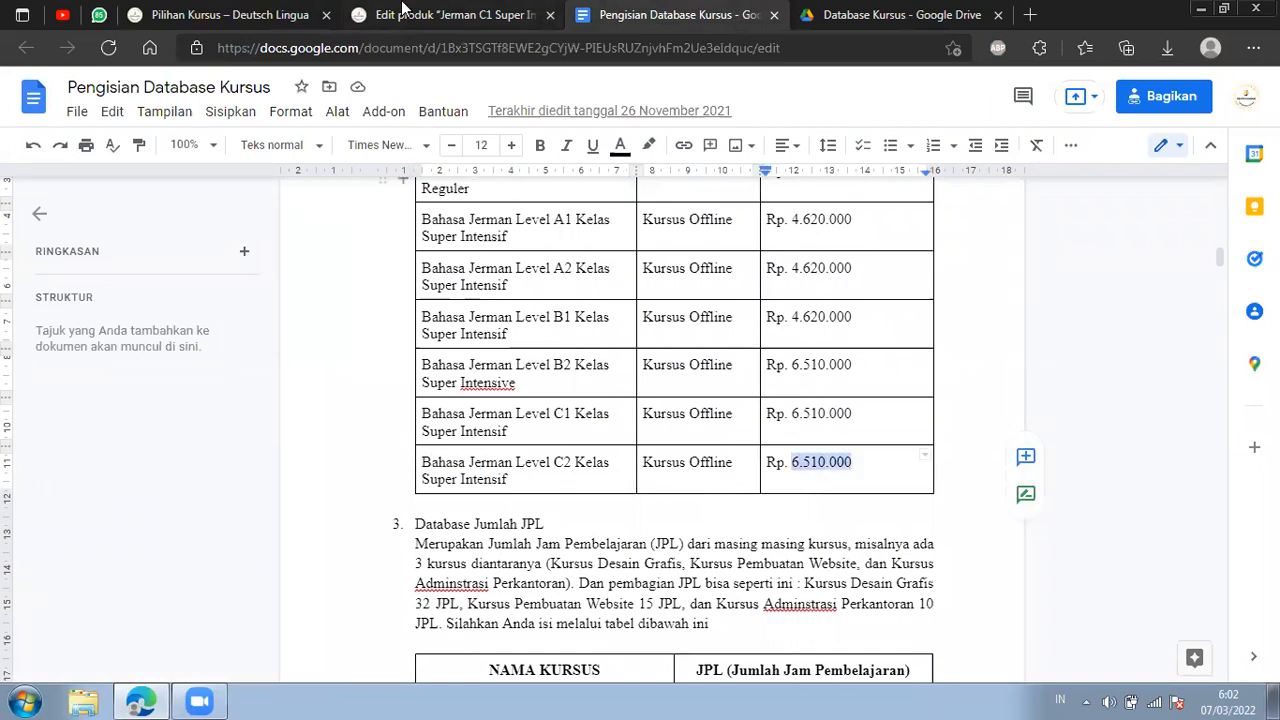
left_click(430, 15)
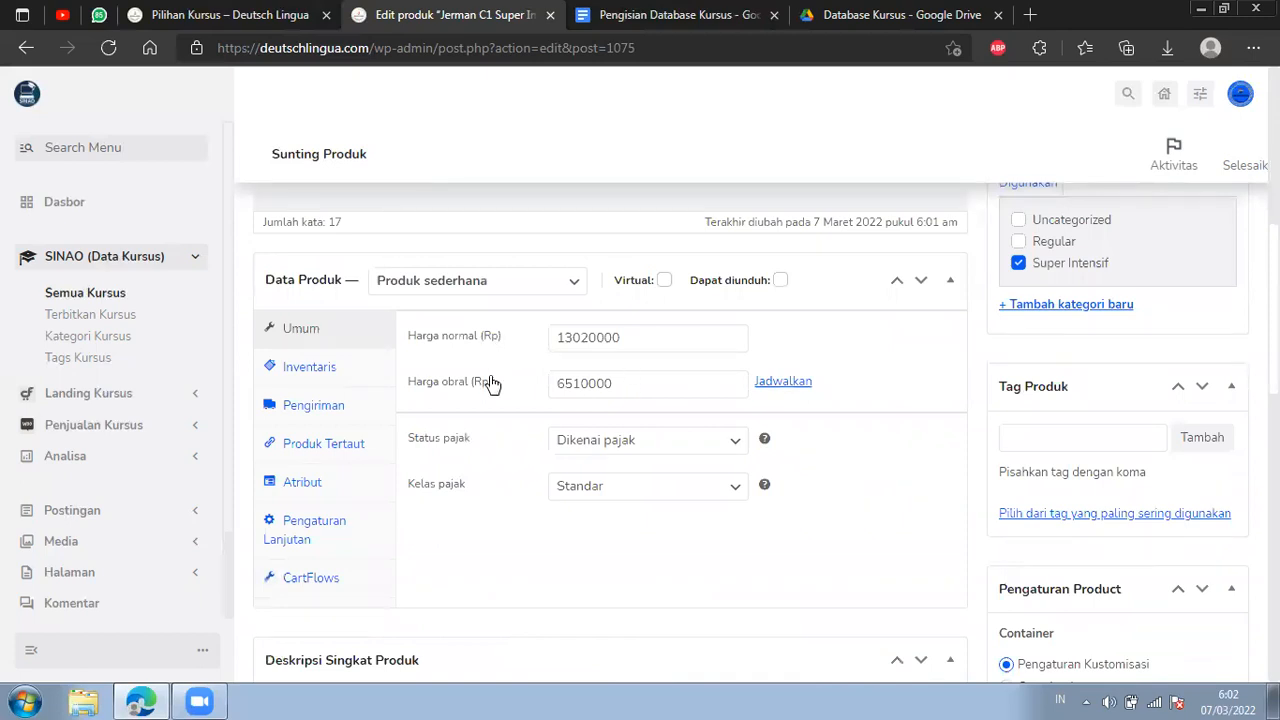
Compare the product's Harga normal and Harga obral values with the C2 Super Intensif fee in the course document.
left_click_drag(575, 340, 610, 340)
left_click(592, 338)
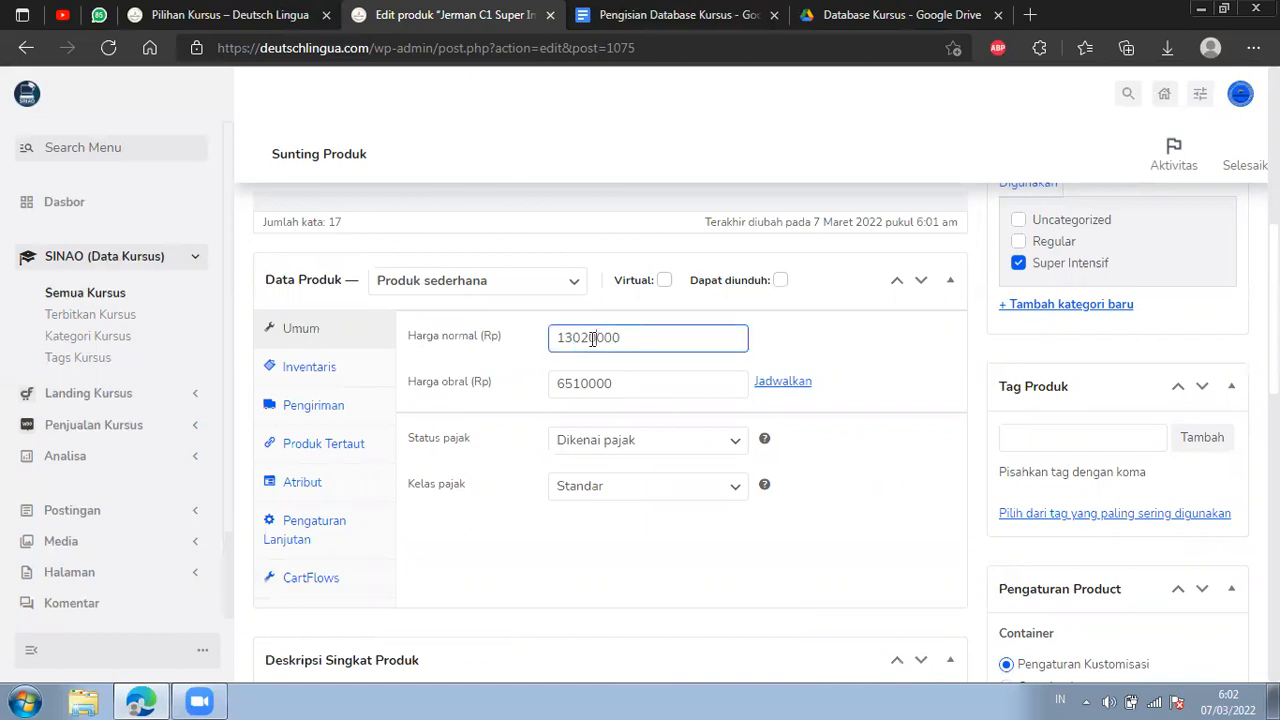
double_click(637, 388)
left_click(725, 12)
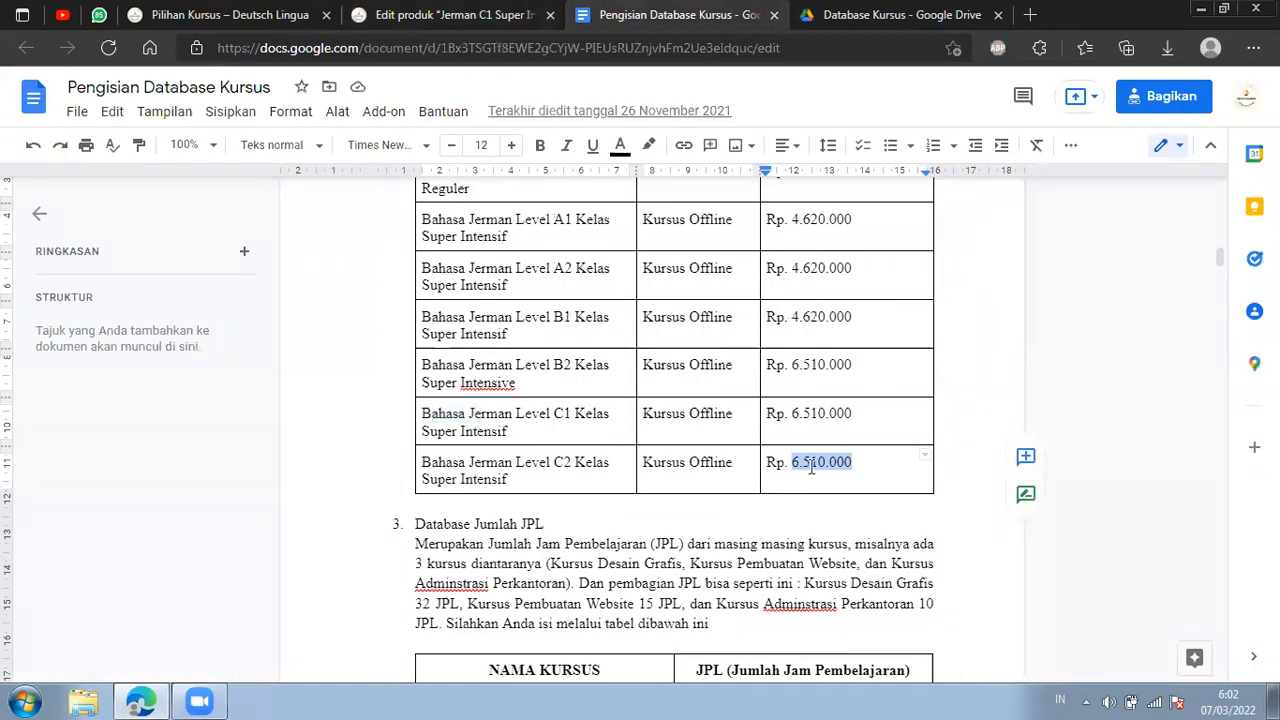
left_click(450, 14)
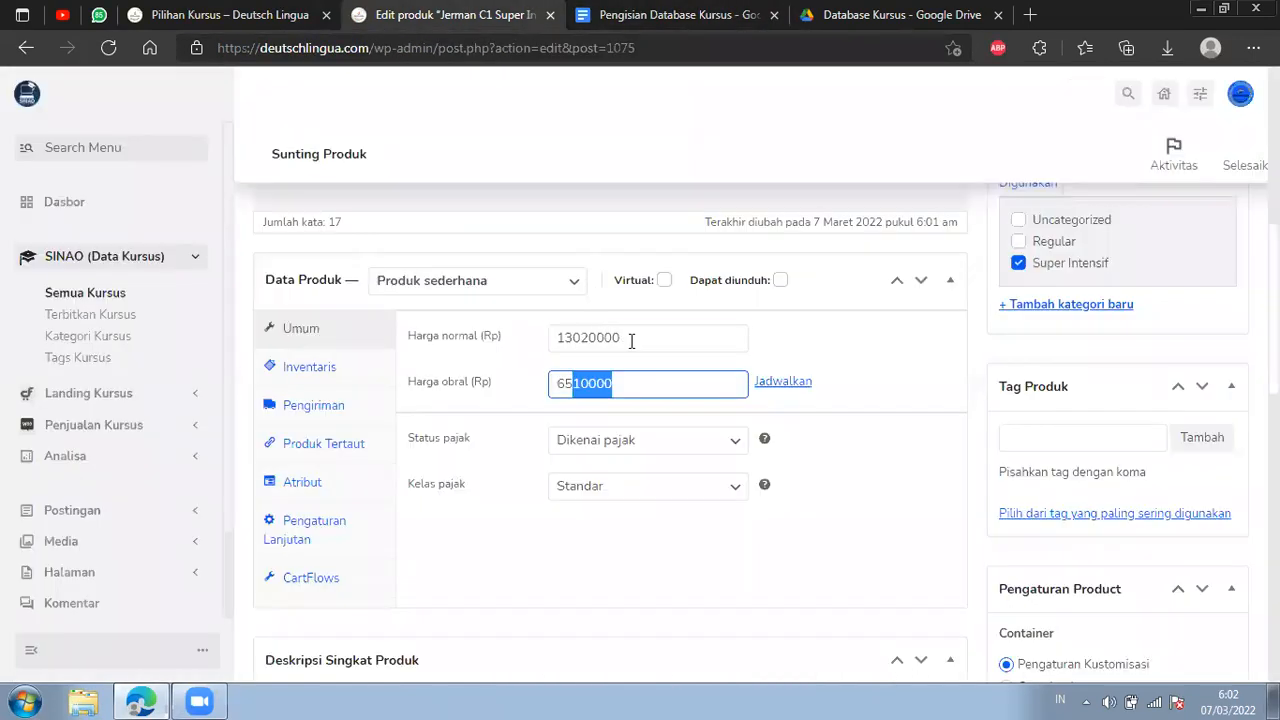
left_click_drag(631, 341, 545, 345)
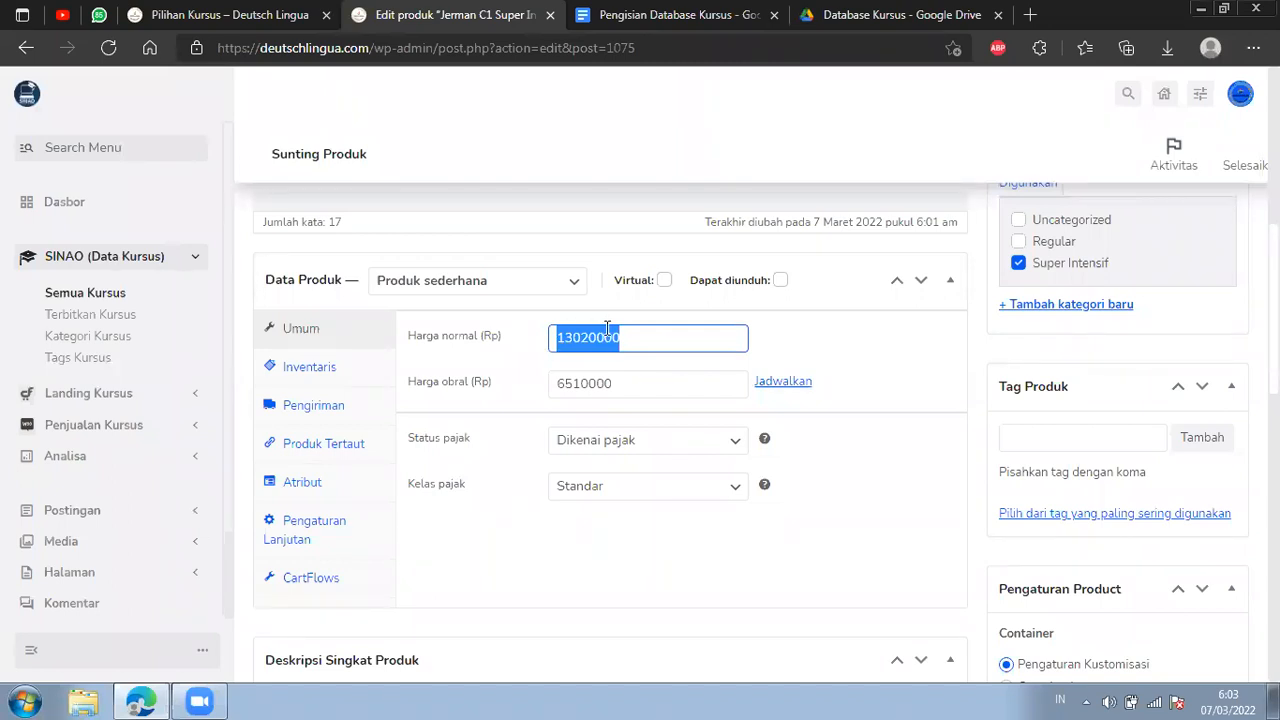
left_click(652, 343)
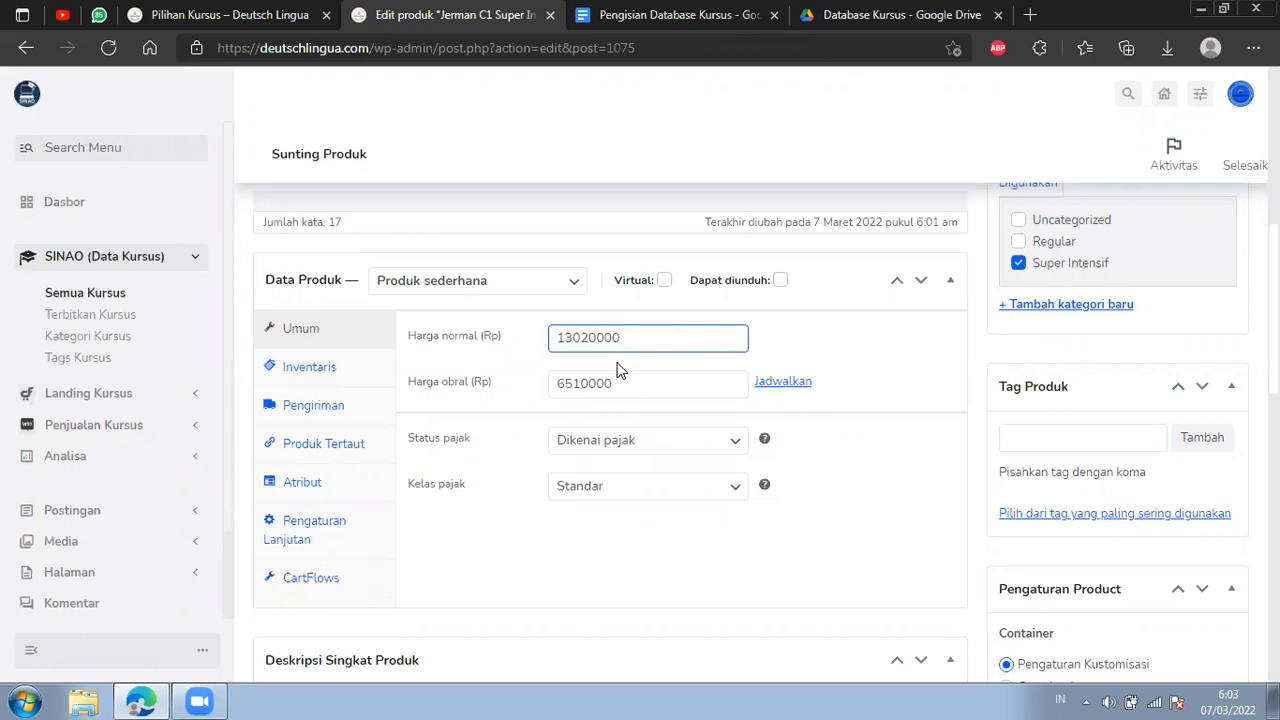
Recheck the Harga normal and Harga obral amounts against the Level C2 Super Intensif fee in the course document.
left_click_drag(626, 384, 556, 392)
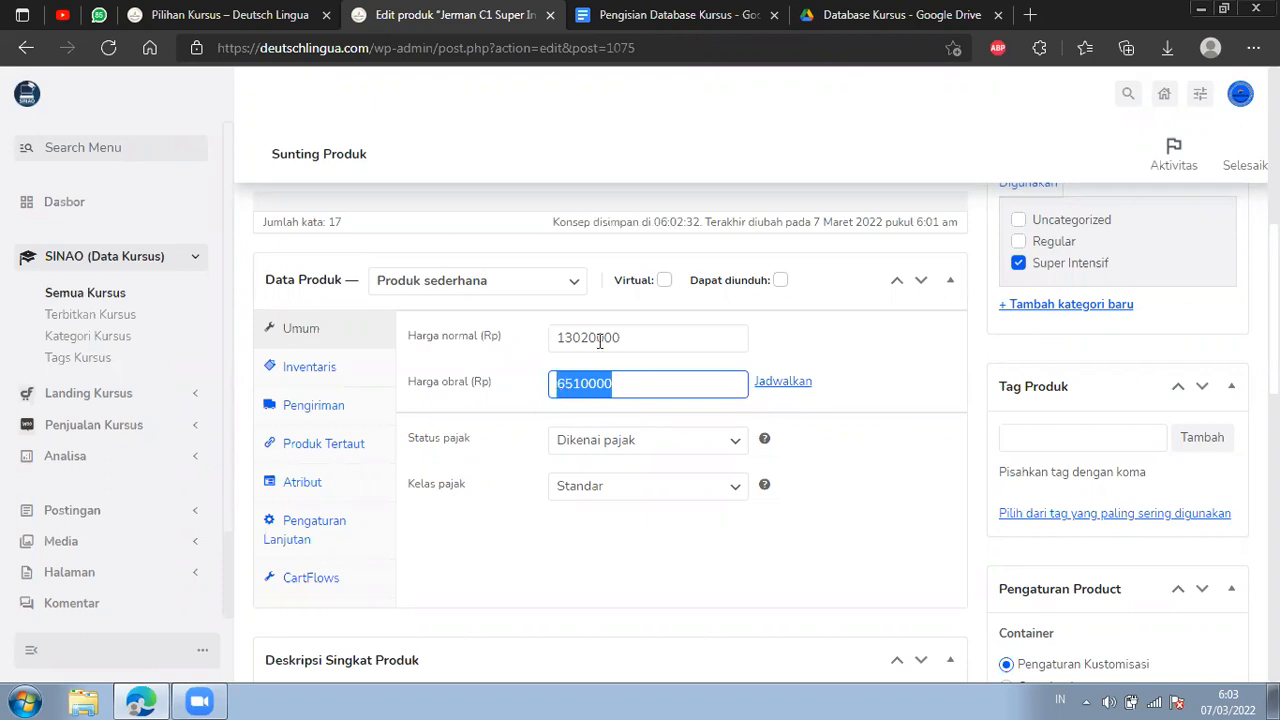
left_click(609, 383)
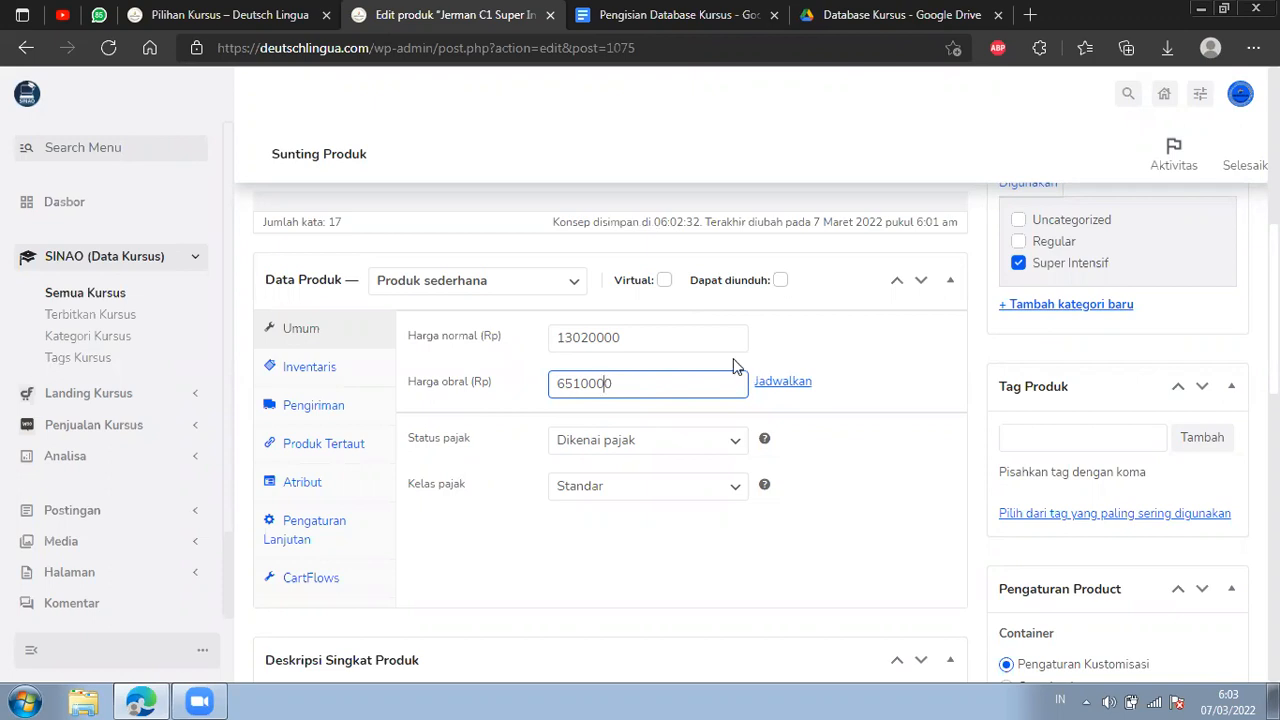
left_click_drag(612, 384, 528, 395)
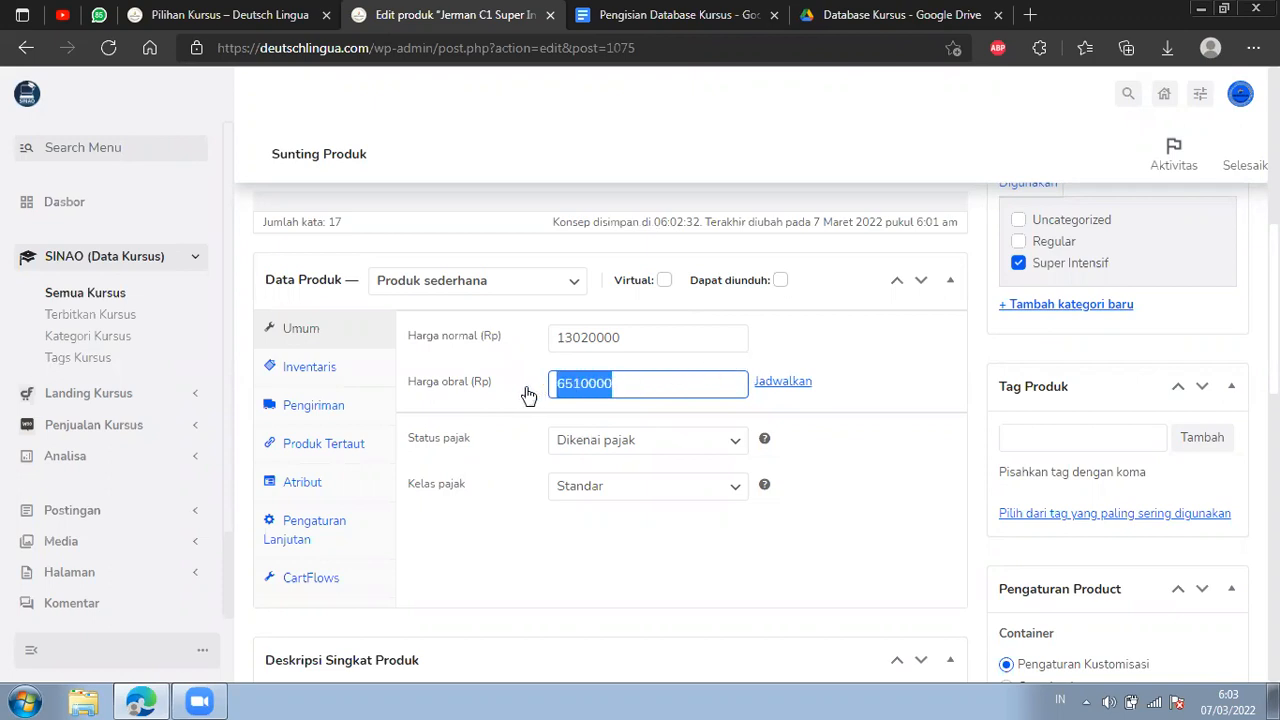
left_click_drag(631, 337, 543, 337)
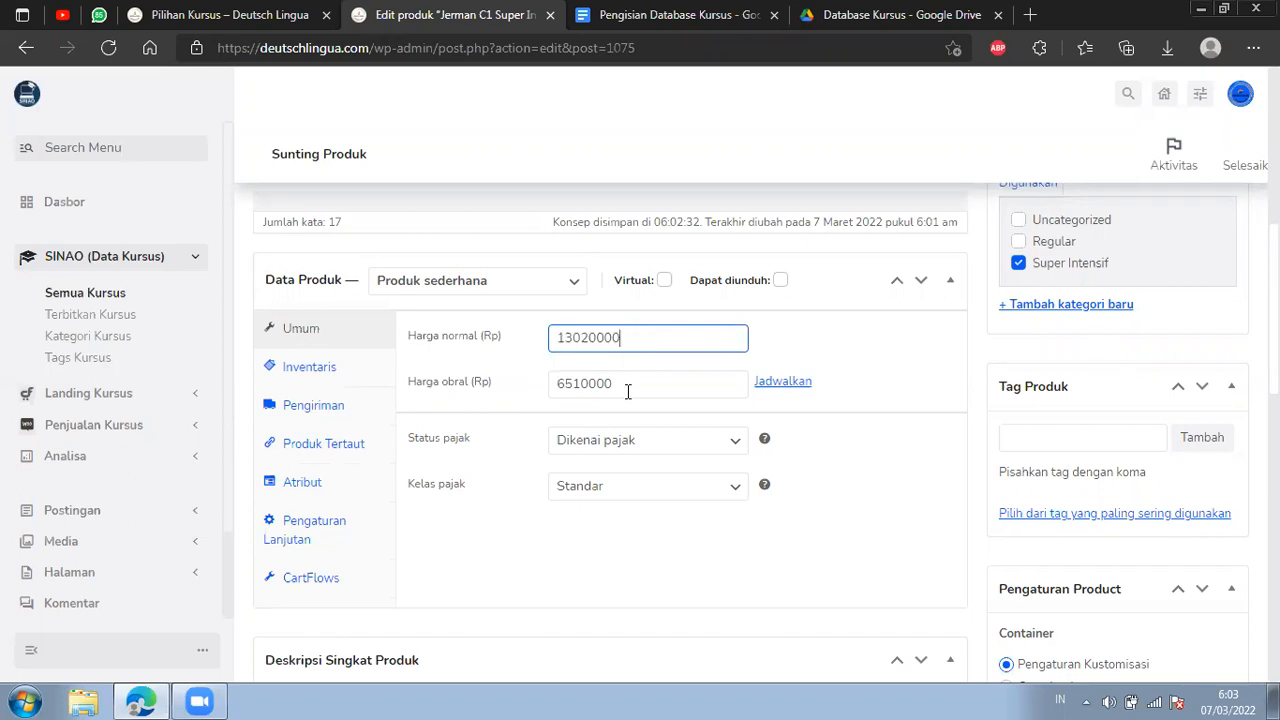
left_click_drag(629, 389, 540, 391)
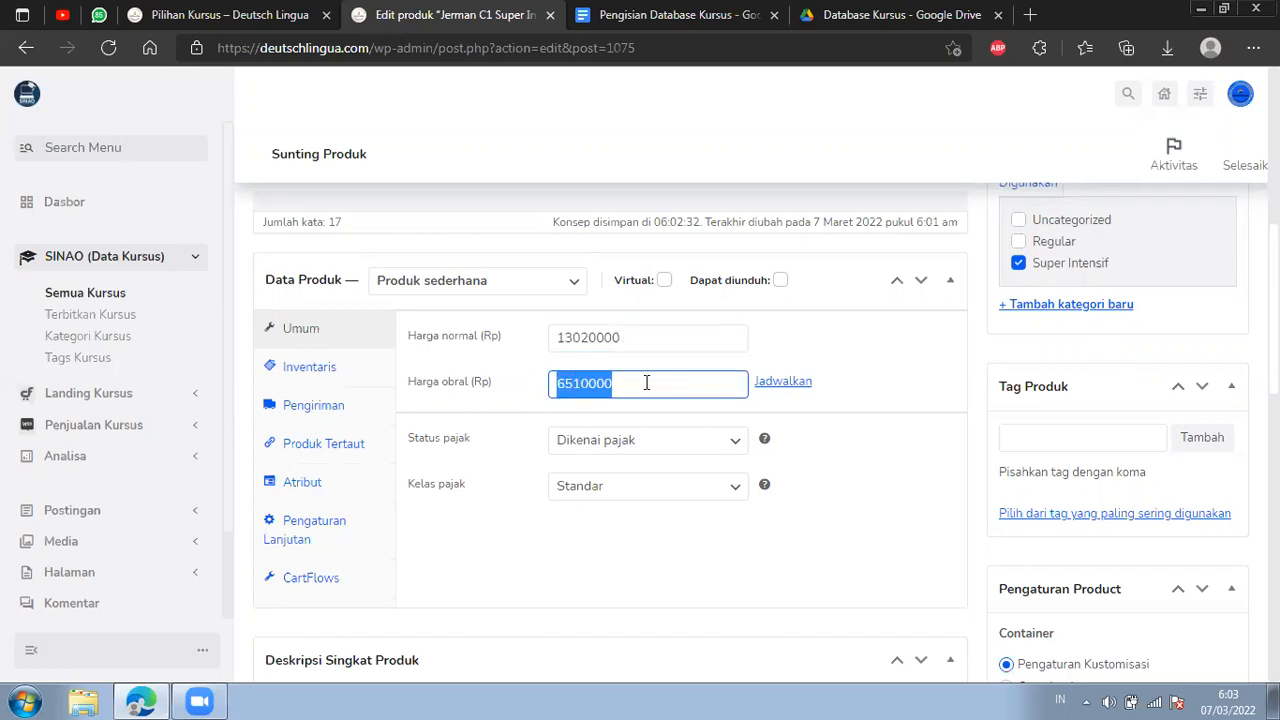
left_click(684, 391)
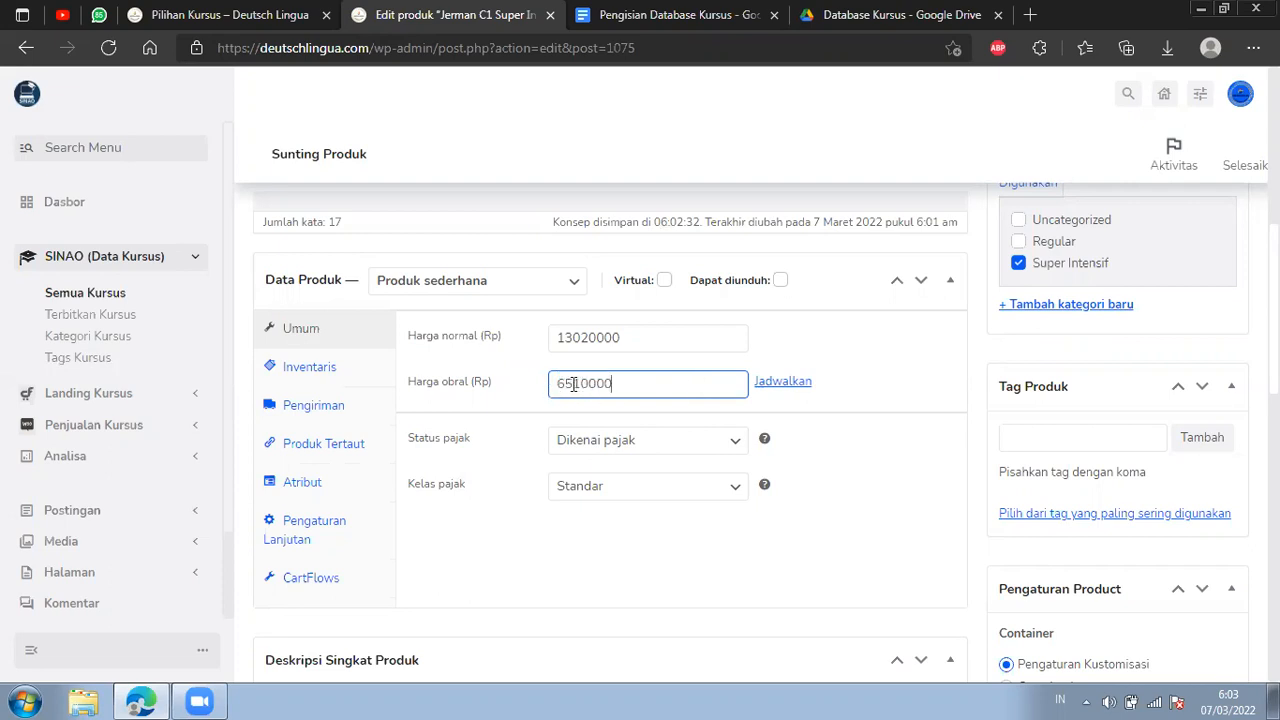
key("ctrl+Tab")
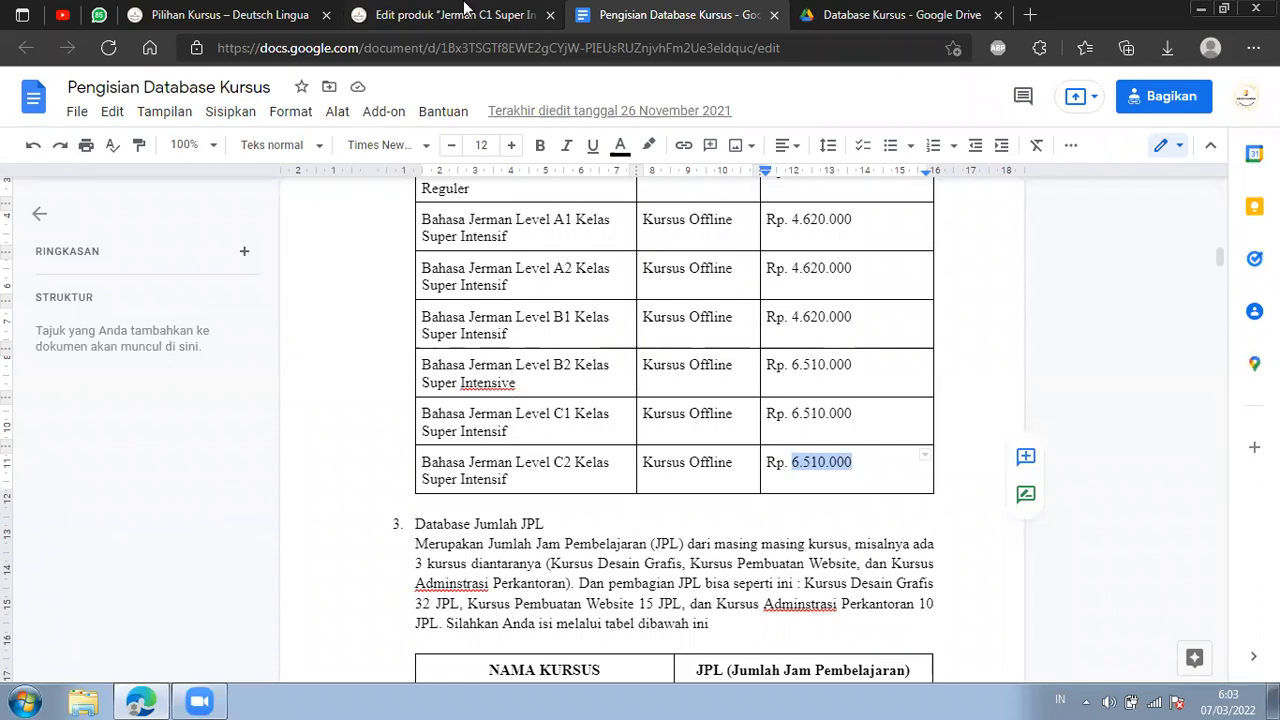
left_click(470, 12)
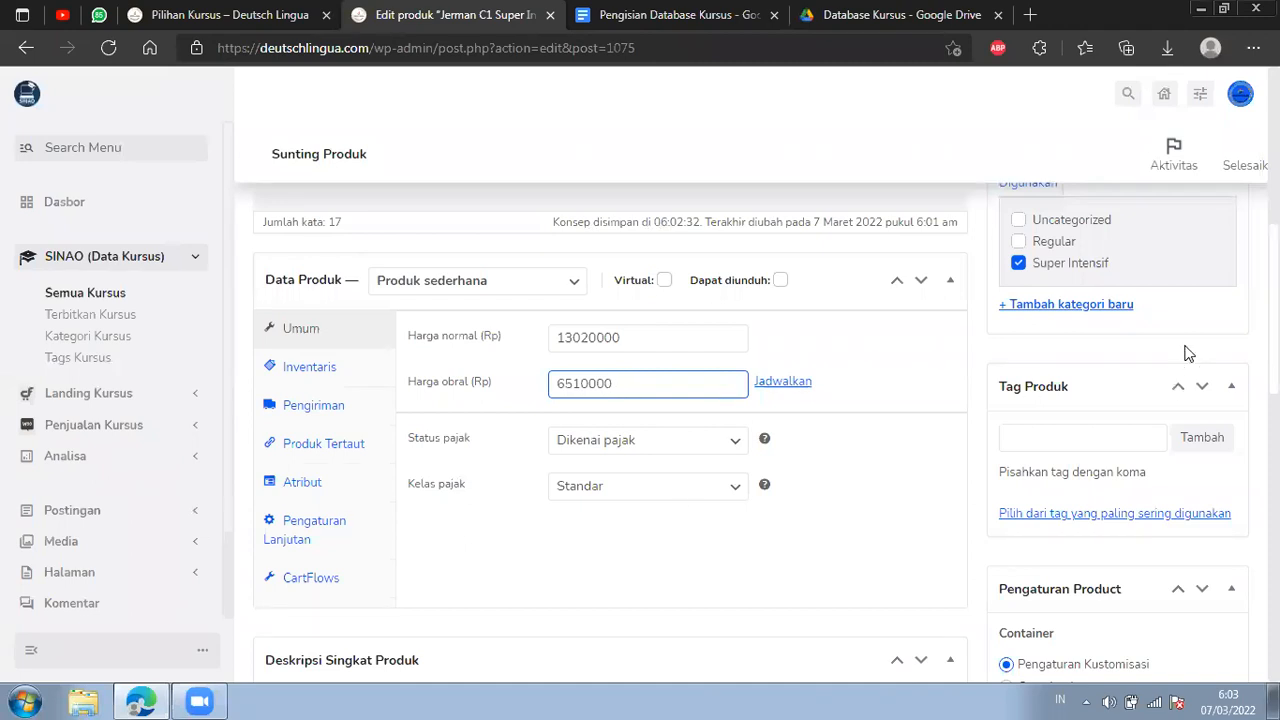
Add a new product category named Tingkat Anak and leave it unassigned to this product.
scroll(1150, 320, "up", 1)
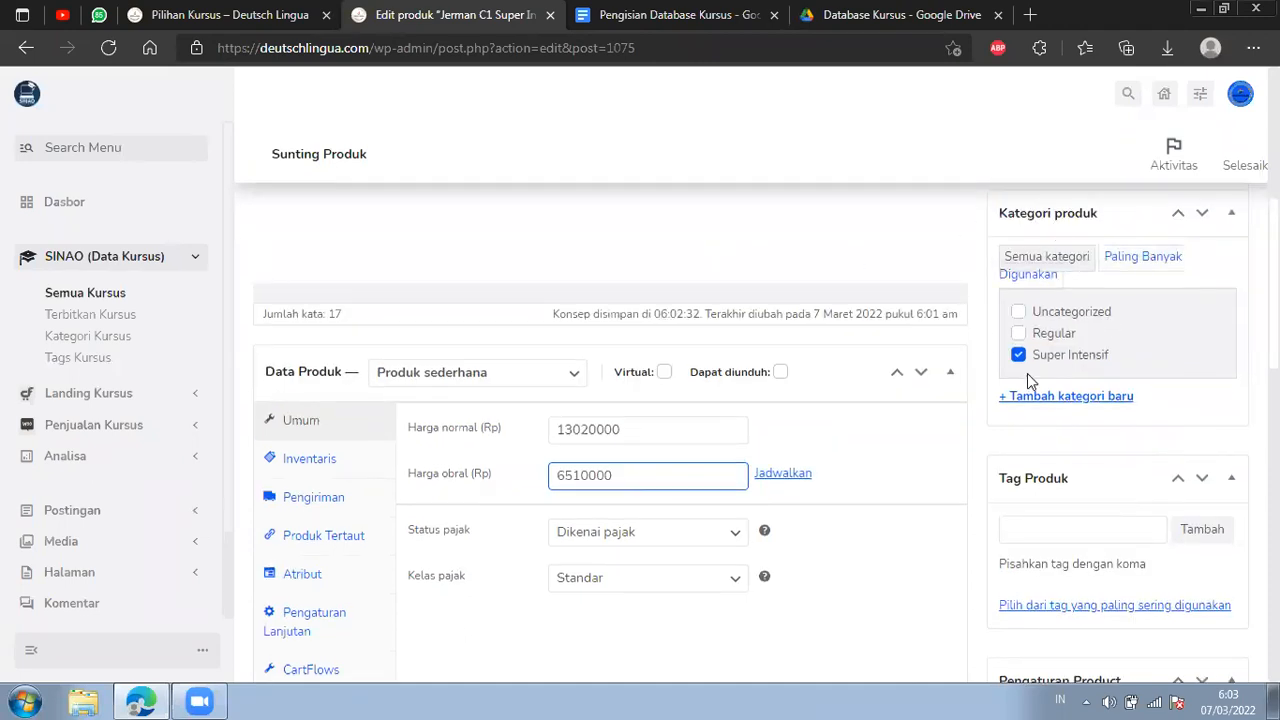
left_click(1074, 398)
type("Kelas An")
key("ctrl+a")
type("Ti")
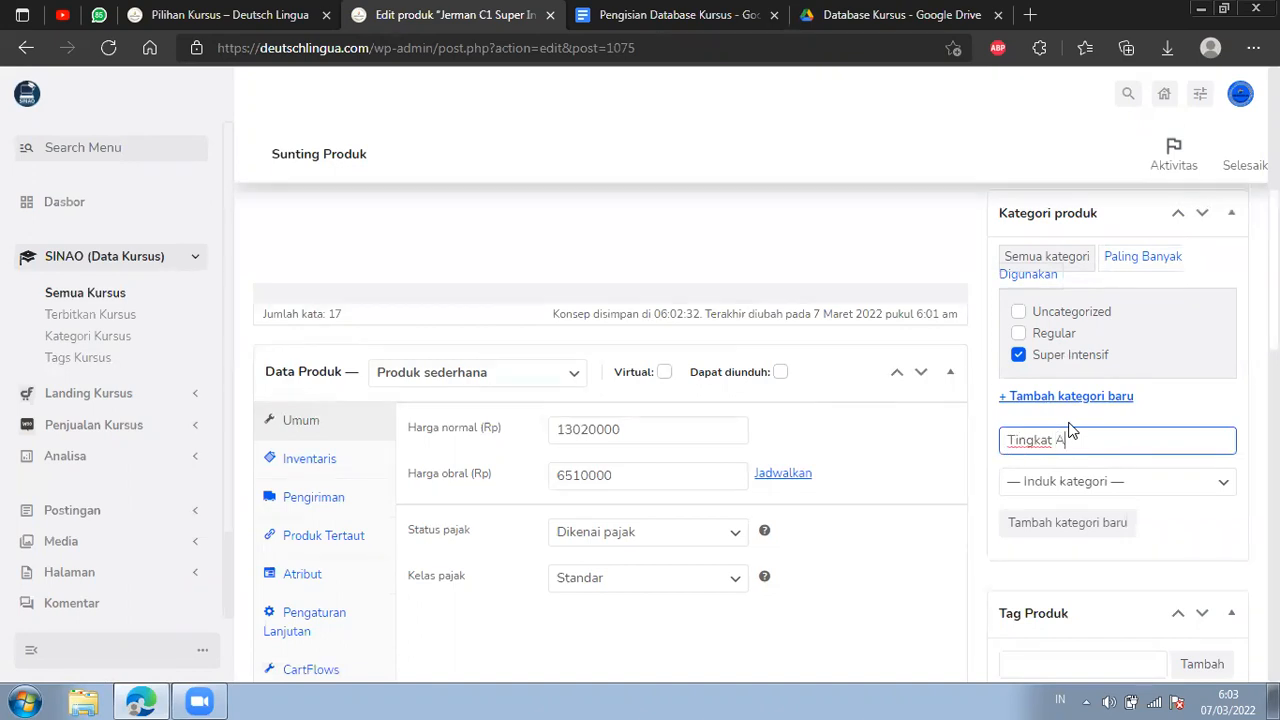
type("ngkat Anak")
key("Return")
left_click(1018, 312)
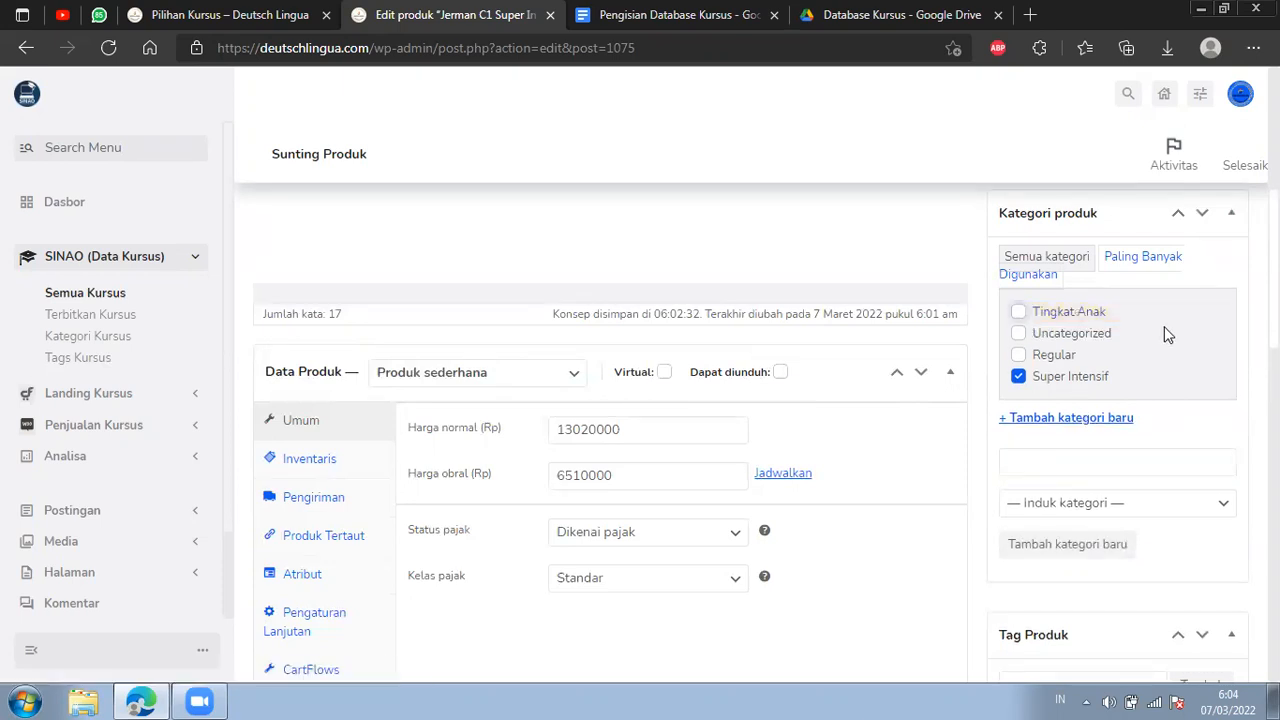
Try assigning the product to Tingkat Anak instead of Super Intensif, and restore the Super Intensif category.
scroll(540, 229, "up", 5)
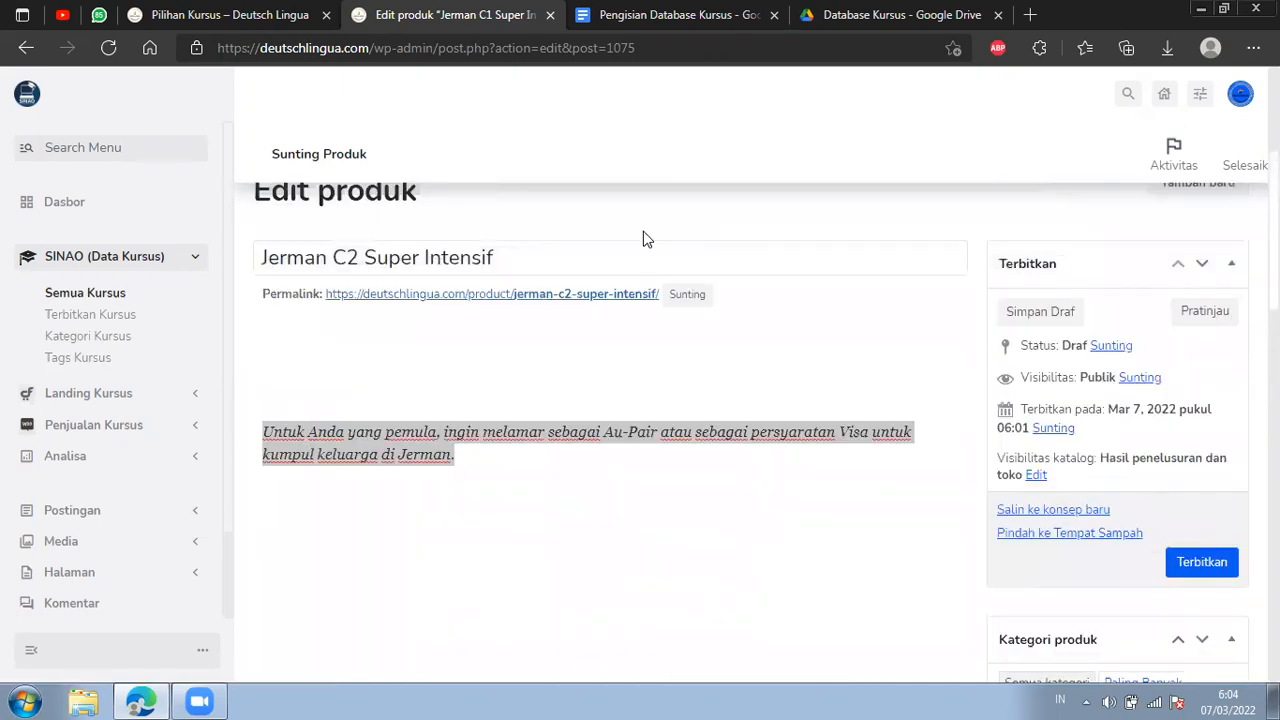
scroll(846, 360, "down", 4)
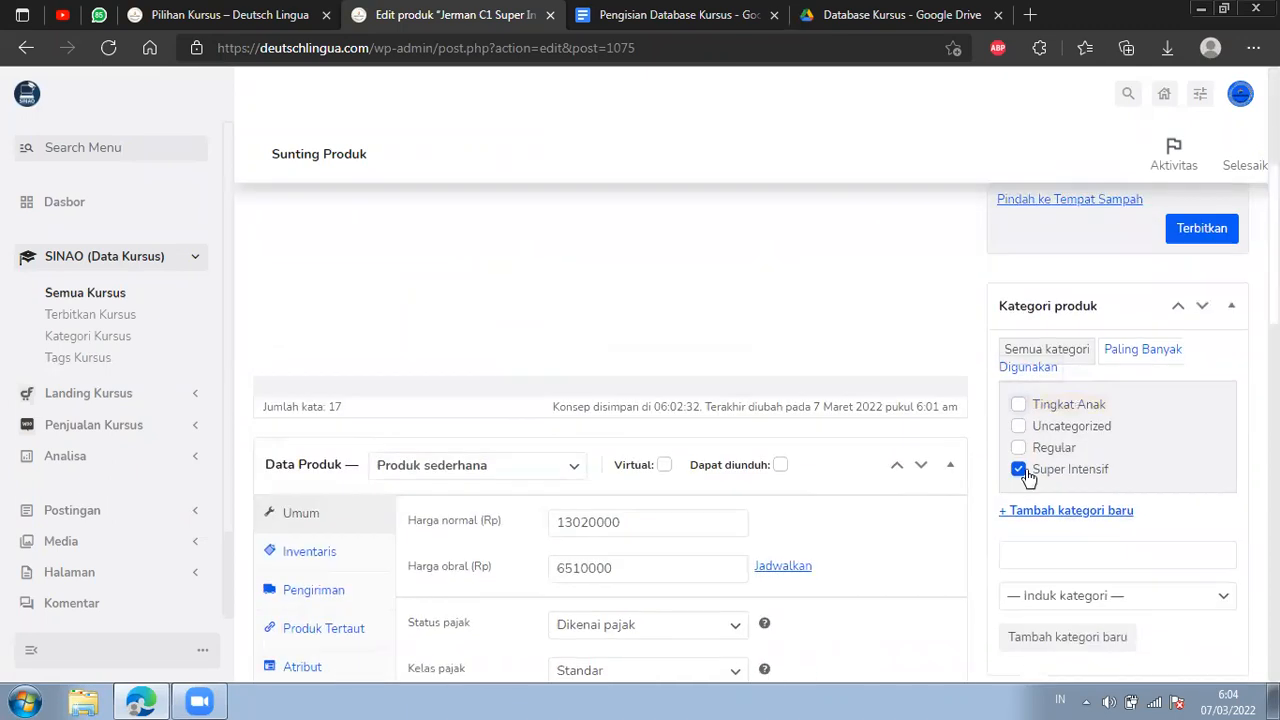
left_click(1018, 469)
left_click(1018, 404)
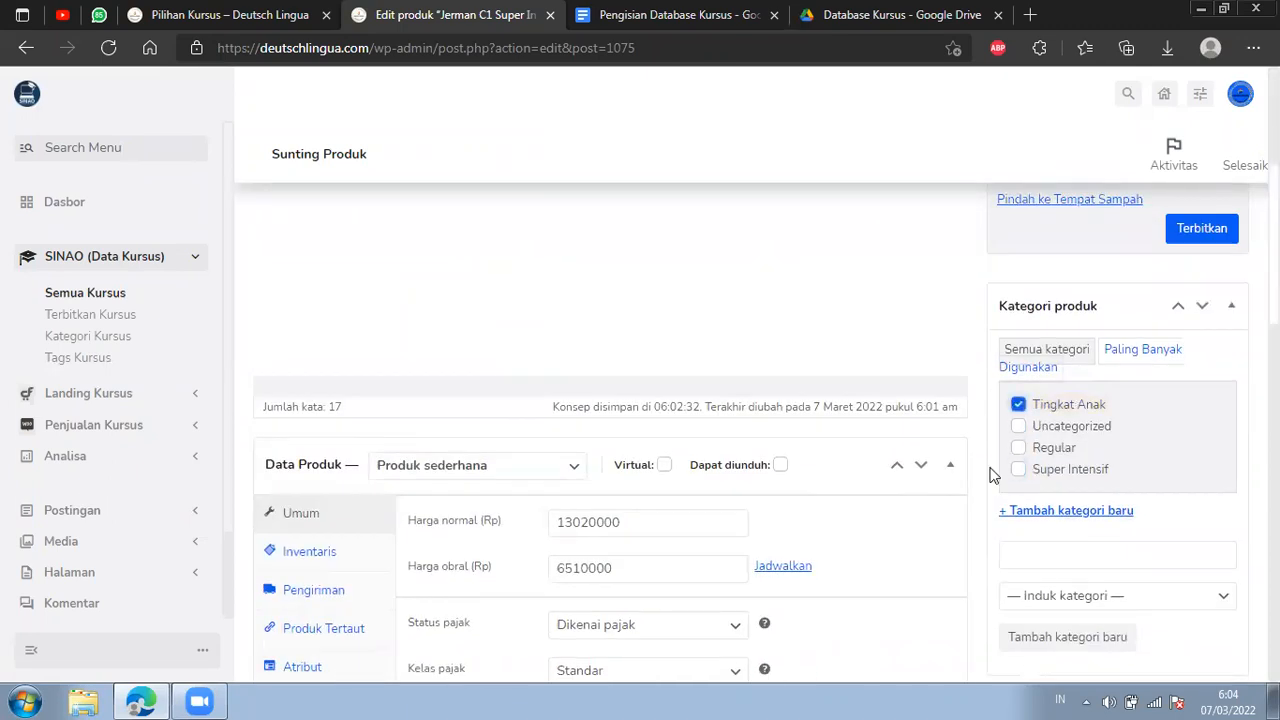
left_click(1018, 469)
left_click(1018, 404)
Check the product's short description and remove the product image inherited from the C1 course.
scroll(934, 326, "down", 3)
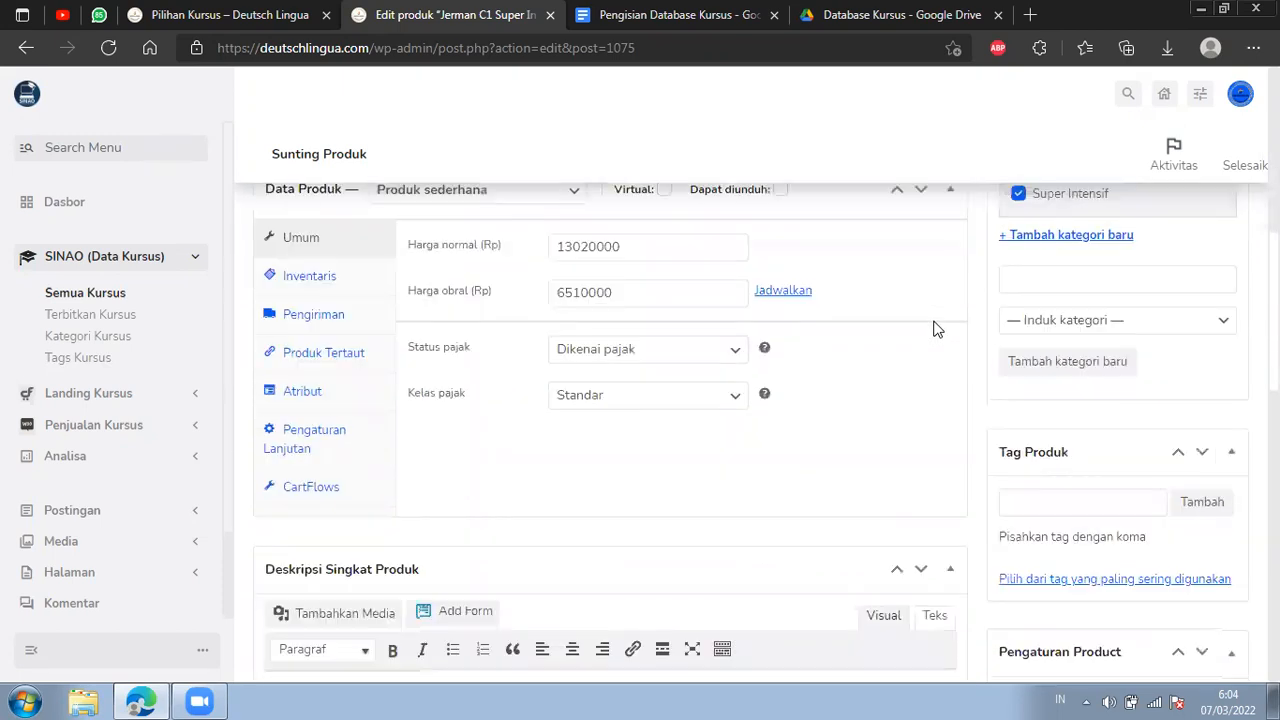
scroll(934, 329, "down", 1)
scroll(934, 329, "down", 1)
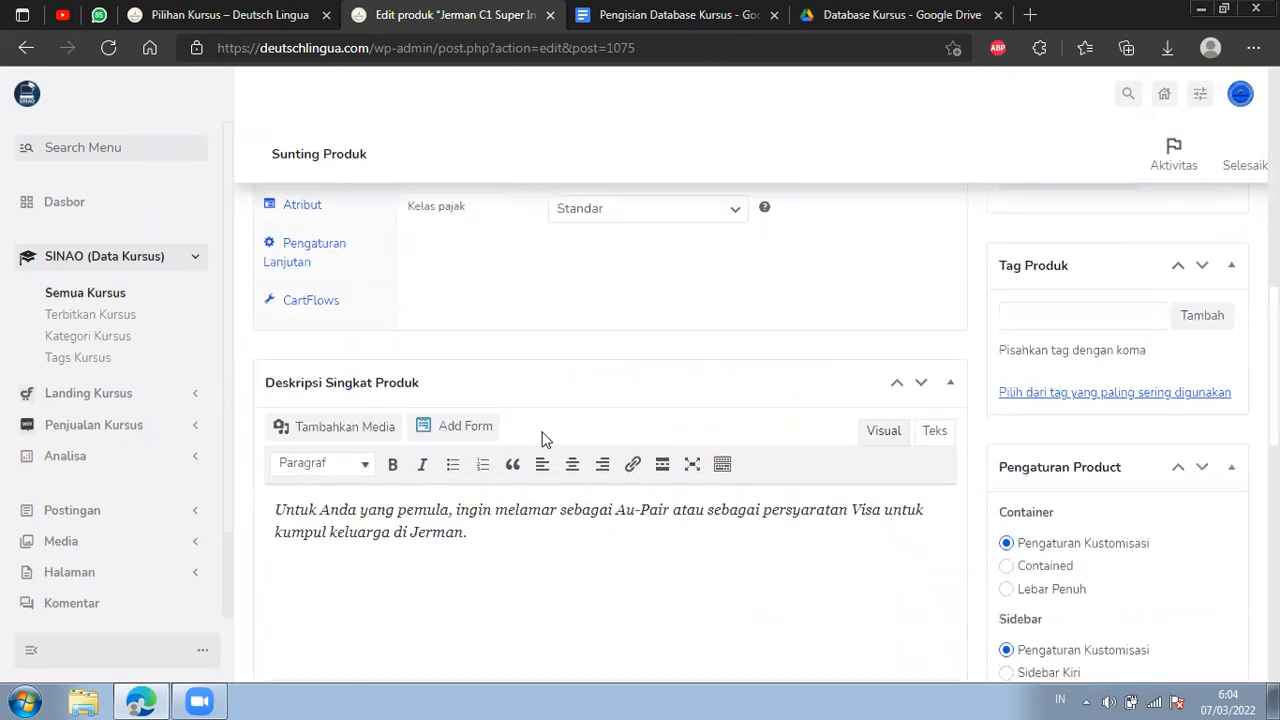
left_click_drag(492, 541, 247, 507)
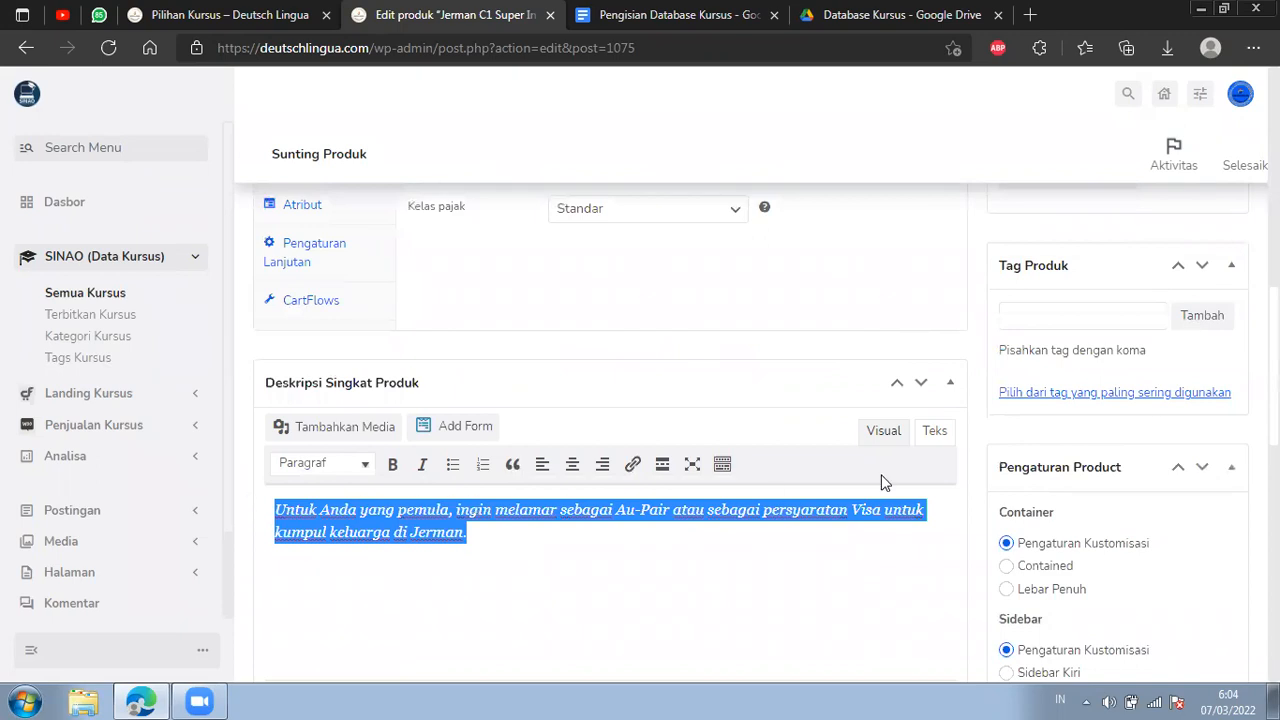
scroll(1128, 454, "down", 8)
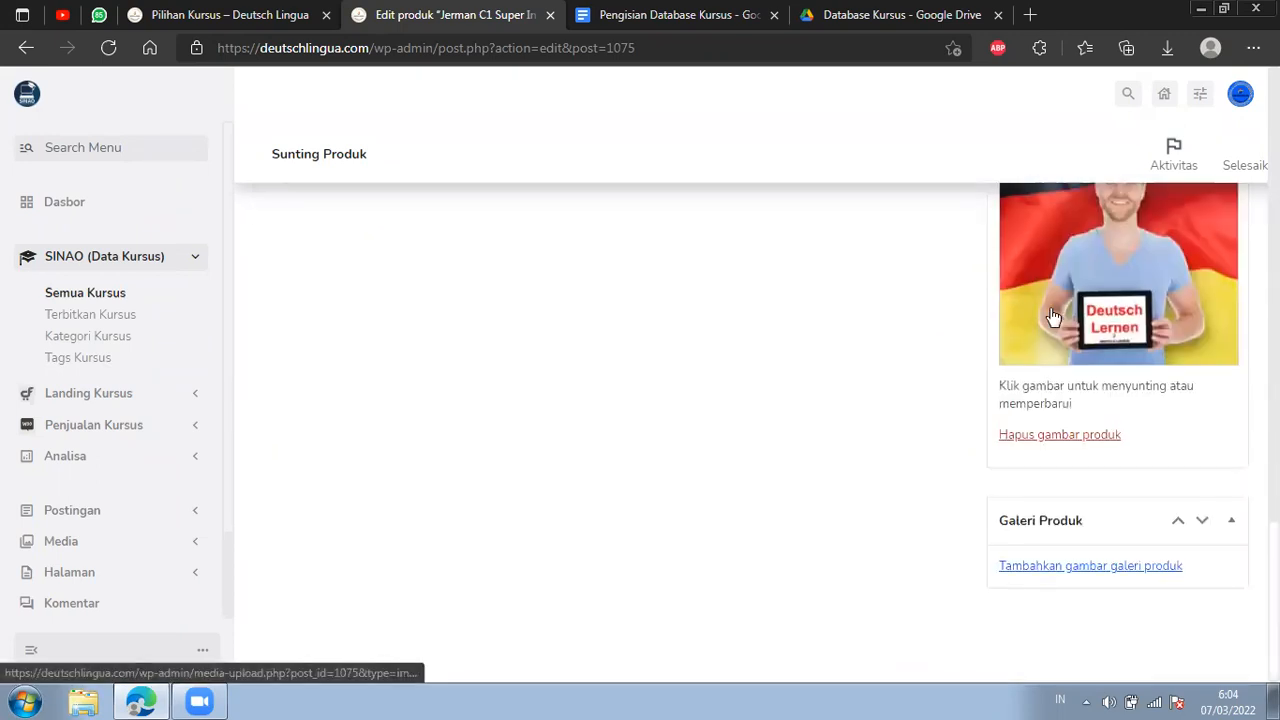
scroll(1053, 317, "up", 2)
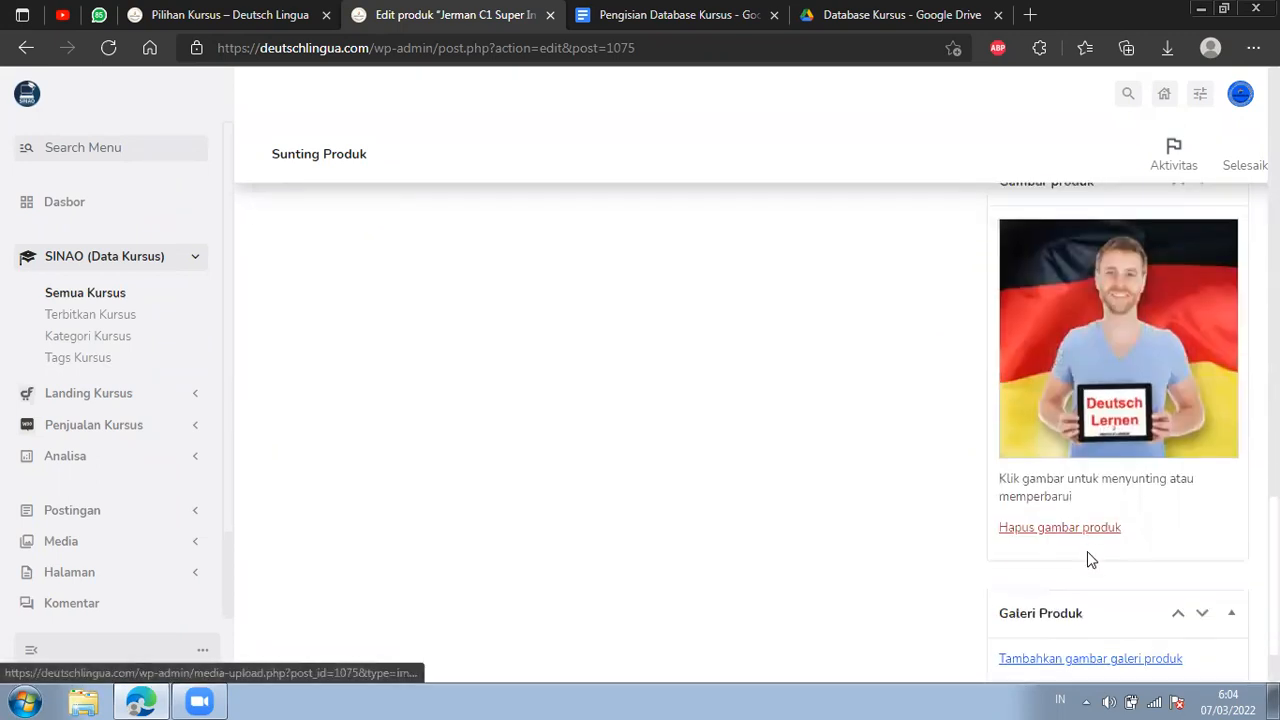
left_click(1088, 529)
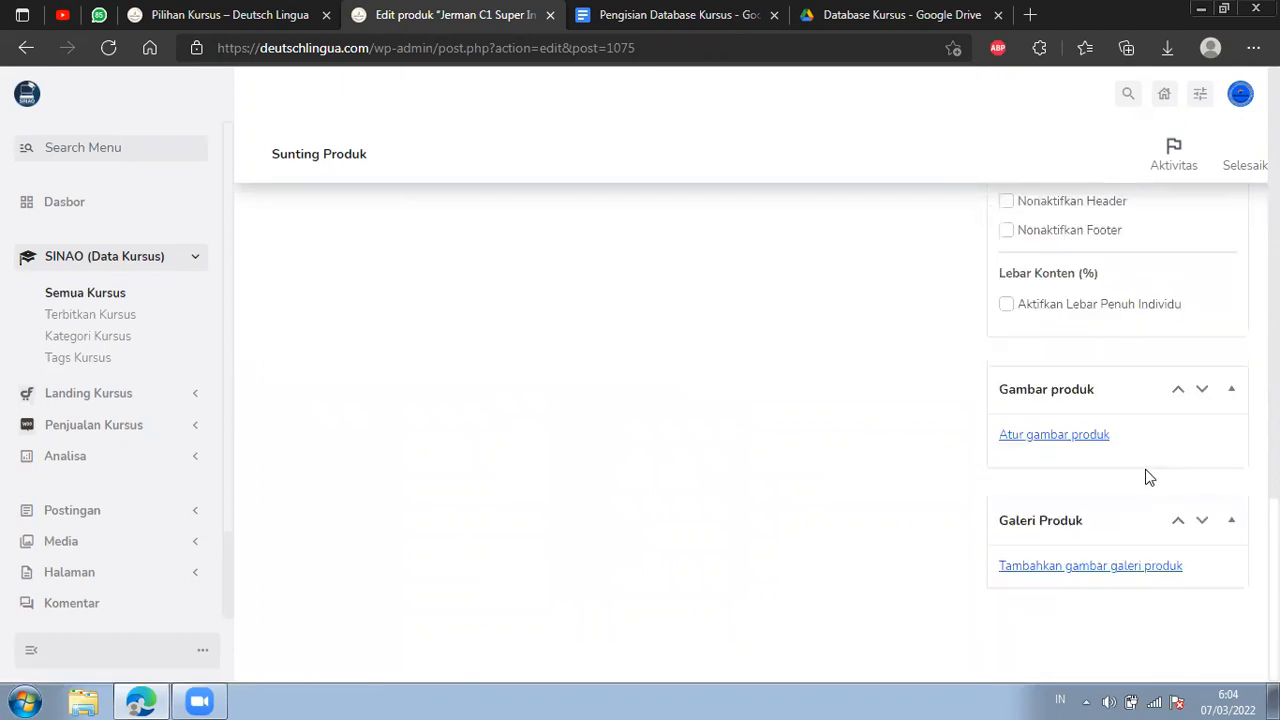
Set Level-C2.jpg from the media library as the product image.
left_click(1001, 436)
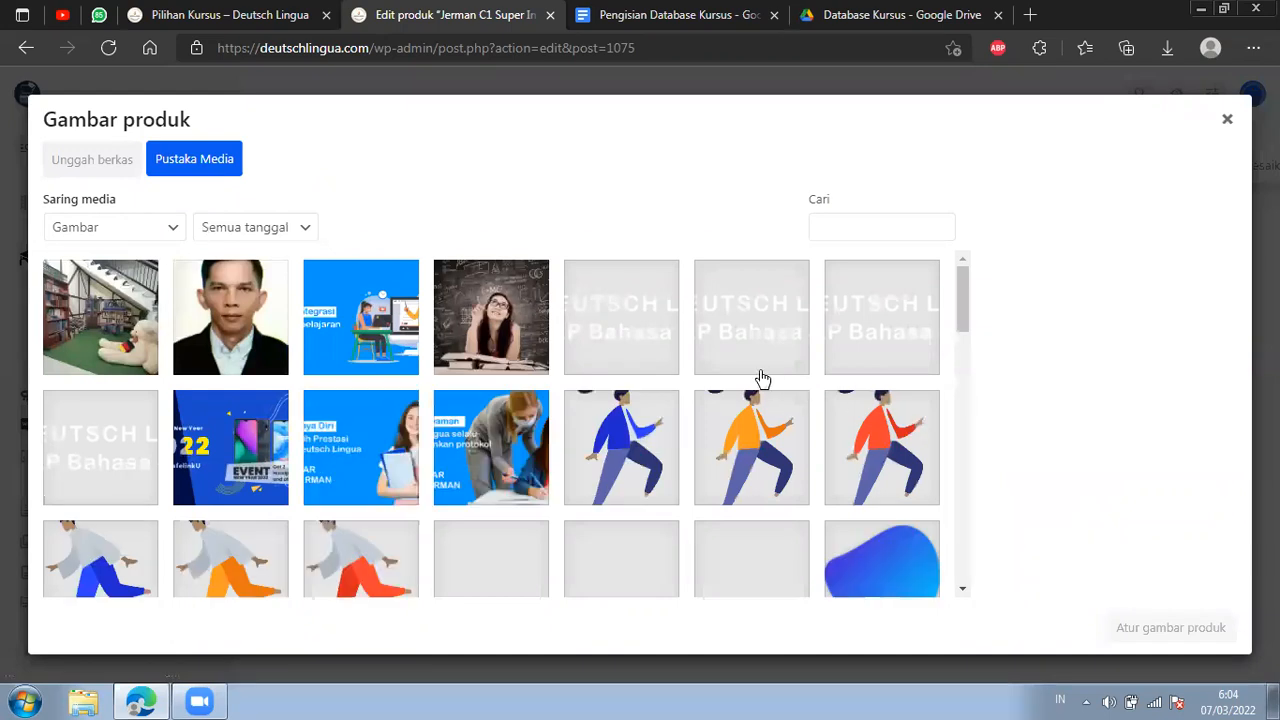
scroll(640, 335, "down", 1)
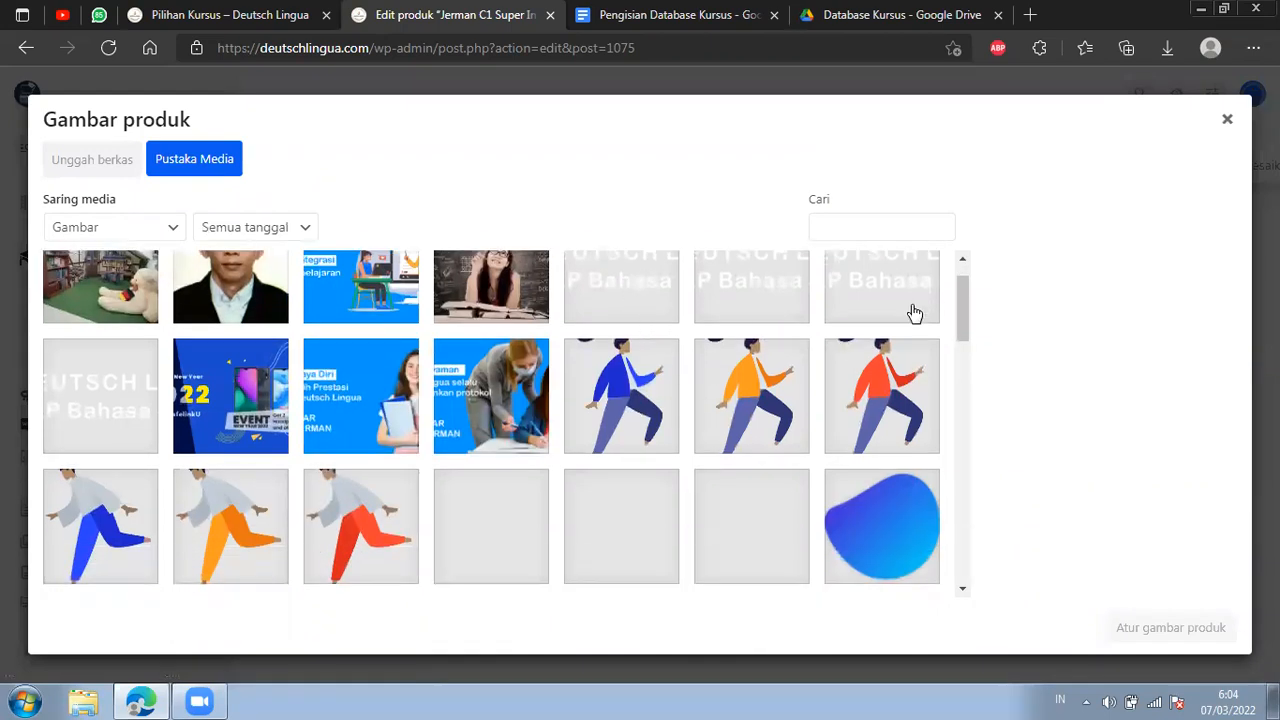
left_click_drag(958, 290, 977, 397)
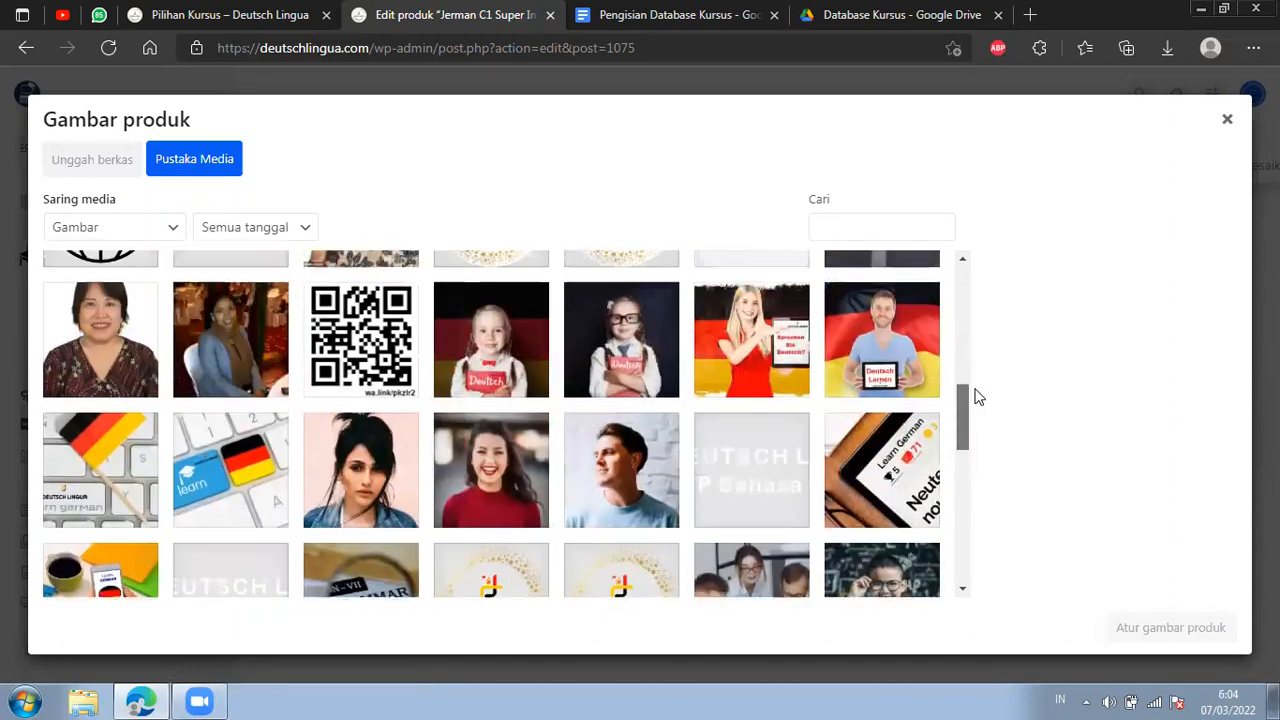
left_click(770, 400)
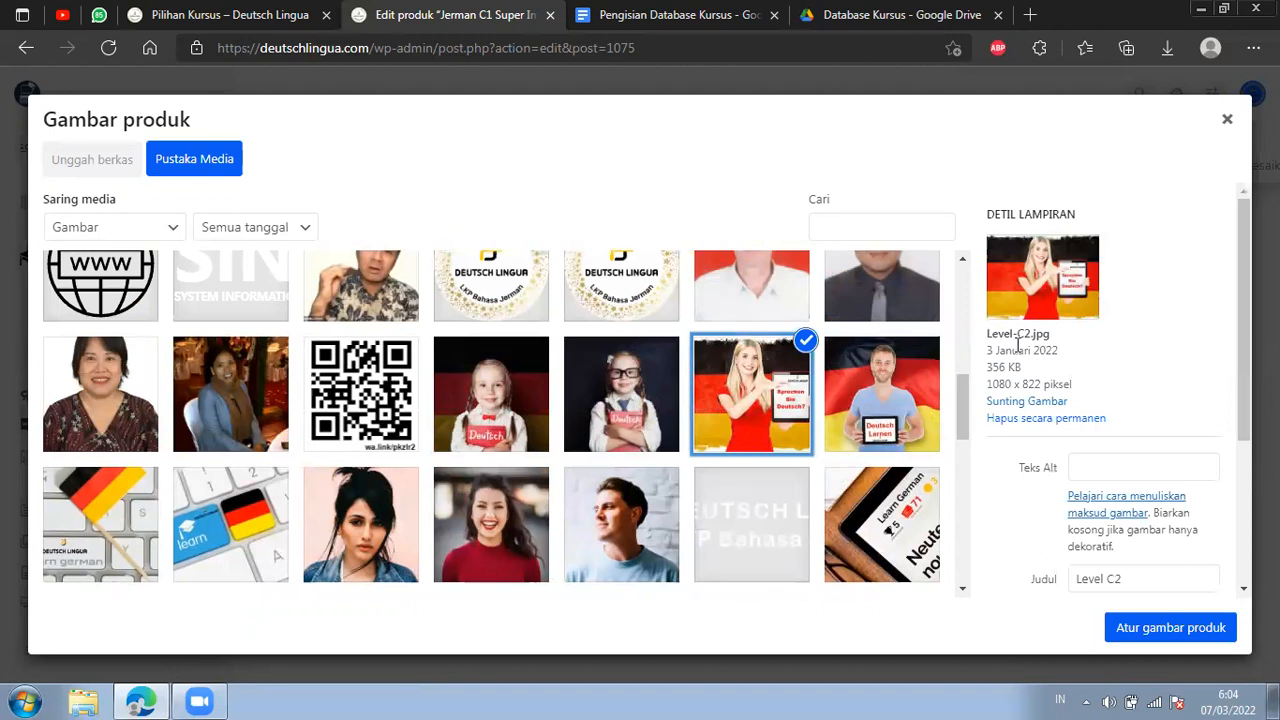
left_click(1189, 616)
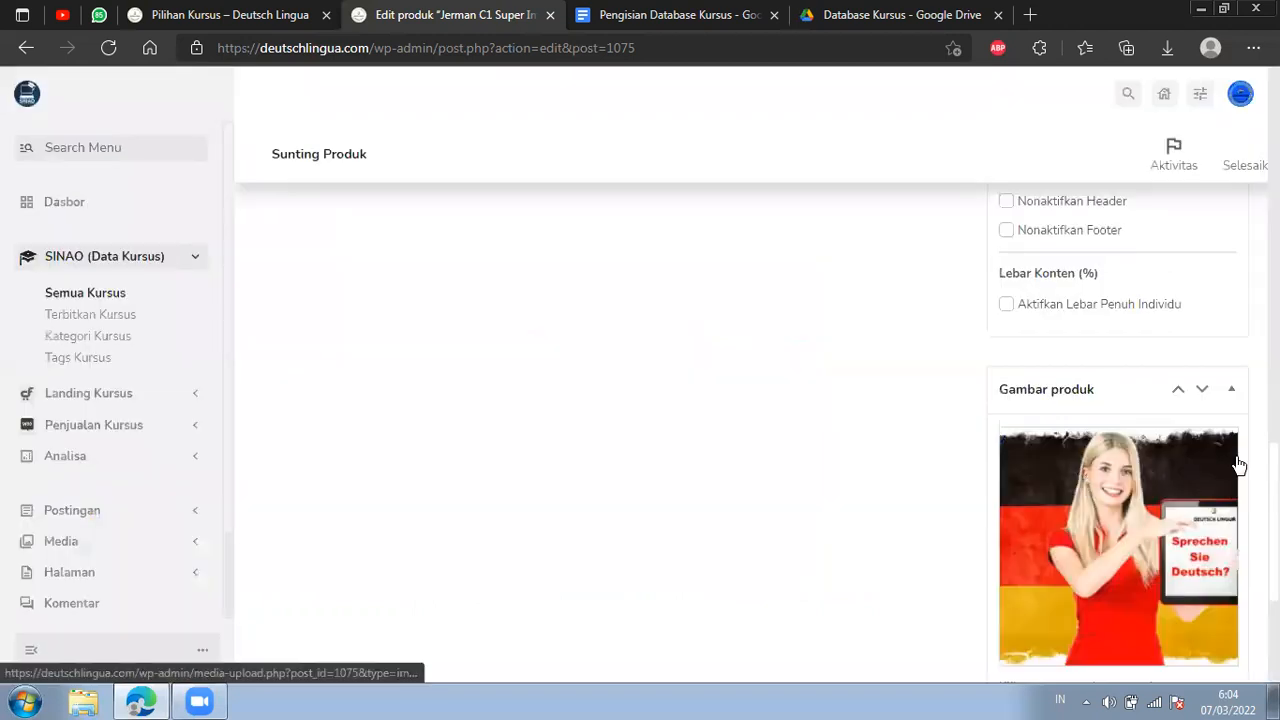
Look over the completed Jerman C2 Super Intensif product and publish it.
scroll(1230, 478, "down", 1)
scroll(1230, 478, "down", 2)
scroll(1118, 540, "up", 4)
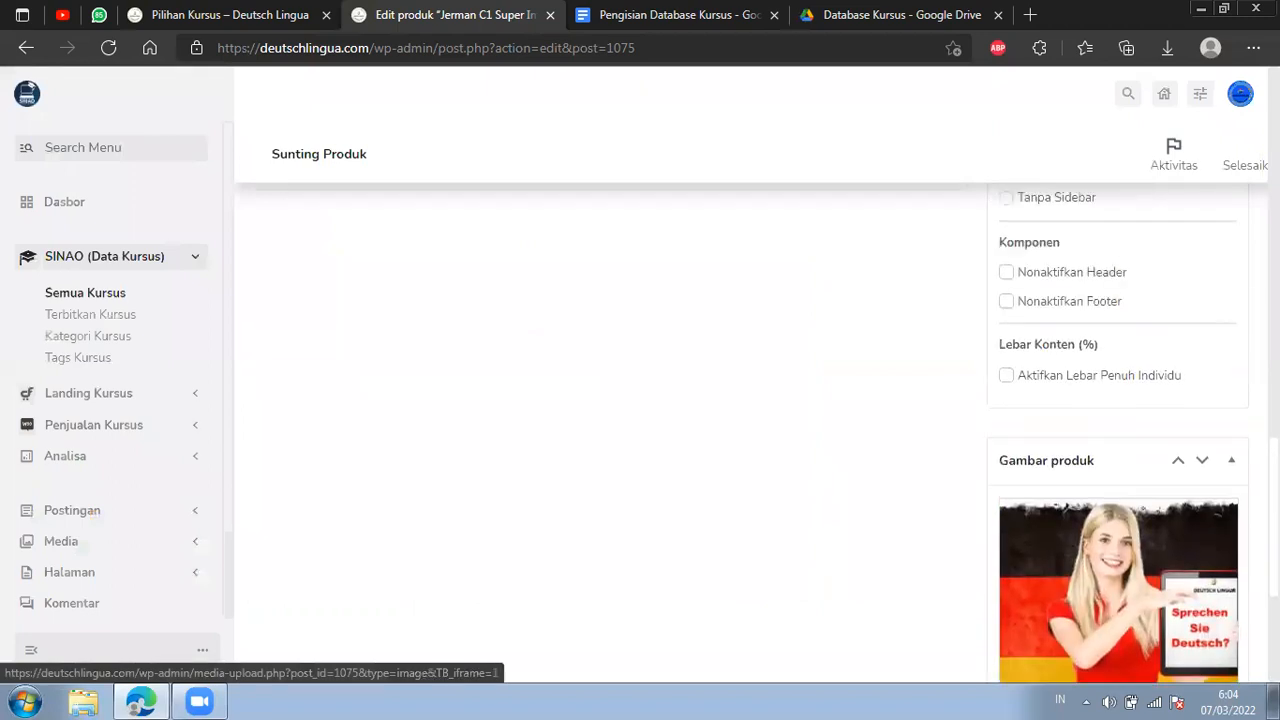
scroll(765, 429, "up", 6)
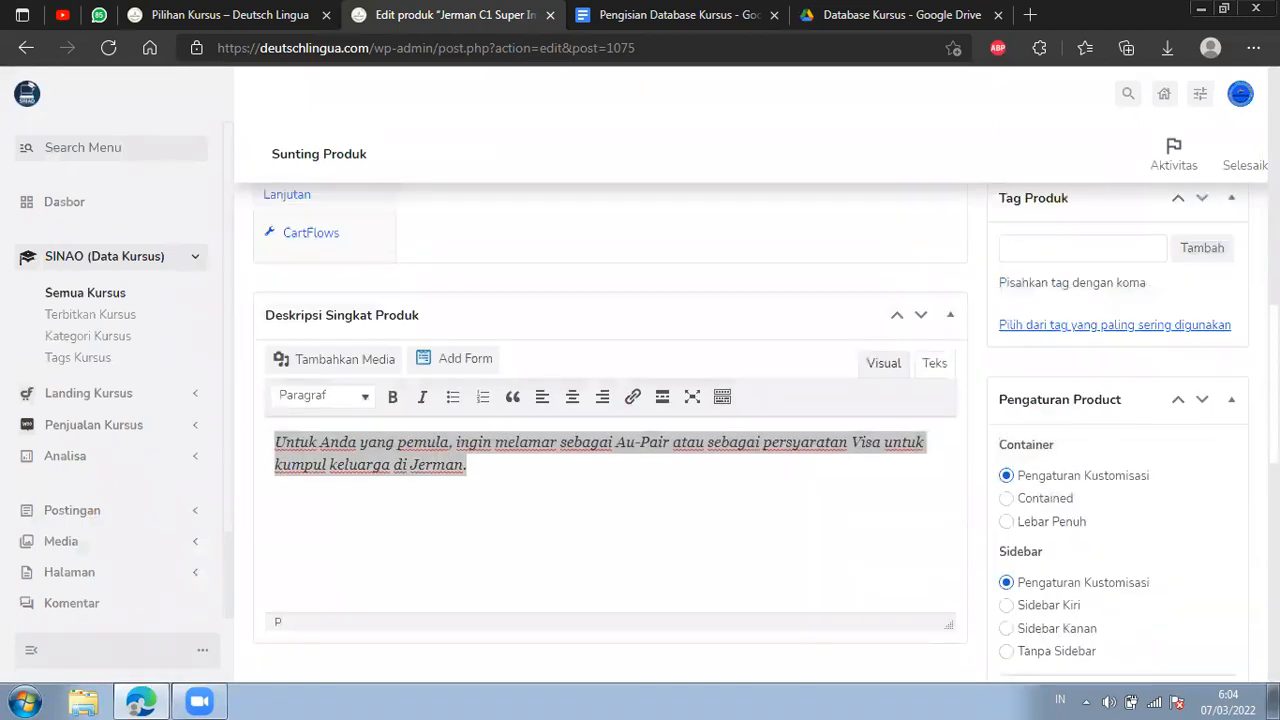
scroll(765, 429, "up", 3)
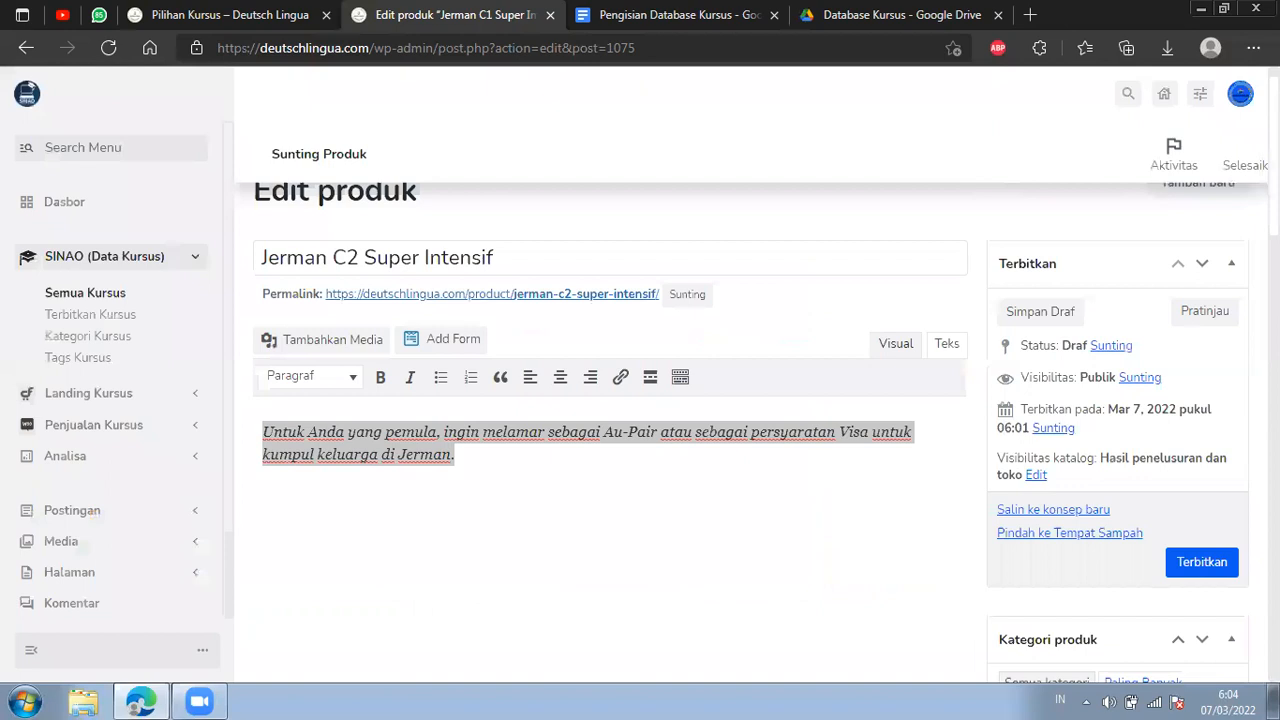
left_click(1203, 562)
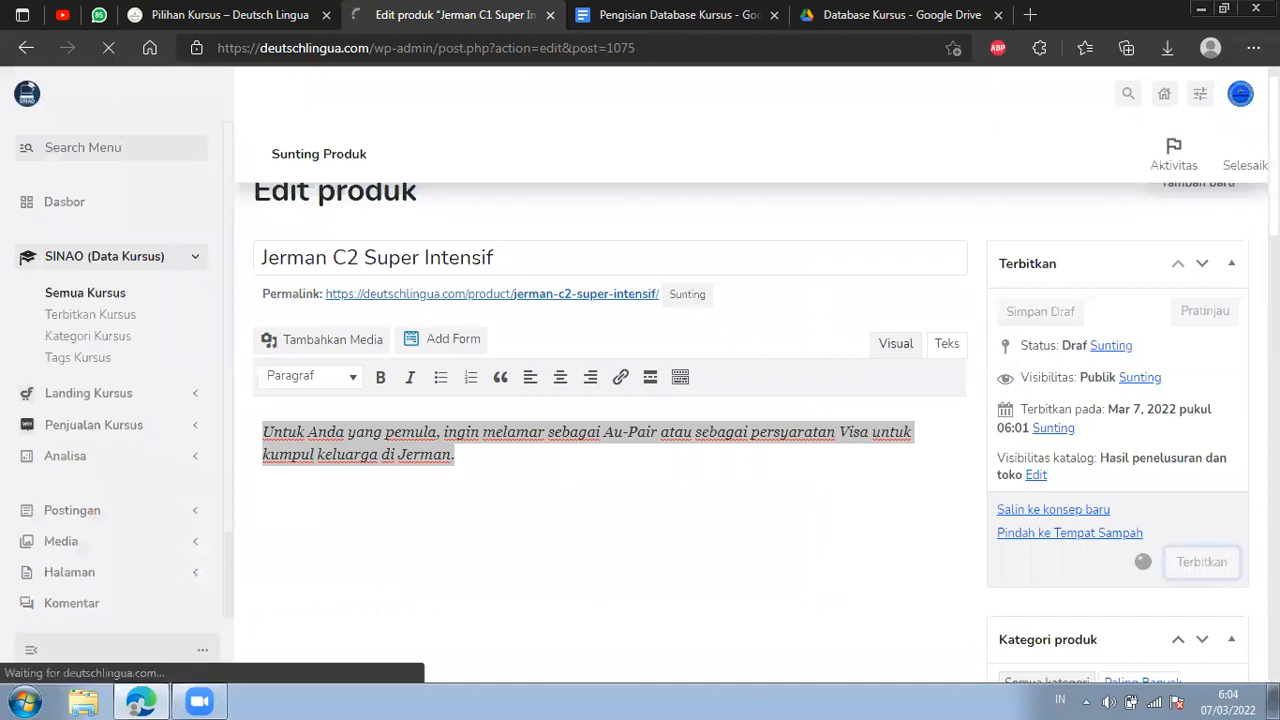
scroll(751, 433, "up", 1)
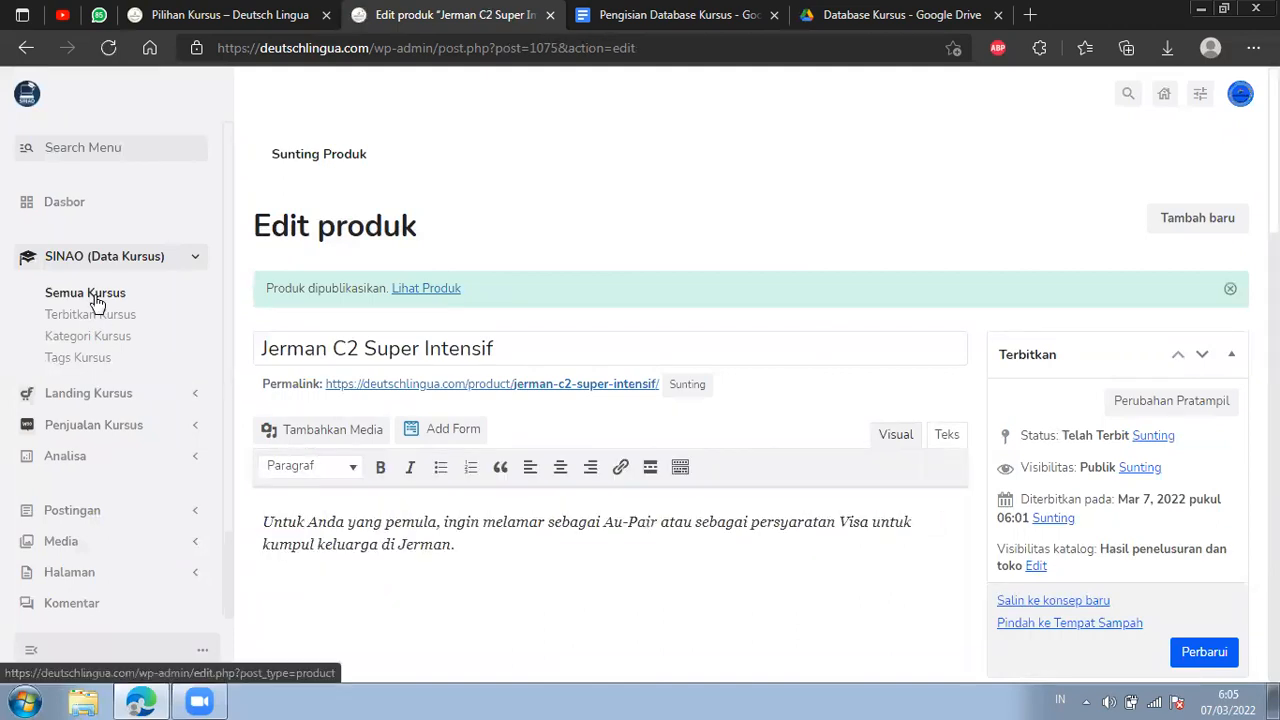
Open the list of all courses and check the Jerman C2 Super Intensif entry.
left_click(193, 264)
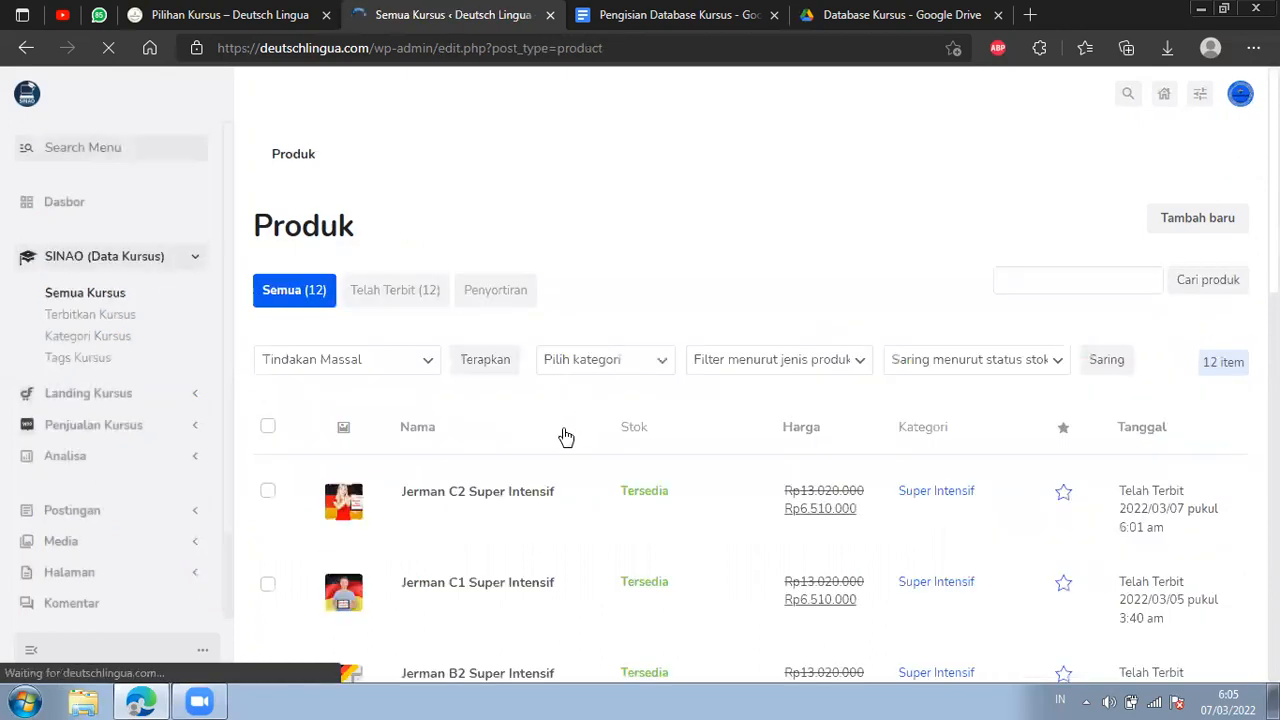
scroll(466, 343, "down", 2)
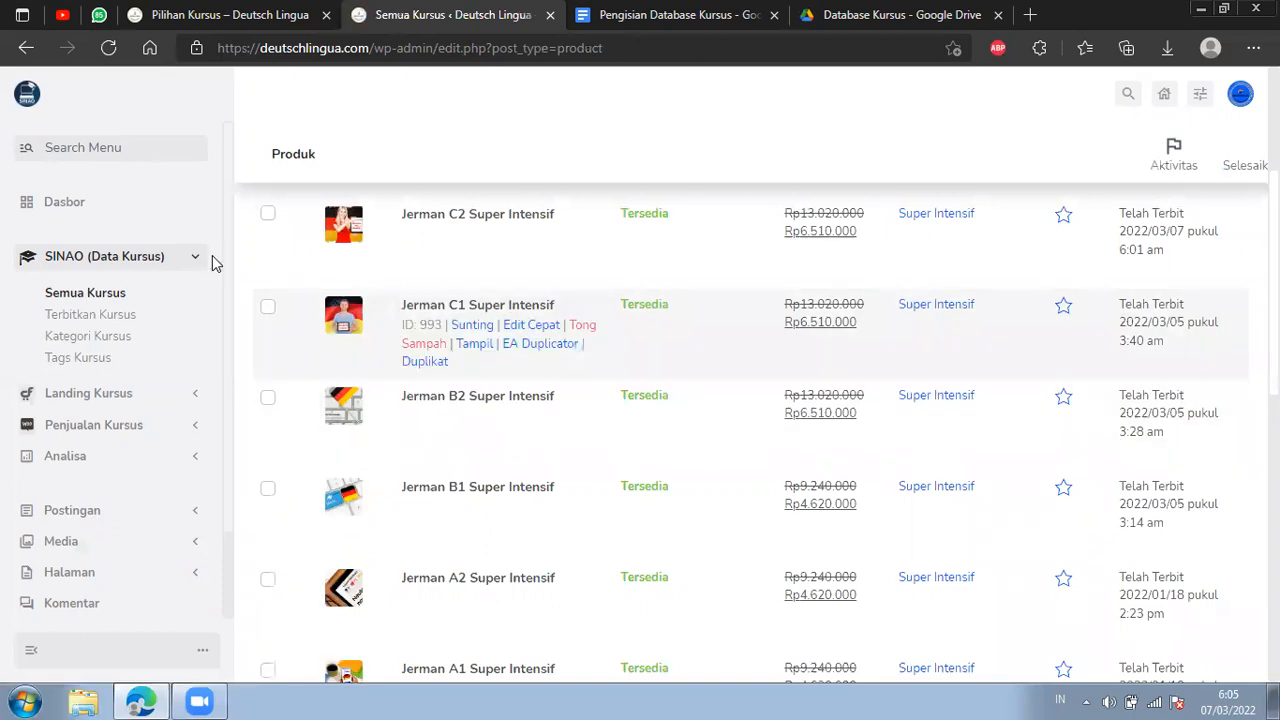
scroll(528, 334, "up", 1)
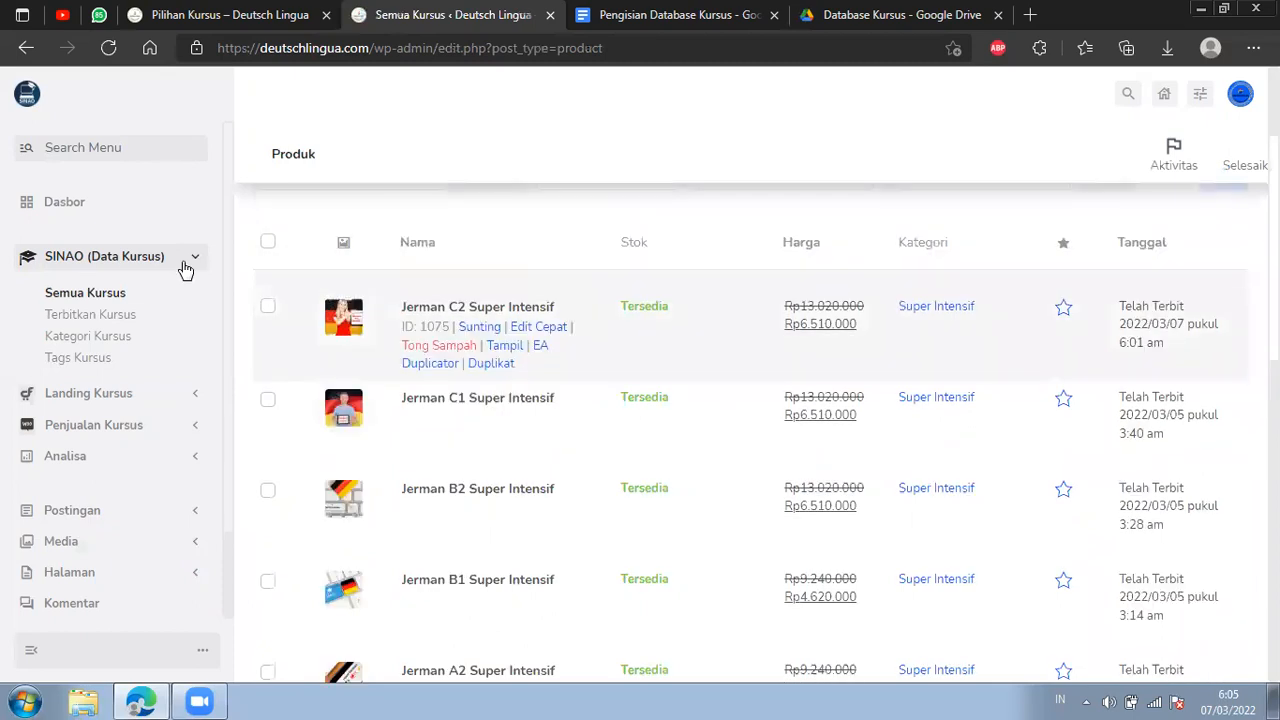
Place the course list page before the Pilihan Kursus page, view the Kelas Tingkat Anak section there, and return to the course list.
left_click_drag(271, 14, 470, 14)
scroll(866, 303, "up", 2)
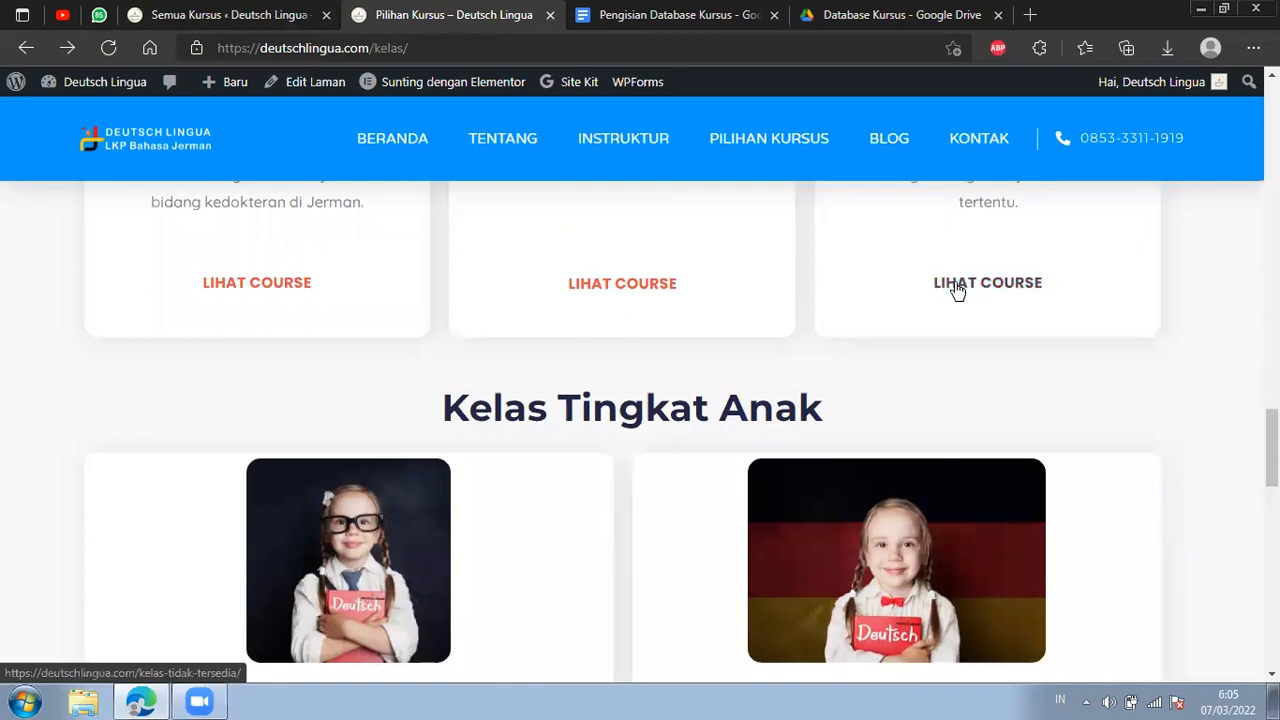
left_click(233, 8)
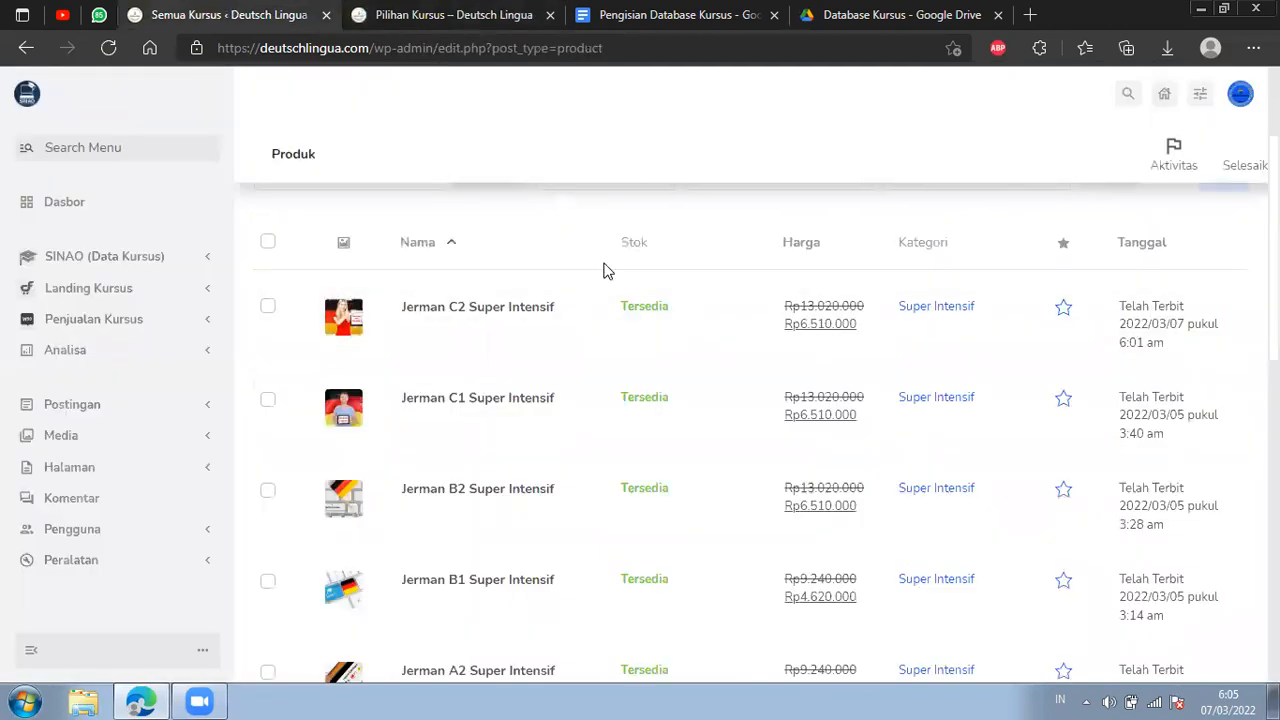
View the Jerman C1 Super Intensif landing page from the Pilihan Kursus page in a separate tab, then close it.
left_click(455, 14)
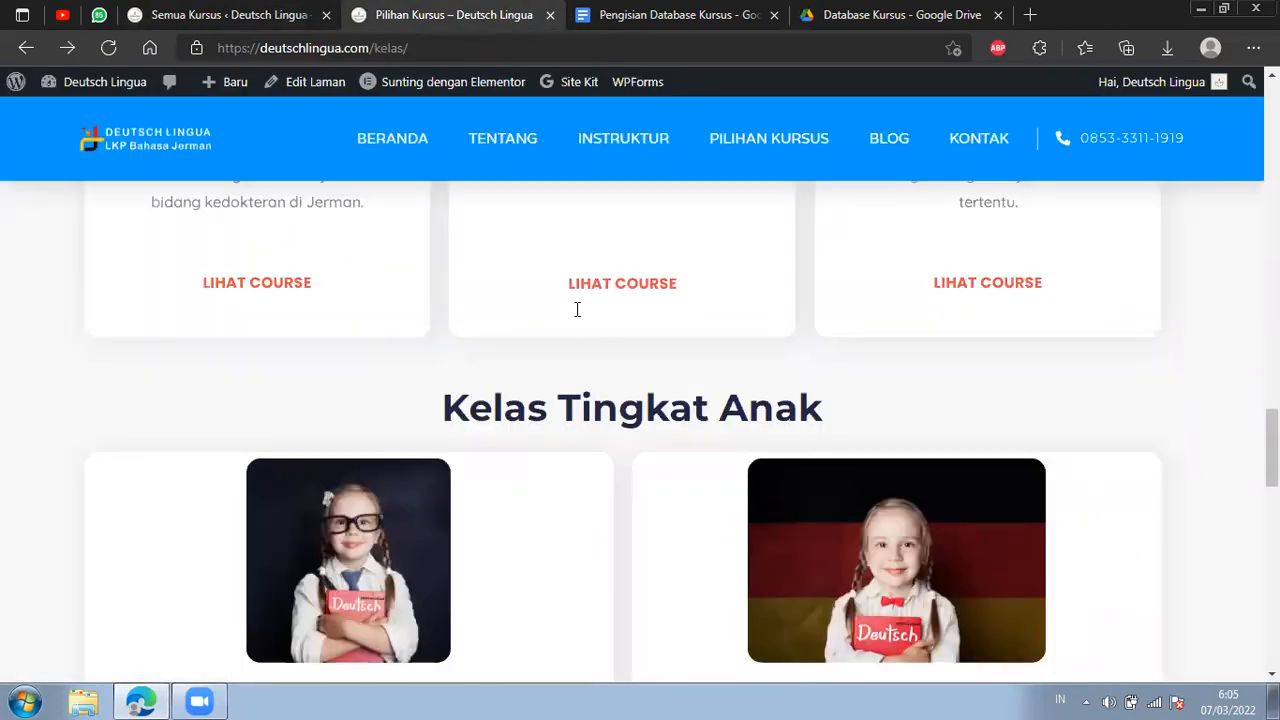
scroll(652, 545, "up", 3)
right_click(646, 563)
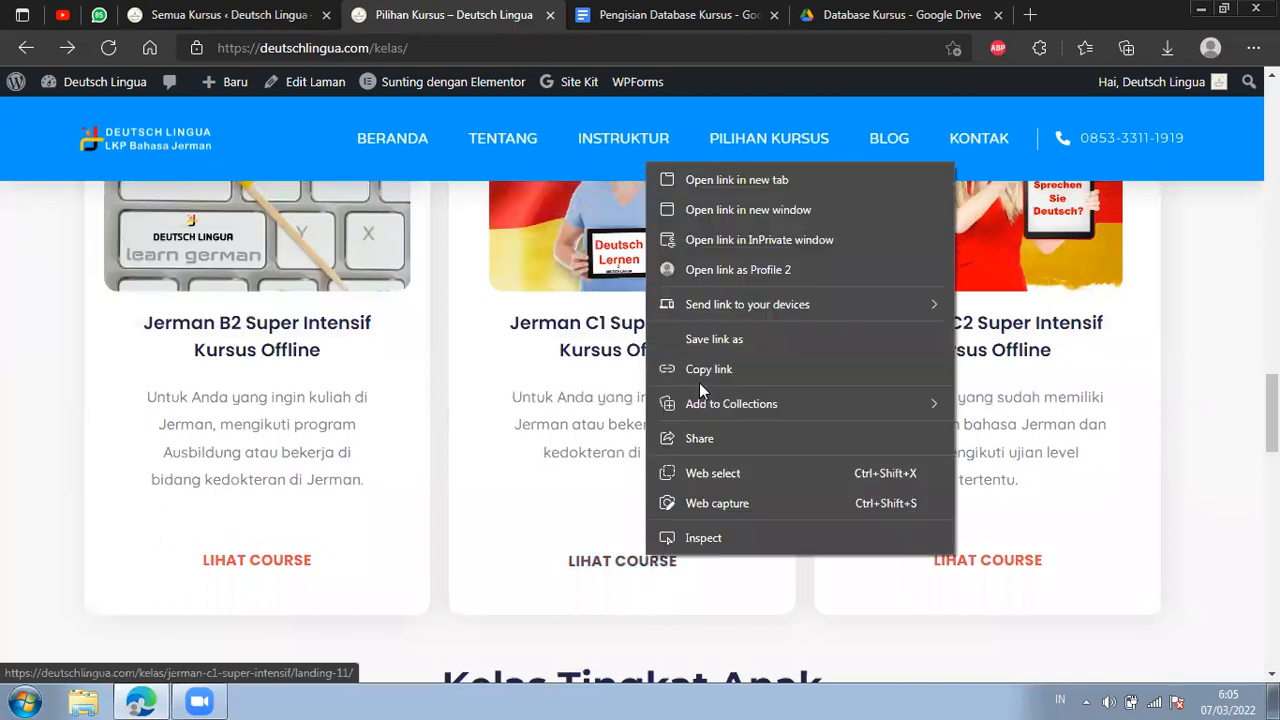
left_click(740, 178)
left_click(600, 18)
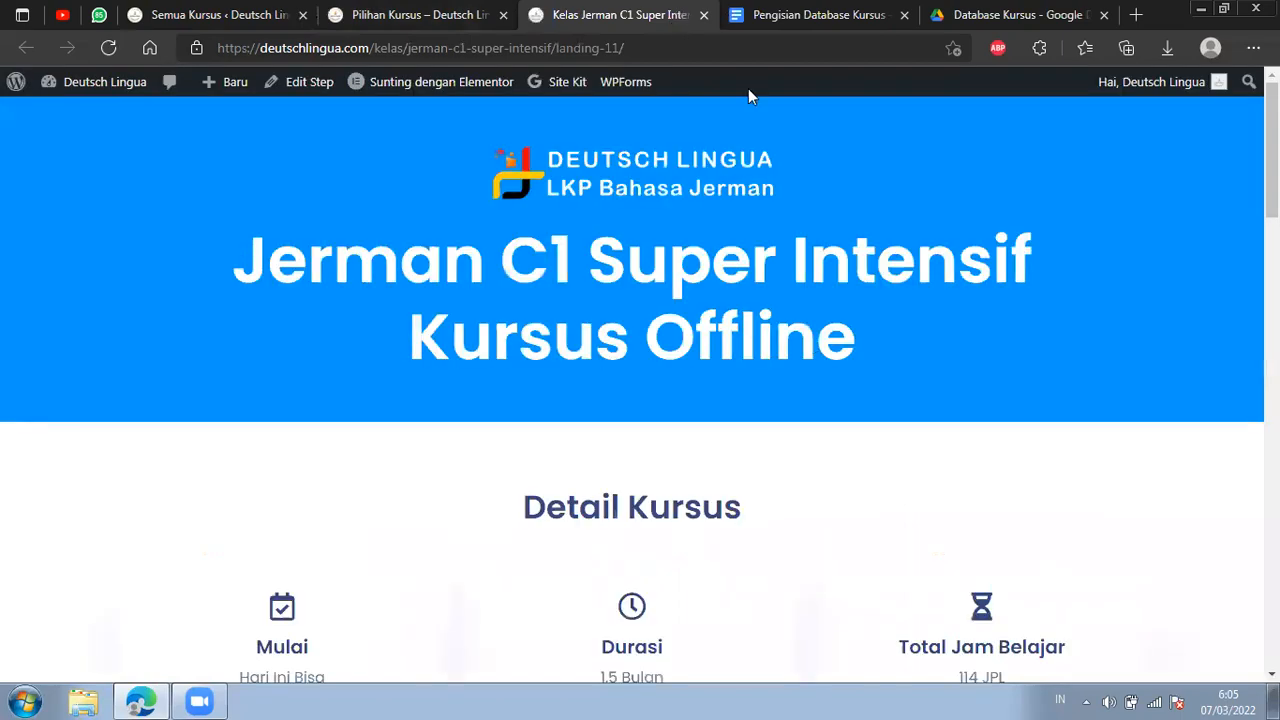
left_click(703, 15)
Return to the WordPress admin and open the list of CartFlows landing flows.
left_click(275, 12)
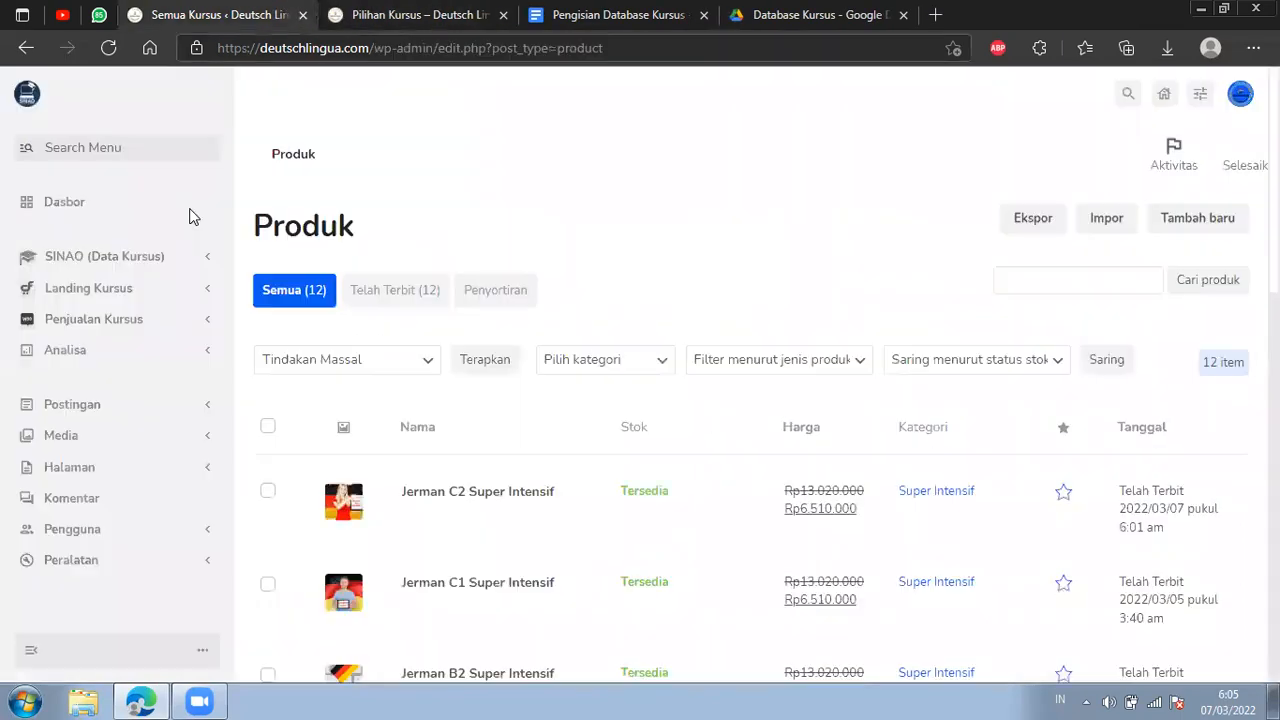
left_click(205, 294)
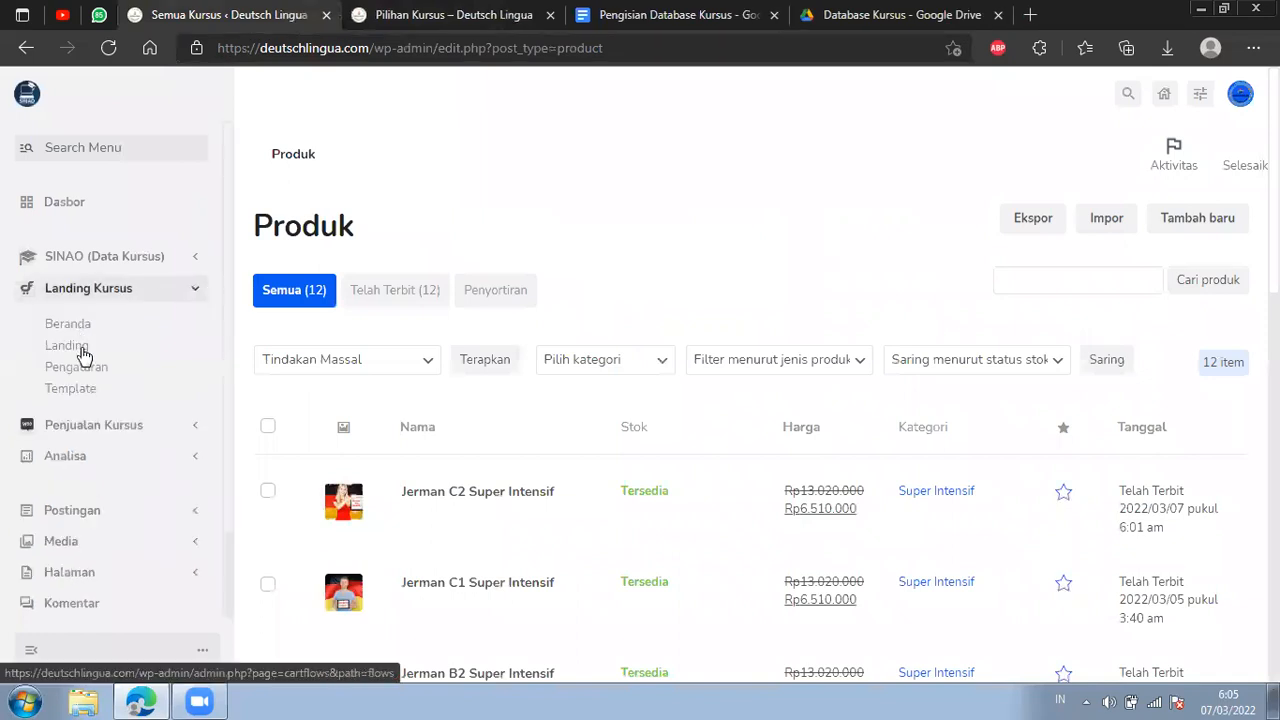
left_click(81, 343)
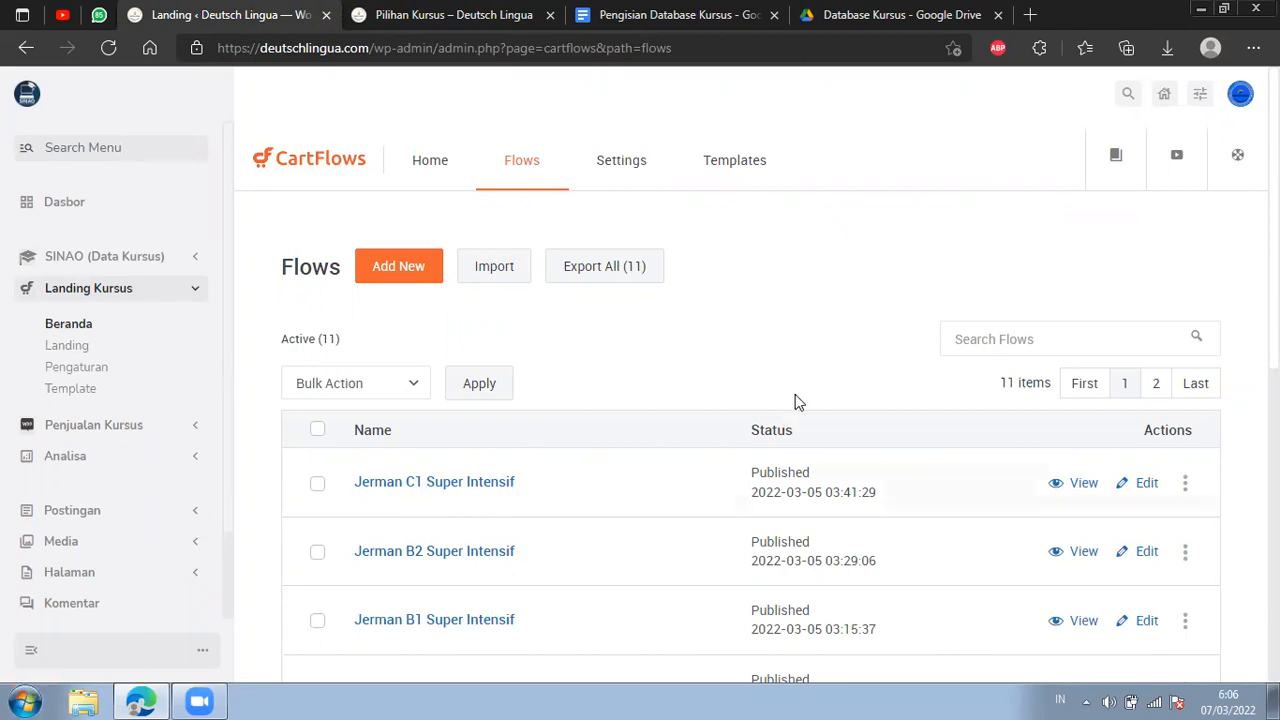
Open the Jerman C1 Super Intensif course page in its own browser tab and place it beside the flows list.
left_click(514, 14)
right_click(665, 565)
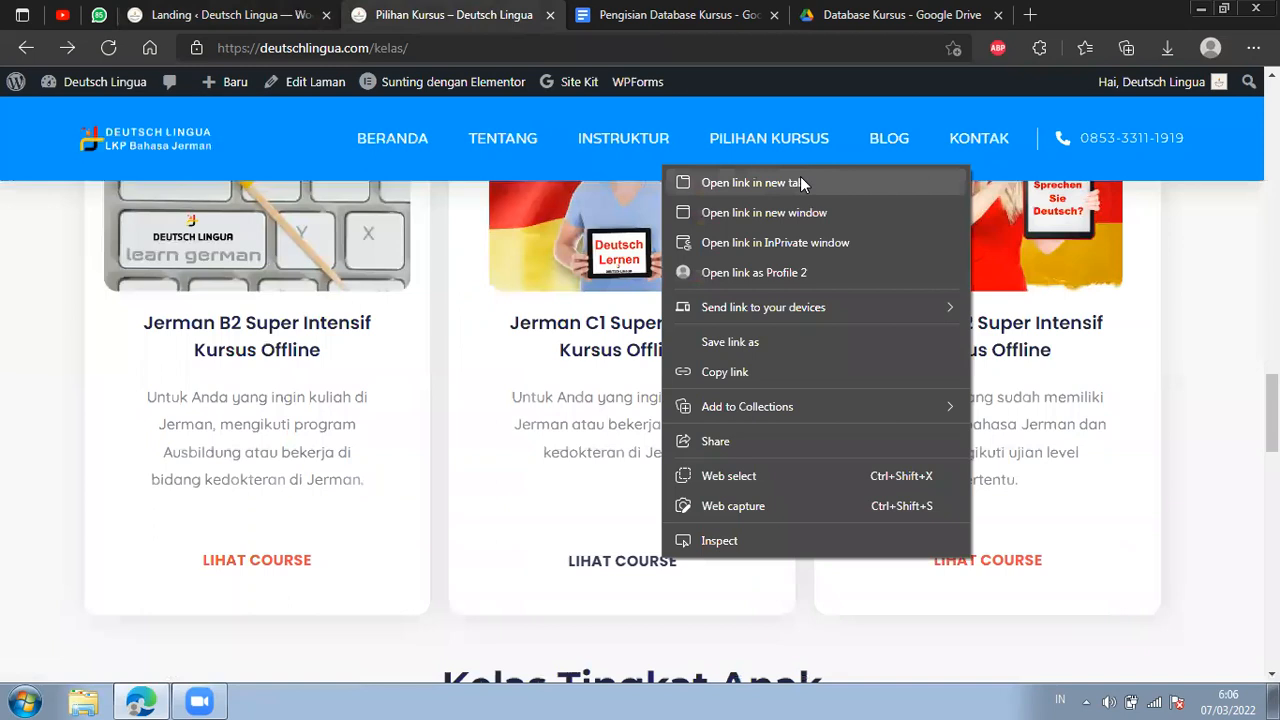
left_click(800, 176)
left_click(615, 14)
left_click(619, 50)
double_click(610, 50)
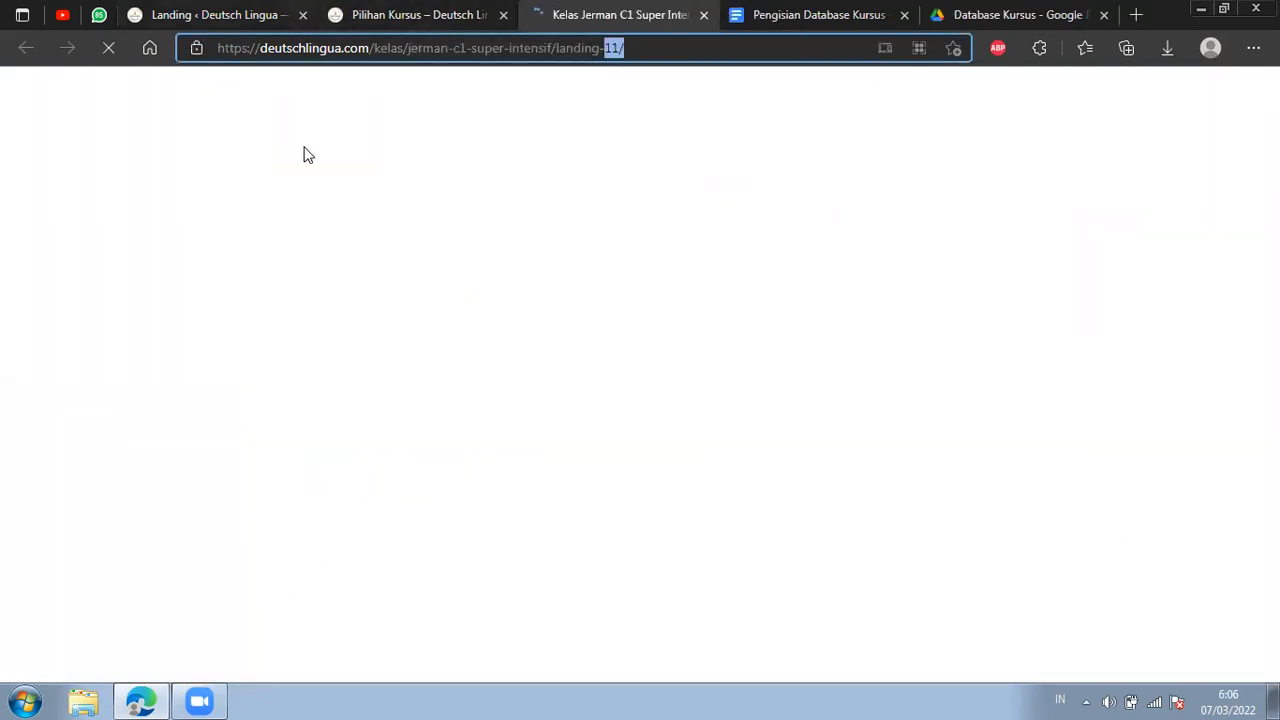
left_click(240, 15)
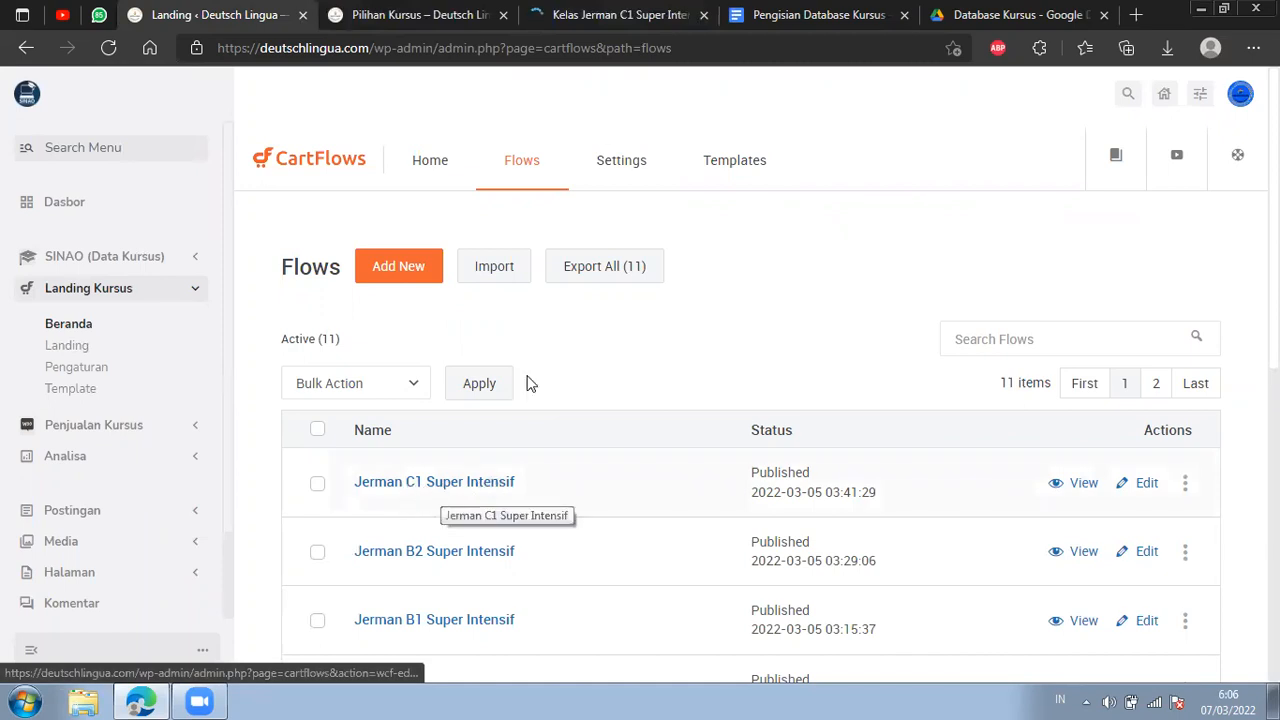
left_click_drag(600, 15, 420, 15)
left_click(190, 15)
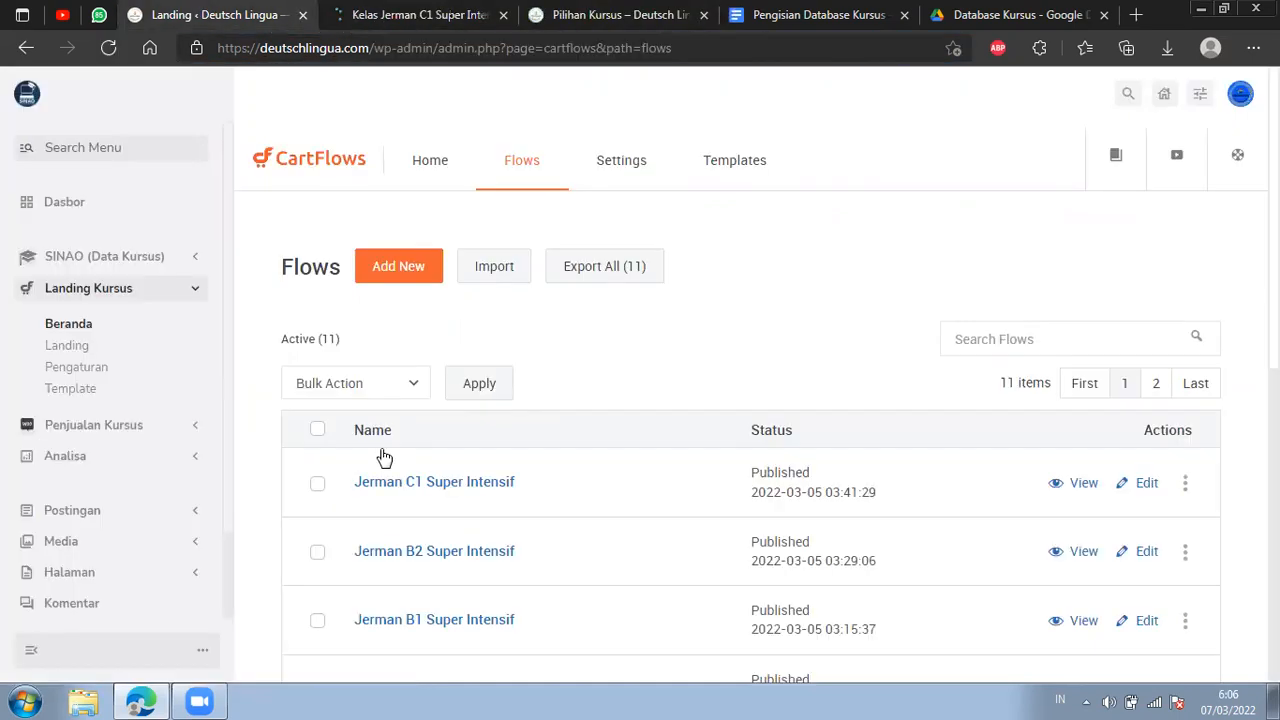
Look through the Jerman C1 Super Intensif landing page and its registration page, then go back.
left_click(420, 15)
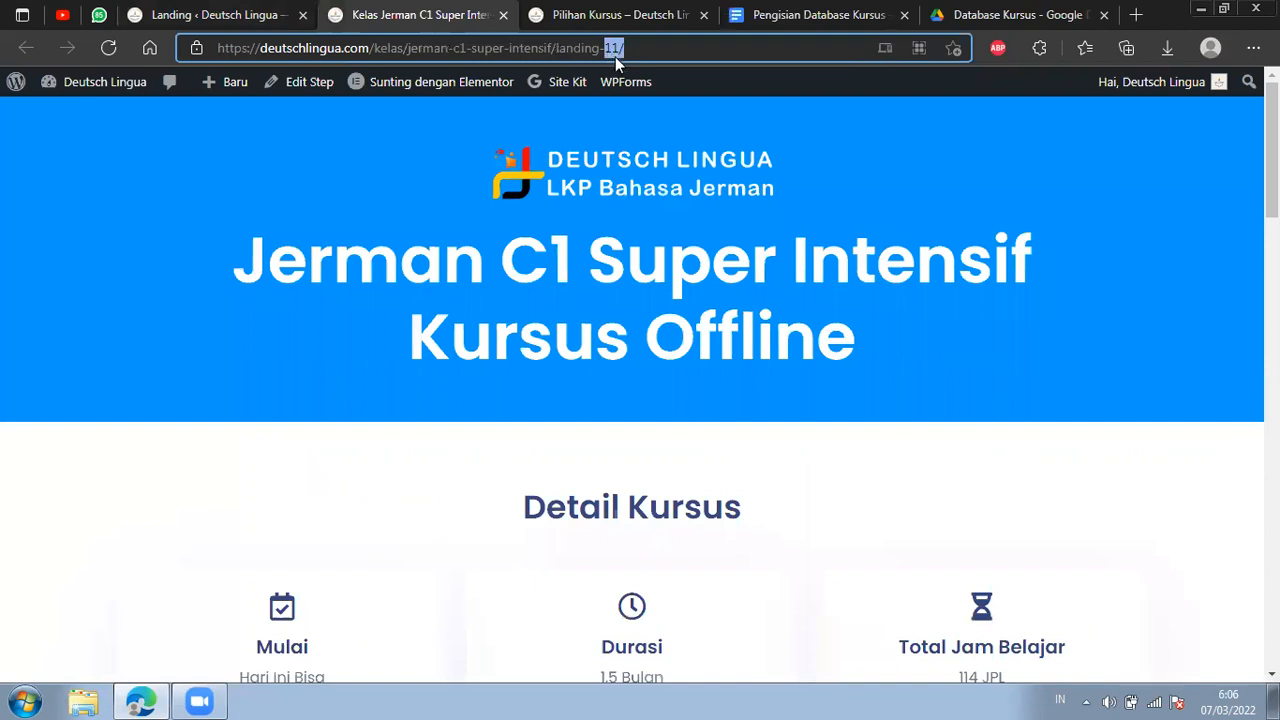
scroll(703, 290, "down", 3)
scroll(706, 290, "down", 5)
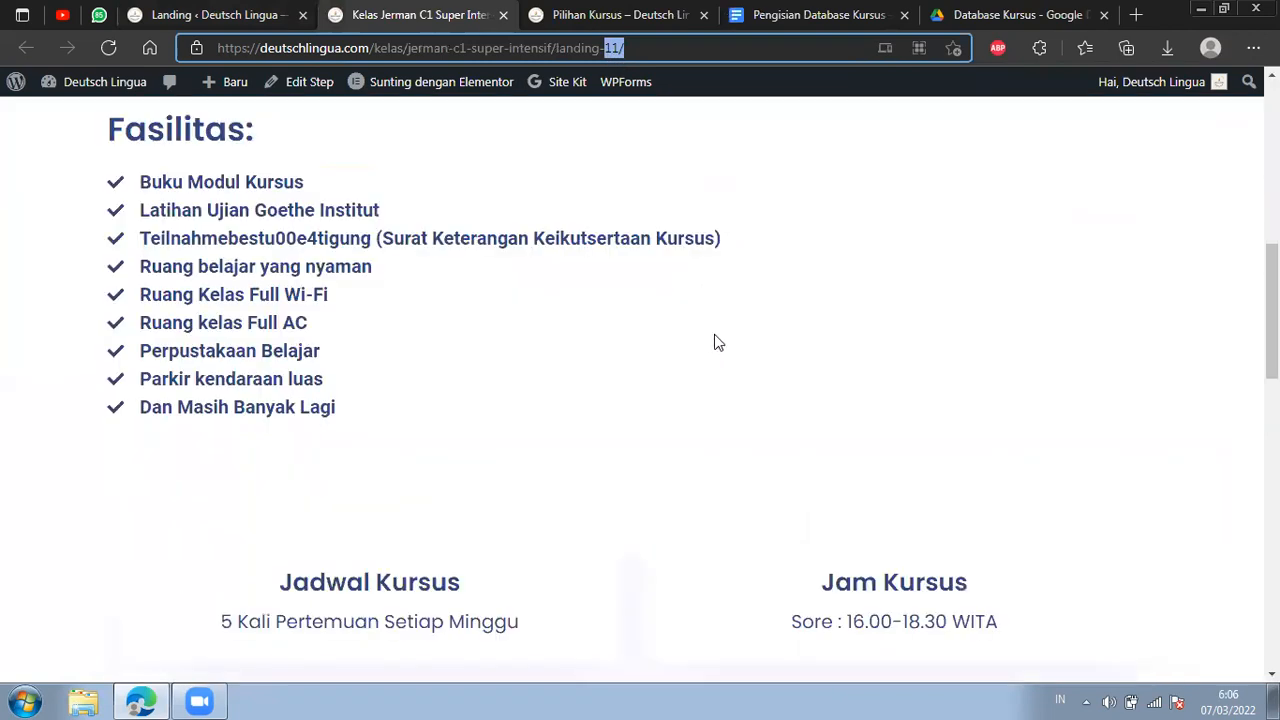
scroll(714, 343, "down", 4)
scroll(721, 410, "down", 4)
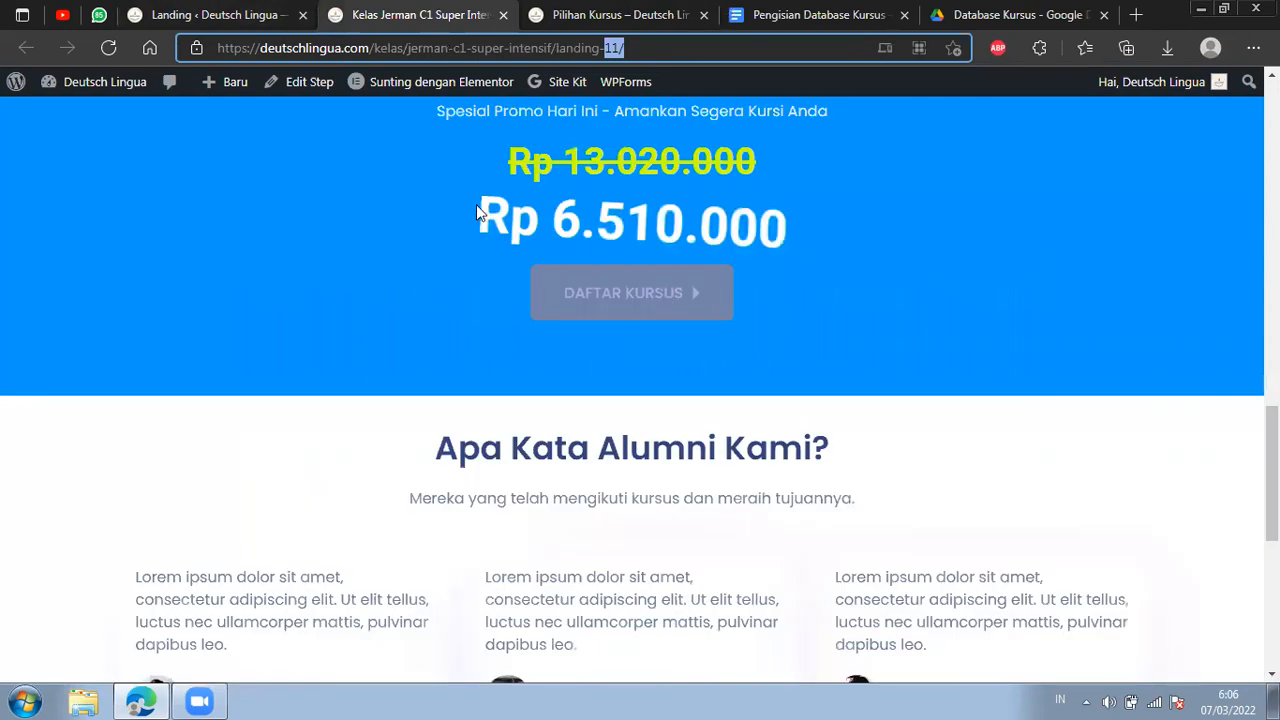
left_click(662, 296)
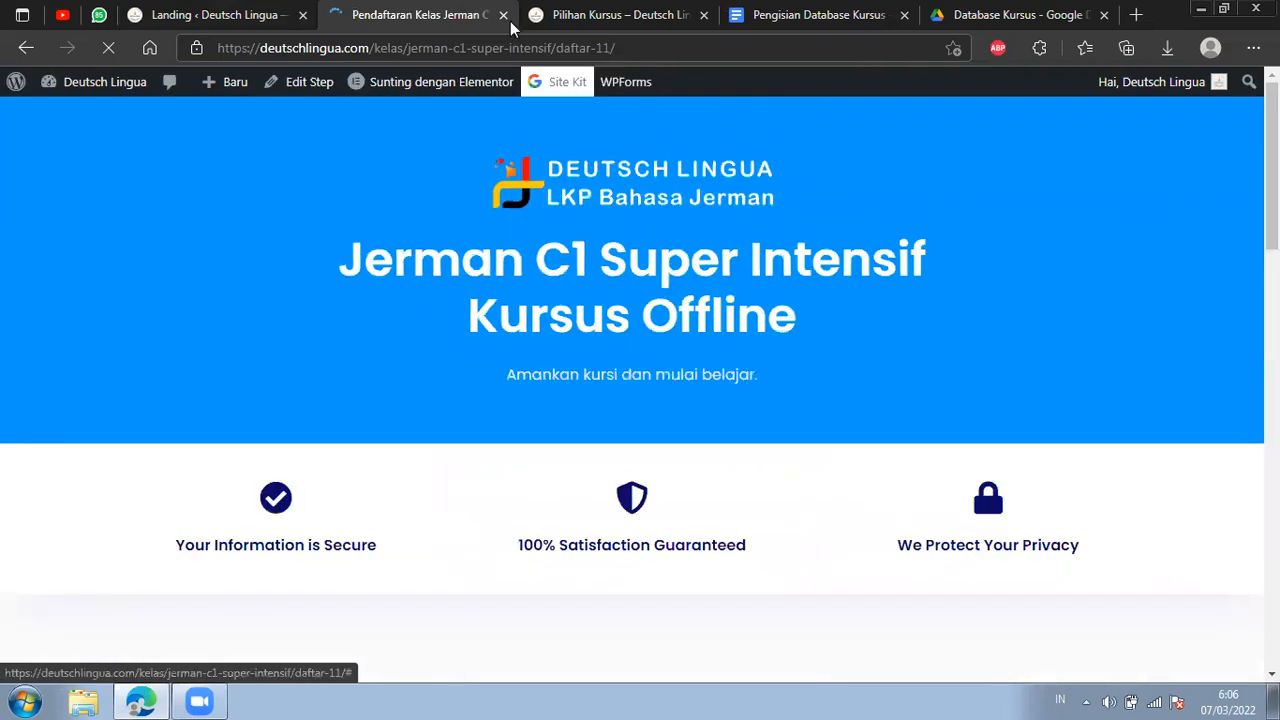
left_click(28, 50)
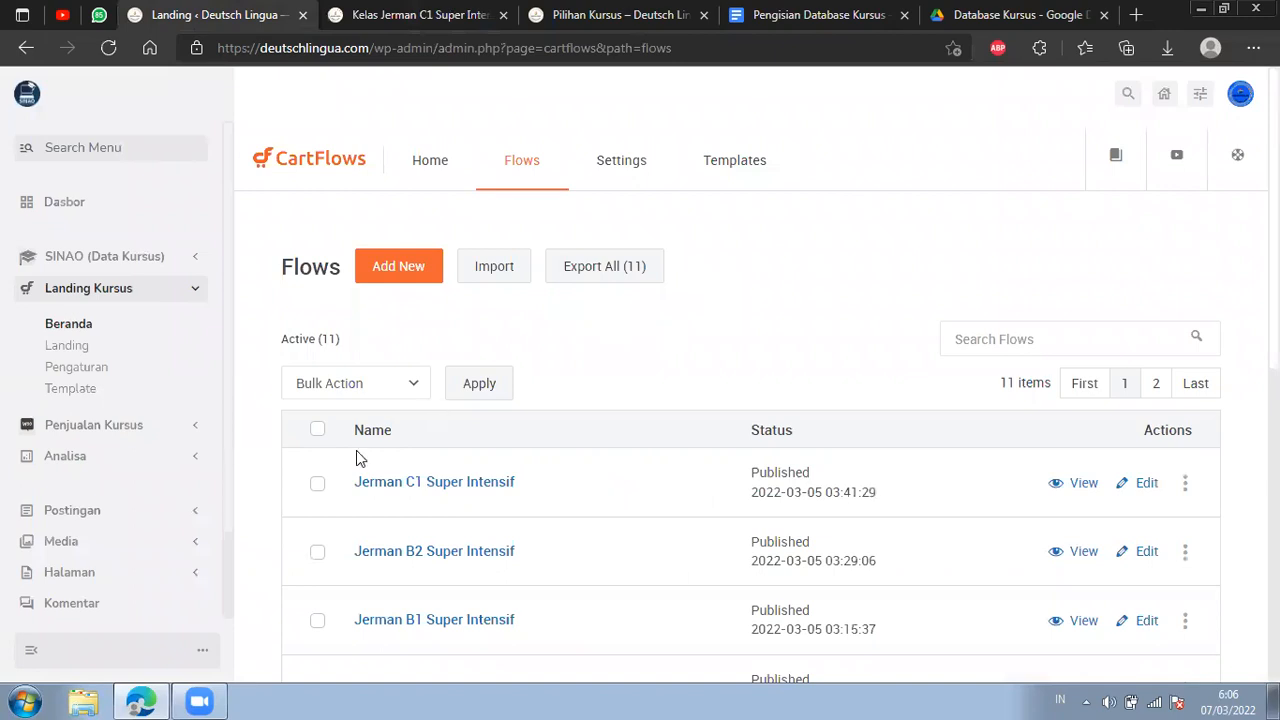
Export the Jerman C1 Super Intensif flow as a JSON file.
left_click(318, 486)
left_click(316, 486)
left_click(378, 398)
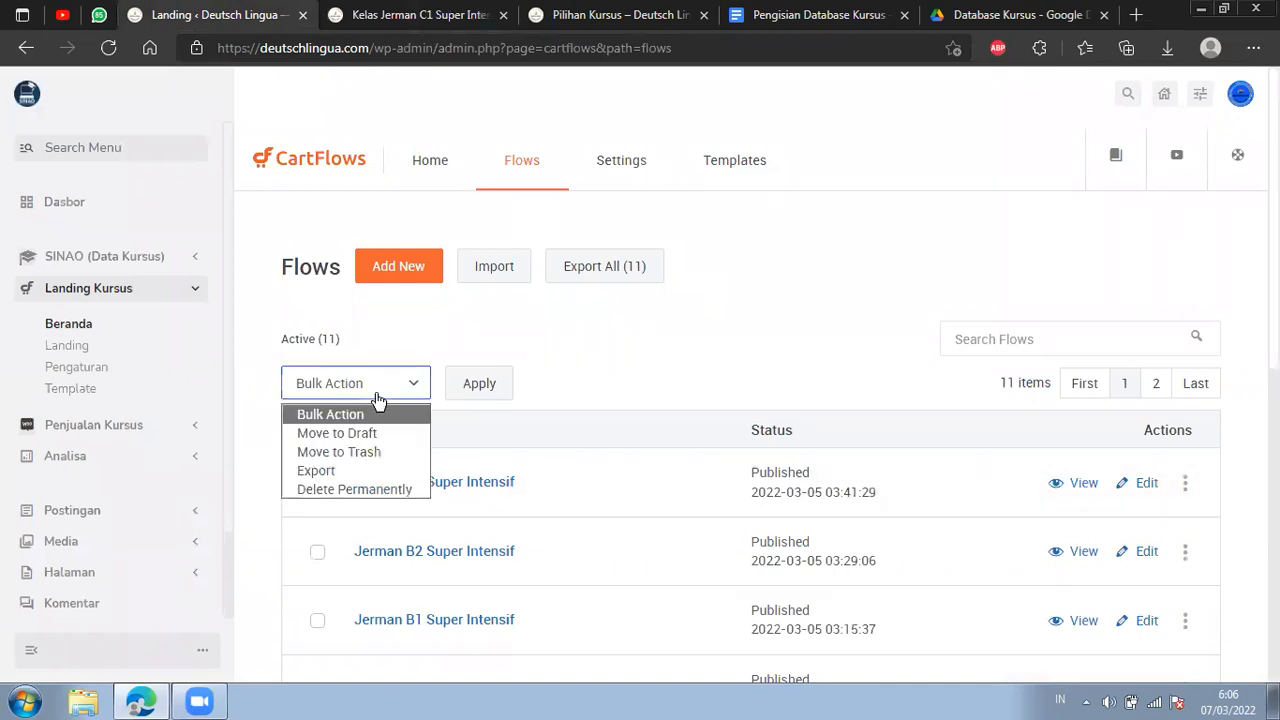
left_click(345, 470)
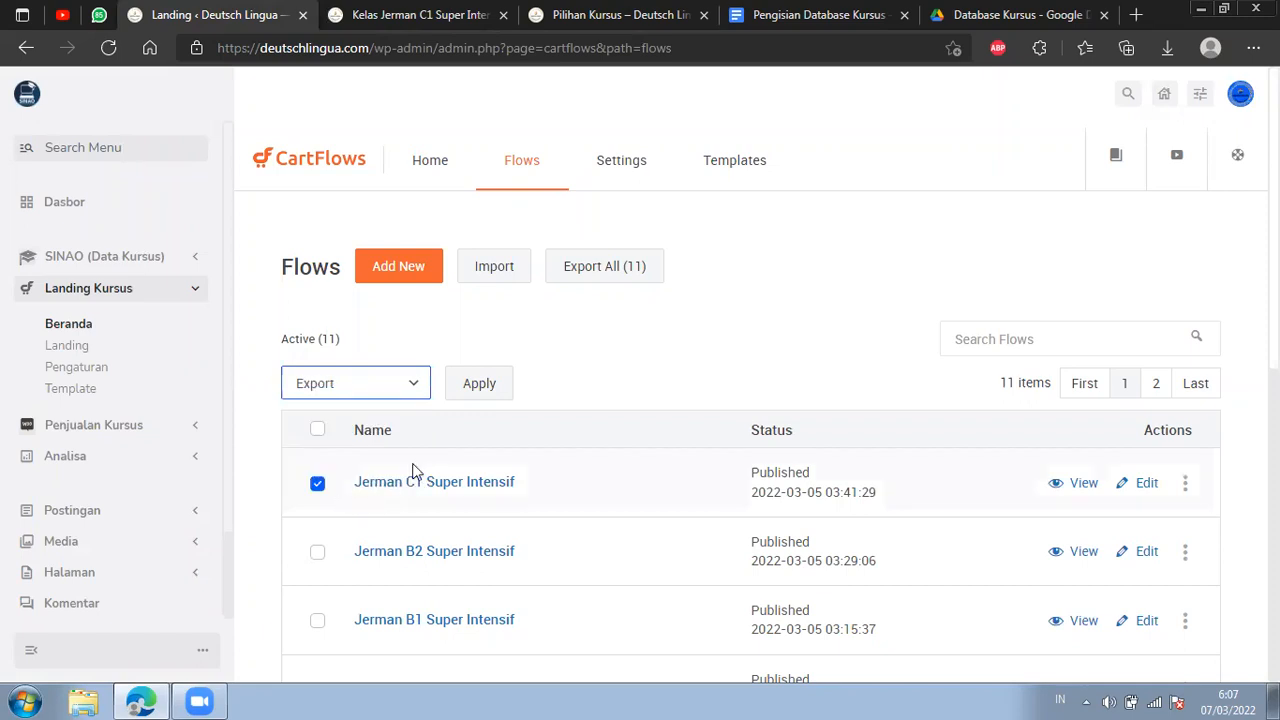
left_click(479, 392)
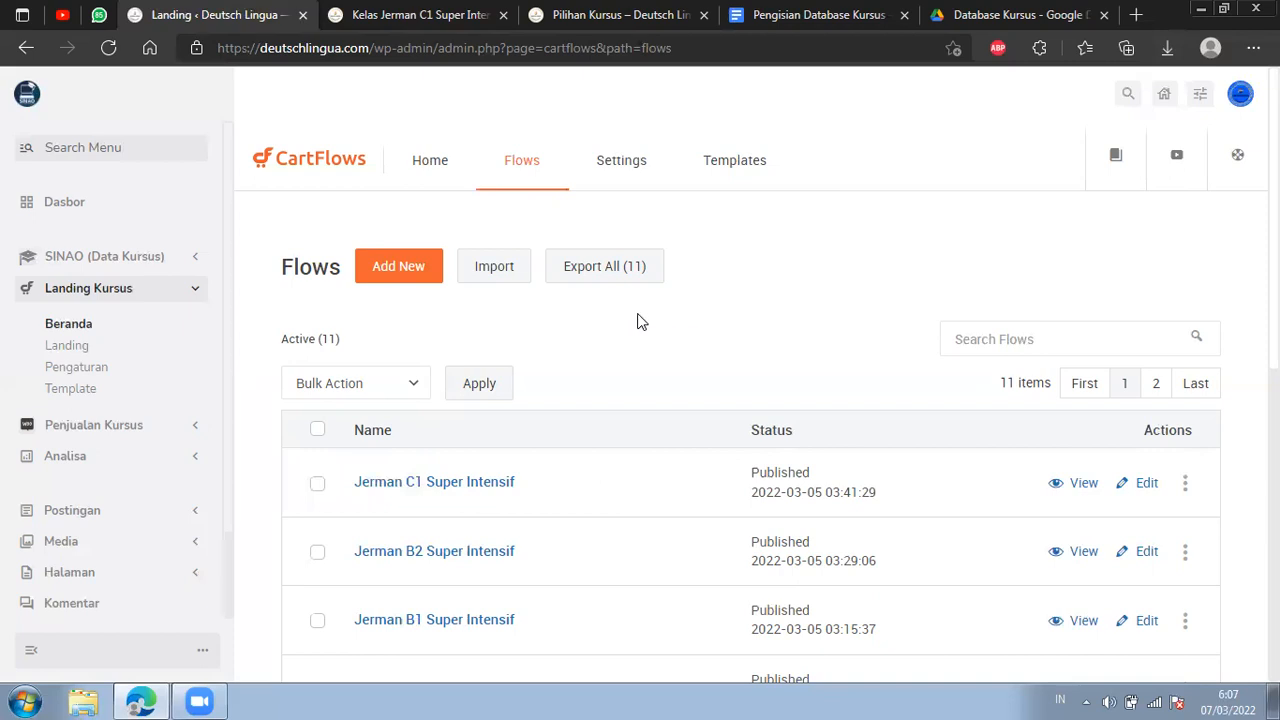
Import cartflows-flows-export-7-3-2022.json from the Downloads folder as a new flow.
left_click(494, 268)
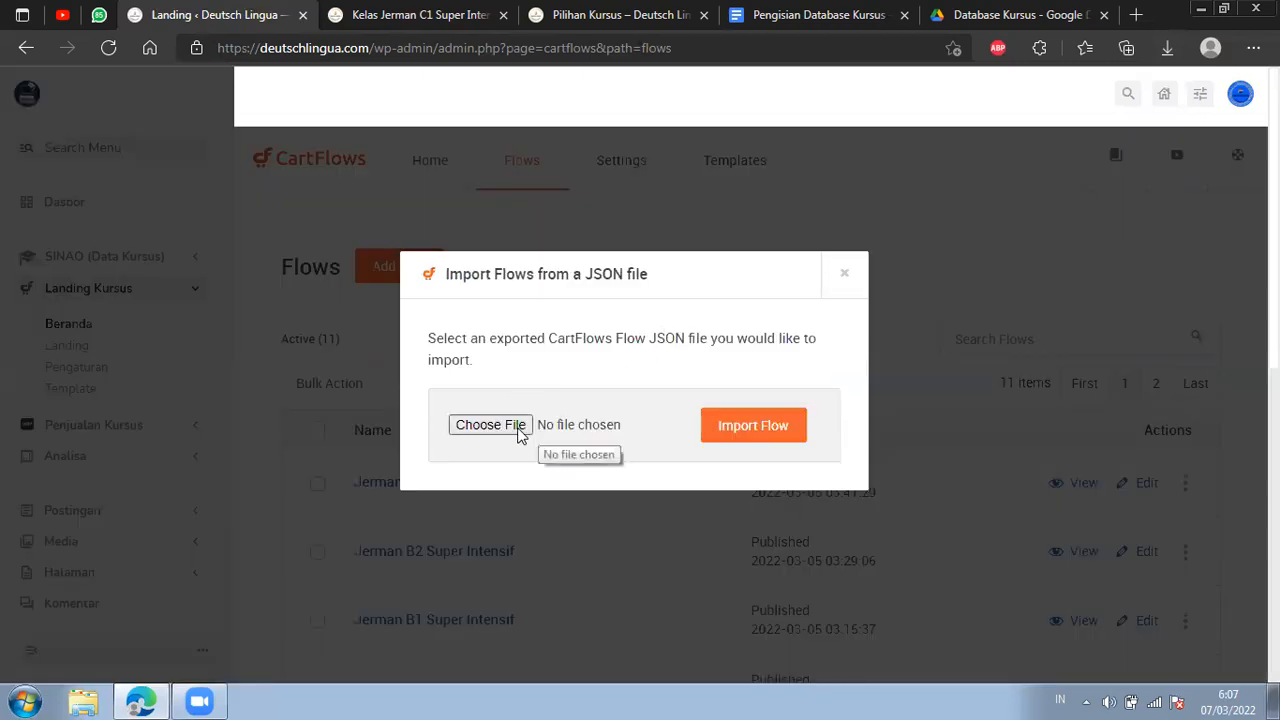
left_click(1163, 58)
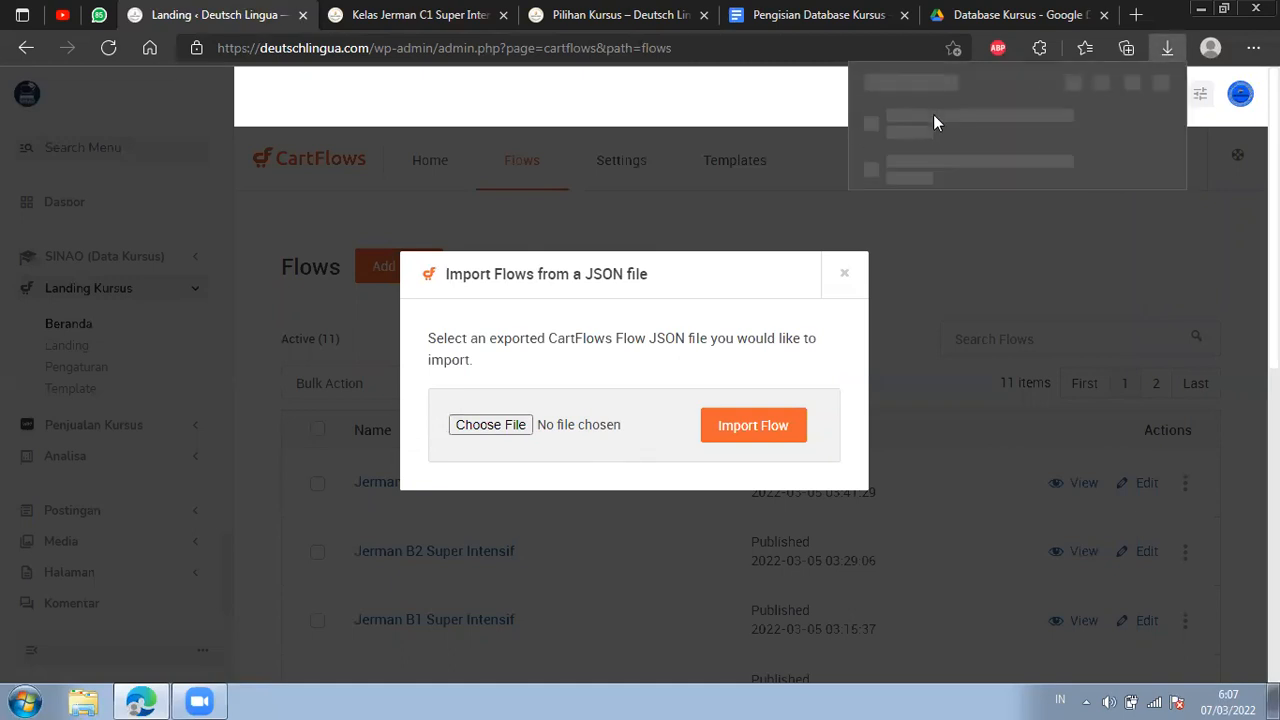
left_click_drag(937, 122, 714, 694)
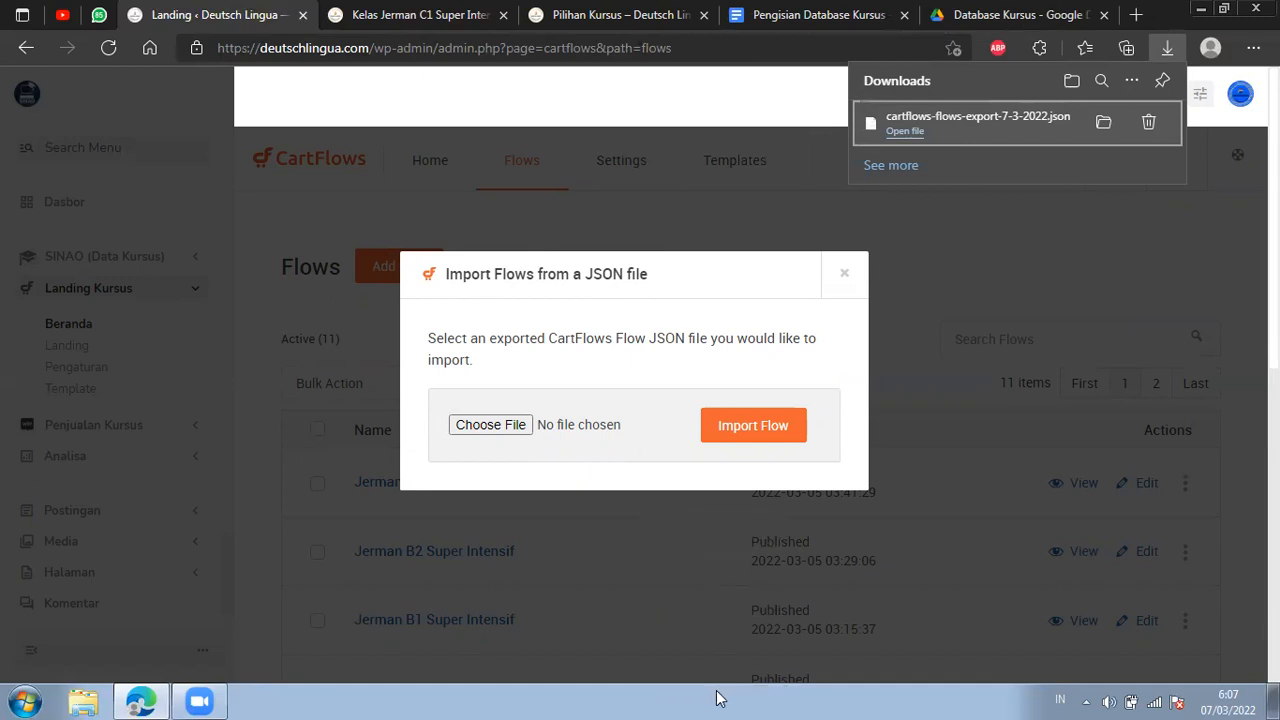
left_click(509, 432)
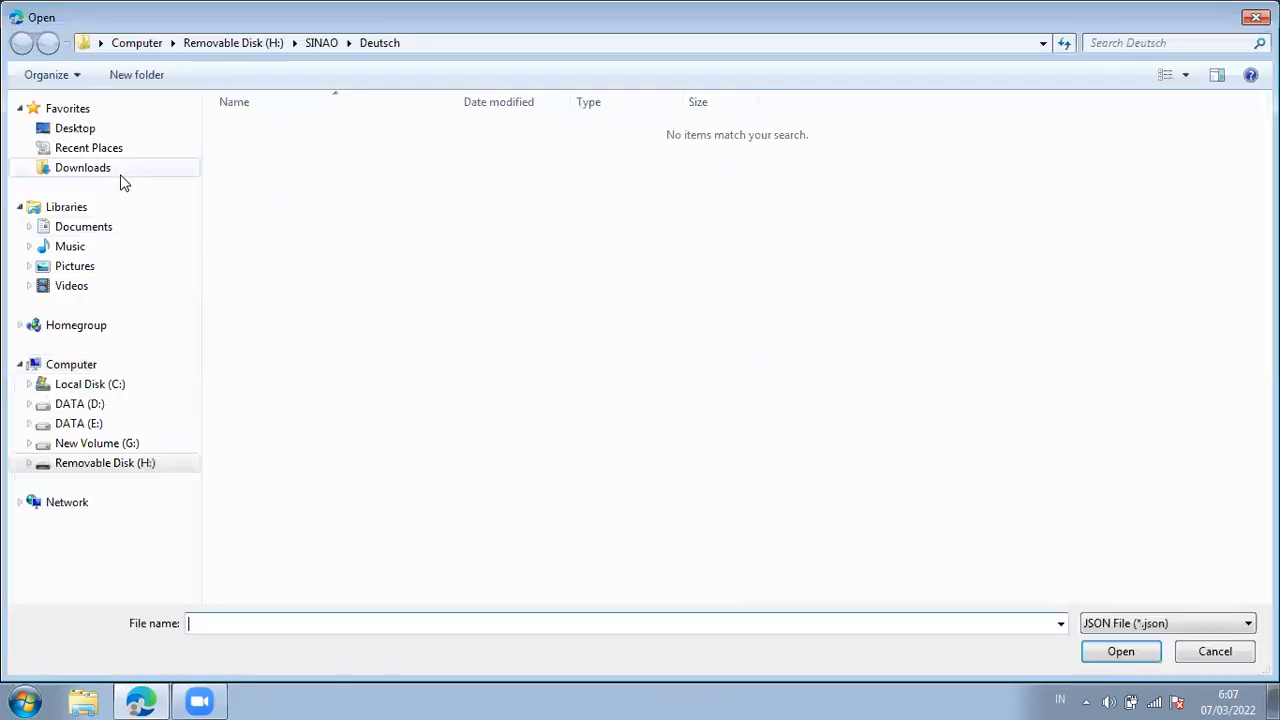
left_click(120, 172)
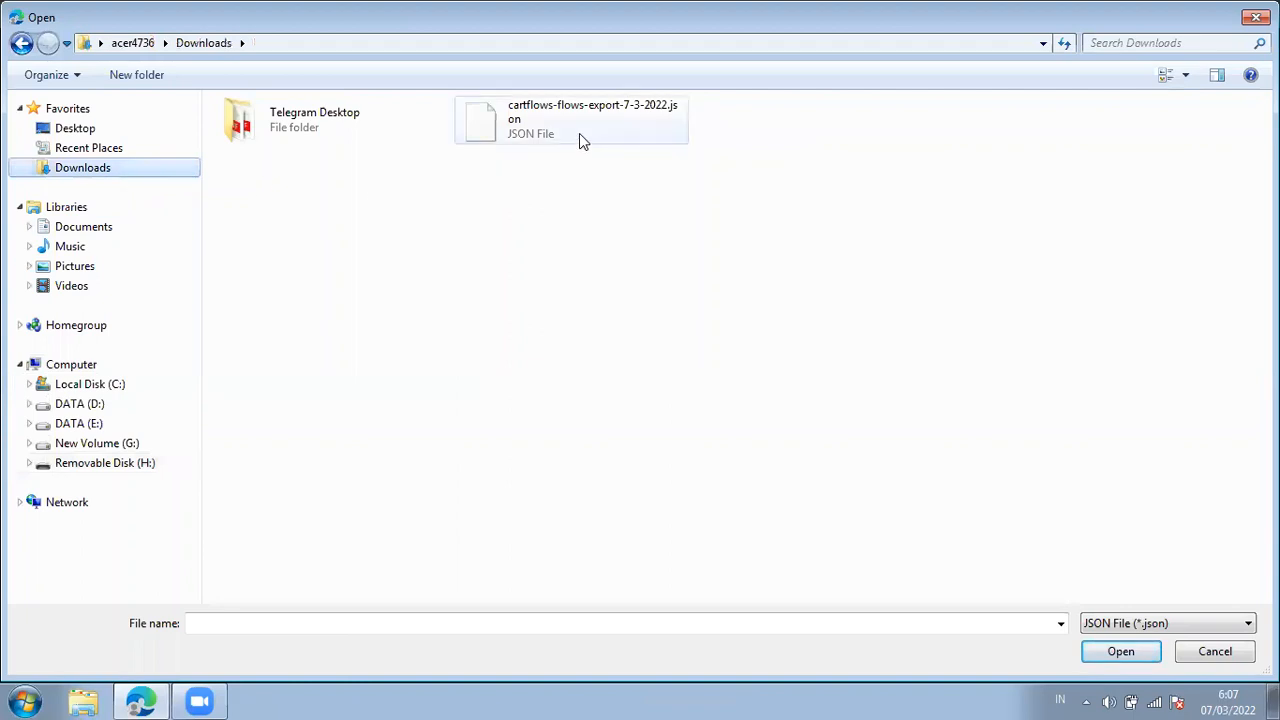
left_click(579, 133)
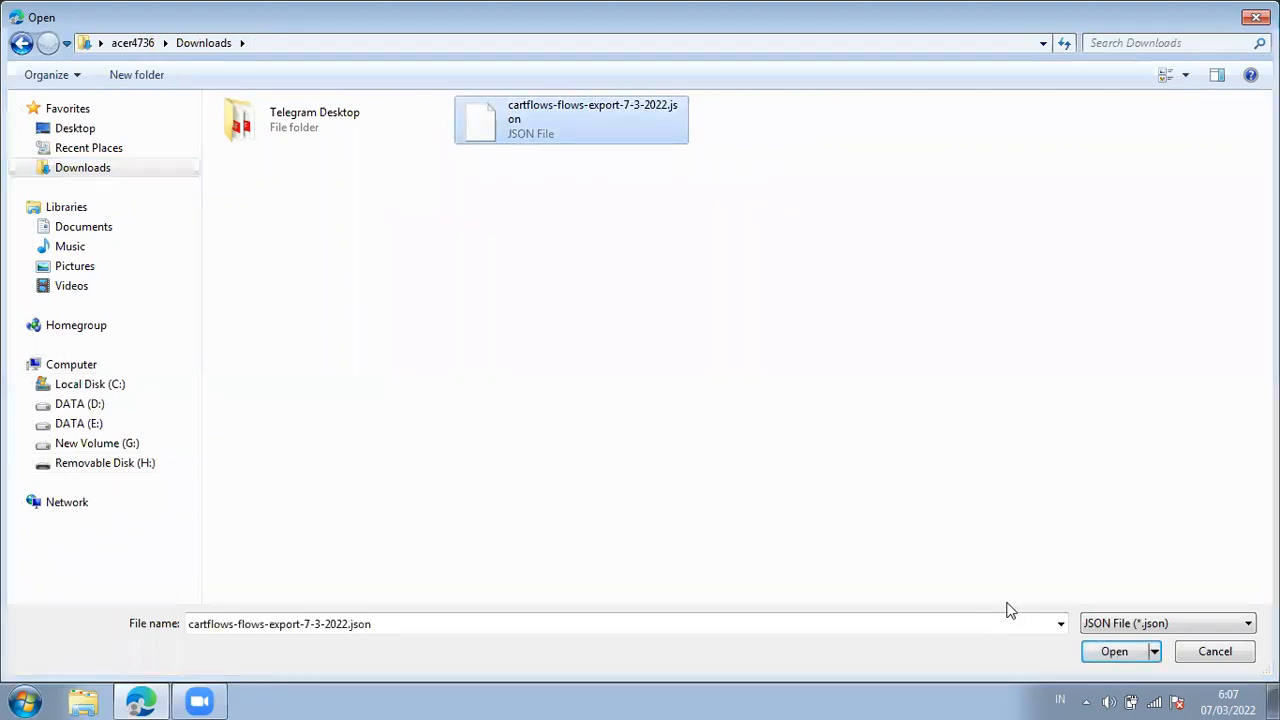
key("Return")
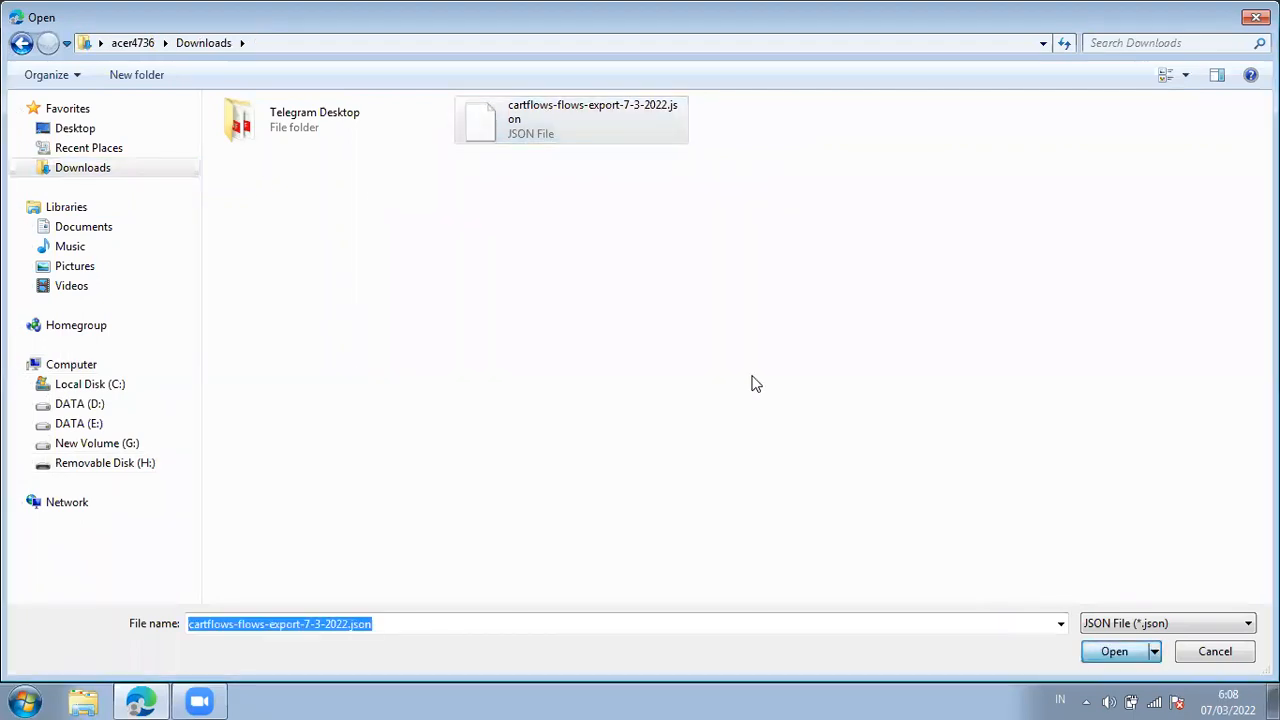
left_click(737, 433)
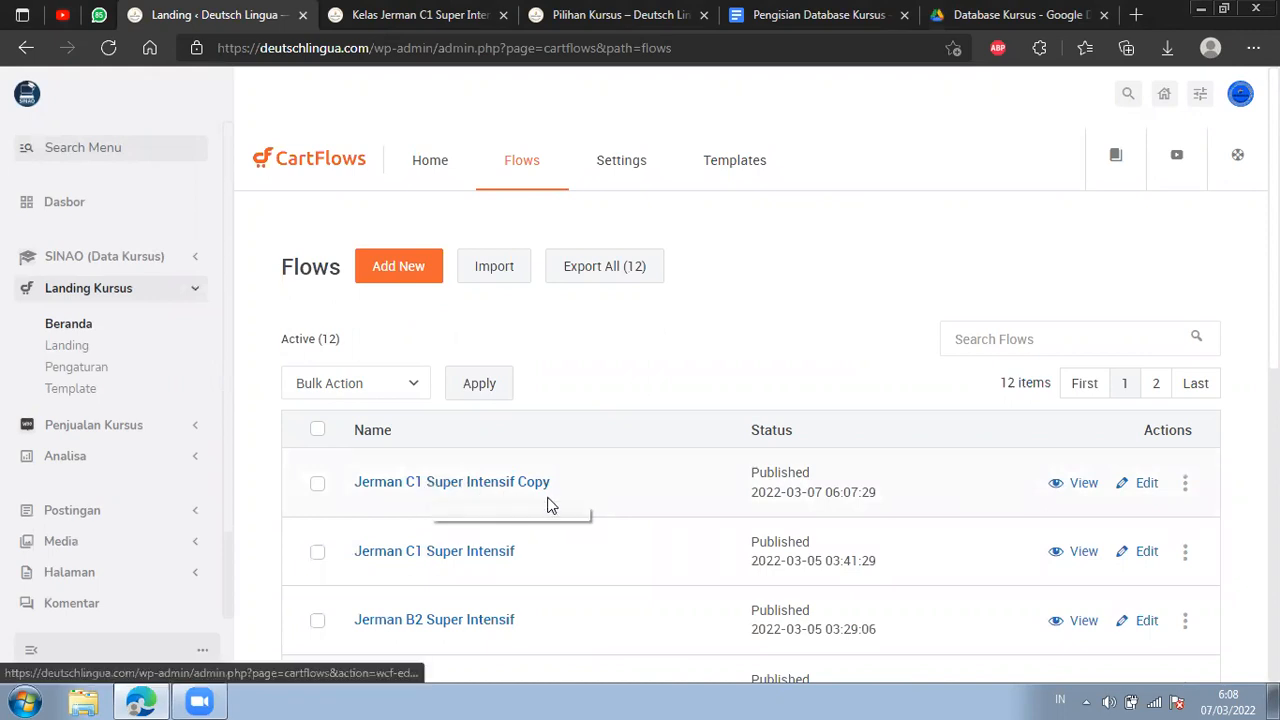
Delete the exported flow file from the browser's downloads and close the downloads list.
left_click(1166, 48)
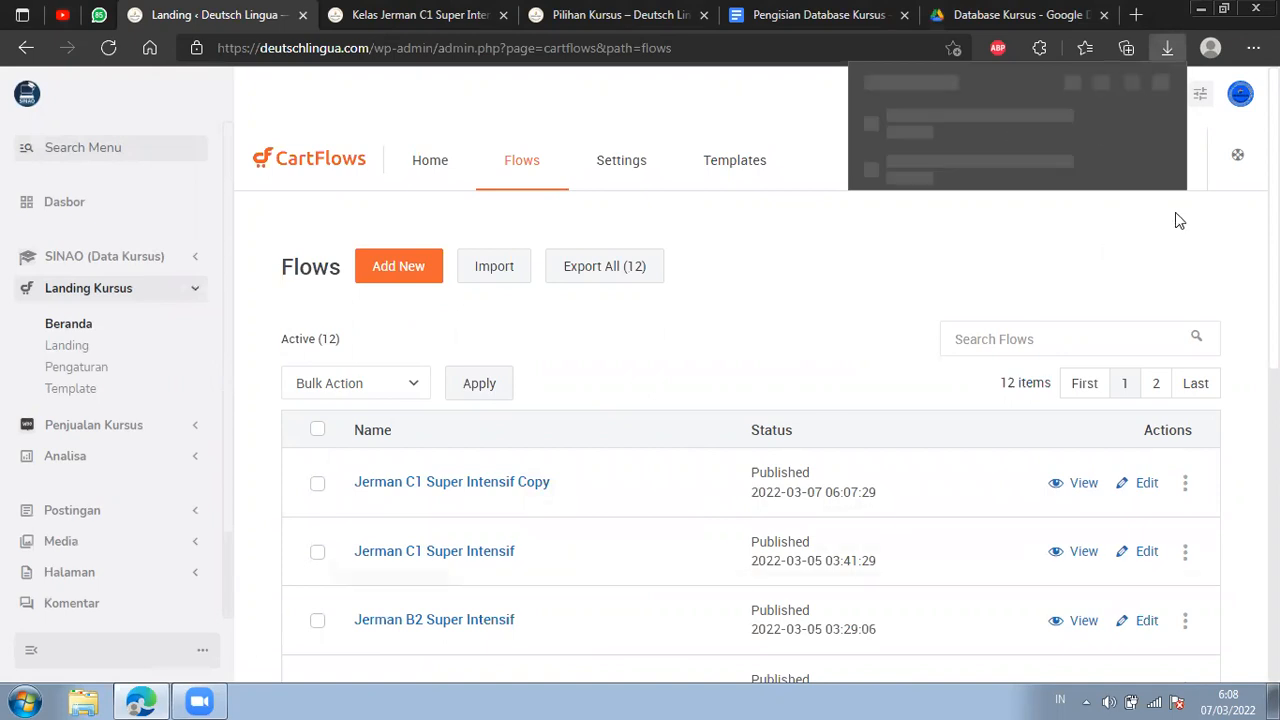
left_click(1154, 124)
left_click(845, 284)
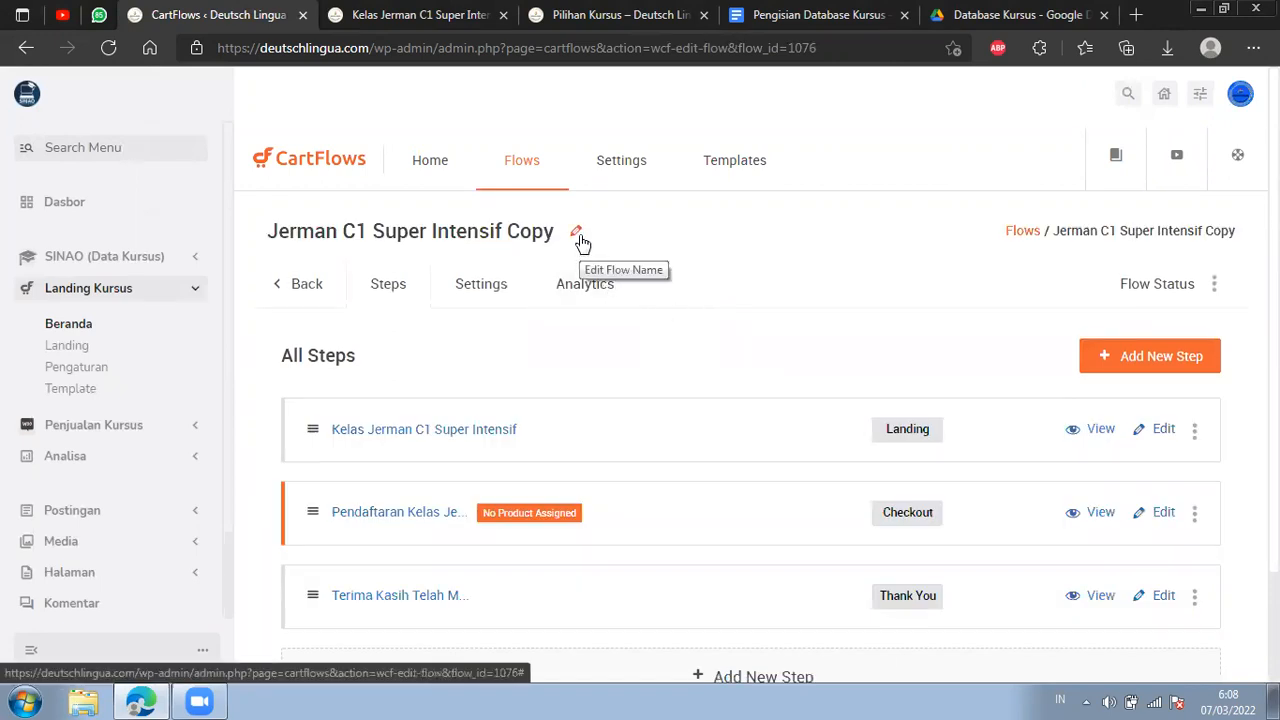
Rename the imported Jerman C1 Super Intensif Copy flow to Jerman C2 Super Intensif and save the name.
left_click(578, 236)
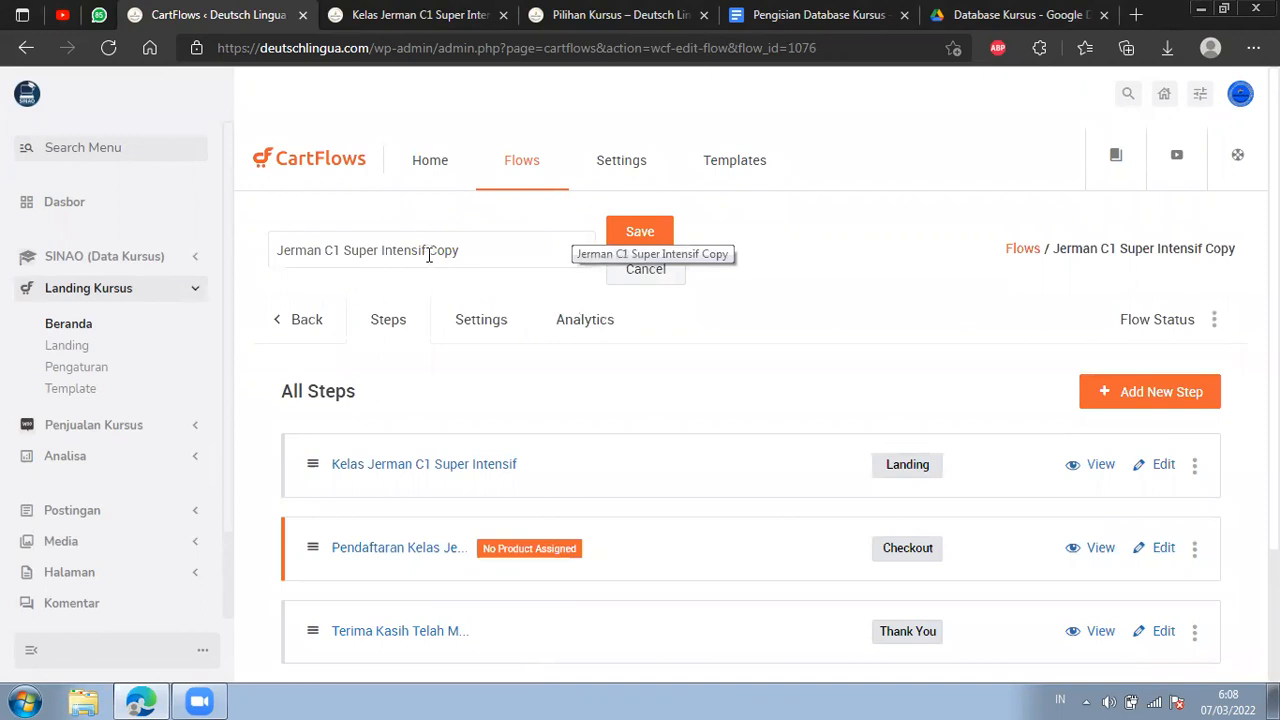
left_click_drag(425, 251, 474, 250)
key("BackSpace")
left_click(340, 252)
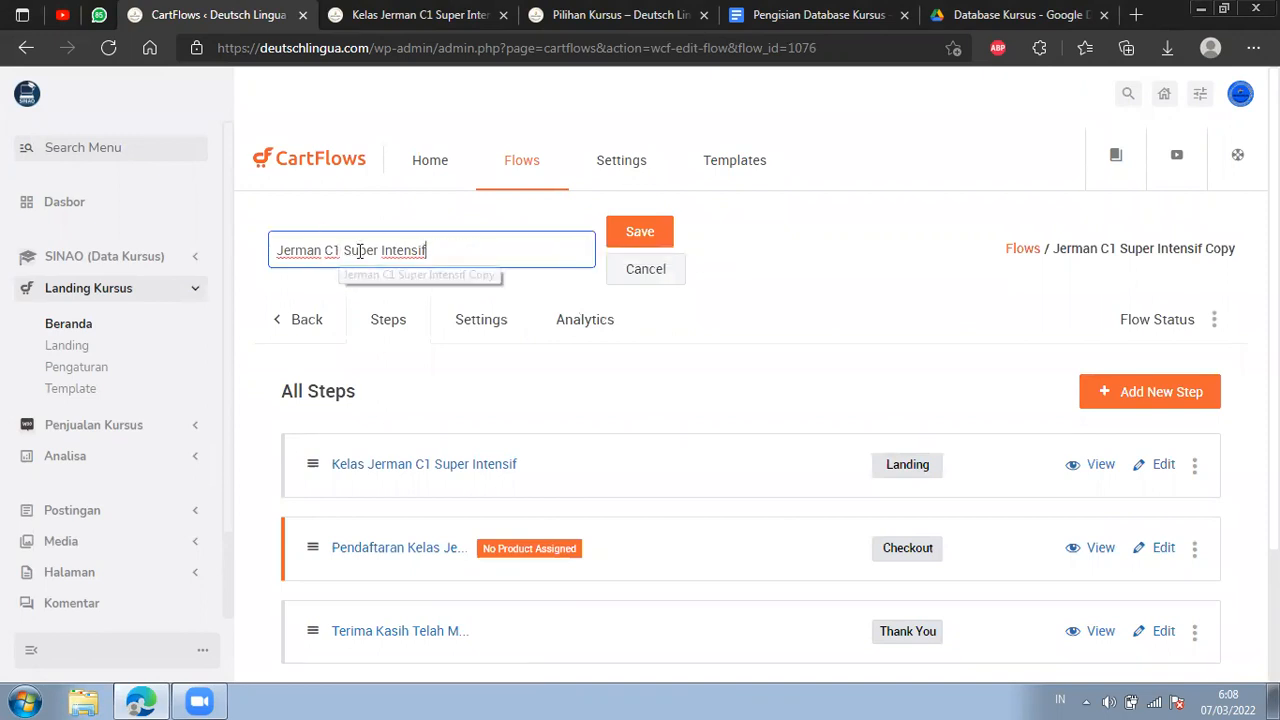
key("BackSpace")
type("2")
left_click(640, 231)
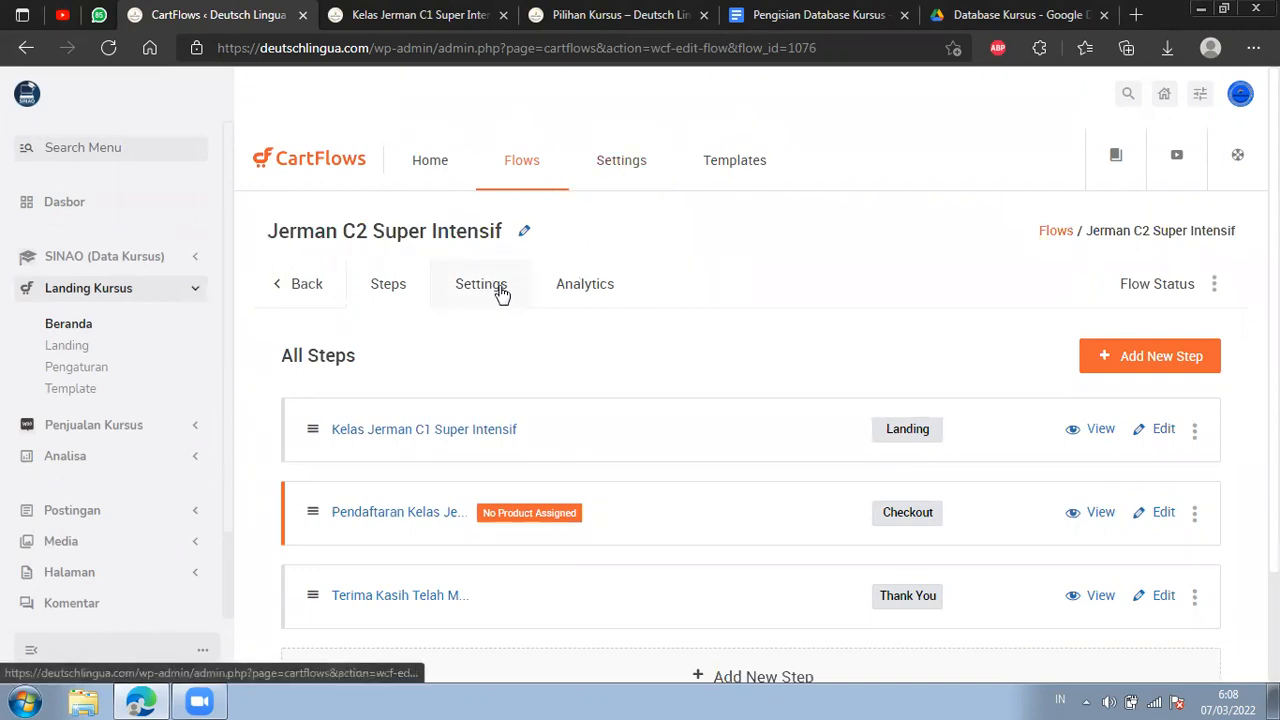
Set the flow slug to jerman-c2-super-intensif, save the settings and return to the flow's steps.
left_click(502, 291)
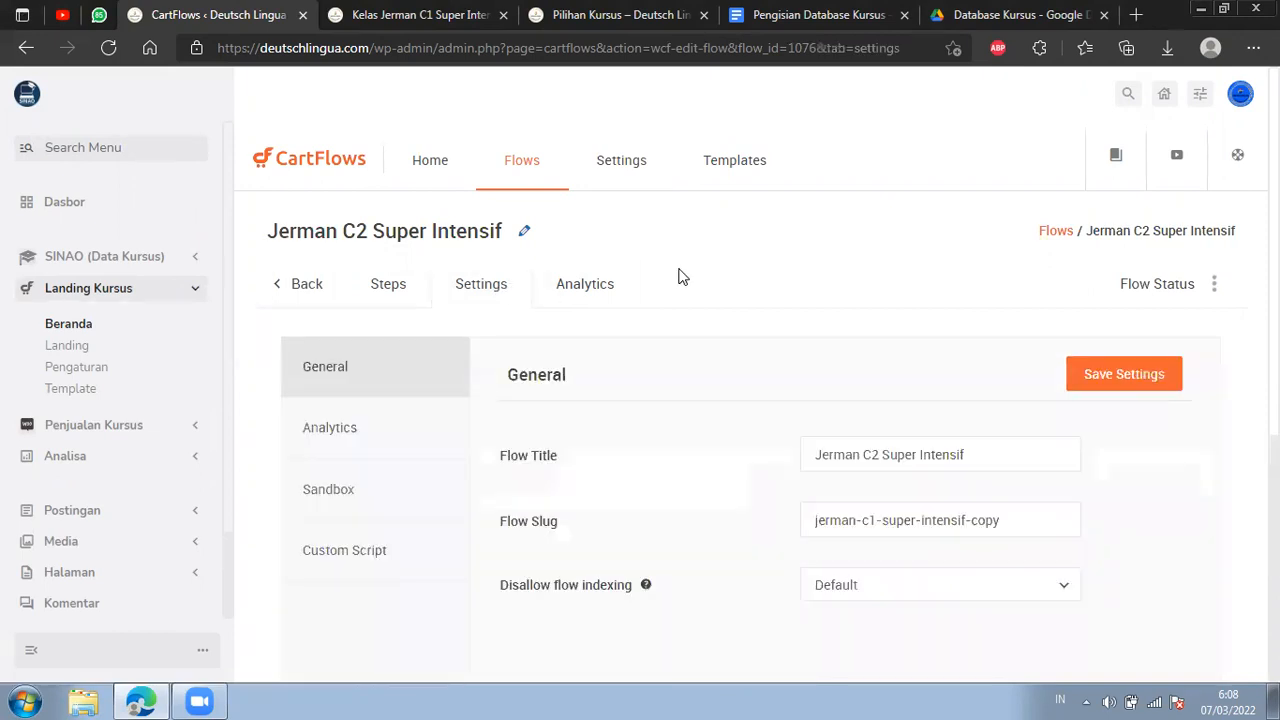
scroll(803, 329, "down", 1)
left_click_drag(815, 428, 968, 455)
left_click(1030, 426)
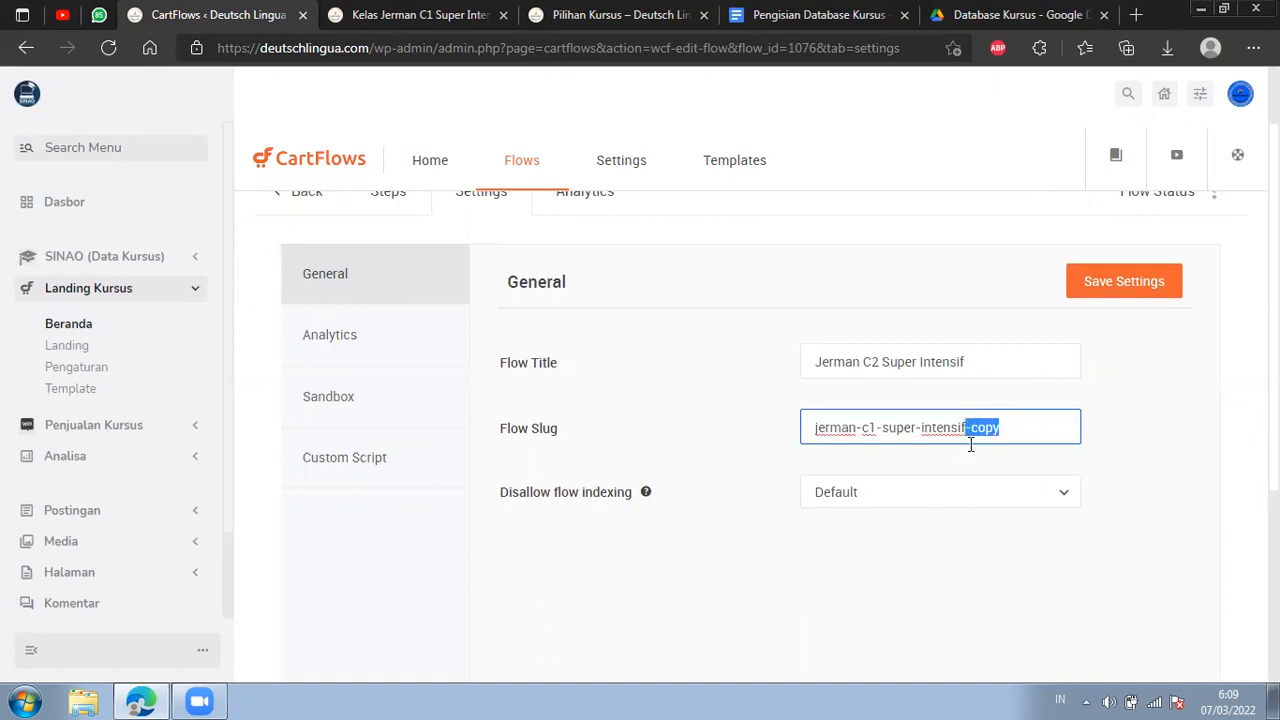
key("BackSpace")
key("BackSpace")
type("2")
left_click(1126, 283)
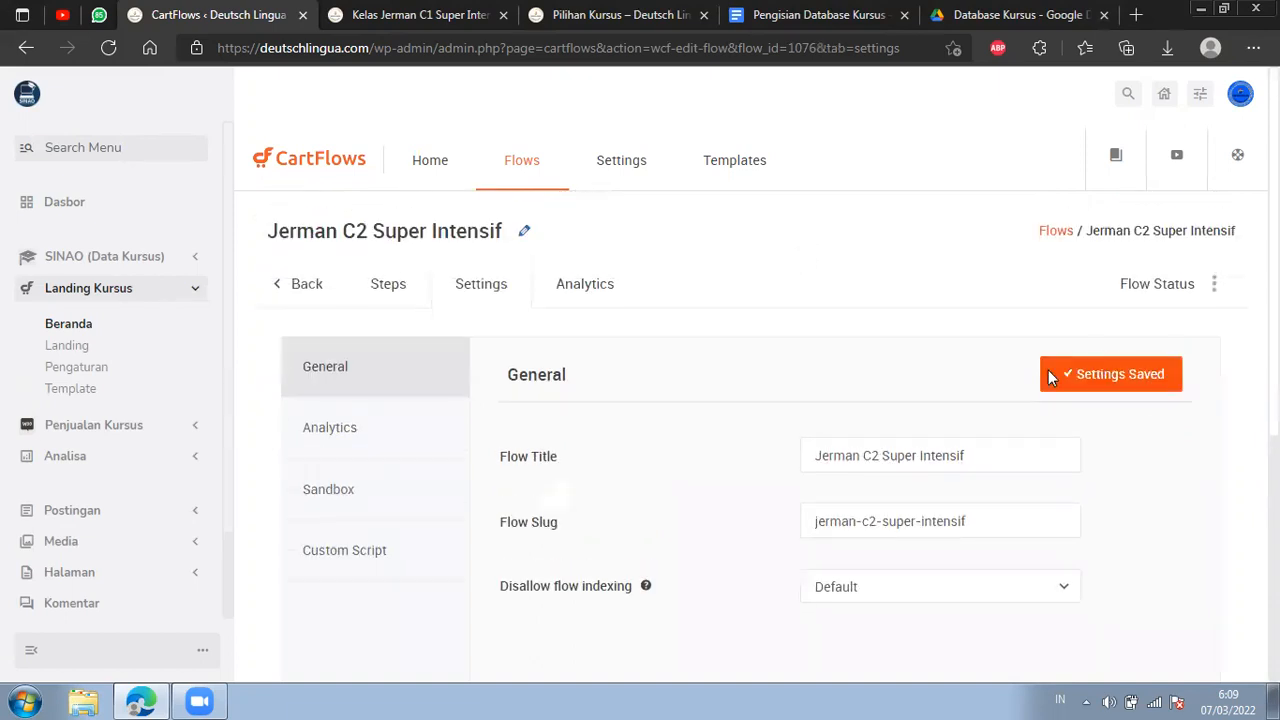
left_click(420, 300)
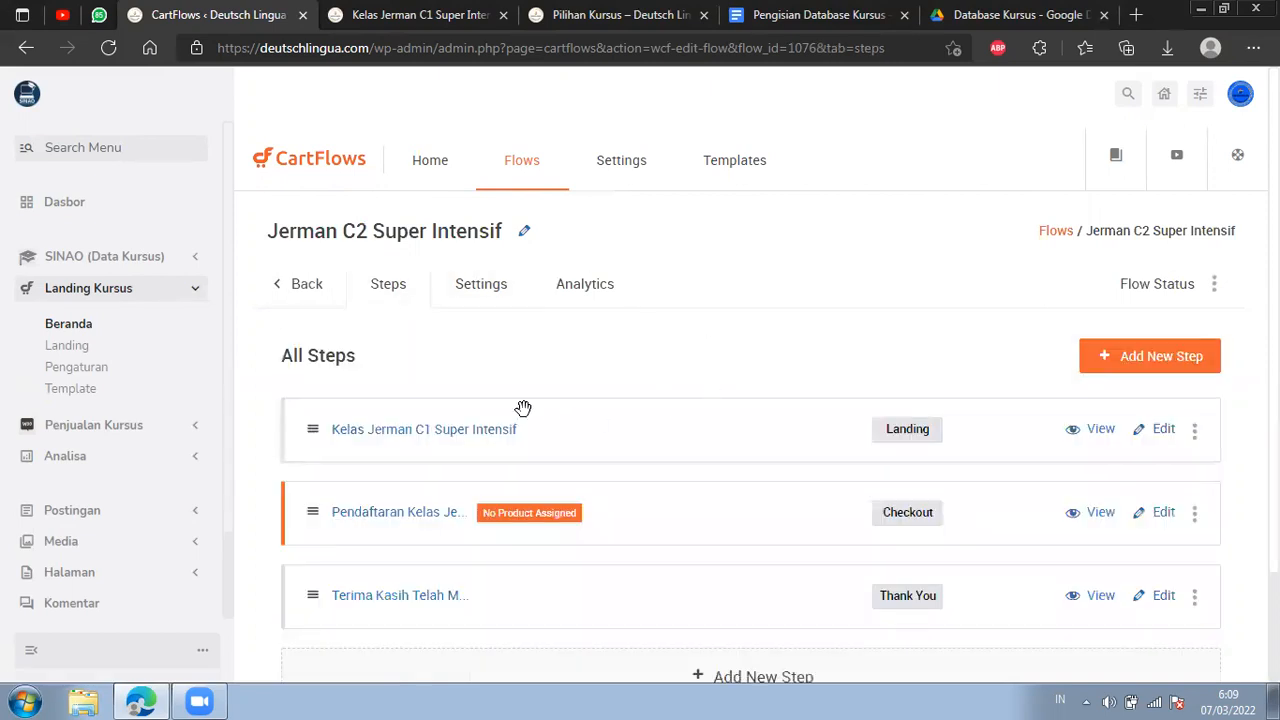
Open the flow's landing step settings and change its step title to Kelas Jerman C2 Super Intensif.
left_click(1165, 437)
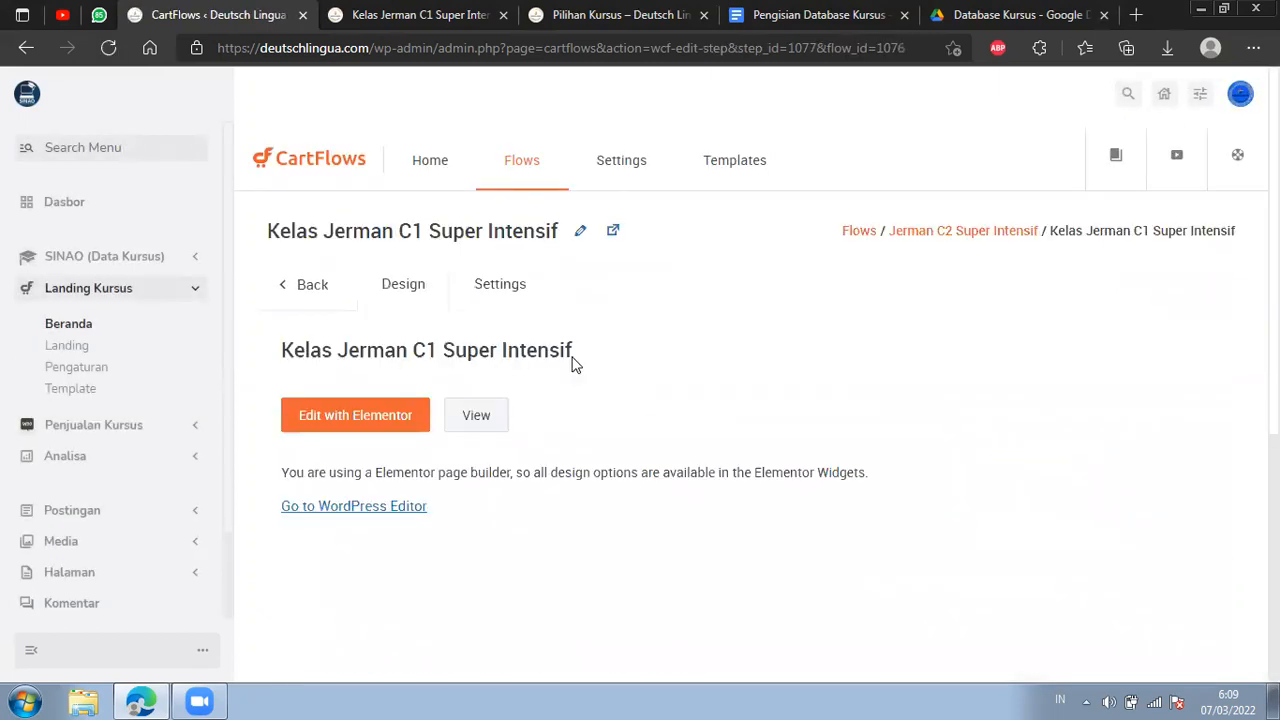
left_click(519, 293)
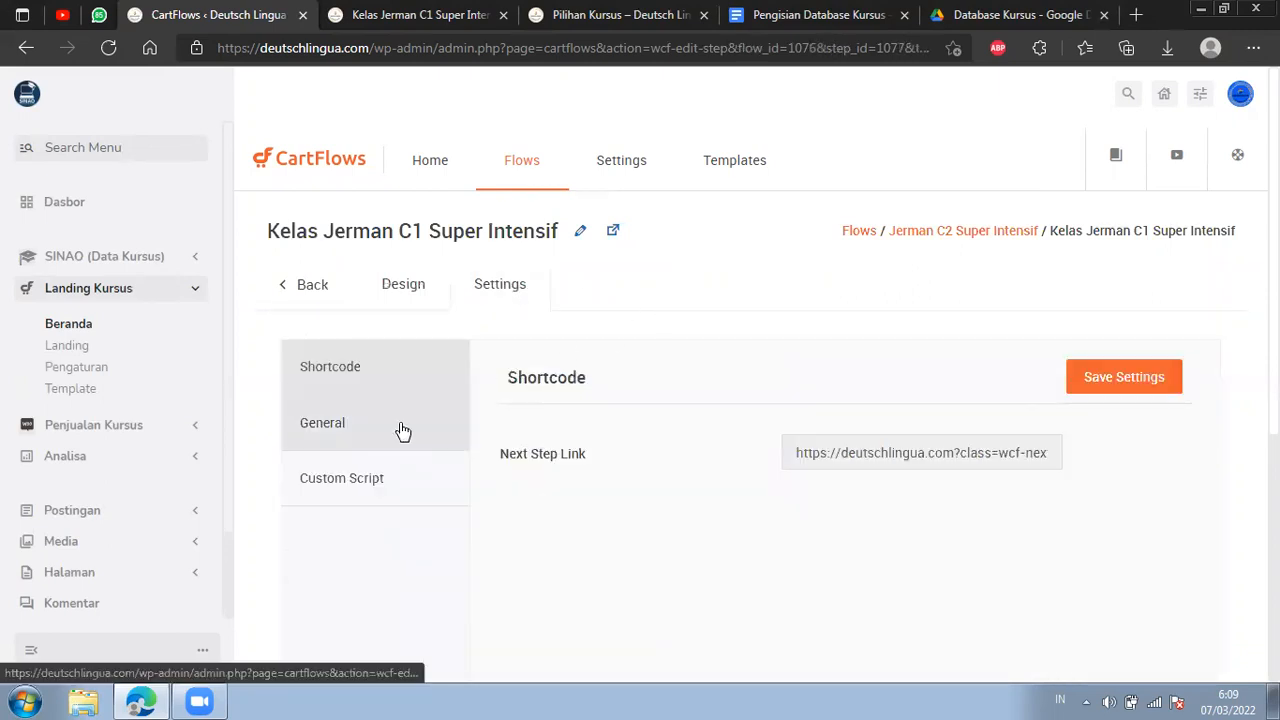
left_click(437, 424)
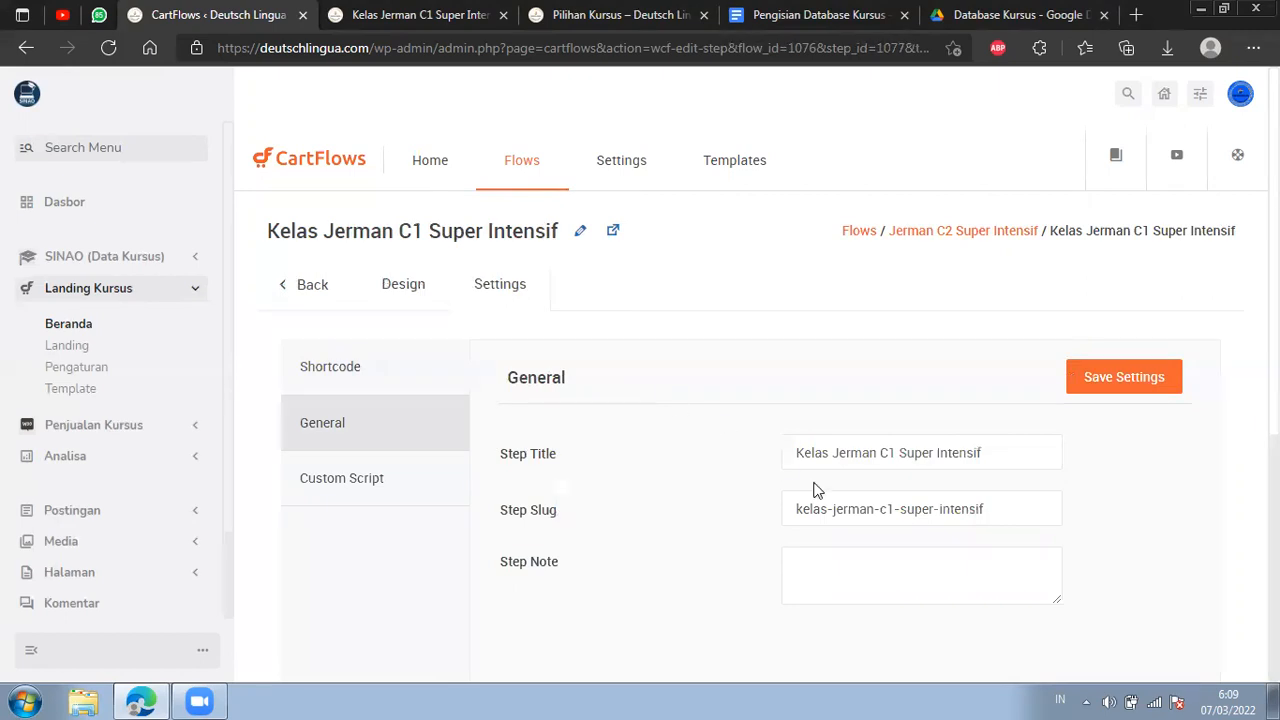
left_click_drag(987, 509, 785, 520)
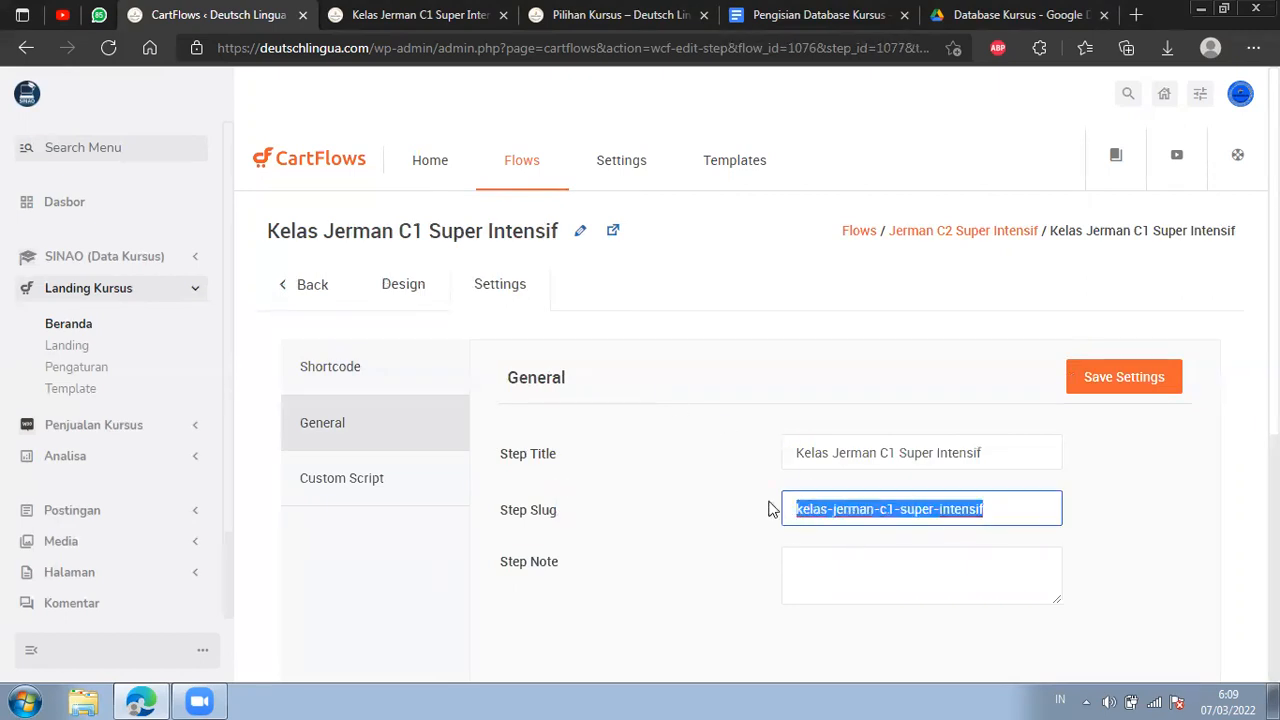
left_click(899, 452)
key("BackSpace")
key("BackSpace")
type("2")
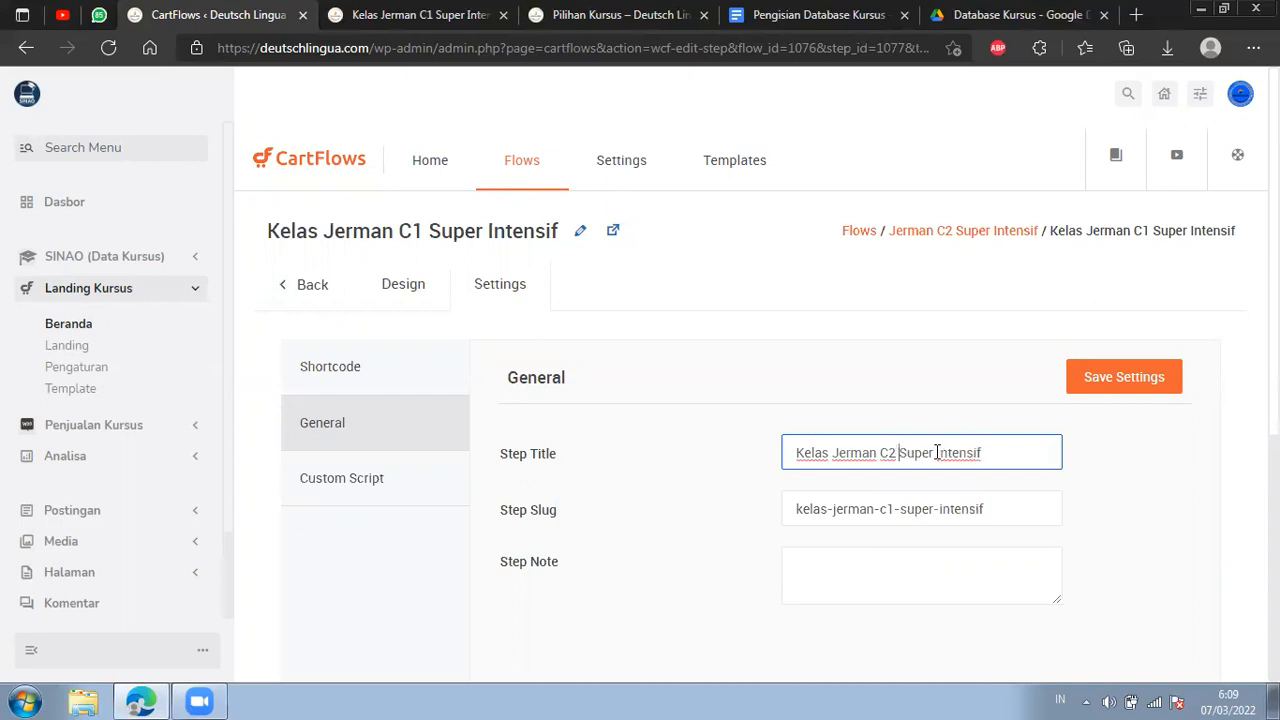
Try to rename the landing step's heading to Kelas Jerman C2 Super Intensif and save the change.
left_click(580, 231)
left_click(376, 232)
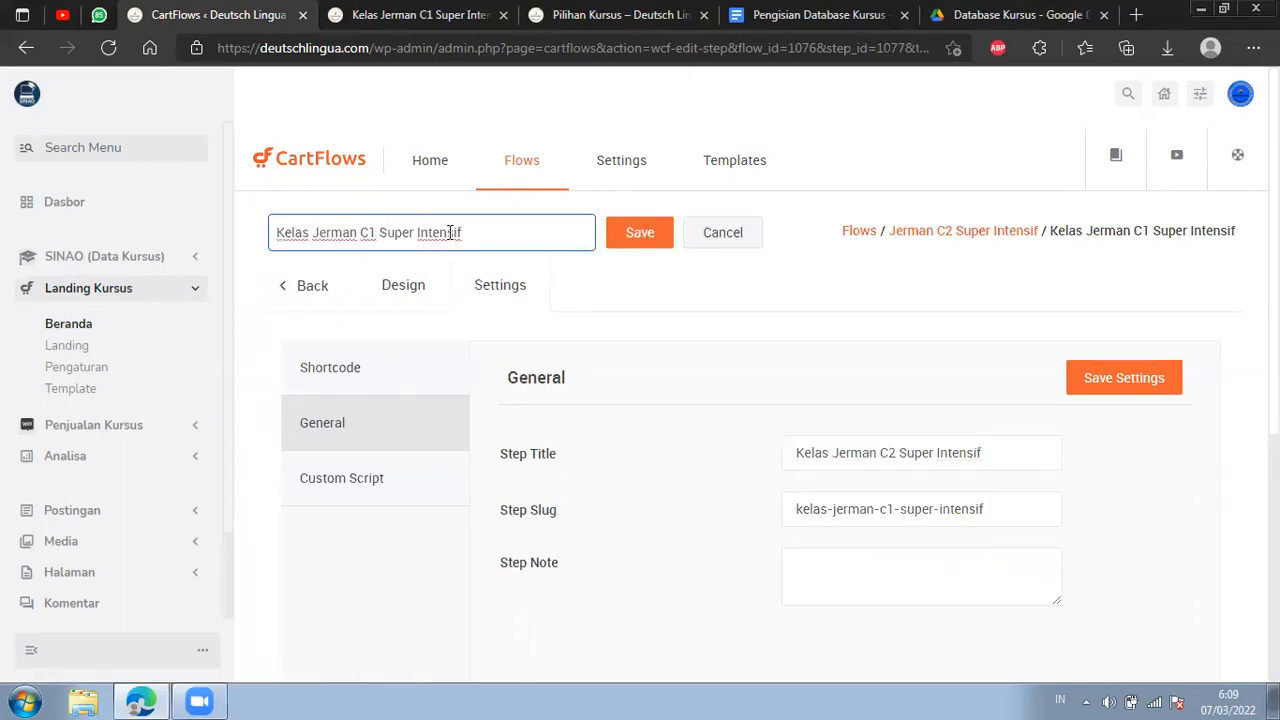
left_click(650, 240)
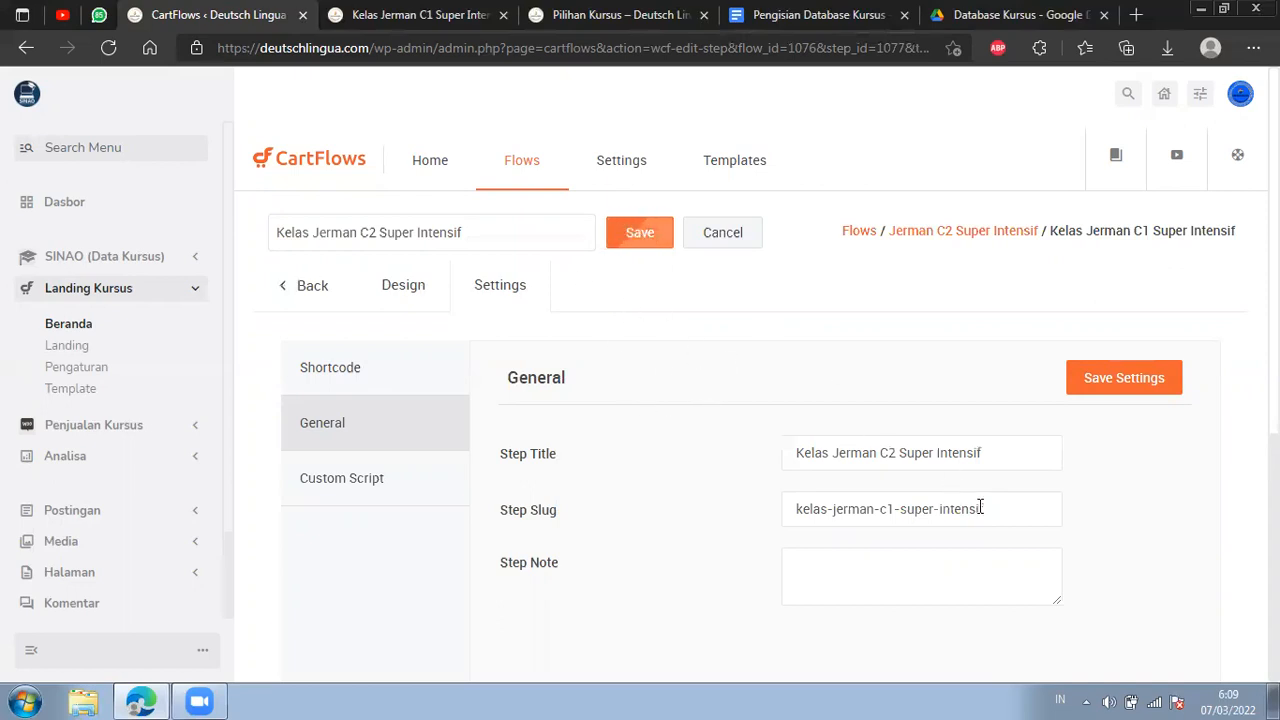
left_click(1126, 377)
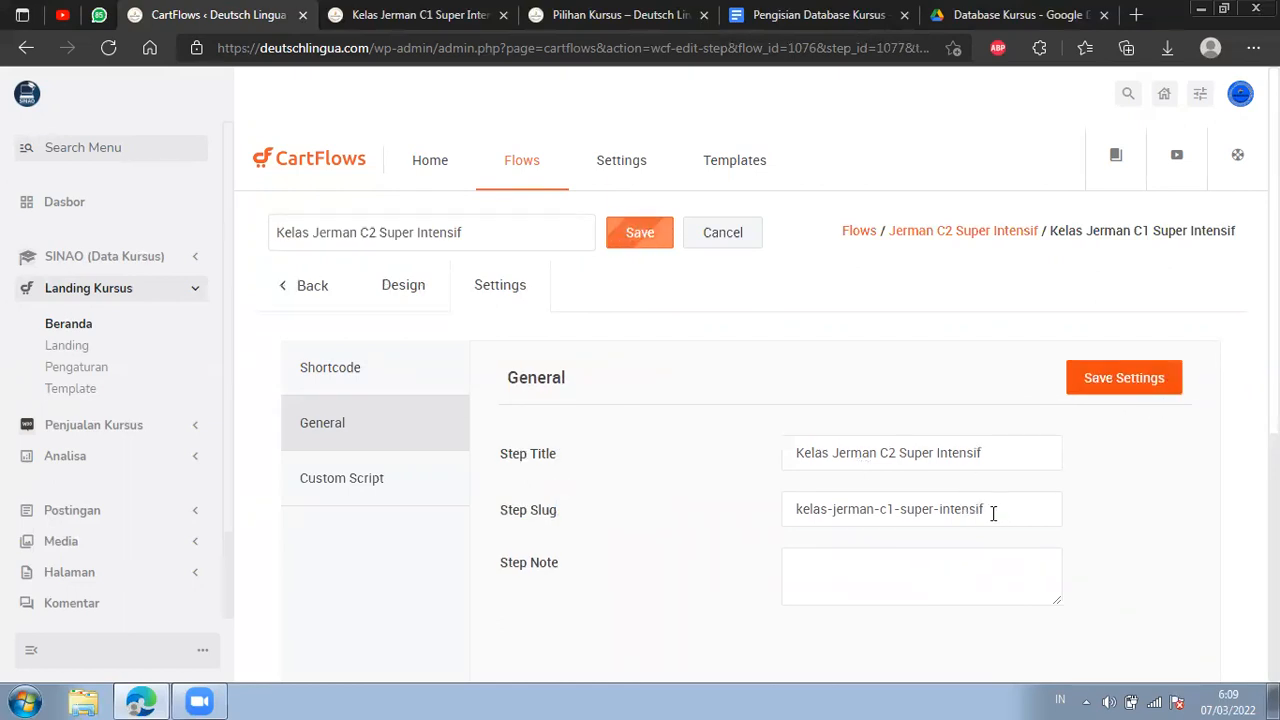
Replace the landing step's slug with landing-12 and save the settings.
left_click_drag(993, 512, 768, 523)
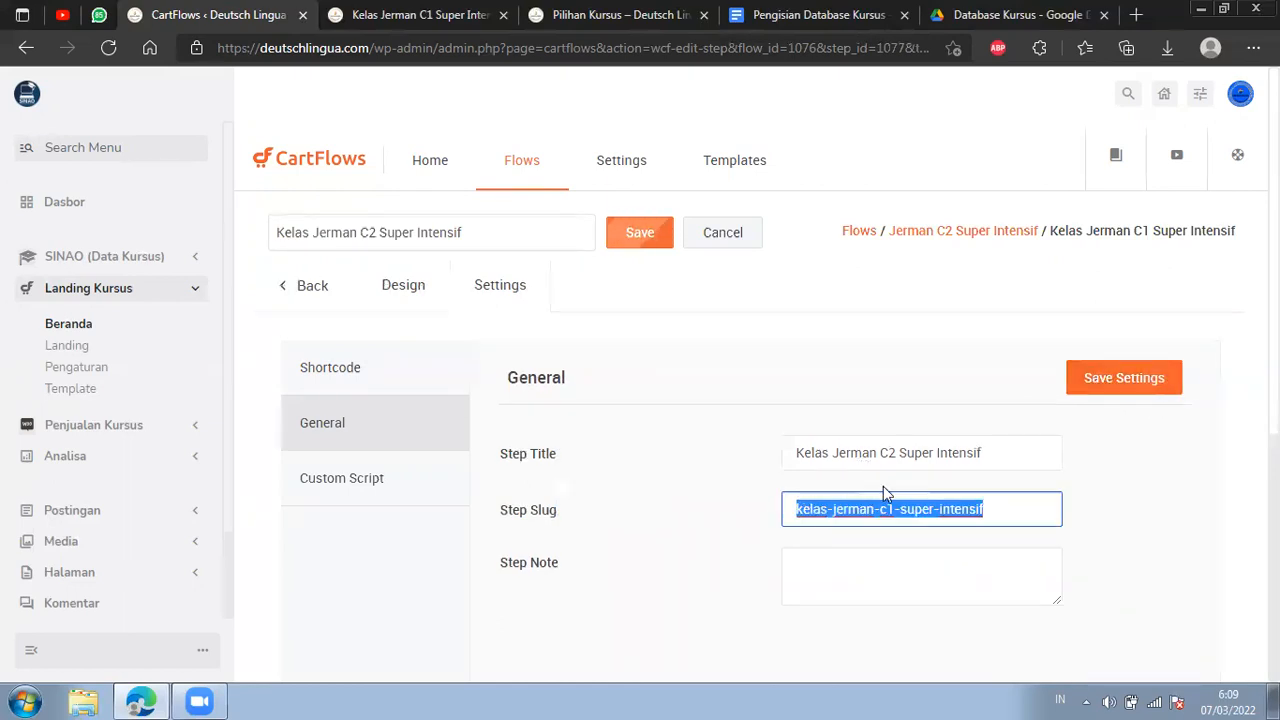
key("BackSpace")
key("ctrl+z")
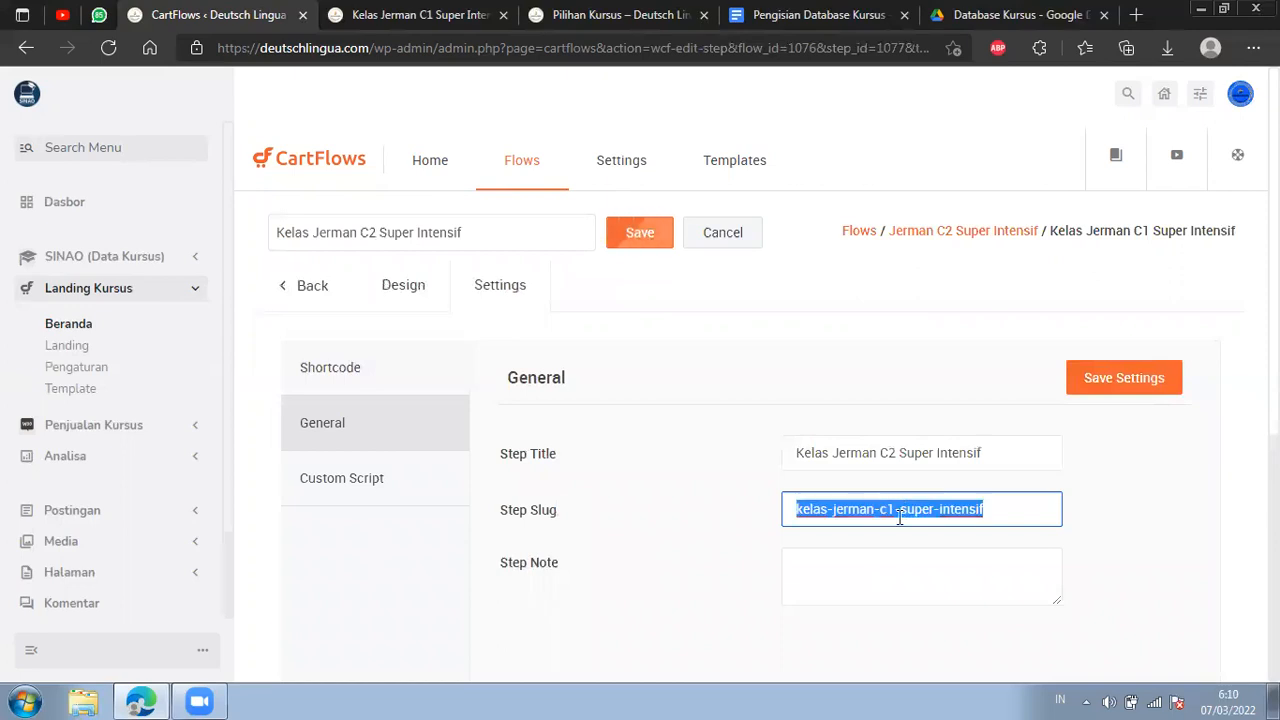
key("BackSpace")
type("landing-12")
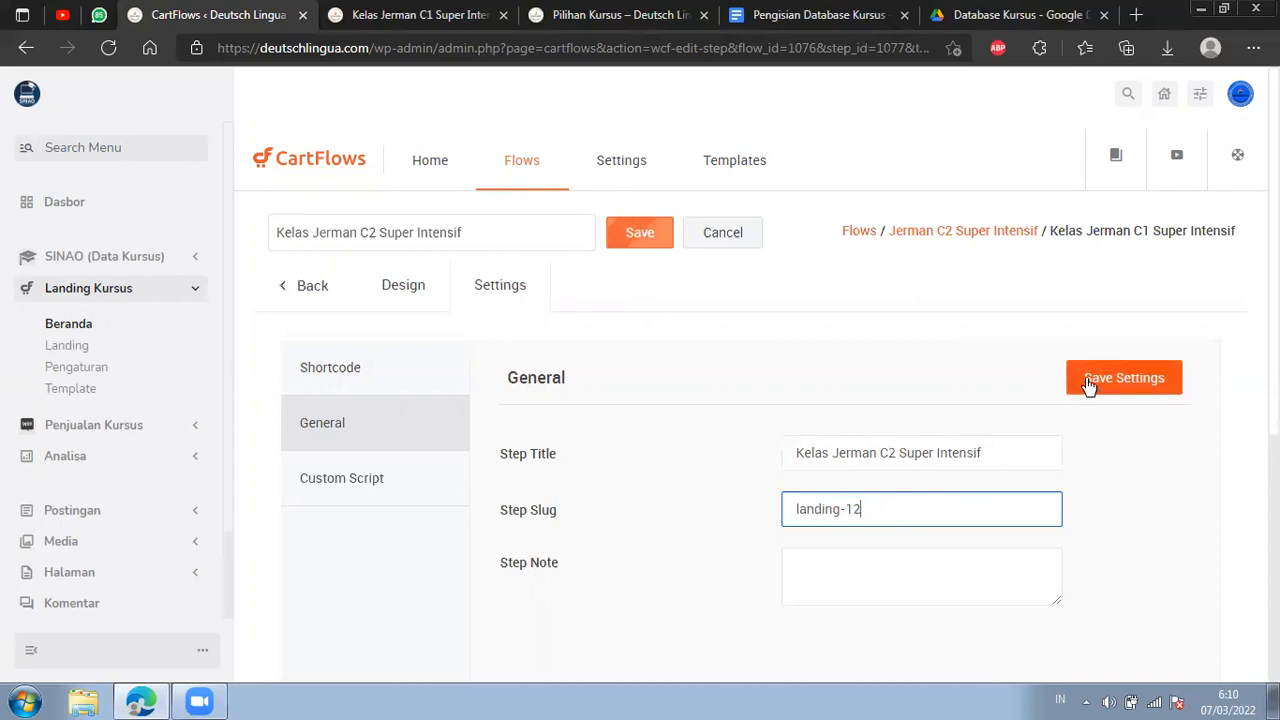
left_click(1089, 386)
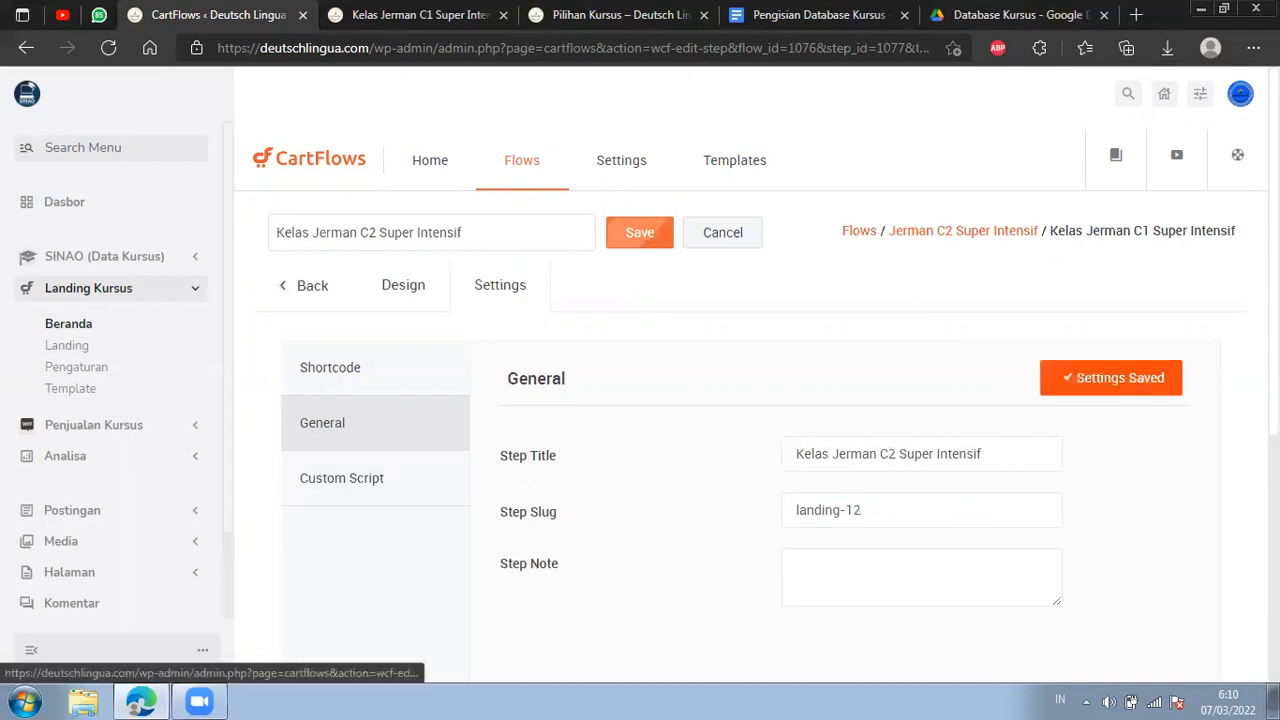
Cancel the pending step name edit and save the landing step's general settings again.
left_click(416, 303)
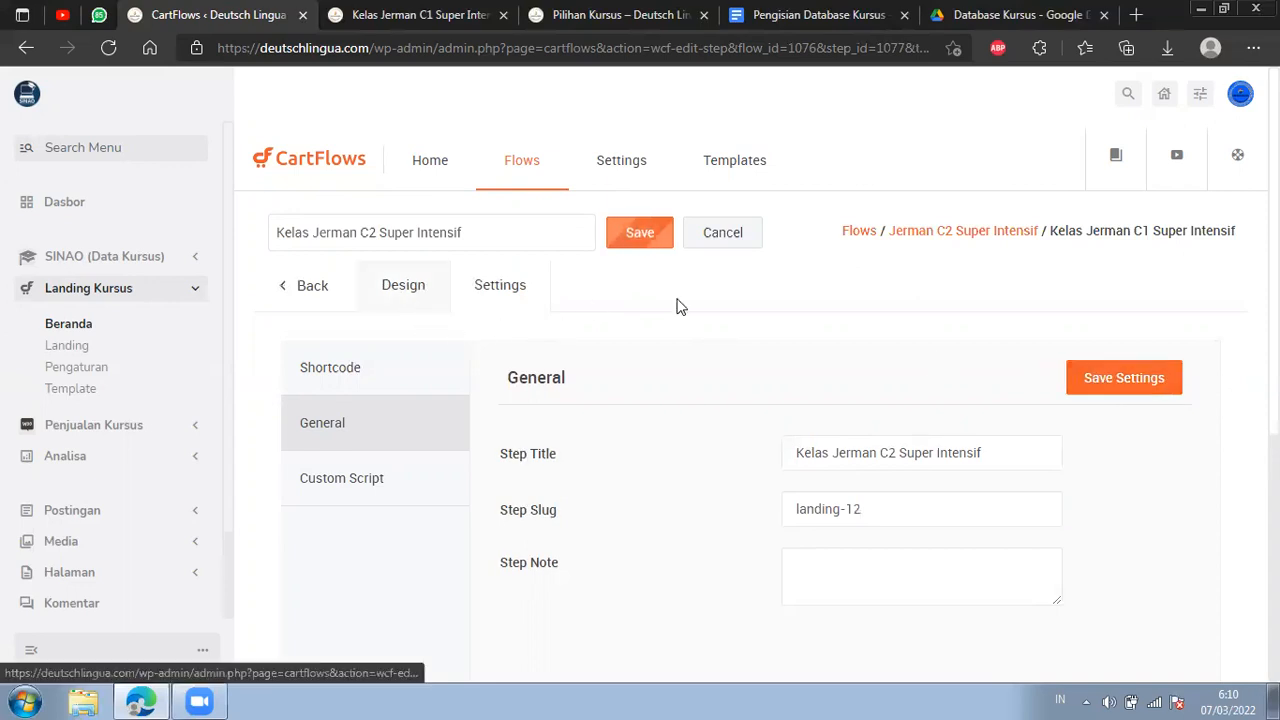
left_click(728, 240)
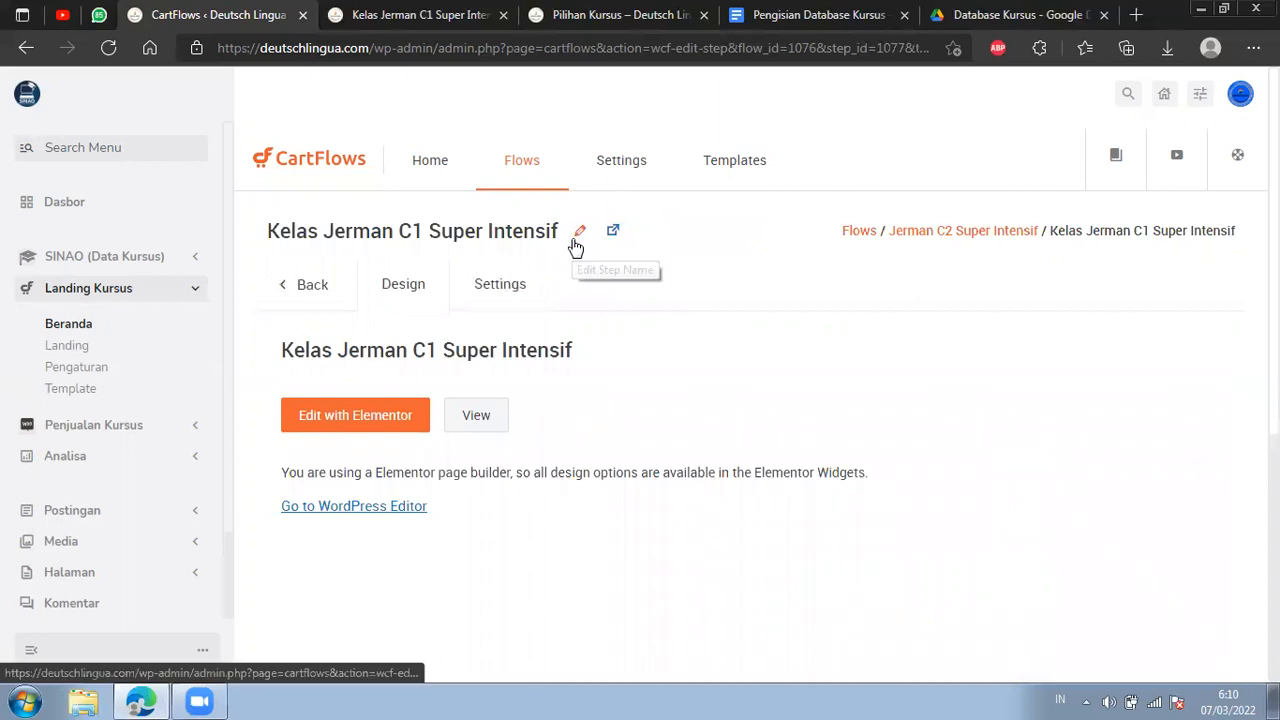
left_click(528, 294)
left_click(417, 437)
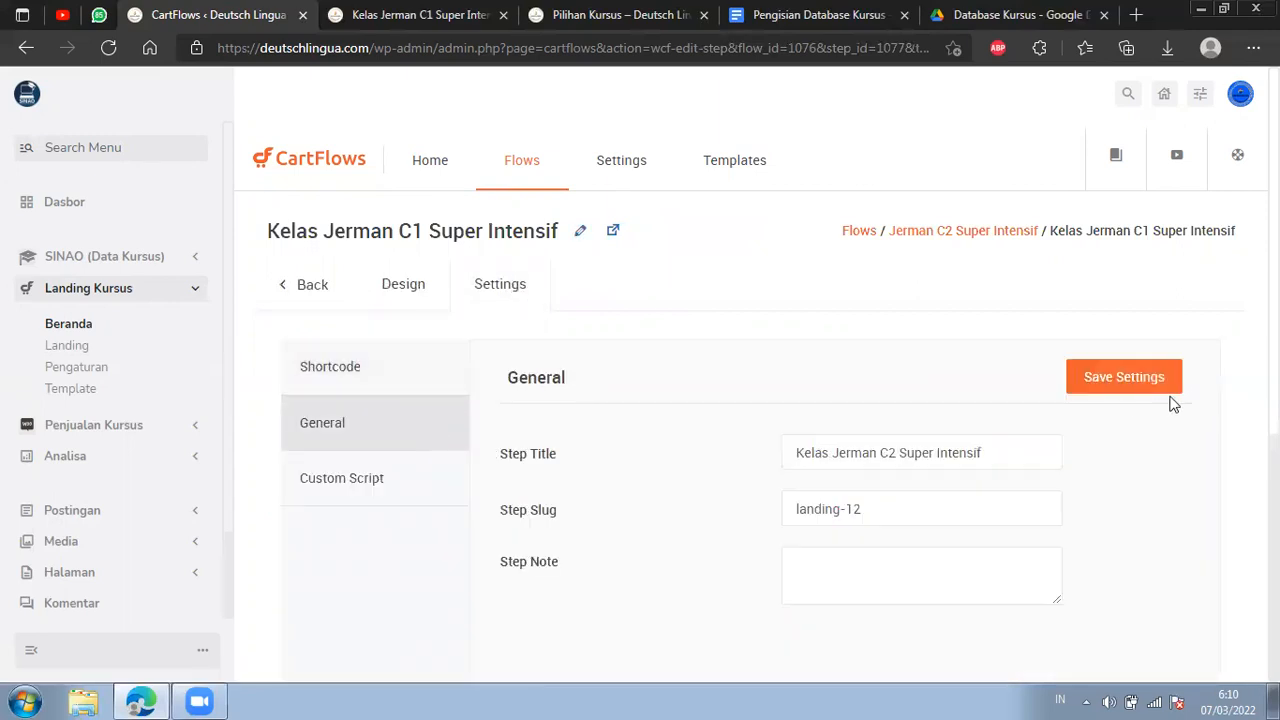
left_click(1152, 377)
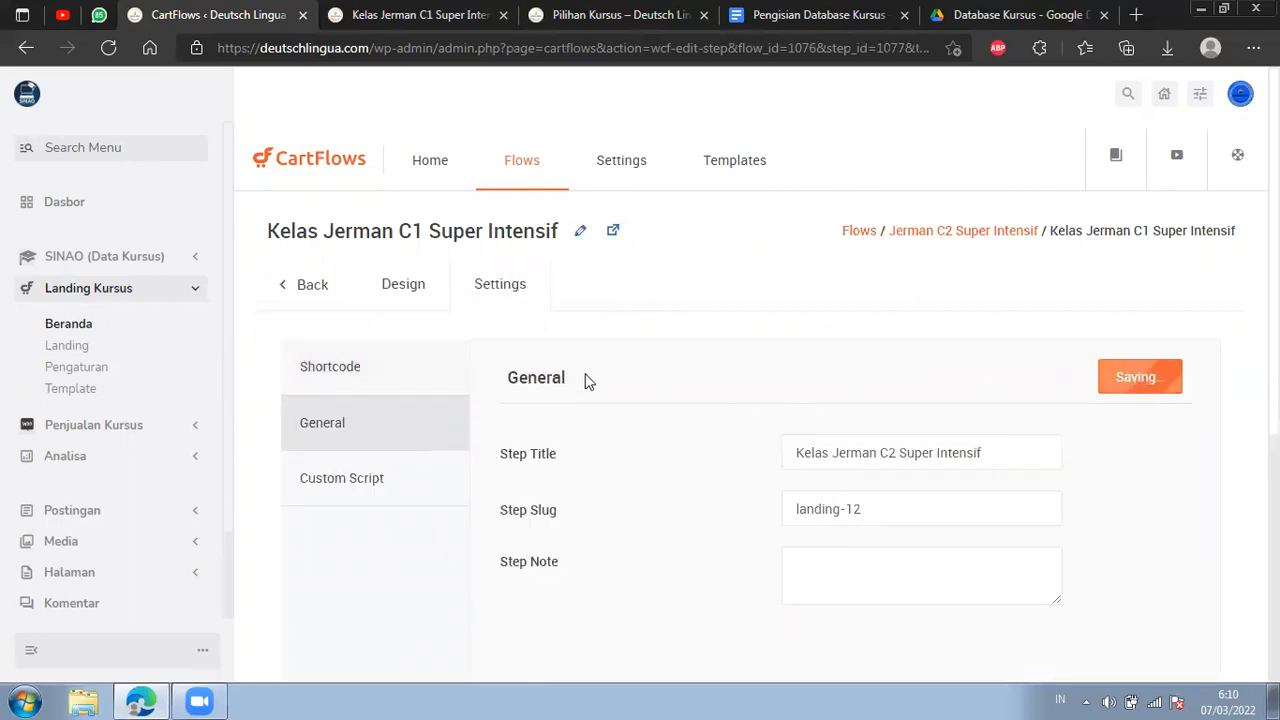
Rename the landing step's heading to Kelas Jerman C2 Super Intensif, save it and open the page in Elementor.
left_click(397, 291)
left_click(580, 231)
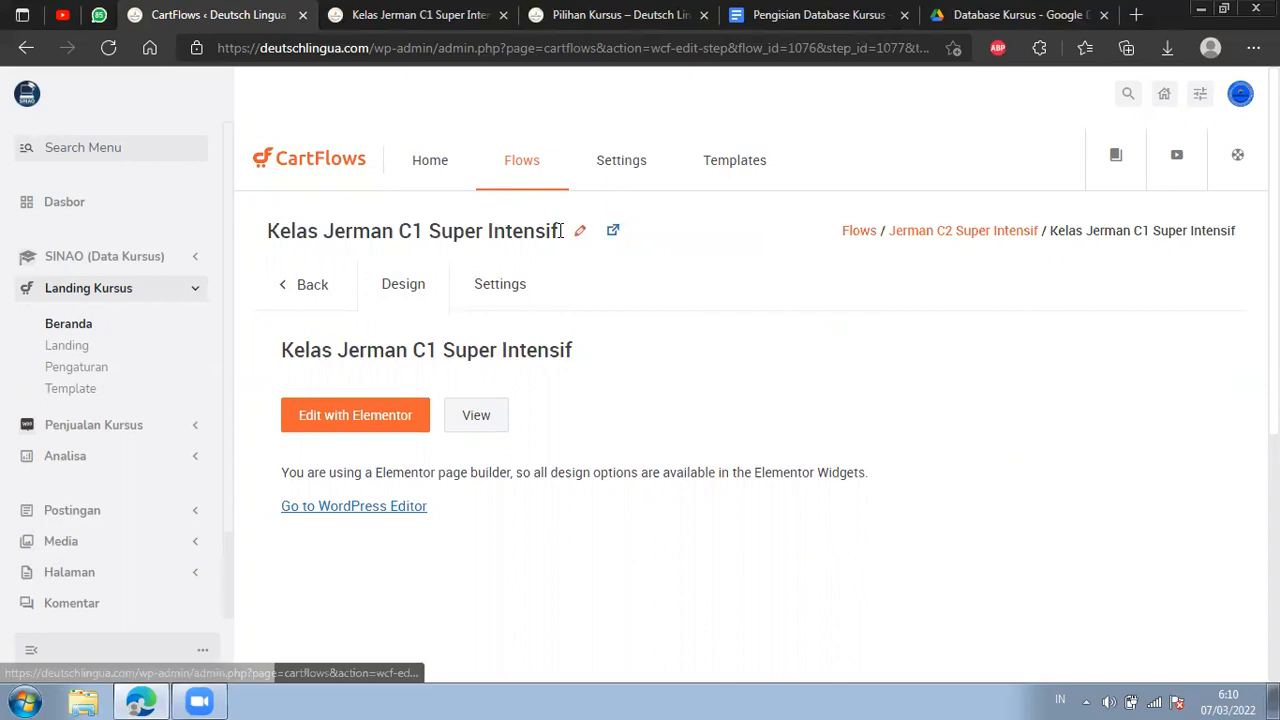
left_click(578, 231)
left_click_drag(376, 232, 367, 232)
type("2")
left_click(623, 247)
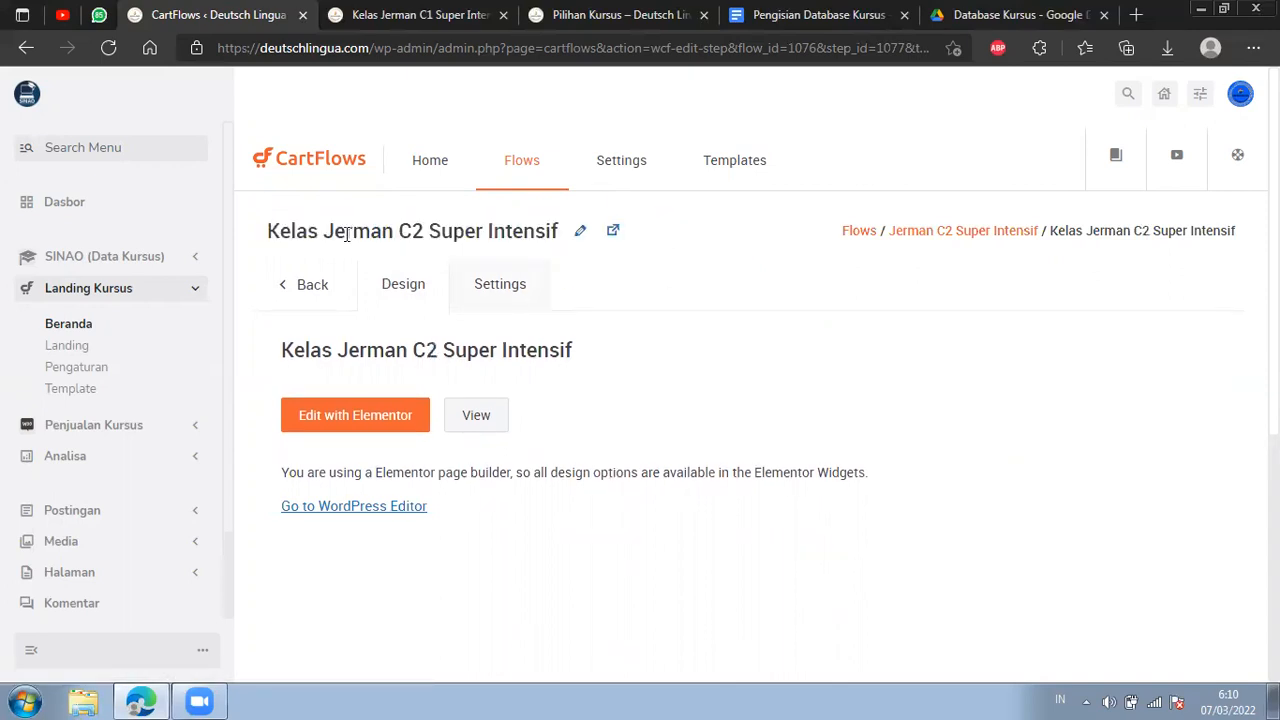
left_click(390, 424)
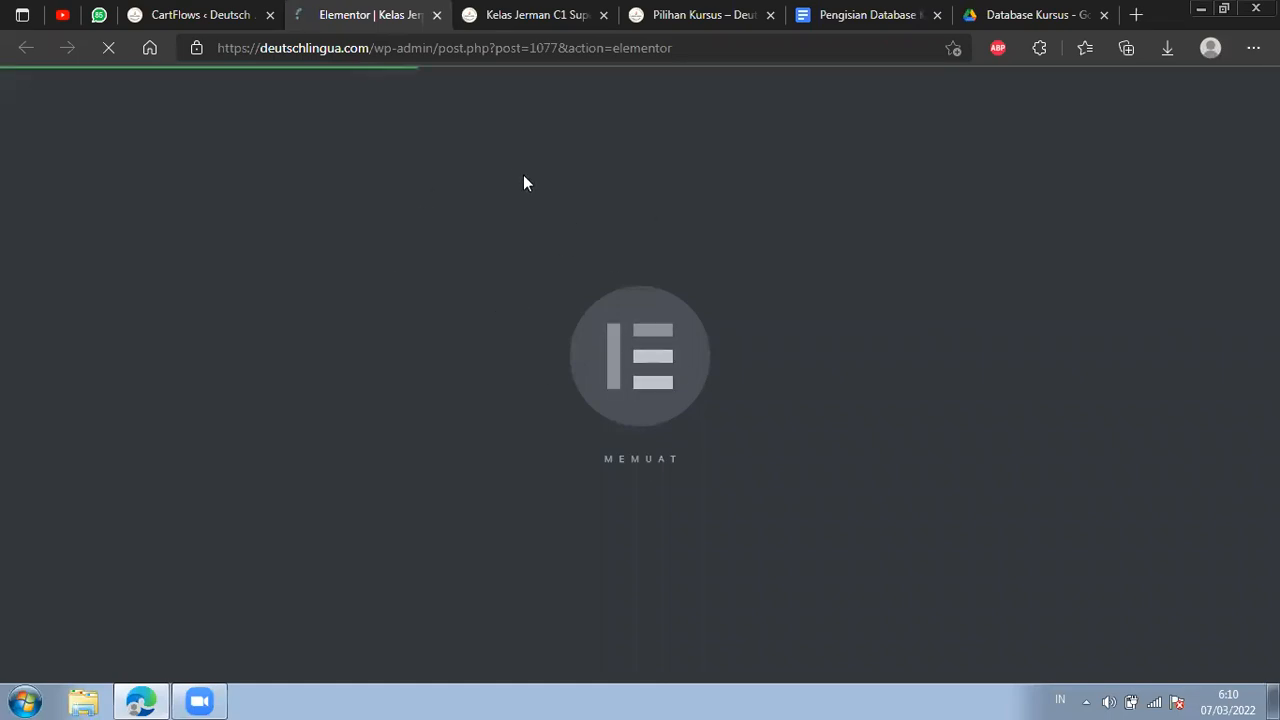
Load deutschlingua.com/kelas/jerman-c2-super-intensif/landing-12/ in the live landing page's tab and look through the page content.
left_click(534, 16)
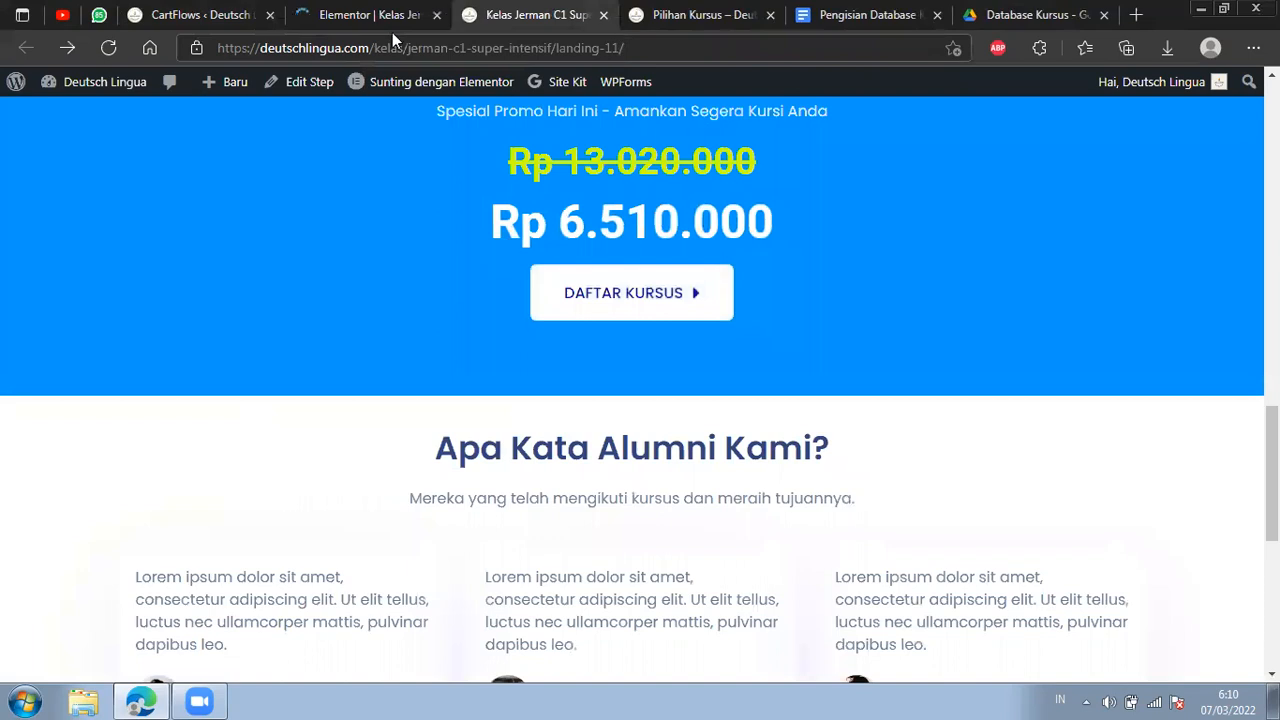
left_click(331, 8)
left_click(508, 19)
double_click(614, 47)
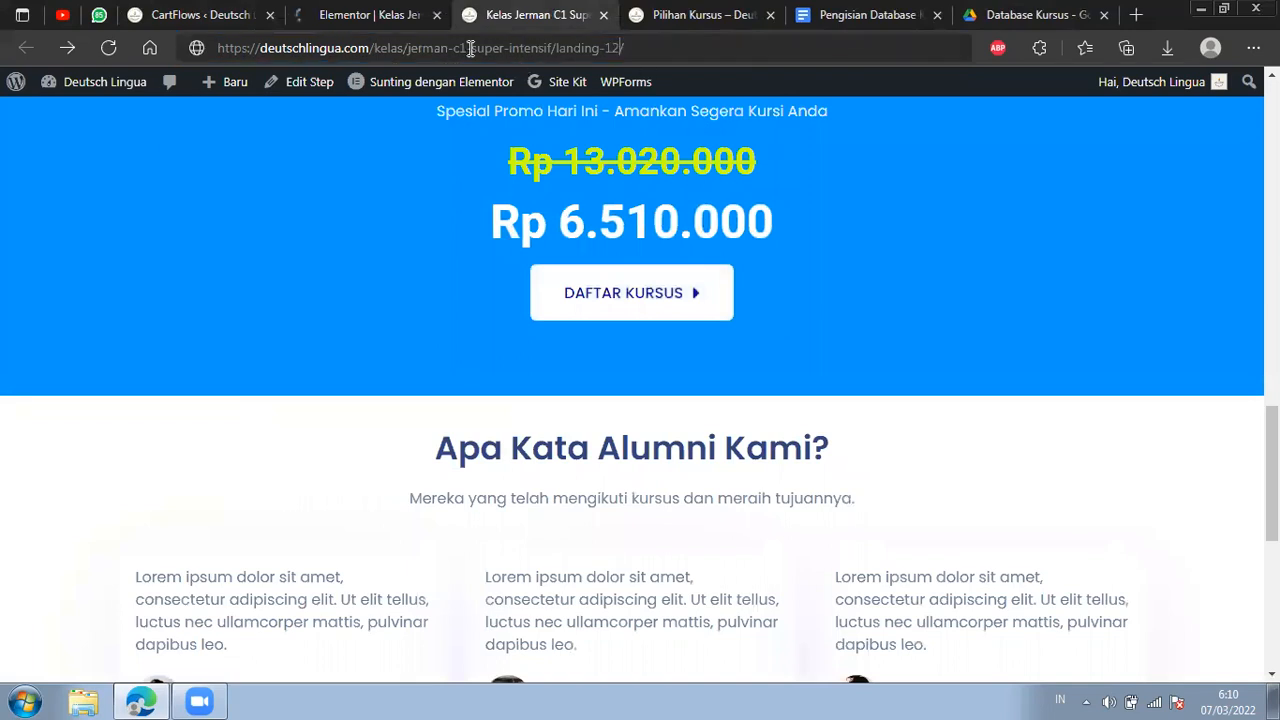
type("2")
type("2")
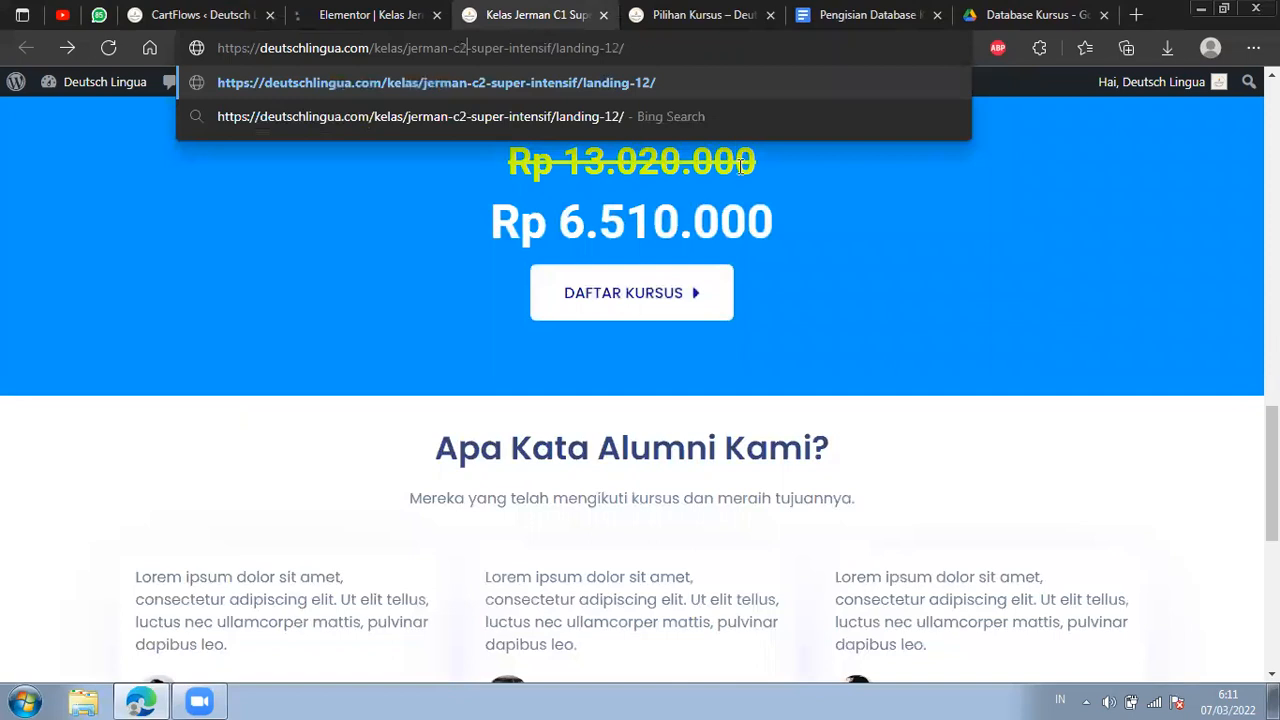
key("Return")
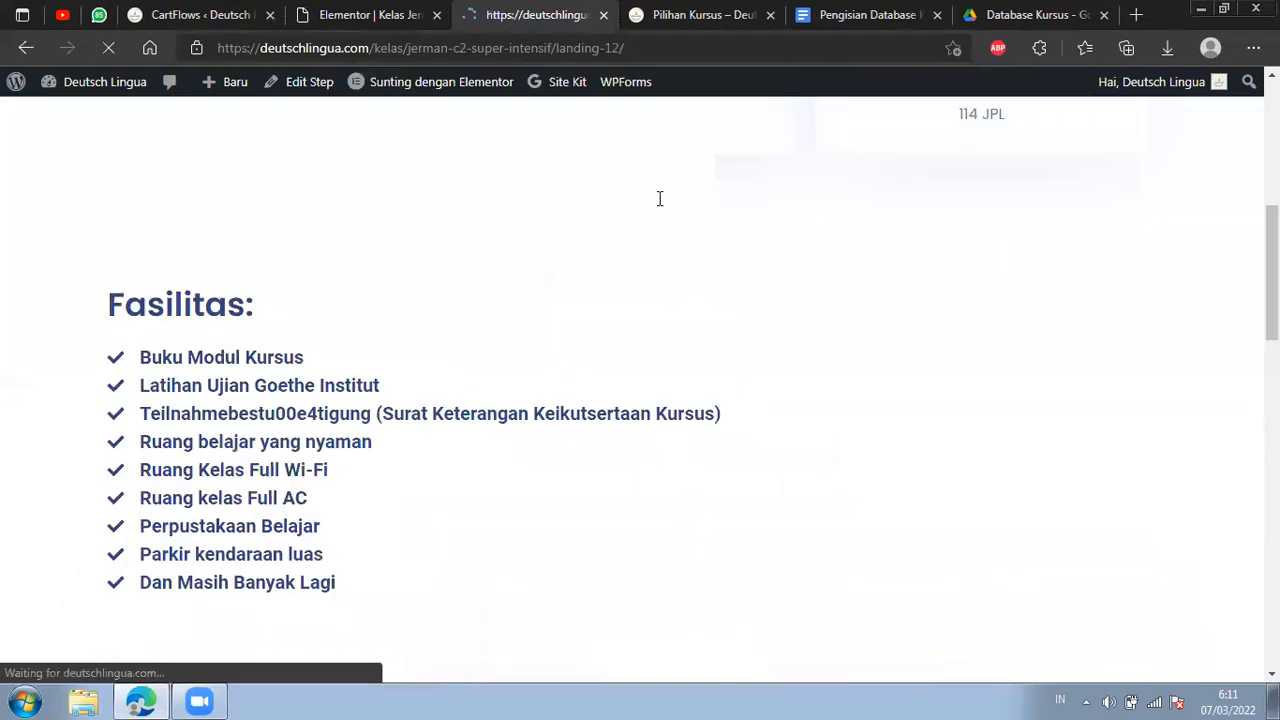
scroll(659, 198, "up", 3)
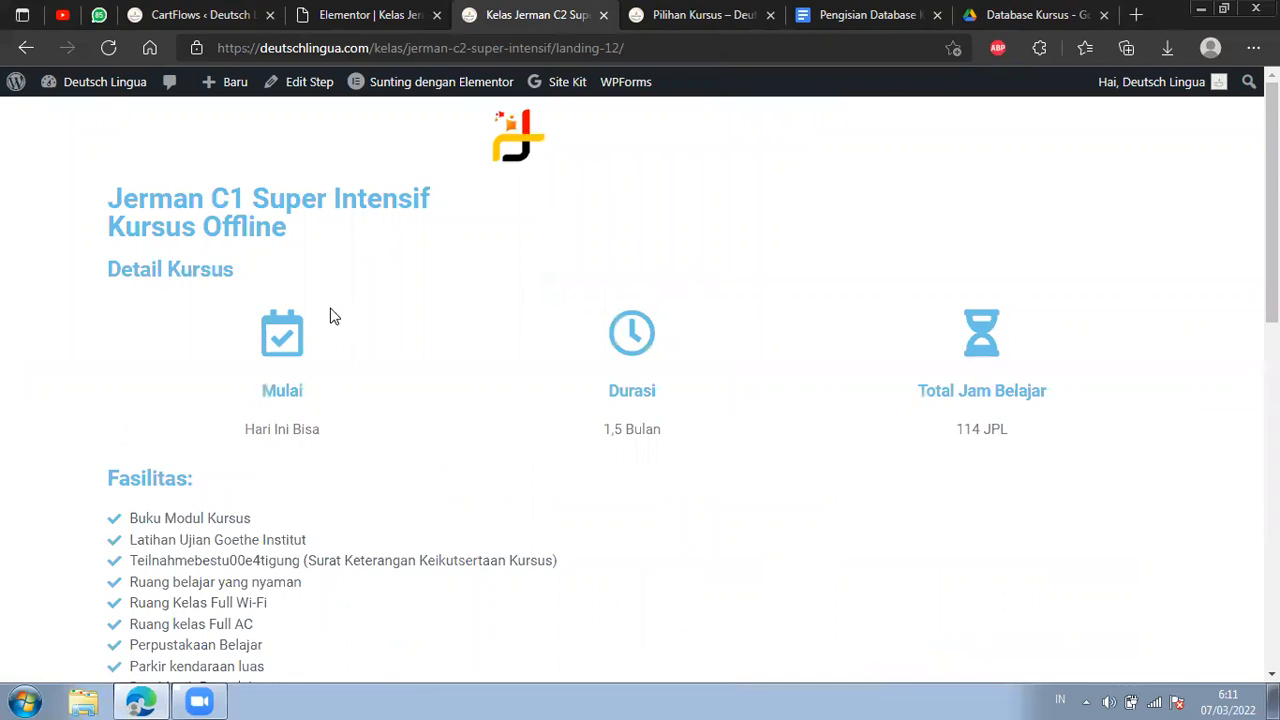
scroll(979, 375, "down", 3)
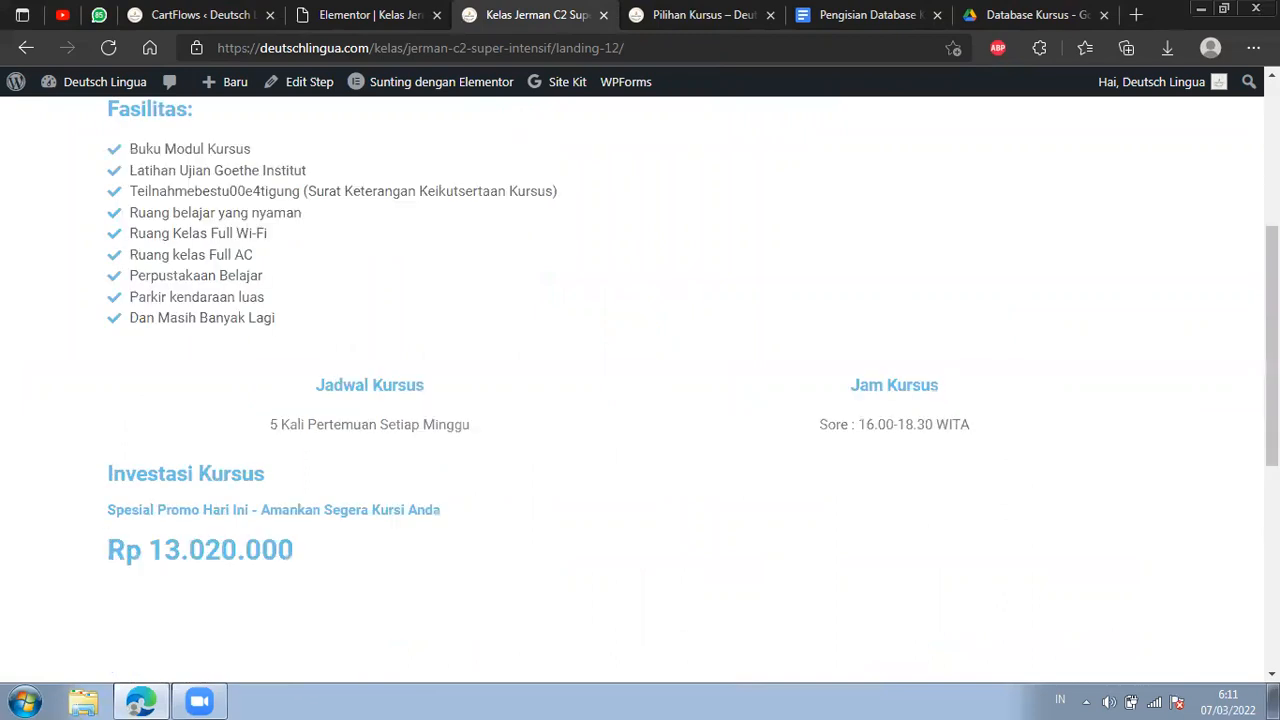
scroll(640, 390, "down", 5)
scroll(441, 302, "up", 8)
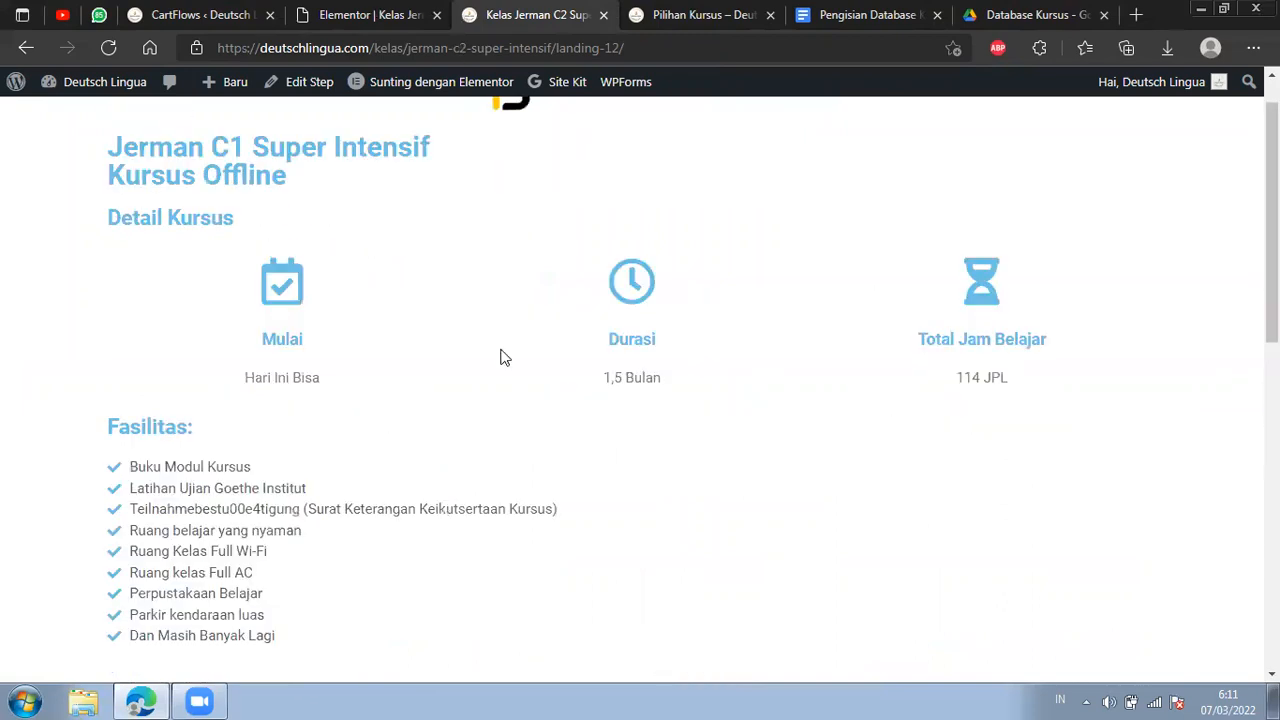
Return to the Elementor editor and change the level in the main page title to C2.
left_click(370, 15)
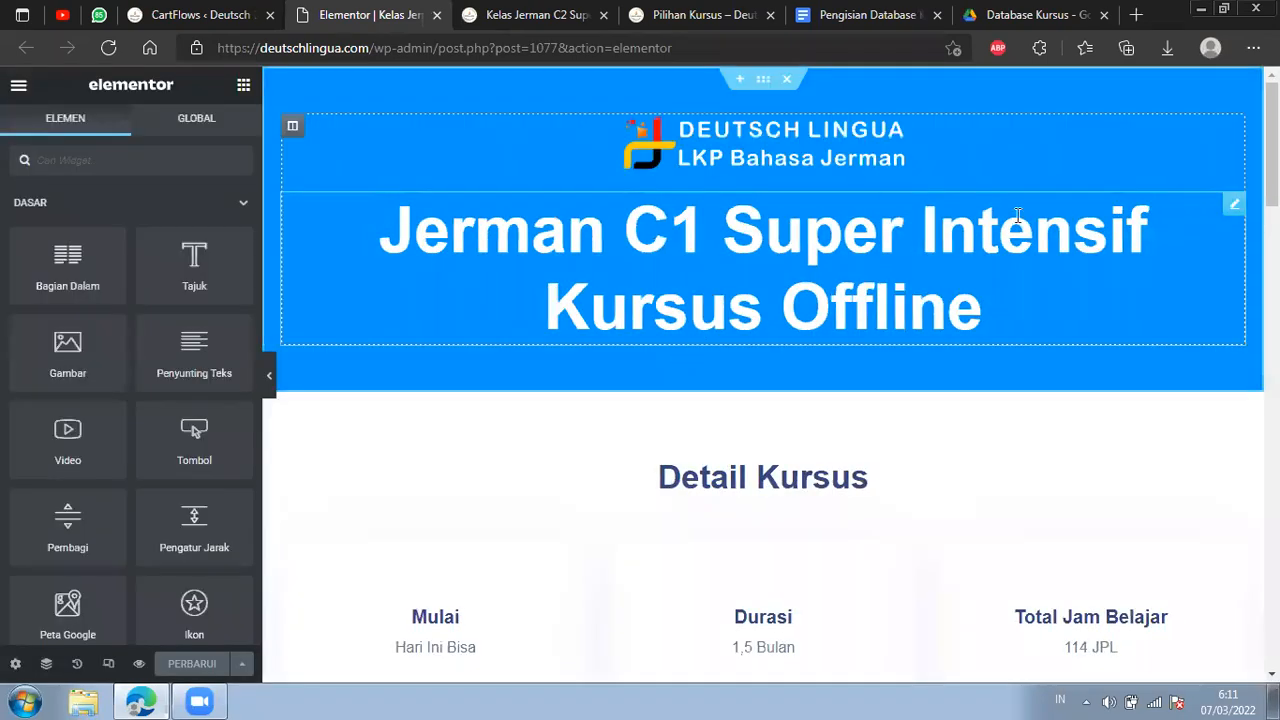
left_click(550, 210)
left_click(78, 247)
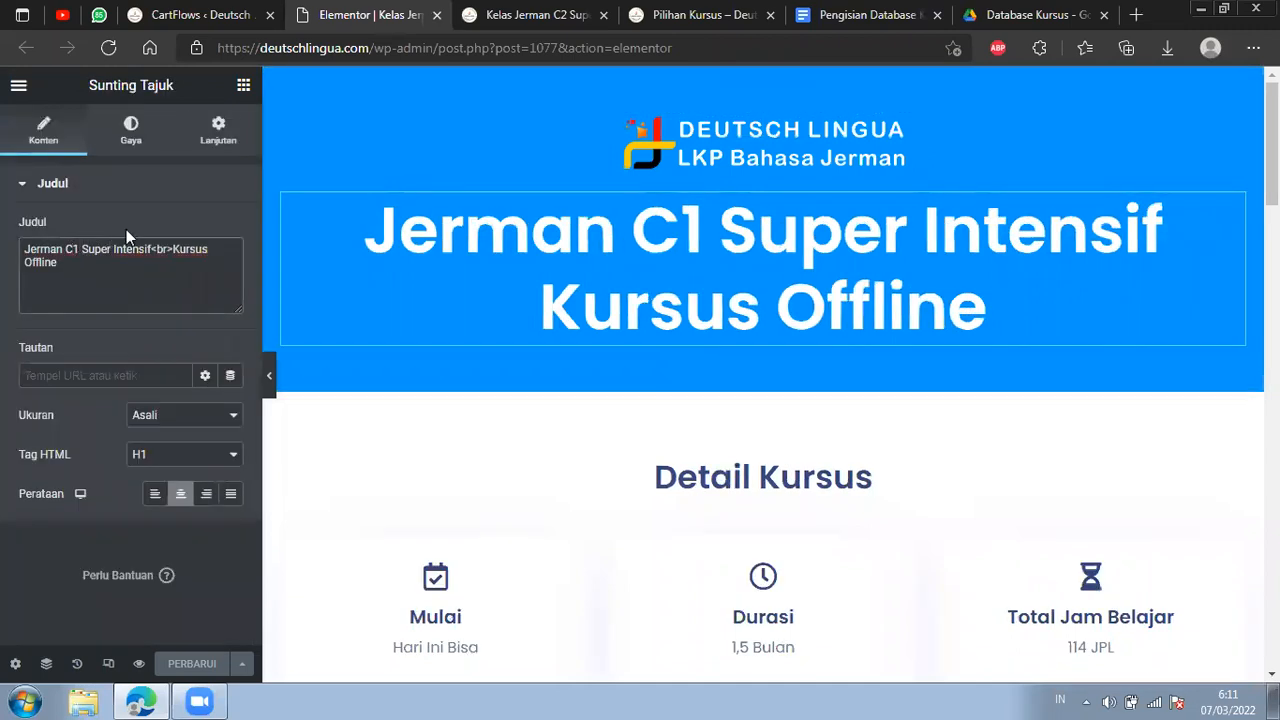
key("Delete")
type("2")
Open the Durasi box and compare its duration with the Level C2 Kelas Super Intensif row in the Pengisian Database Kursus document.
scroll(790, 290, "down", 2)
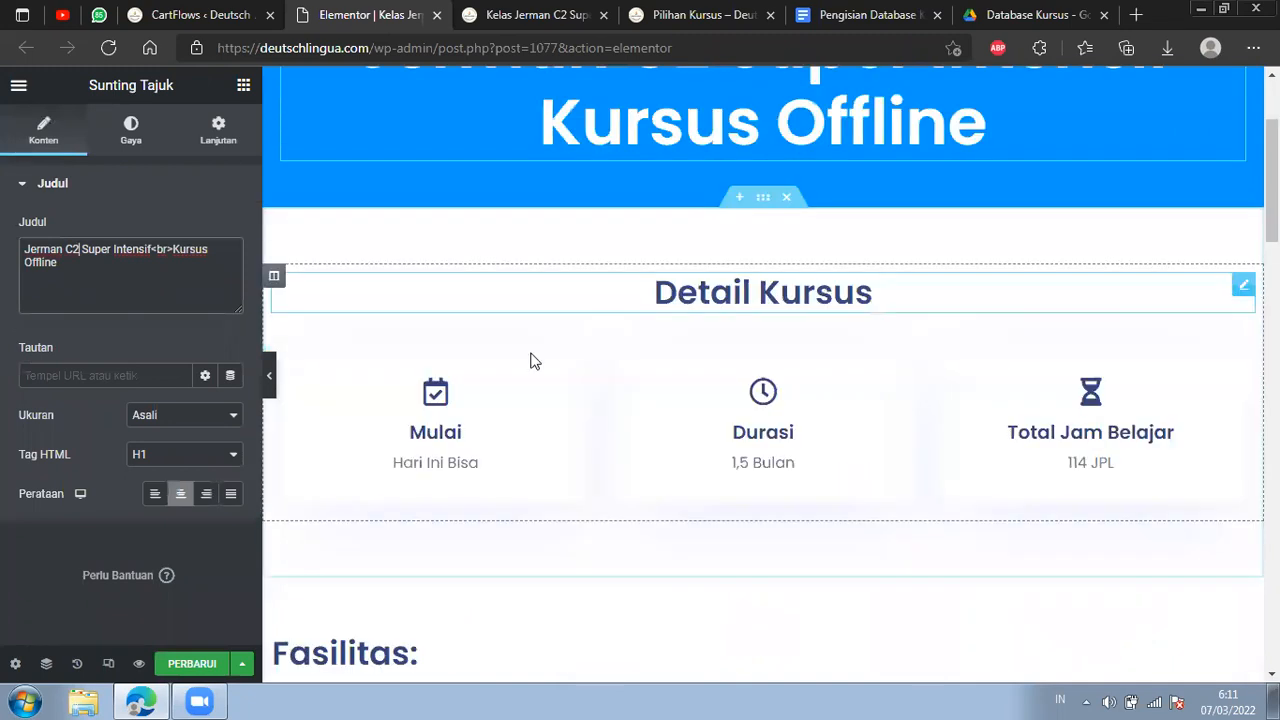
scroll(531, 360, "down", 1)
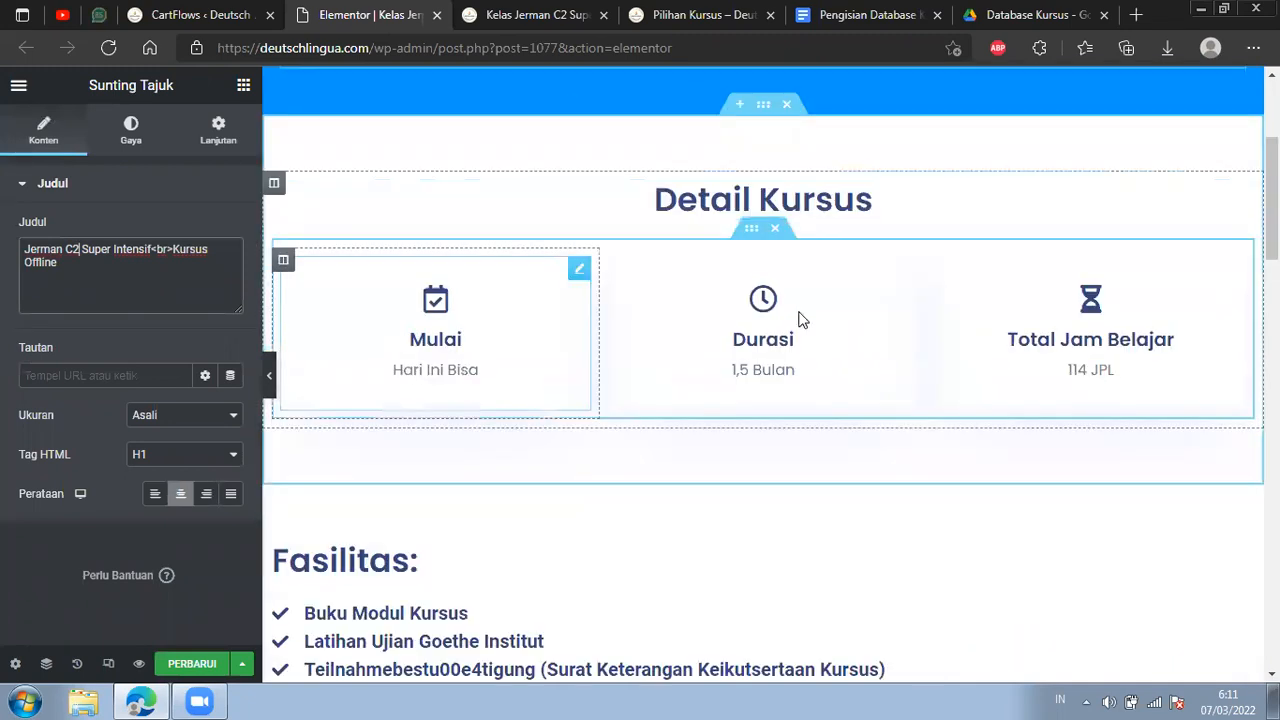
left_click(900, 281)
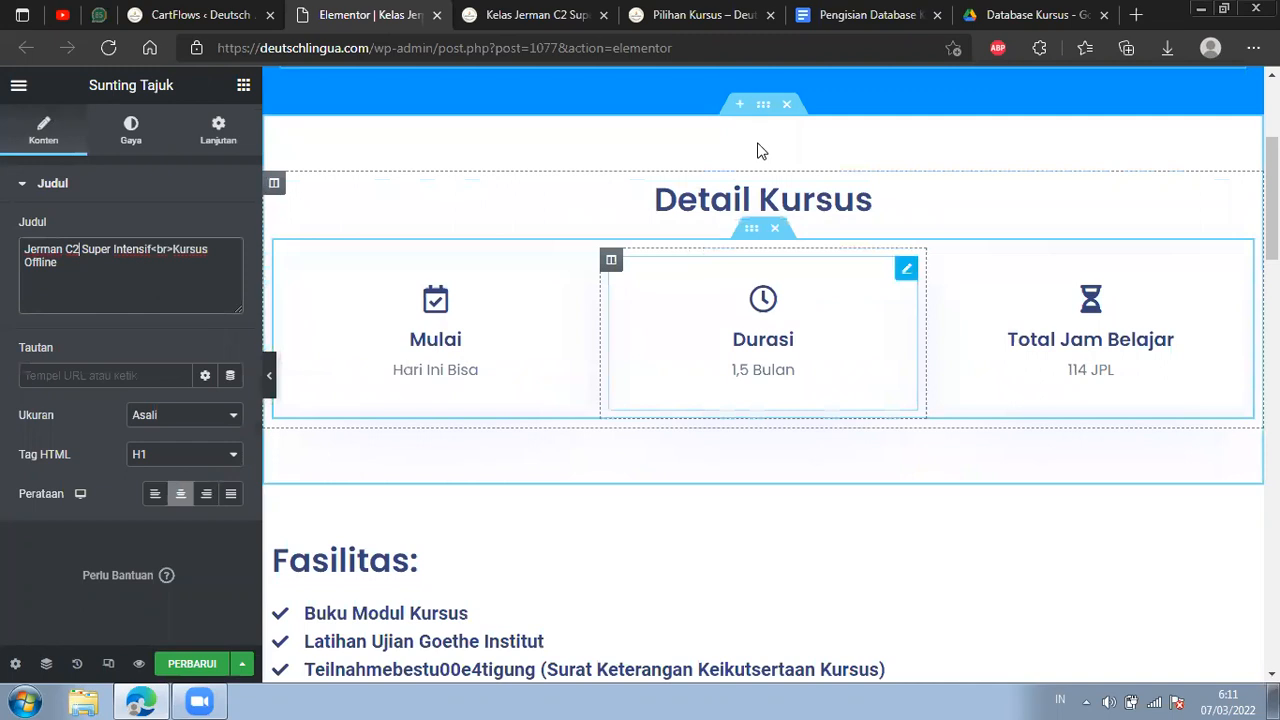
left_click_drag(866, 4, 548, 4)
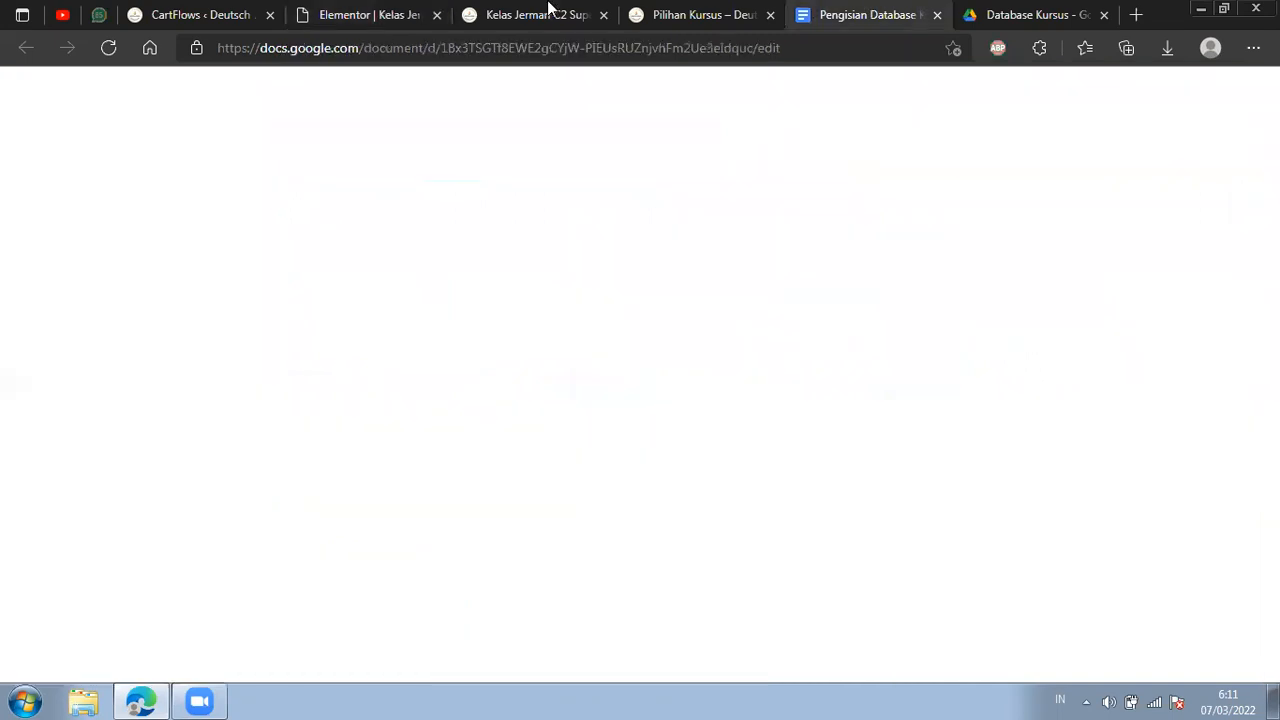
scroll(747, 298, "down", 5)
left_click_drag(1219, 280, 1222, 387)
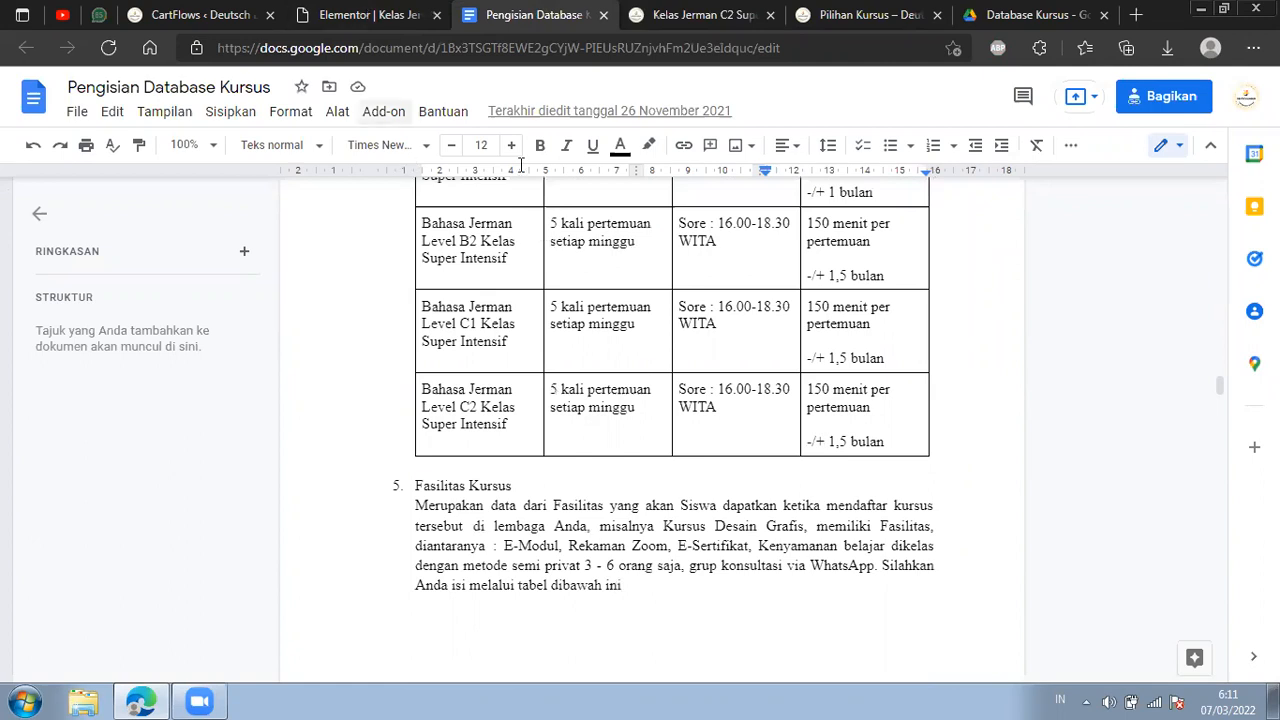
key("ctrl+shift+Tab")
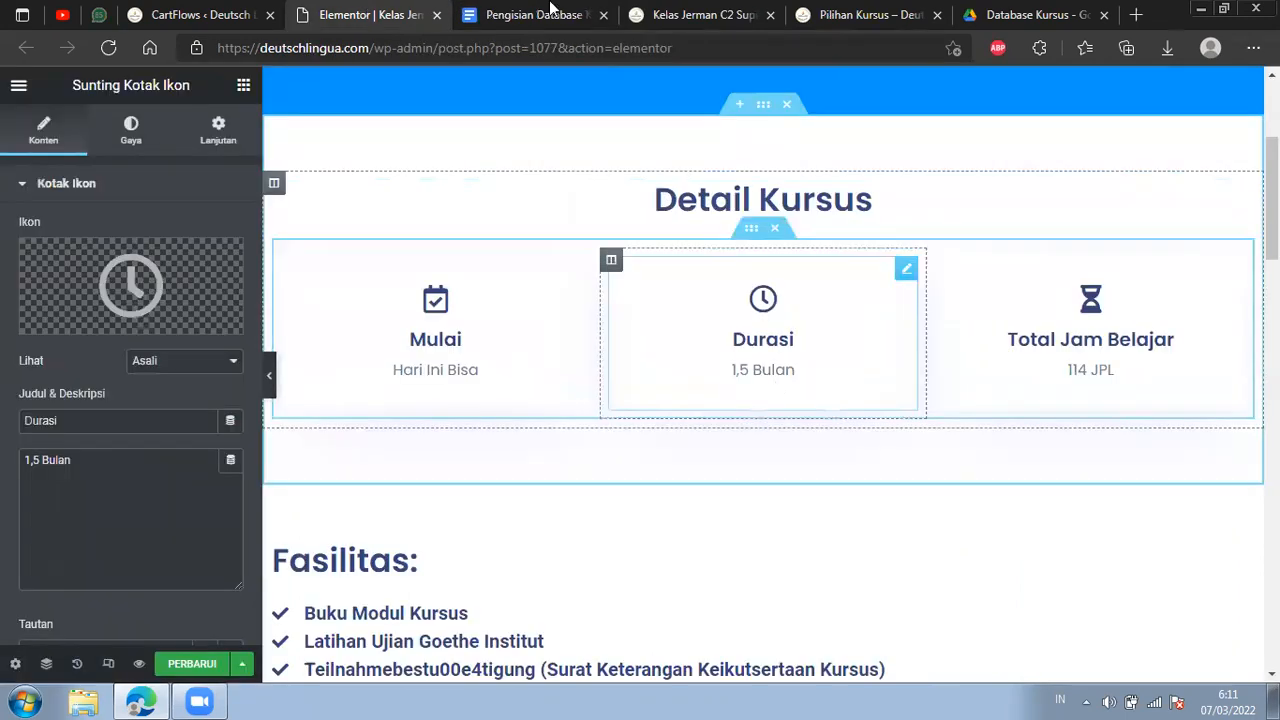
key("ctrl+Tab")
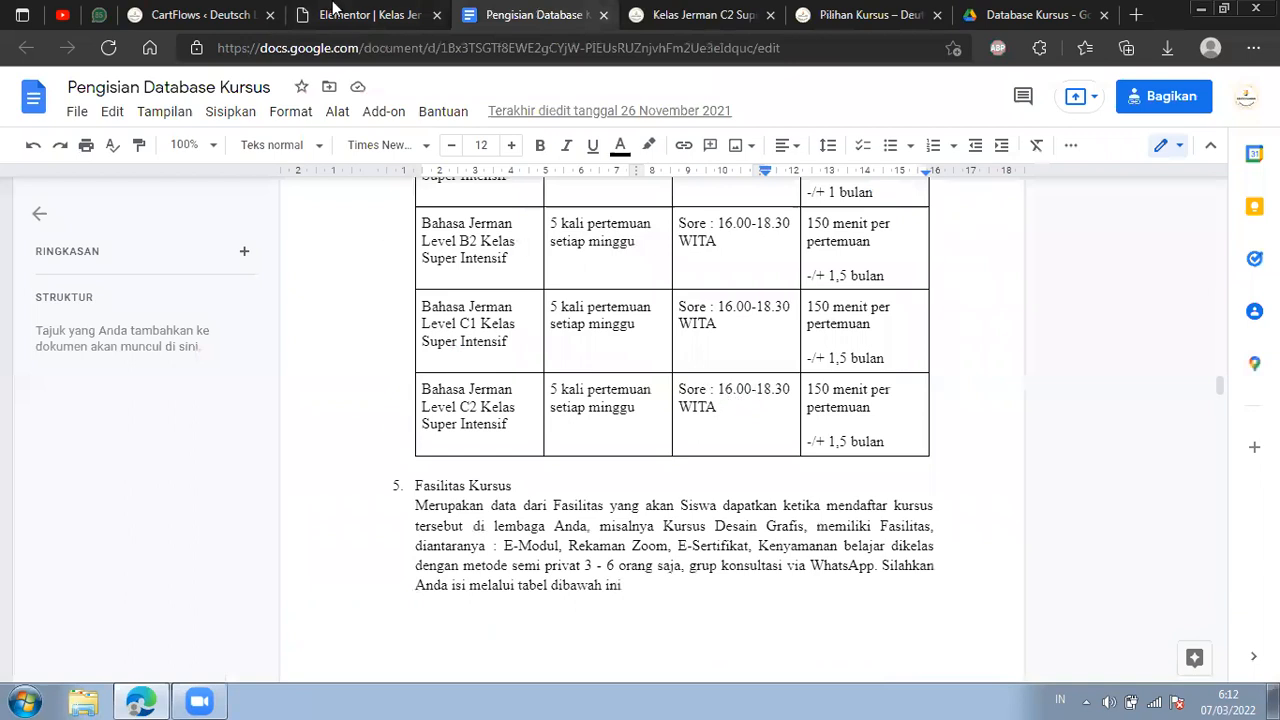
Review the landing page's schedule and total study hours, and compare the hours with the Level C2 Super Intensif JPL row in Pengisian Database Kursus.
key("ctrl+shift+Tab")
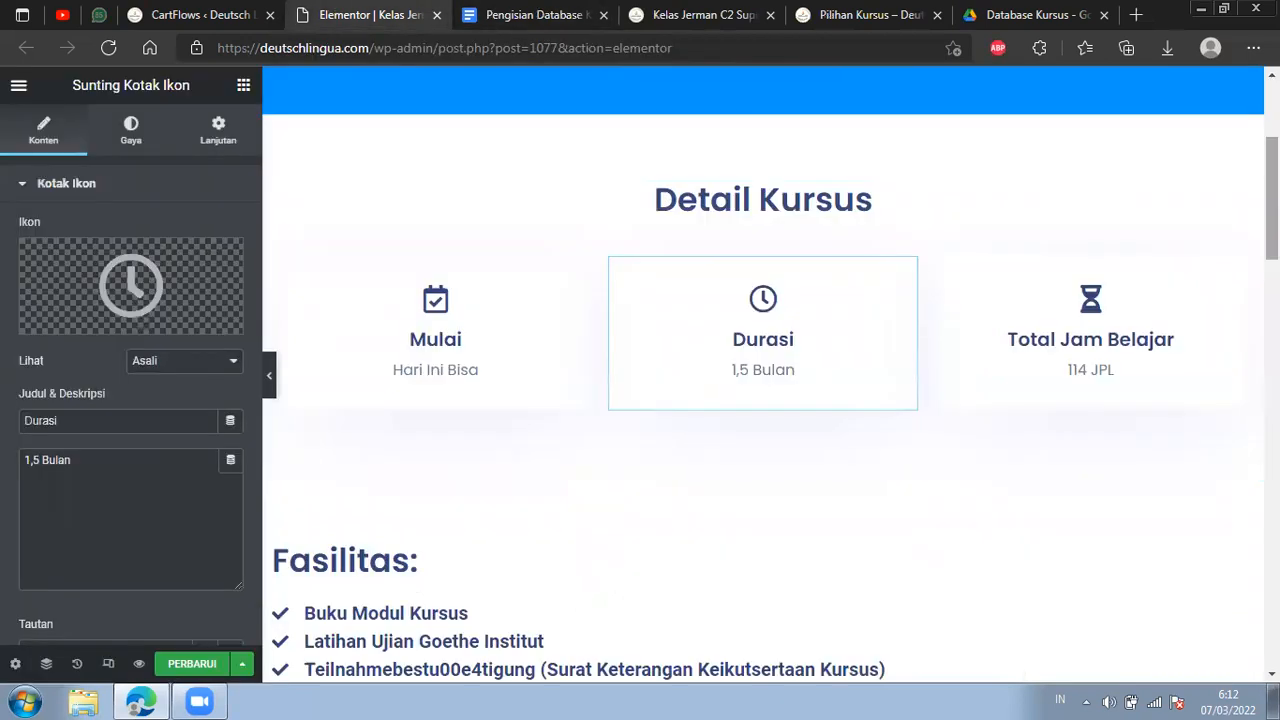
scroll(763, 375, "down", 10)
scroll(763, 375, "up", 5)
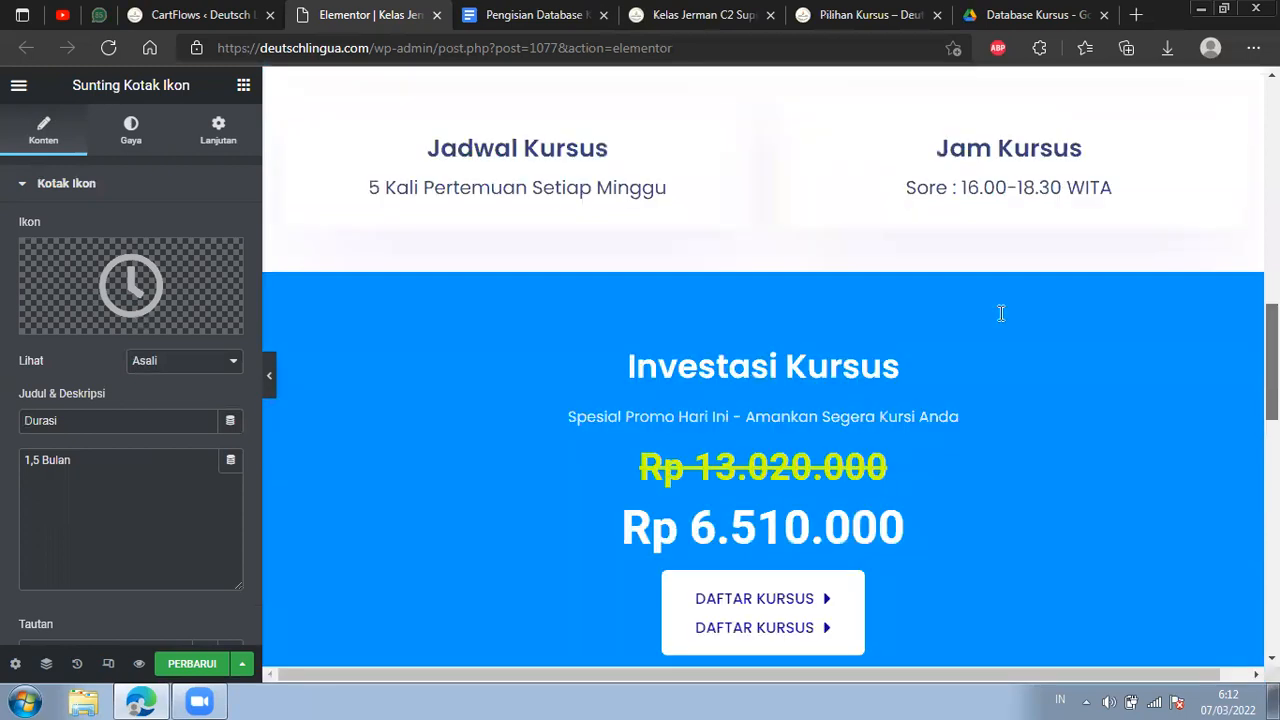
scroll(1000, 313, "up", 1)
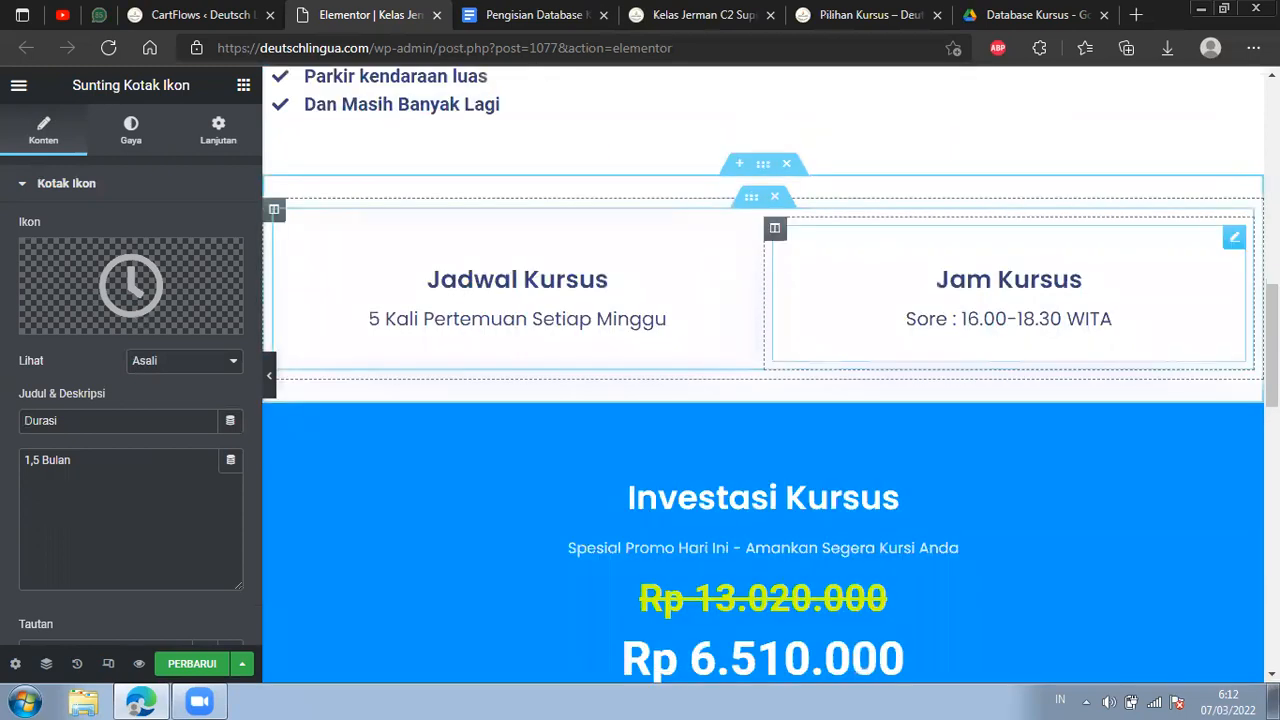
scroll(1124, 278, "up", 4)
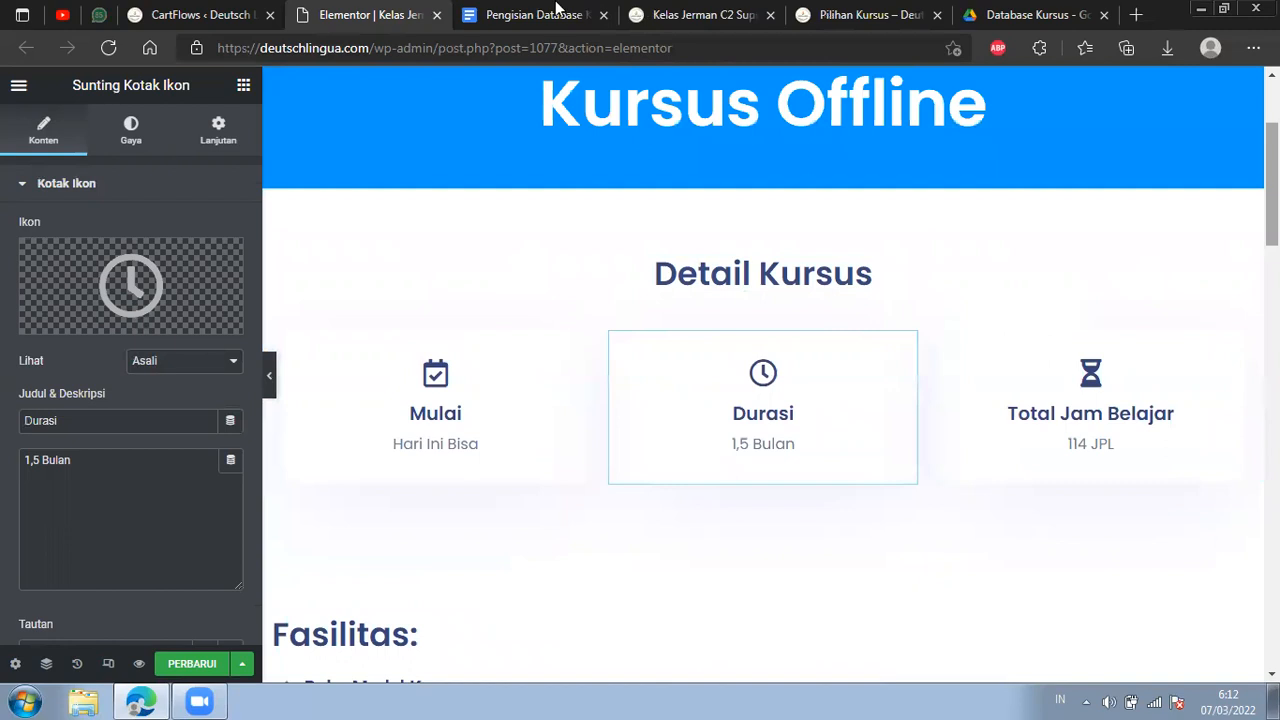
left_click(553, 10)
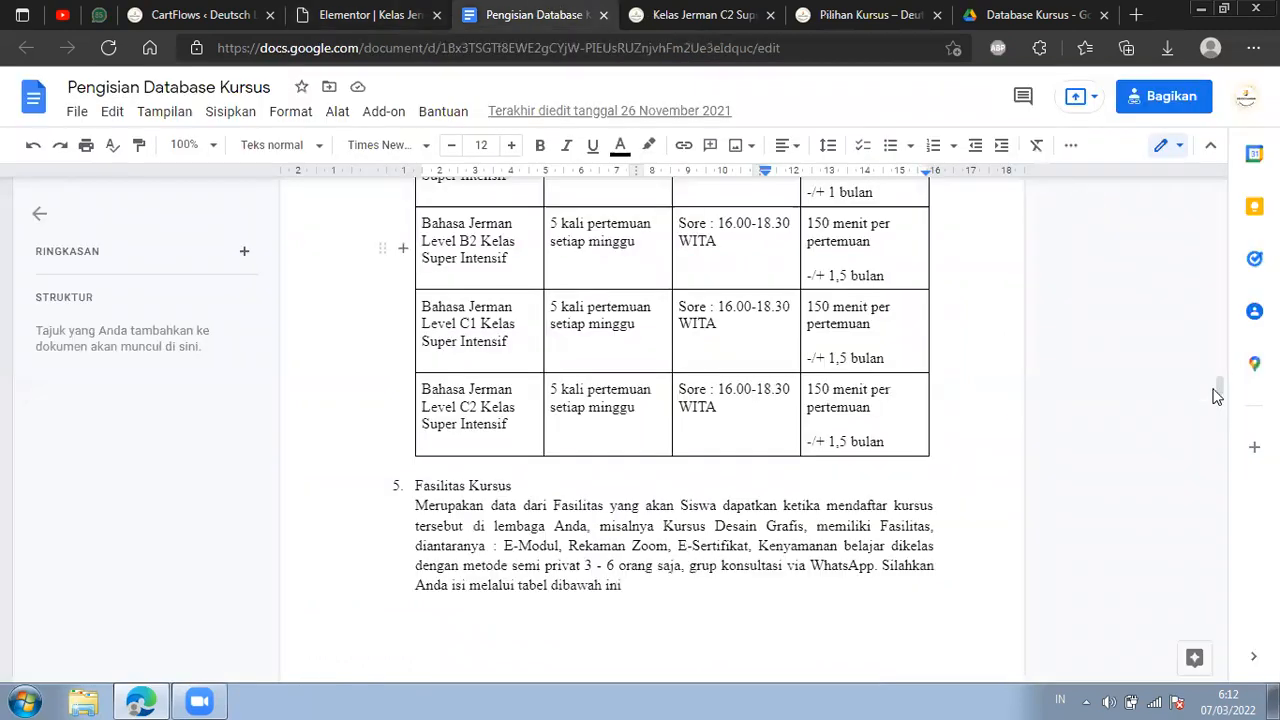
scroll(1205, 320, "up", 1)
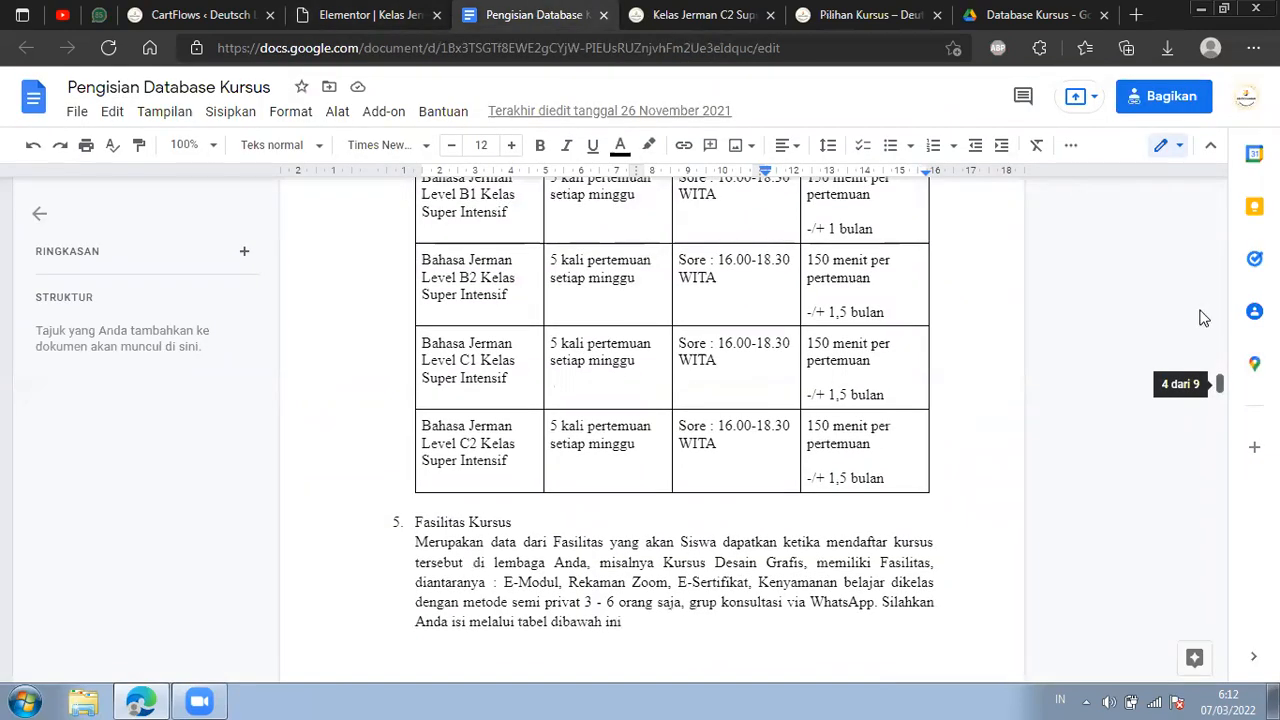
scroll(1204, 318, "up", 7)
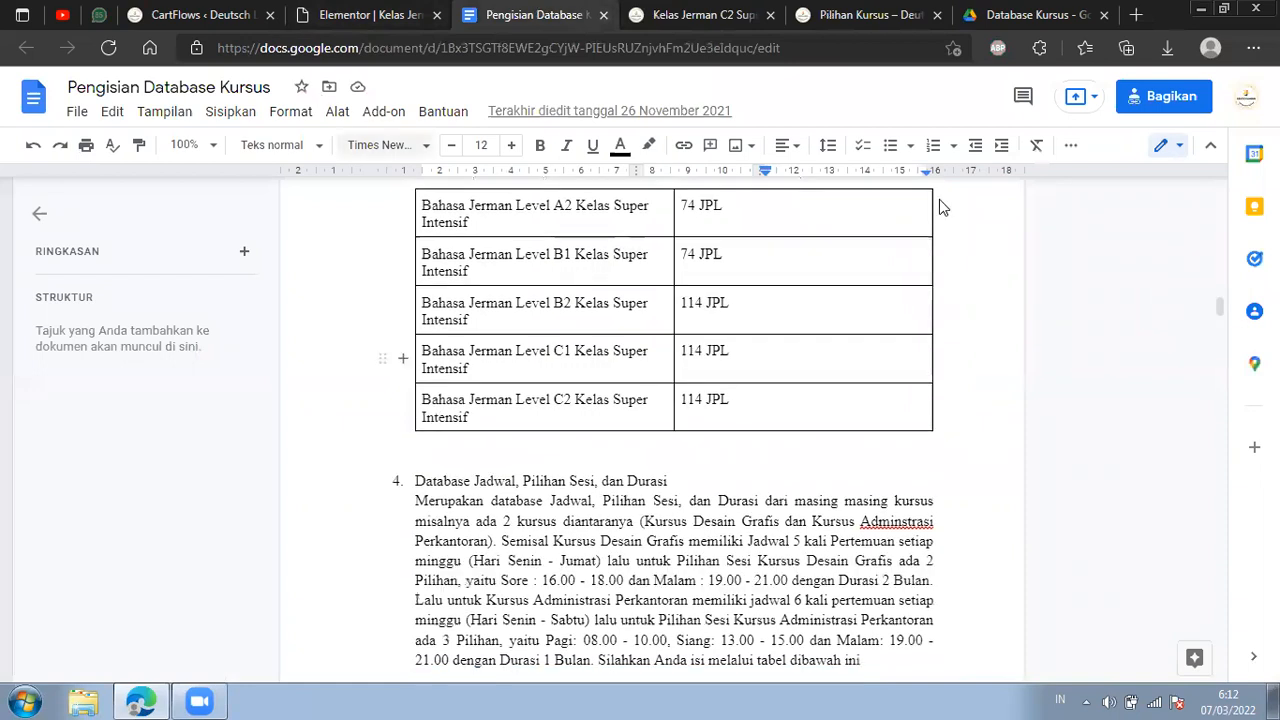
Check the landing page's Fasilitas section, and find the Level C2 Kelas Super Intensive row in the document's Fasilitas Kursus table.
key("ctrl+shift+Tab")
scroll(577, 440, "down", 3)
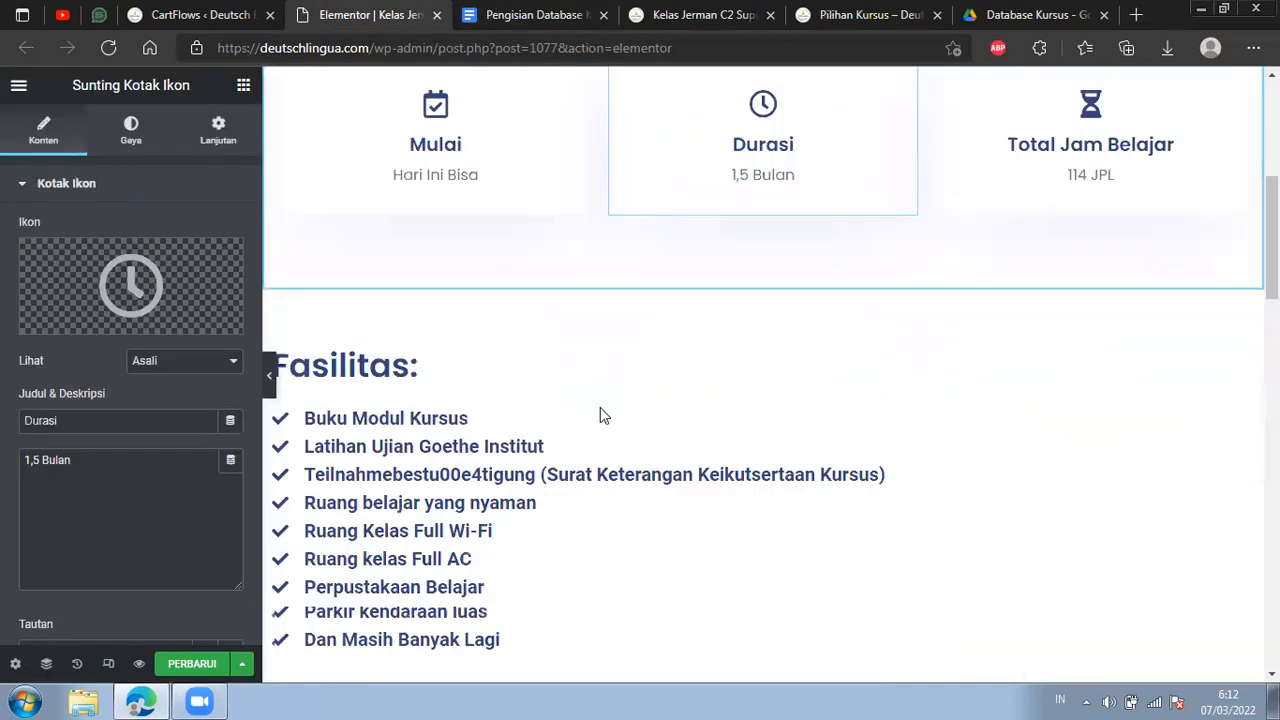
scroll(600, 414, "down", 1)
key("ctrl+Tab")
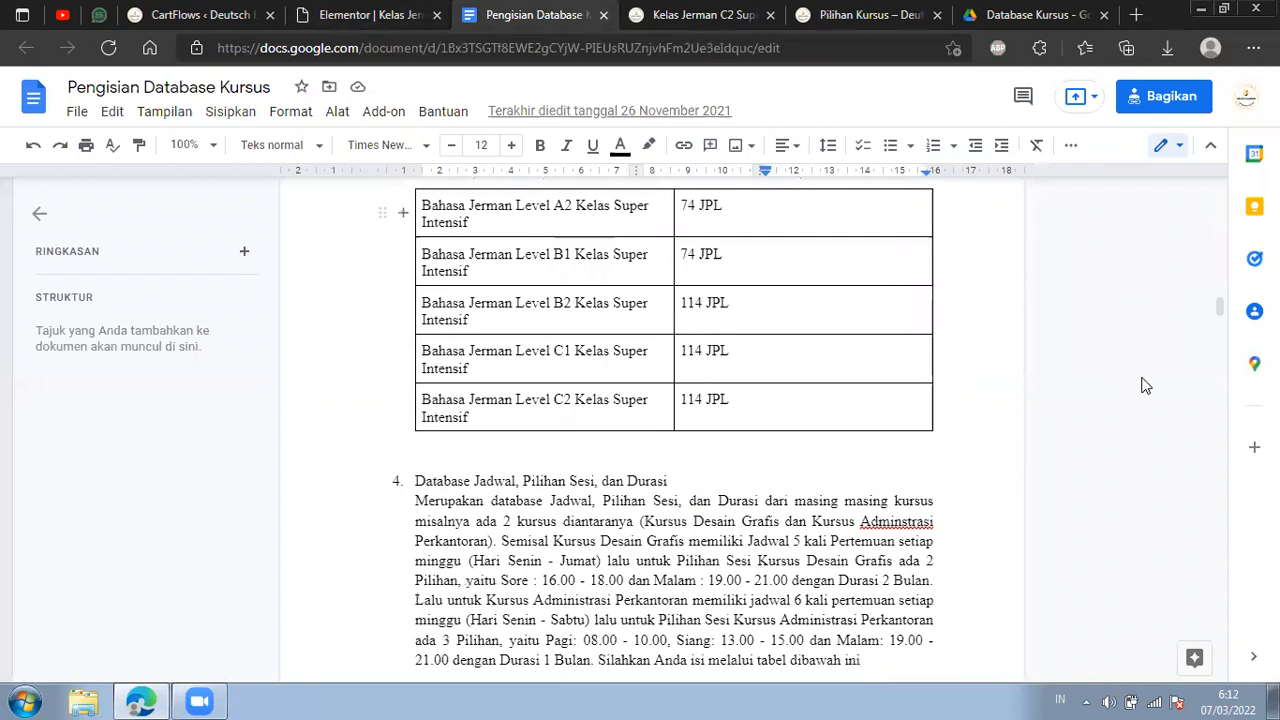
scroll(1134, 380, "down", 5)
scroll(1214, 408, "down", 10)
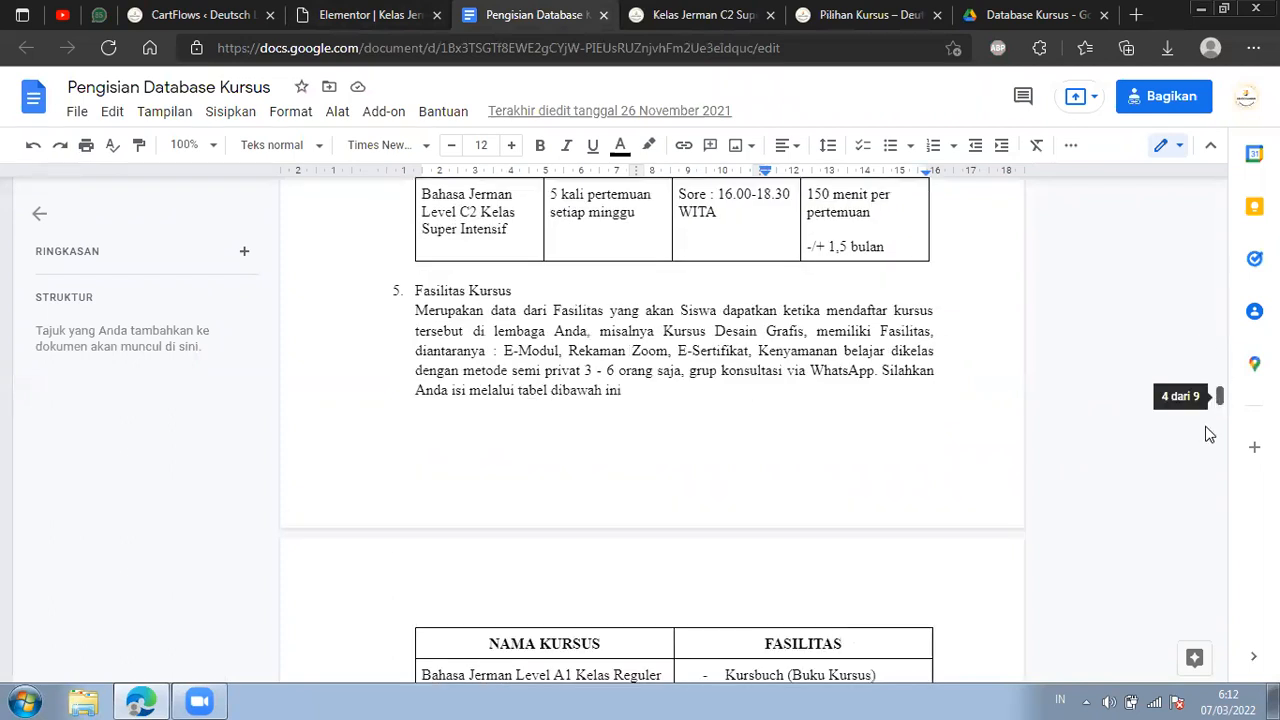
scroll(1209, 440, "down", 6)
scroll(1209, 490, "down", 7)
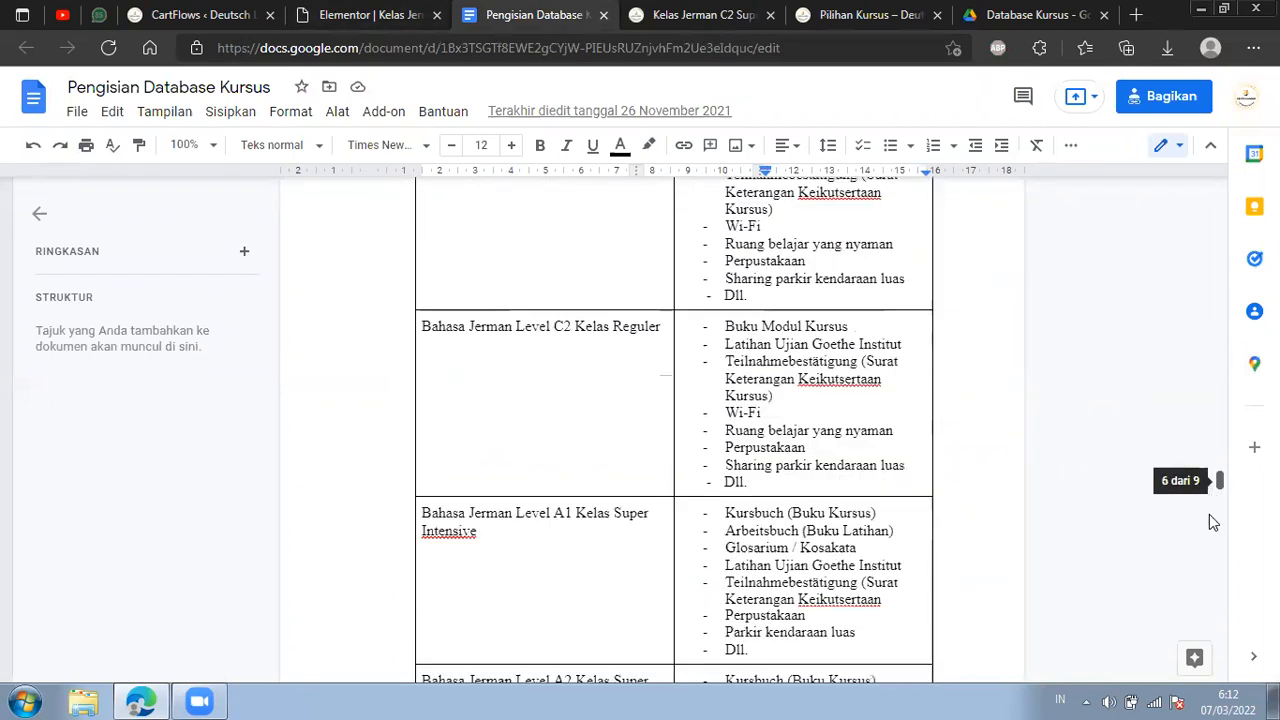
scroll(1209, 522, "down", 5)
scroll(1209, 551, "down", 7)
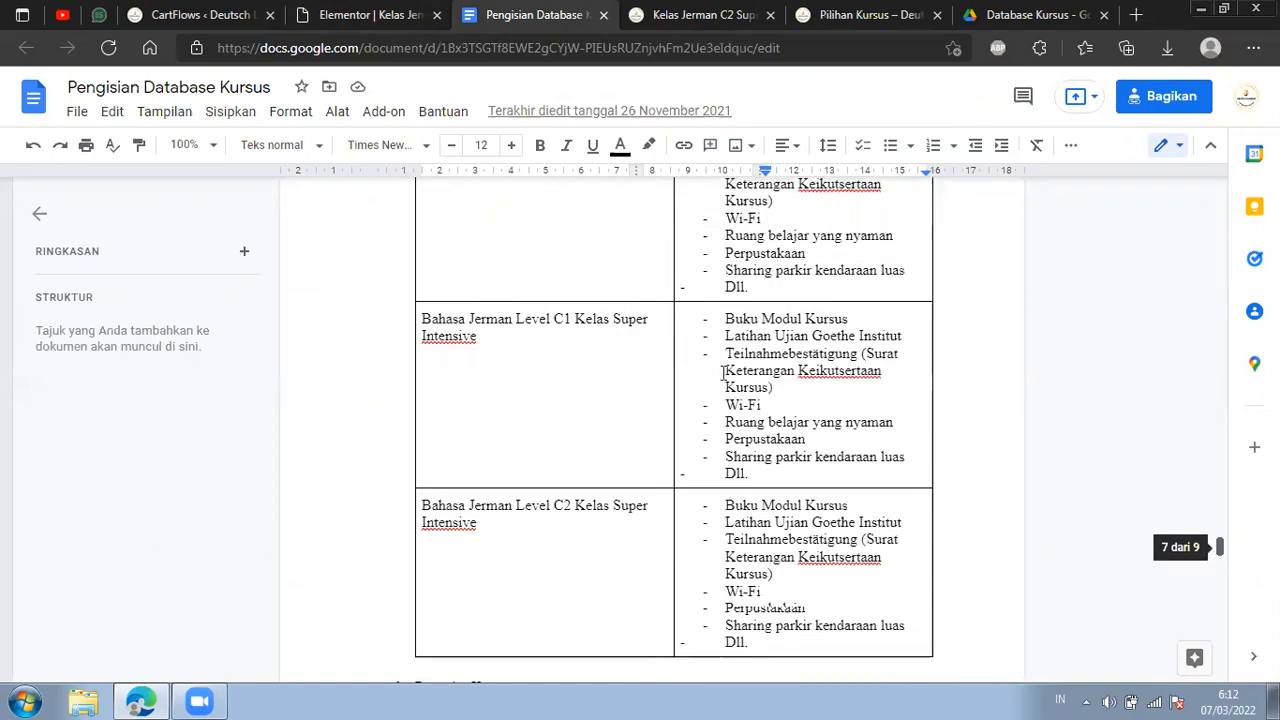
scroll(1209, 551, "down", 3)
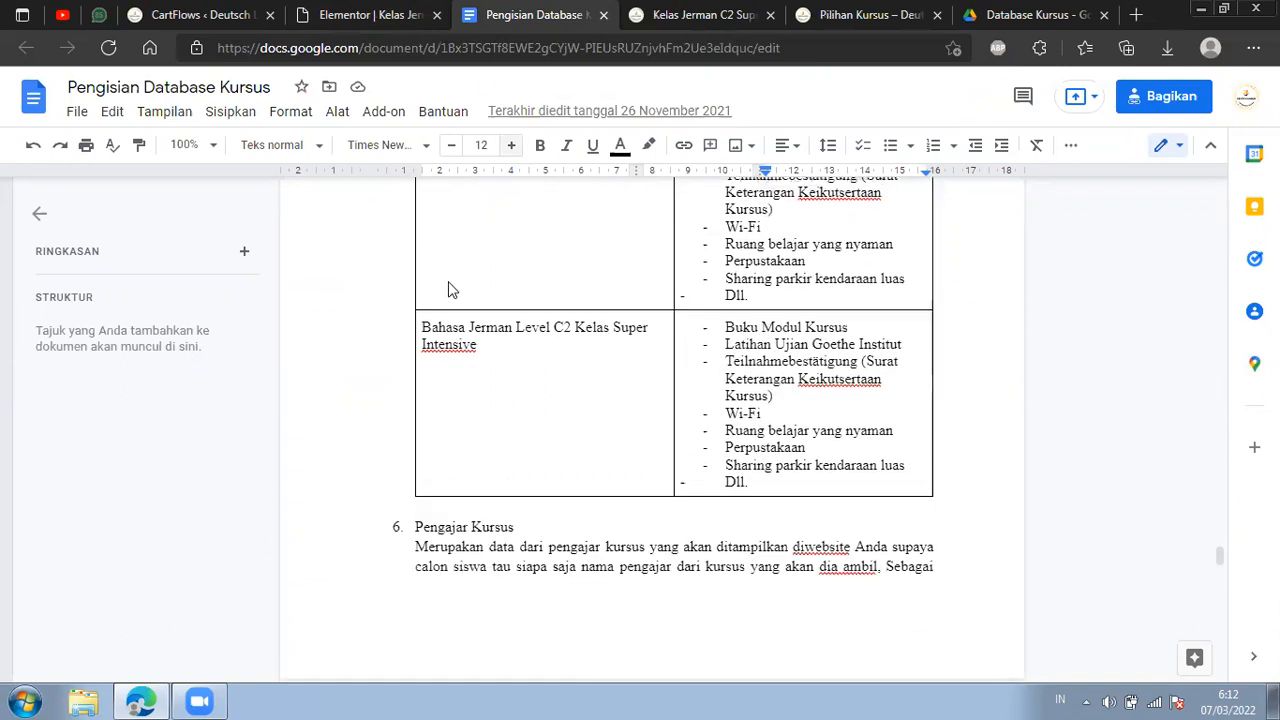
Compare the landing page's Fasilitas items with the document's C2 entries, including the Teilnahmebestätigung (Surat Keterangan Keikutsertaan Kursus) item.
key("ctrl+shift+Tab")
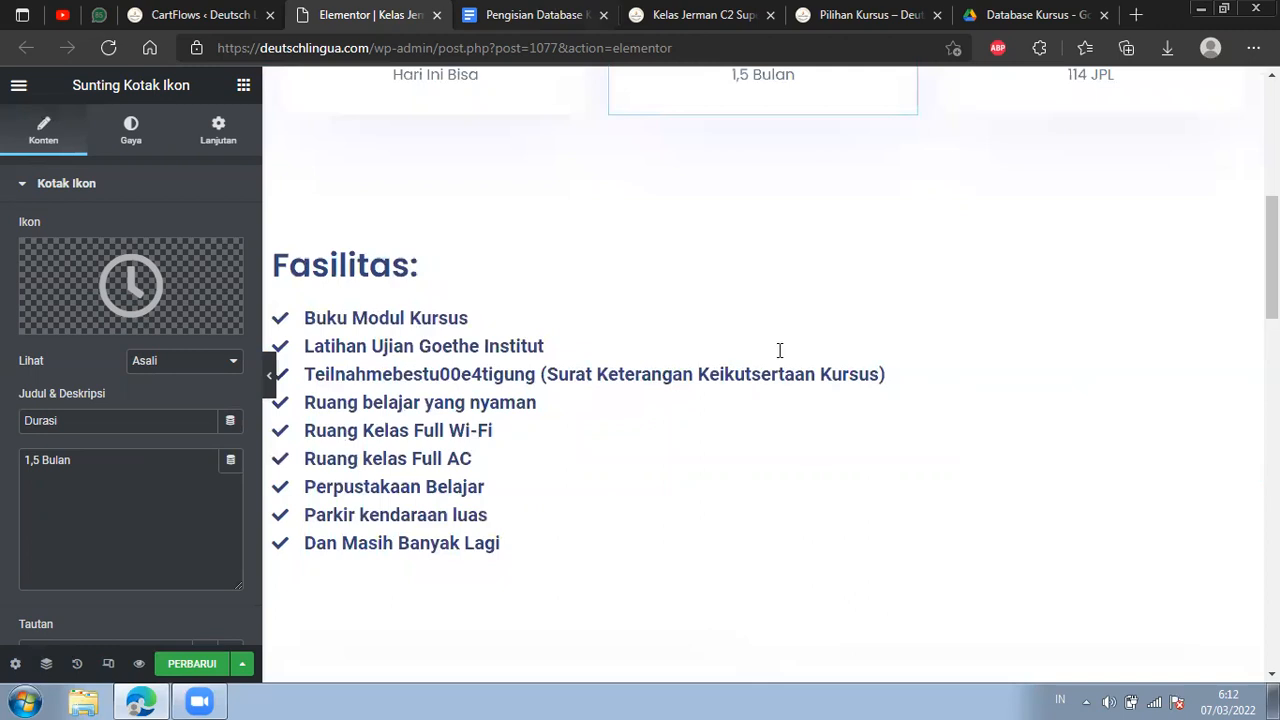
key("ctrl+Tab")
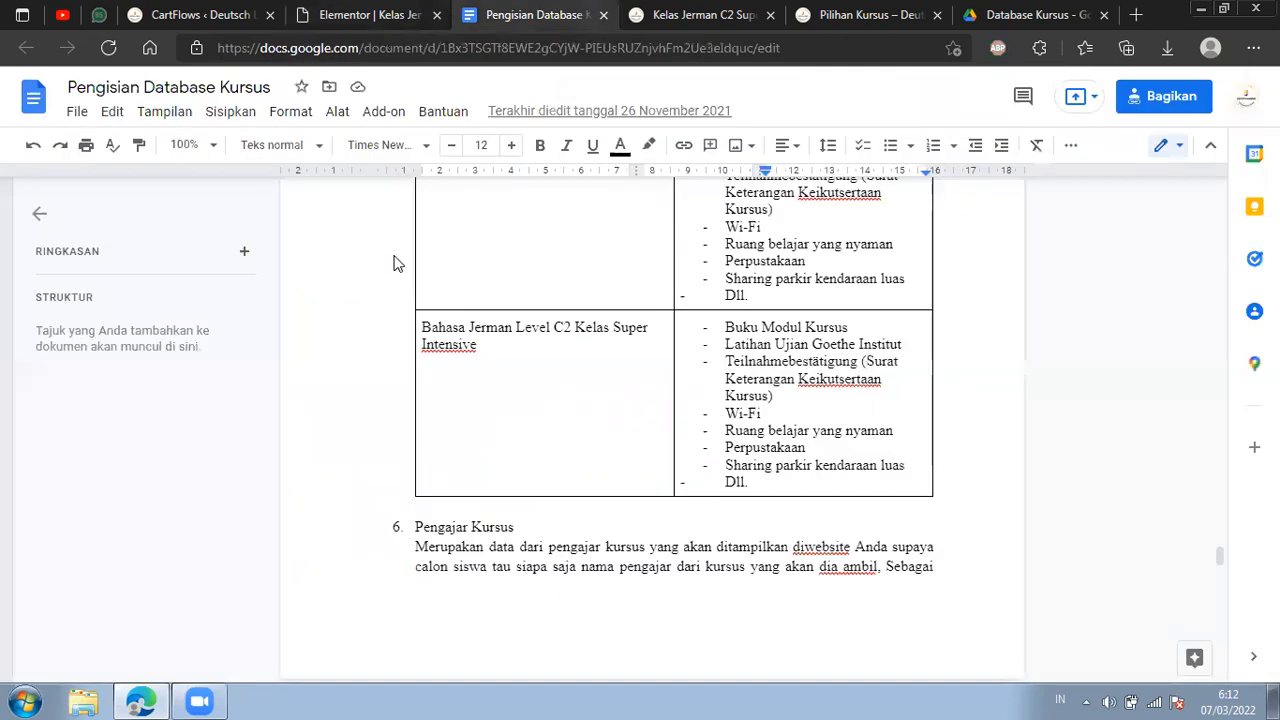
key("ctrl+shift+Tab")
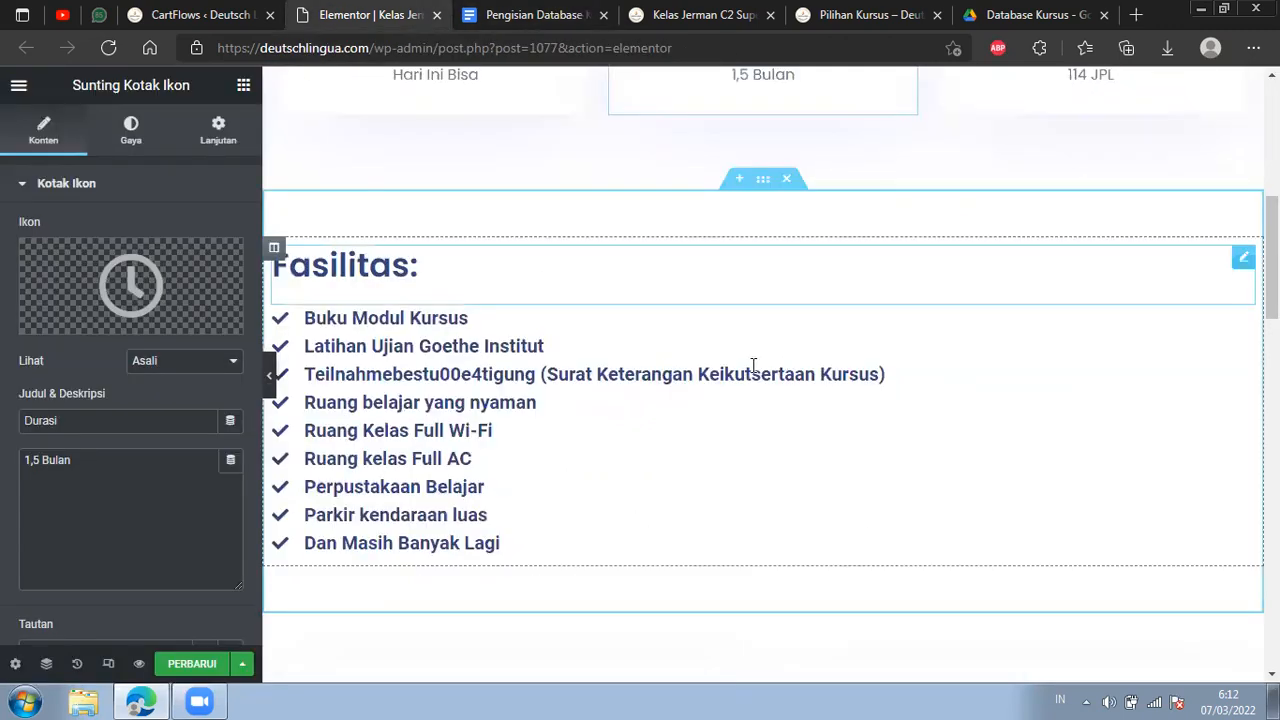
key("ctrl+Tab")
left_click_drag(838, 360, 725, 361)
left_click_drag(857, 361, 882, 380)
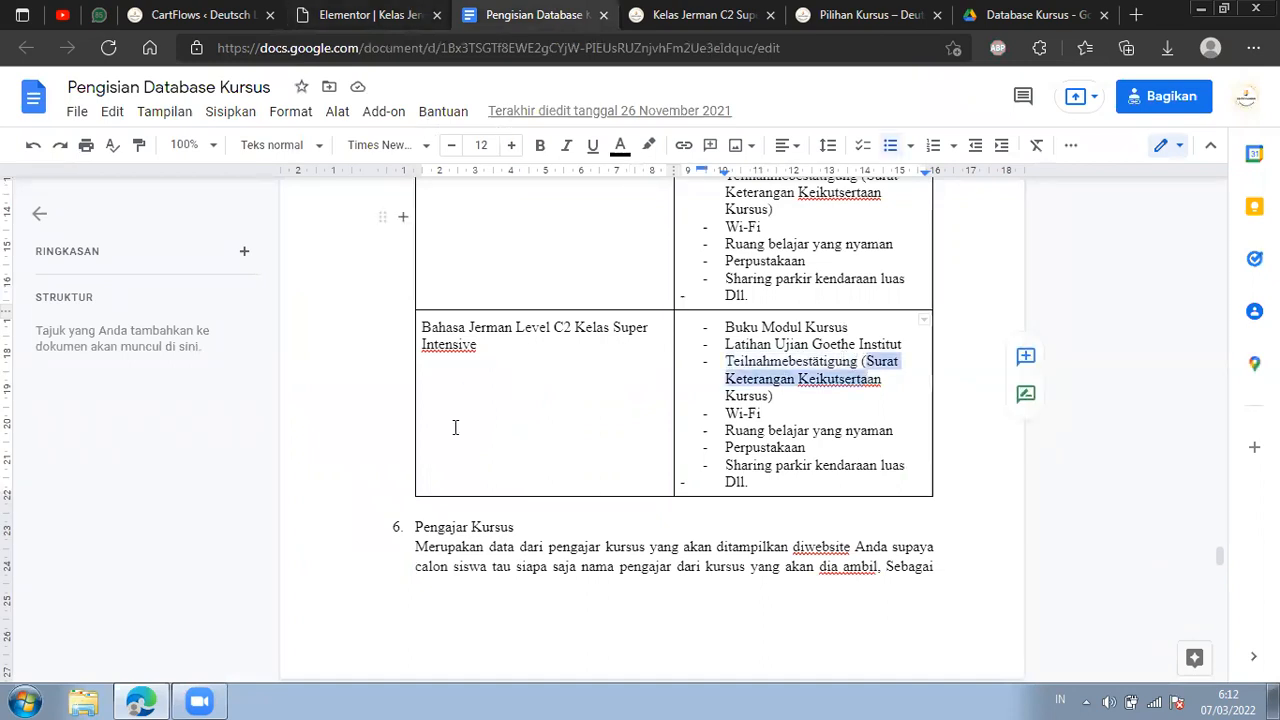
left_click(372, 16)
left_click(548, 24)
left_click(362, 14)
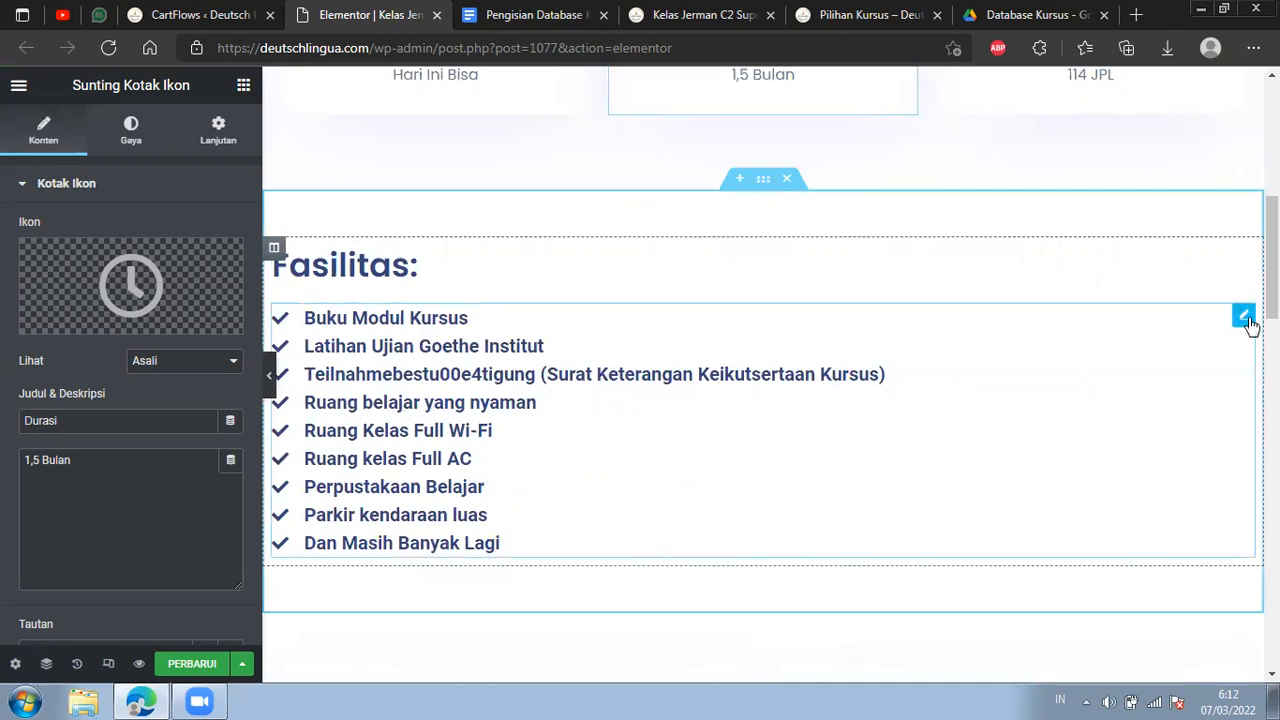
Open the Fasilitas icon list for editing, move Buku Modul Kursus below Latihan Ujian Goethe Institut, and return it to first place.
left_click(1243, 320)
left_click(93, 296)
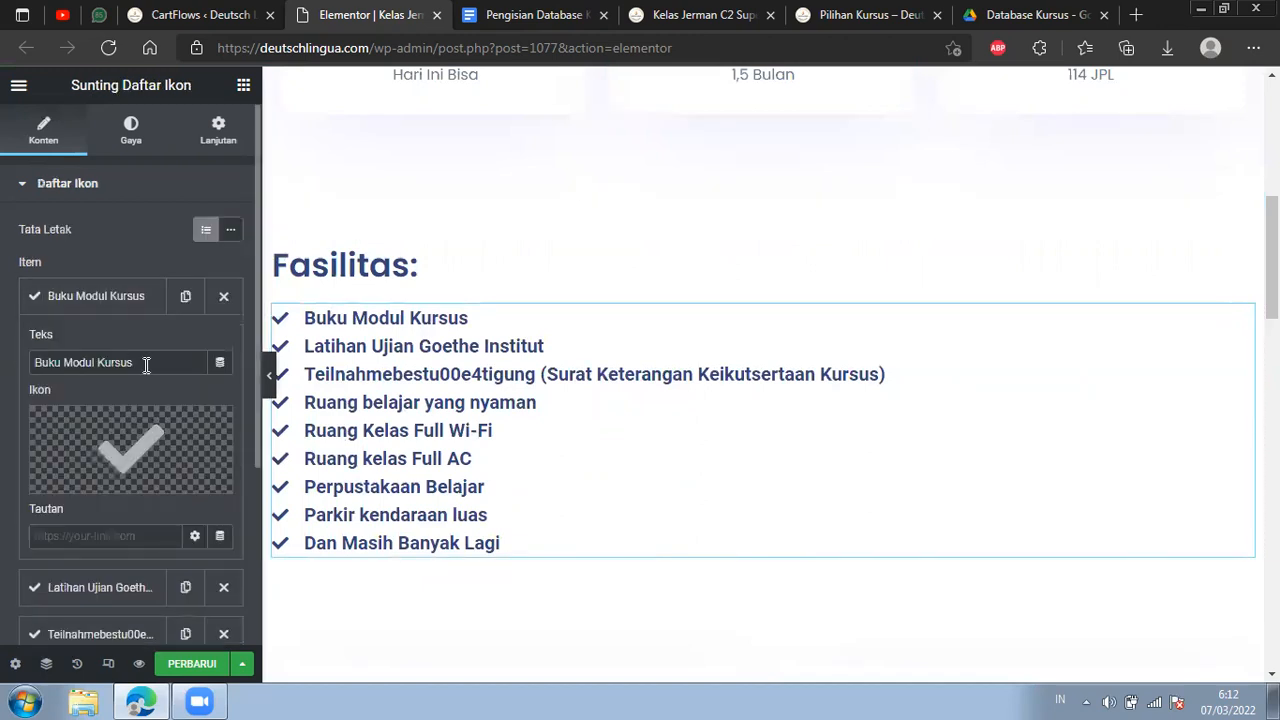
left_click(133, 302)
mouse_move(134, 306)
left_mouse_down()
mouse_move(131, 366)
mouse_move(136, 290)
left_mouse_up()
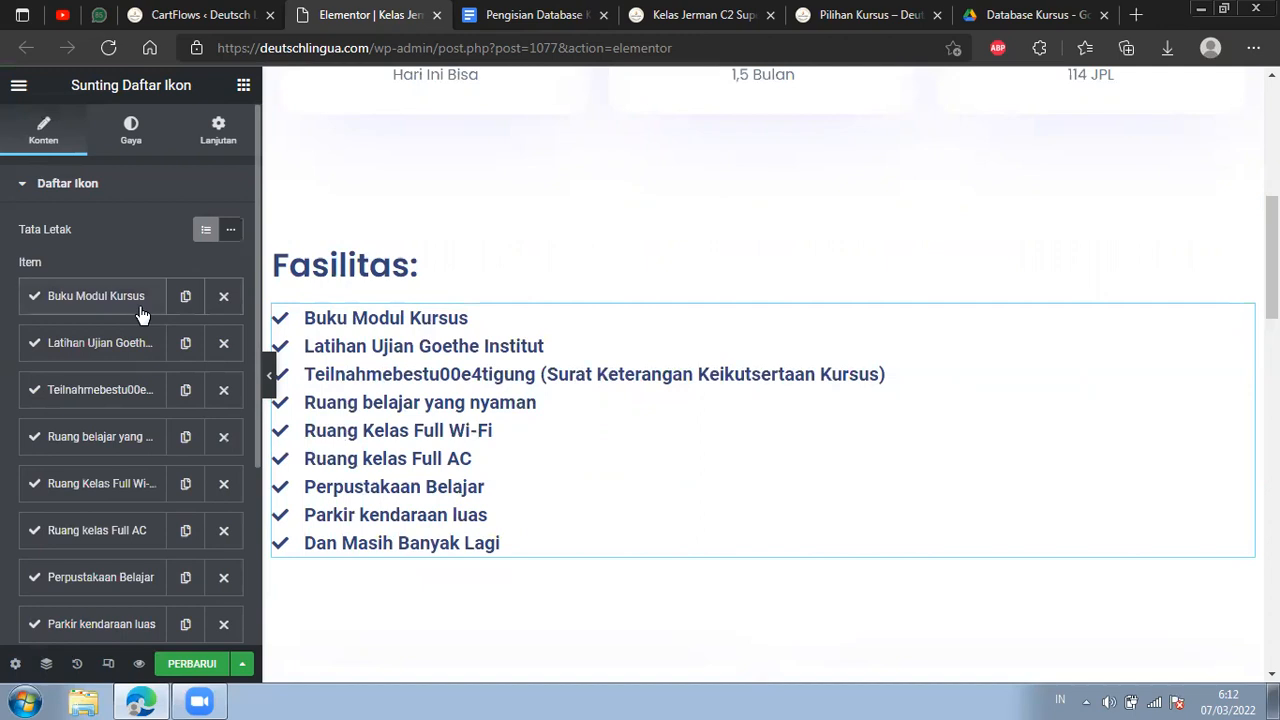
left_click_drag(141, 314, 188, 365)
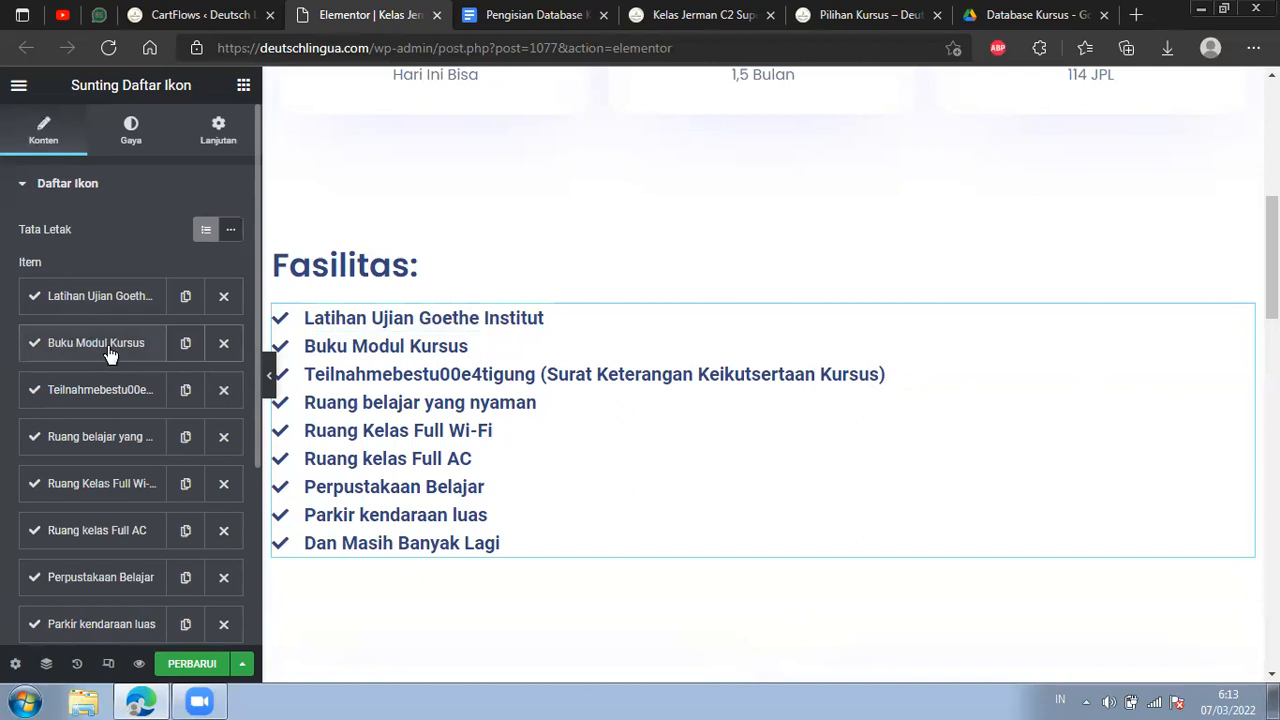
left_click_drag(110, 355, 115, 300)
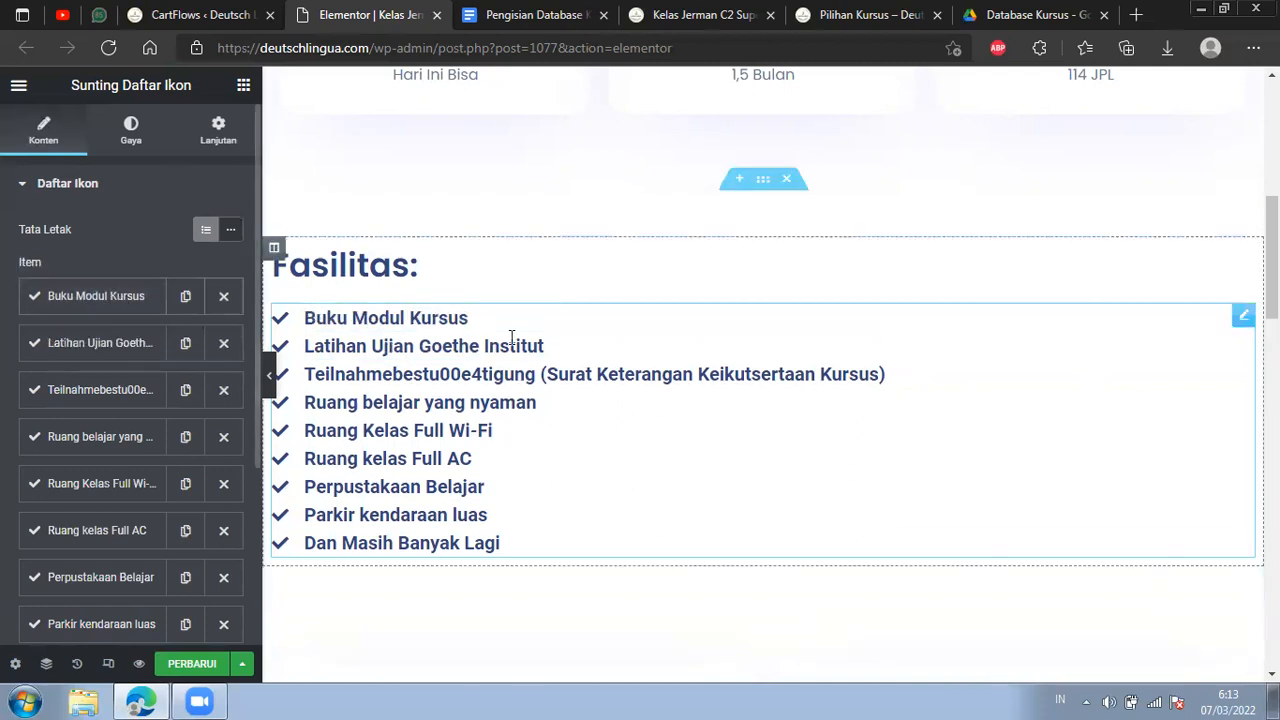
Compare the Investasi Kursus price on the landing page with the Level C2 Kelas Super Intensif price in Pengisian Database Kursus.
scroll(465, 363, "down", 3)
scroll(500, 386, "down", 4)
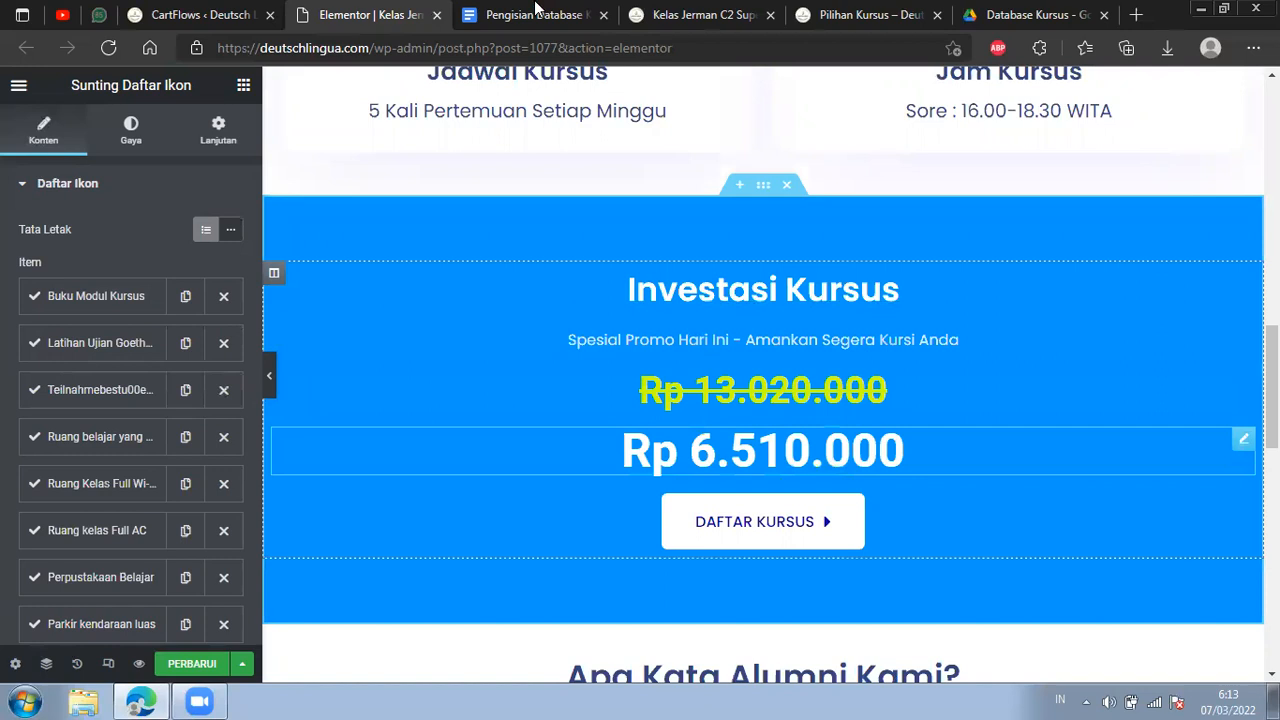
left_click(537, 14)
left_click_drag(1220, 553, 1214, 274)
scroll(817, 308, "down", 3)
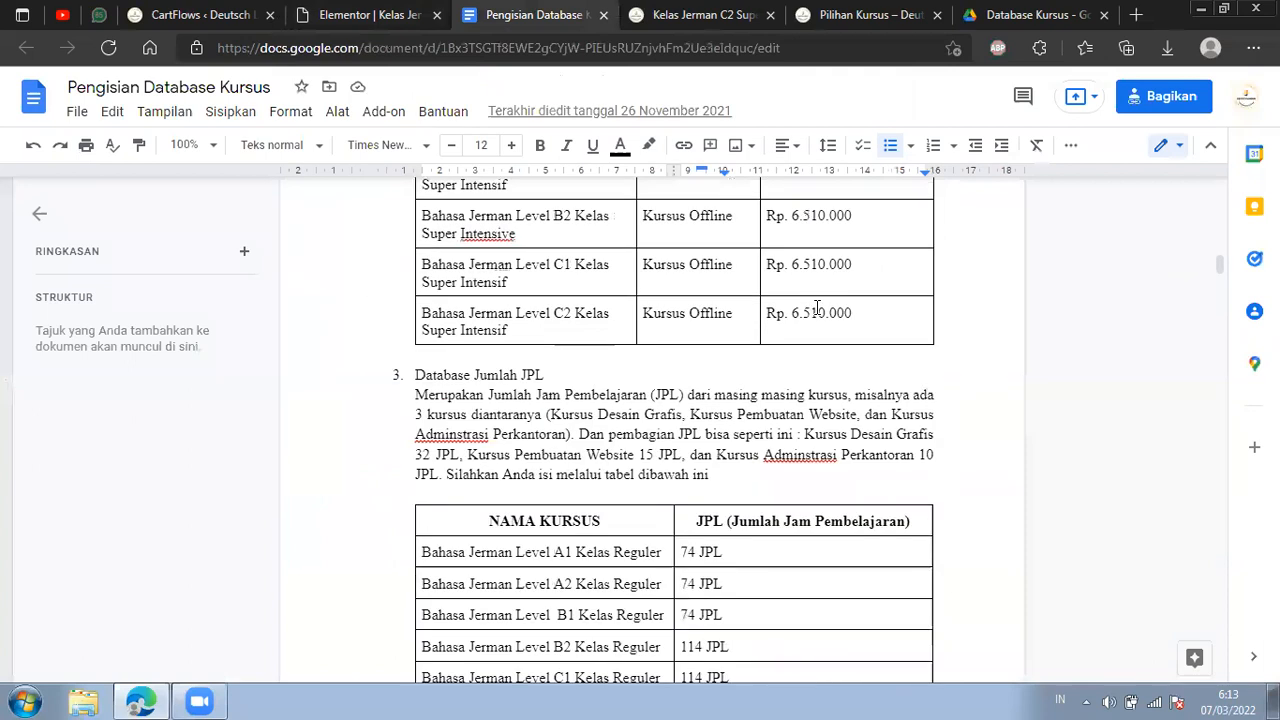
left_click(388, 8)
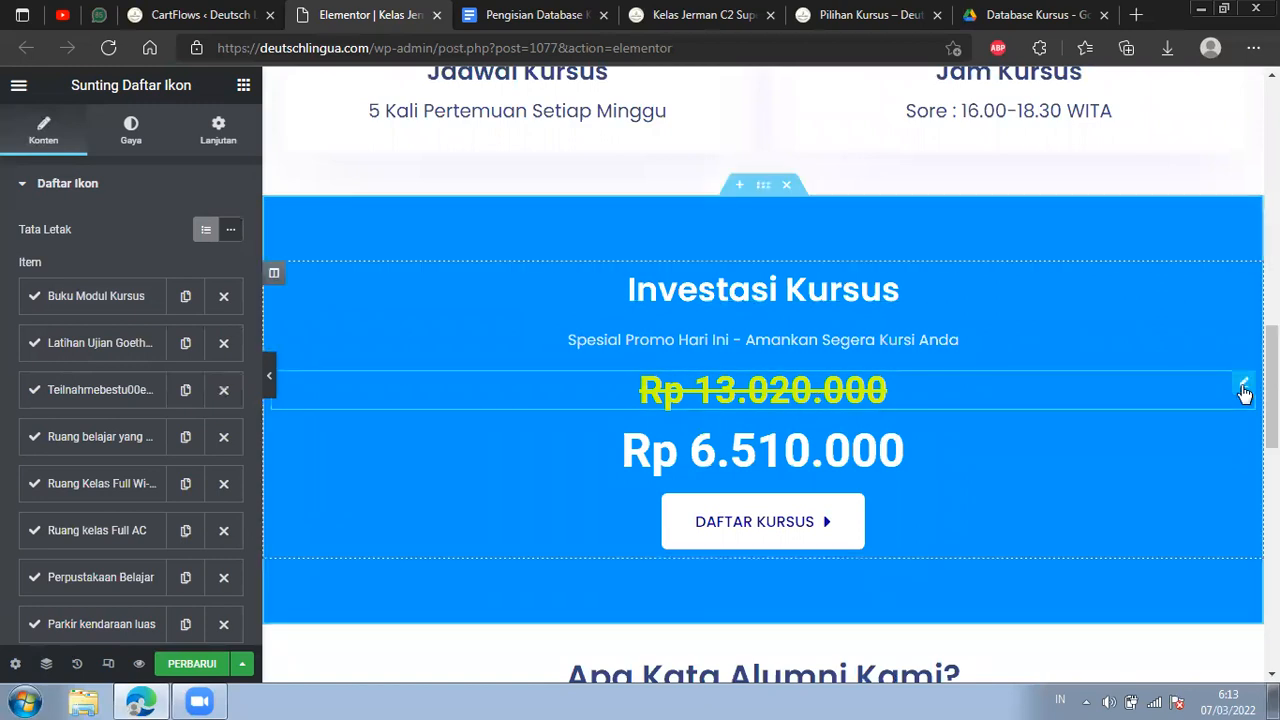
View the available actions for the struck-through prices in the Investasi Kursus and Pendaftaran Dibuka sections, closing them without making a change.
right_click(1244, 390)
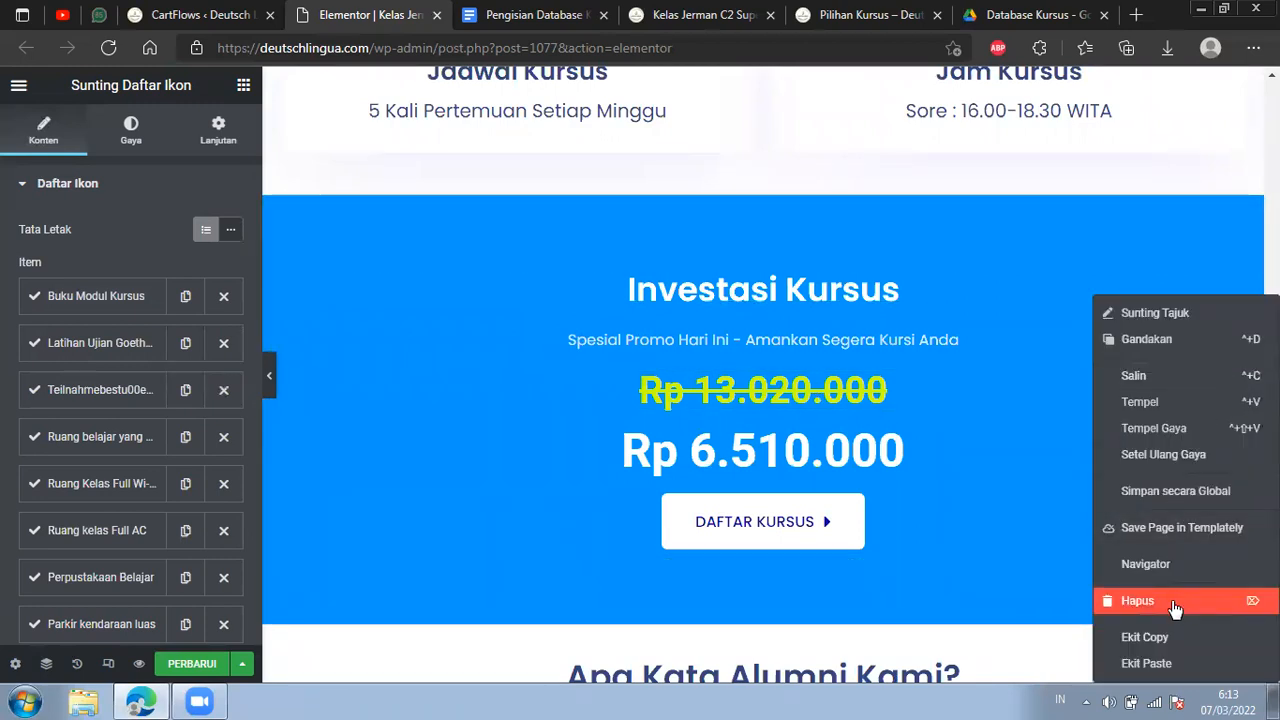
scroll(980, 466, "down", 8)
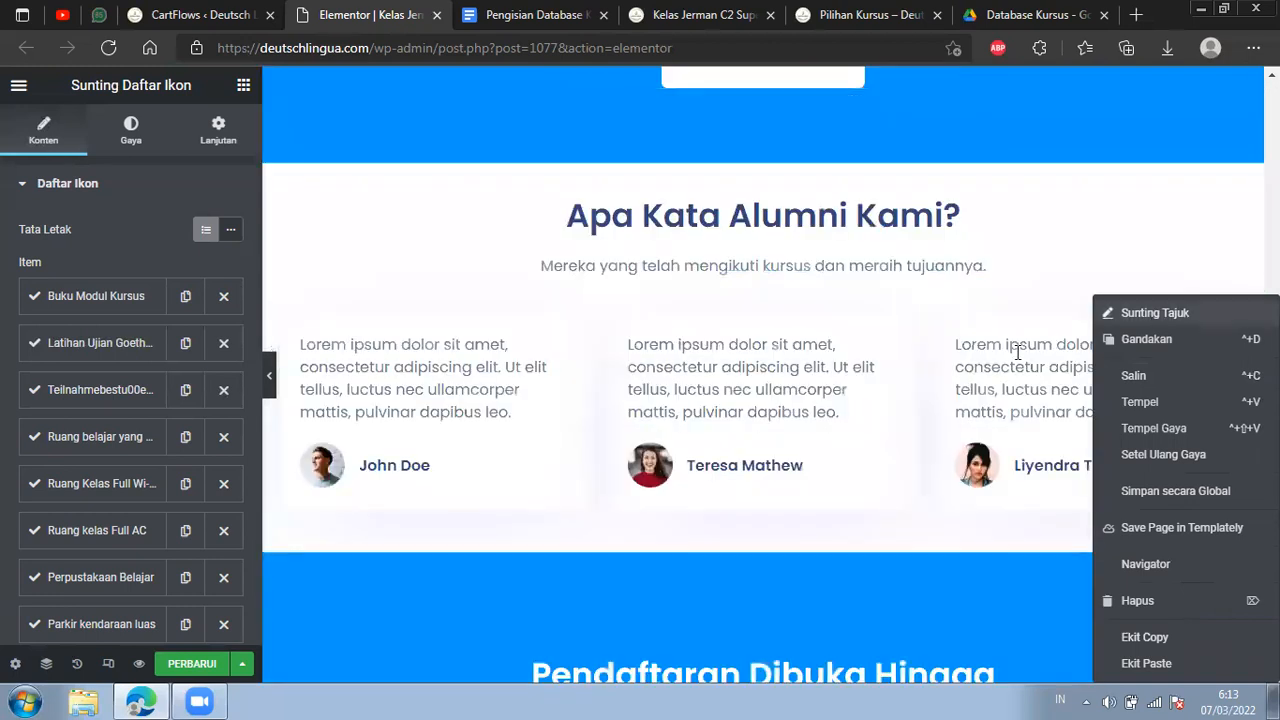
scroll(862, 420, "down", 1)
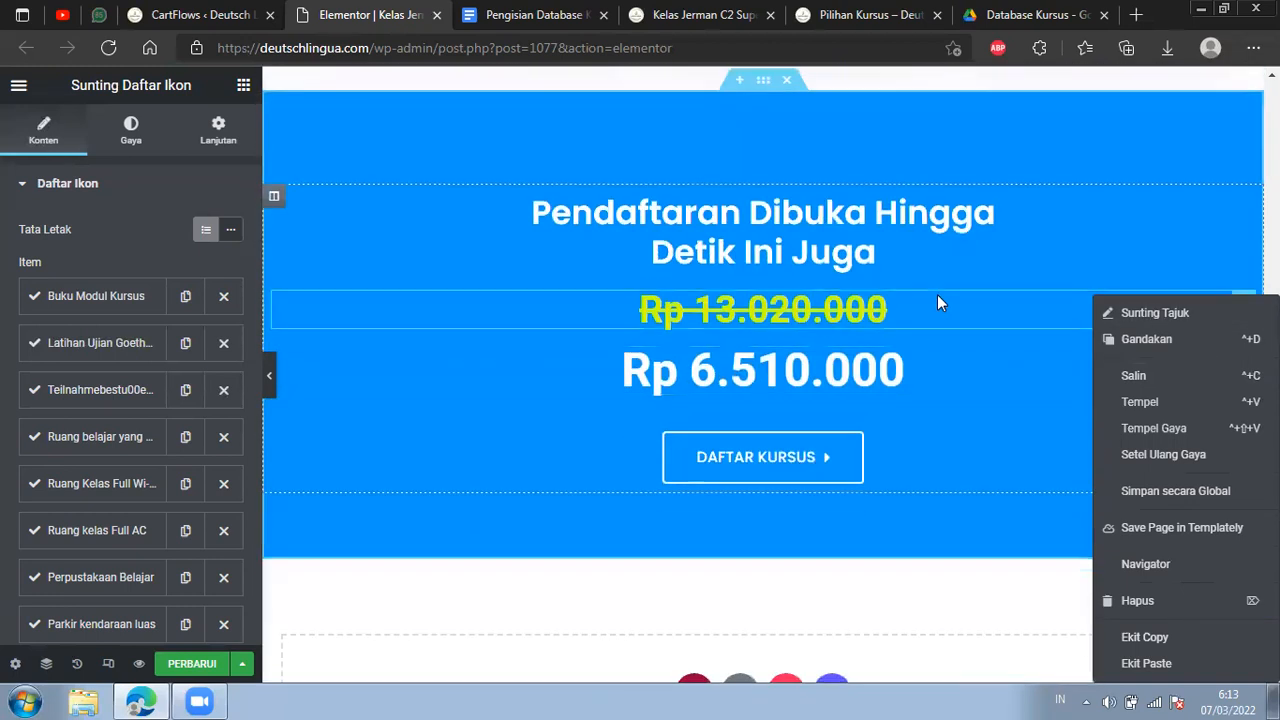
right_click(937, 294)
scroll(622, 315, "up", 5)
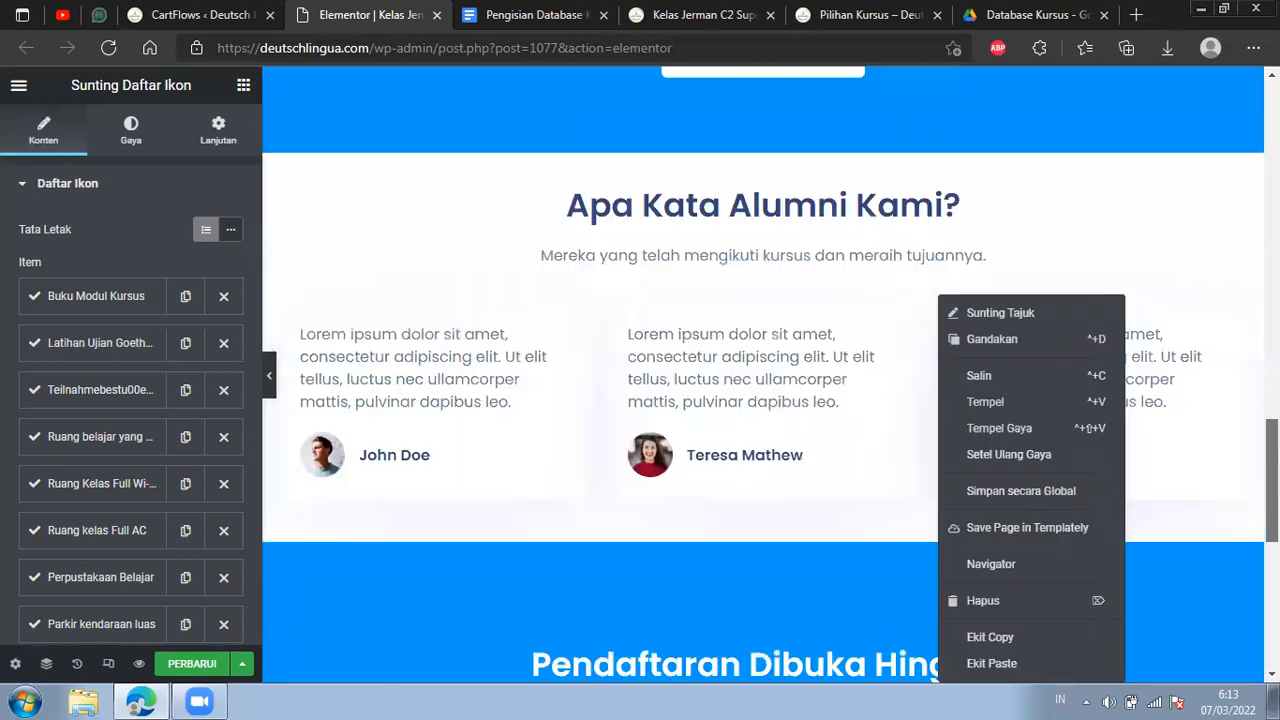
left_click(767, 218)
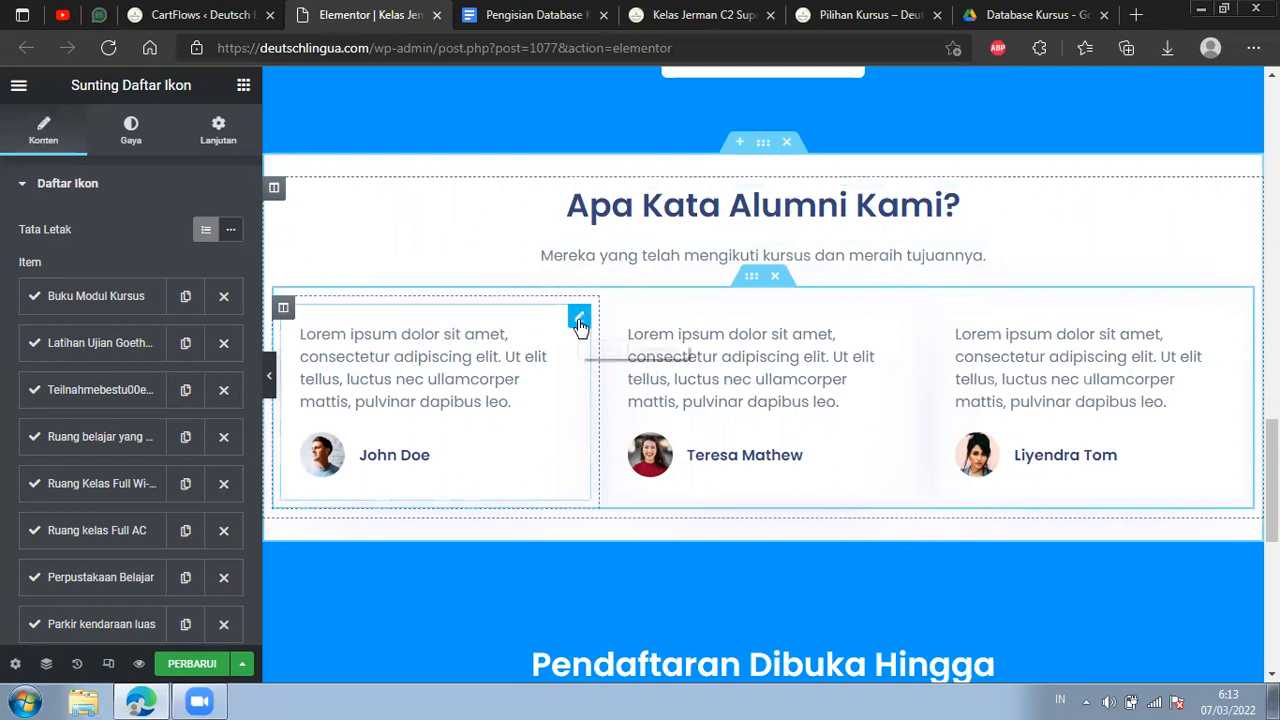
Open the first alumni testimonial for editing and inspect its text and the pixel dimensions of its photo in the media library.
scroll(763, 400, "up", 3)
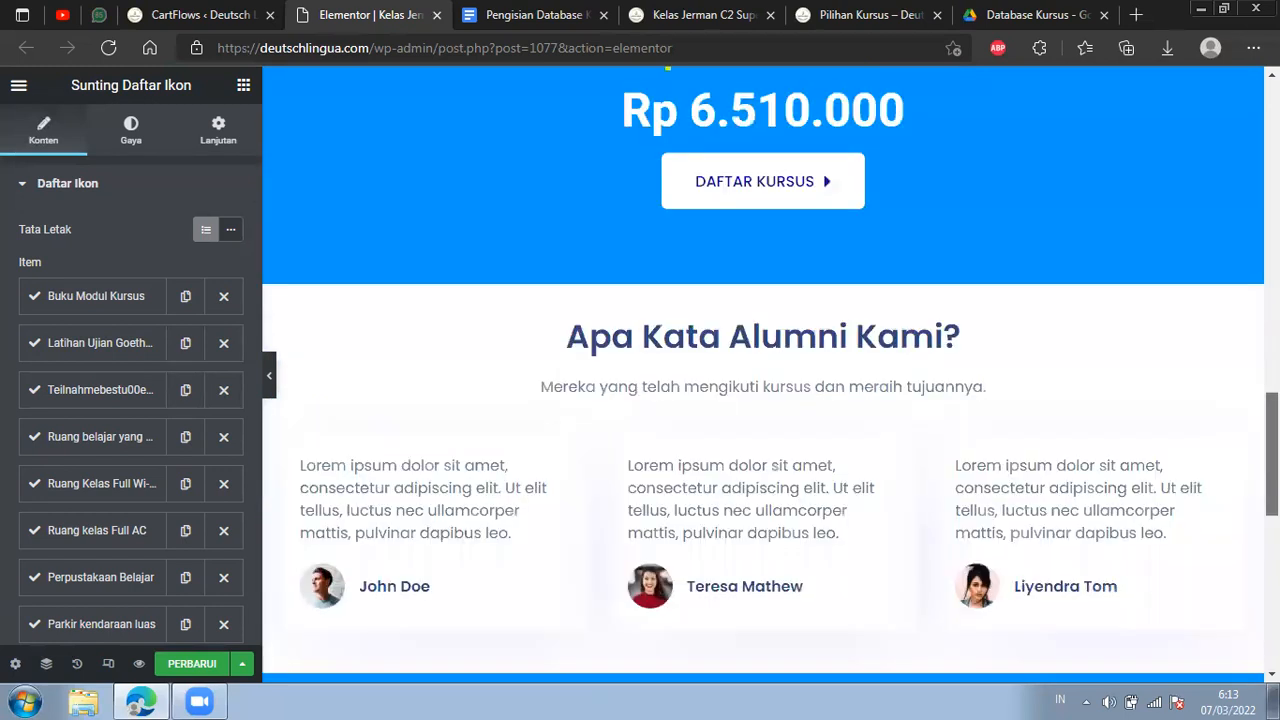
scroll(623, 509, "down", 1)
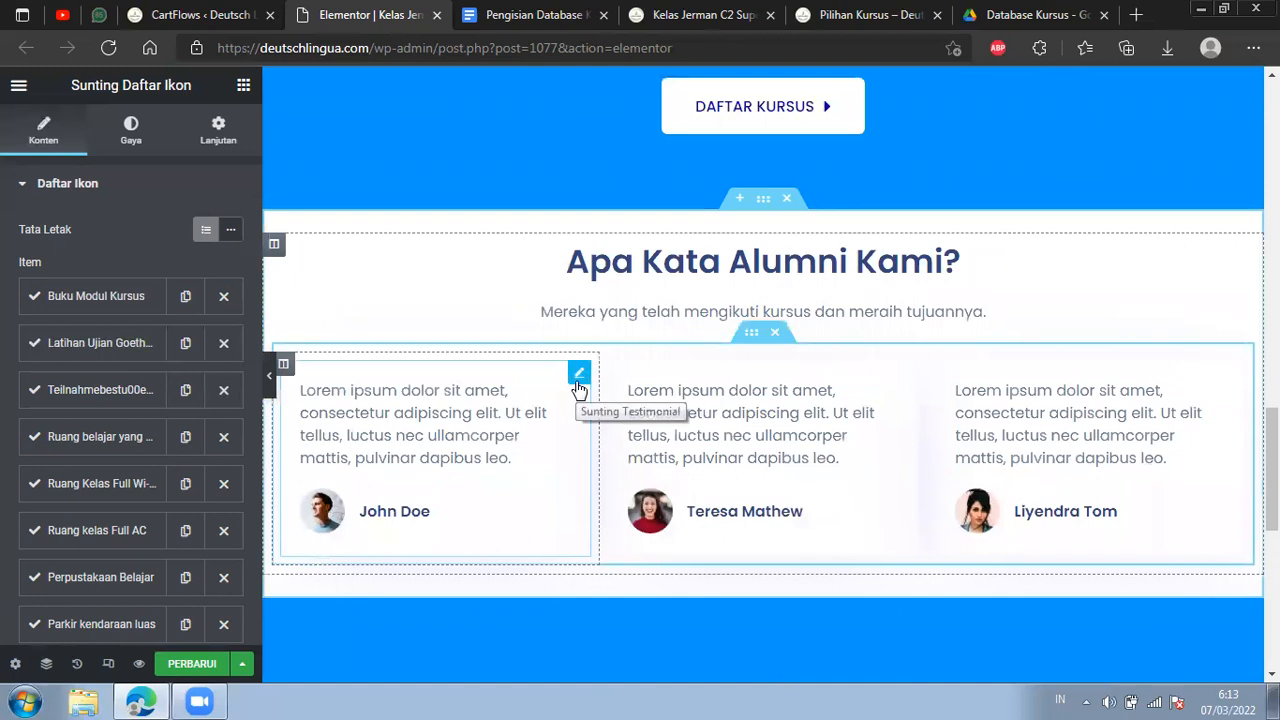
left_click(579, 378)
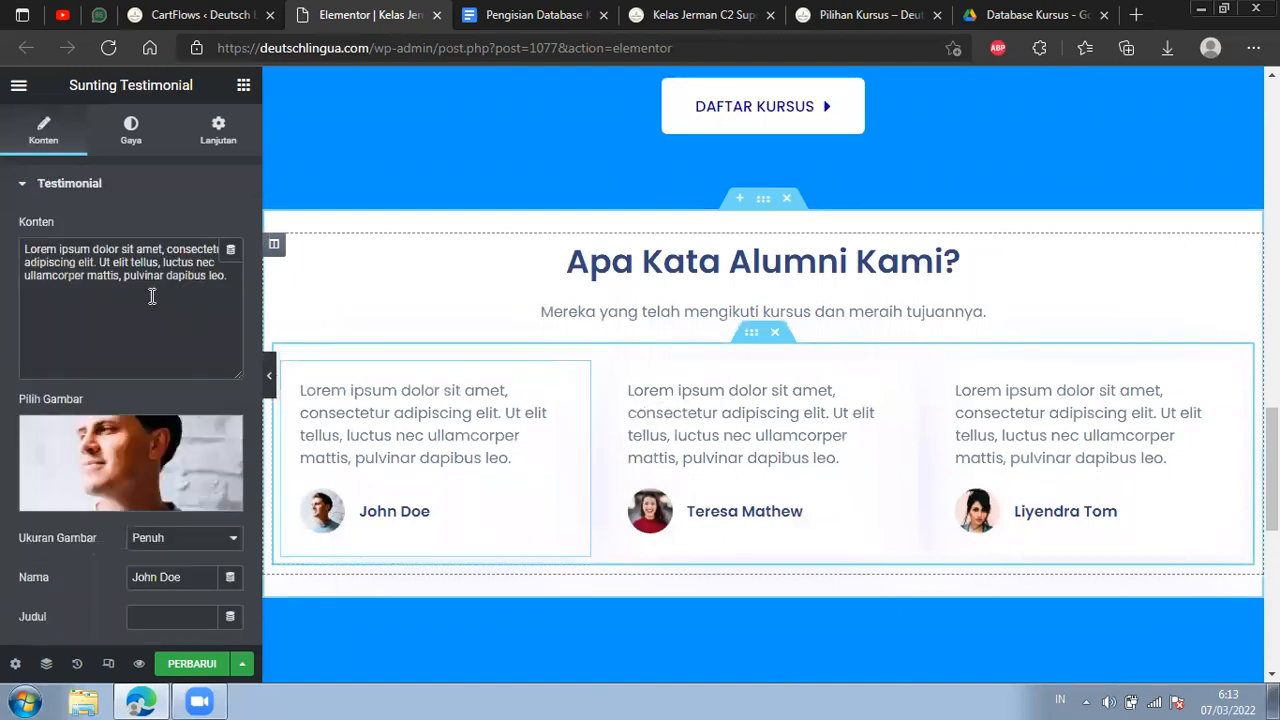
left_click_drag(148, 276, 36, 261)
scroll(124, 398, "down", 1)
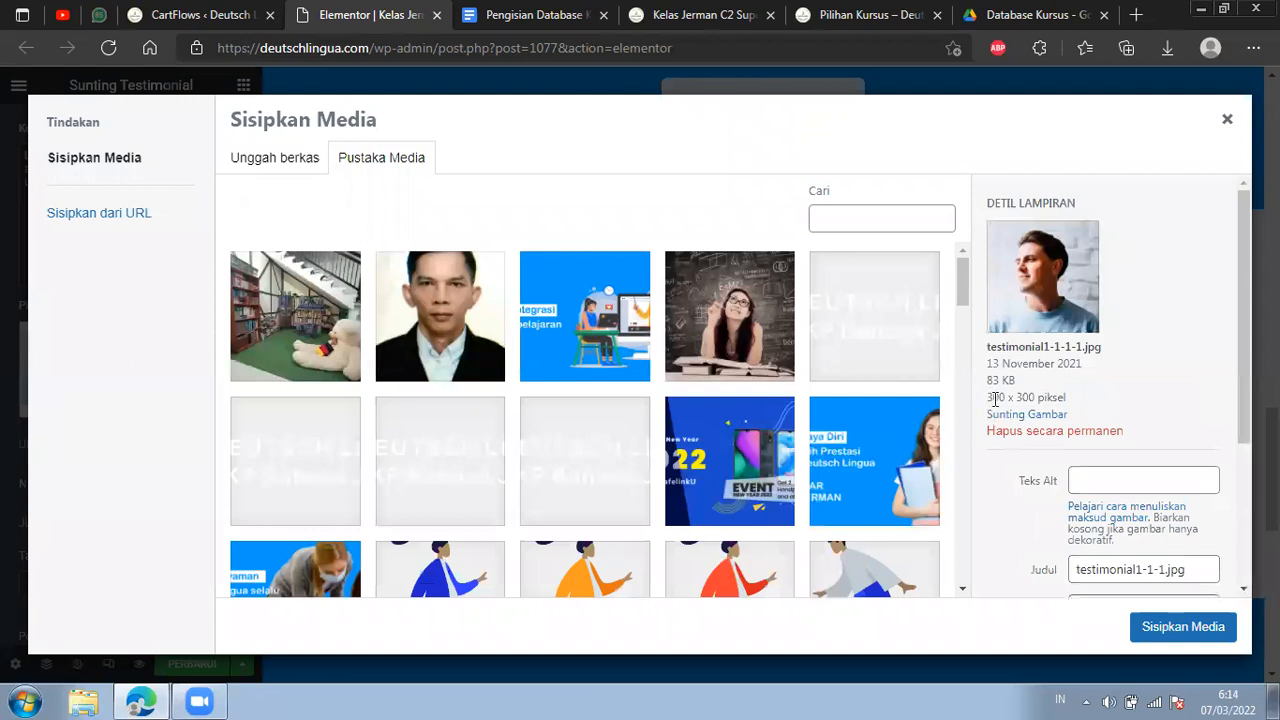
left_click_drag(988, 399, 1035, 397)
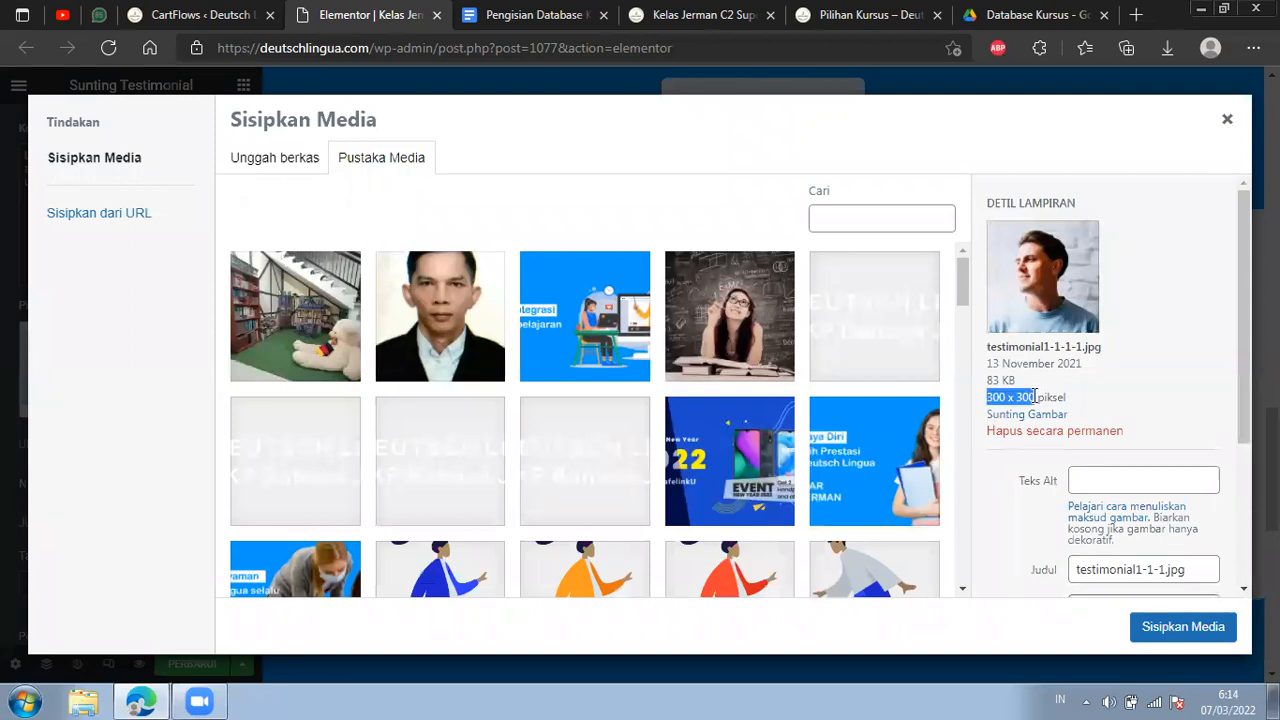
Inspect the testimonial photo's file size and pixel dimensions, close the media library, and review the testimonial's name and link fields.
left_click_drag(993, 384, 989, 383)
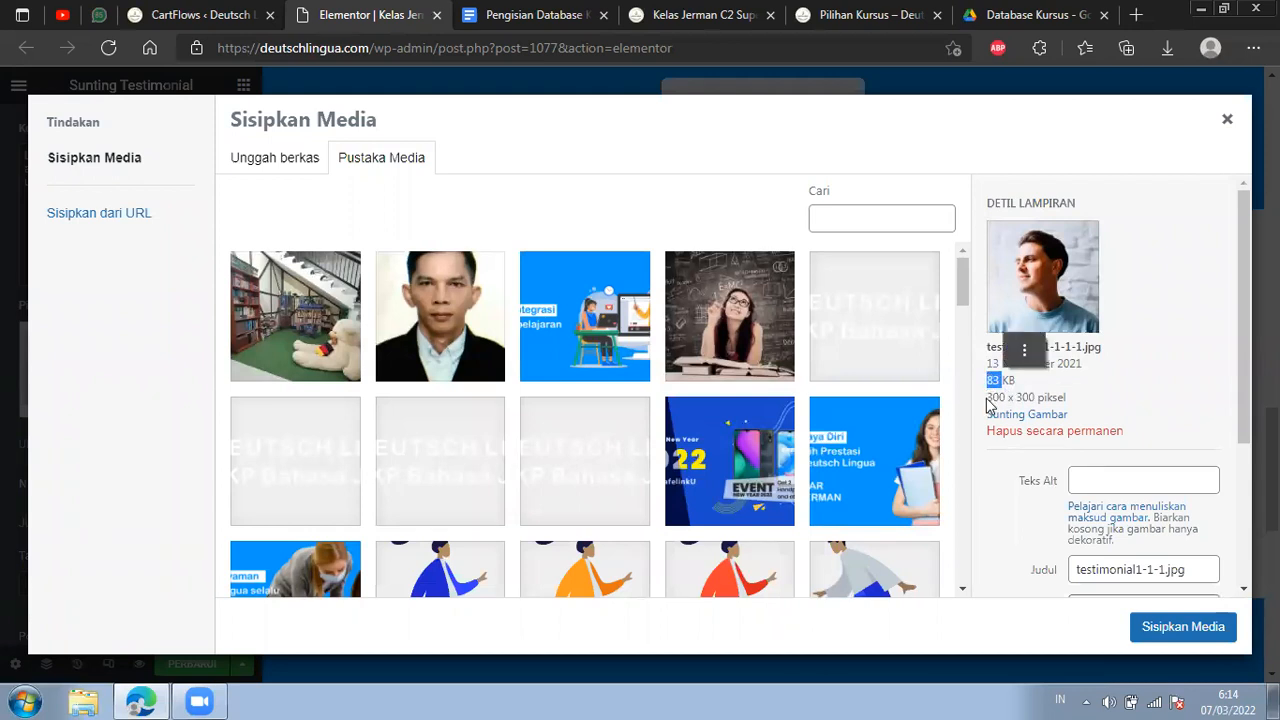
left_click_drag(987, 398, 1034, 397)
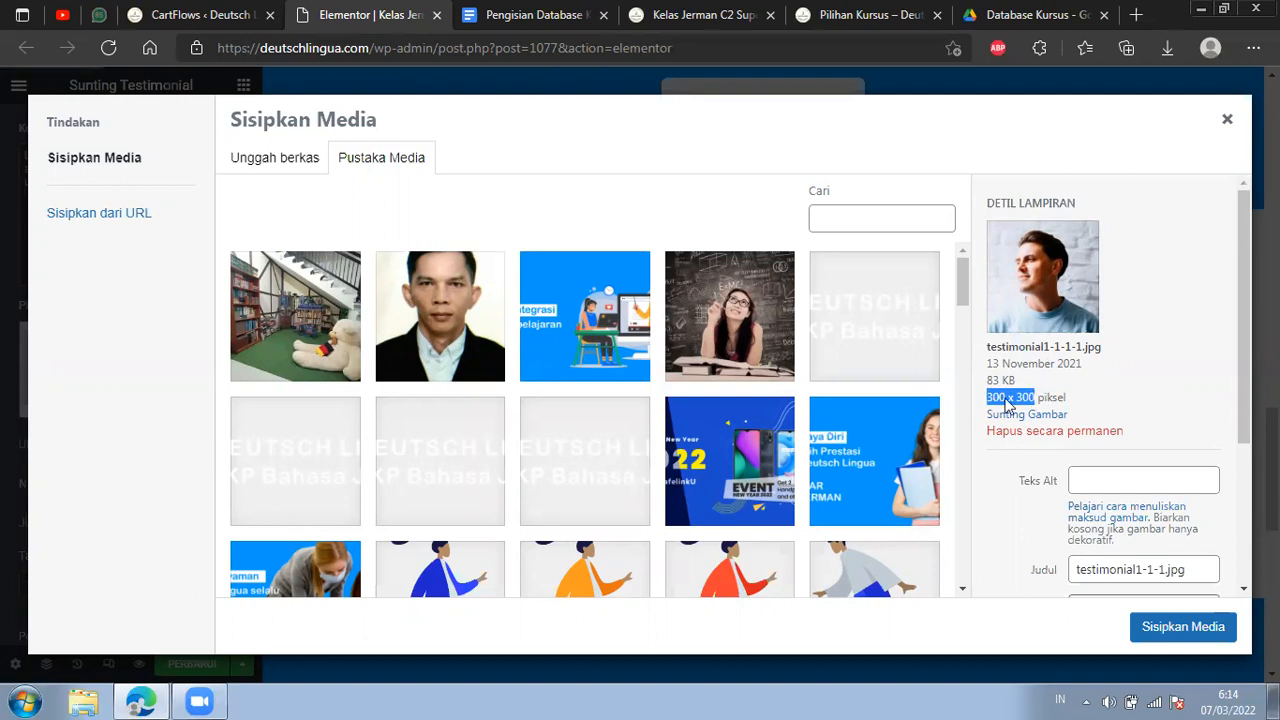
left_click(1226, 121)
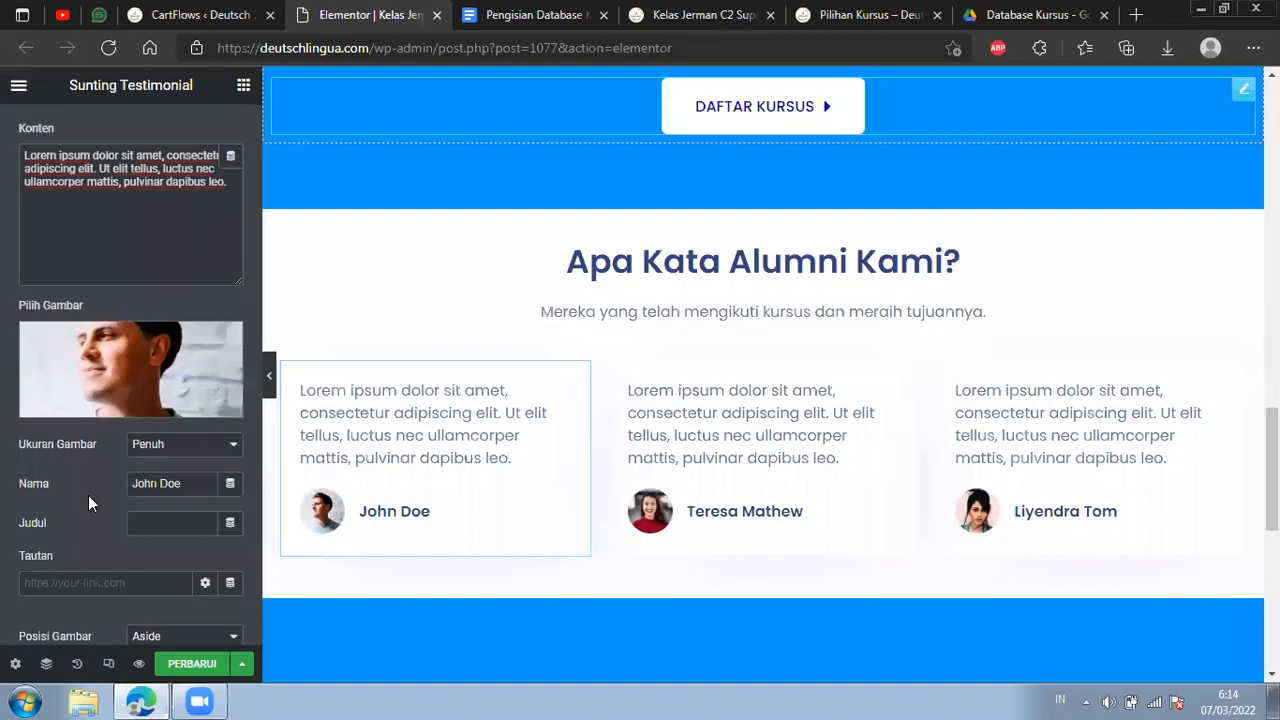
left_click_drag(180, 484, 143, 481)
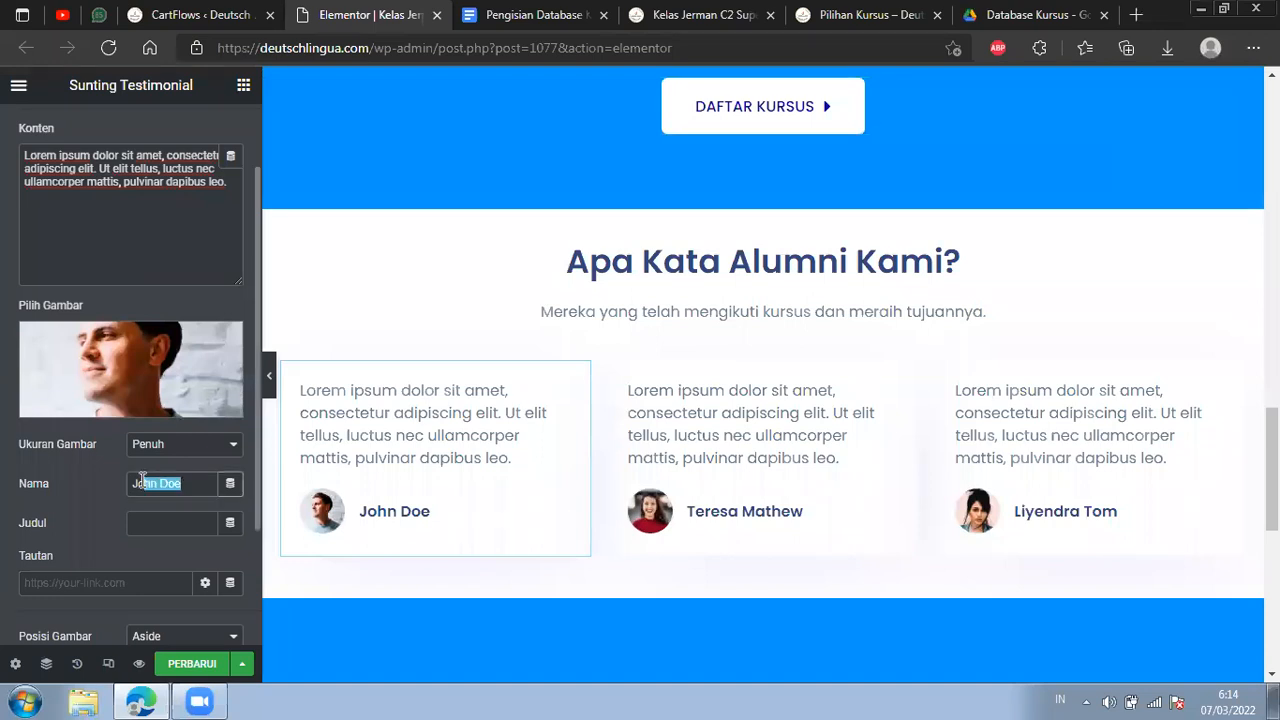
left_click(114, 580)
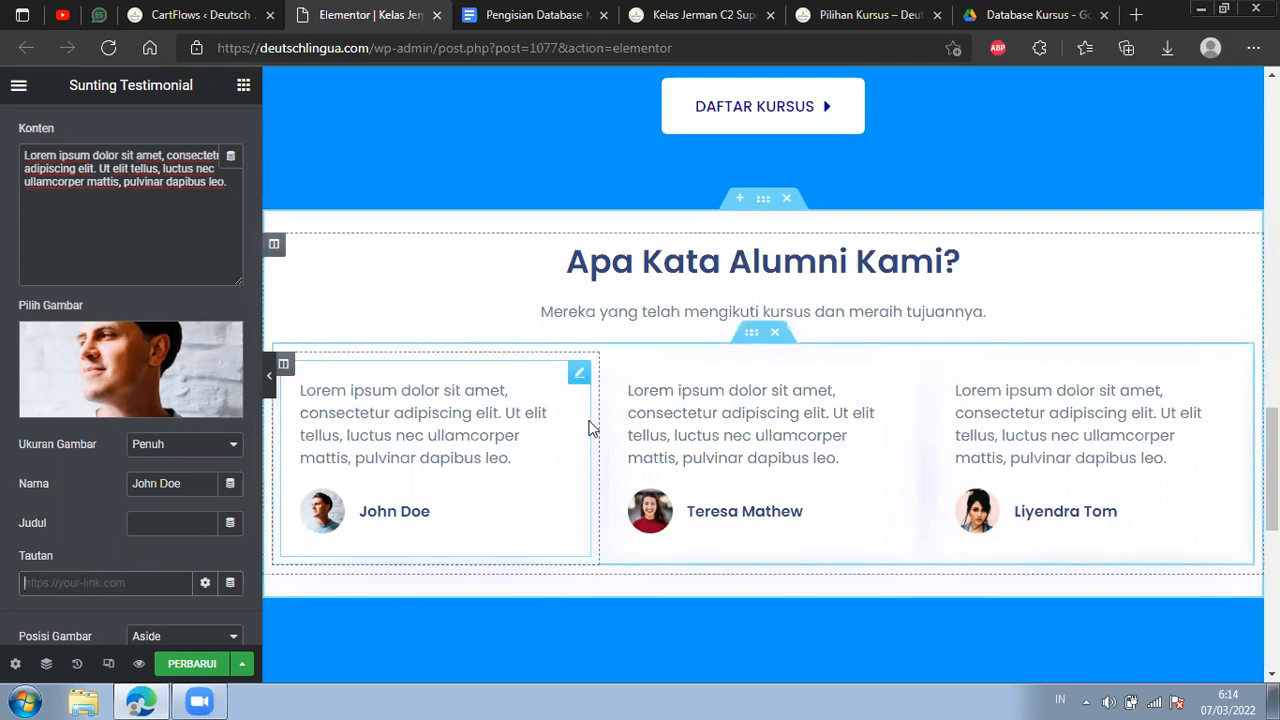
Update the Kelas Jerman C2 Super Intensif landing page, close its Elementor editor, and return to the CartFlows step.
scroll(1177, 437, "up", 5)
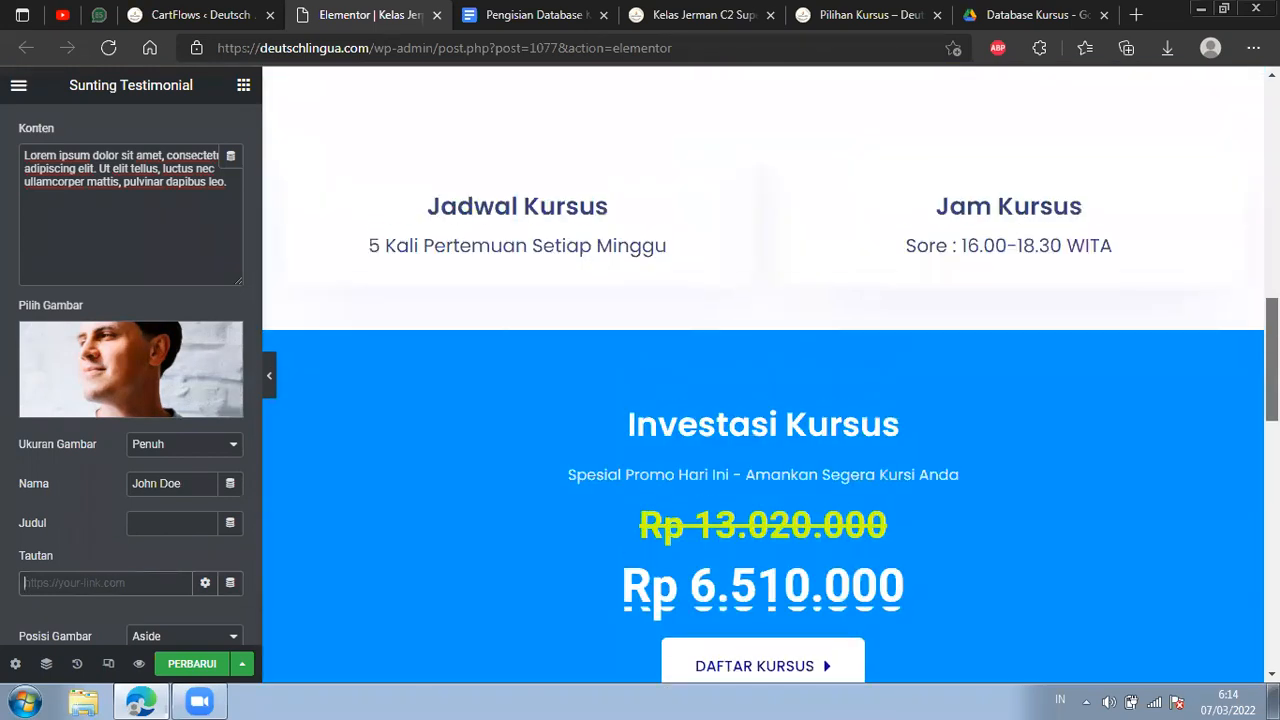
scroll(724, 260, "up", 8)
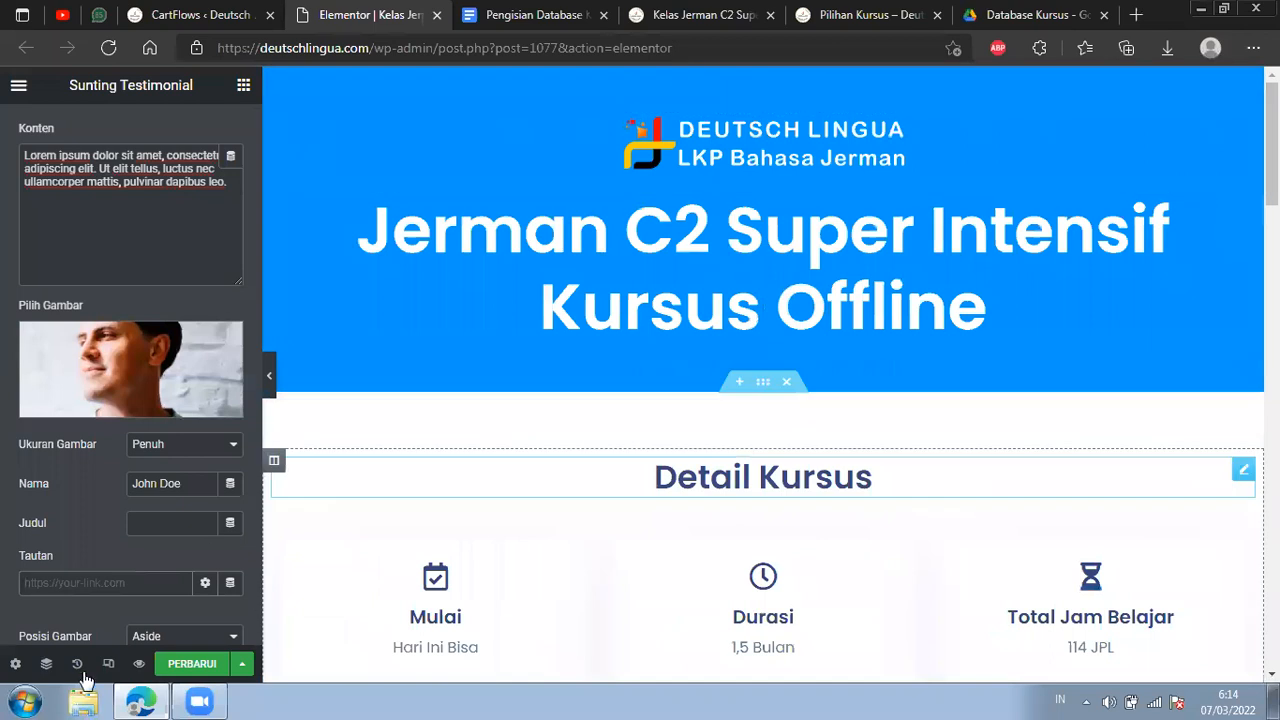
left_click(205, 669)
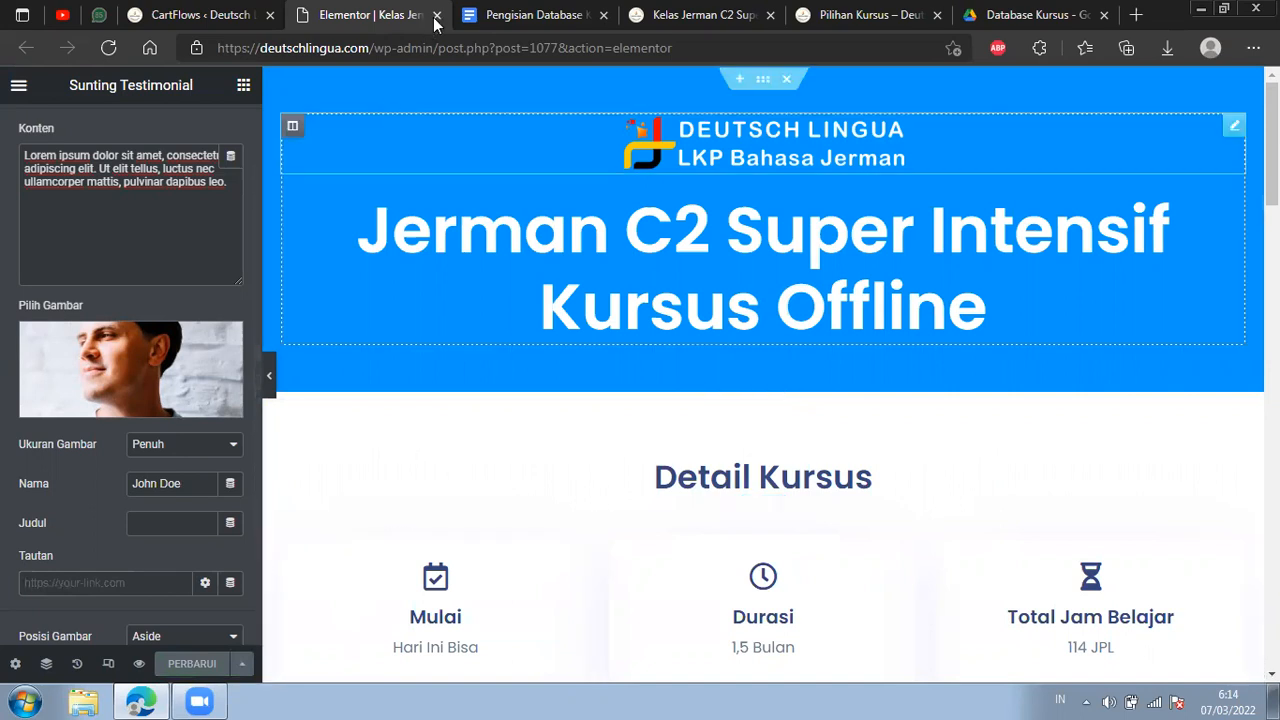
key("ctrl+w")
left_click(200, 14)
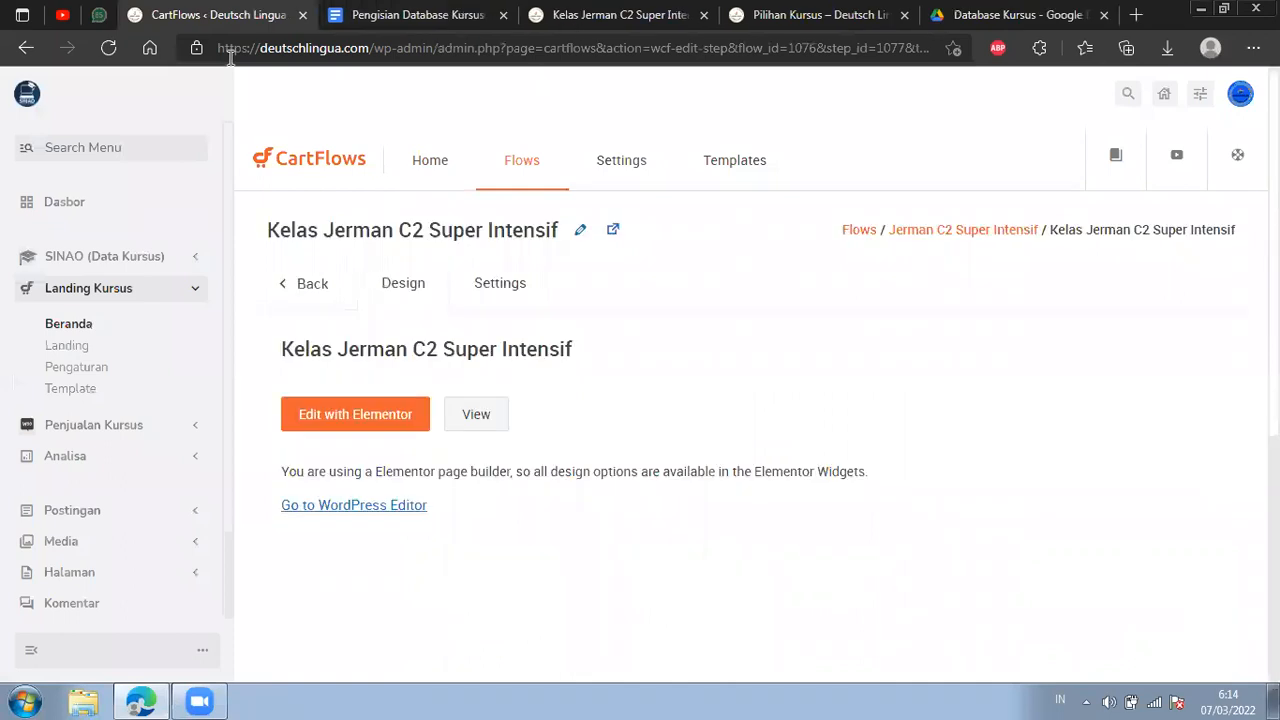
Reload the published Kelas Jerman C2 Super Intensif page and place its browser tab directly after the CartFlows tab.
left_click(620, 15)
left_click(118, 48)
left_click_drag(600, 12, 450, 28)
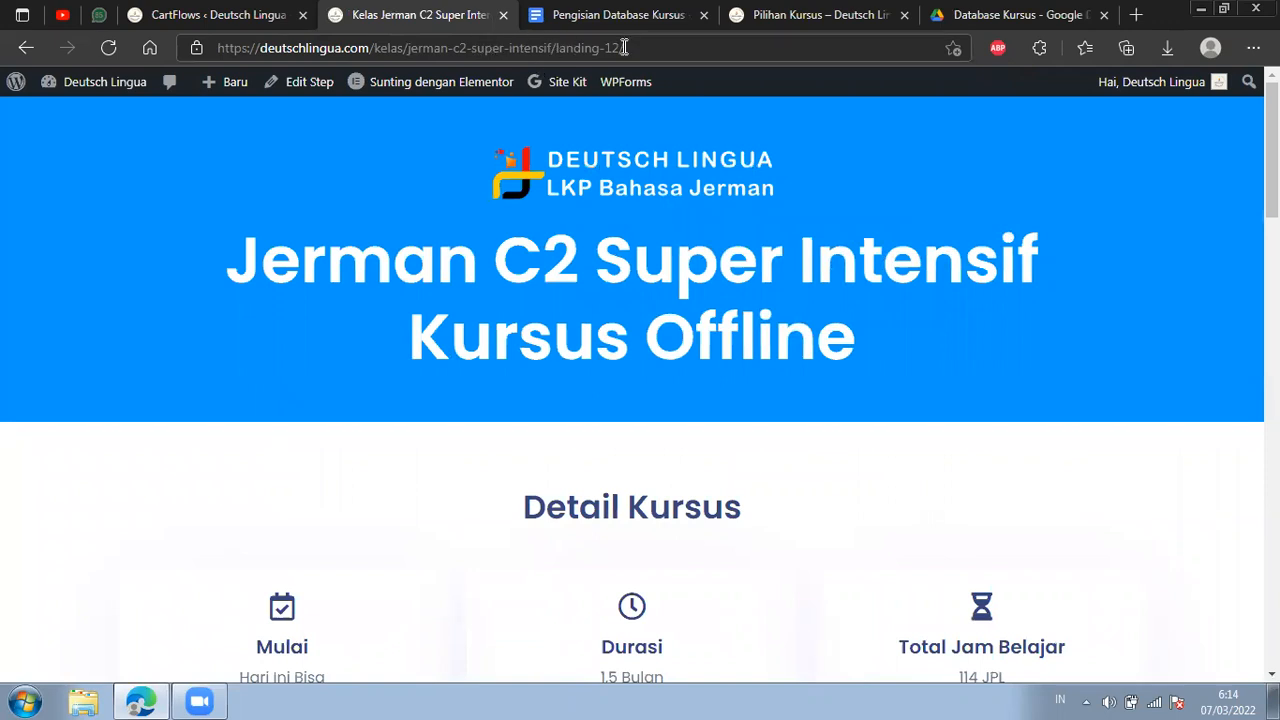
Change the page address ending to landing-11 to view the C1 landing page, and return to landing-12.
left_click_drag(619, 47, 613, 53)
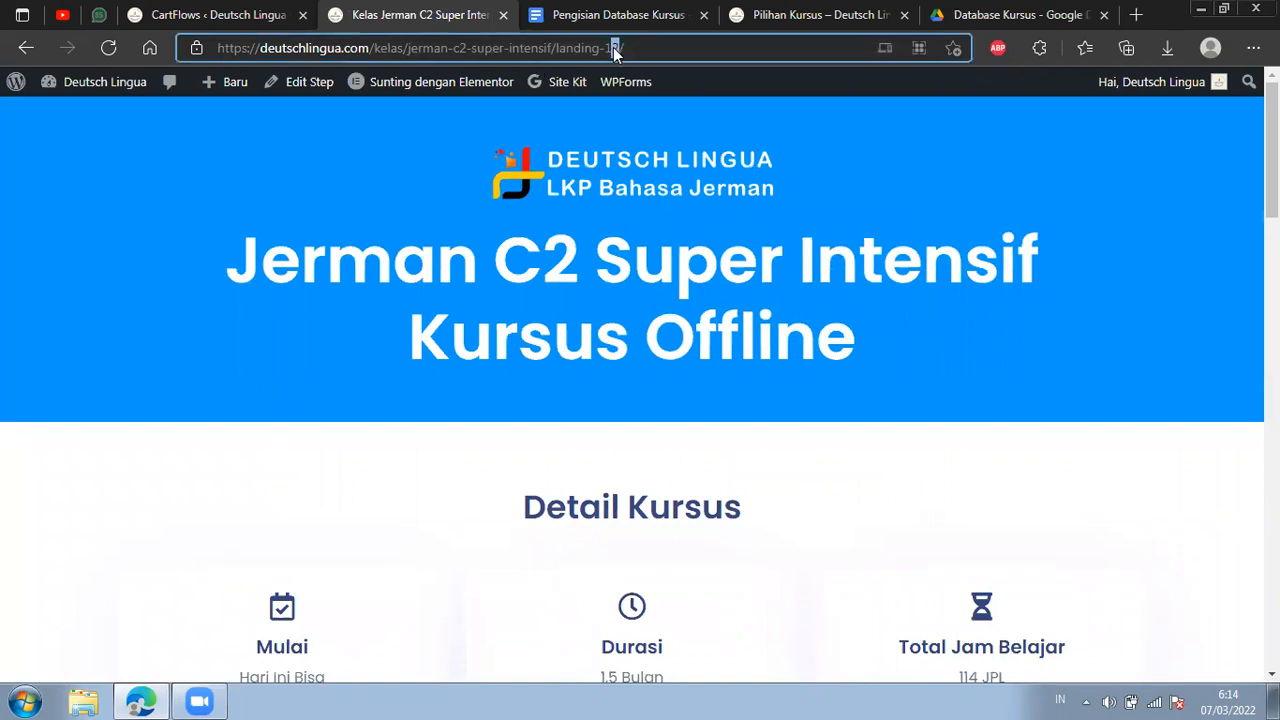
type("1")
key("Return")
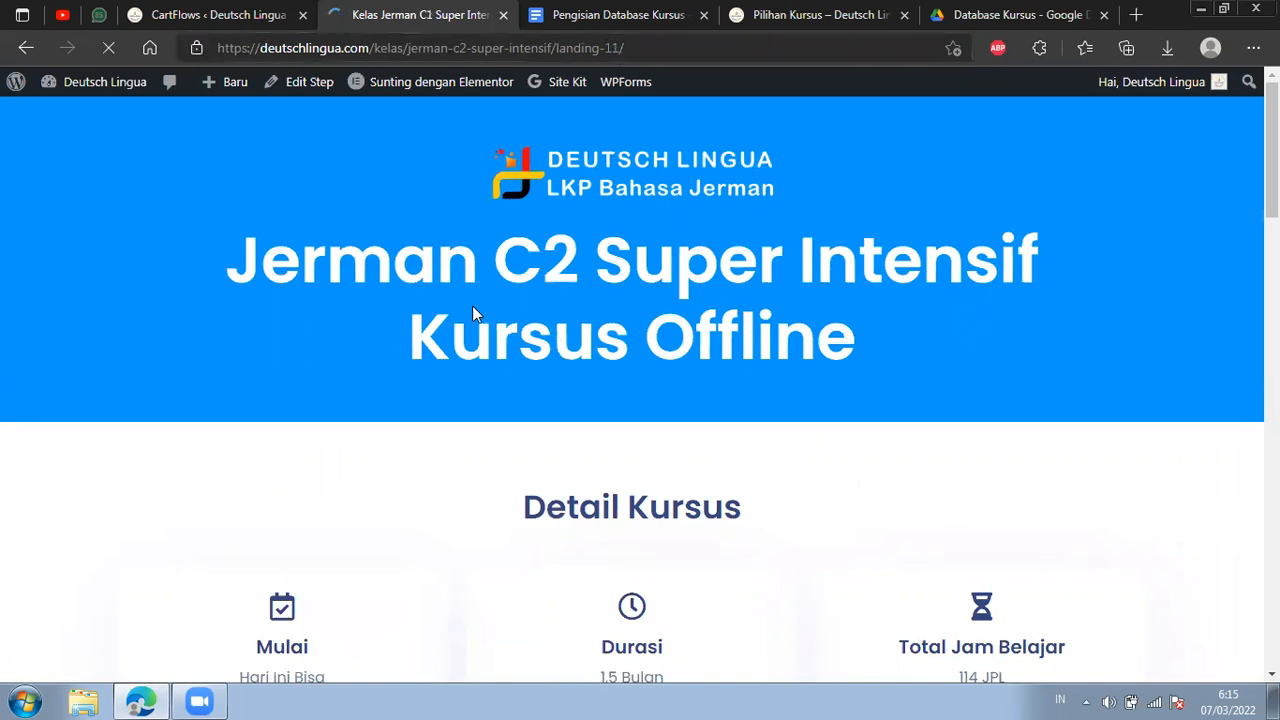
left_click(611, 47)
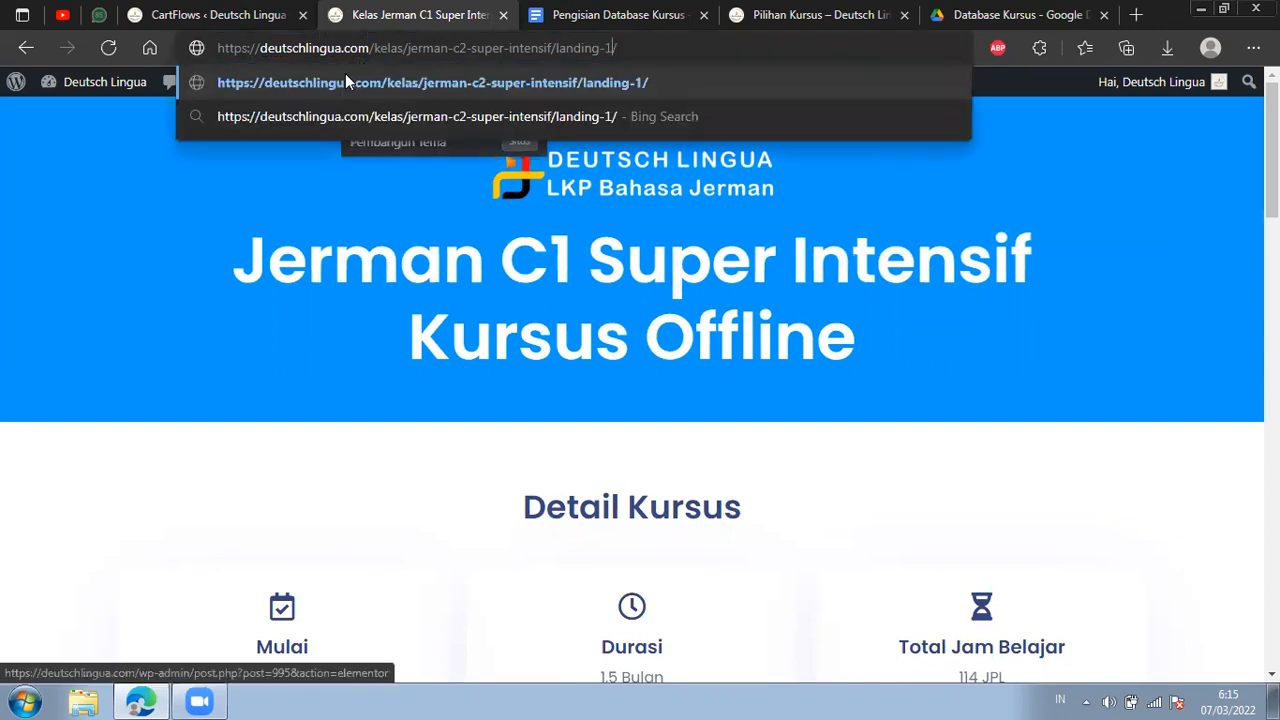
type("2")
key("Return")
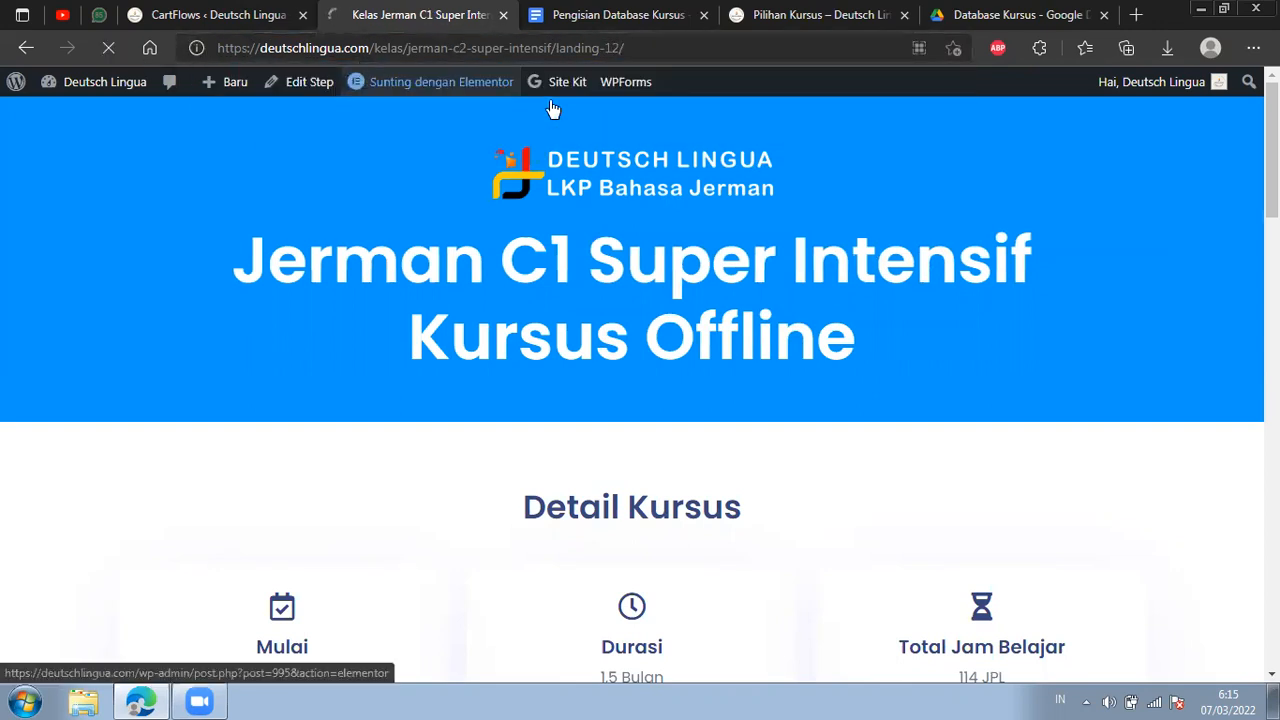
Return to the Jerman C2 Super Intensif flow's step list in CartFlows and open the Pendaftaran checkout step for editing.
key("ctrl+shift+Tab")
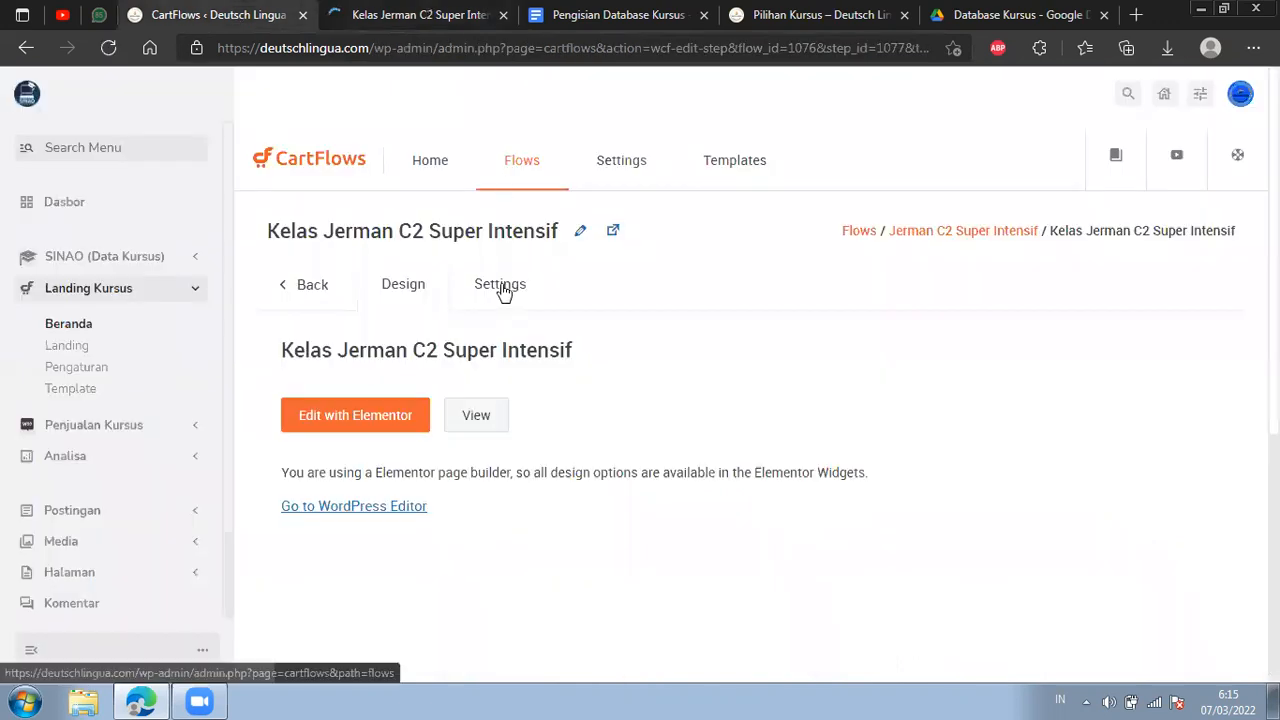
left_click(328, 298)
scroll(855, 300, "down", 2)
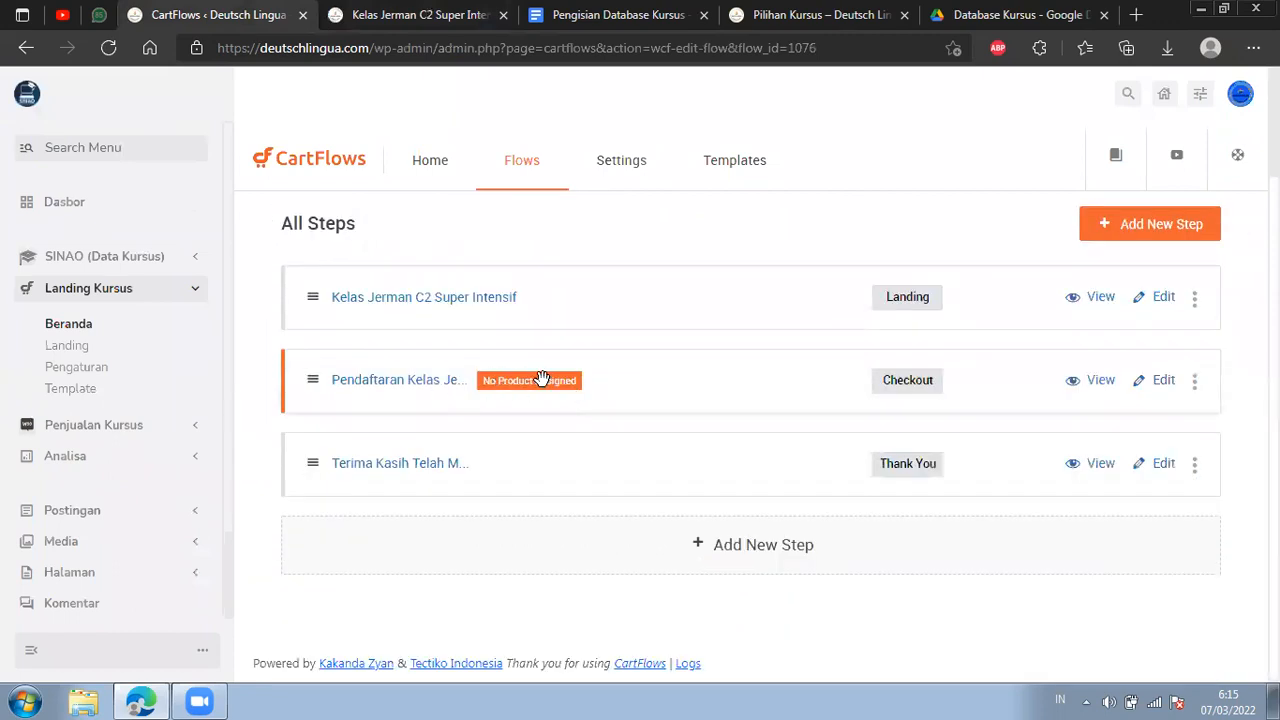
left_click(1160, 385)
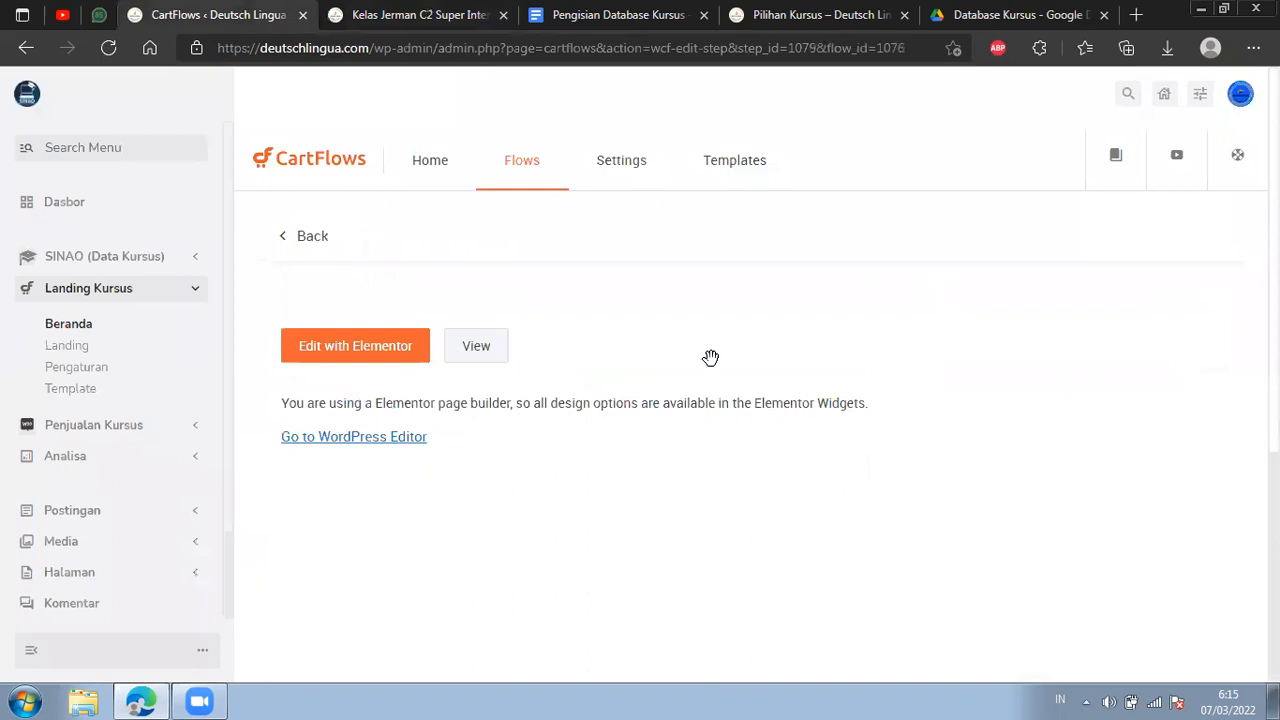
scroll(636, 384, "down", 1)
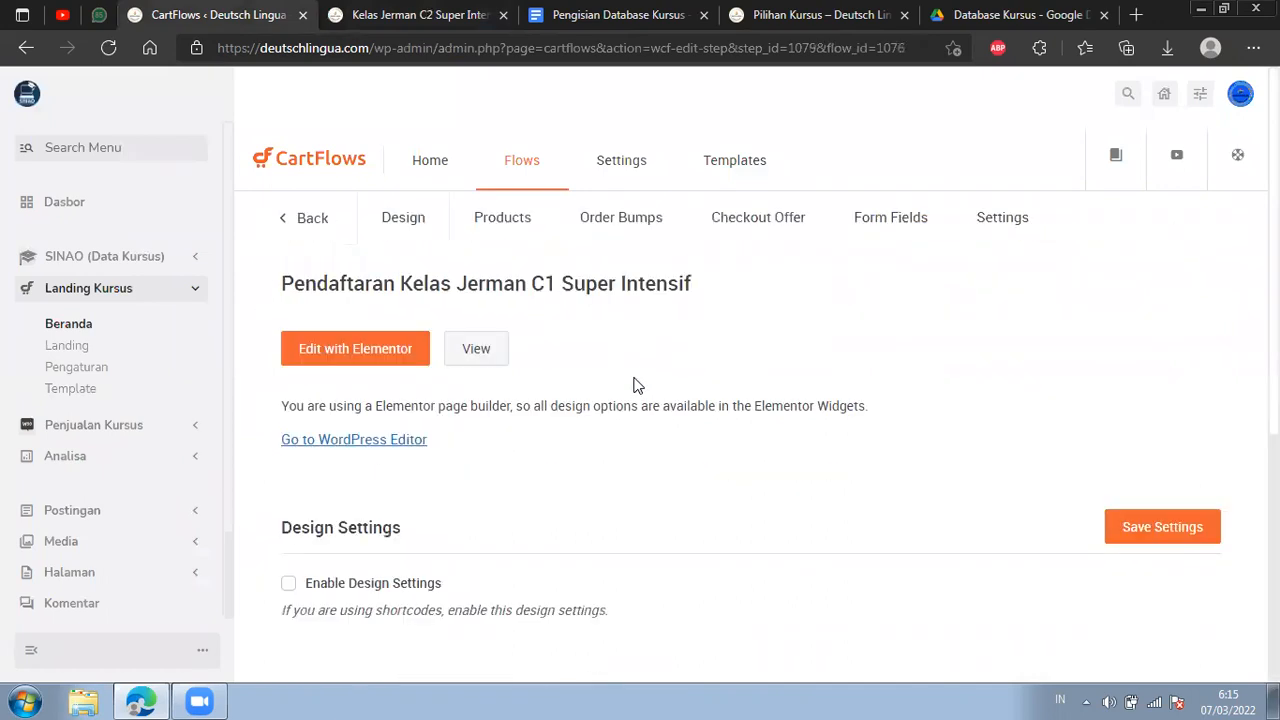
scroll(636, 387, "up", 1)
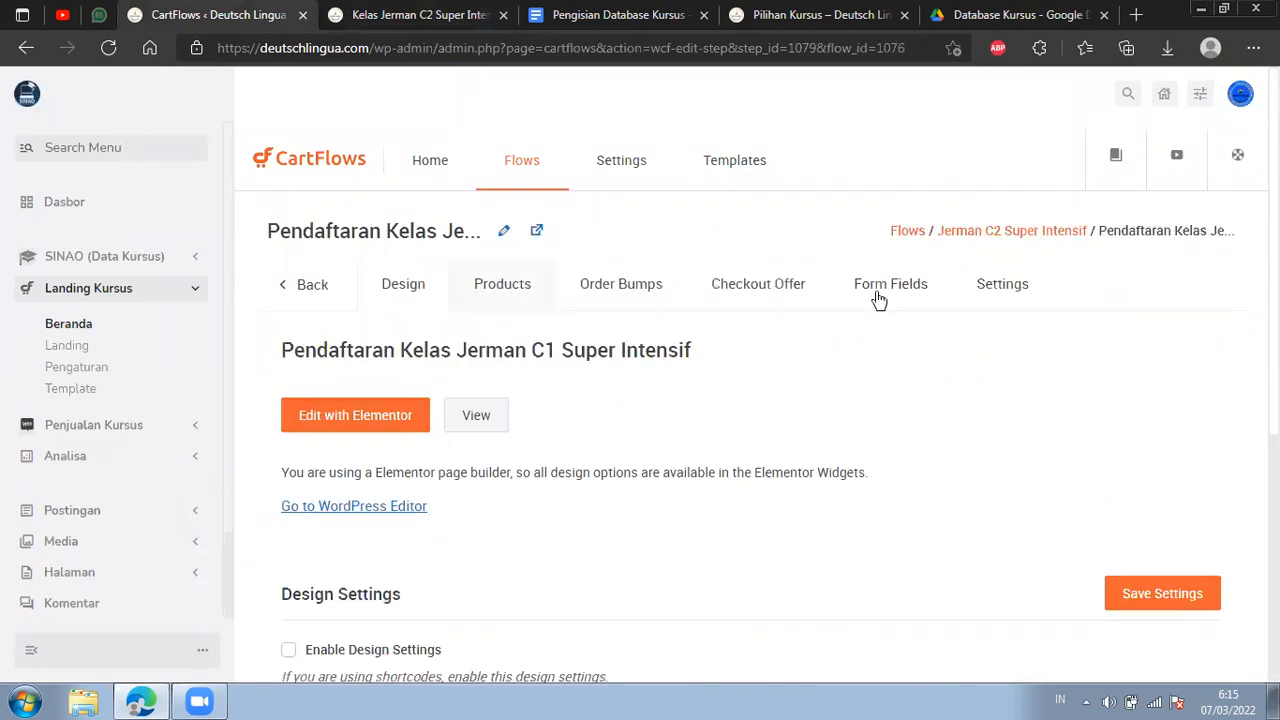
Set the checkout step's title to Pendaftaran Kelas Jerman C2 Super Intensif and its slug to daftar-12, and save the settings.
left_click(1001, 284)
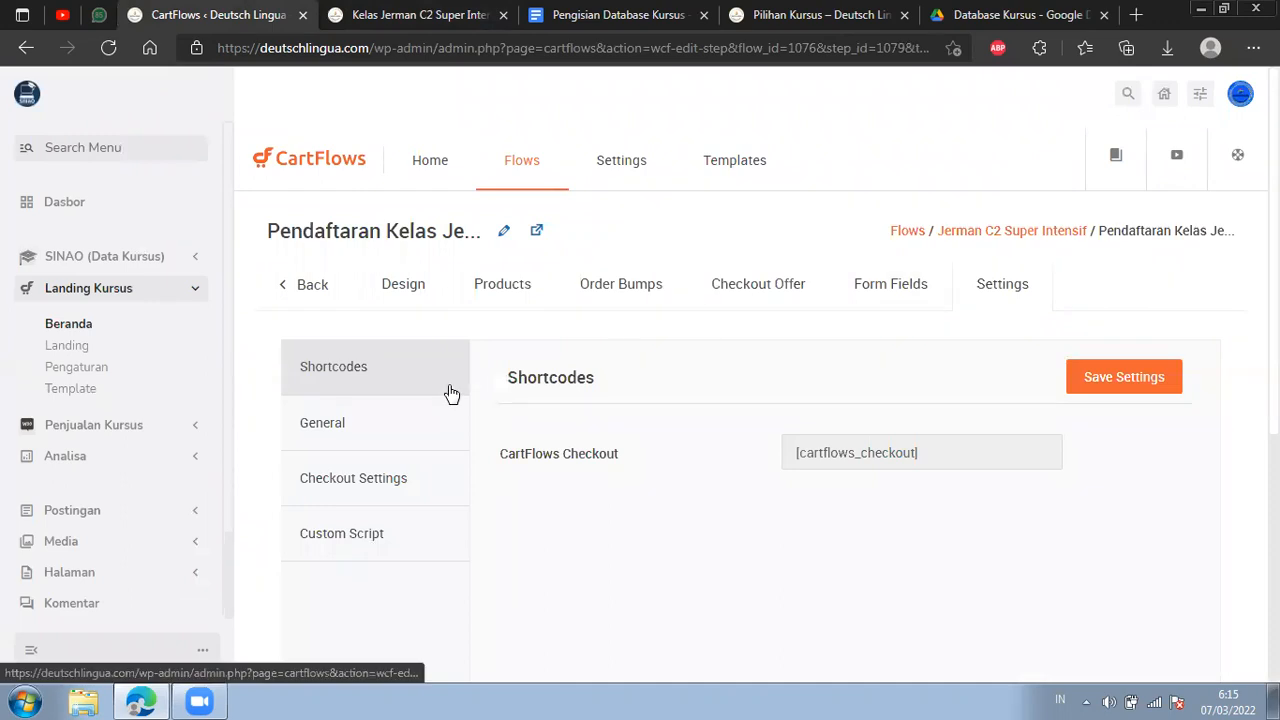
left_click(463, 415)
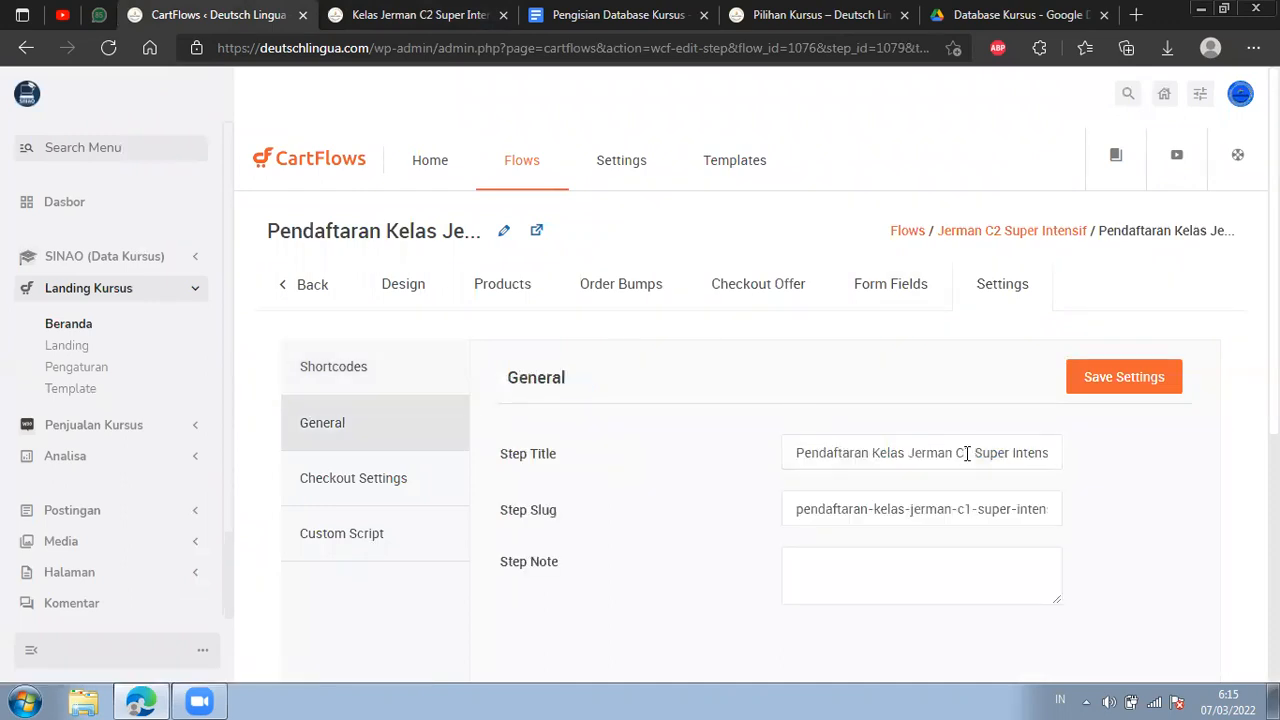
left_click_drag(853, 457, 1050, 452)
left_click(961, 450)
key("BackSpace")
type("2")
left_click(934, 509)
key("ctrl+a")
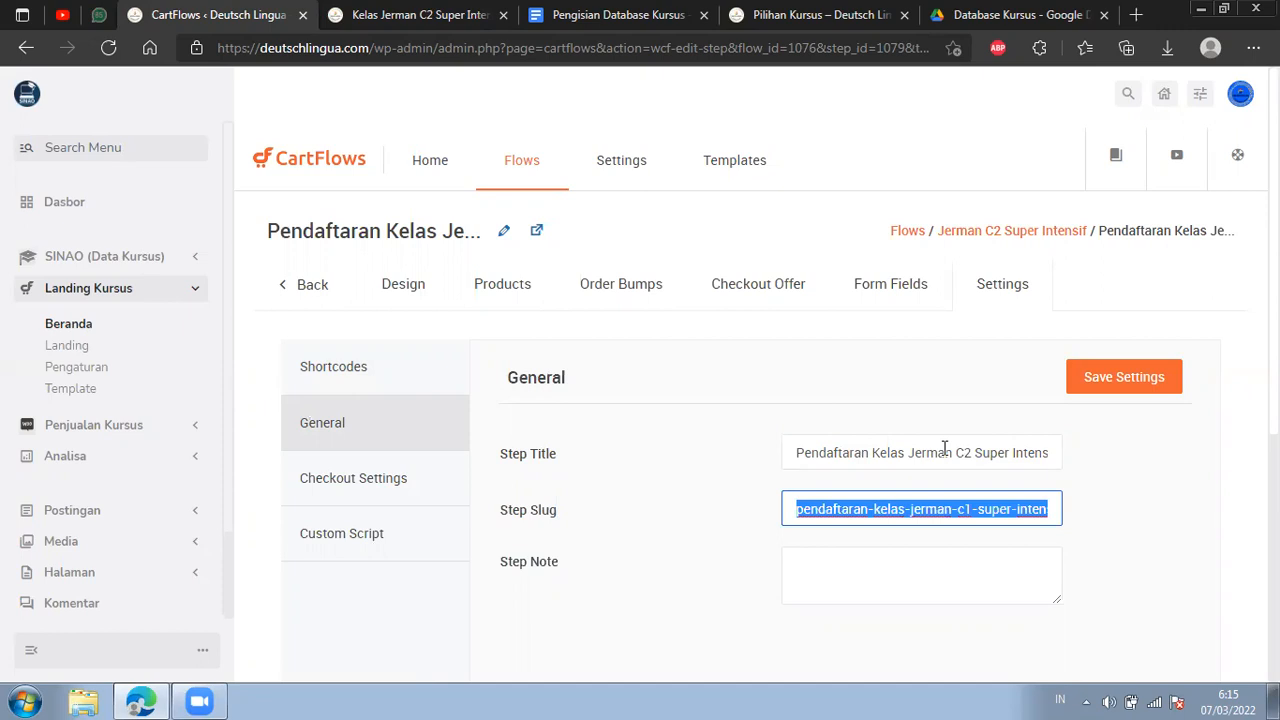
type("daftar-12")
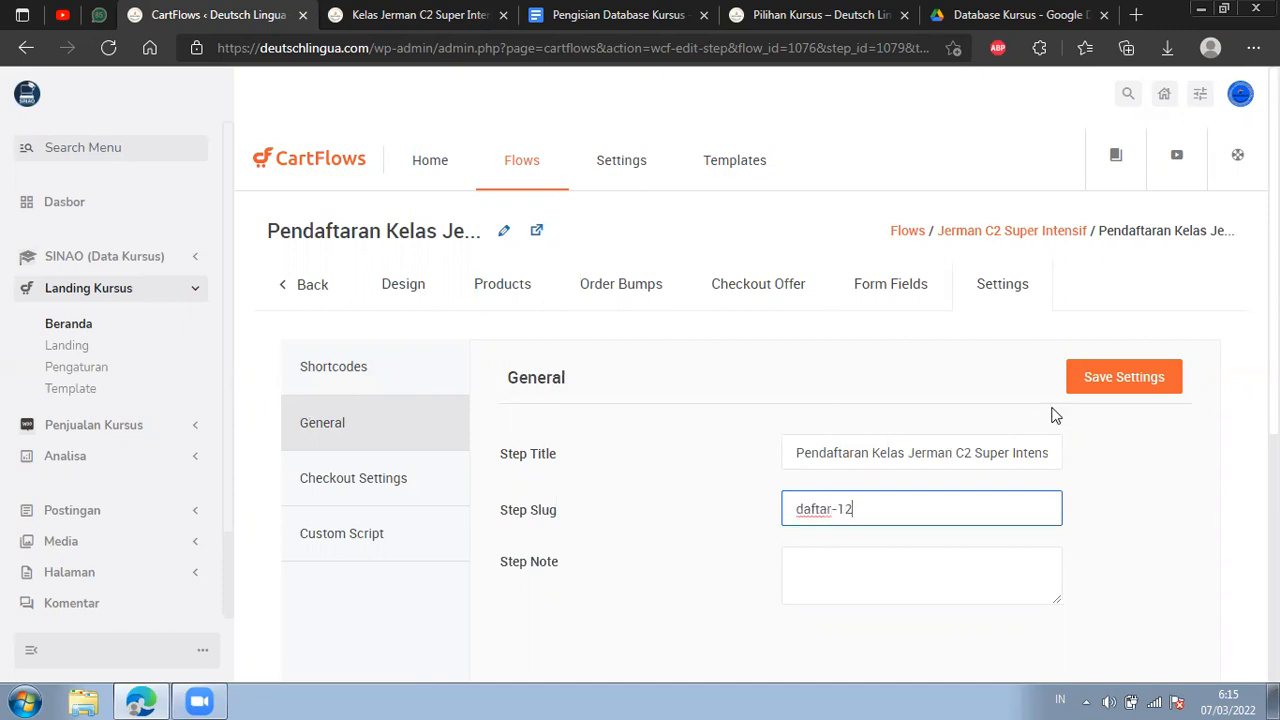
left_click(1086, 386)
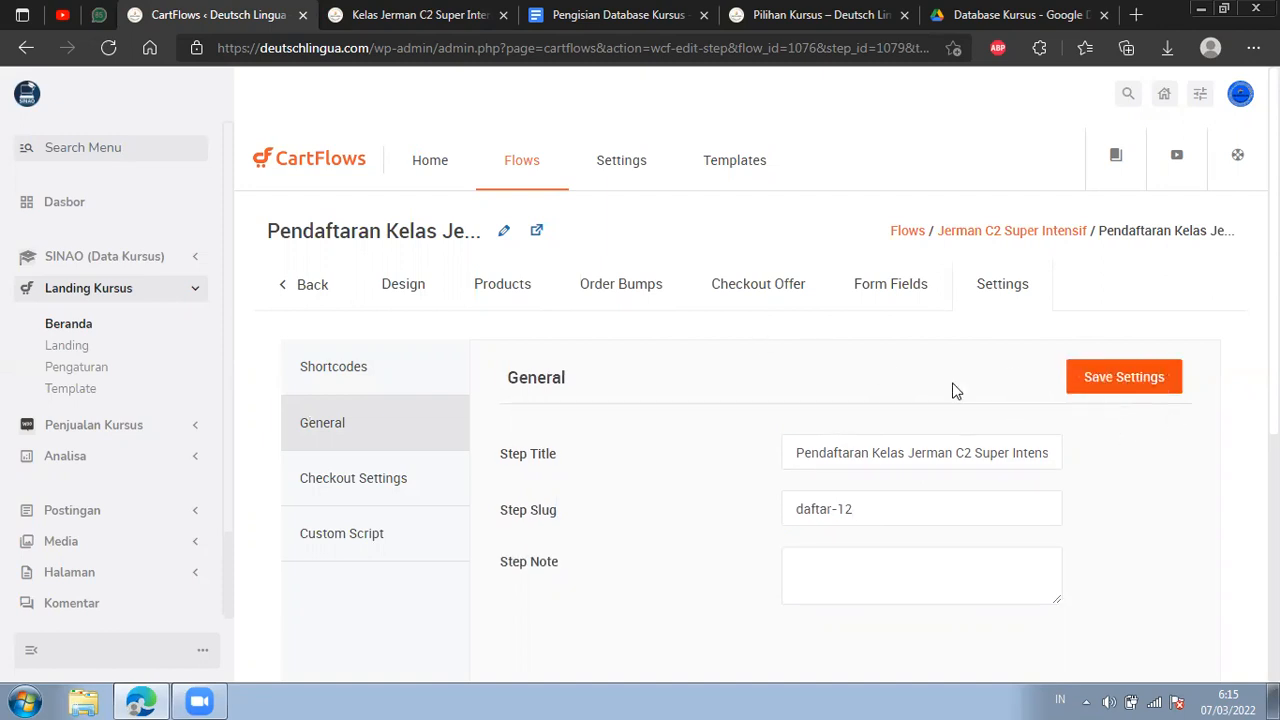
left_click(503, 231)
left_click(447, 232)
left_click(645, 238)
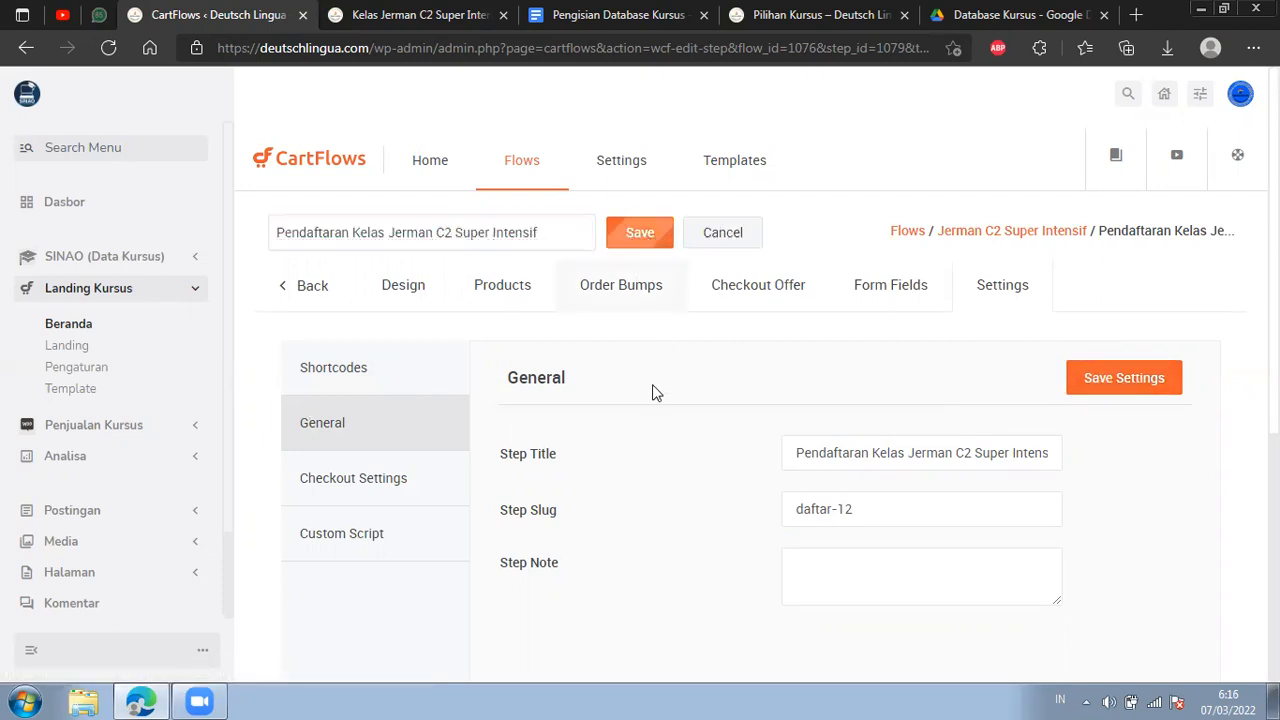
Search for c2 among the products and add Jerman C2 Super Intensif to the checkout step.
left_click(505, 302)
scroll(613, 330, "down", 3)
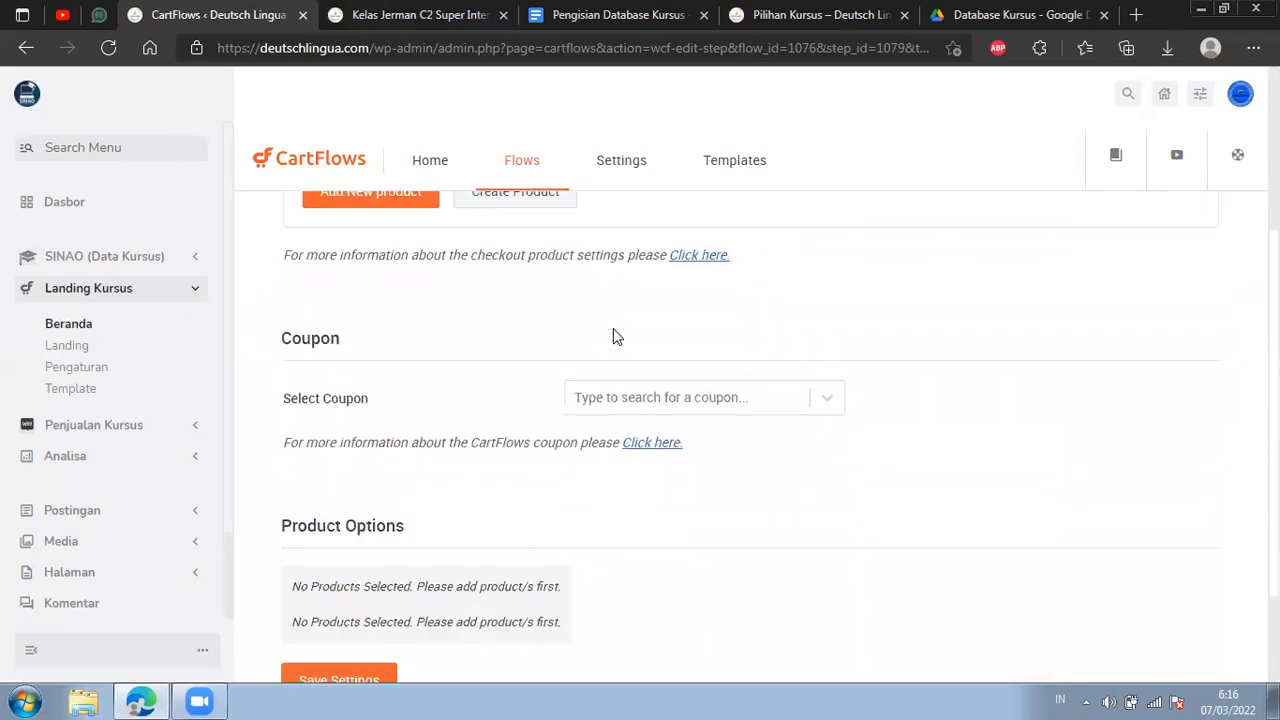
scroll(613, 337, "up", 3)
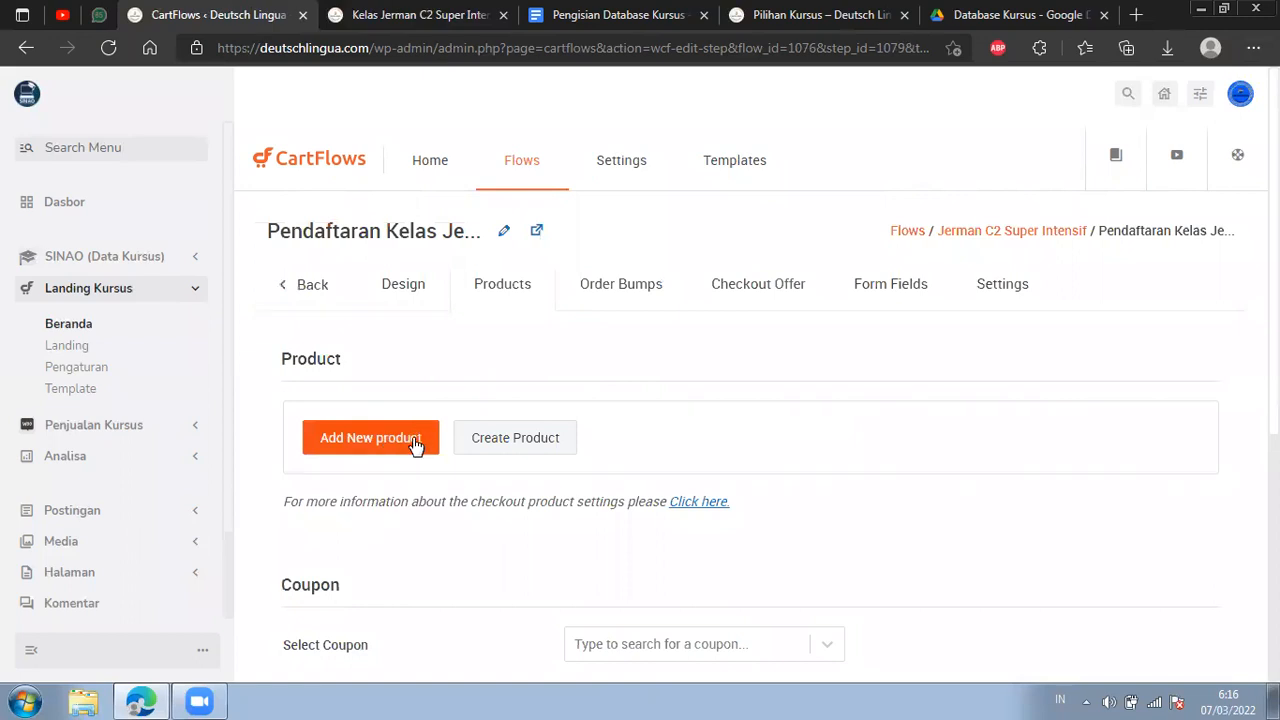
left_click(371, 450)
left_click(575, 408)
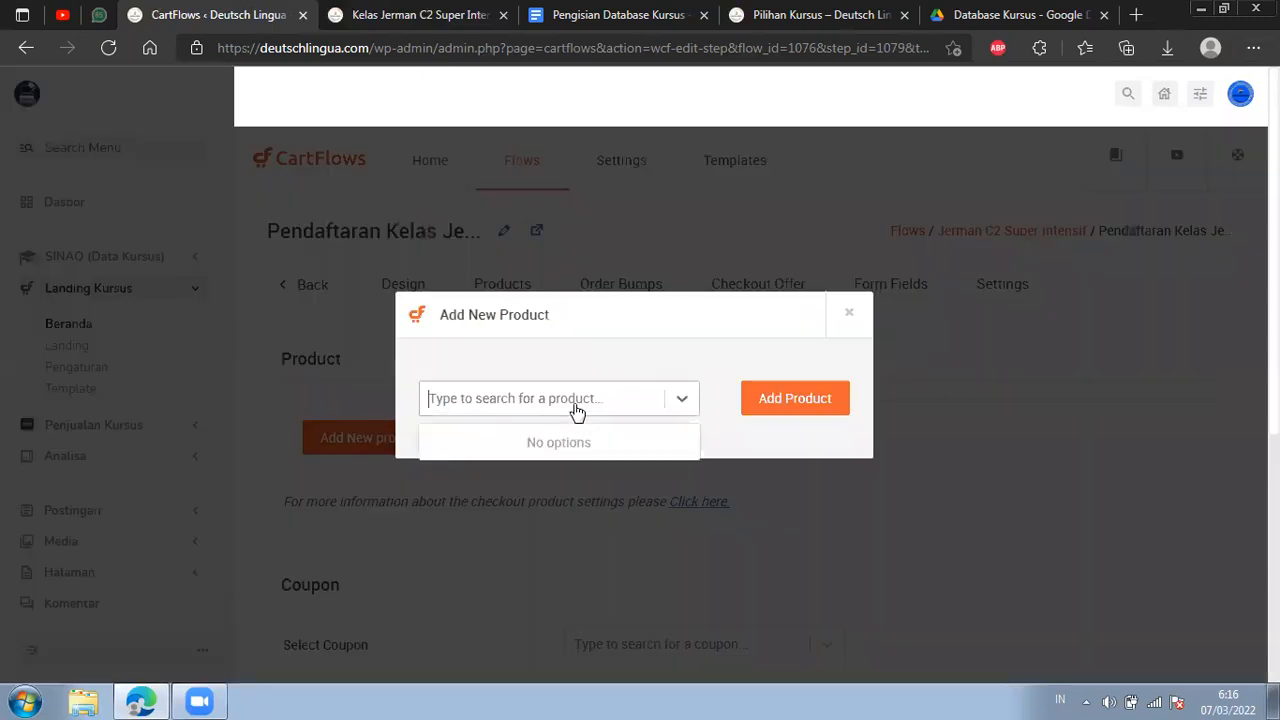
type("c2")
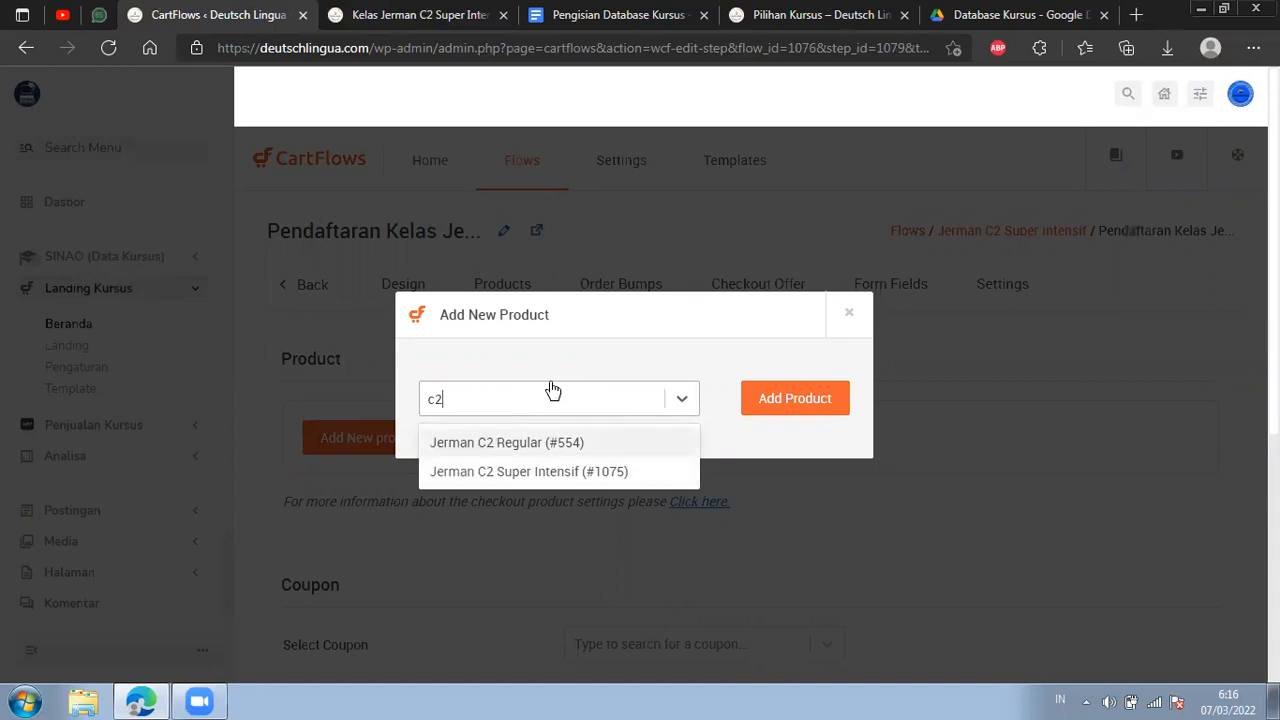
left_click(516, 478)
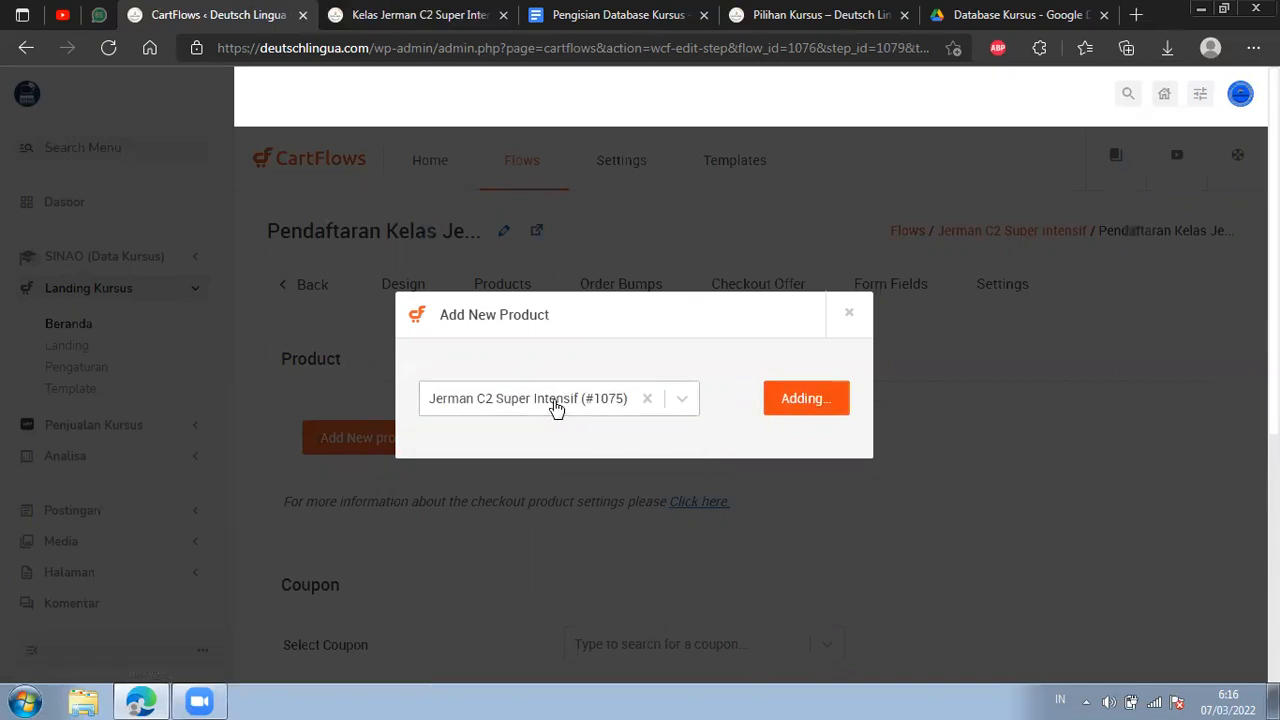
Enter a quantity of 1 for the Jerman C2 Super Intensif product and save the checkout step's product settings.
scroll(548, 339, "down", 1)
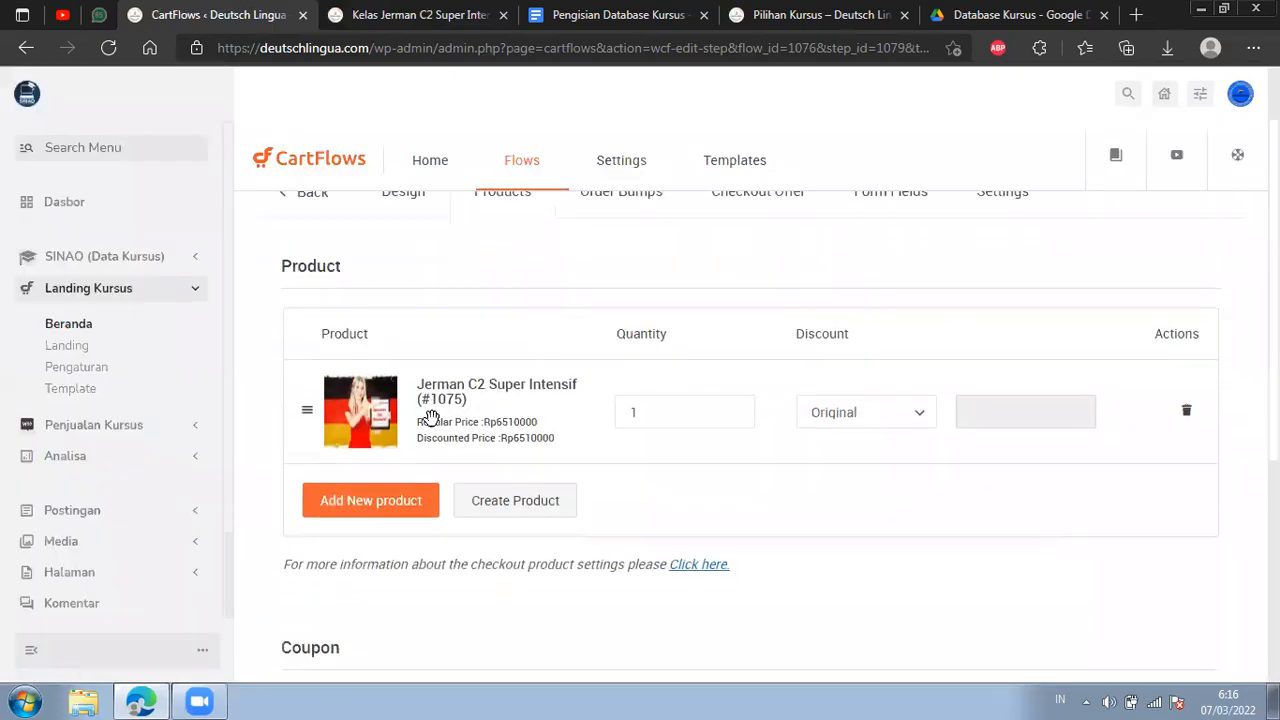
scroll(530, 405, "down", 2)
scroll(640, 335, "up", 1)
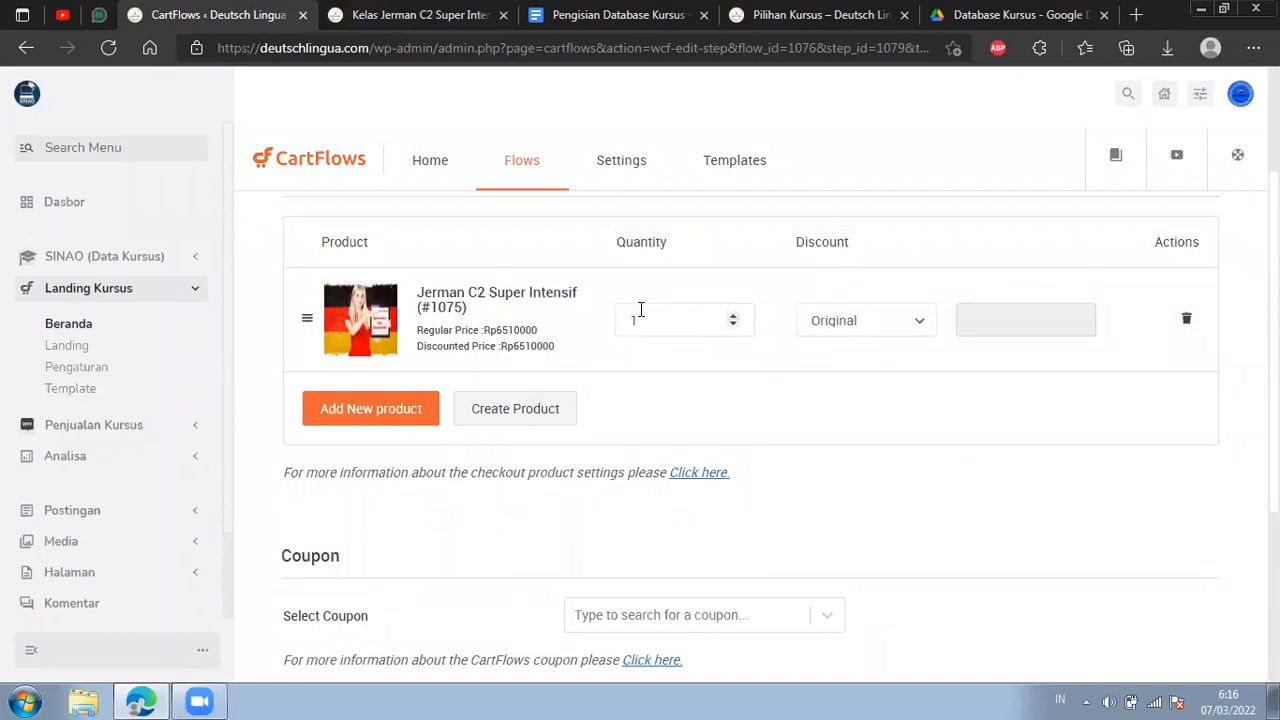
type("1")
scroll(532, 388, "down", 3)
left_click(368, 553)
scroll(639, 458, "up", 3)
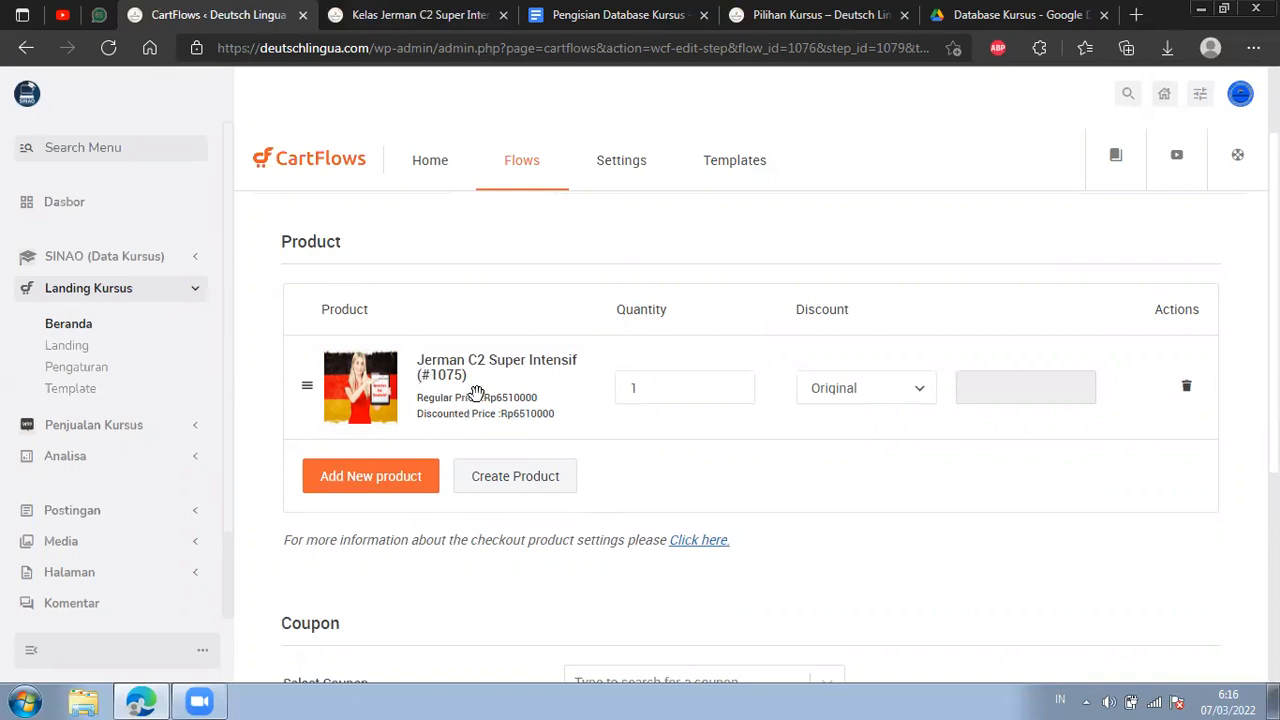
Open the Semua Kursus course list in a new browser tab.
left_click(200, 260)
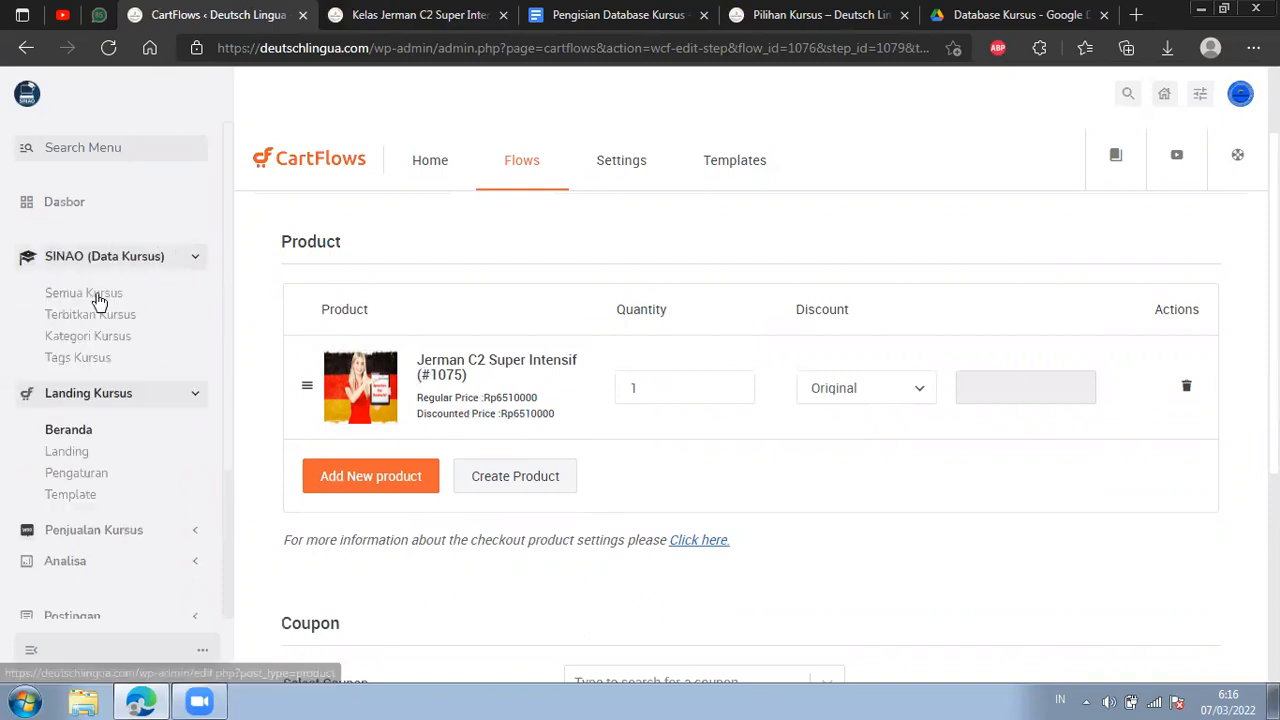
right_click(100, 293)
left_click(173, 307)
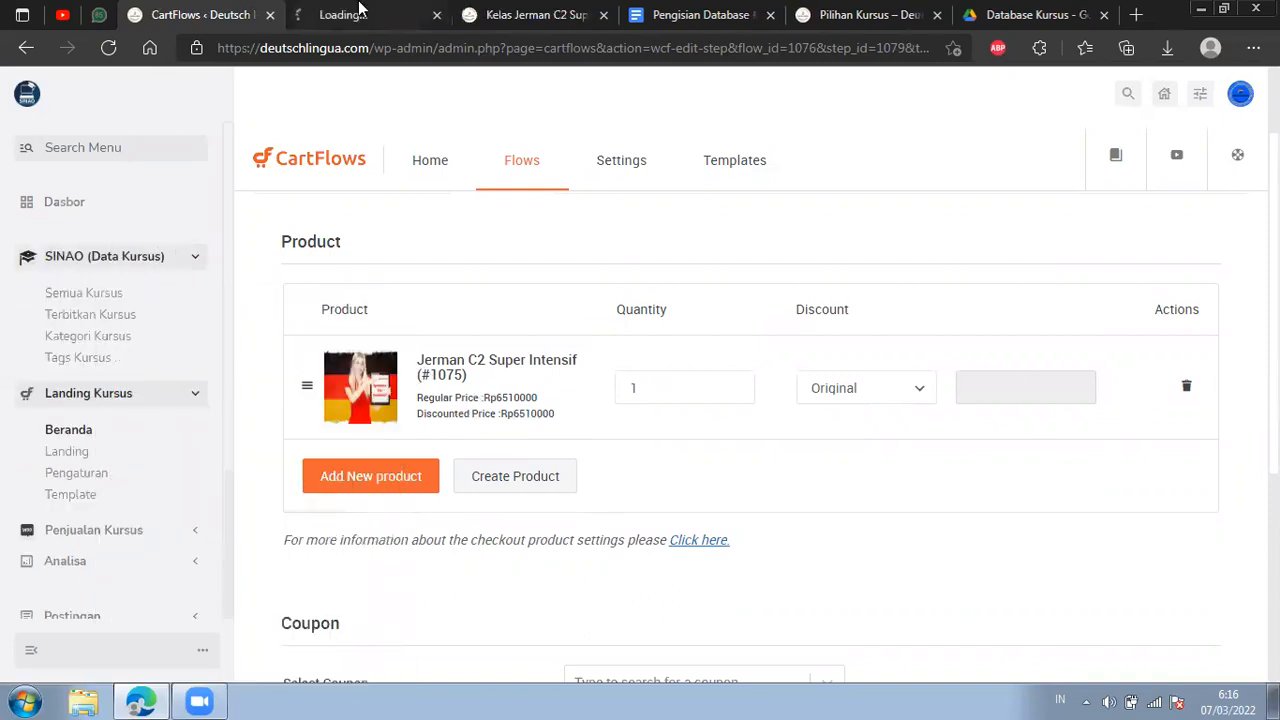
Check the Jerman C2 Super Intensif entry and its price in the Semua Kursus course list, and close that list.
left_click(360, 10)
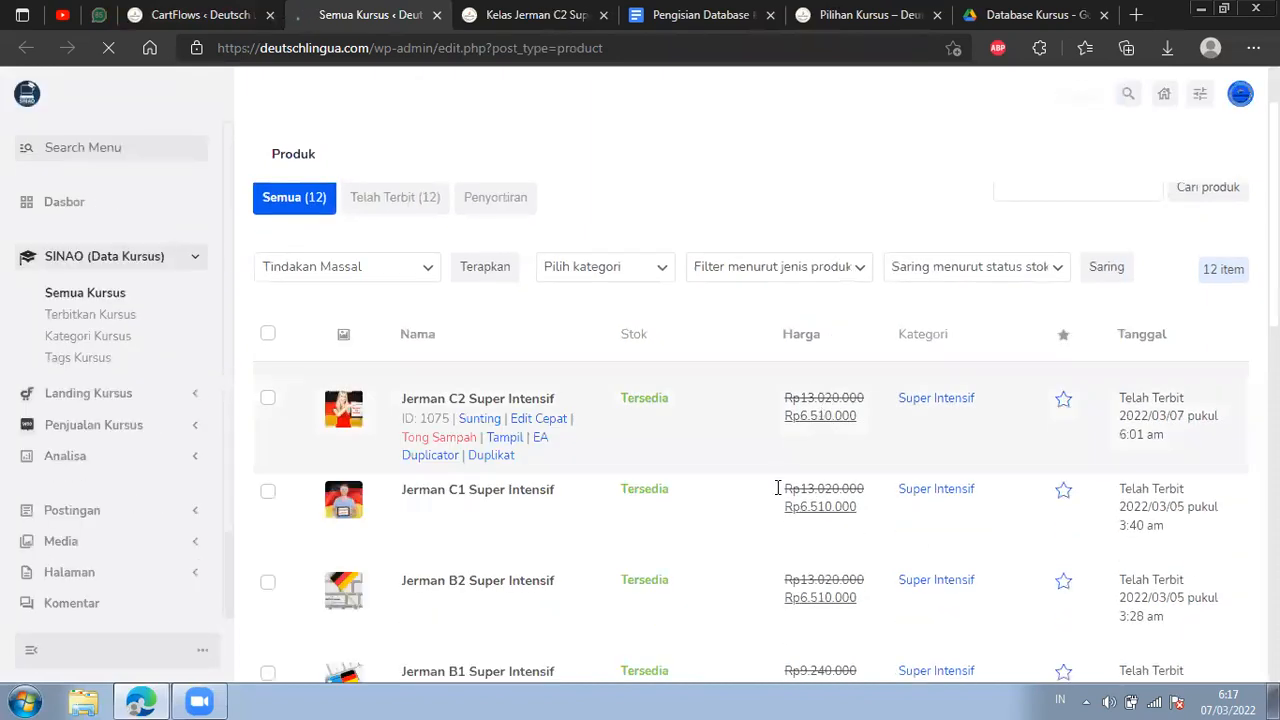
left_click(436, 15)
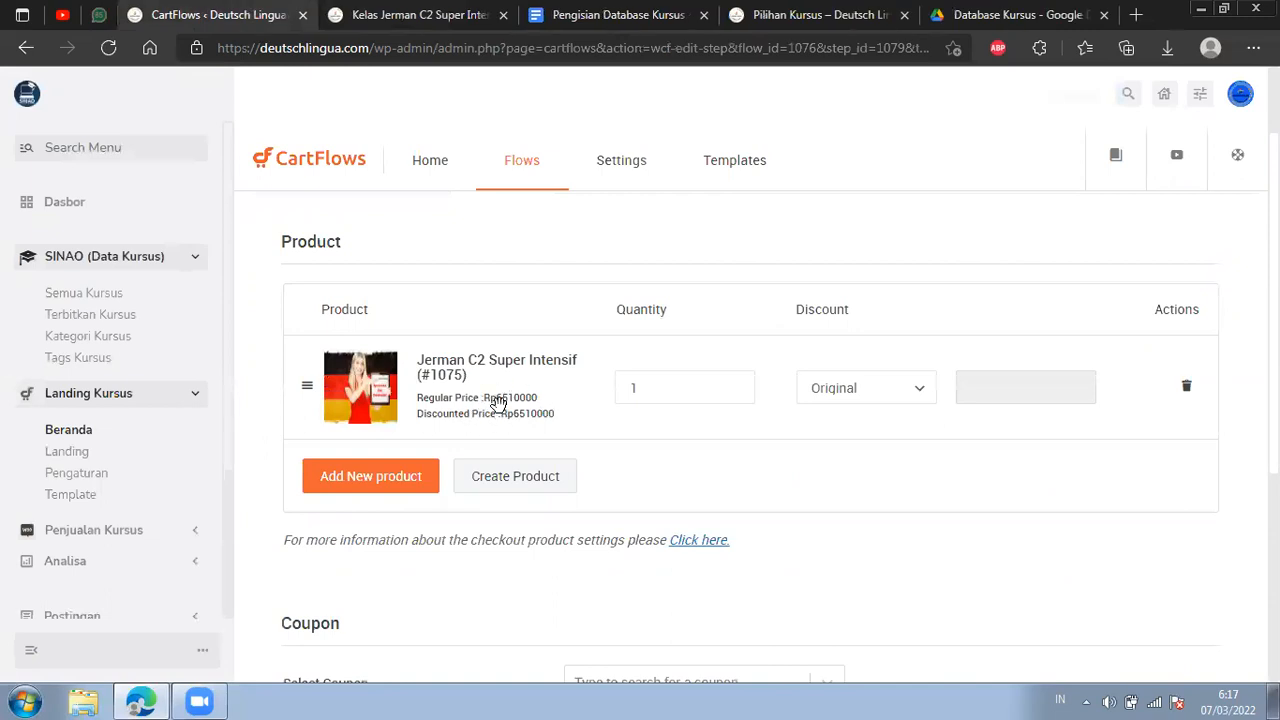
Go to the checkout step's design settings and open its page in the Elementor editor.
scroll(549, 233, "up", 2)
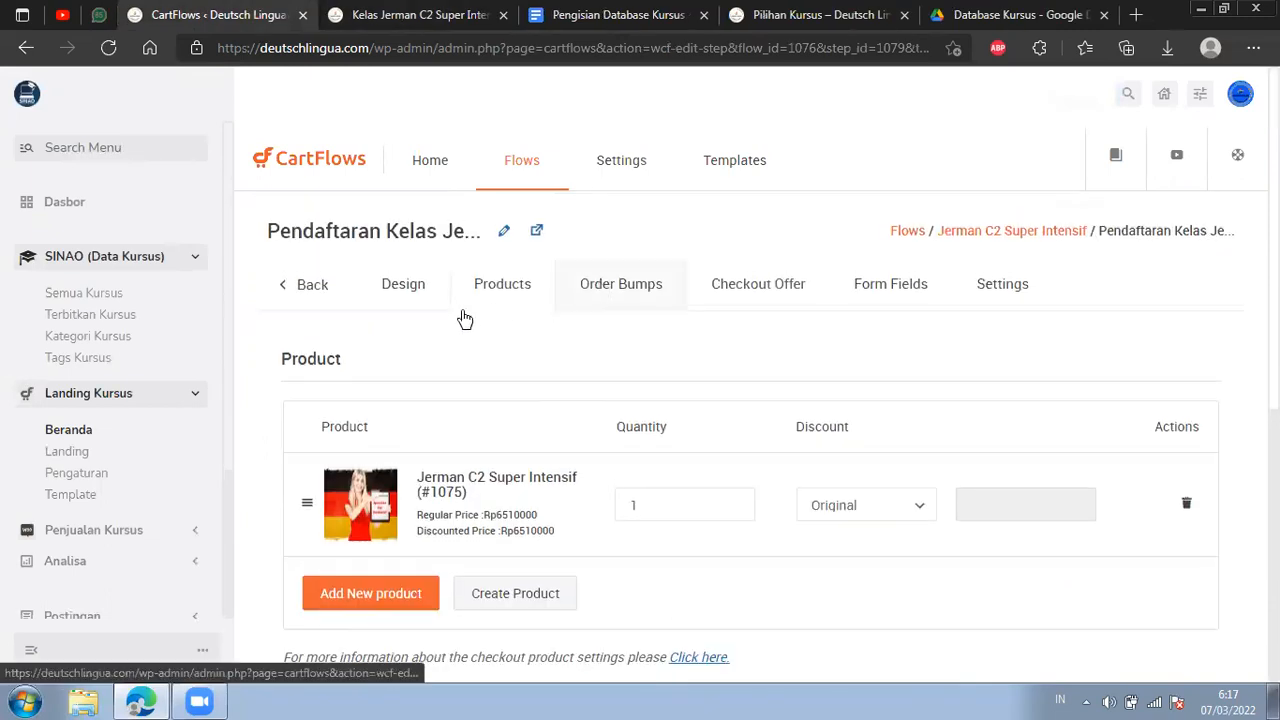
left_click(428, 300)
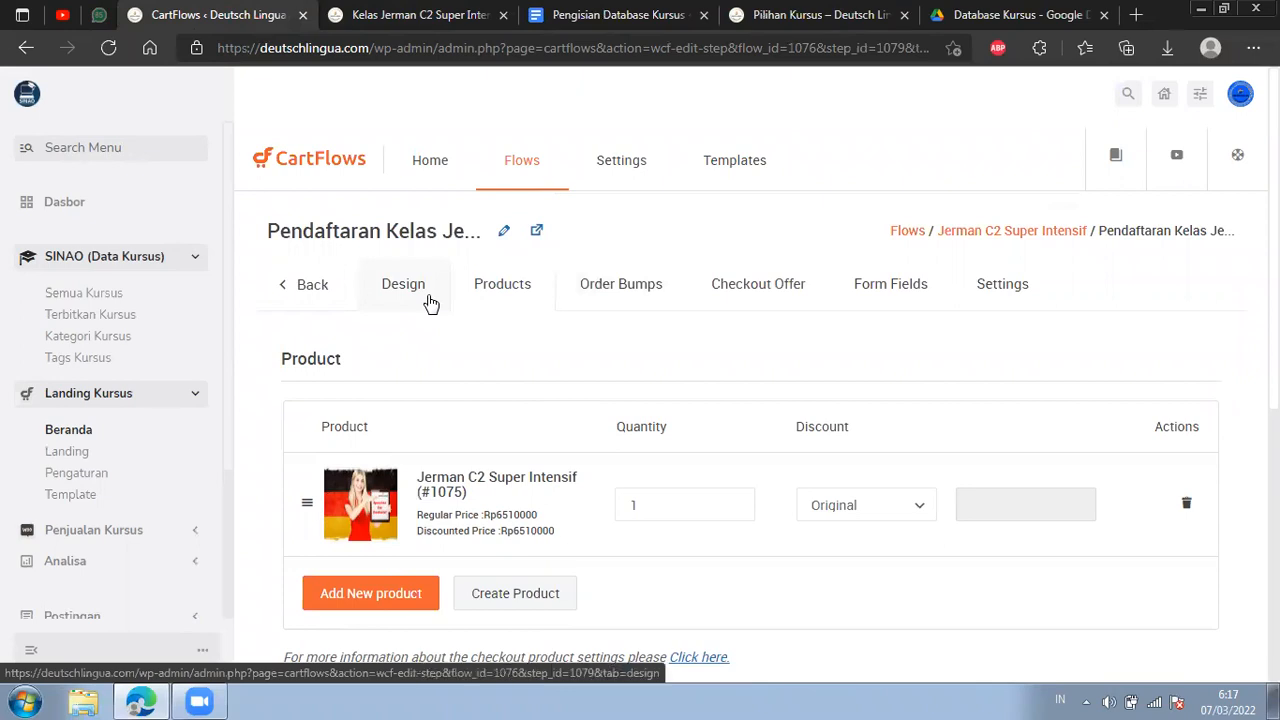
scroll(673, 316, "down", 4)
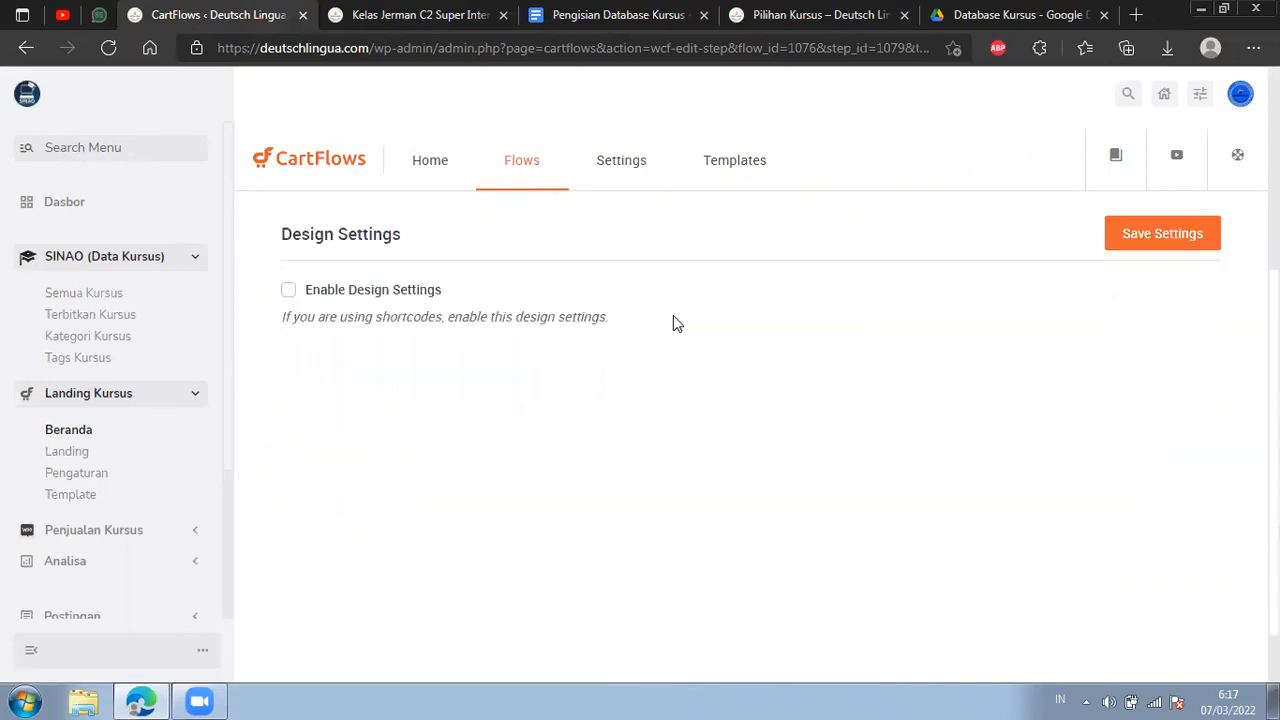
scroll(650, 328, "up", 2)
left_click(355, 283)
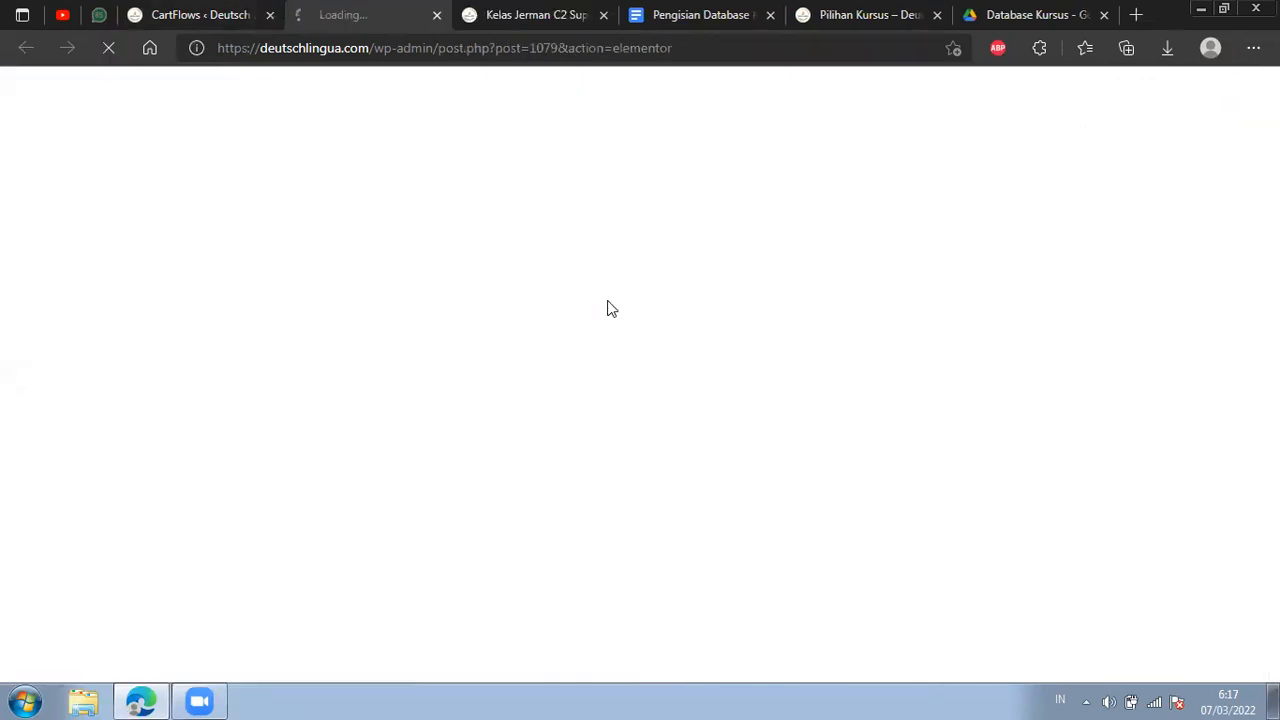
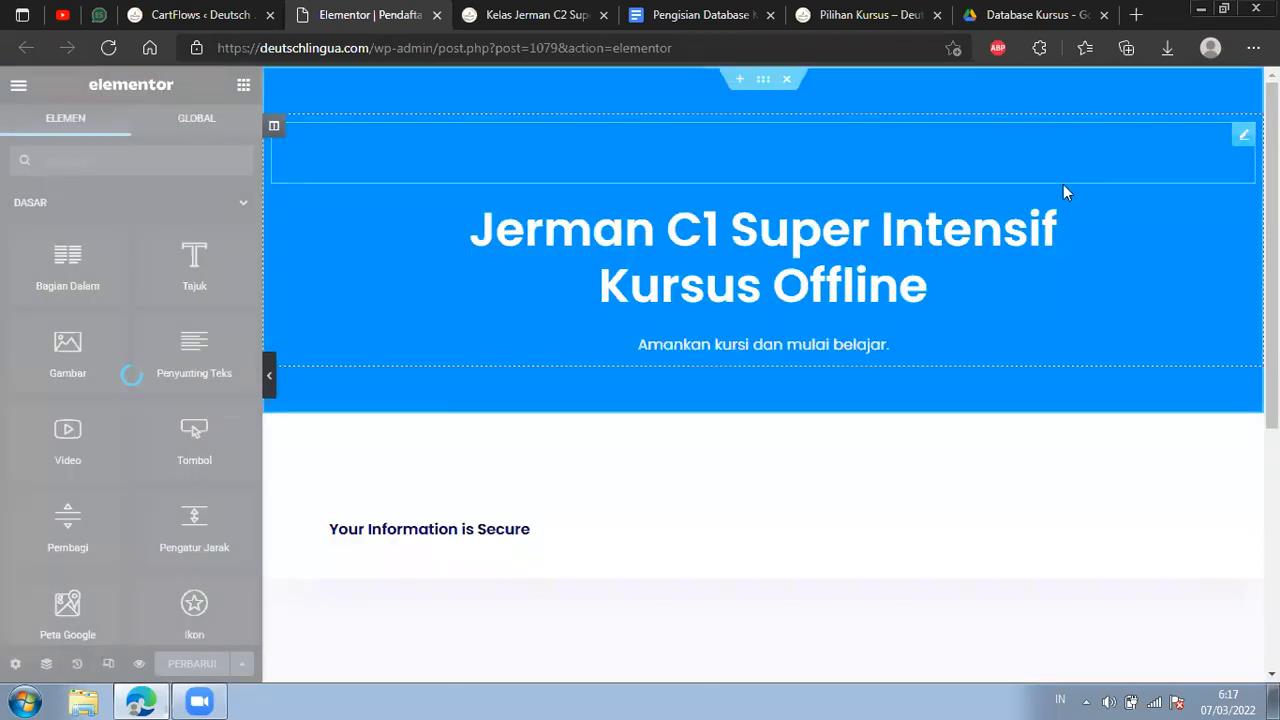
Change the checkout page's main heading to "Jerman C2 Super Intensif<br>Kursus Offline".
scroll(620, 435, "down", 1)
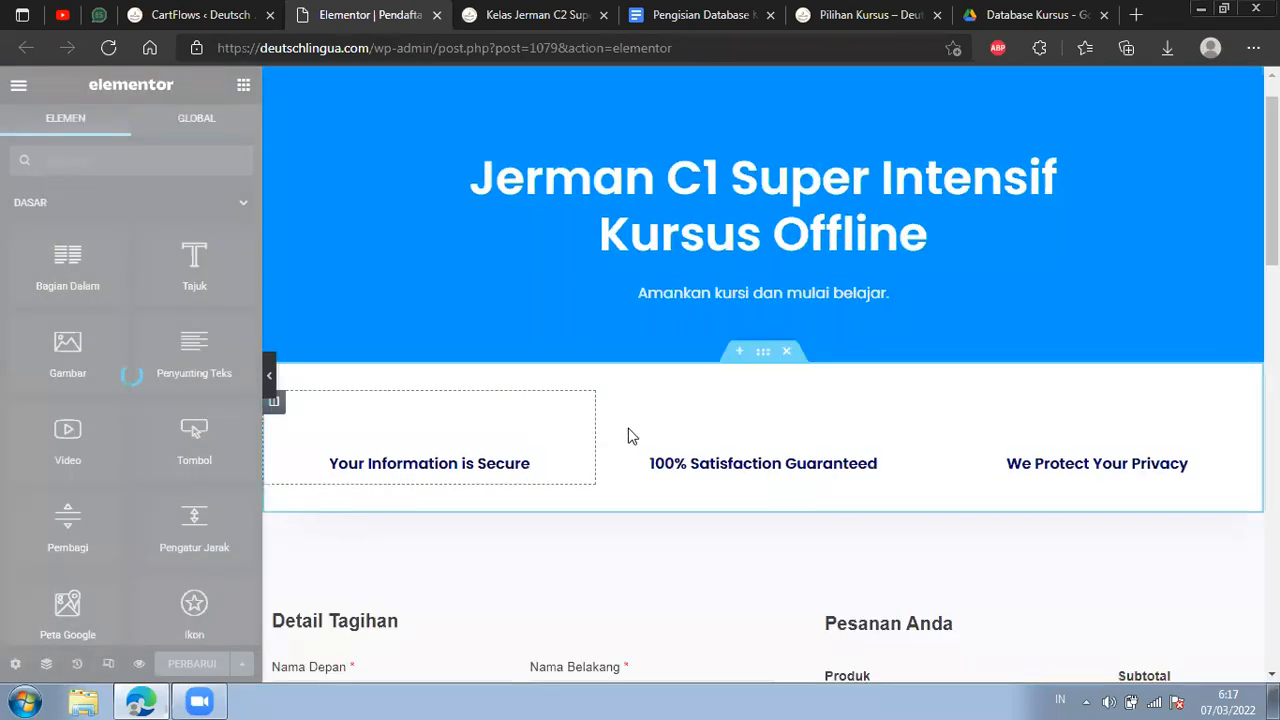
scroll(628, 436, "down", 3)
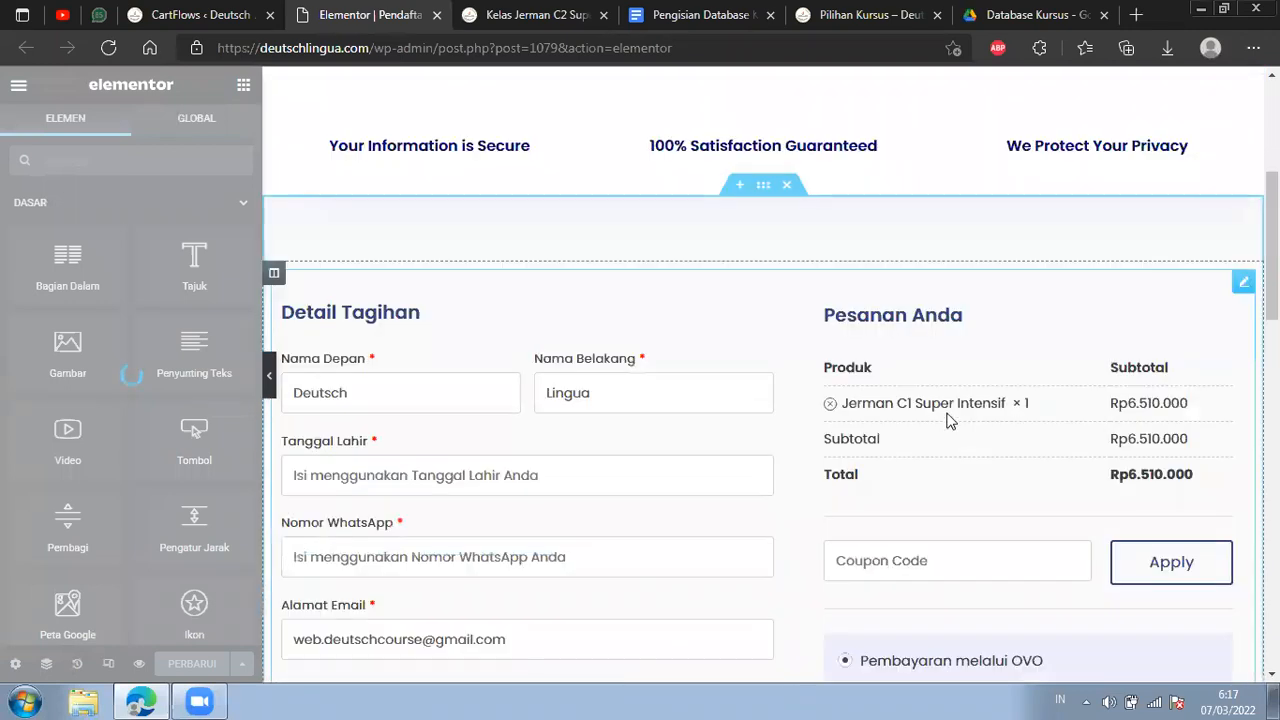
scroll(950, 418, "up", 2)
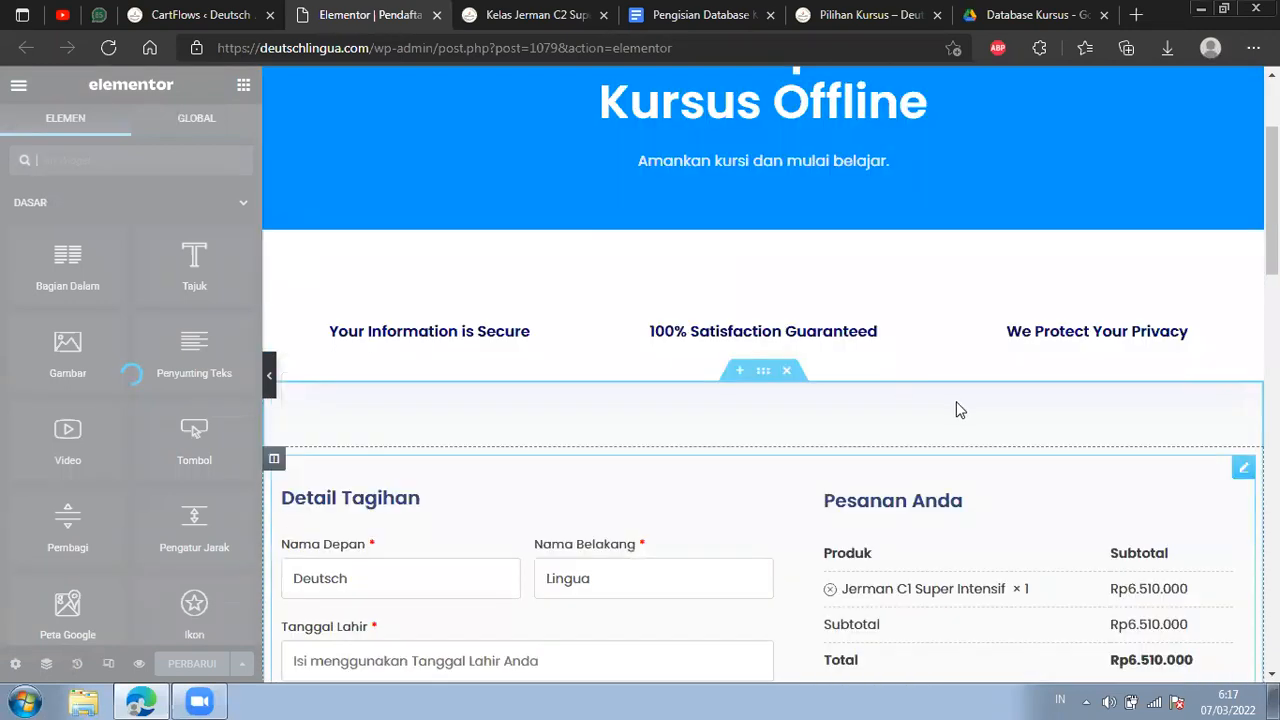
scroll(957, 409, "up", 2)
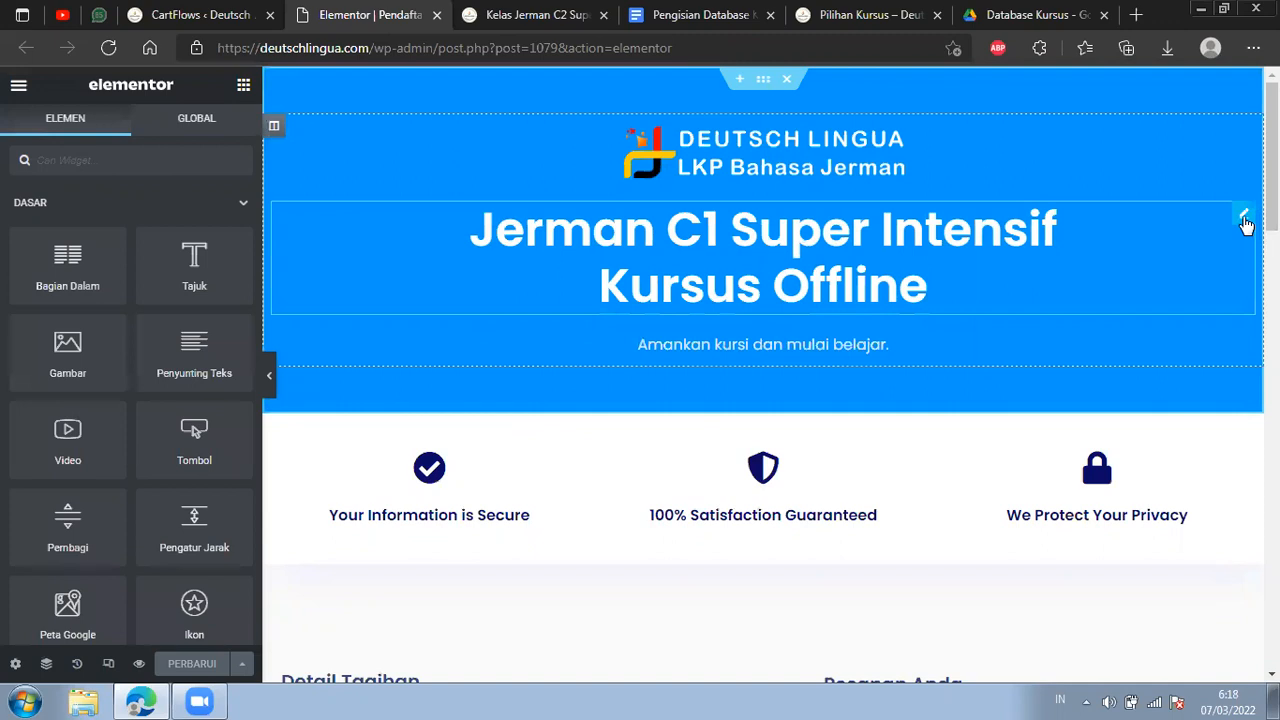
left_click(360, 227)
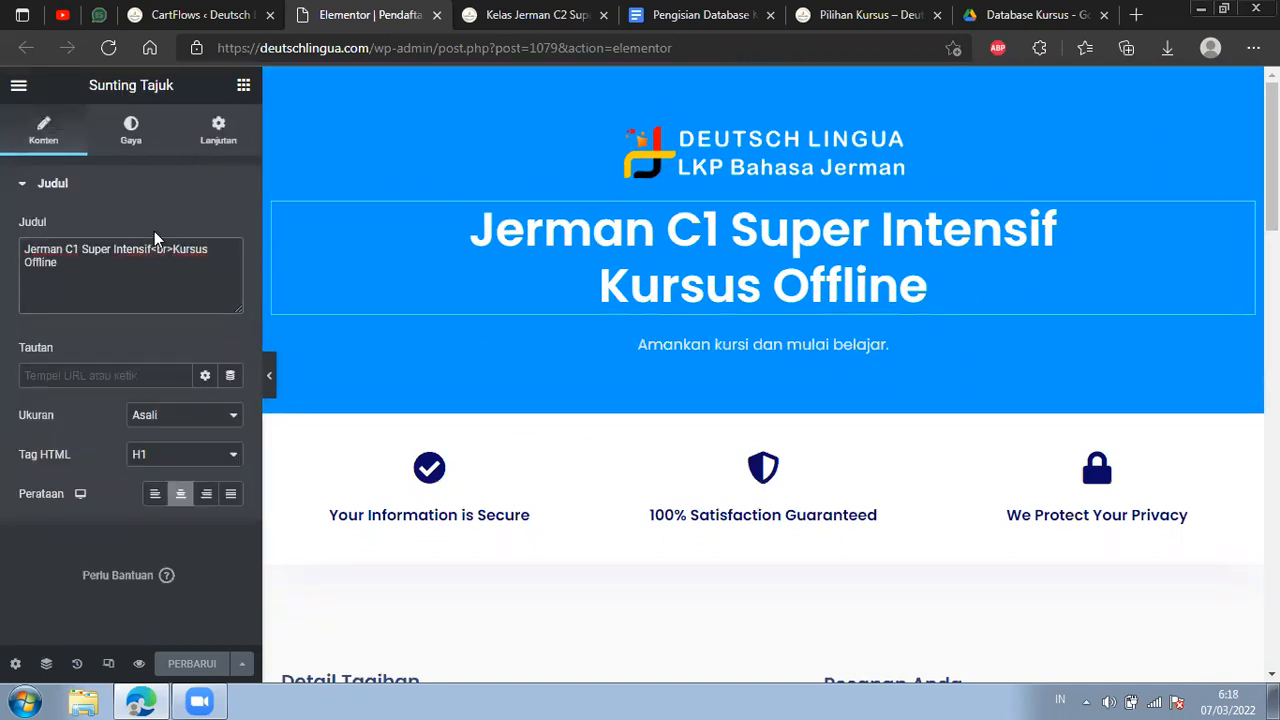
key("BackSpace")
type("2")
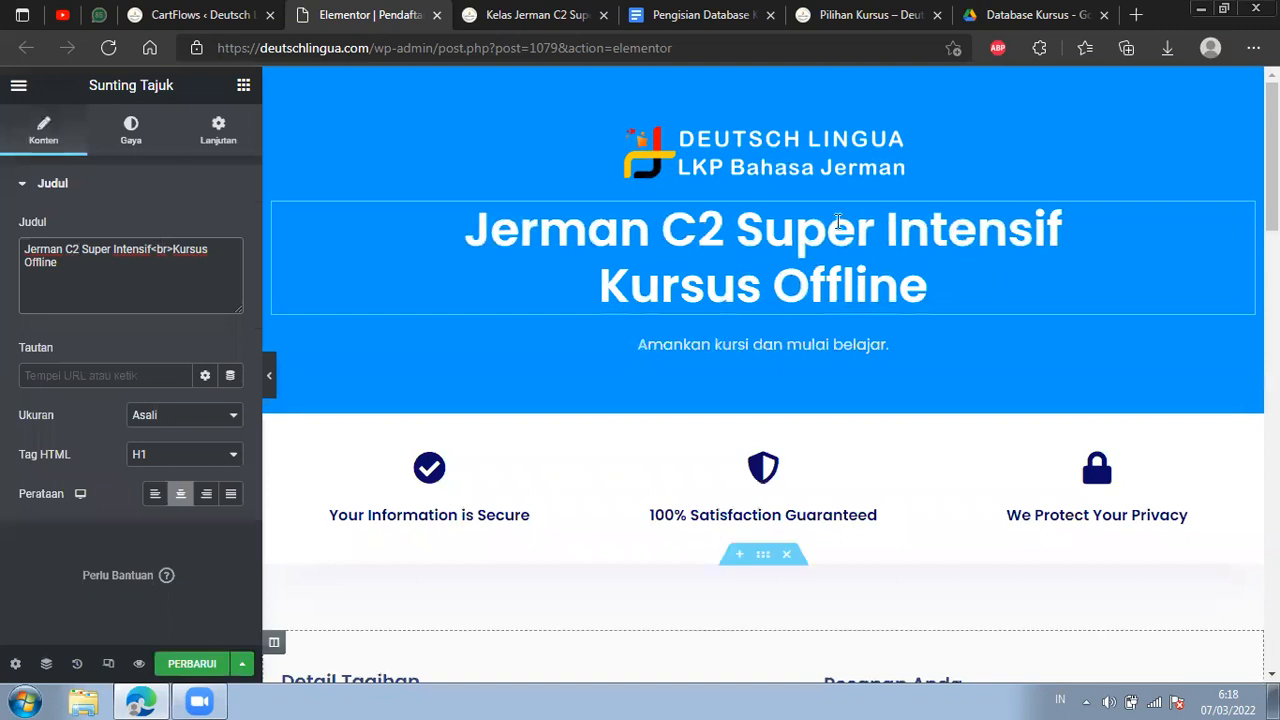
left_click_drag(150, 250, 166, 254)
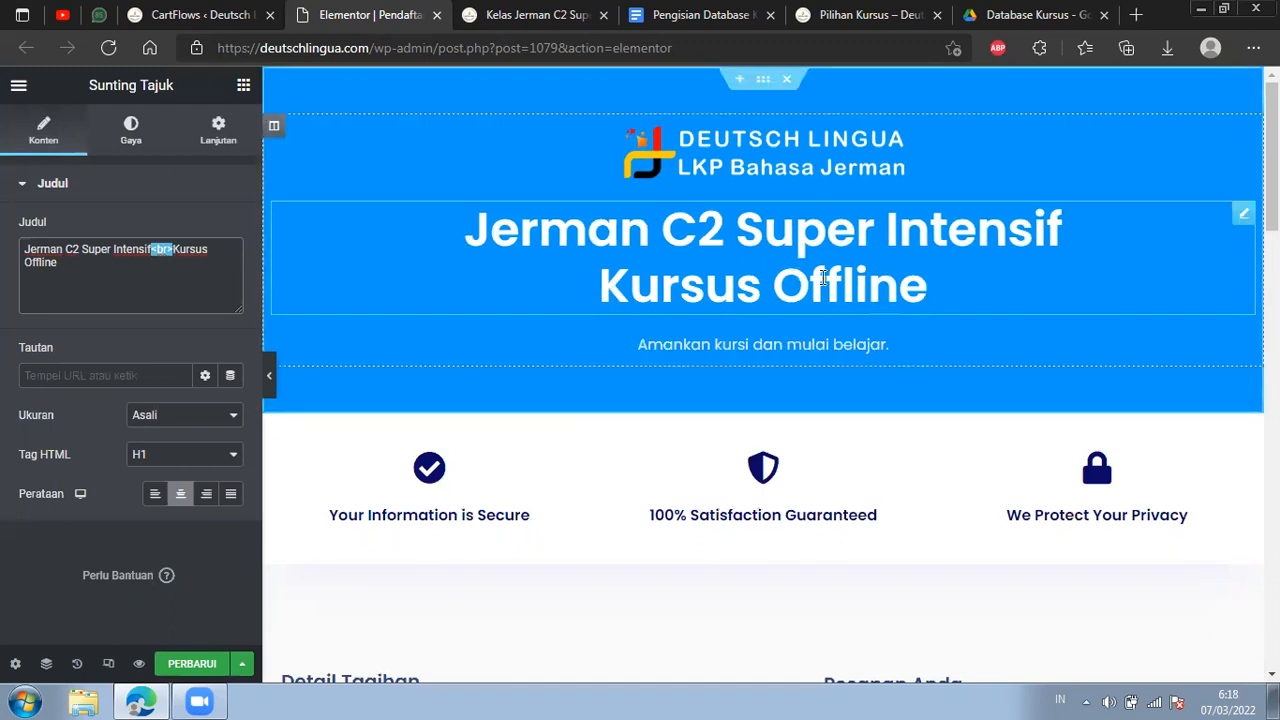
Keep the checkout form's layout at Two Column and apply the changes to refresh the page preview.
scroll(822, 278, "down", 5)
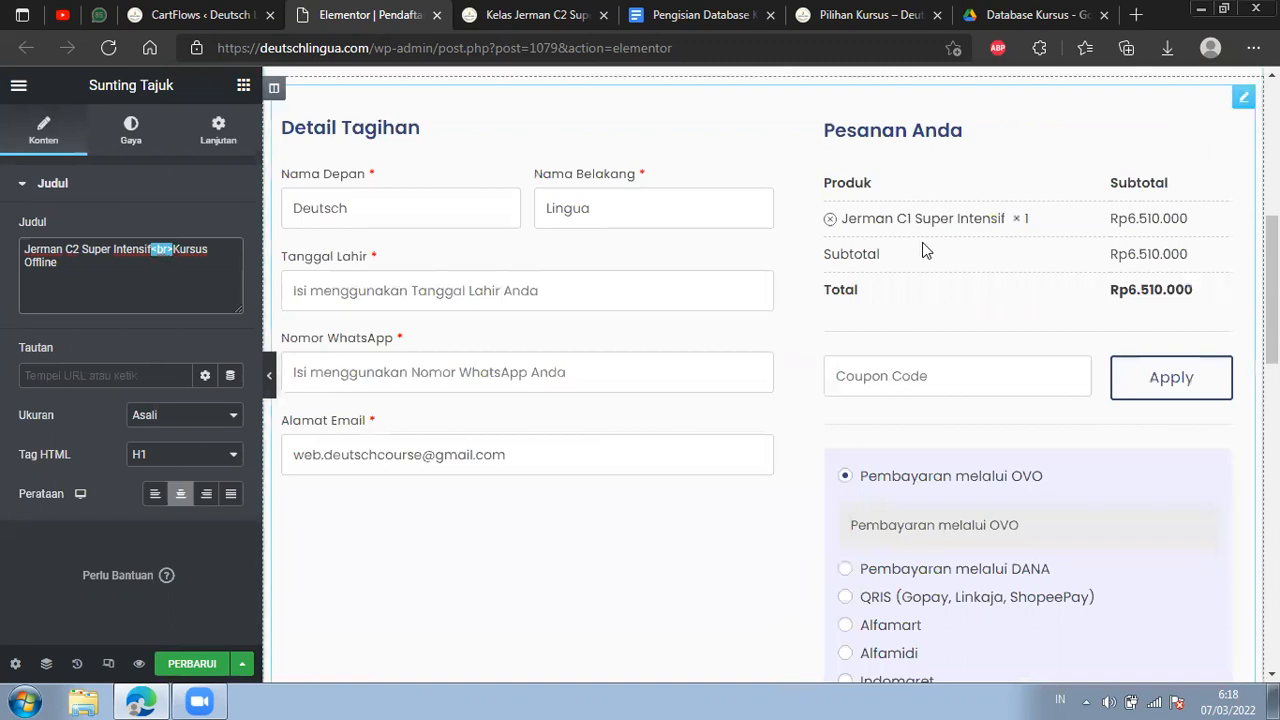
scroll(1228, 186, "up", 3)
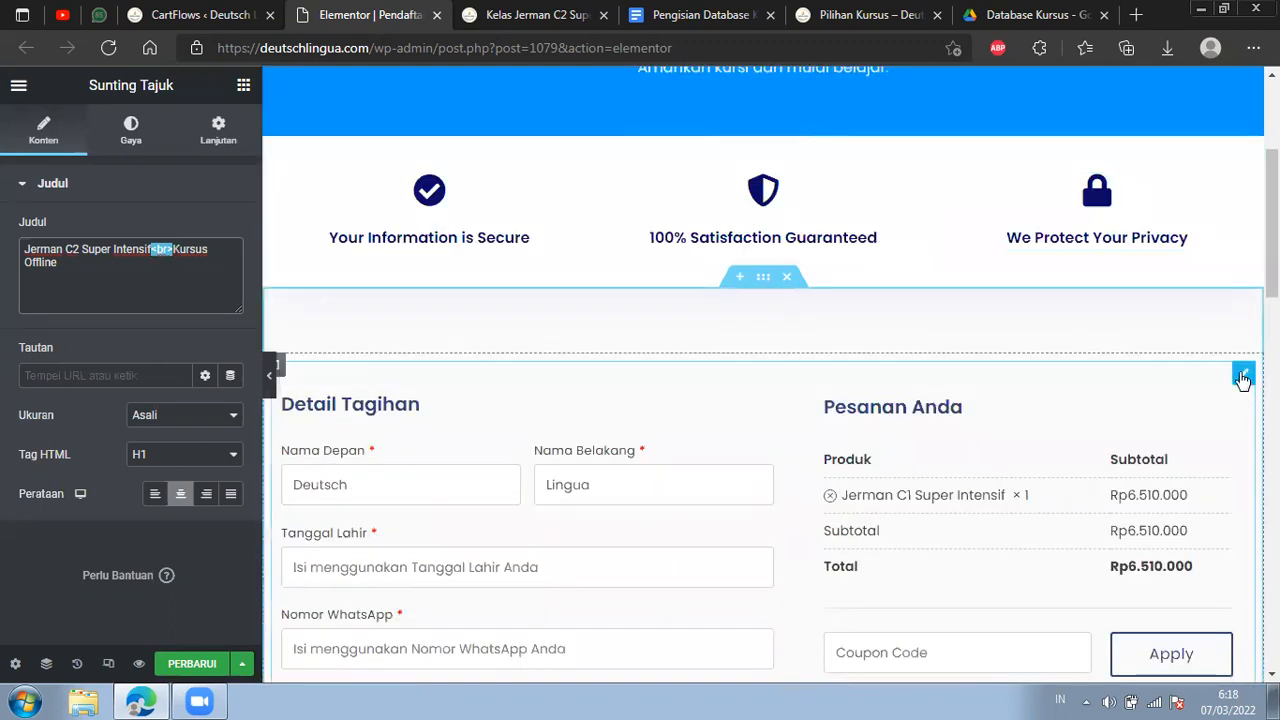
left_click(1242, 378)
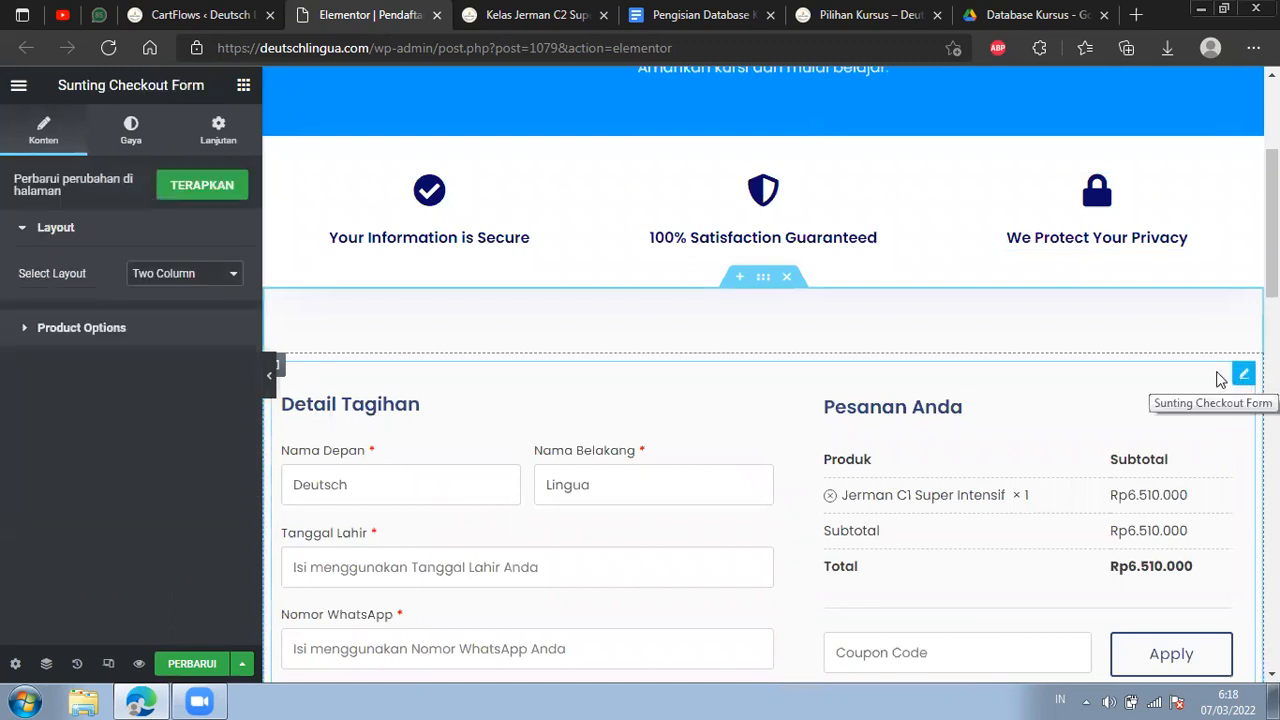
left_click(206, 275)
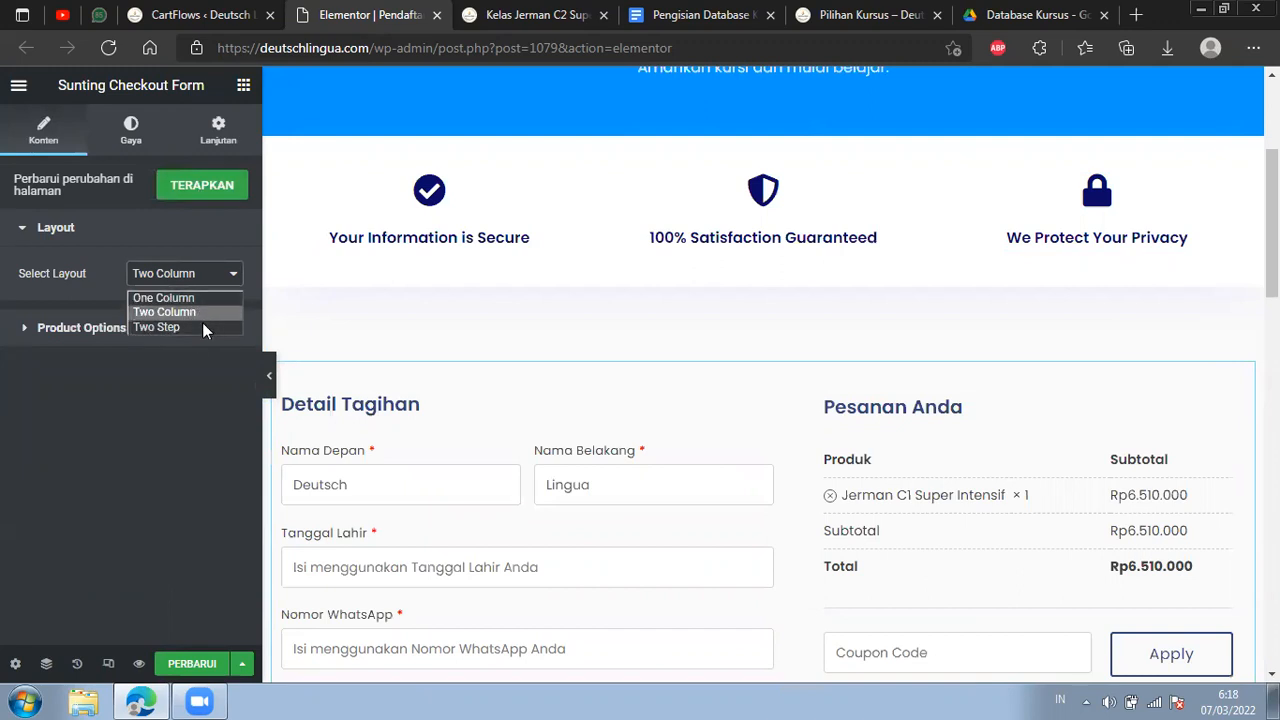
left_click(180, 287)
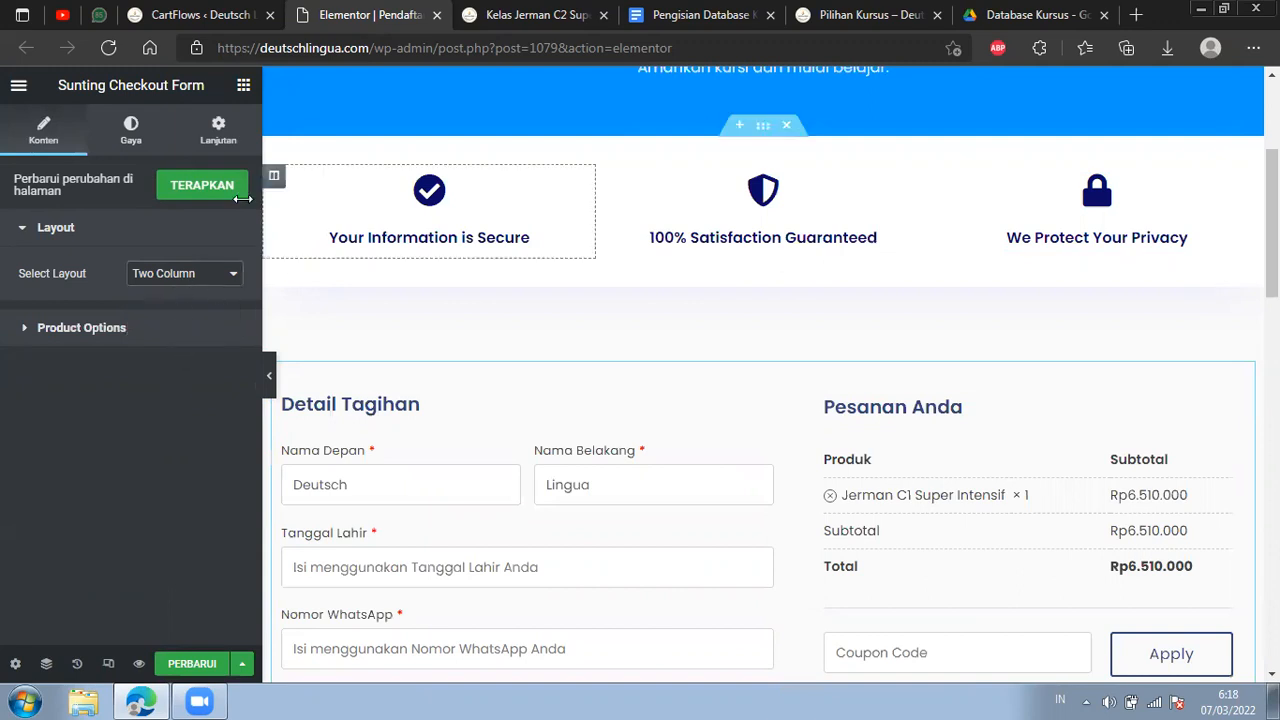
left_click(186, 189)
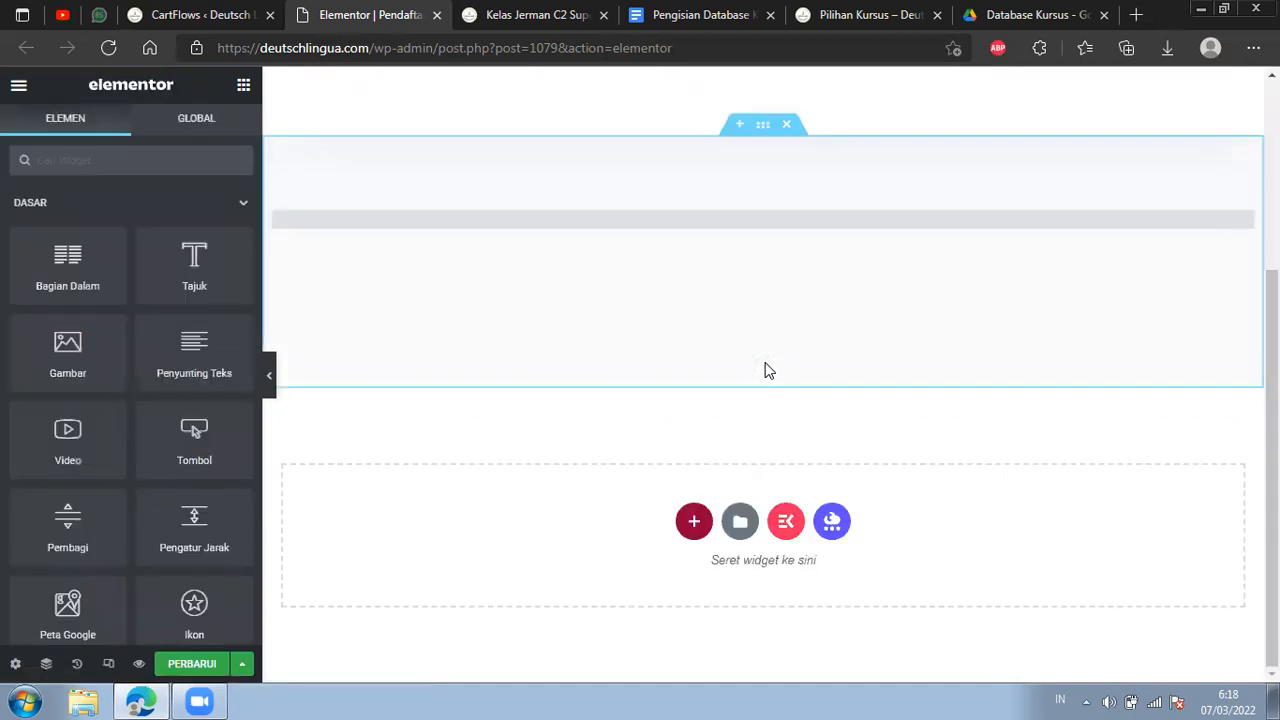
Check the refreshed checkout form's product line, order total and payment methods, down to the alumni testimonials.
scroll(764, 371, "up", 4)
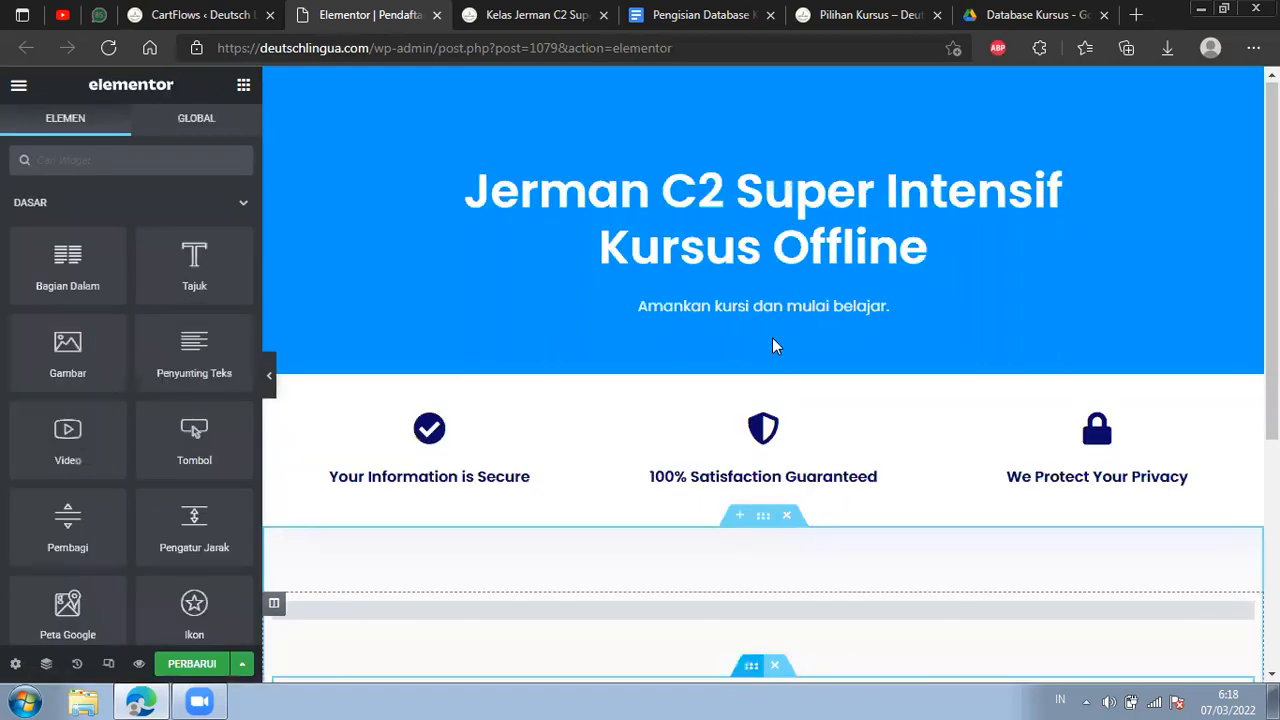
scroll(852, 316, "down", 4)
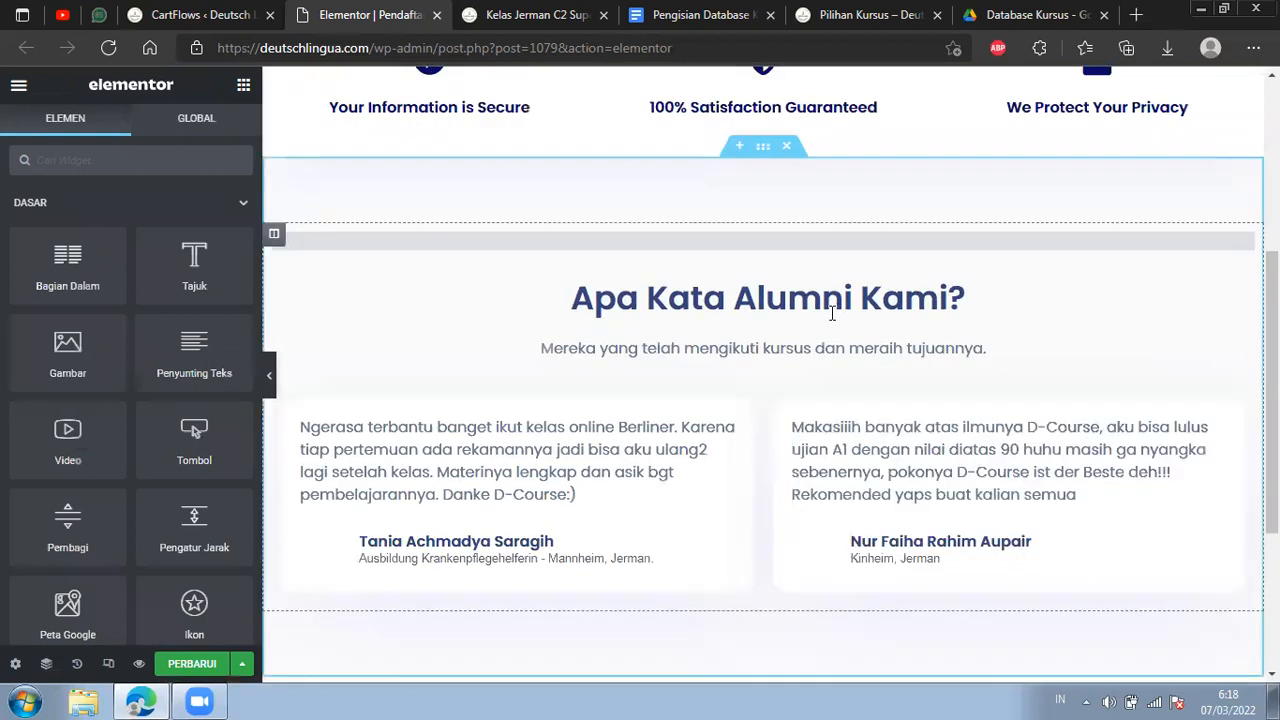
scroll(866, 261, "up", 1)
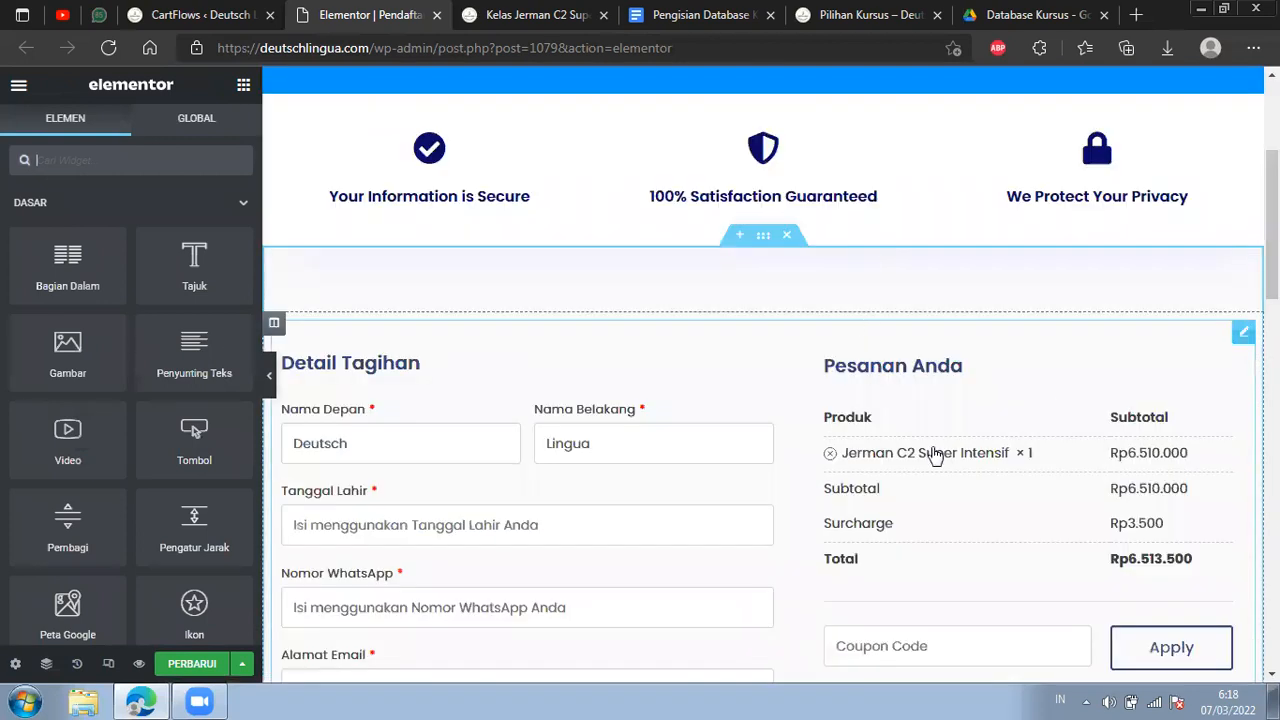
scroll(988, 433, "up", 3)
scroll(889, 420, "down", 3)
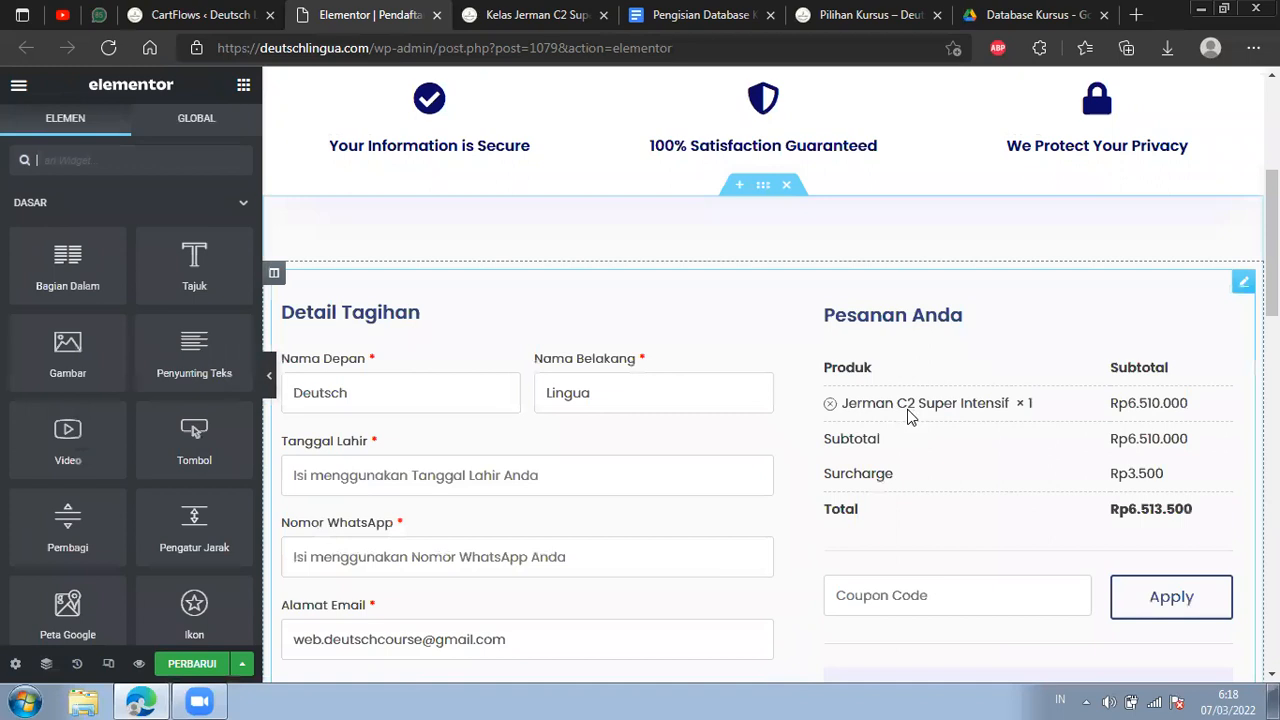
scroll(893, 405, "down", 4)
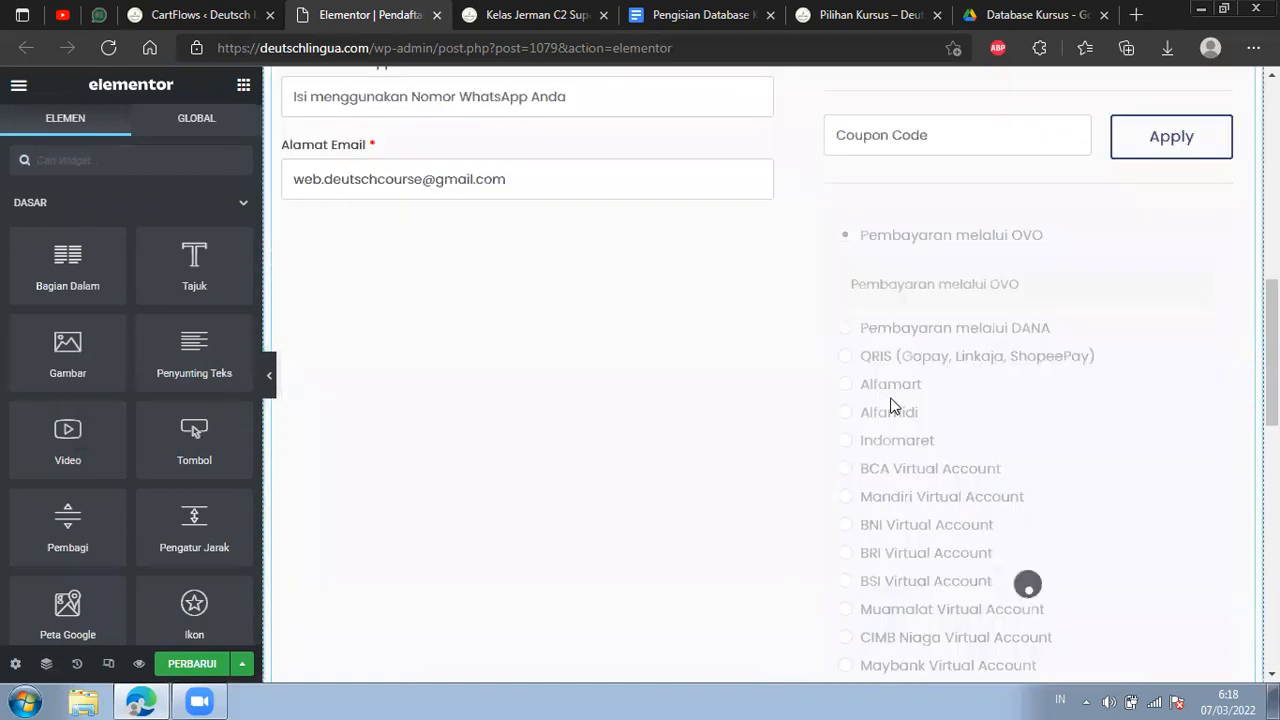
left_click(926, 321)
scroll(716, 405, "down", 7)
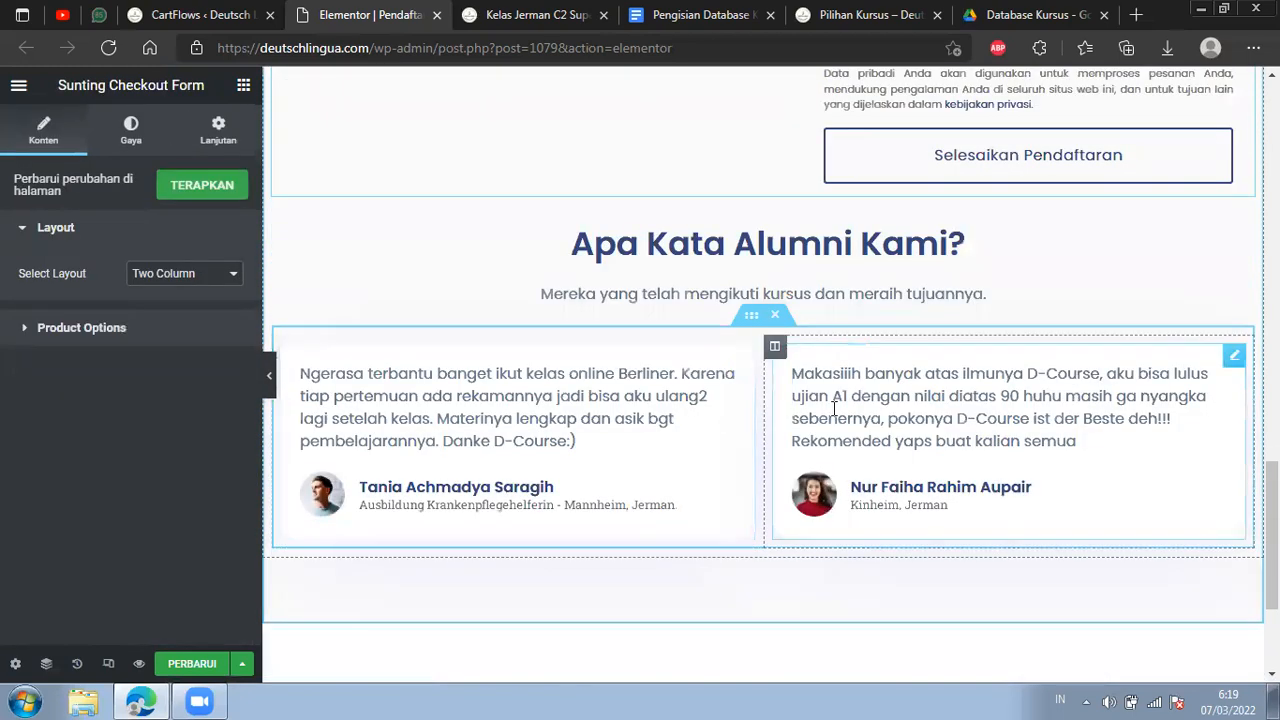
Review the content, name and title fields of both alumni testimonials under Apa Kata Alumni Kami?
left_click(742, 357)
left_click_drag(168, 302, 86, 302)
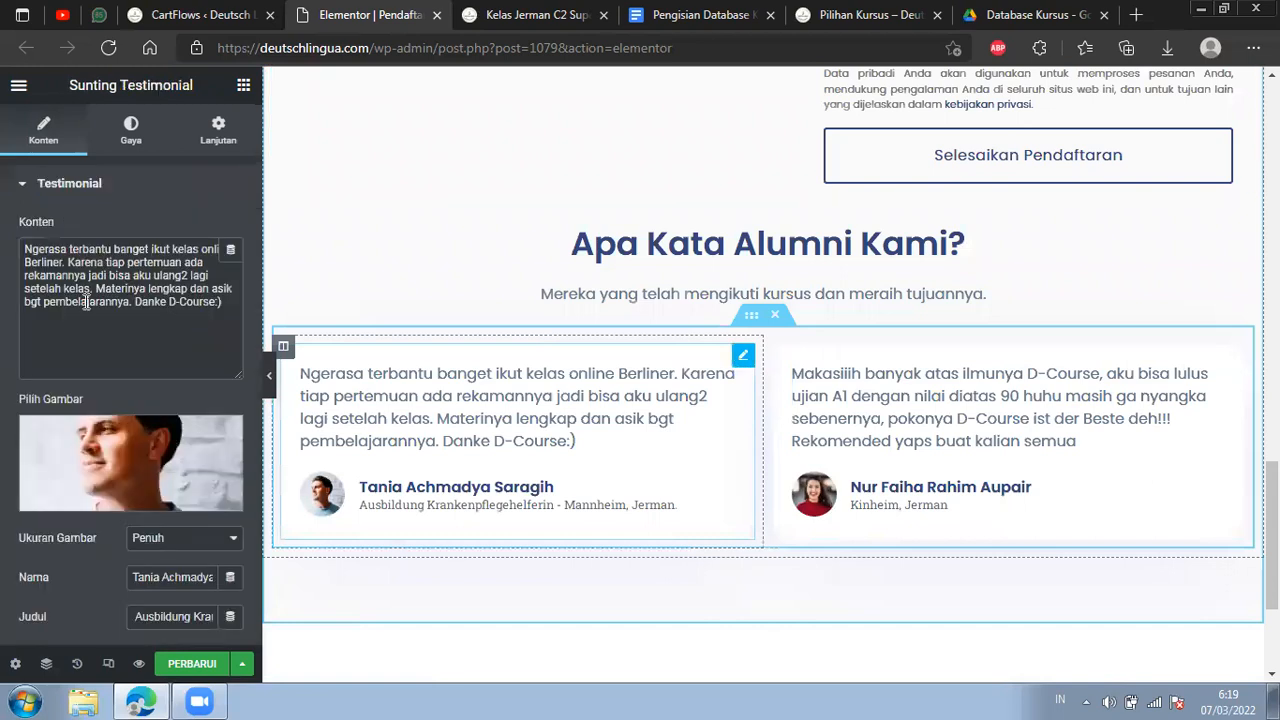
left_click(139, 577)
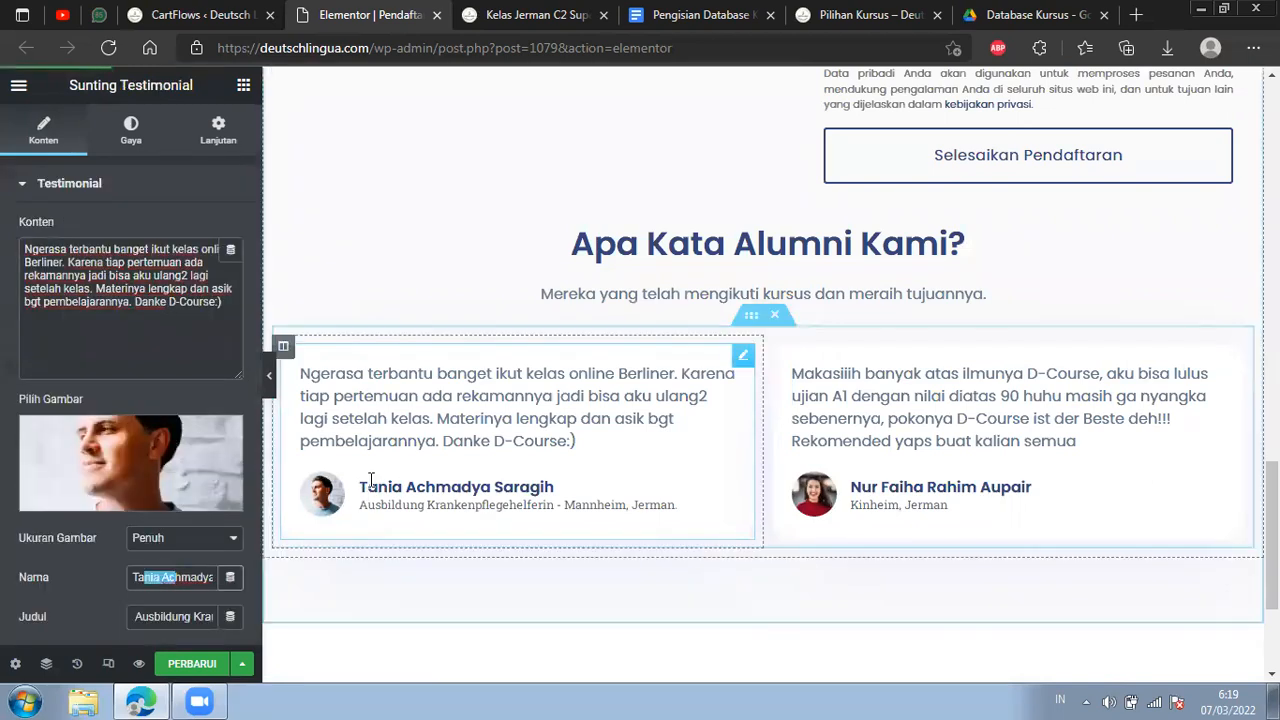
left_click_drag(134, 615, 216, 617)
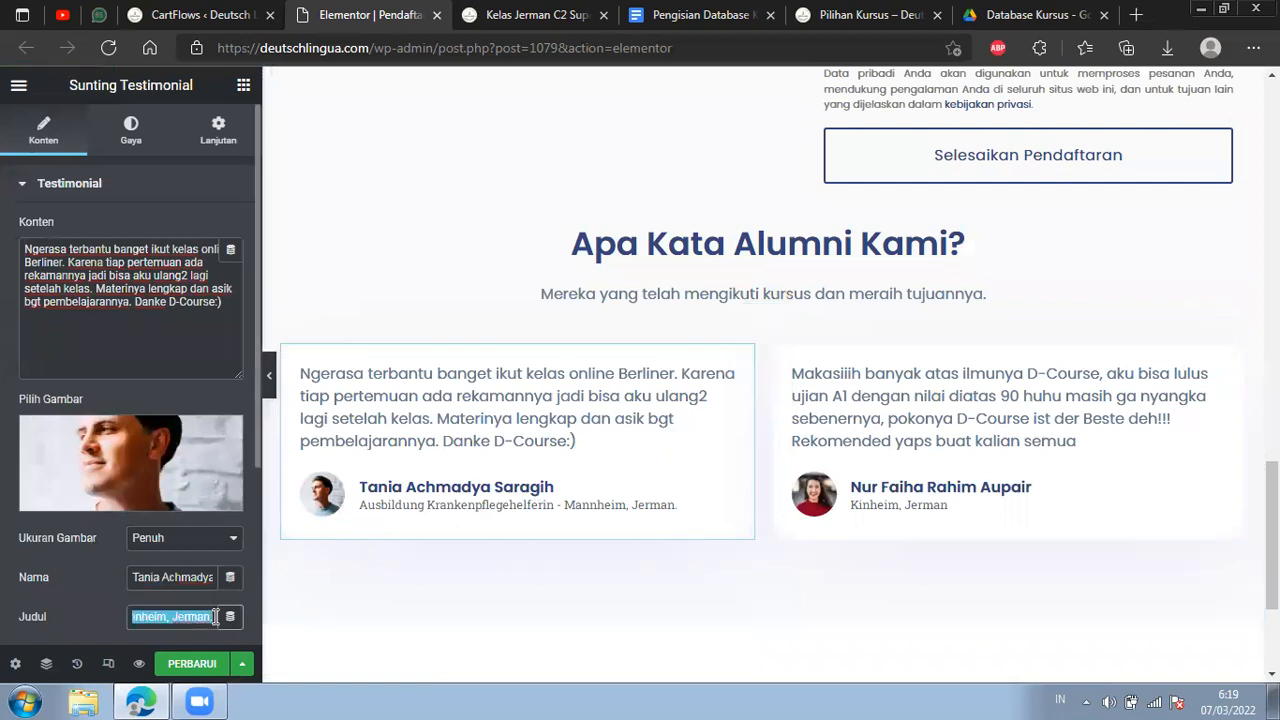
left_click(136, 615)
left_click(121, 617)
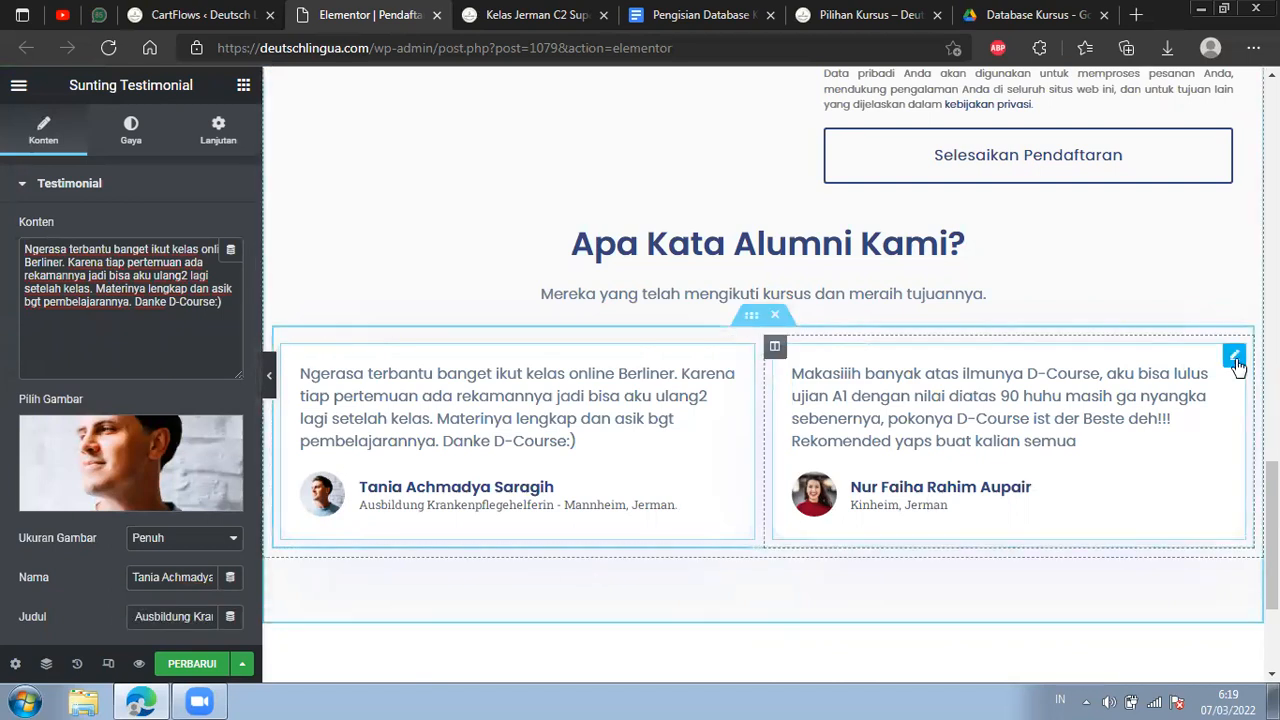
left_click(1236, 361)
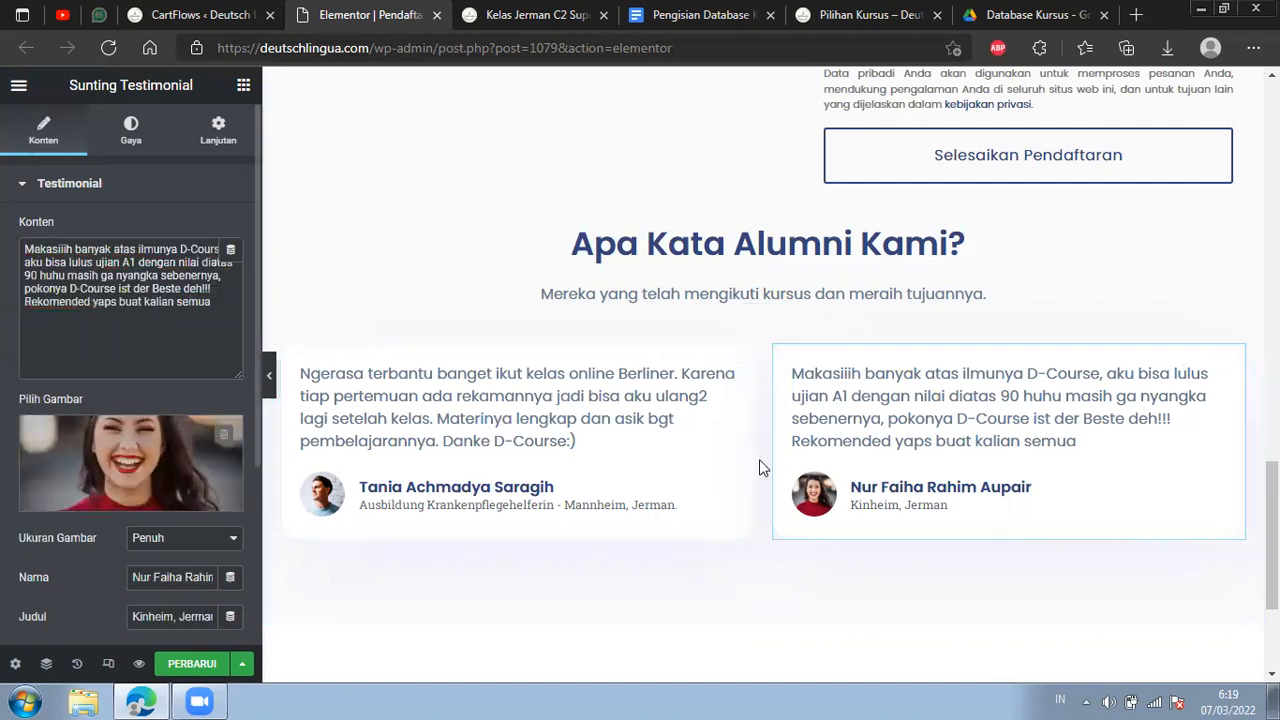
Save the updated checkout page in the editor.
scroll(647, 443, "up", 2)
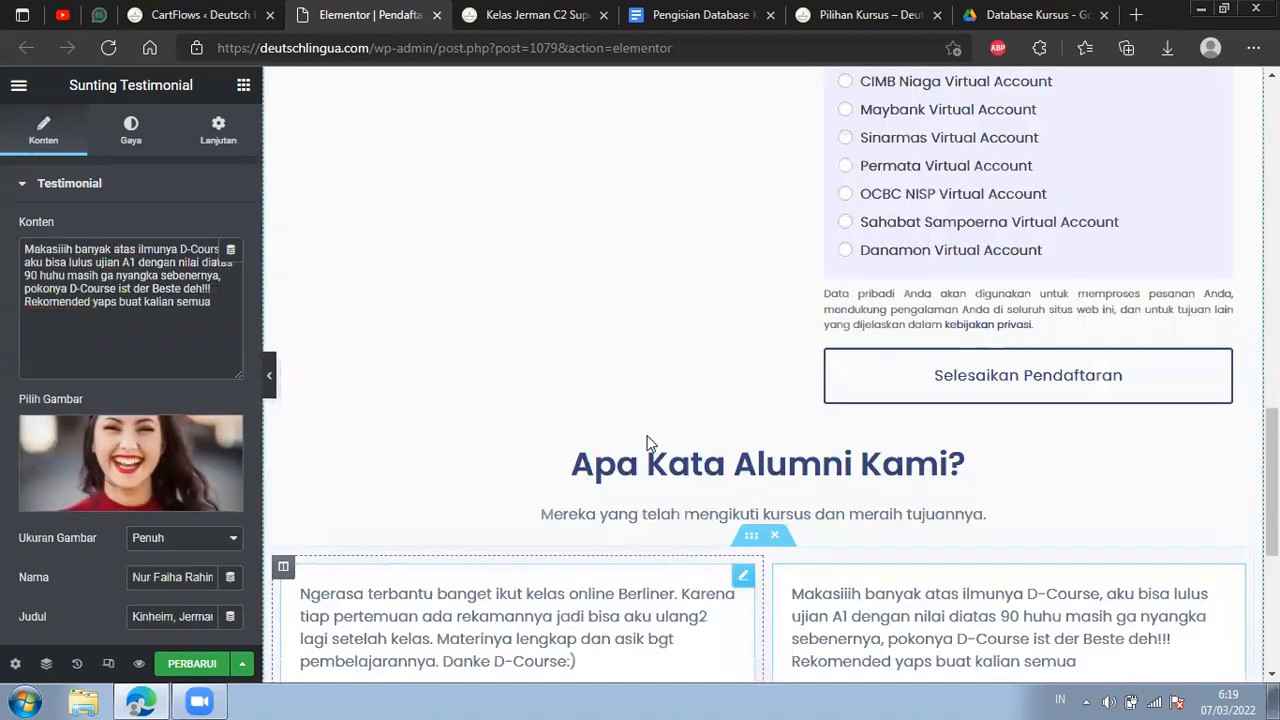
scroll(647, 443, "up", 3)
left_click(191, 663)
scroll(945, 385, "up", 1)
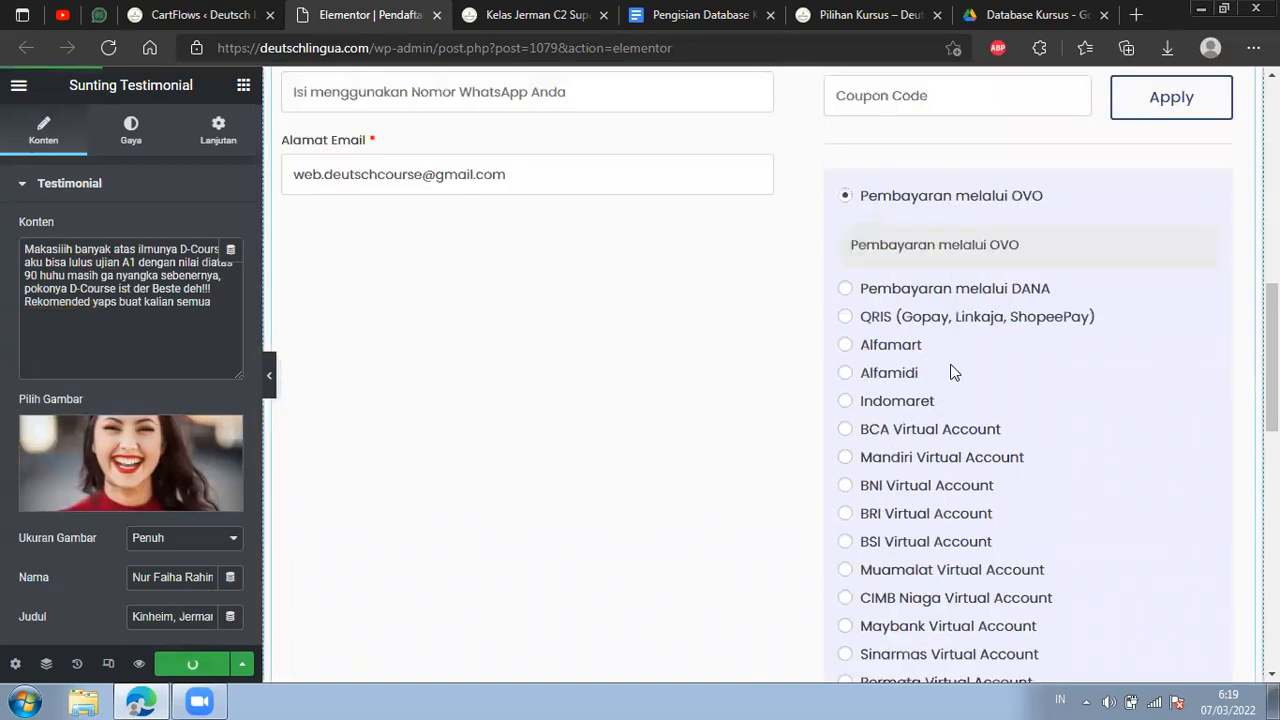
scroll(951, 372, "up", 3)
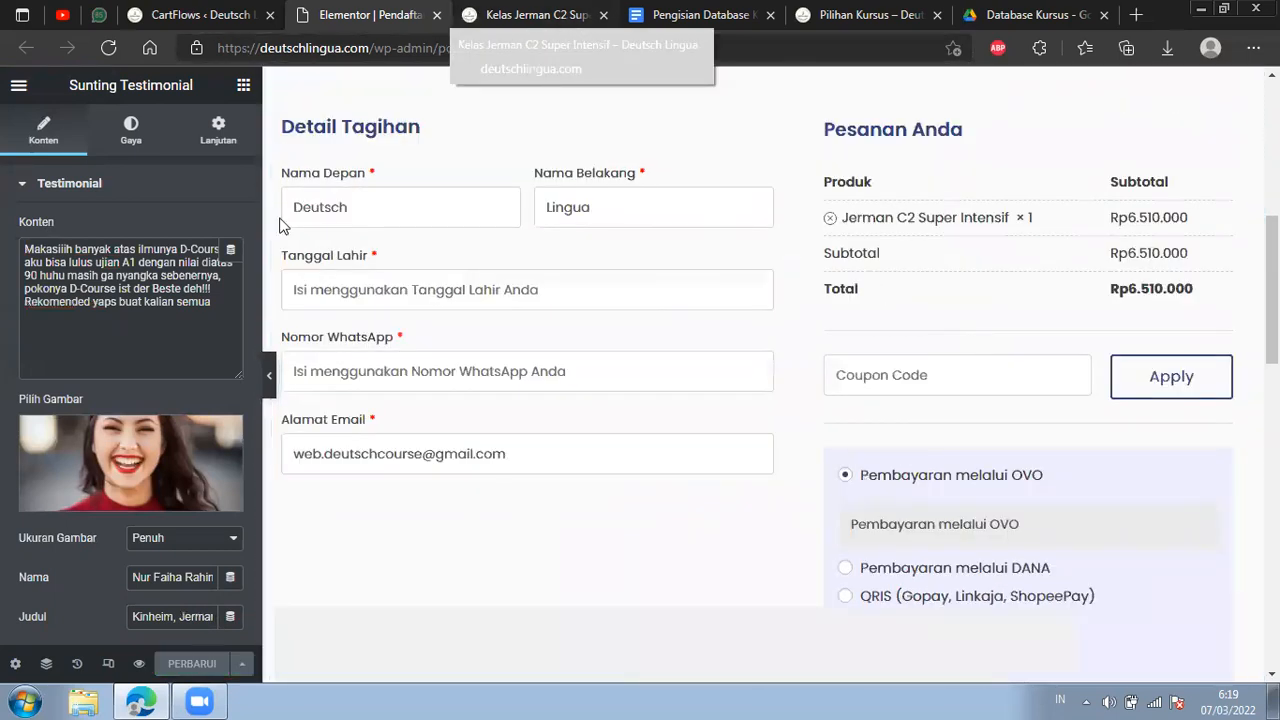
Go to the live Jerman C2 Super Intensif landing page and follow its Daftar Kursus link to the registration page.
left_click(563, 18)
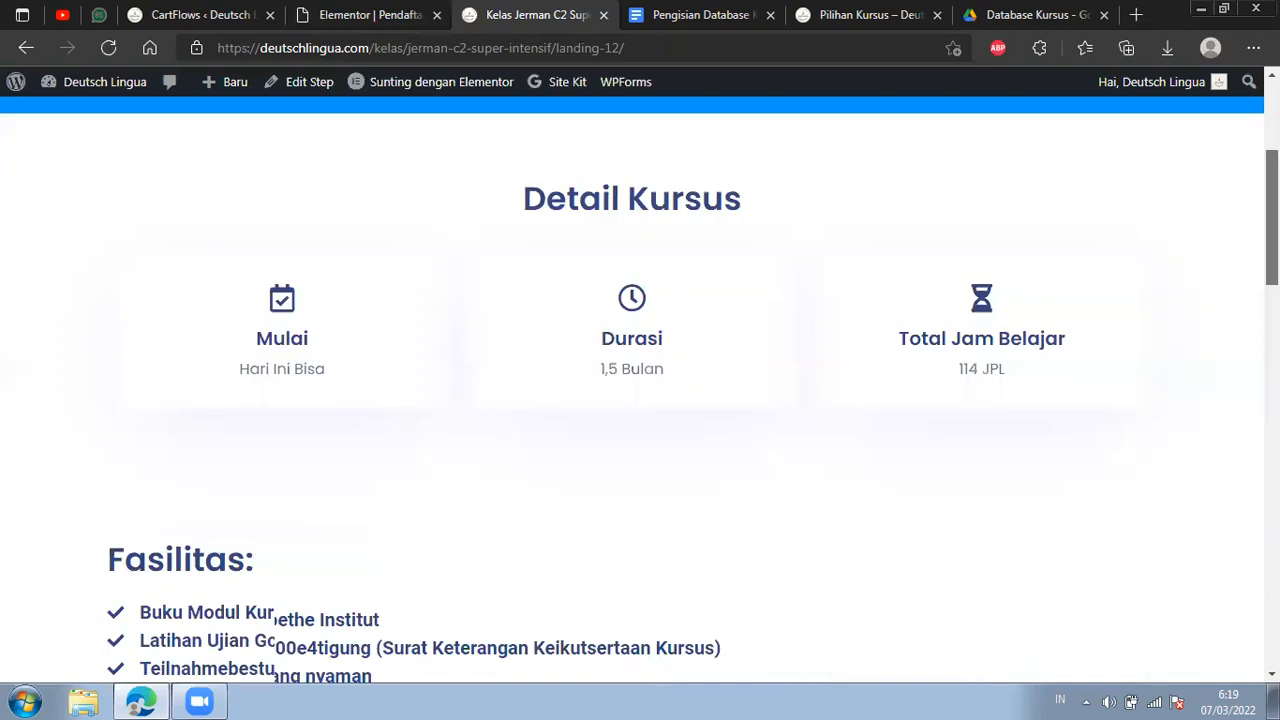
scroll(671, 406, "down", 6)
scroll(660, 417, "down", 2)
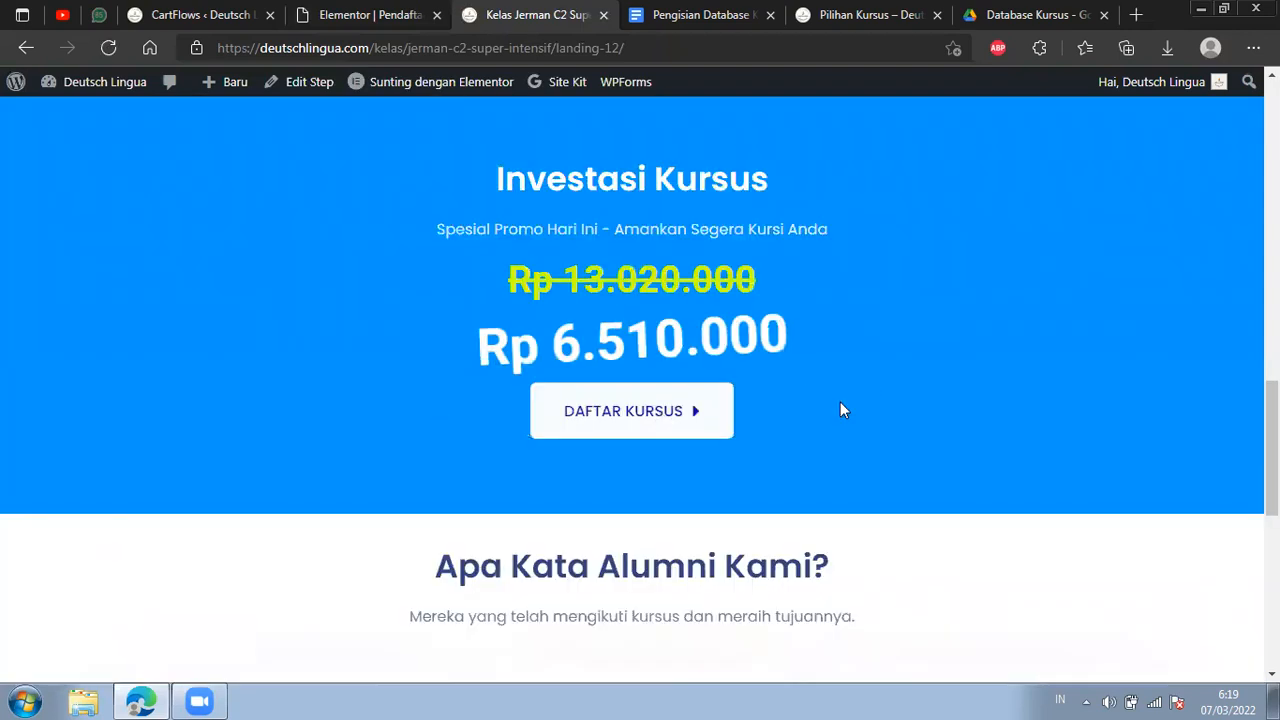
key("F5")
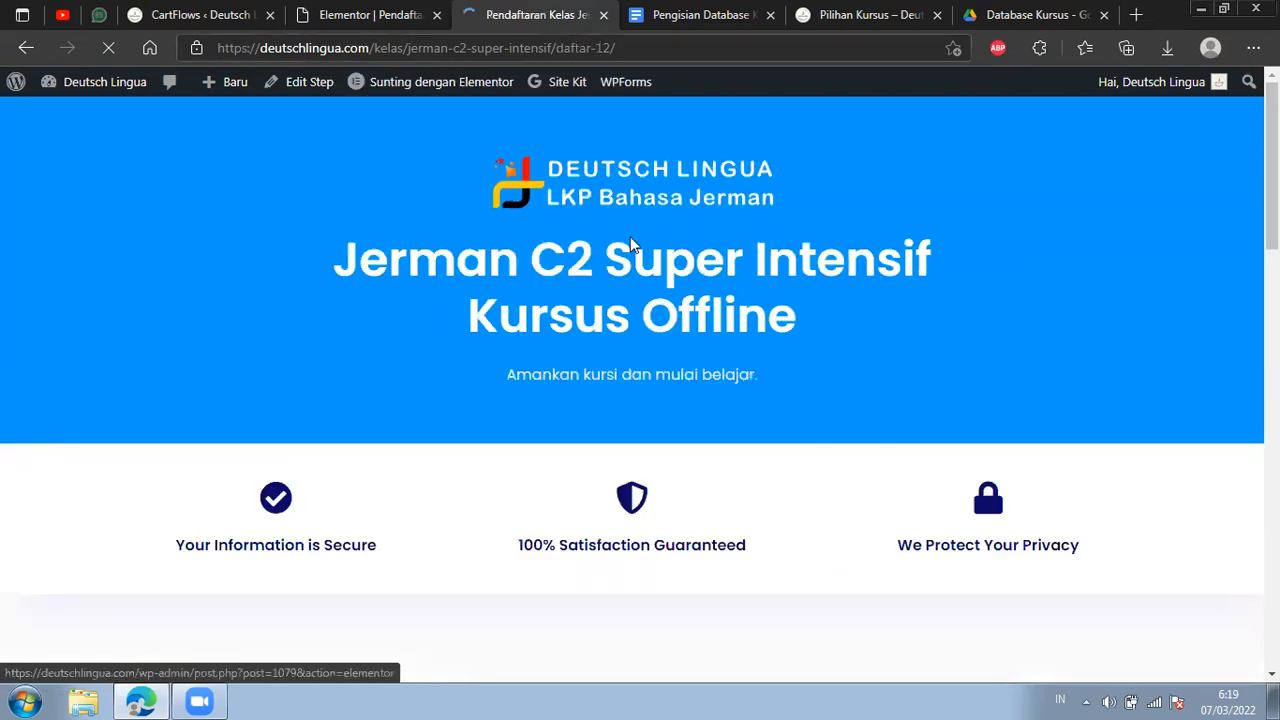
Examine the live registration page's heading, product quantity, order summary and payment options, and return to the Elementor editor.
scroll(772, 342, "down", 3)
scroll(780, 345, "down", 2)
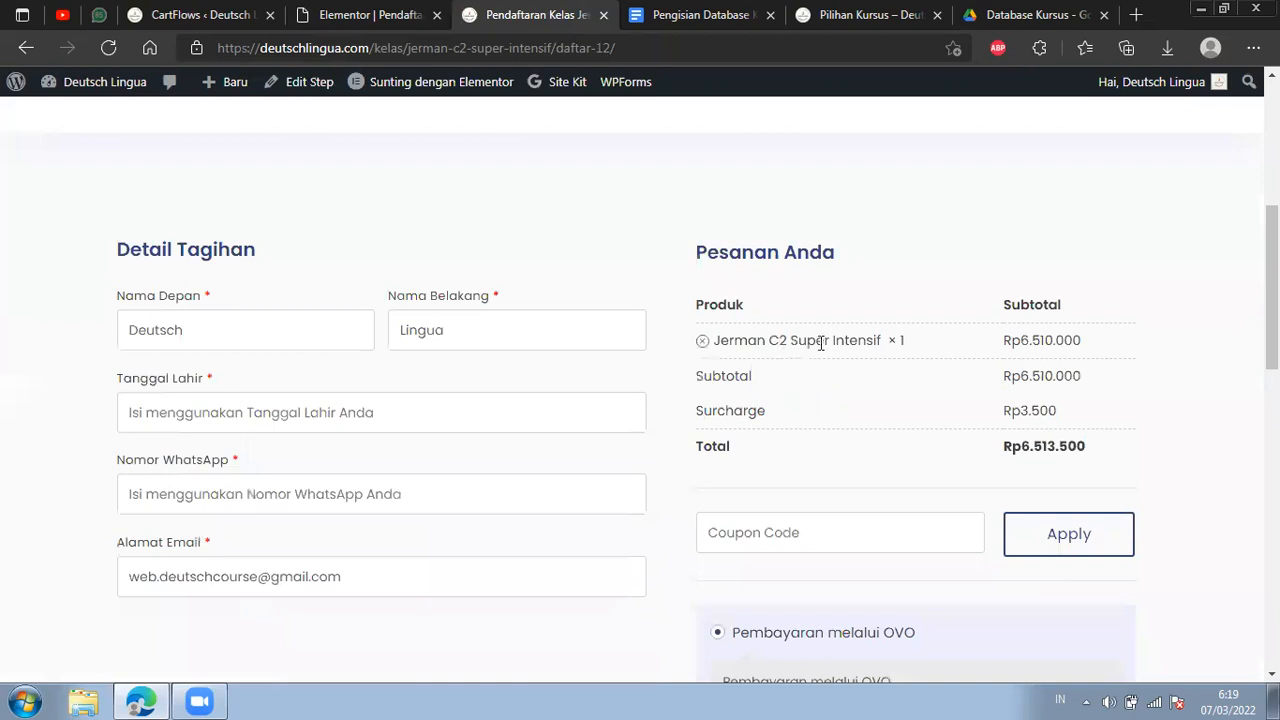
scroll(892, 159, "down", 2)
double_click(896, 157)
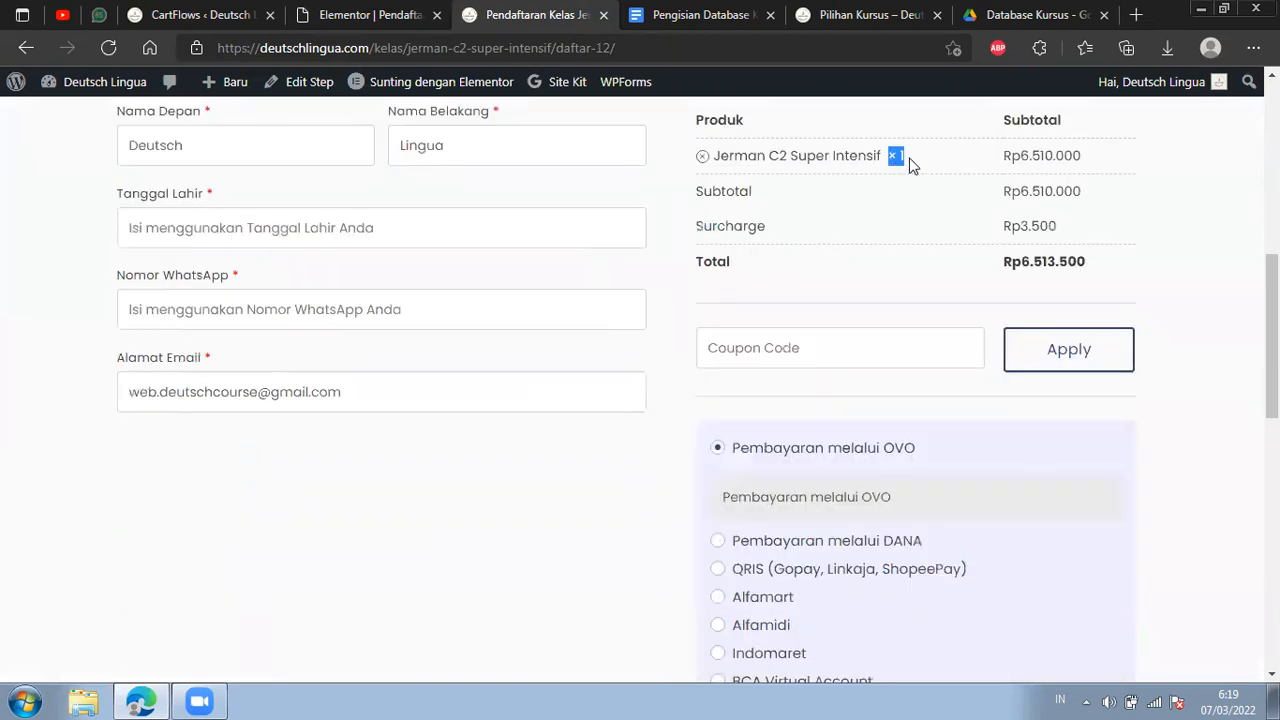
scroll(910, 194, "down", 2)
scroll(980, 180, "up", 2)
scroll(923, 234, "down", 2)
scroll(974, 443, "down", 7)
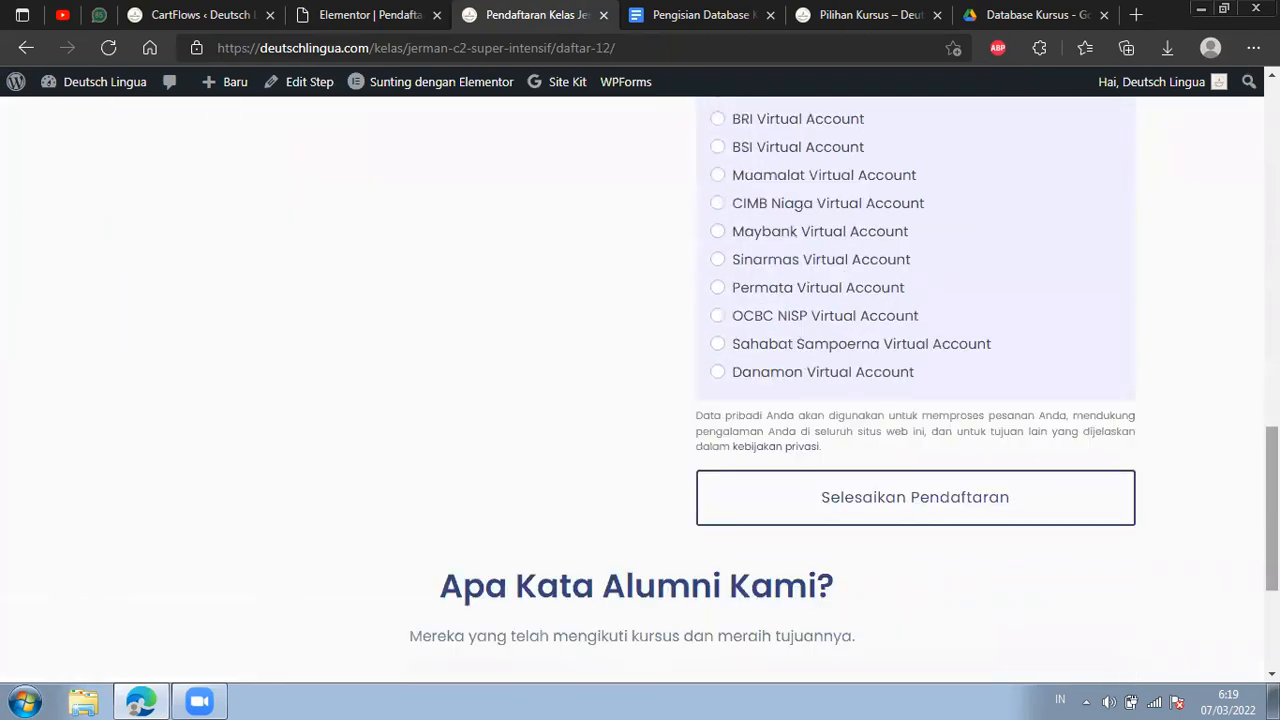
scroll(974, 443, "up", 6)
left_click_drag(1272, 414, 1237, 163)
scroll(1085, 590, "down", 3)
scroll(1077, 614, "up", 2)
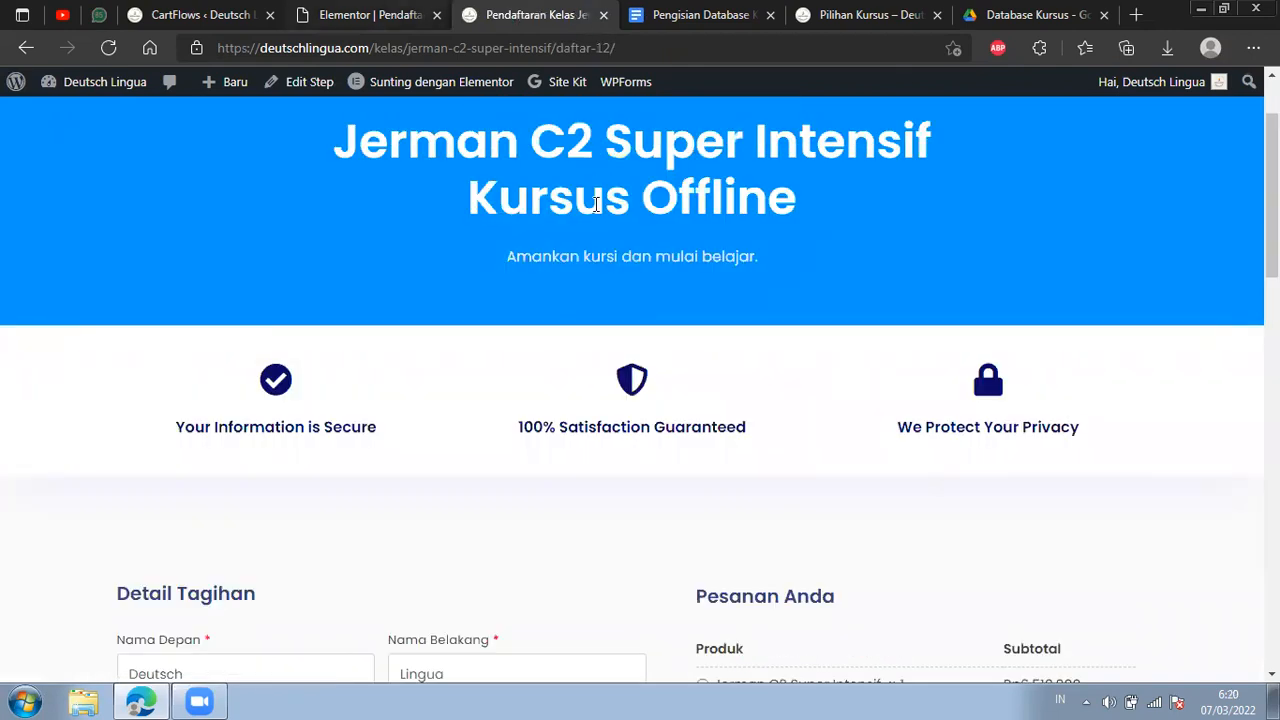
scroll(480, 110, "up", 2)
left_click(389, 17)
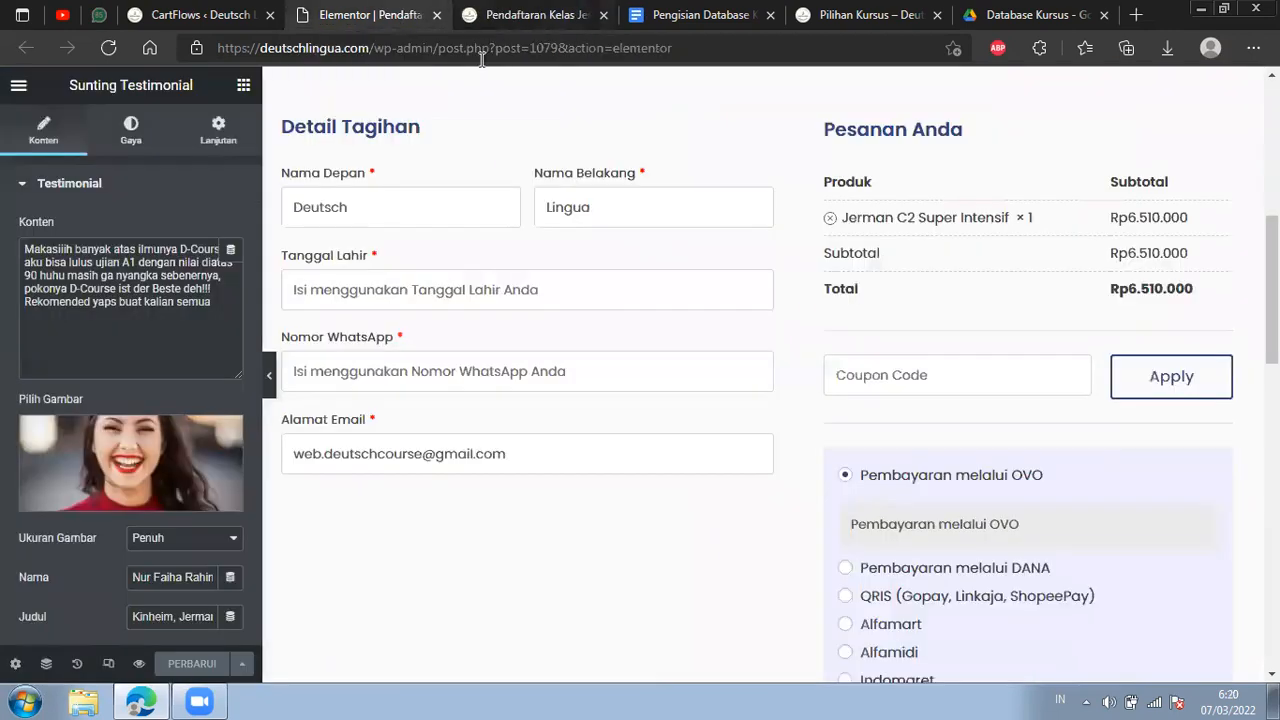
Close the checkout page's Elementor editor and save the checkout step's design settings in CartFlows.
left_click(436, 15)
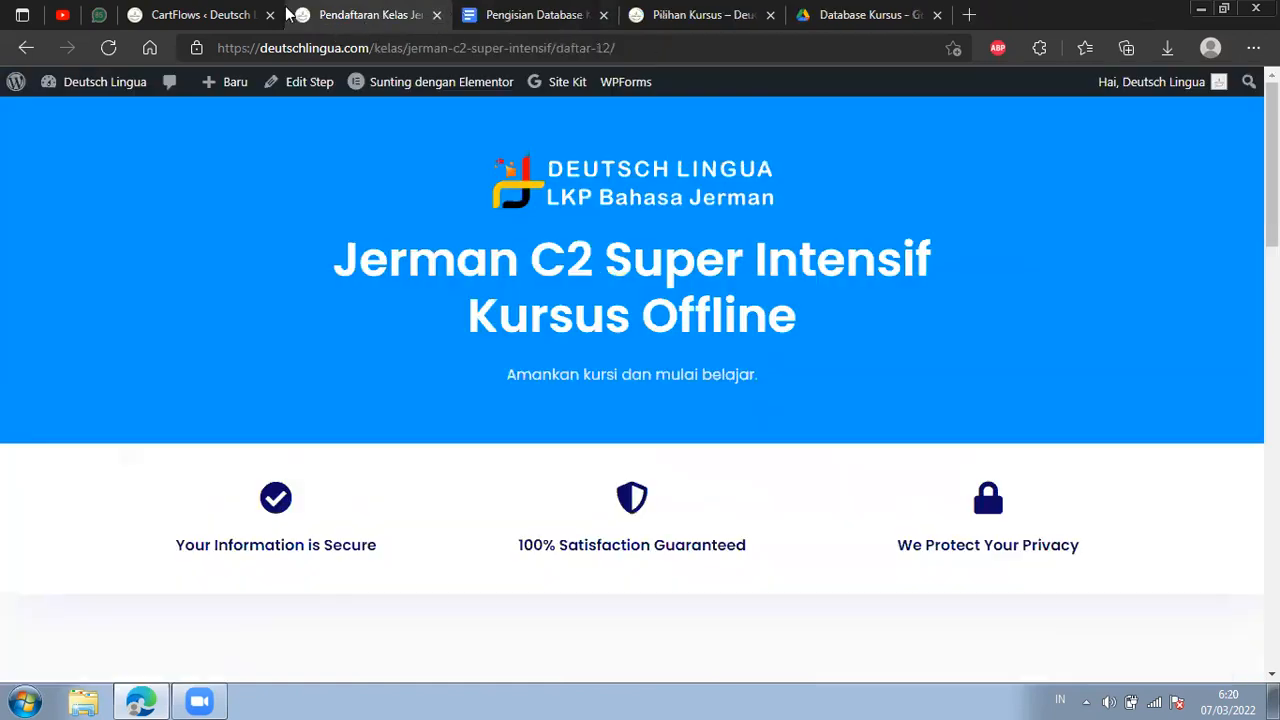
left_click(245, 8)
scroll(800, 280, "down", 2)
left_click(1175, 274)
scroll(815, 300, "up", 3)
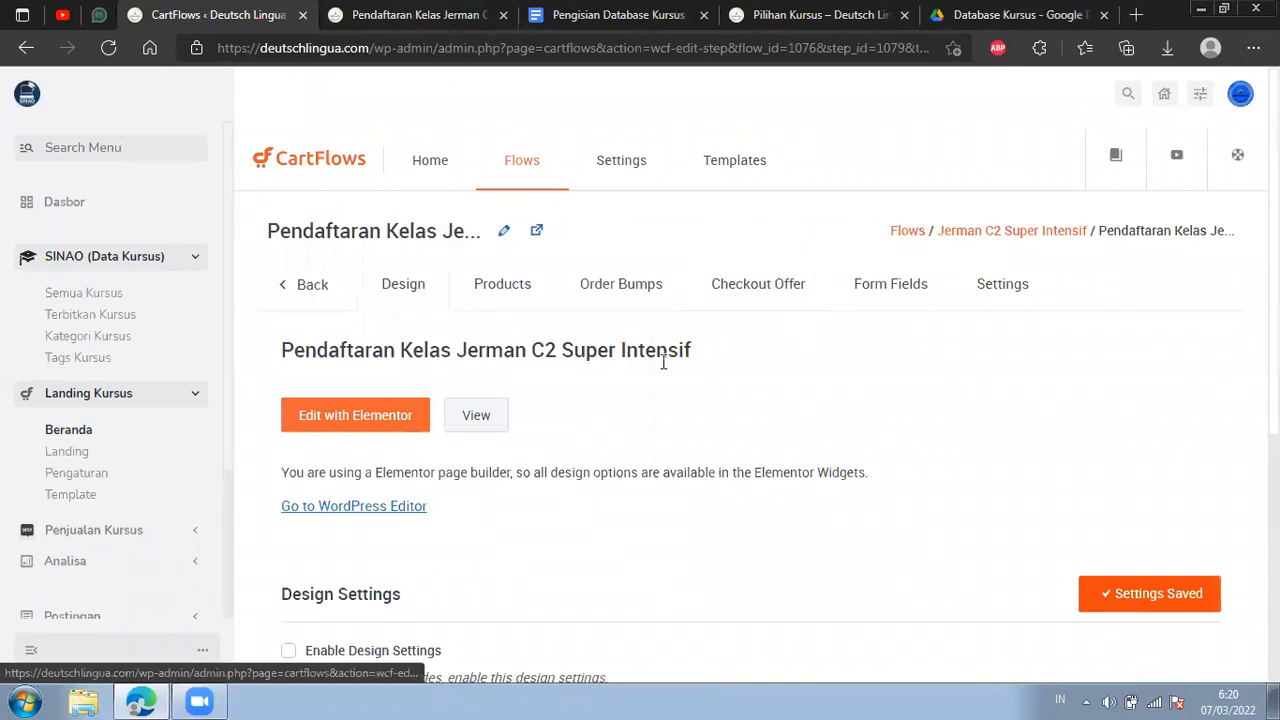
Return to the flow's list of steps and open the Thank You step for editing.
left_click(308, 284)
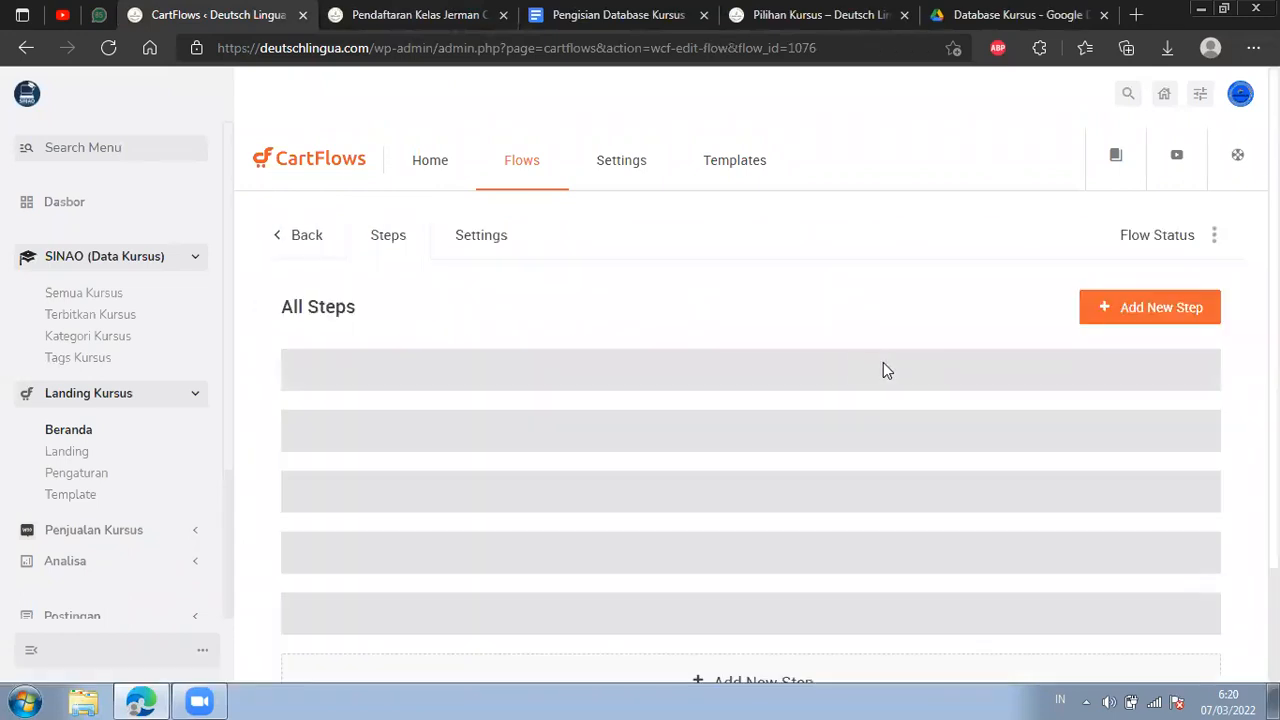
scroll(1080, 400, "down", 1)
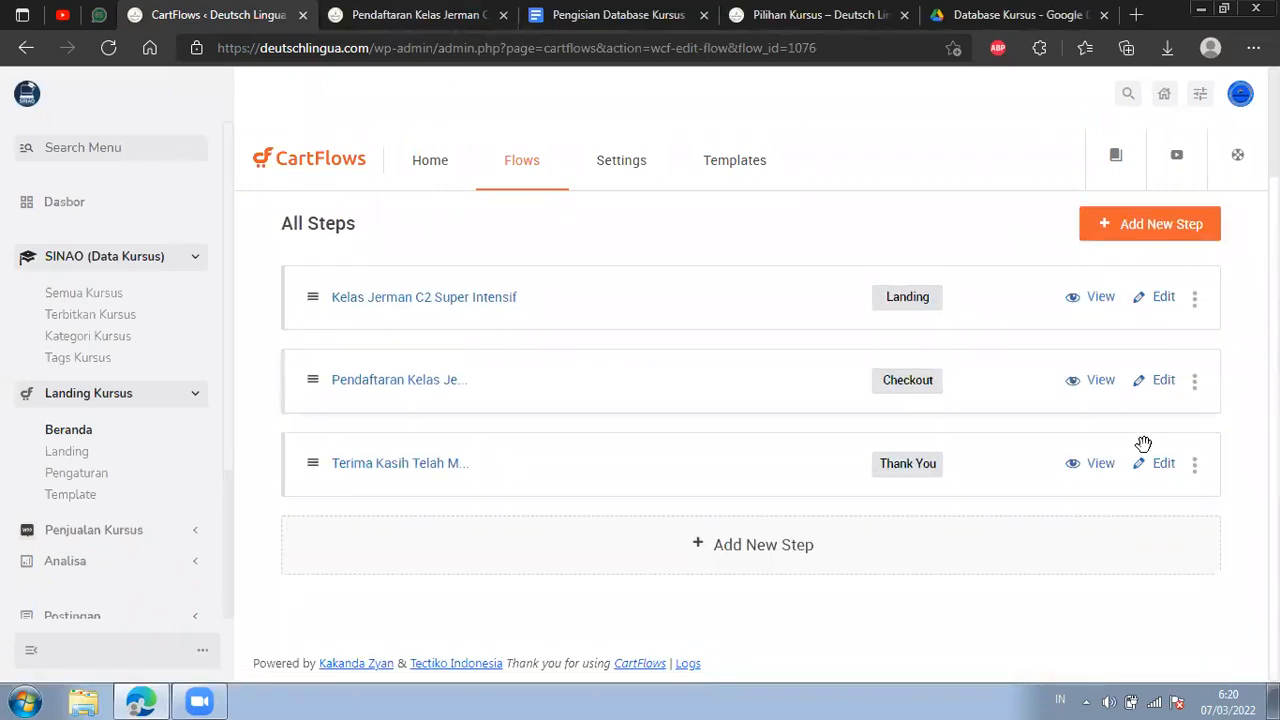
left_click(1163, 470)
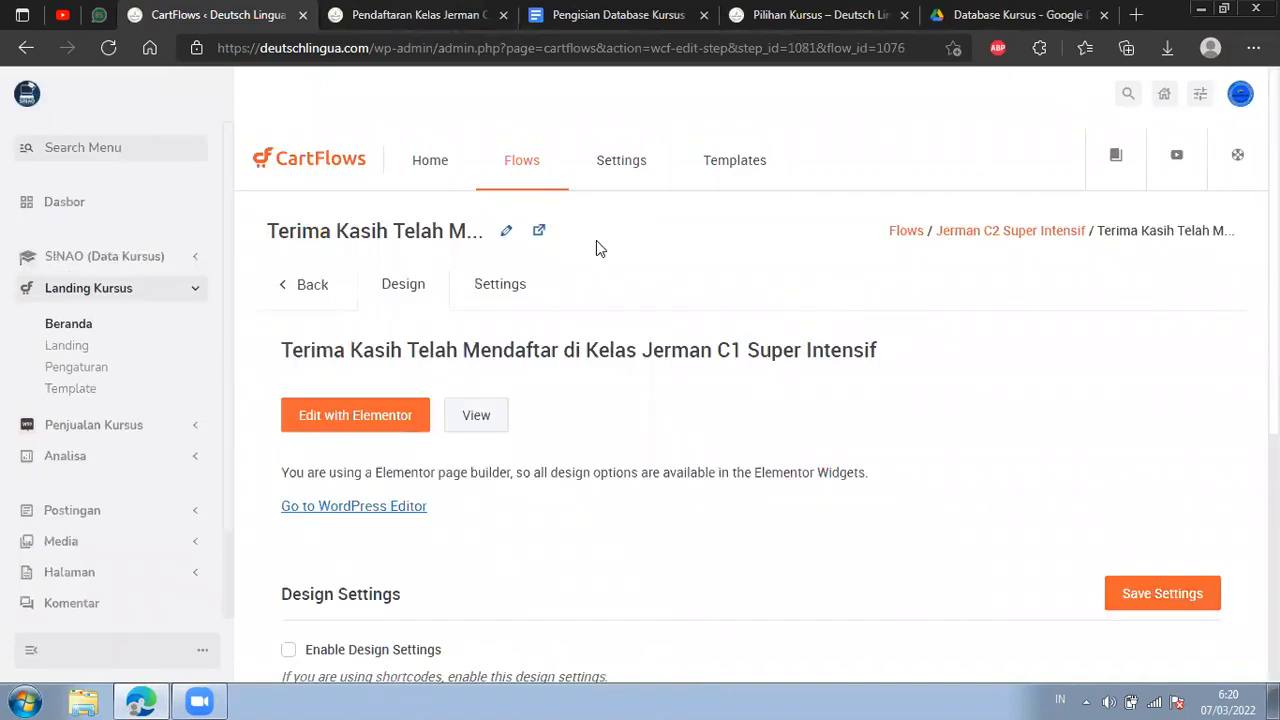
Change C1 to C2 in the Thank You step's title, save the settings, and replace the step slug with thank-you.
left_click(520, 309)
left_click(457, 443)
left_click_drag(876, 455, 1072, 463)
left_click(966, 451)
key("BackSpace")
key("BackSpace")
type("2 Super Intens")
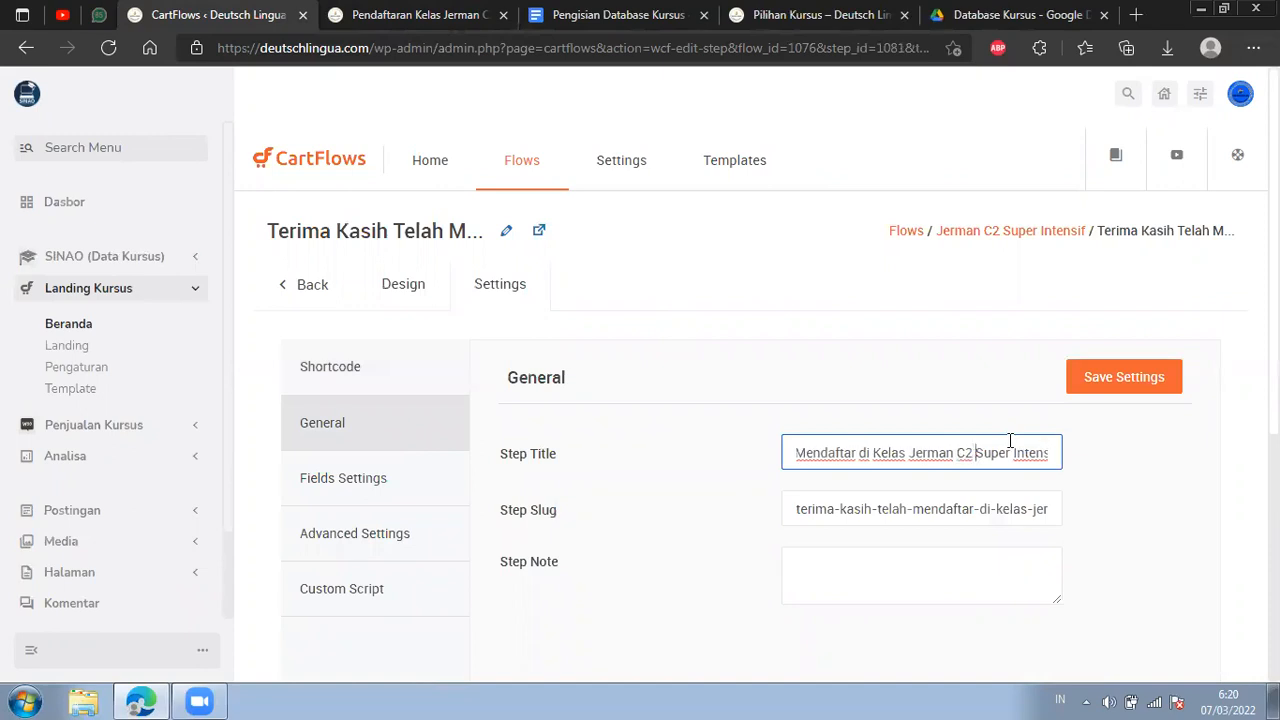
left_click(1107, 385)
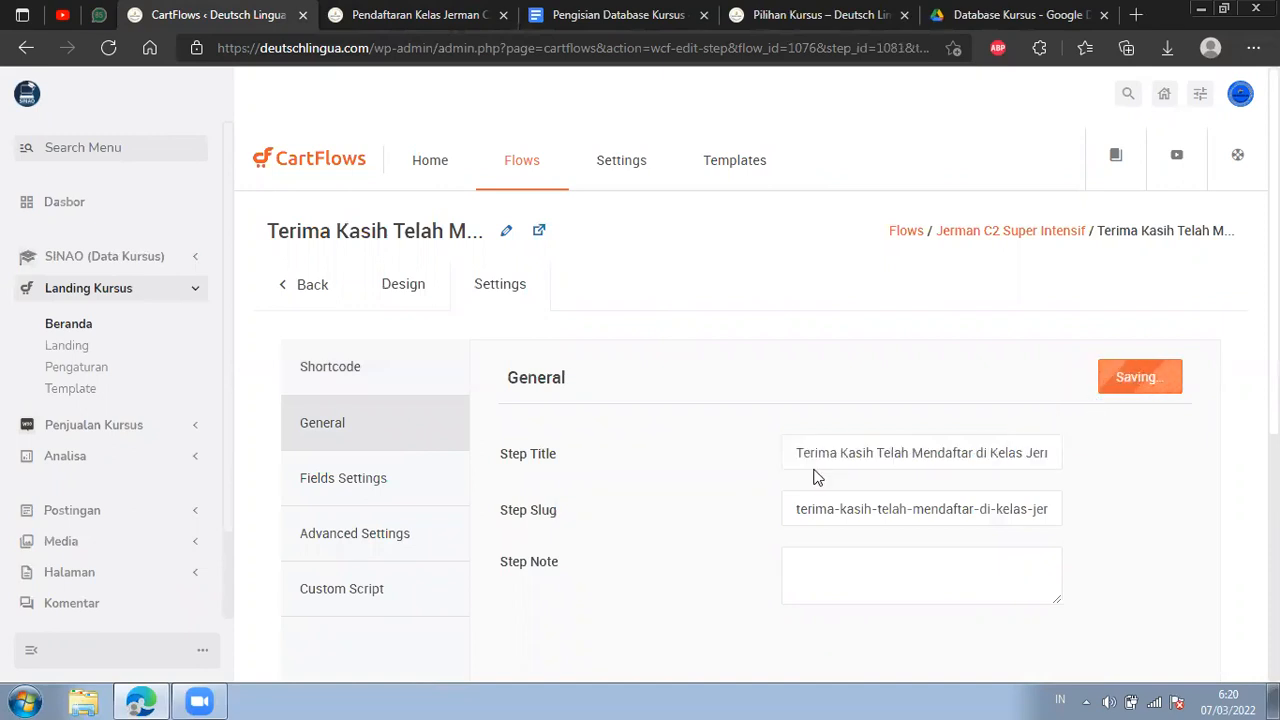
left_click_drag(795, 505, 1146, 505)
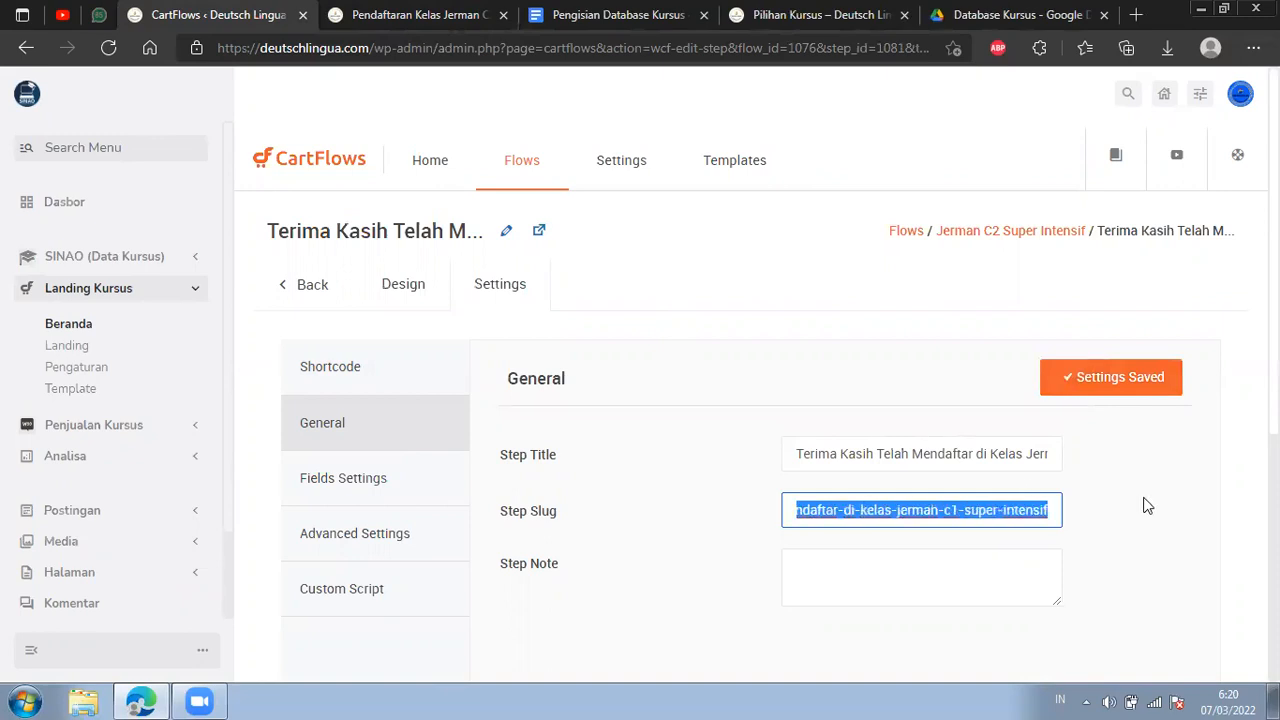
key("BackSpace")
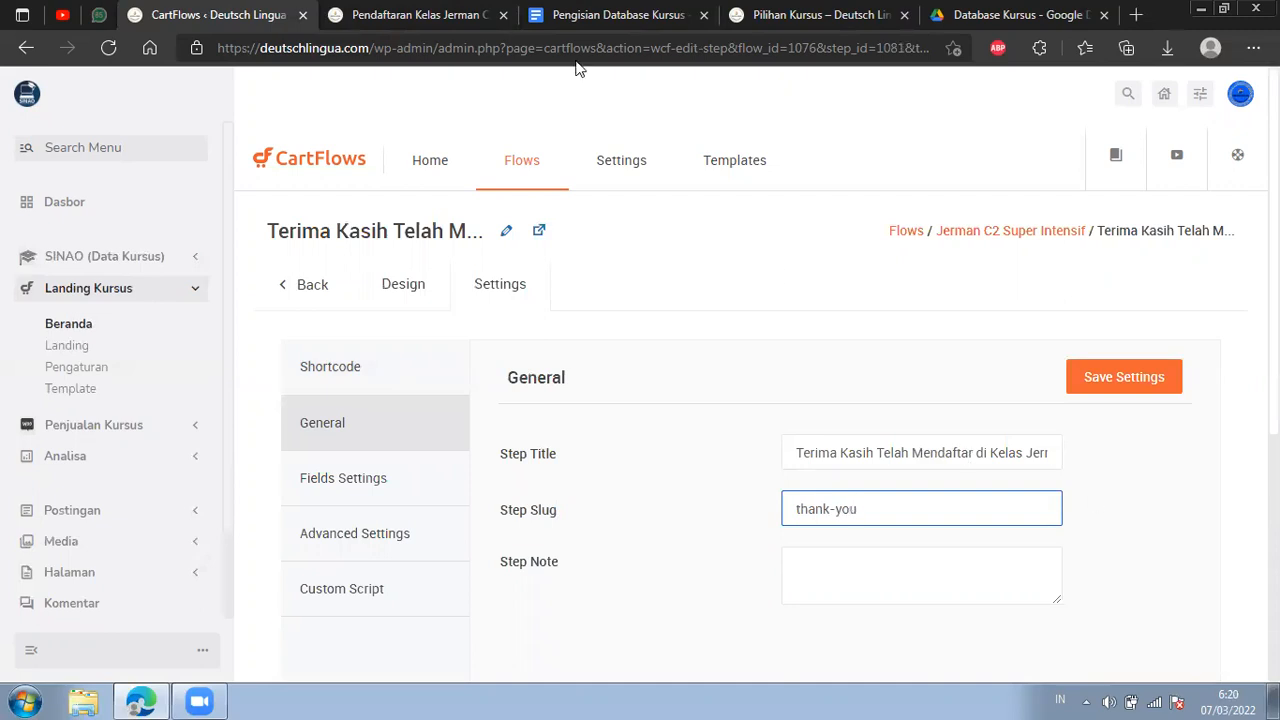
Load the live C1 Super Intensif thank-you page at /kelas/jerman-c1-super-intensif/thank-you-11.
left_click(418, 14)
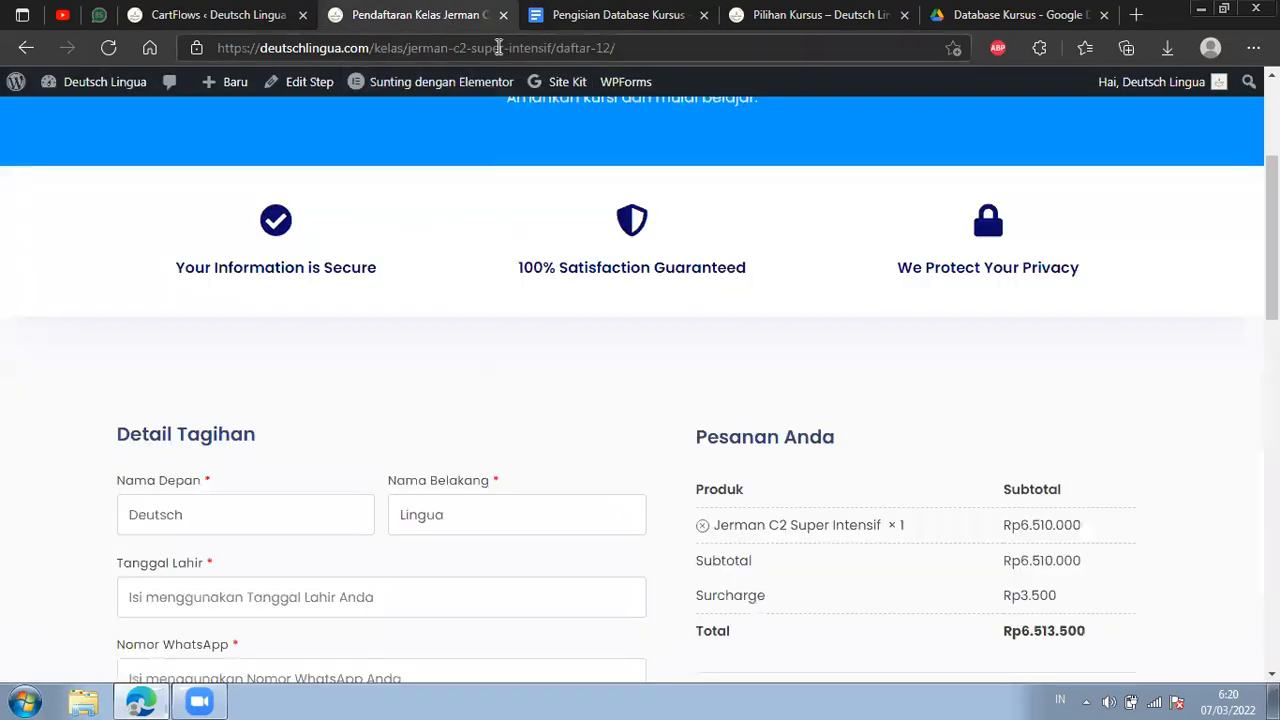
left_click(467, 47)
left_click(467, 47)
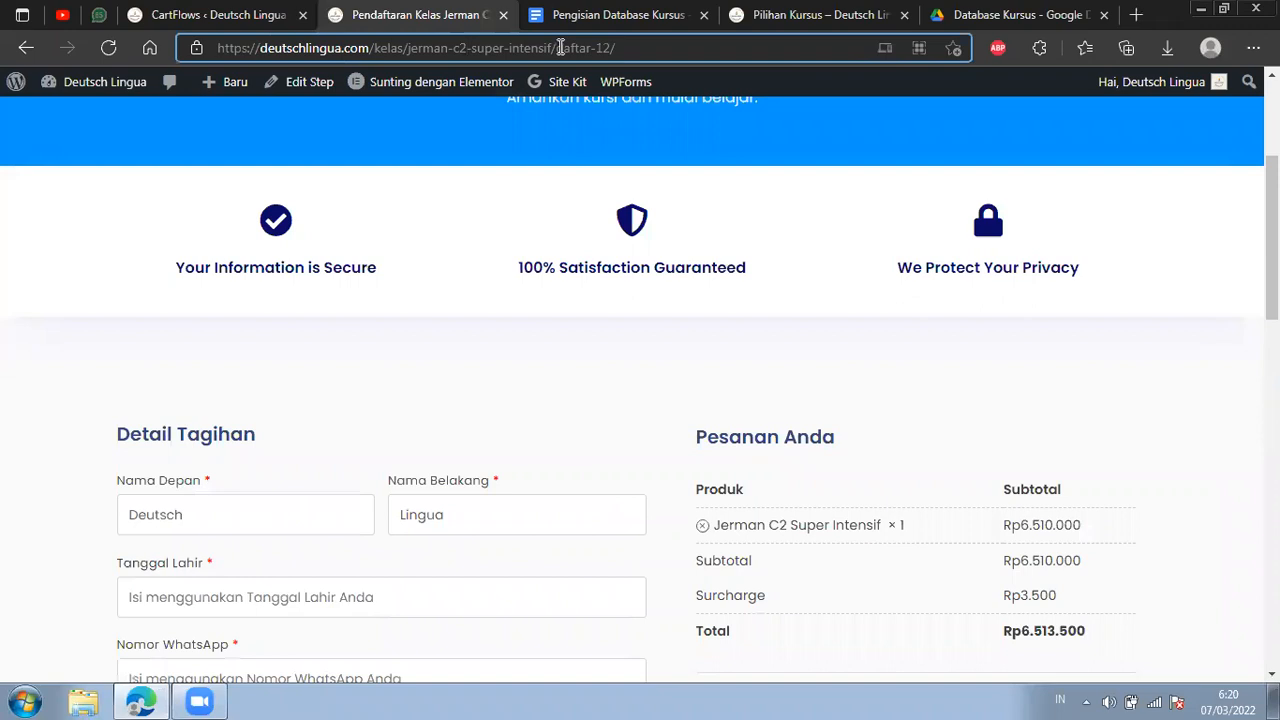
key("BackSpace")
type("1")
left_click_drag(557, 47, 680, 47)
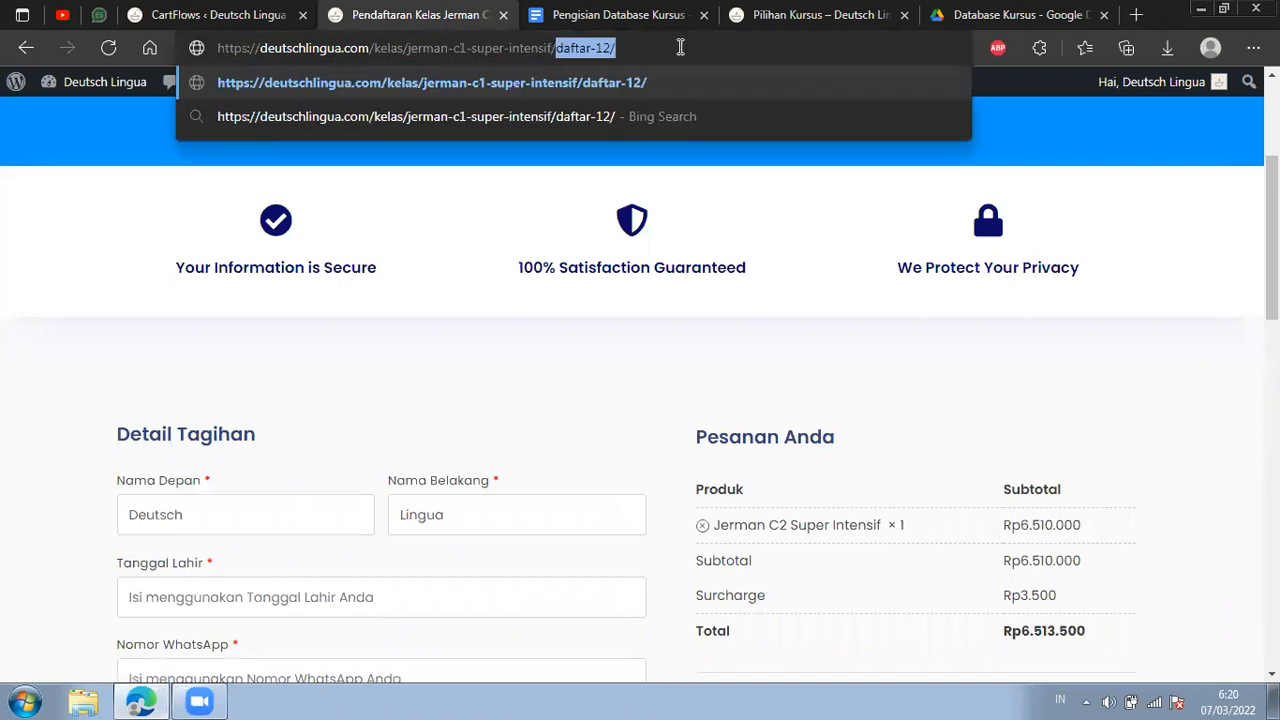
type("tahn")
key("BackSpace")
key("BackSpace")
key("BackSpace")
type("hank-you-11")
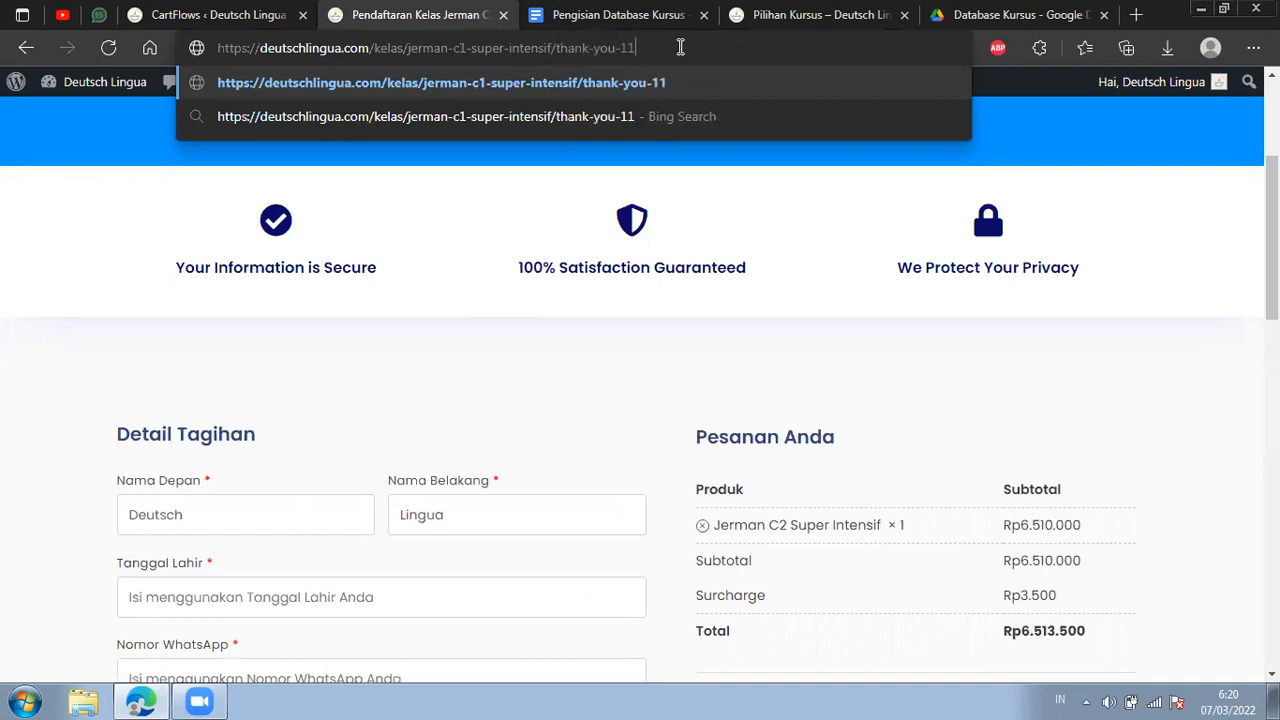
key("Return")
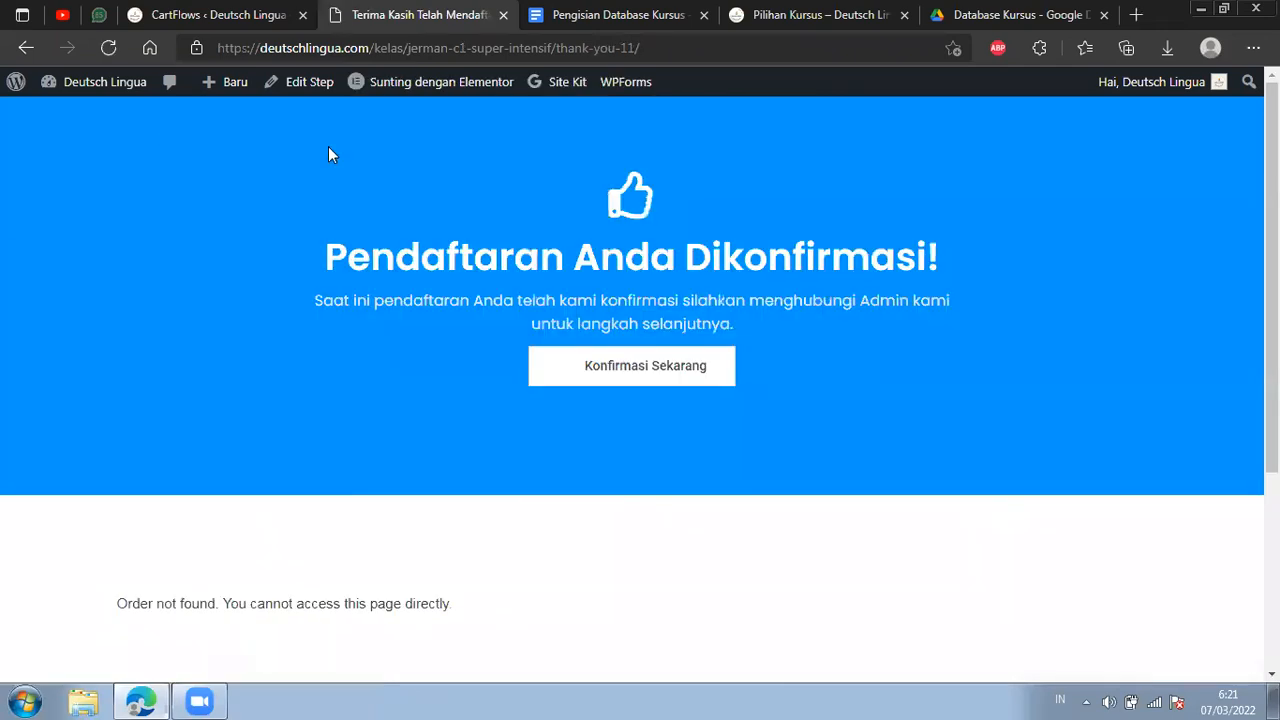
Copy the thank-you-11 slug from the C1 page address, set the C2 Thank You step's slug to thank-you-12, and save the settings.
left_click_drag(634, 48, 556, 48)
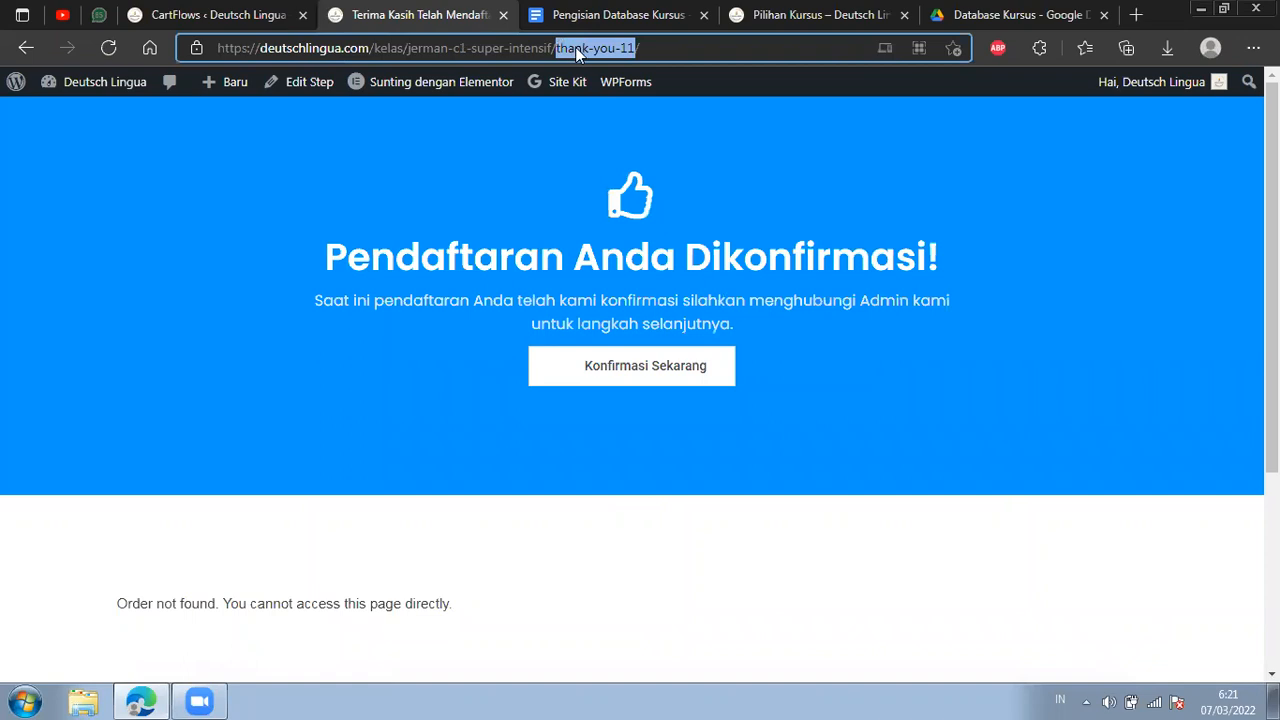
right_click(575, 47)
left_click(625, 160)
left_click(26, 48)
left_click(225, 12)
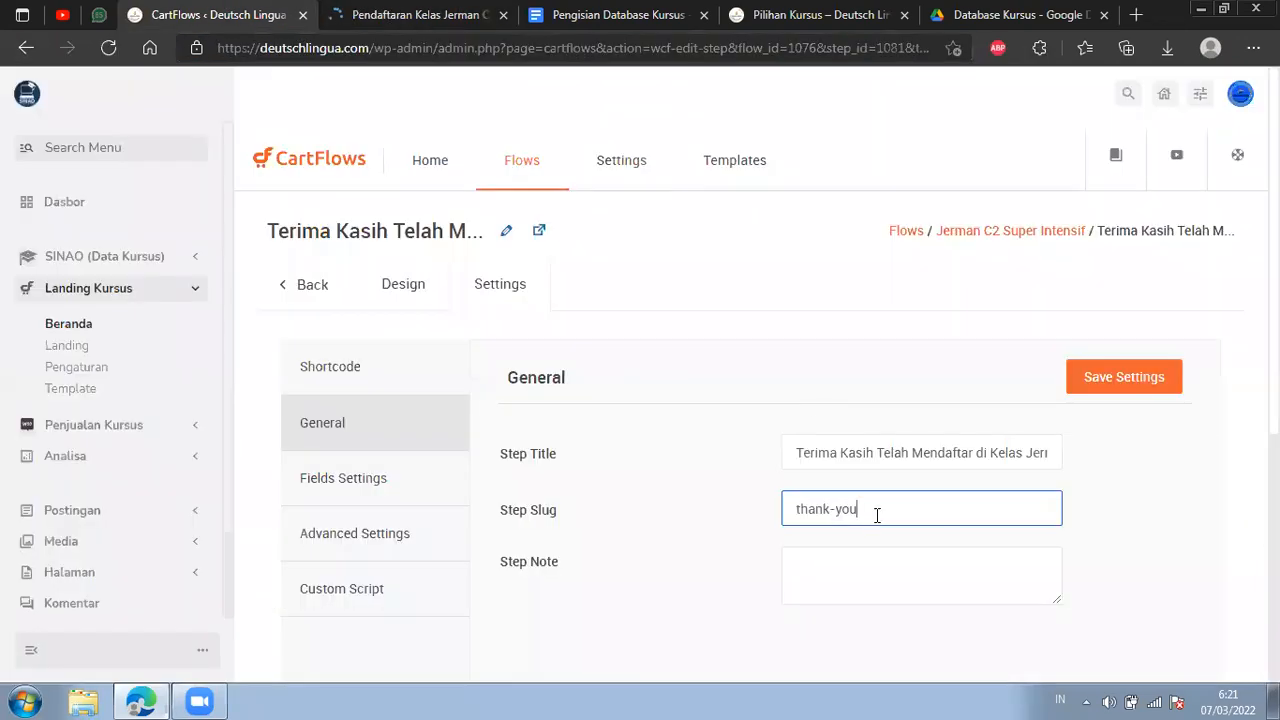
left_click_drag(877, 515, 785, 510)
key("ctrl+v")
left_click(1086, 391)
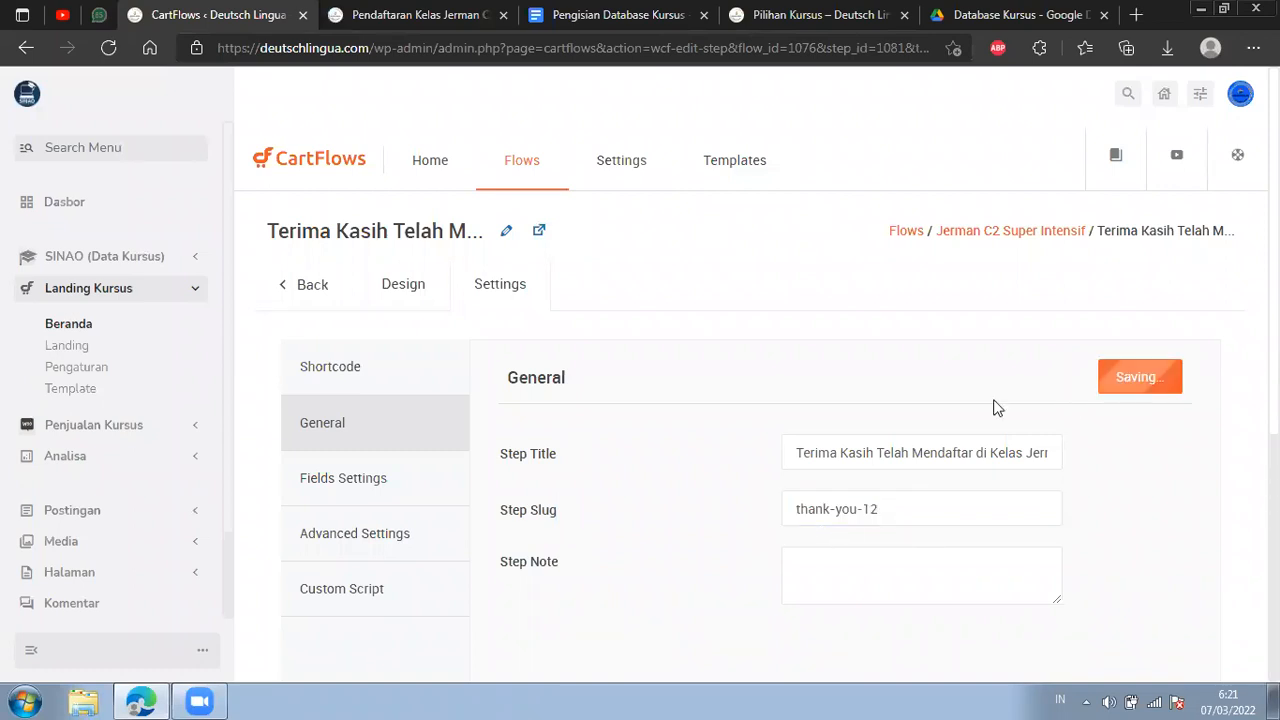
Rename the step in its page header to Terima Kasih Telah Mendaftar di Kelas Jerman C2 Super Intensif and save the name.
left_click(506, 231)
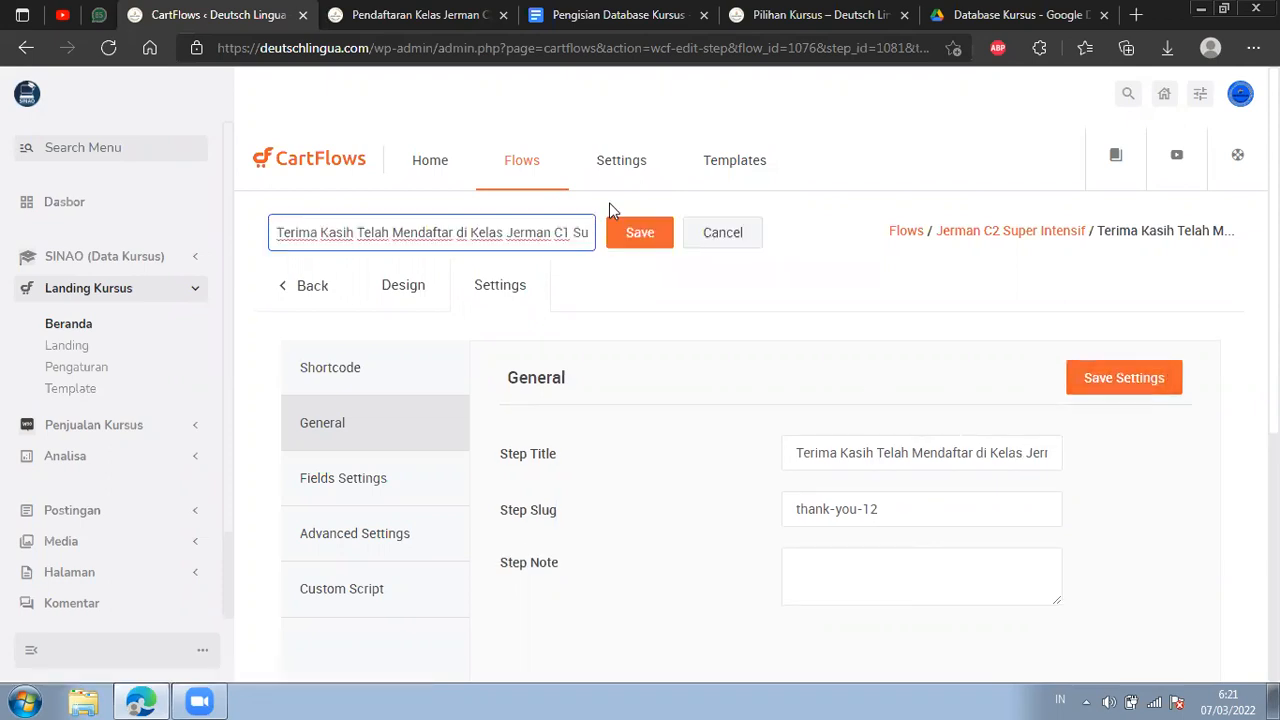
key("BackSpace")
key("BackSpace")
type("2")
key("BackSpace")
left_click_drag(588, 241, 621, 238)
left_click(624, 238)
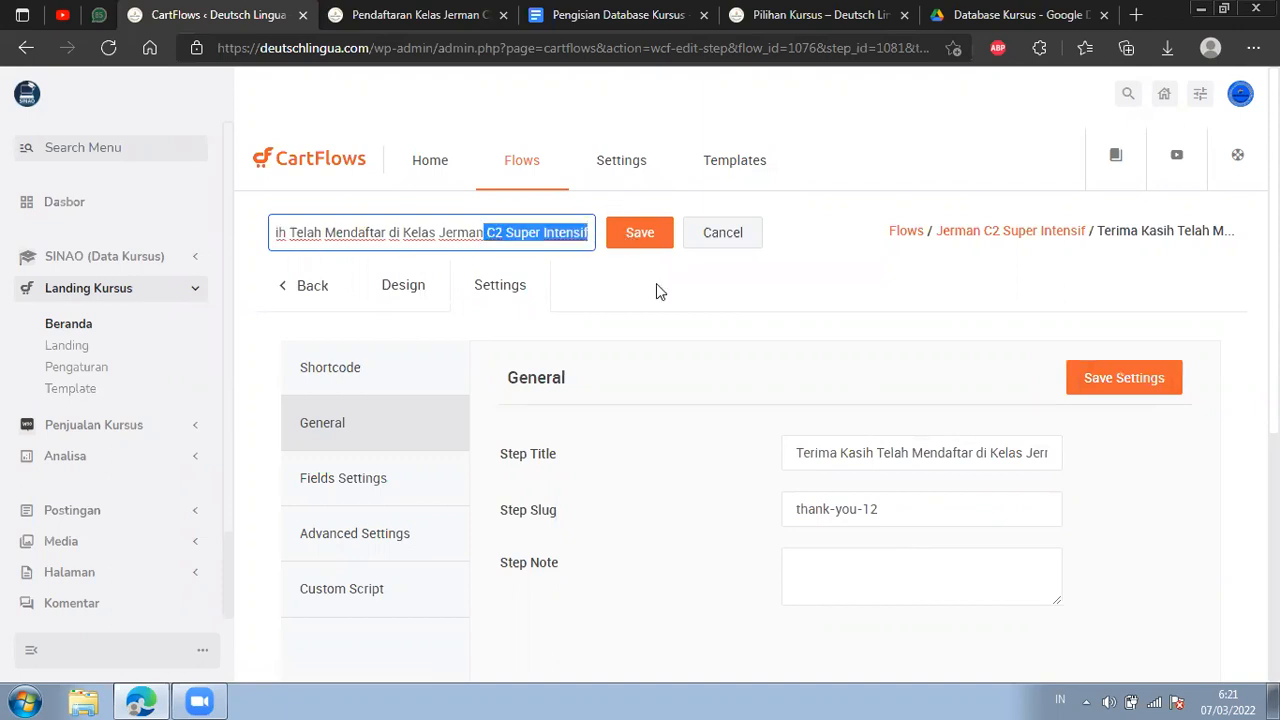
Go to the Thank You step's design section and open its page in the Elementor editor.
left_click(401, 289)
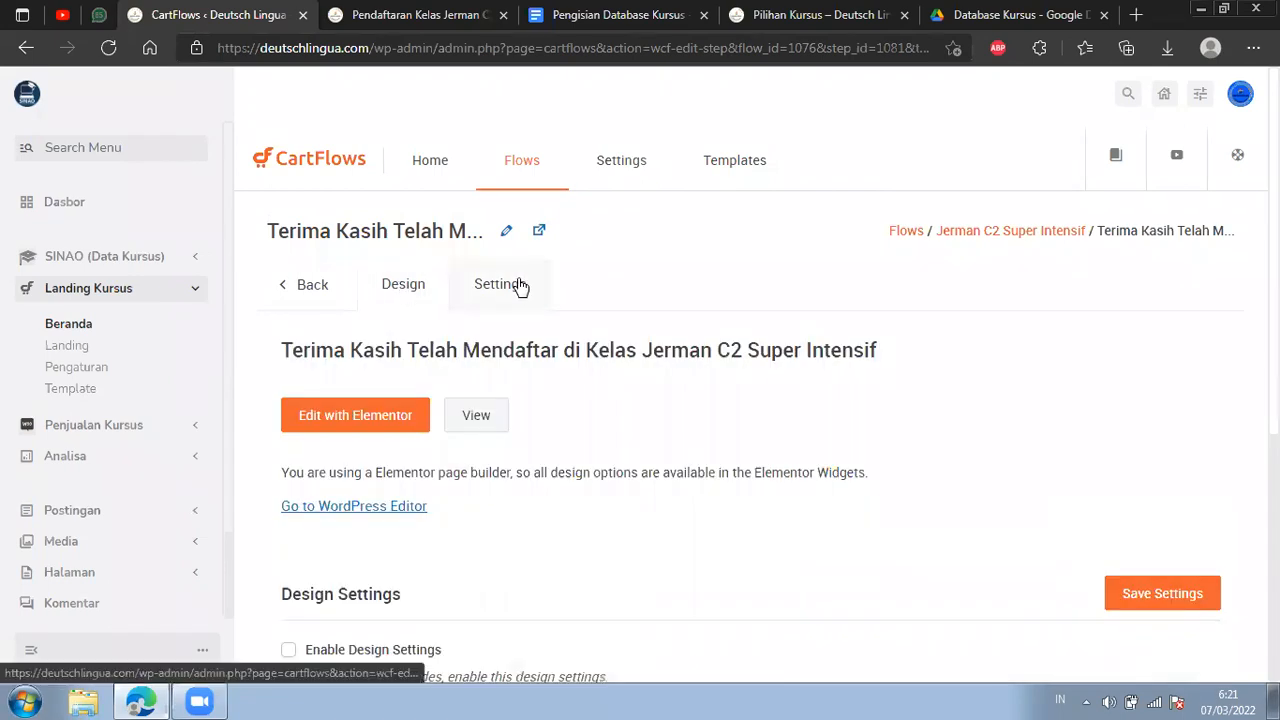
scroll(515, 290, "down", 1)
scroll(480, 290, "down", 2)
scroll(451, 286, "up", 1)
left_click(366, 323)
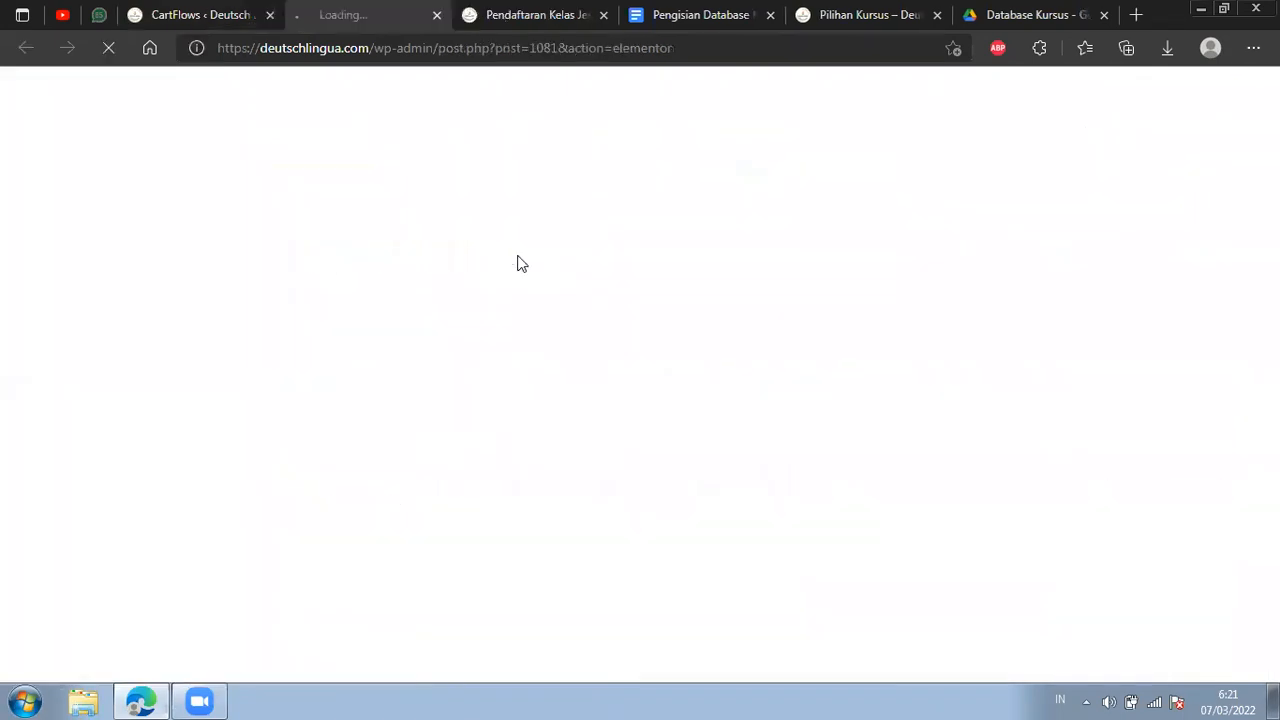
Load the live C2 thank-you page at /kelas/jerman-c2-super-intensif/thank-you-12 and examine its banner and welcome section.
left_click(495, 18)
left_click(492, 47)
left_click(630, 45)
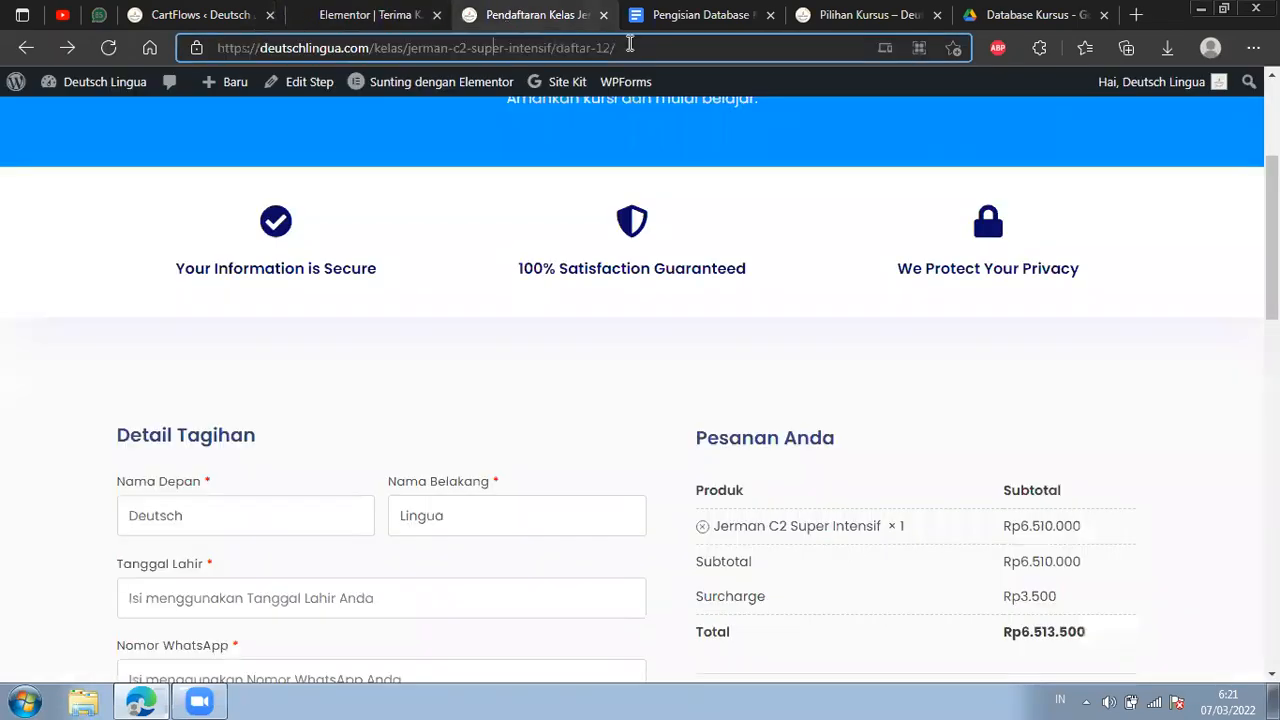
left_click_drag(629, 50, 556, 52)
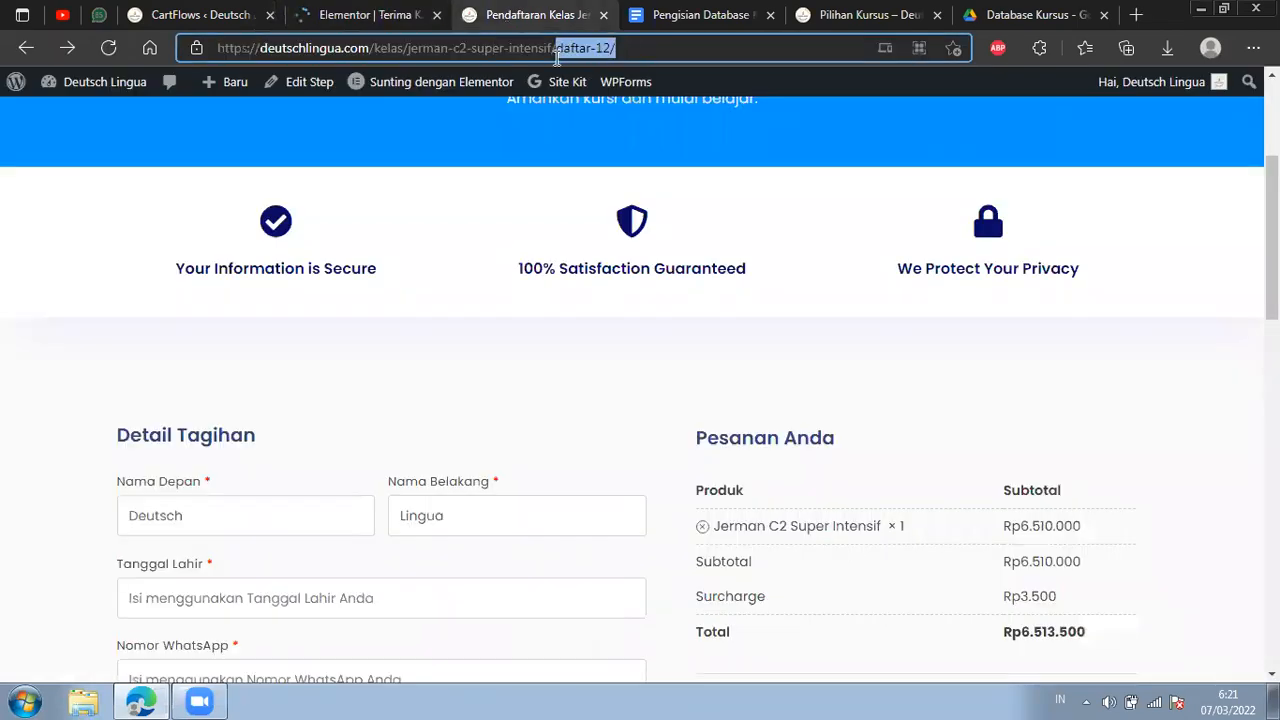
key("ctrl+v")
key("BackSpace")
type("2")
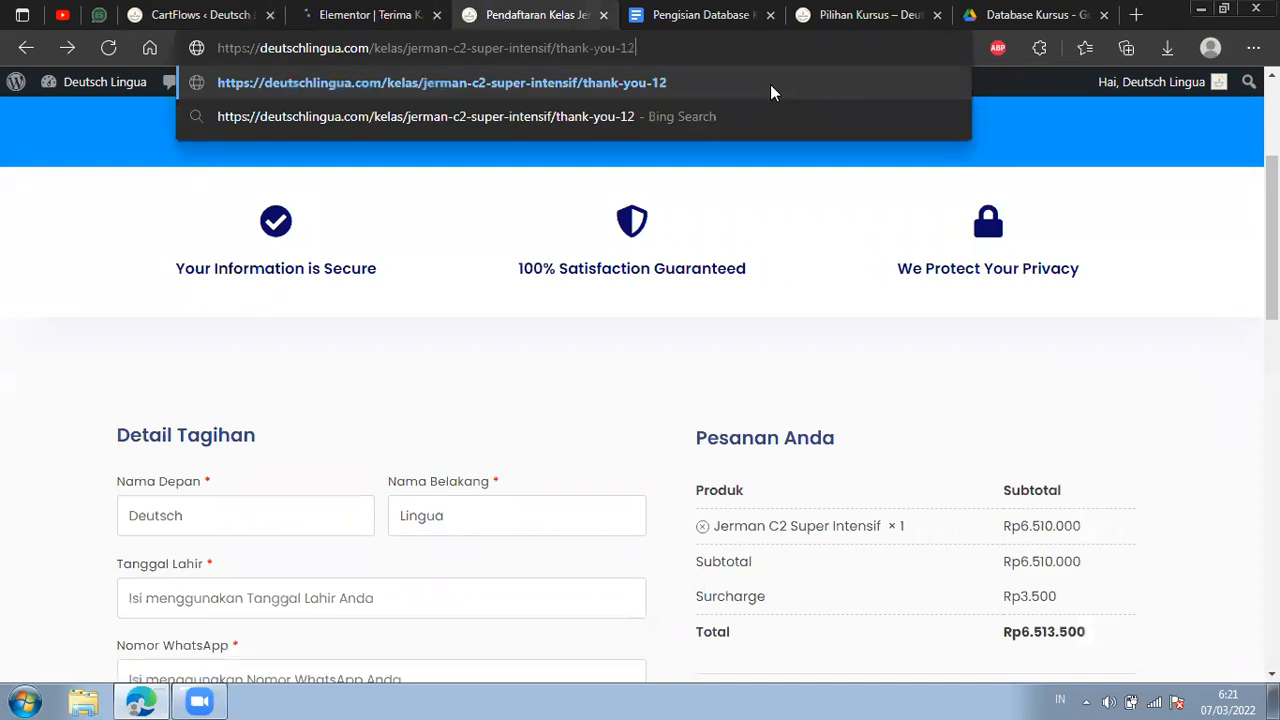
key("Return")
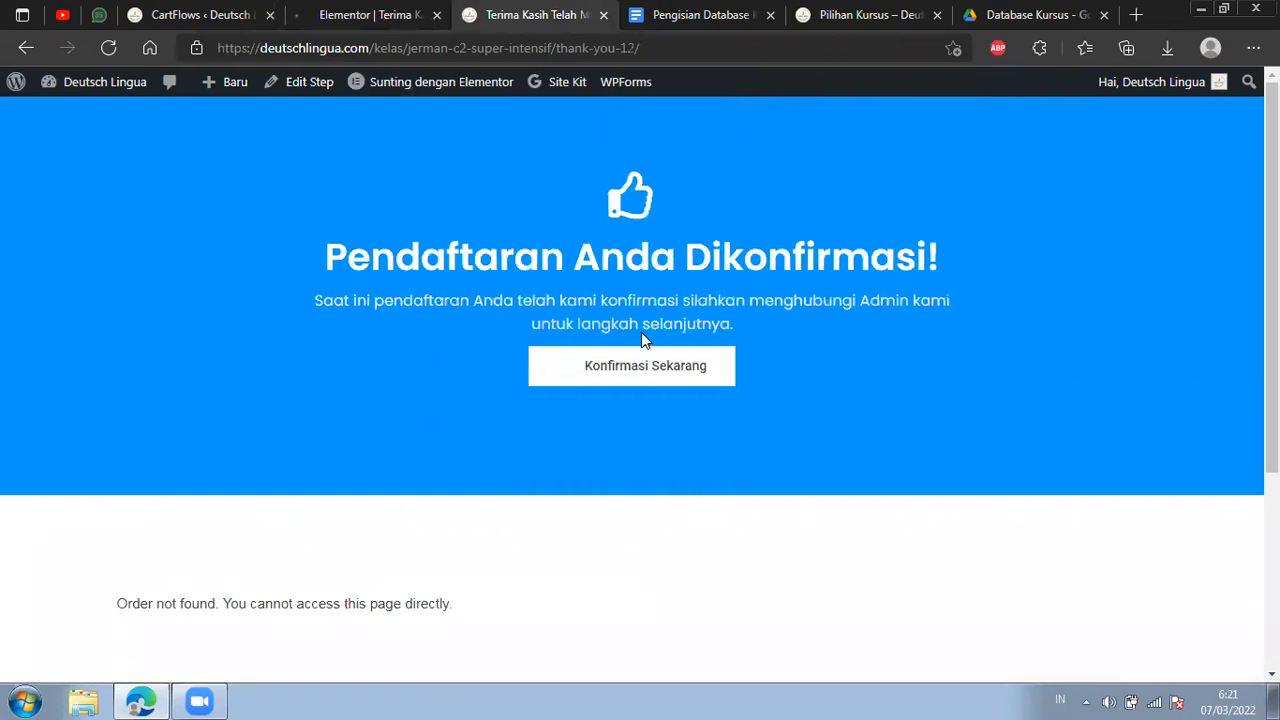
scroll(641, 332, "down", 3)
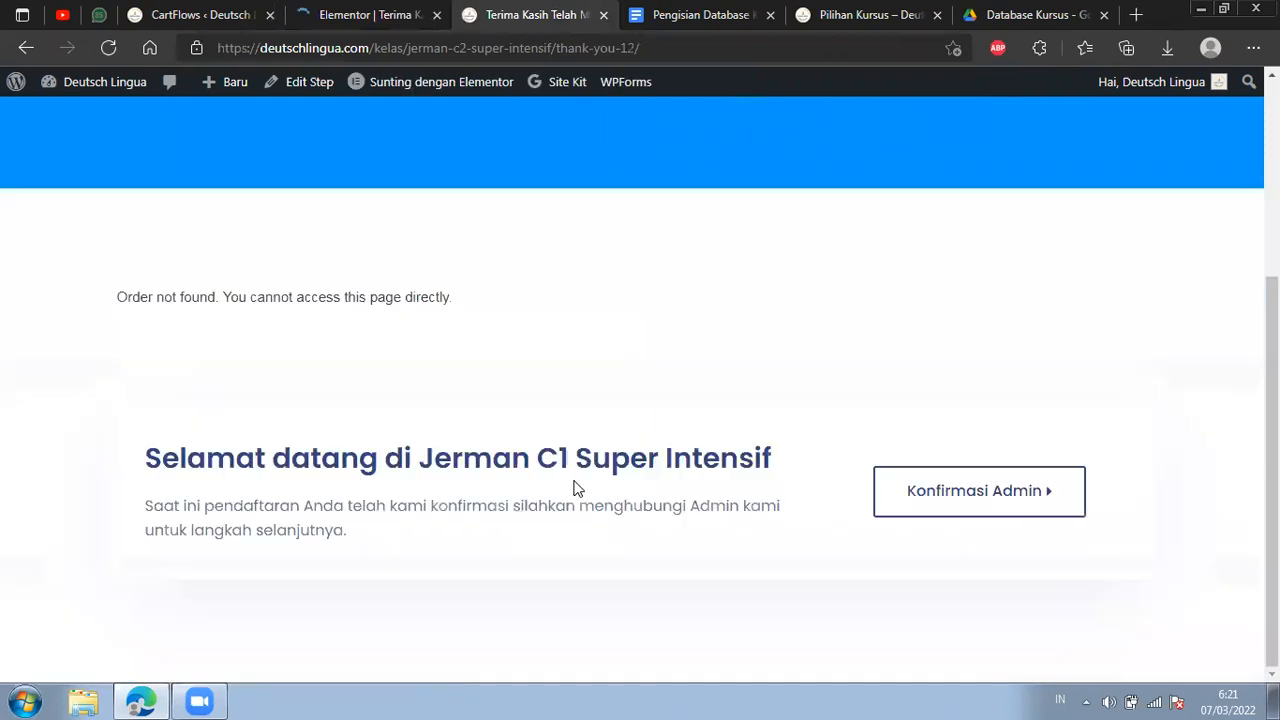
Compare the live thank-you page with its Elementor version and inspect the settings of the Konfirmasi Sekarang button.
left_click(368, 12)
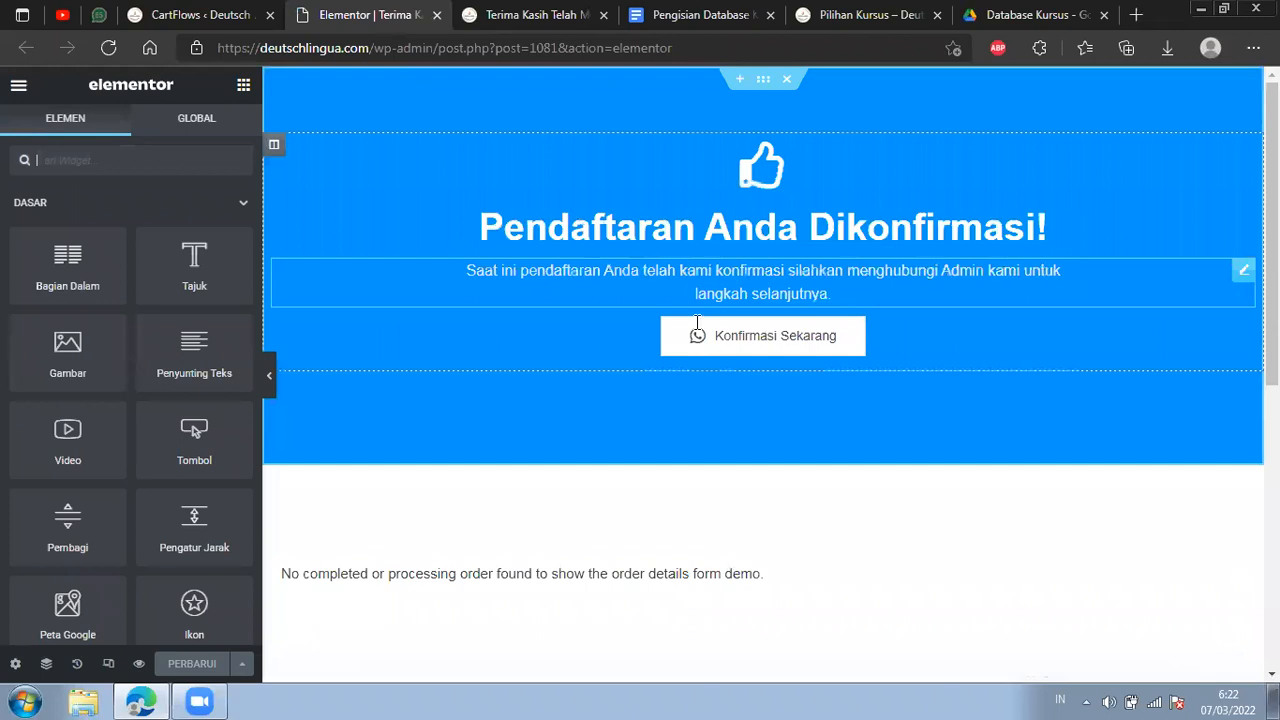
key("ctrl+Tab")
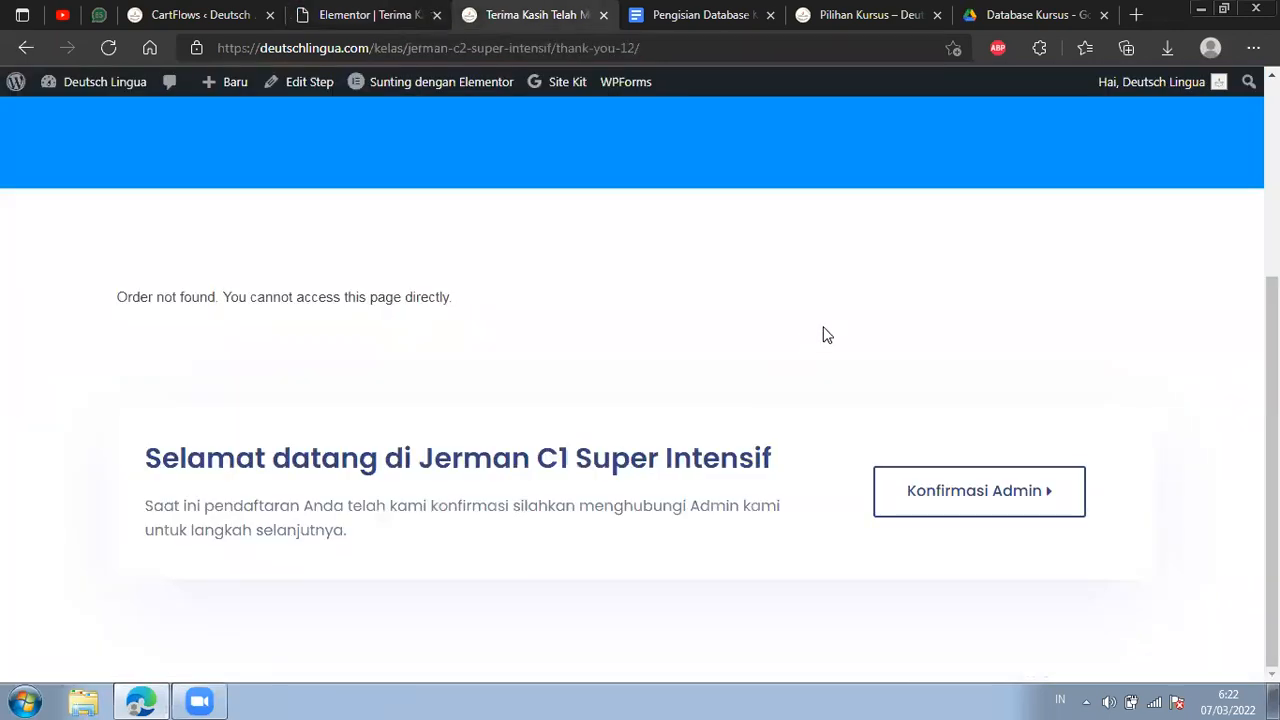
scroll(824, 335, "up", 2)
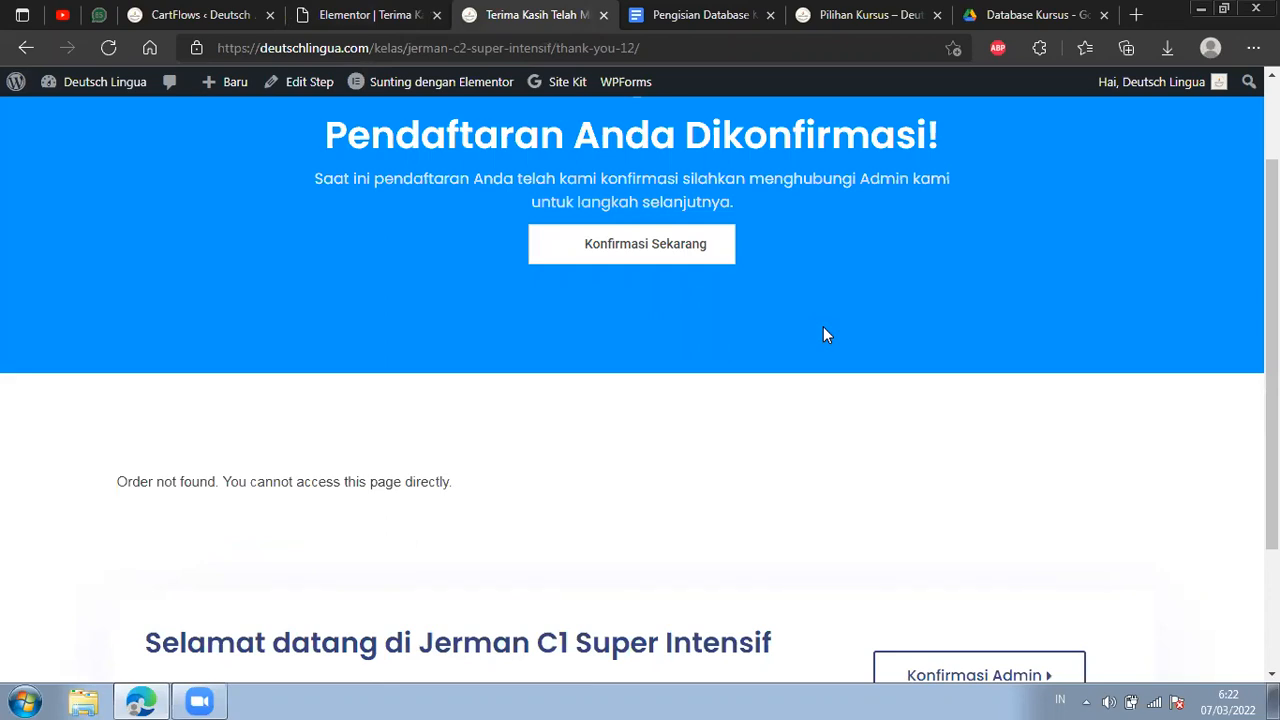
scroll(823, 335, "up", 1)
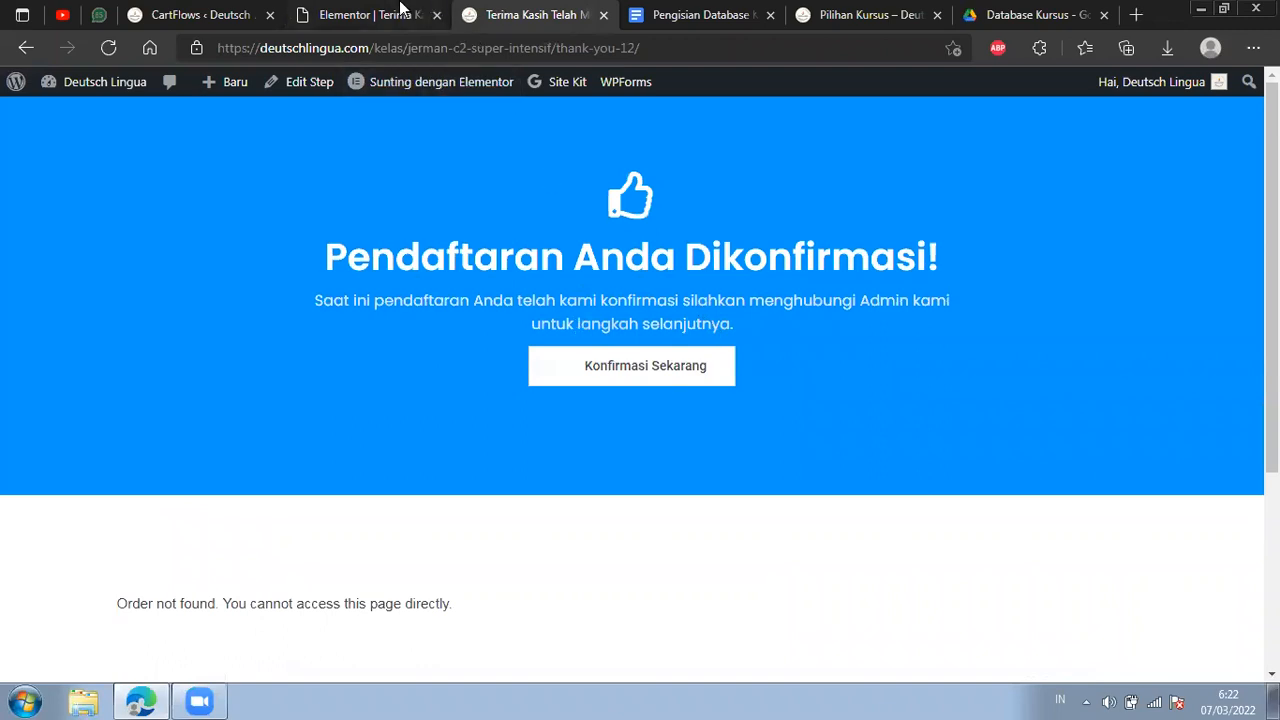
left_click(400, 12)
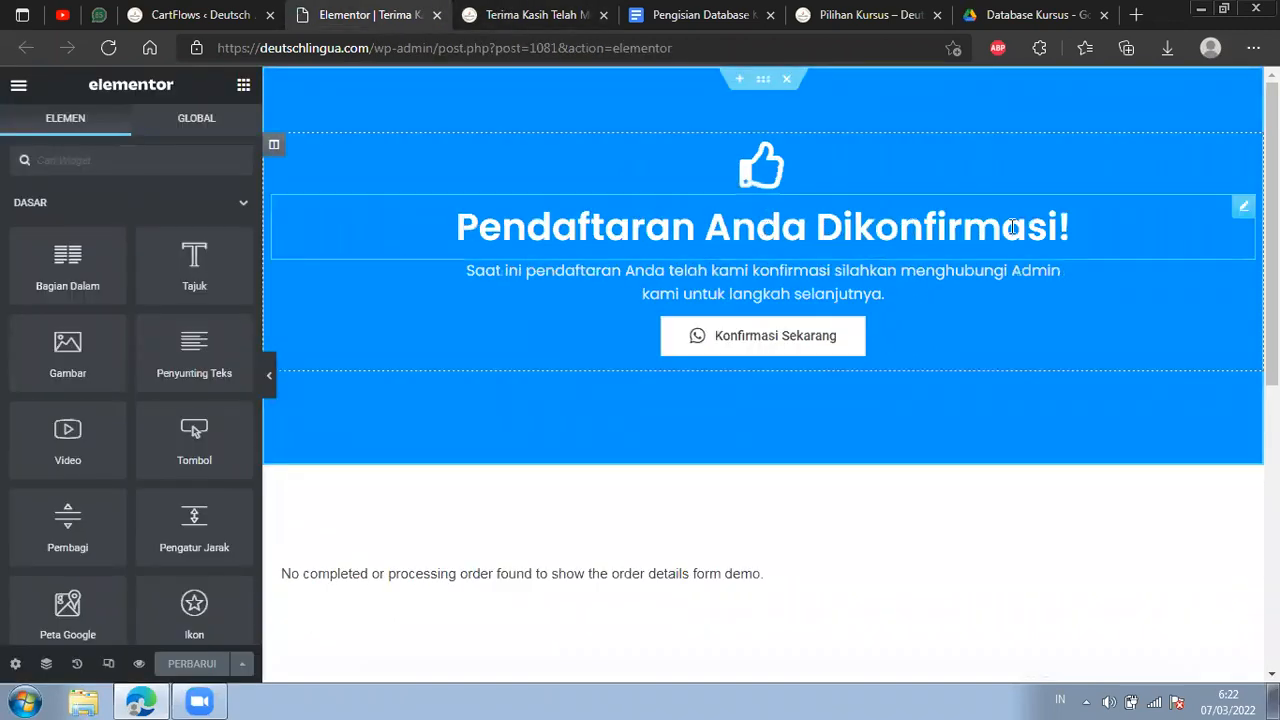
scroll(1003, 249, "down", 1)
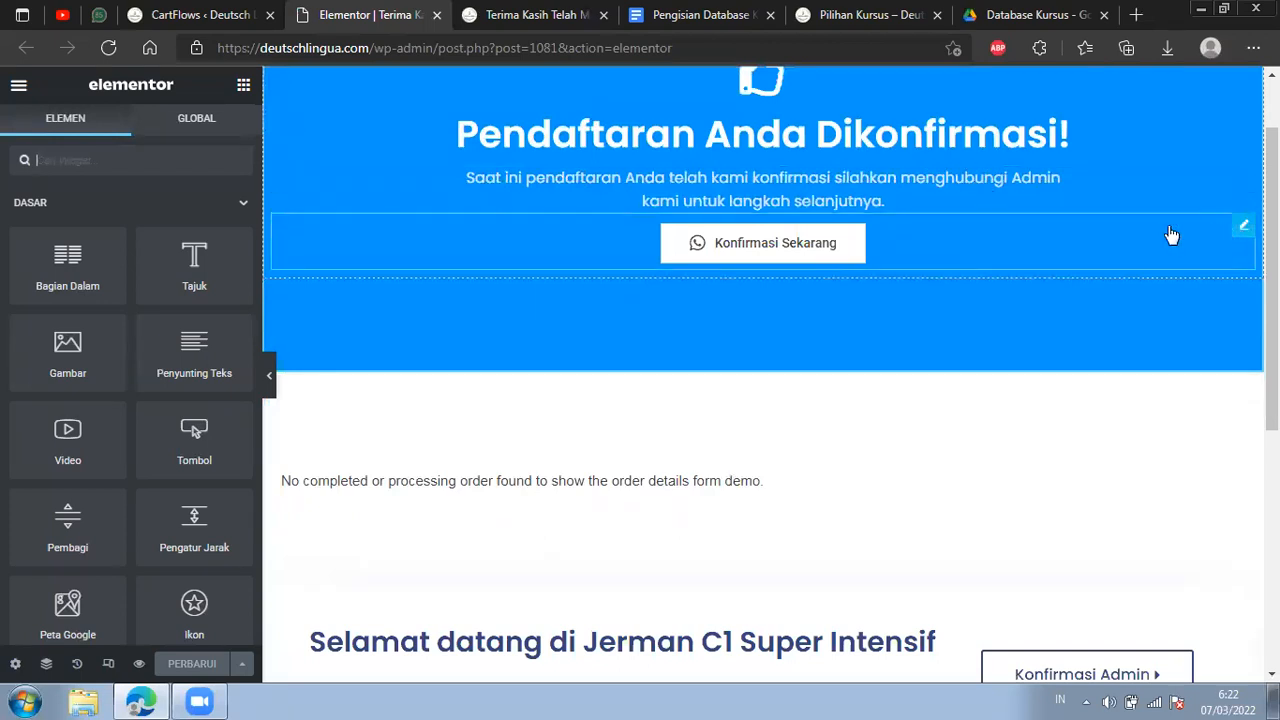
left_click(794, 251)
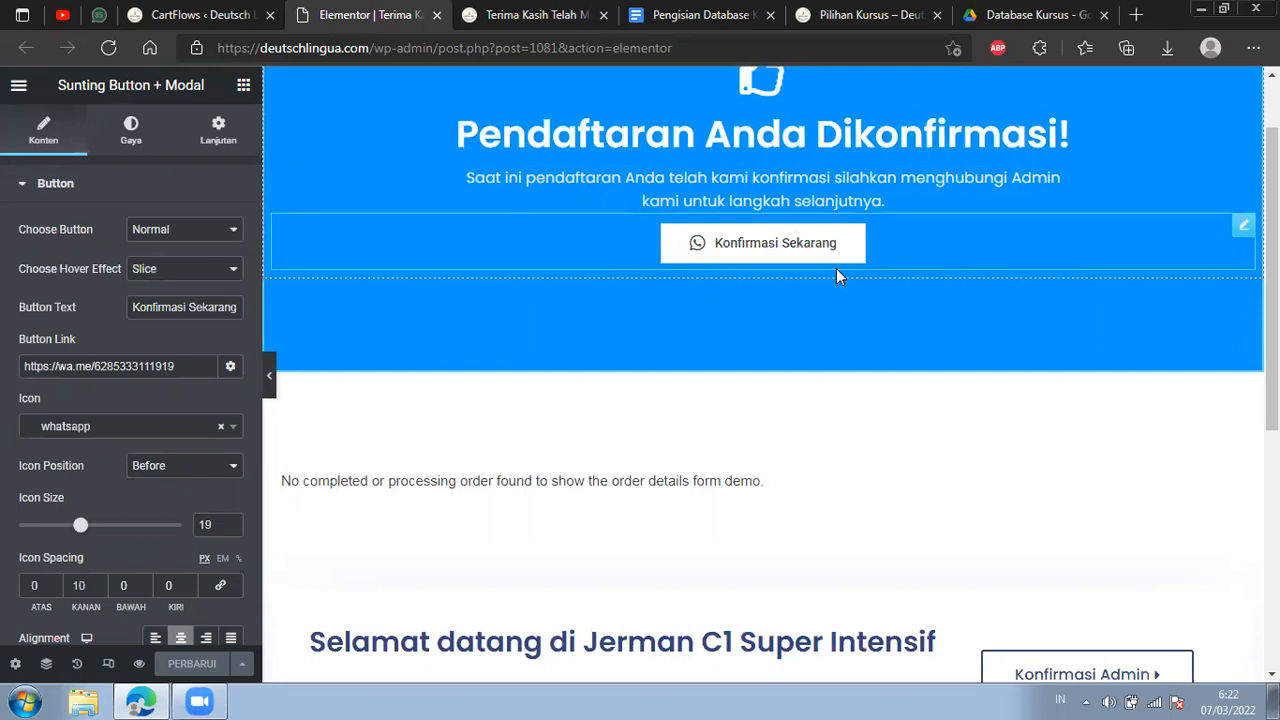
Change the welcome section's heading to Selamat datang di Jerman C2 Super Intensif.
scroll(836, 266, "down", 3)
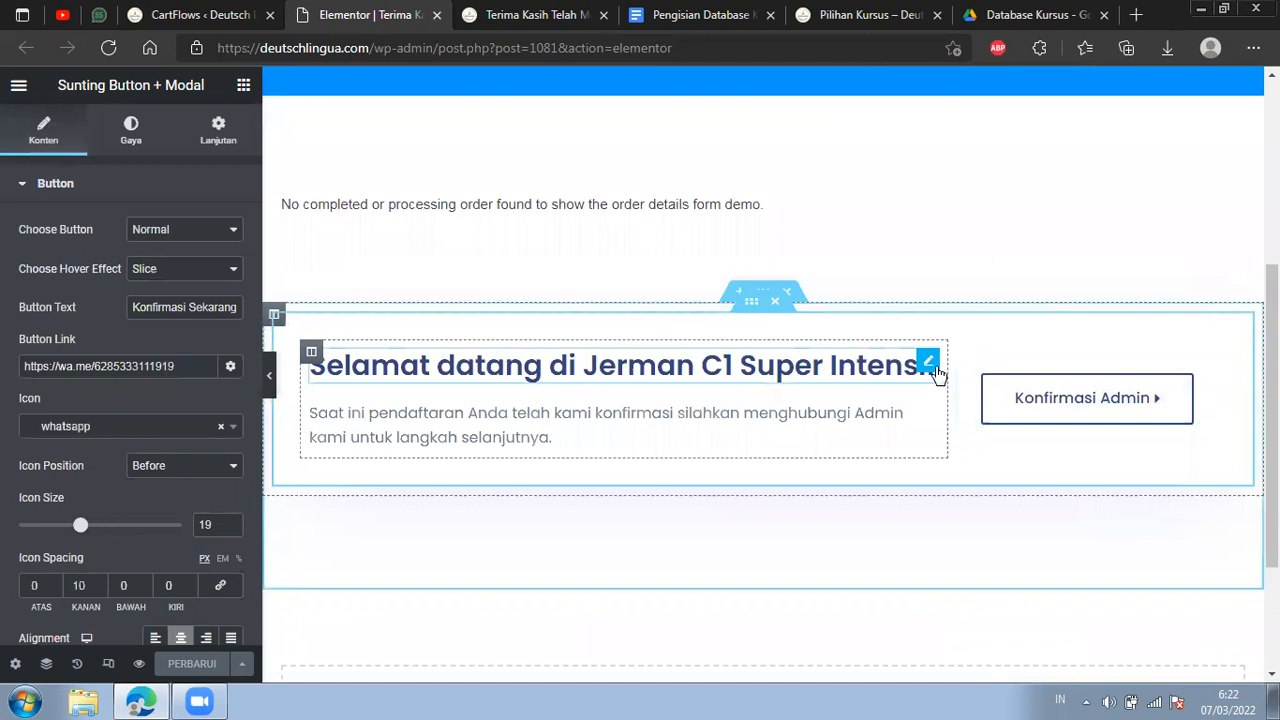
left_click(929, 362)
left_click(167, 249)
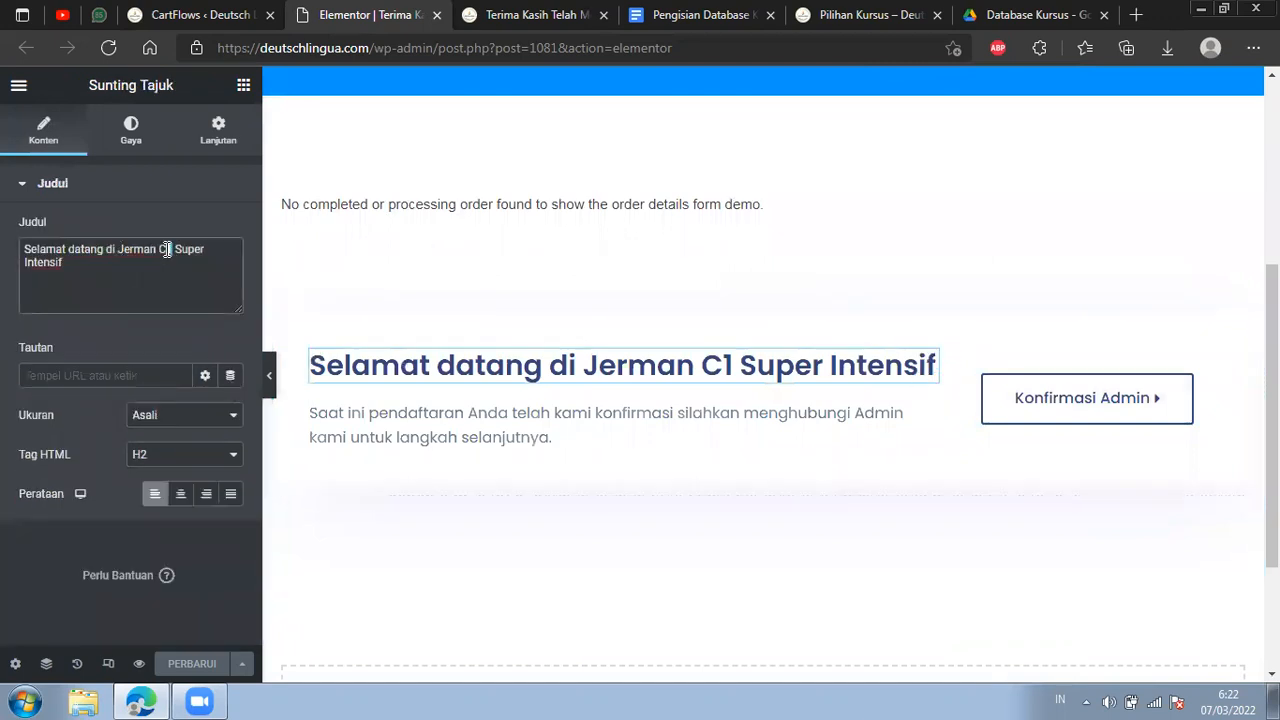
key("BackSpace")
type("2")
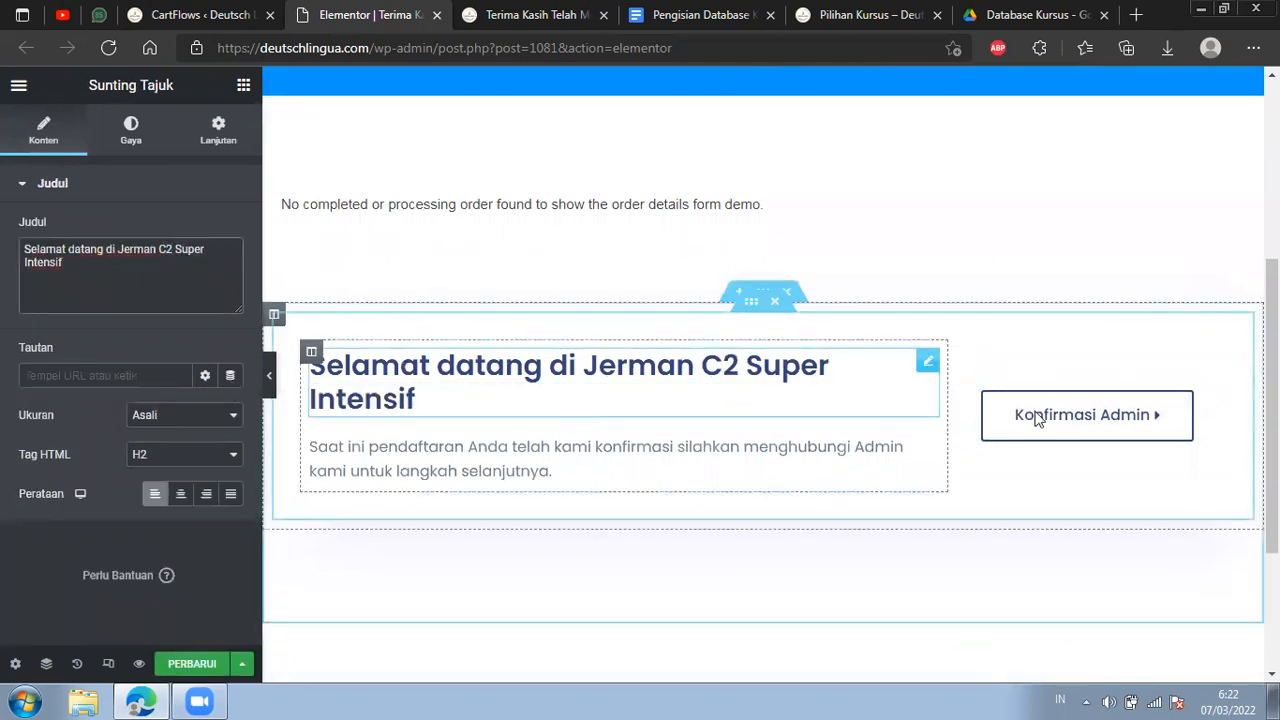
Inspect the Order Details Form widget's settings and update the thank-you page.
scroll(1040, 418, "up", 3)
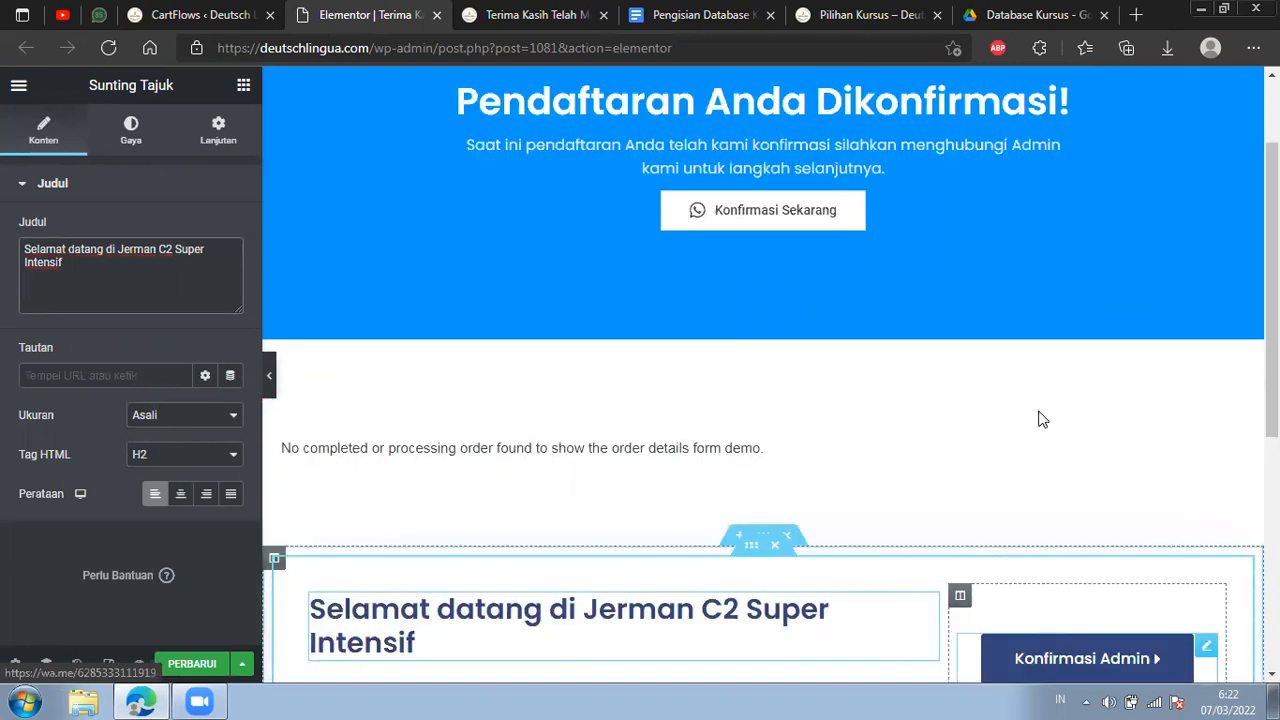
left_click(703, 485)
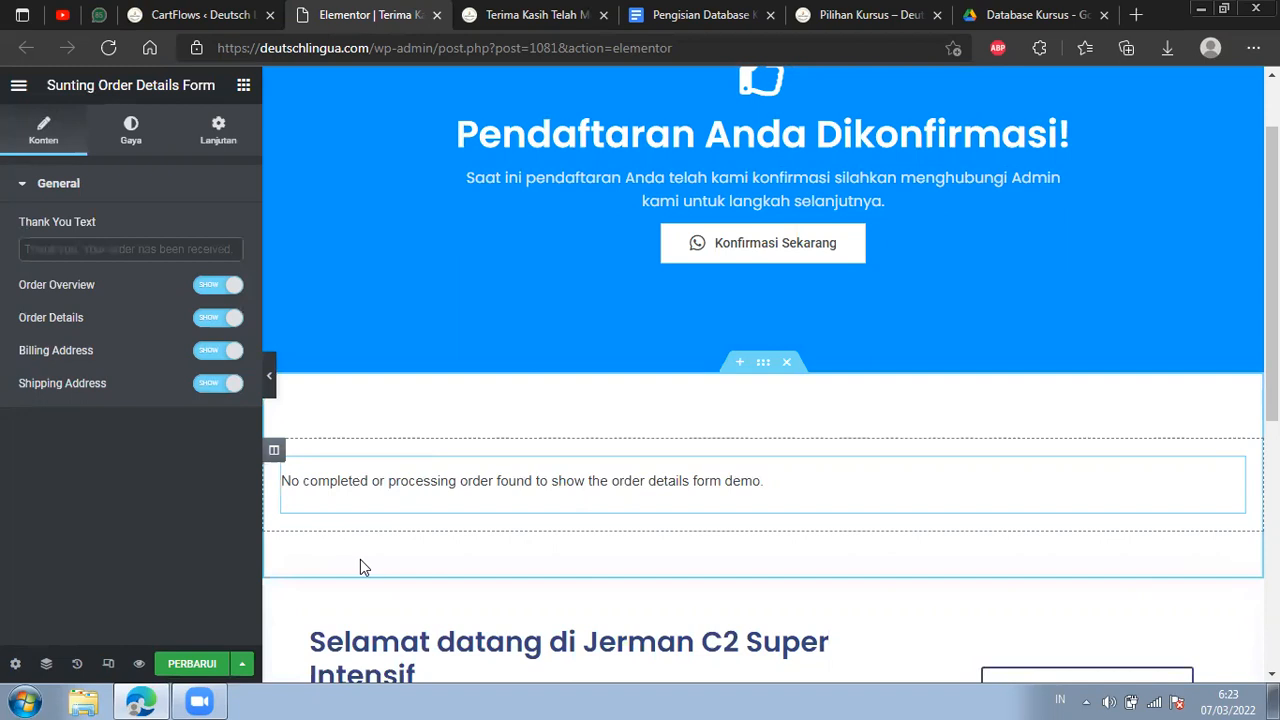
scroll(309, 586, "down", 3)
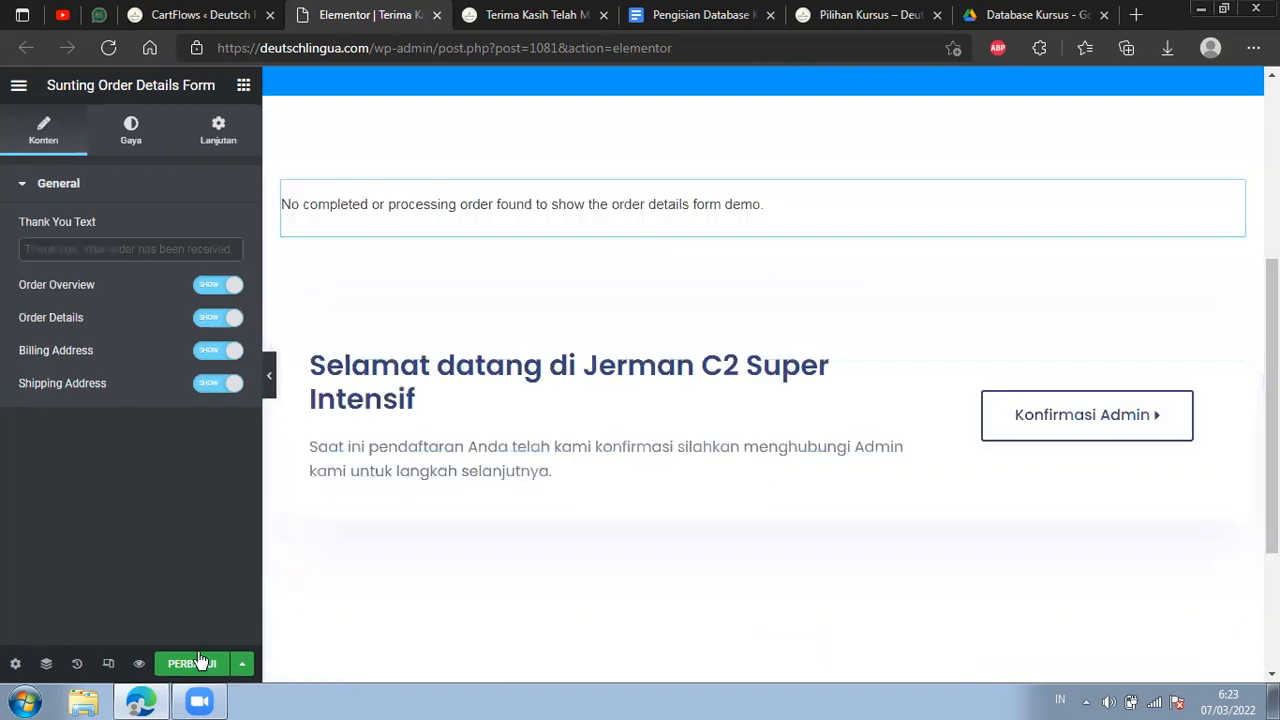
left_click(196, 665)
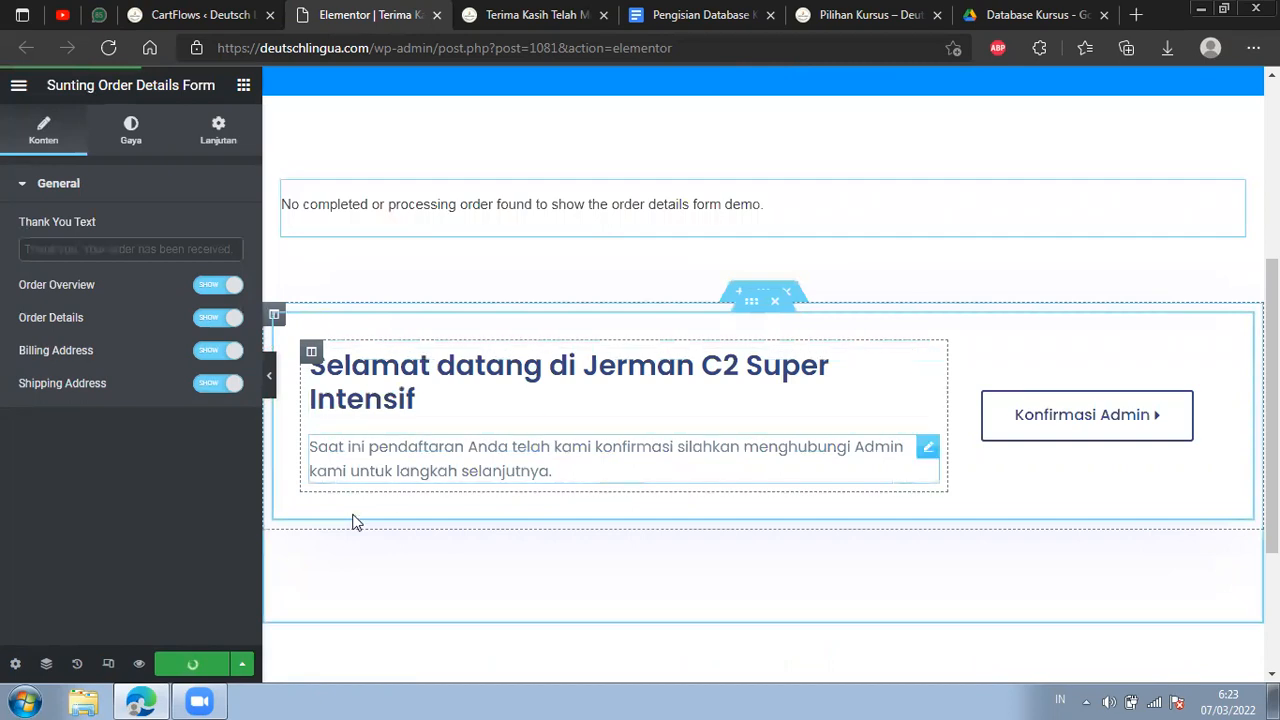
Reload the live C2 thank-you page and check its banner and welcome heading.
scroll(480, 392, "up", 3)
left_click(537, 14)
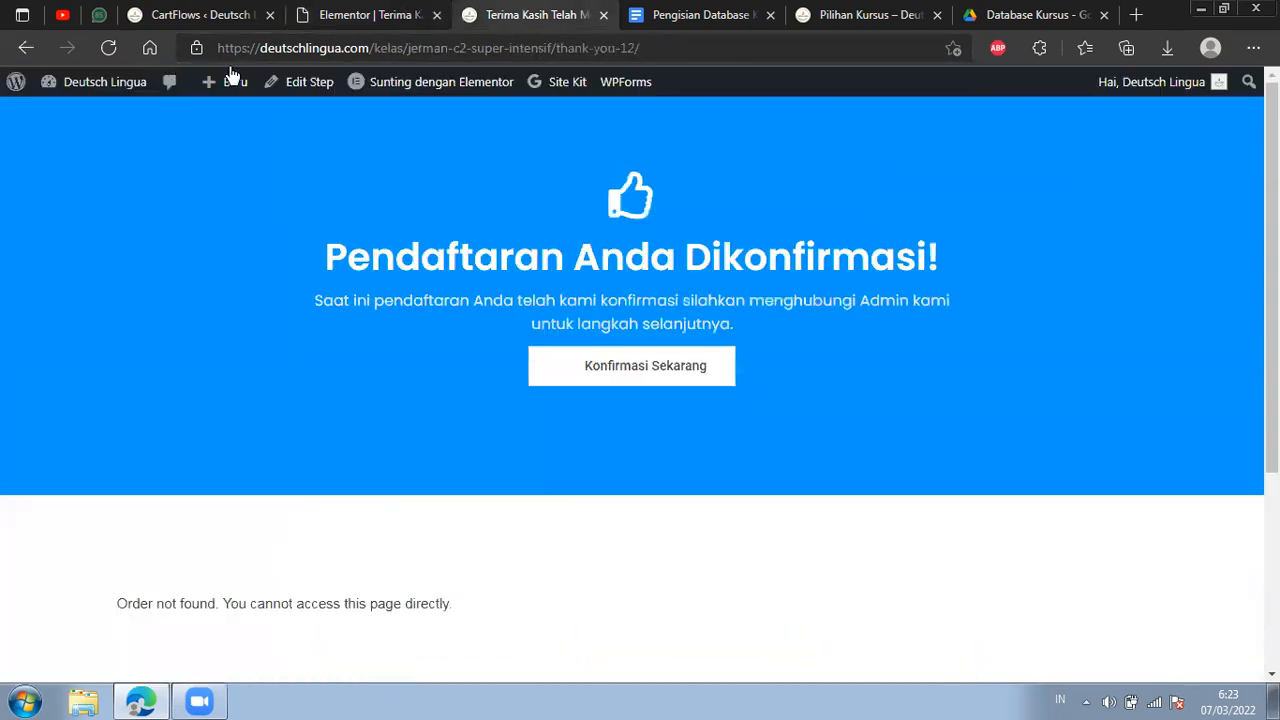
left_click(108, 47)
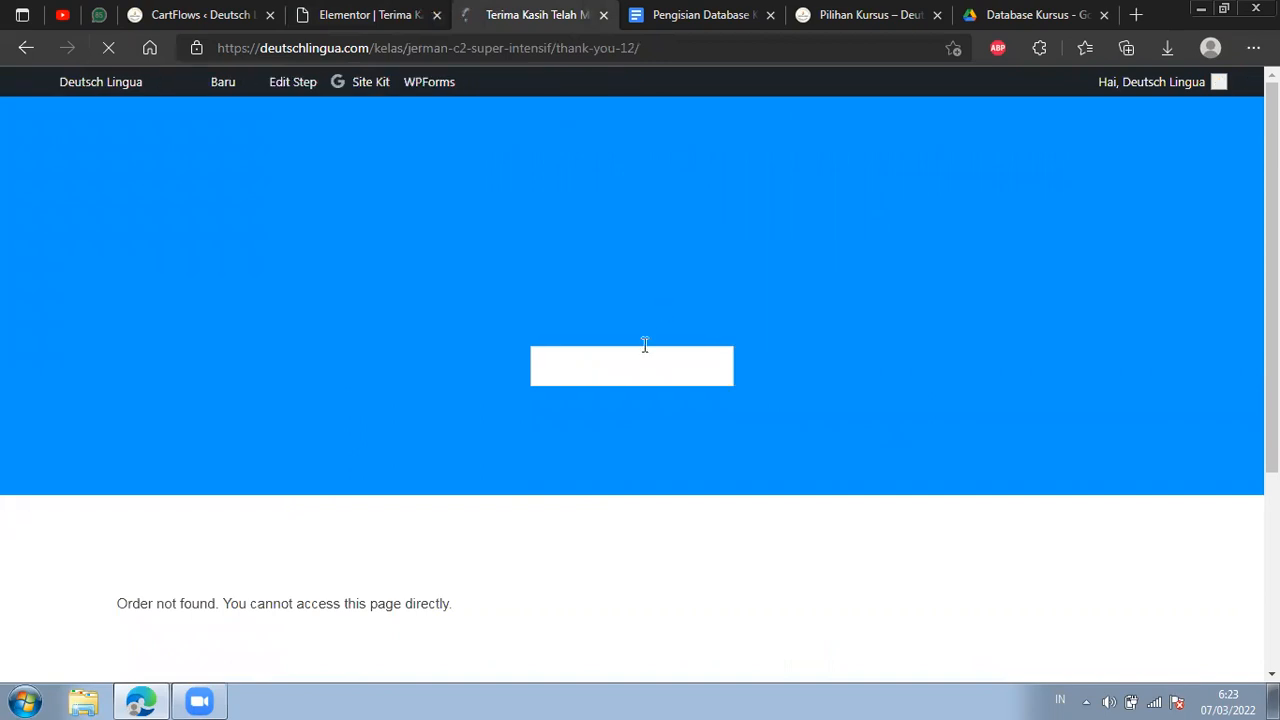
scroll(619, 432, "down", 1)
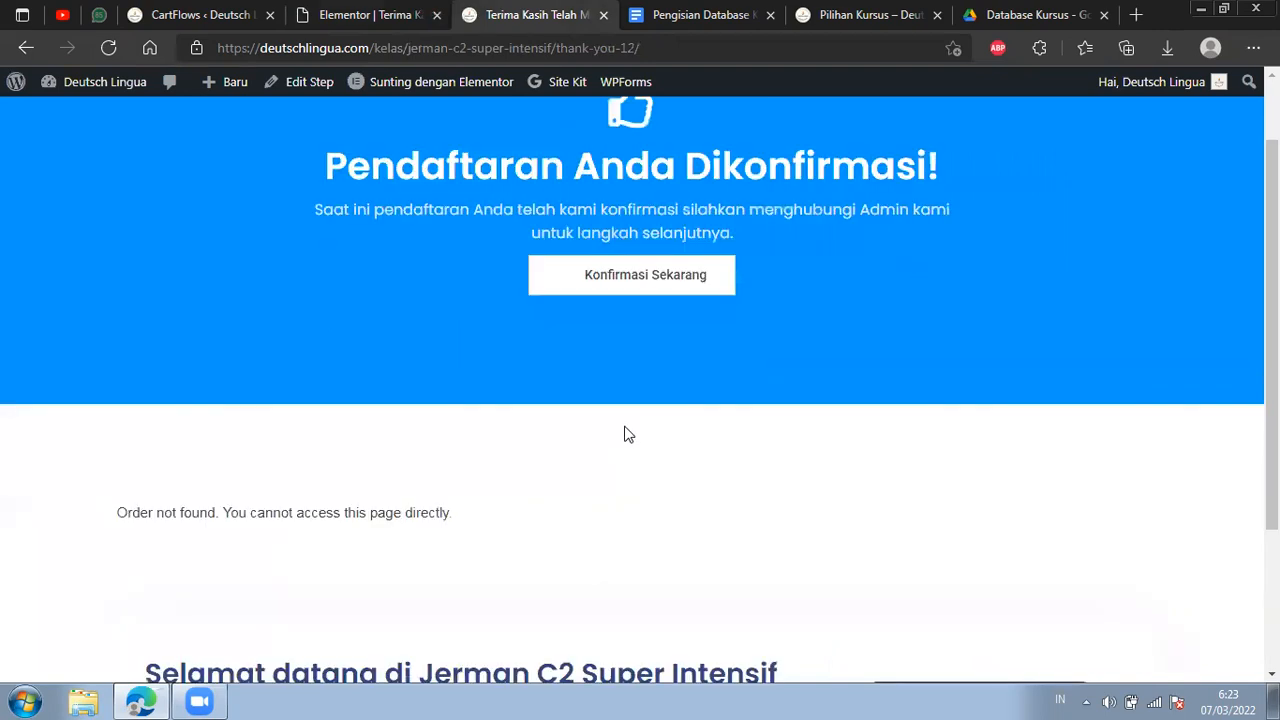
scroll(626, 432, "down", 2)
scroll(586, 351, "up", 4)
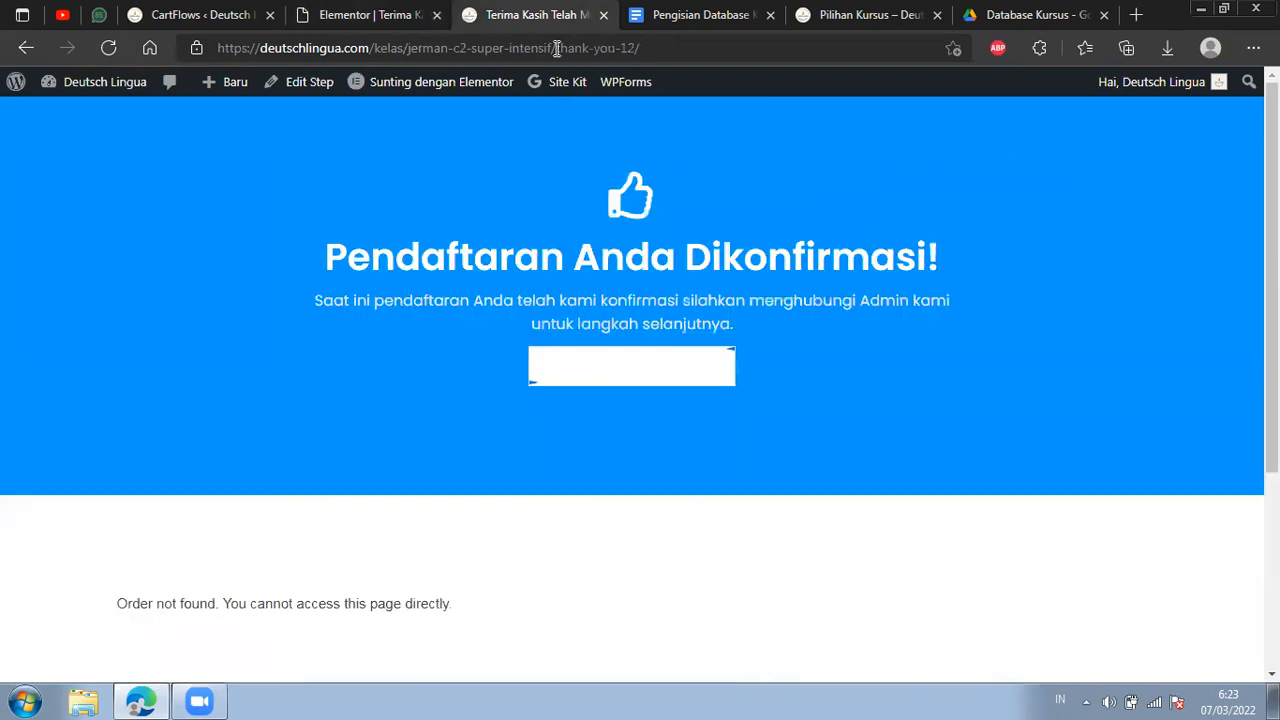
Close the Elementor editor and save the Thank You step's design settings in CartFlows.
left_click(370, 14)
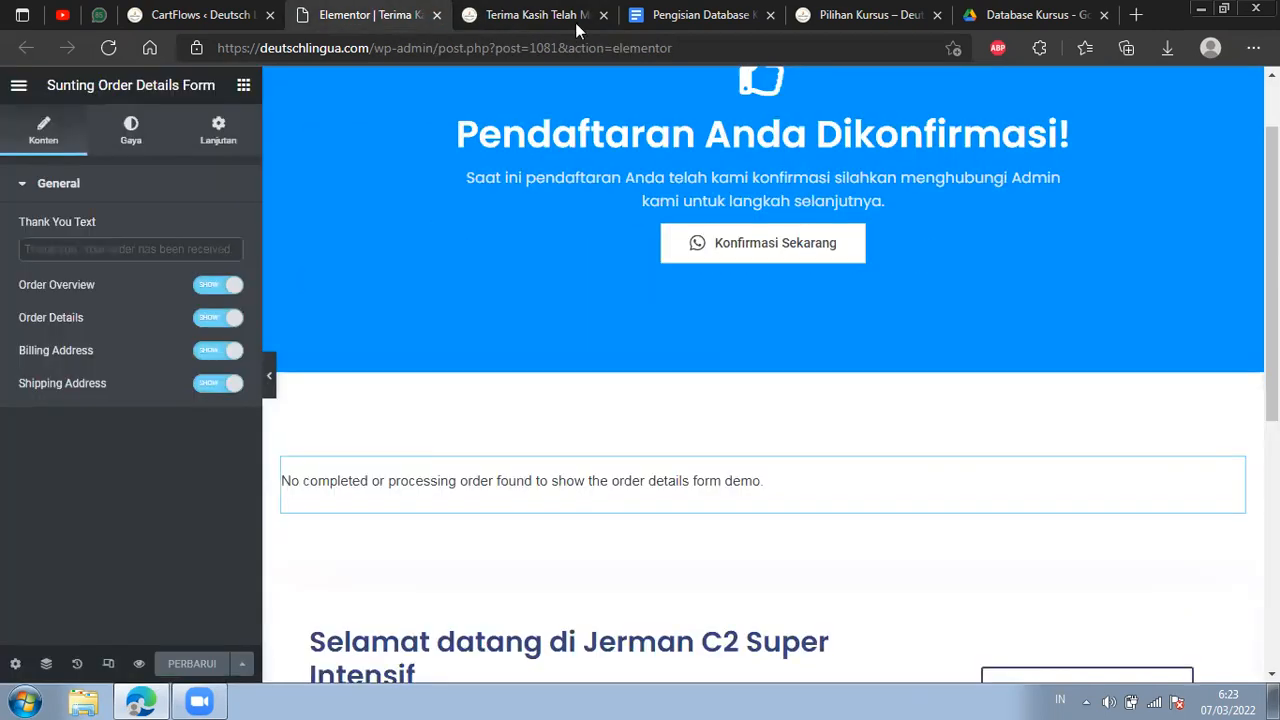
left_click(438, 16)
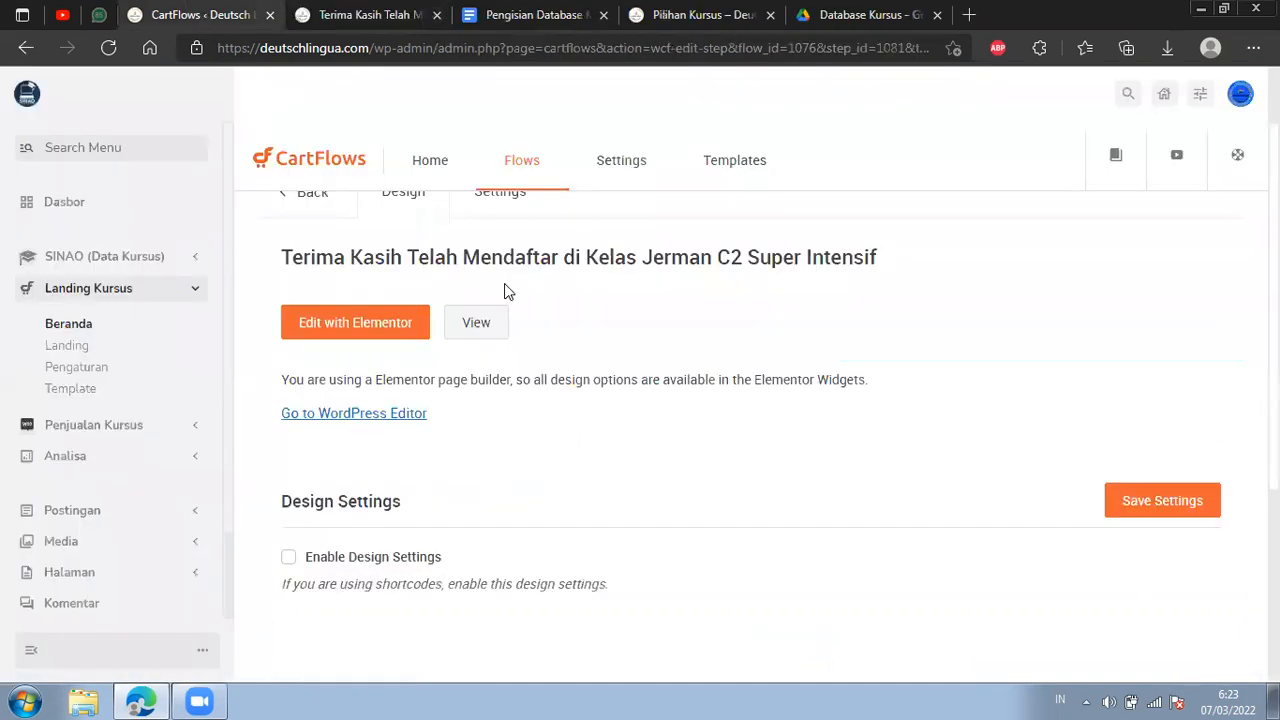
left_click(1180, 502)
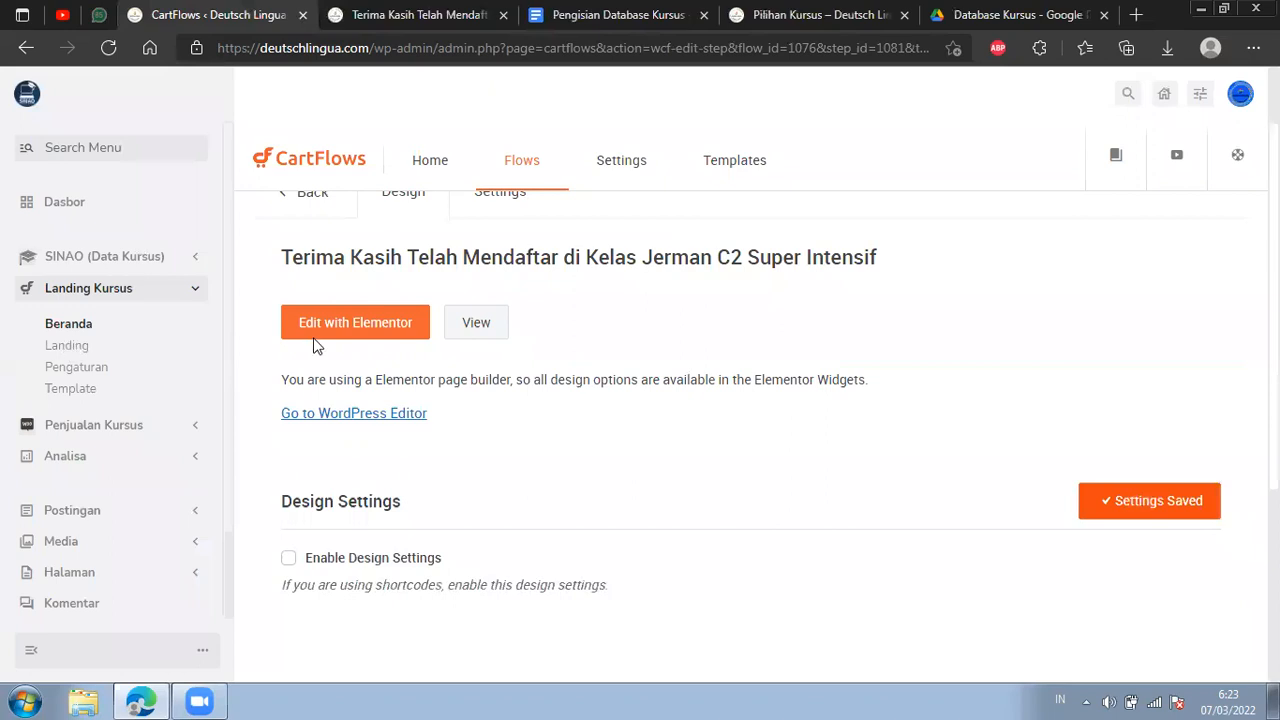
Close the live thank-you page and check the Jerman C2 Super Intensif card's course link on Pilihan Kursus.
scroll(197, 297, "up", 1)
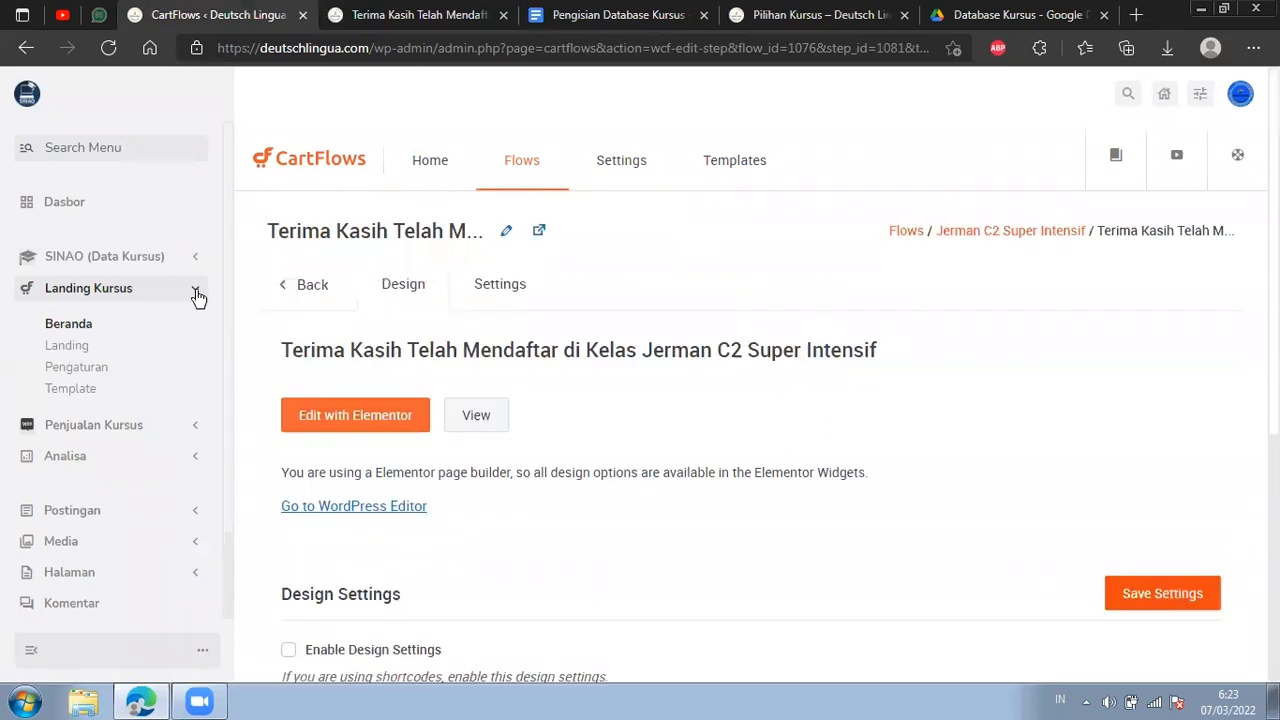
left_click(197, 295)
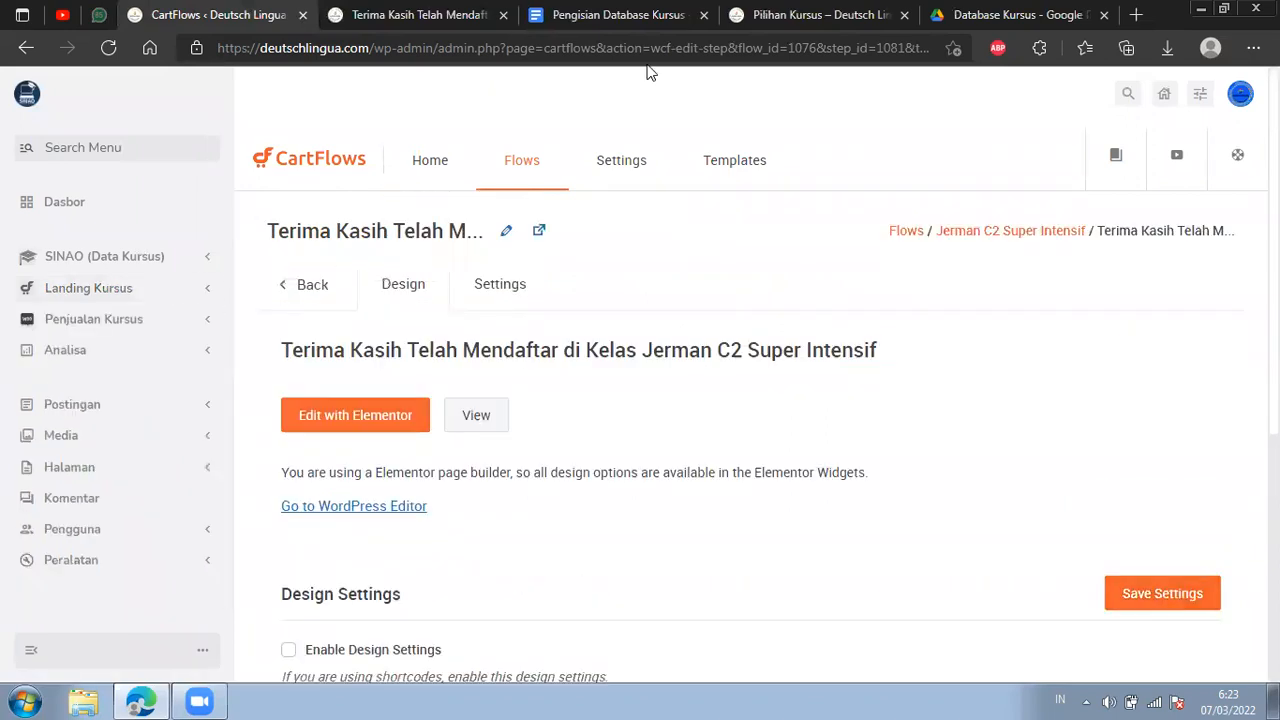
left_click(502, 15)
left_click_drag(540, 14, 440, 16)
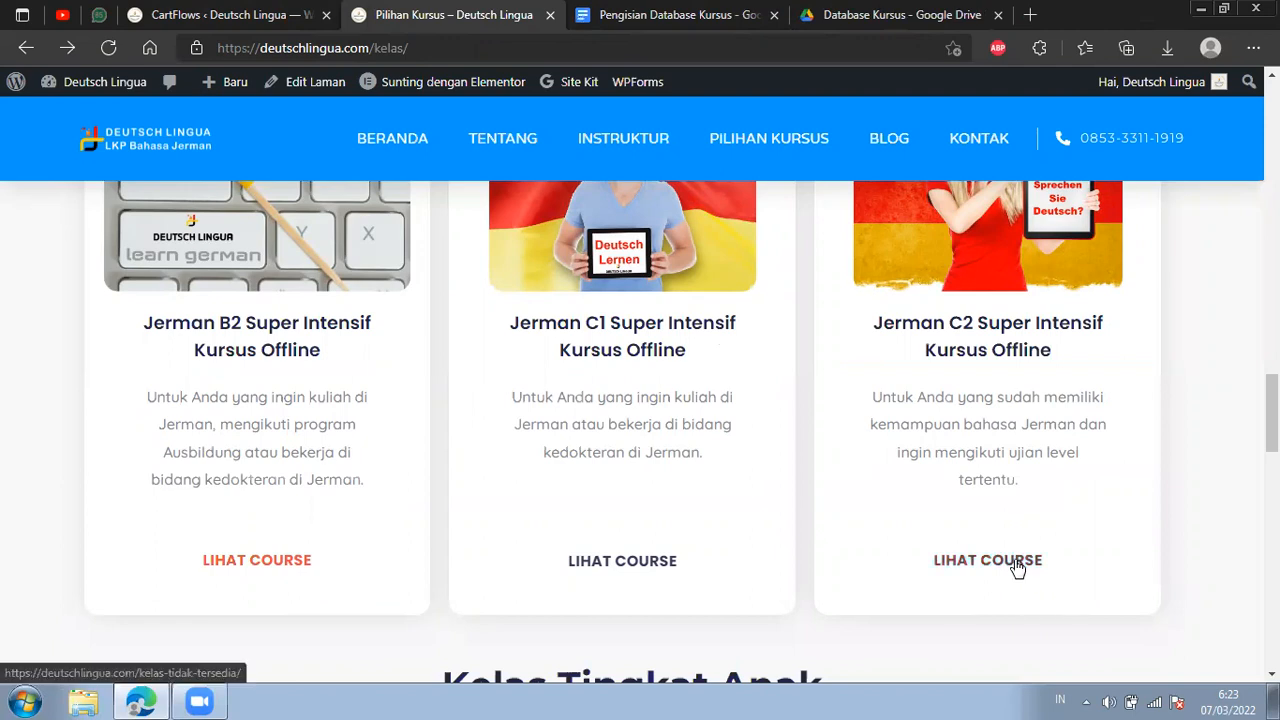
Return to the Jerman C2 Super Intensif flow's steps in CartFlows and go back to the list of all flows.
left_click(215, 14)
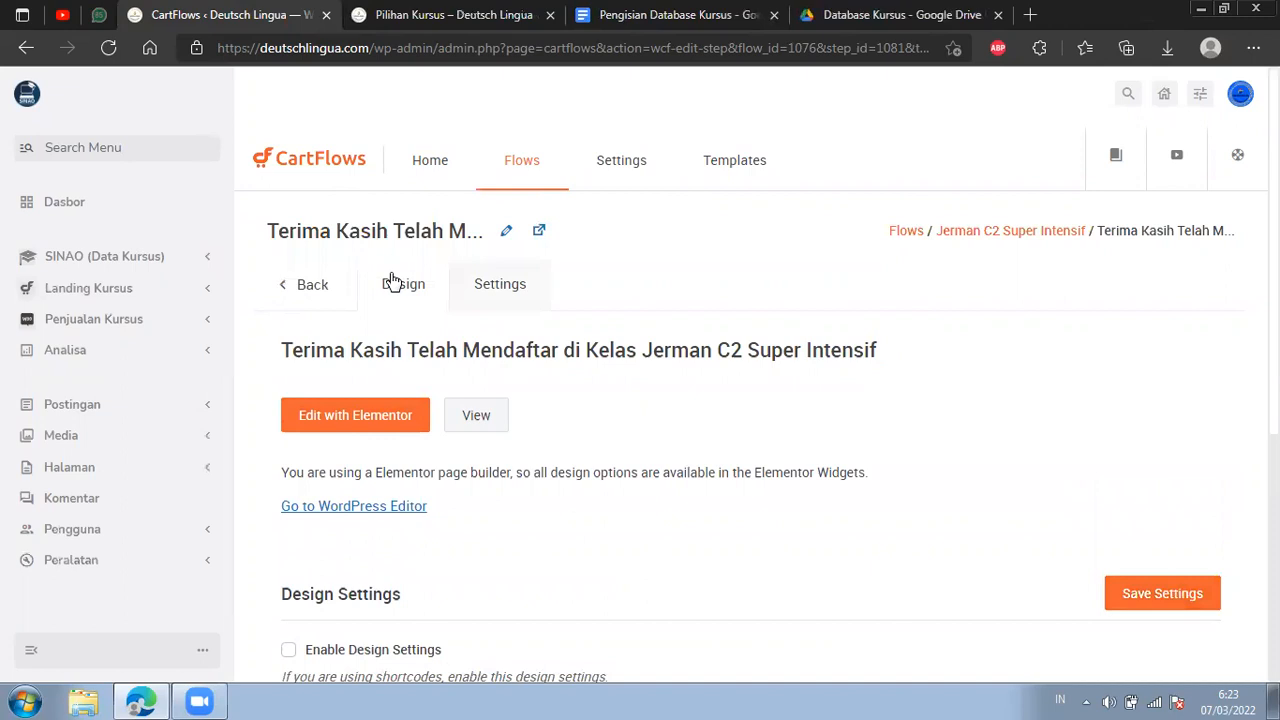
left_click(306, 287)
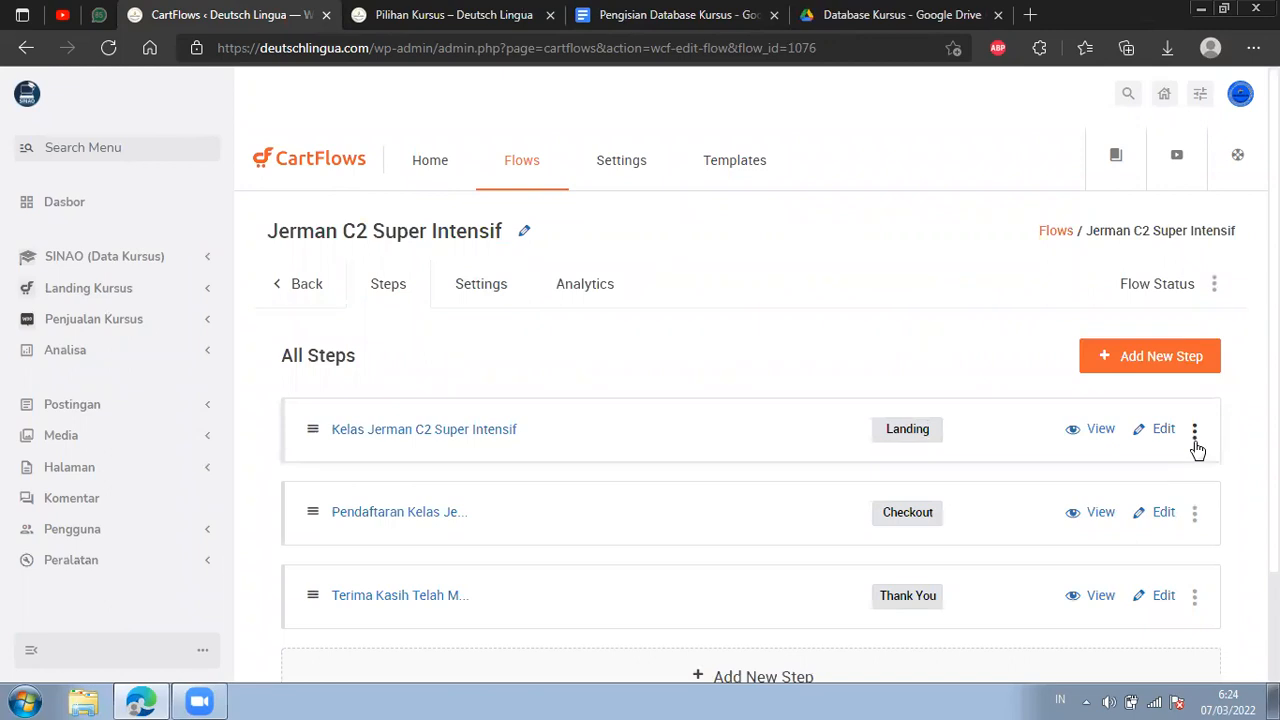
left_click(390, 288)
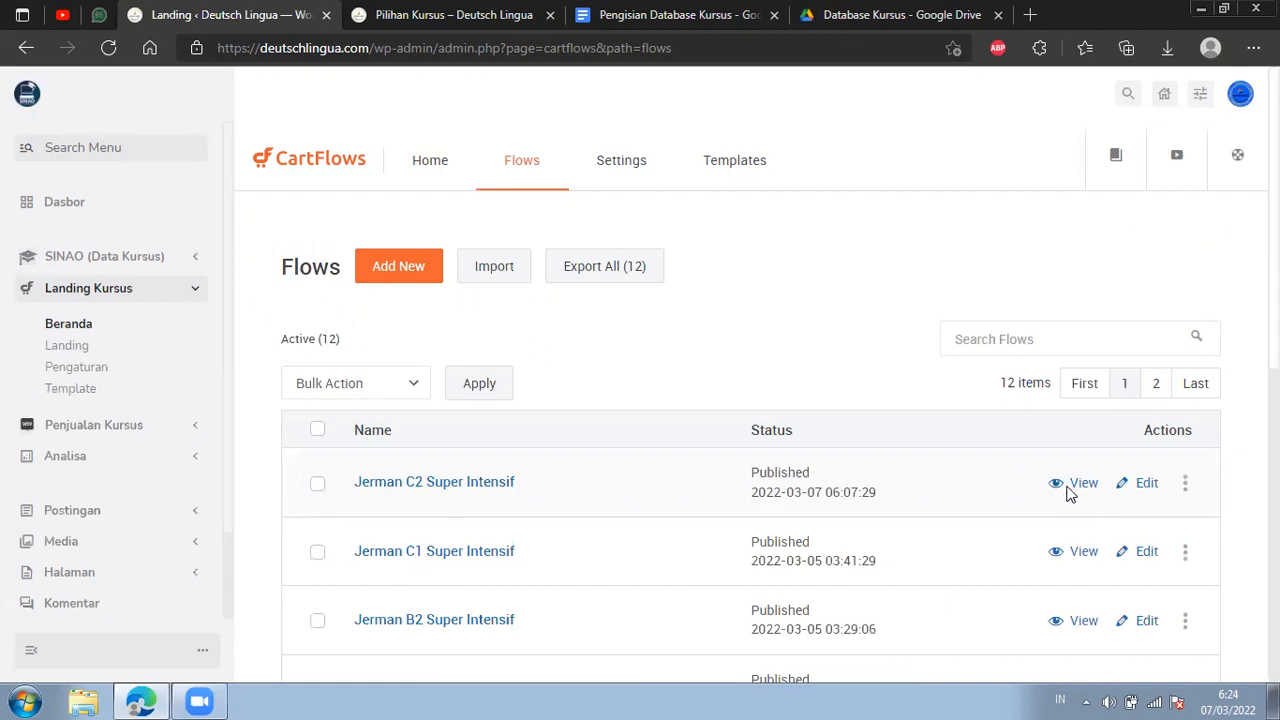
Open the Jerman C2 Super Intensif landing page separately, copy its web address and close the page.
right_click(1066, 489)
left_click(1070, 95)
right_click(1090, 480)
left_click(1040, 102)
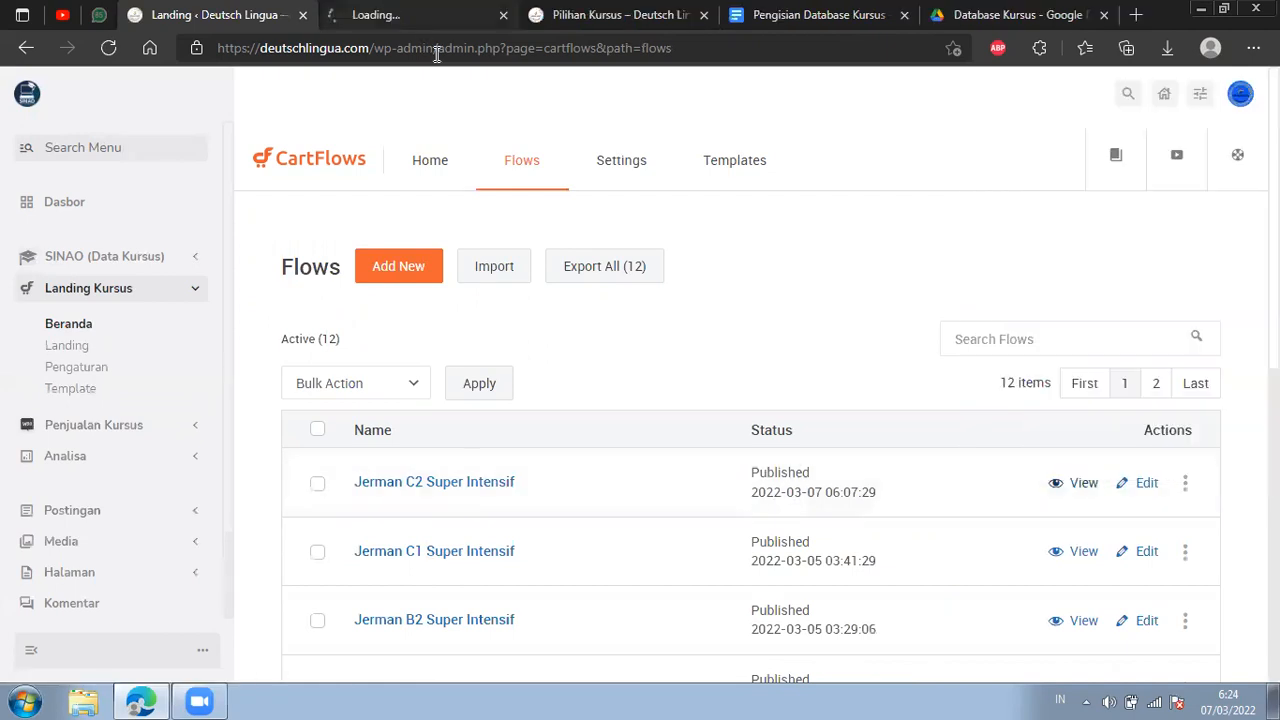
left_click(420, 14)
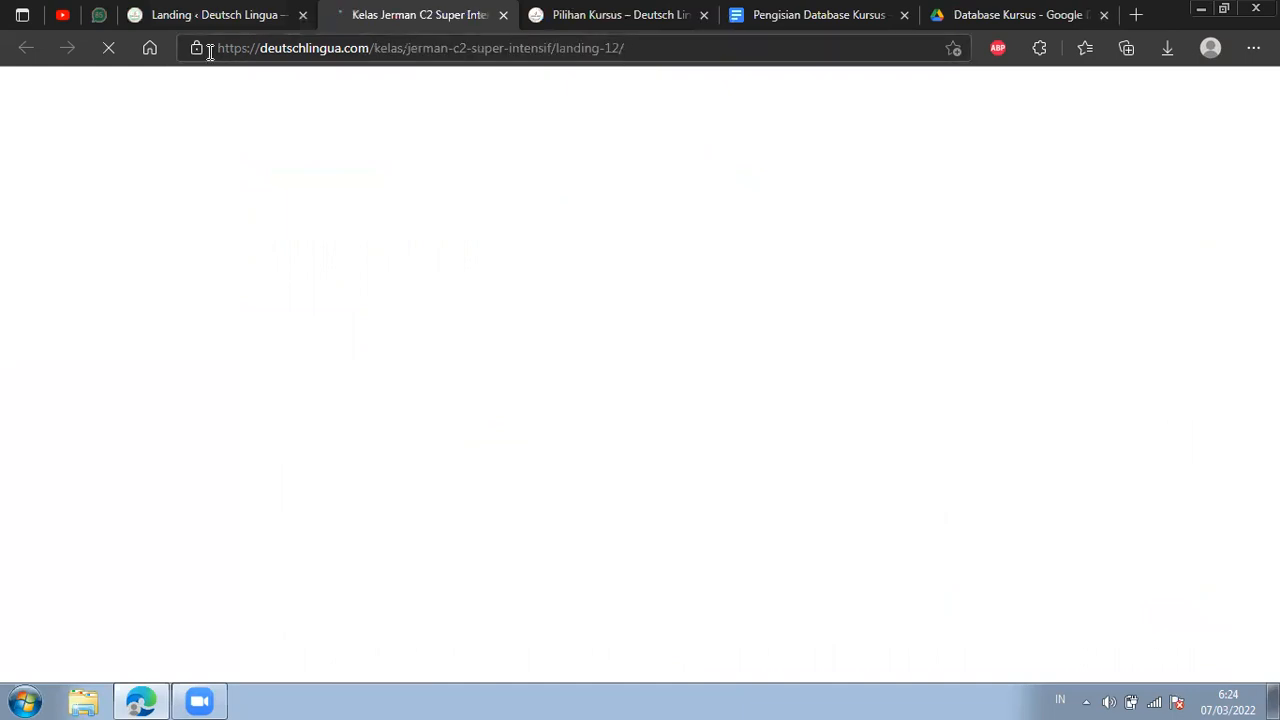
left_click(259, 48)
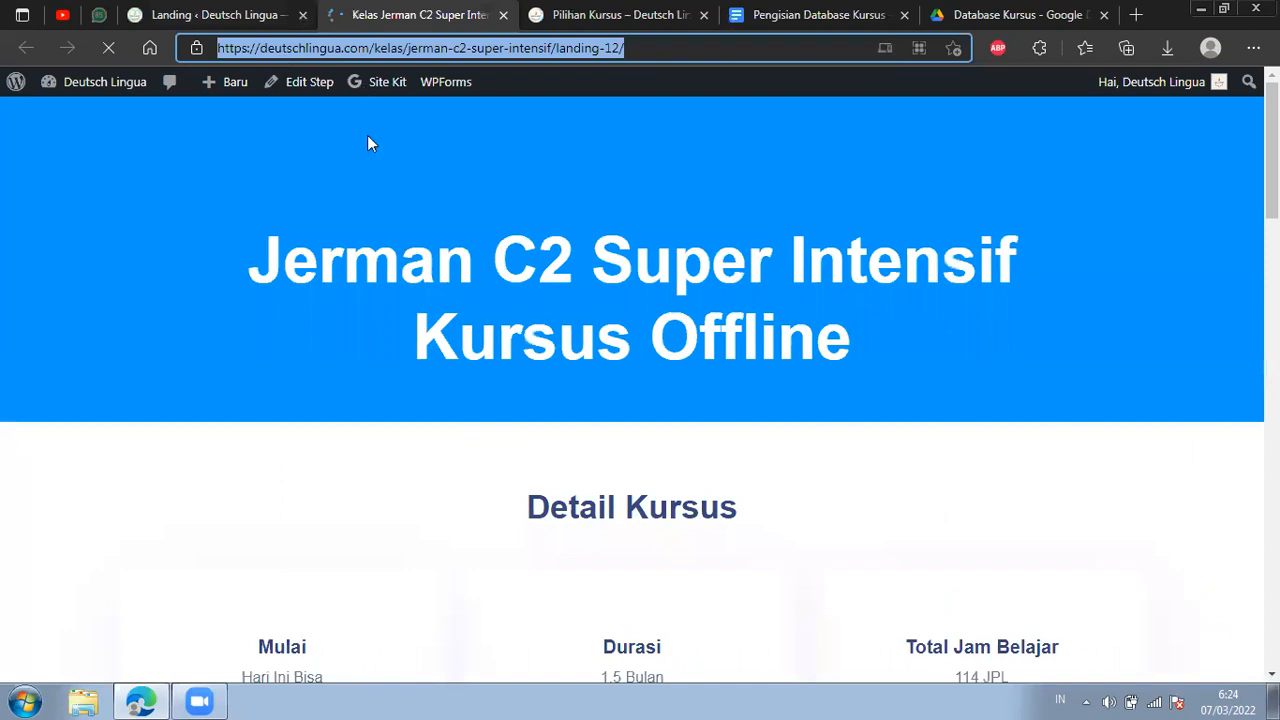
right_click(268, 55)
left_click(366, 163)
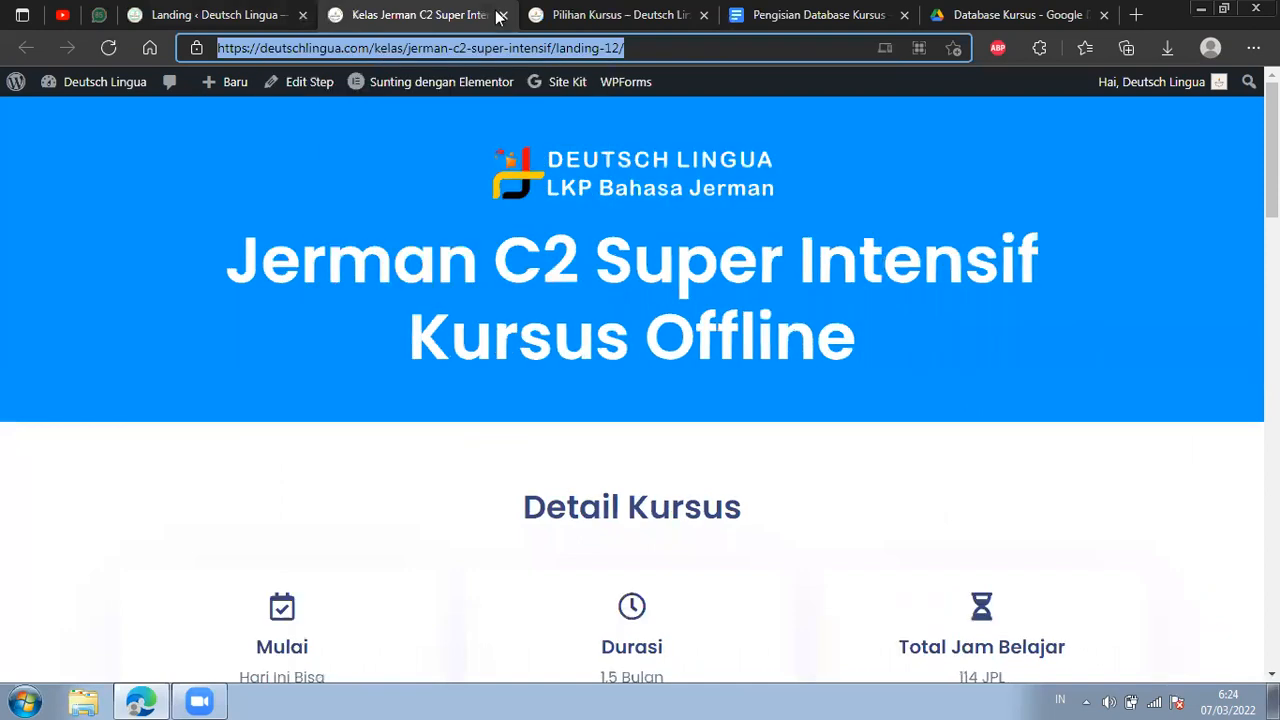
key("ctrl+w")
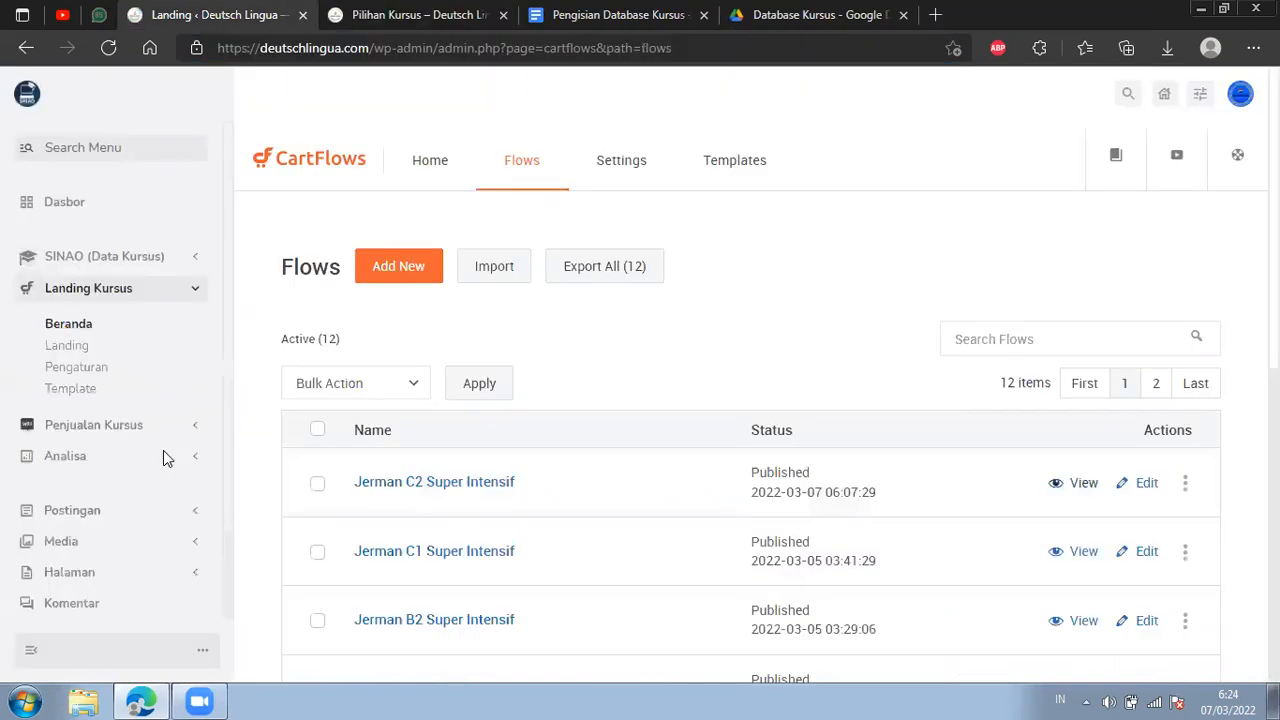
Open the list of all site pages in the WordPress admin.
left_click(192, 575)
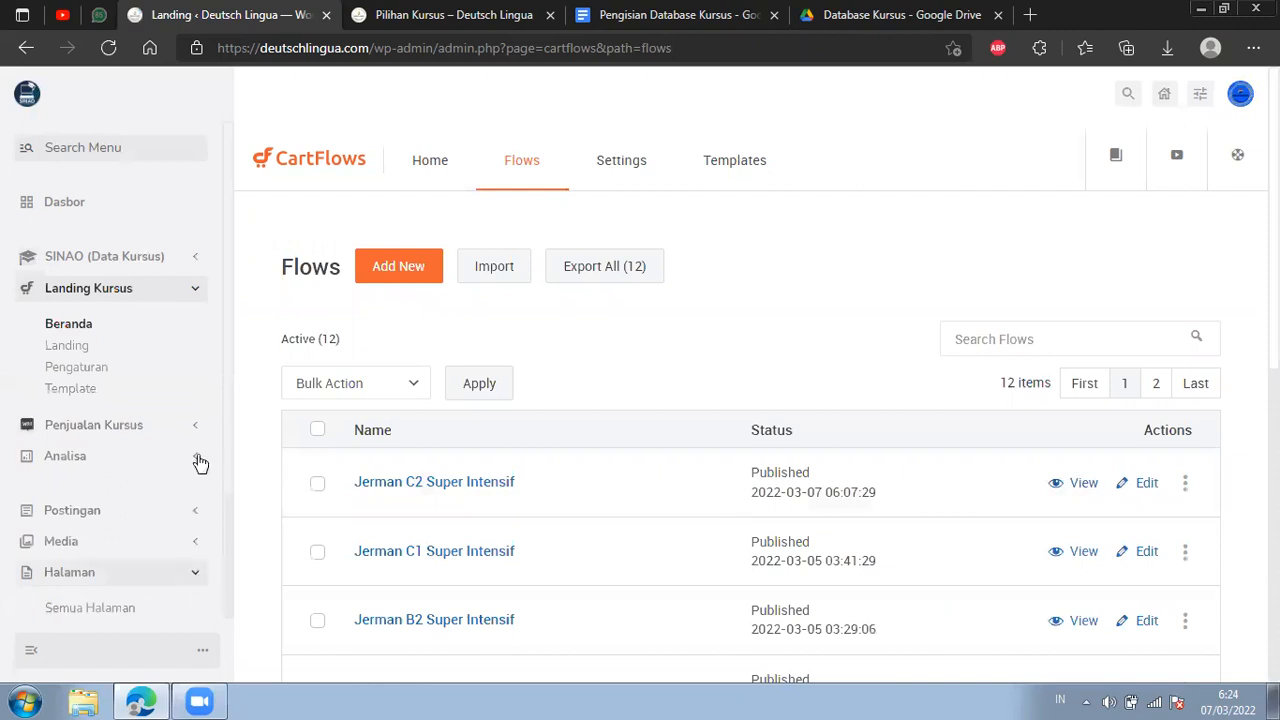
scroll(160, 455, "down", 3)
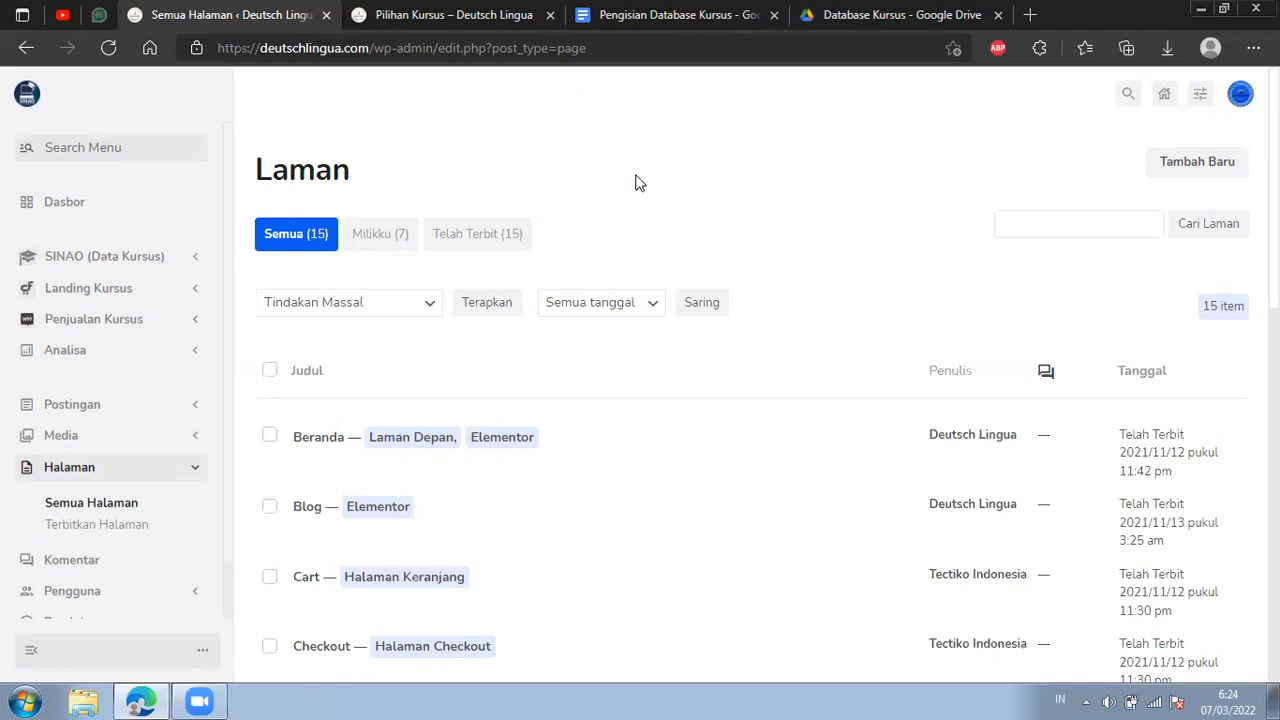
Examine the Pilihan Kursus page's Super Intensif cards and Kelas Tingkat Anak section, including where their Lihat Course links lead.
left_click(408, 14)
scroll(628, 475, "down", 3)
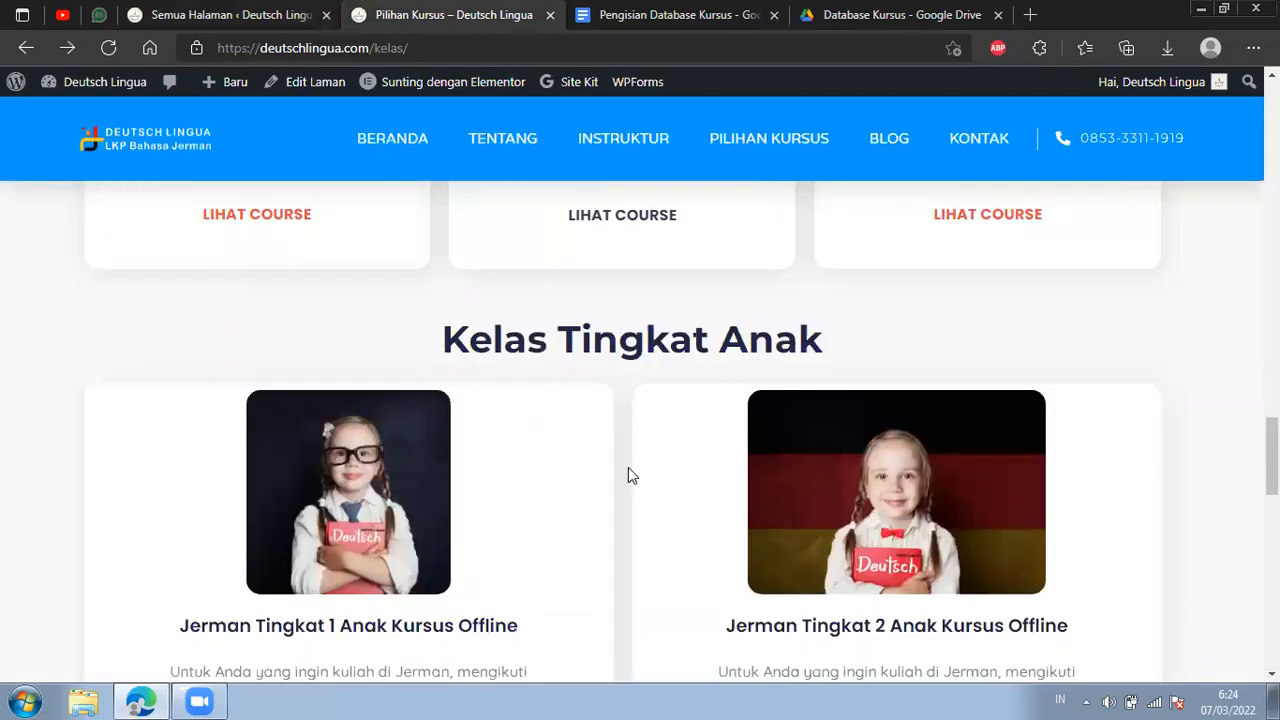
scroll(628, 475, "down", 3)
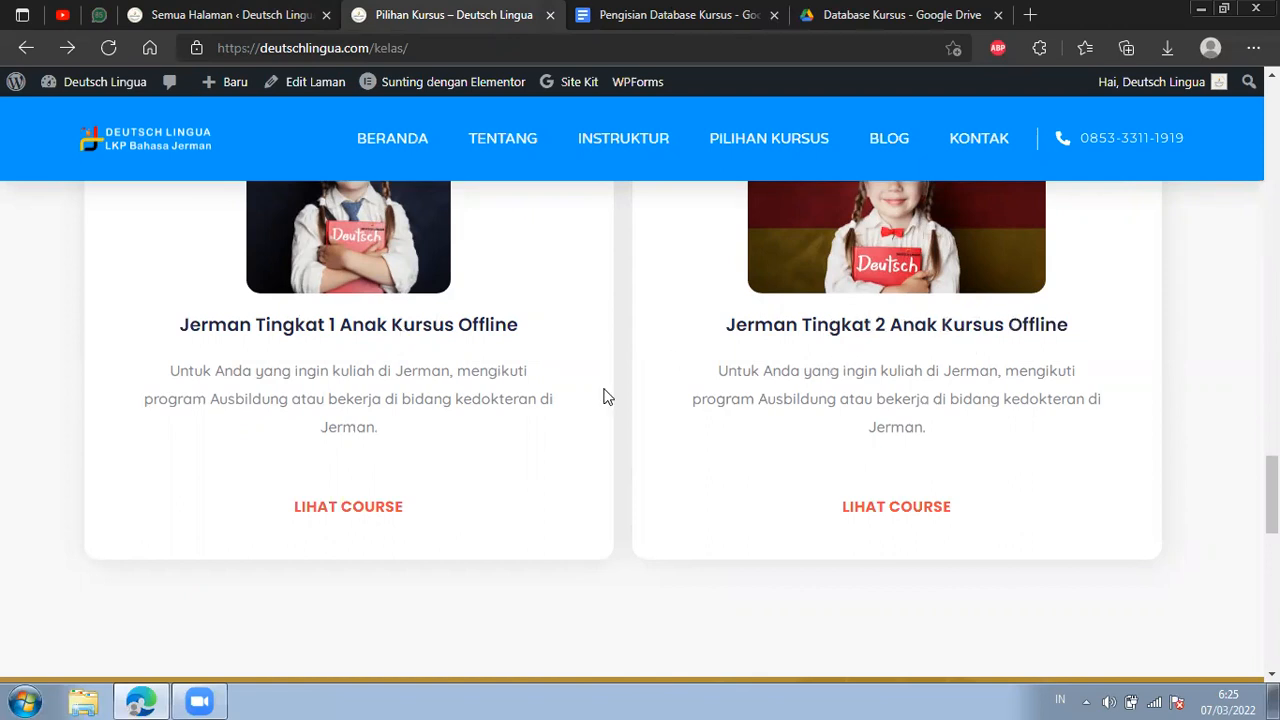
scroll(714, 323, "up", 2)
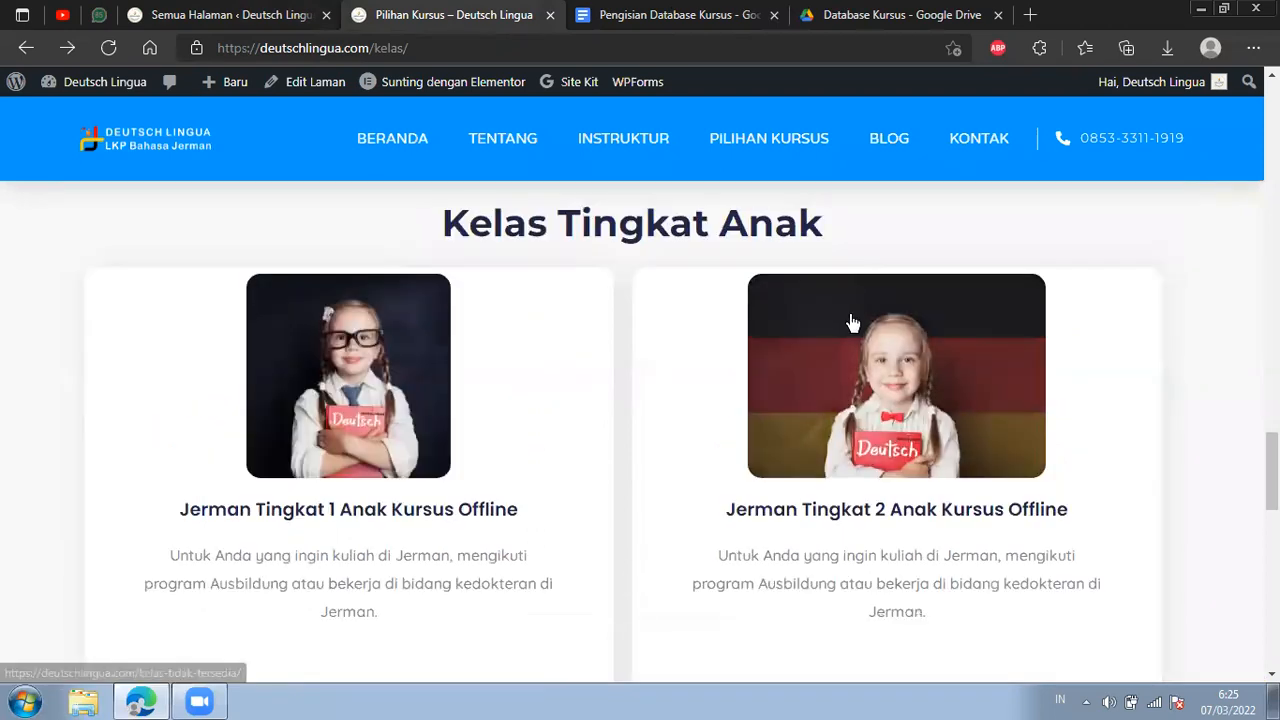
scroll(850, 322, "up", 3)
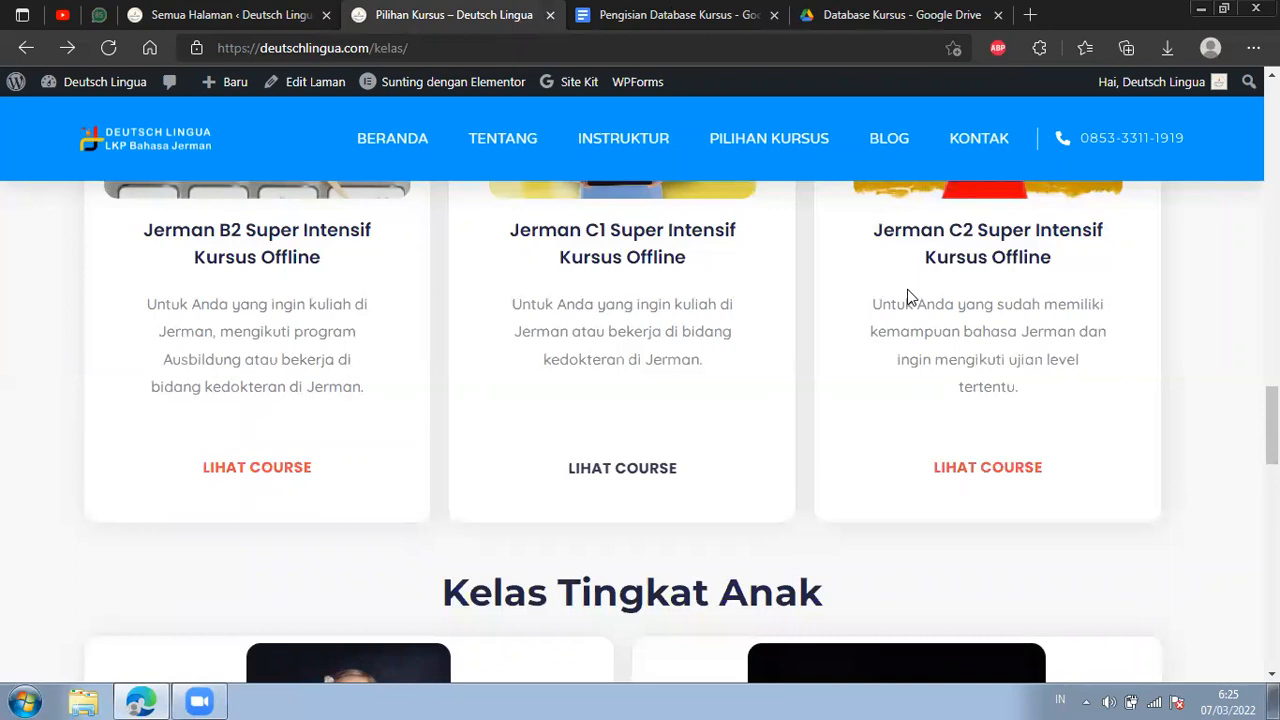
scroll(910, 297, "down", 1)
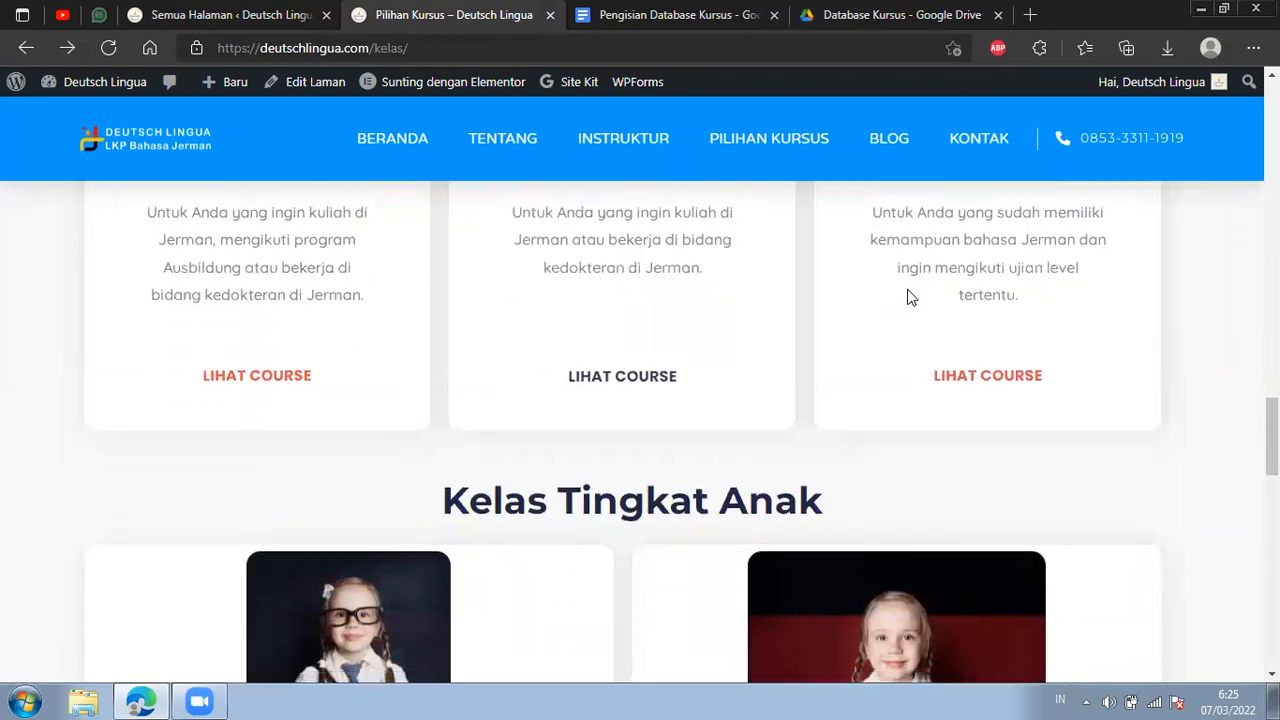
scroll(946, 317, "down", 1)
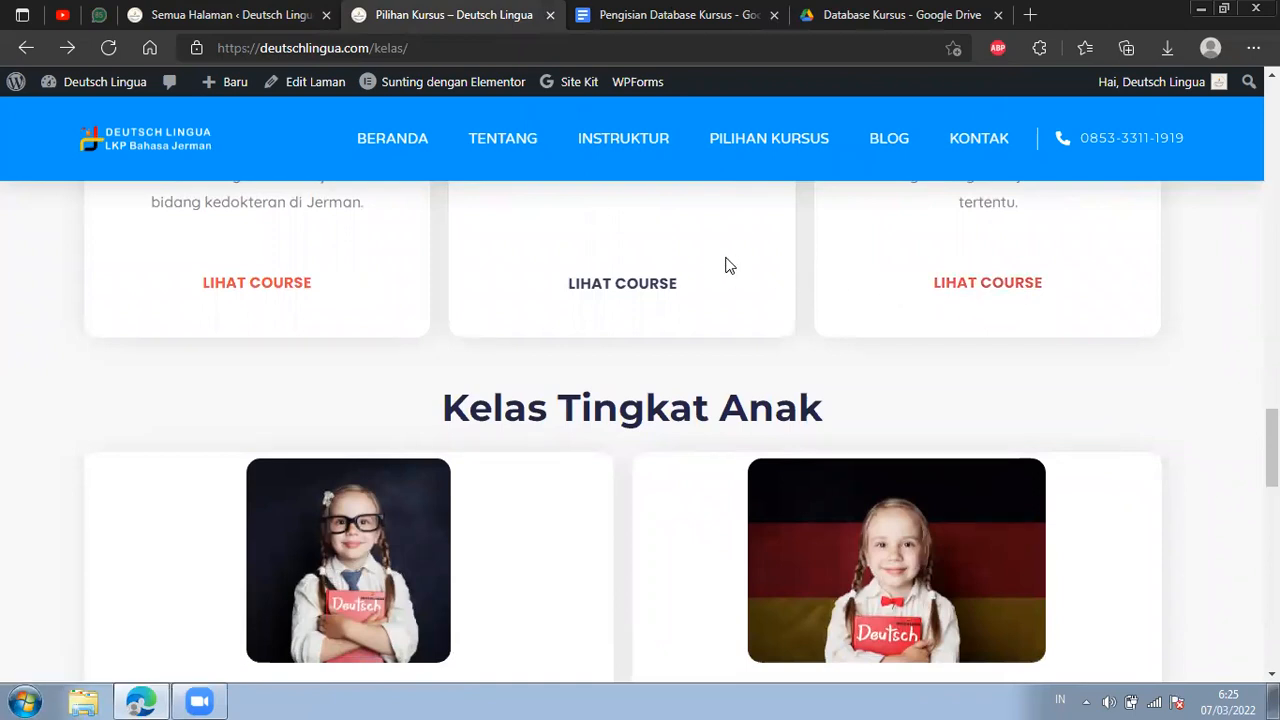
scroll(727, 264, "down", 1)
scroll(730, 266, "down", 4)
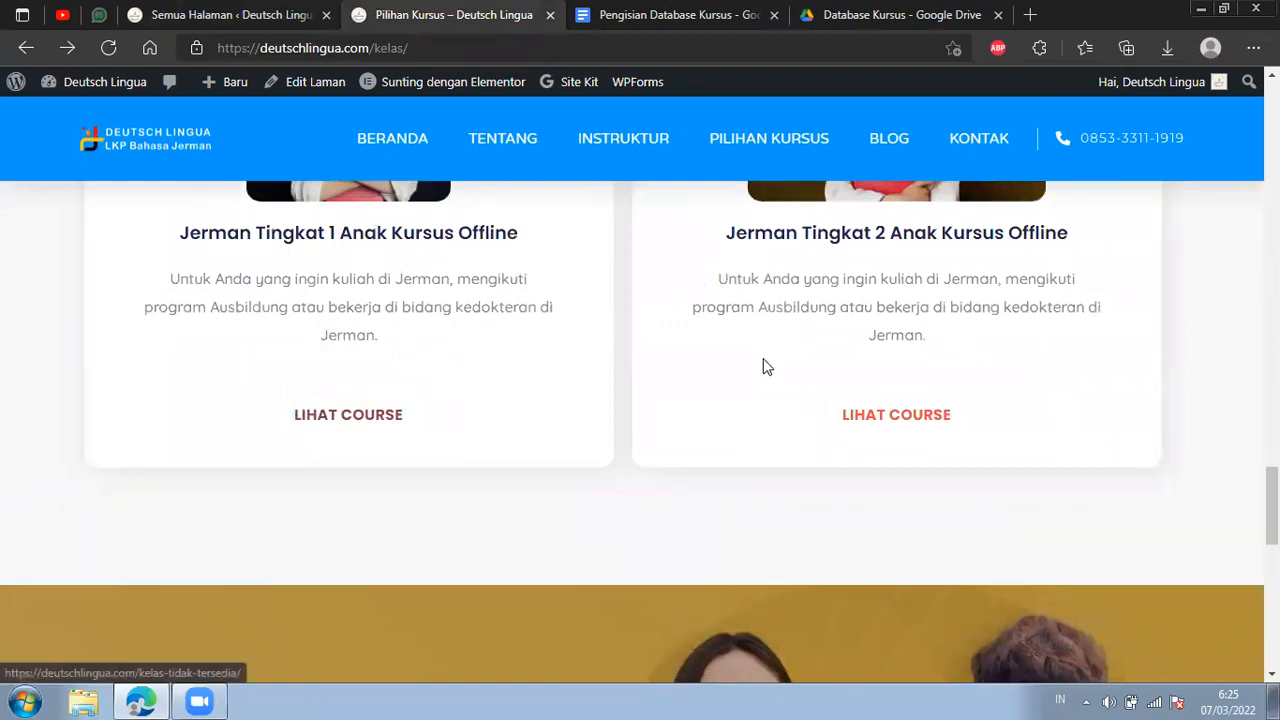
scroll(762, 367, "up", 5)
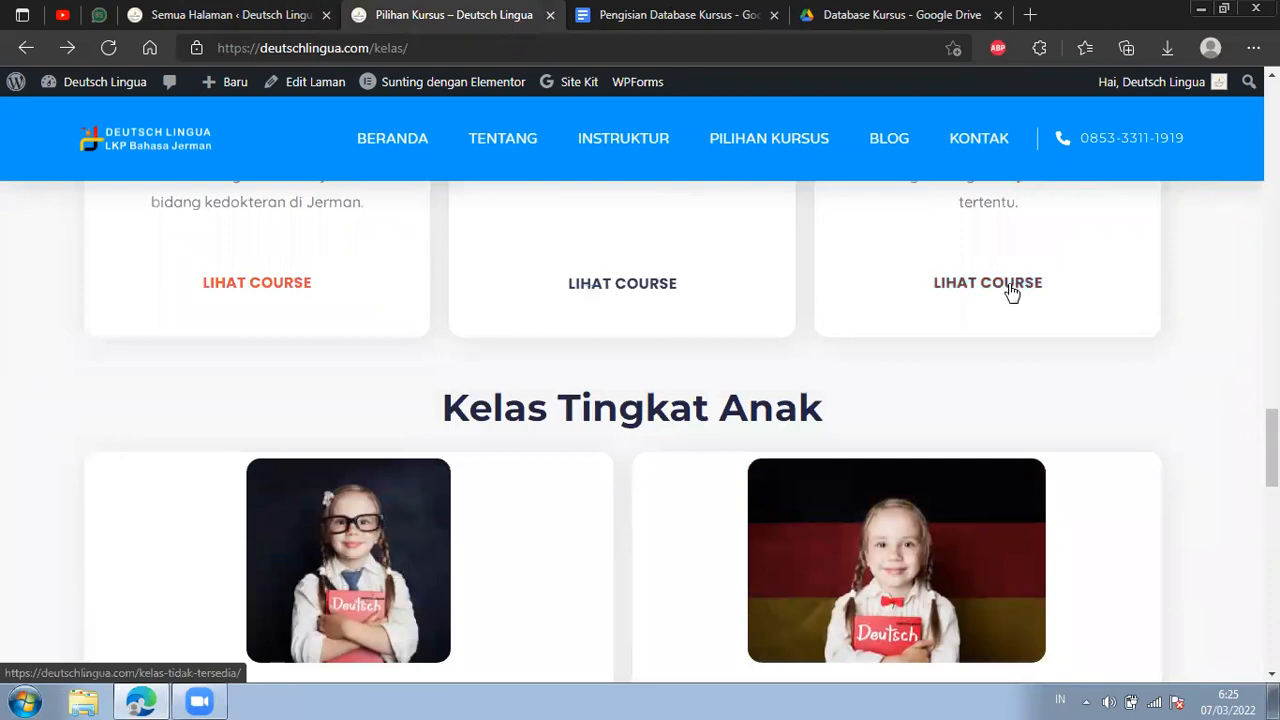
Compare the Pilihan Kursus page's Super Intensif cards with the Kelas Tidak Tersedia entry in the list of site pages.
scroll(409, 271, "down", 2)
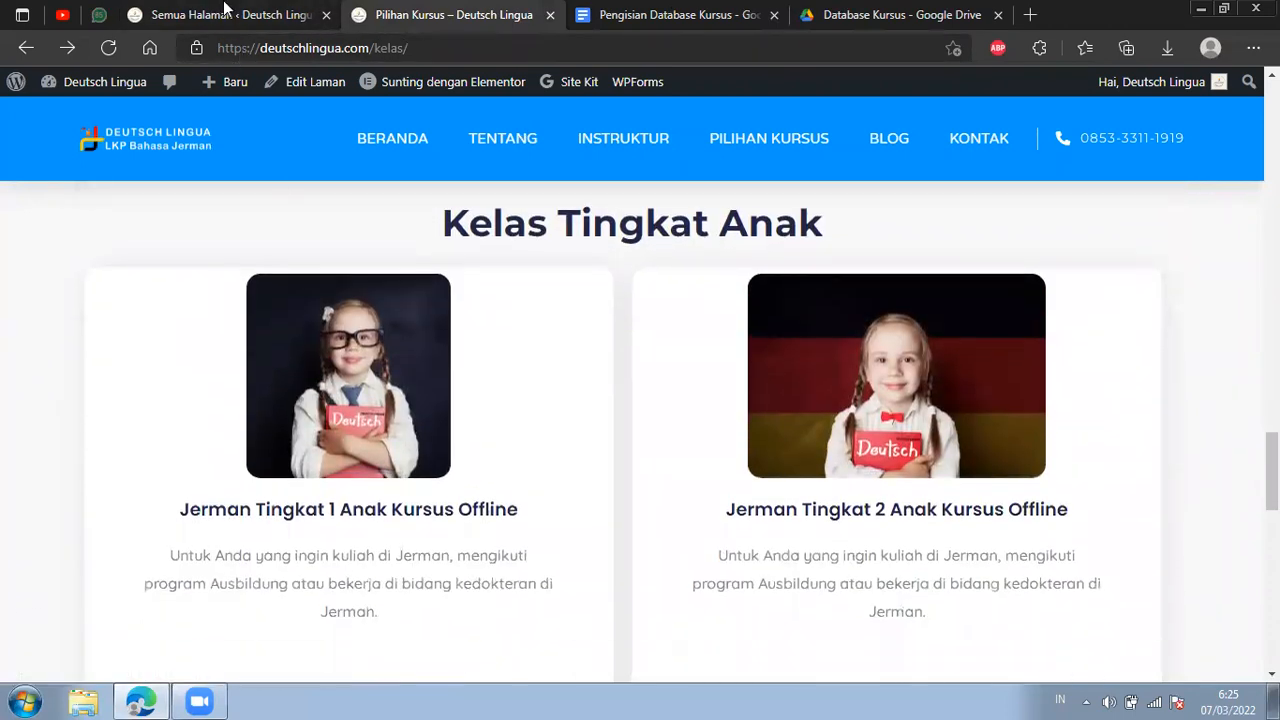
left_click(225, 12)
scroll(463, 418, "down", 3)
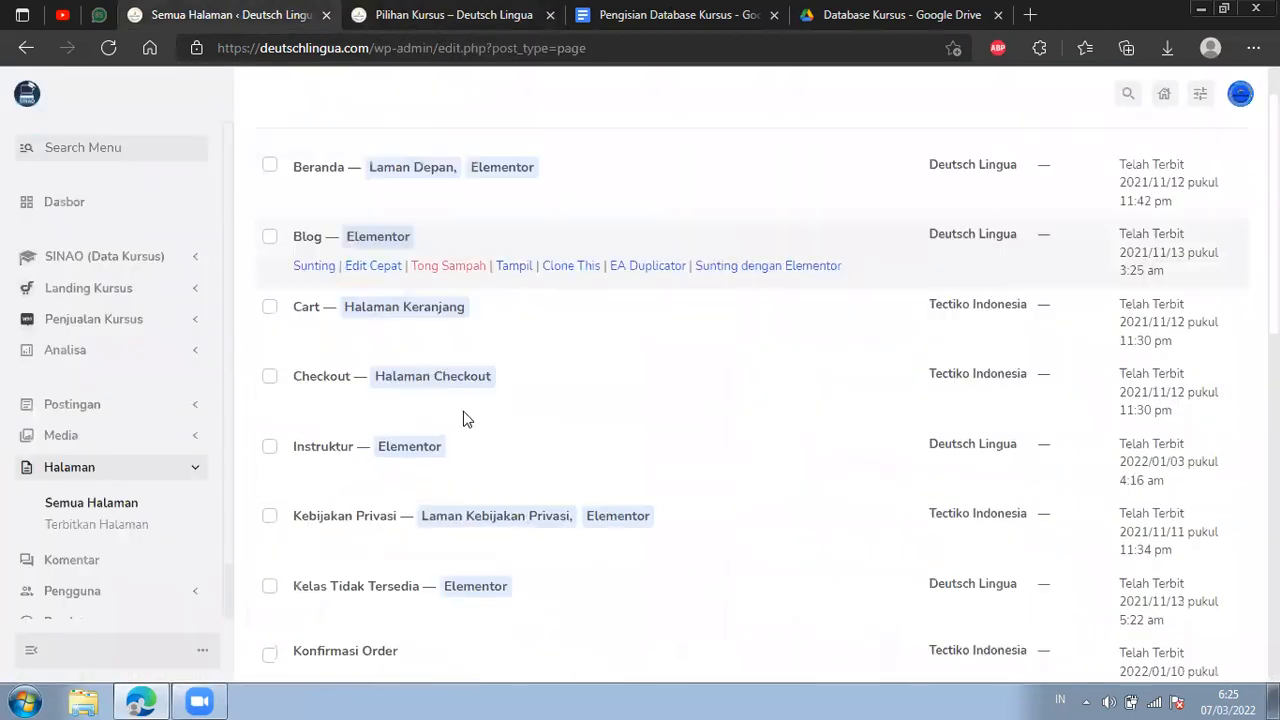
scroll(540, 280, "down", 2)
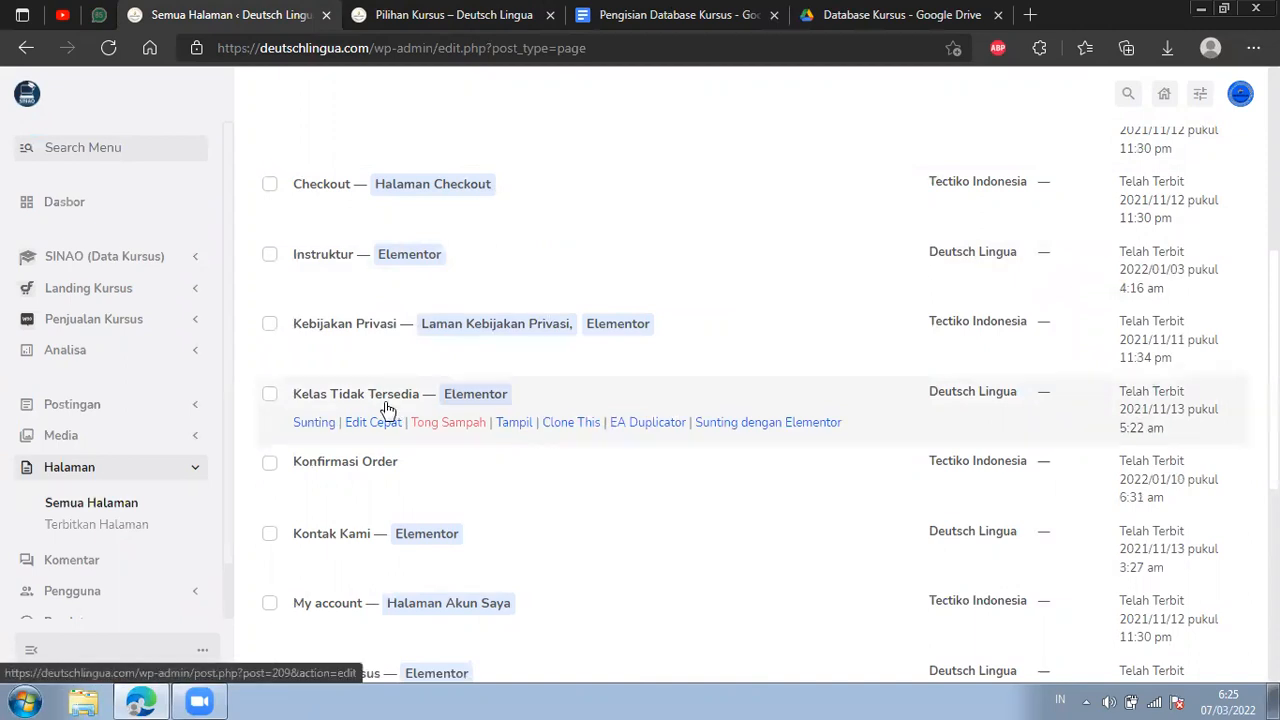
key("ctrl+Tab")
scroll(471, 274, "up", 3)
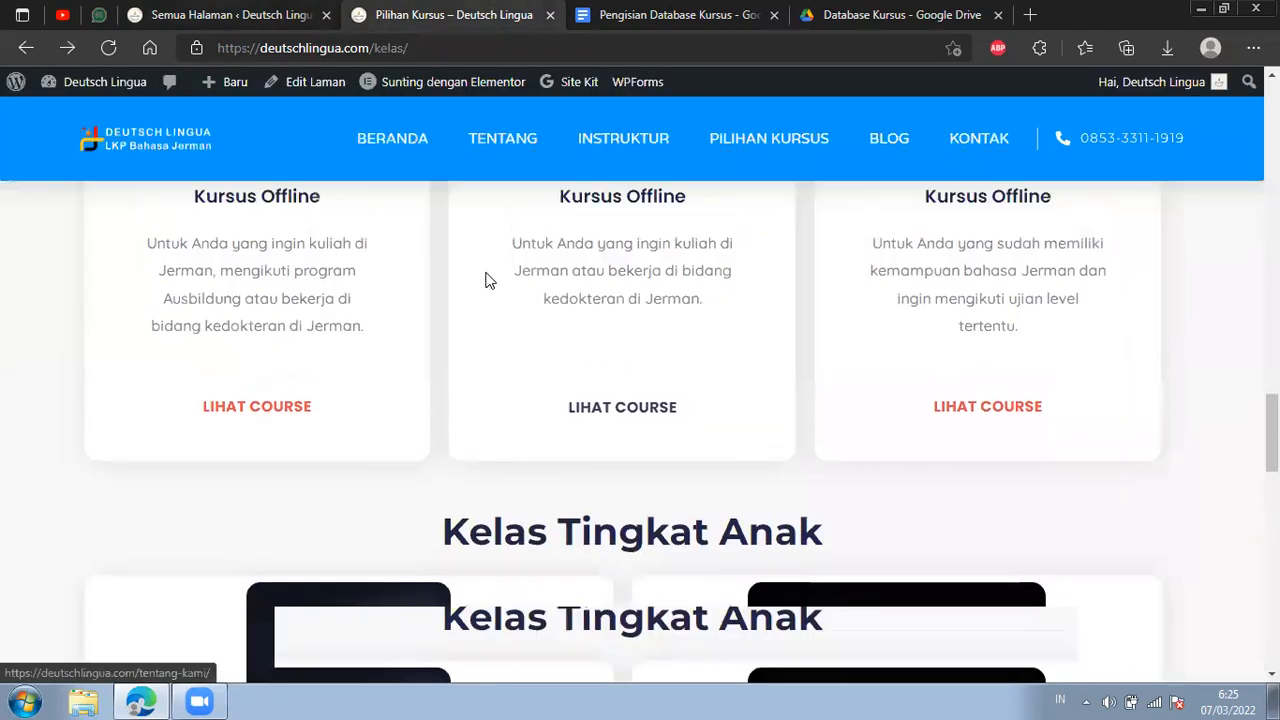
scroll(488, 280, "up", 2)
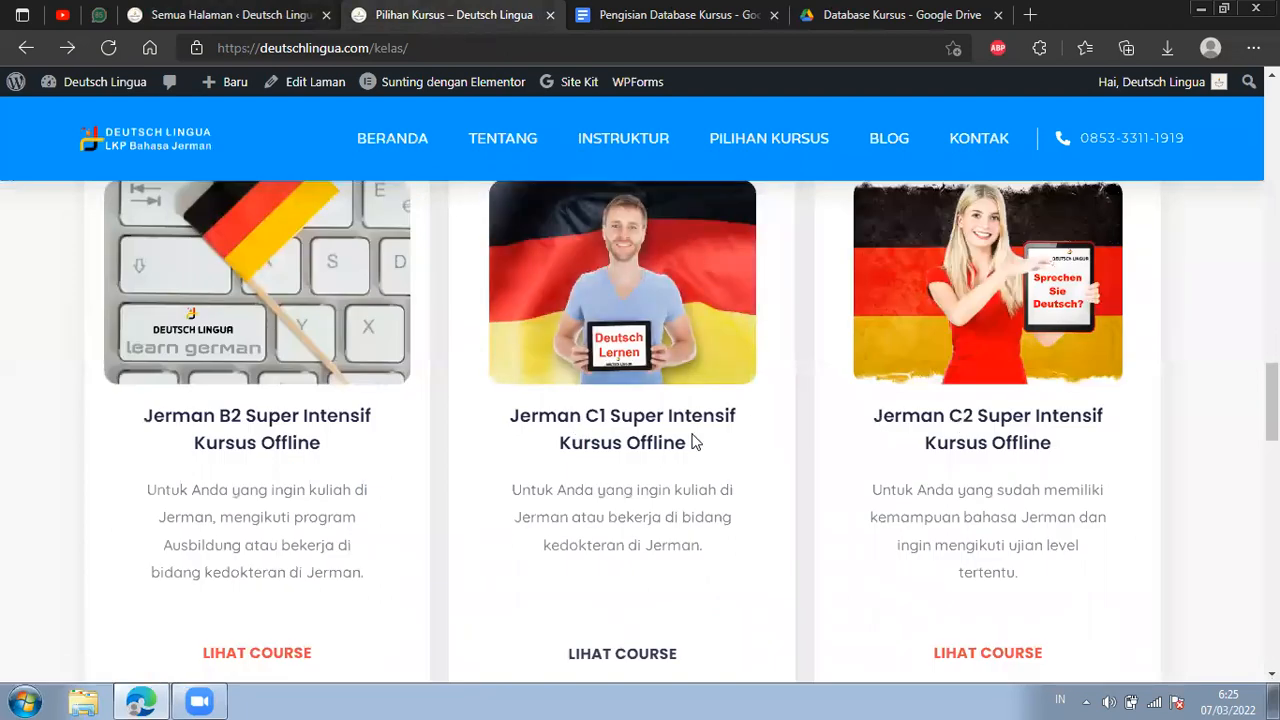
scroll(695, 442, "down", 2)
key("ctrl+shift+Tab")
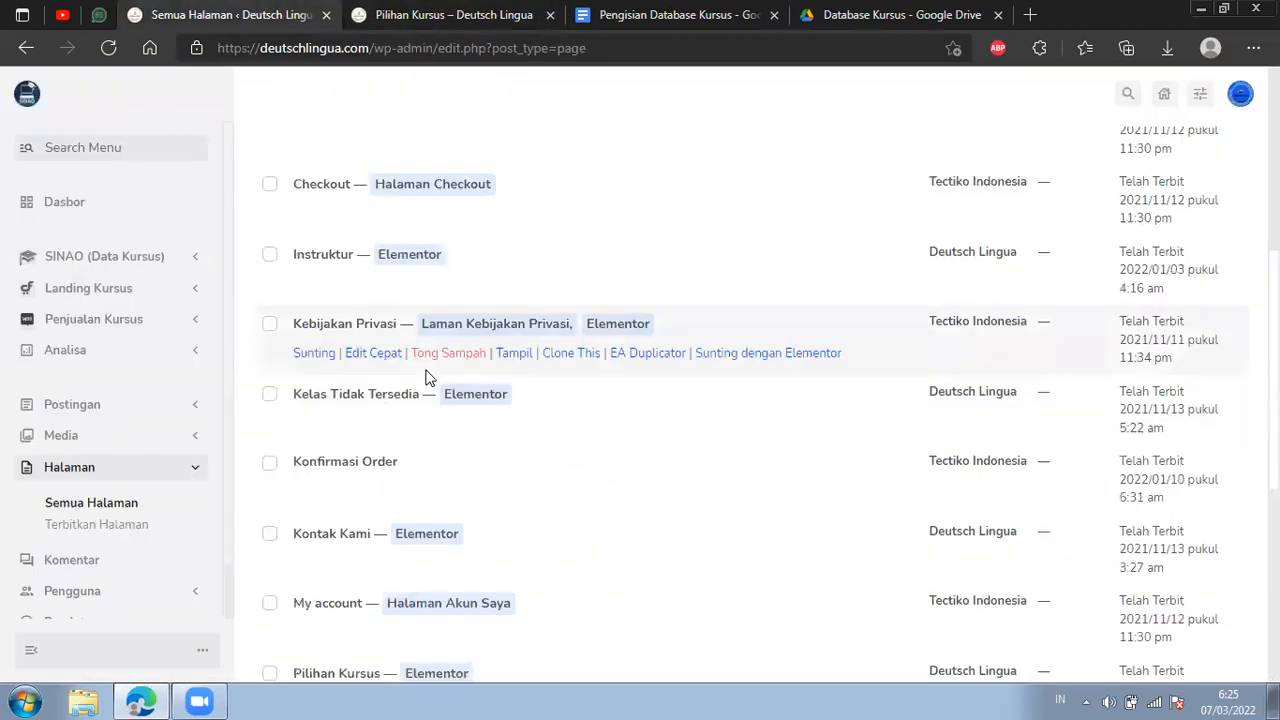
View the Kelas Tidak Tersedia page separately from the pages list and highlight its web address.
right_click(516, 428)
left_click(581, 52)
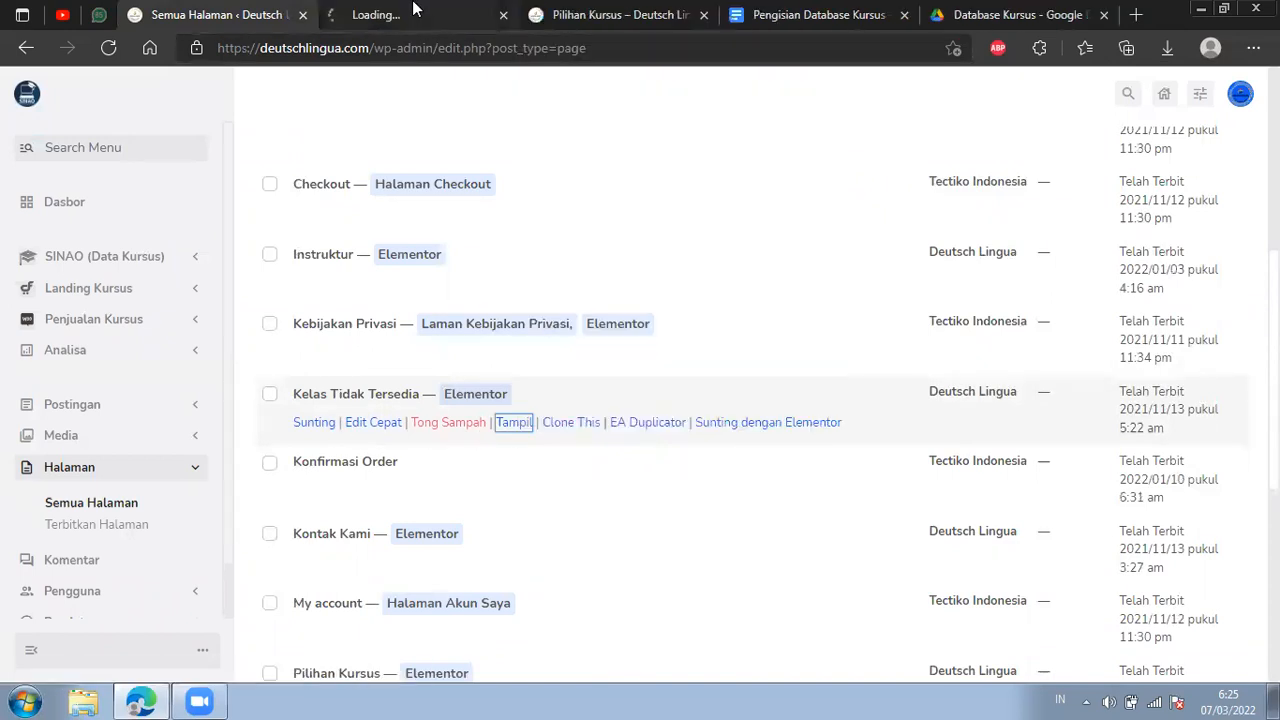
key("ctrl+Tab")
left_click_drag(498, 48, 220, 51)
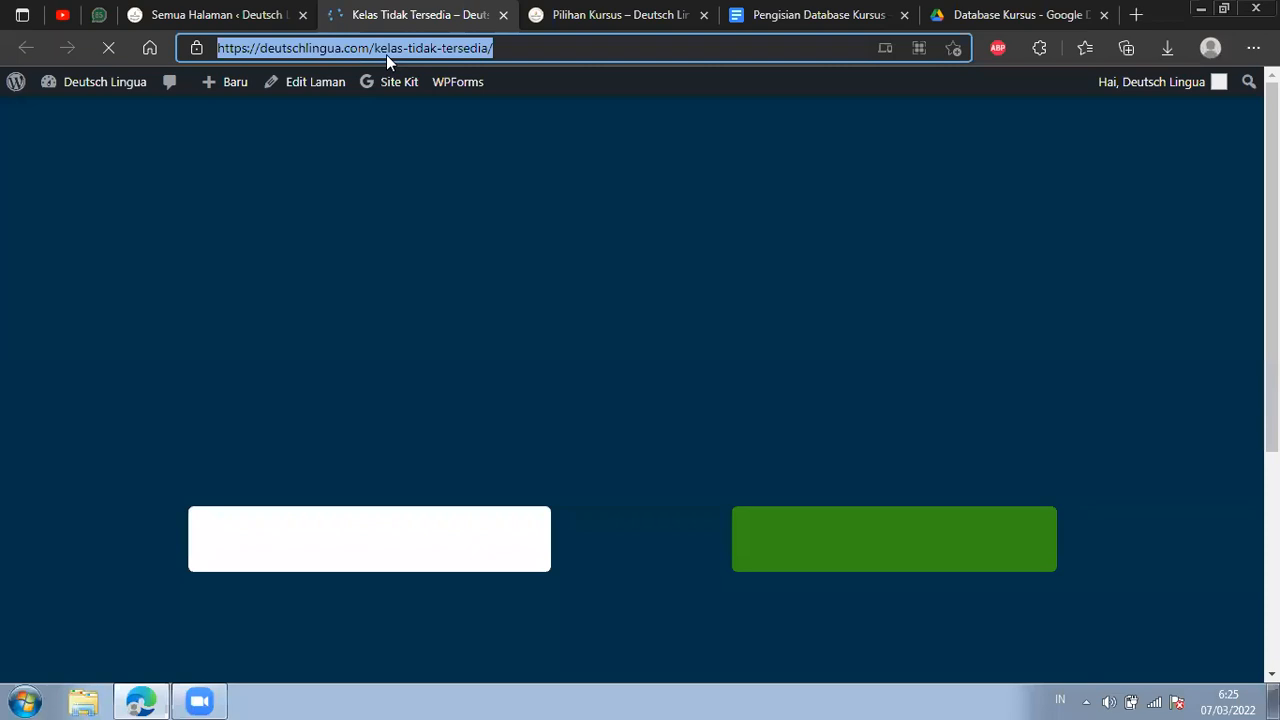
Follow the Jerman C1 Super Intensif card's Lihat Course link separately to check its landing page, and close that page.
left_click(594, 12)
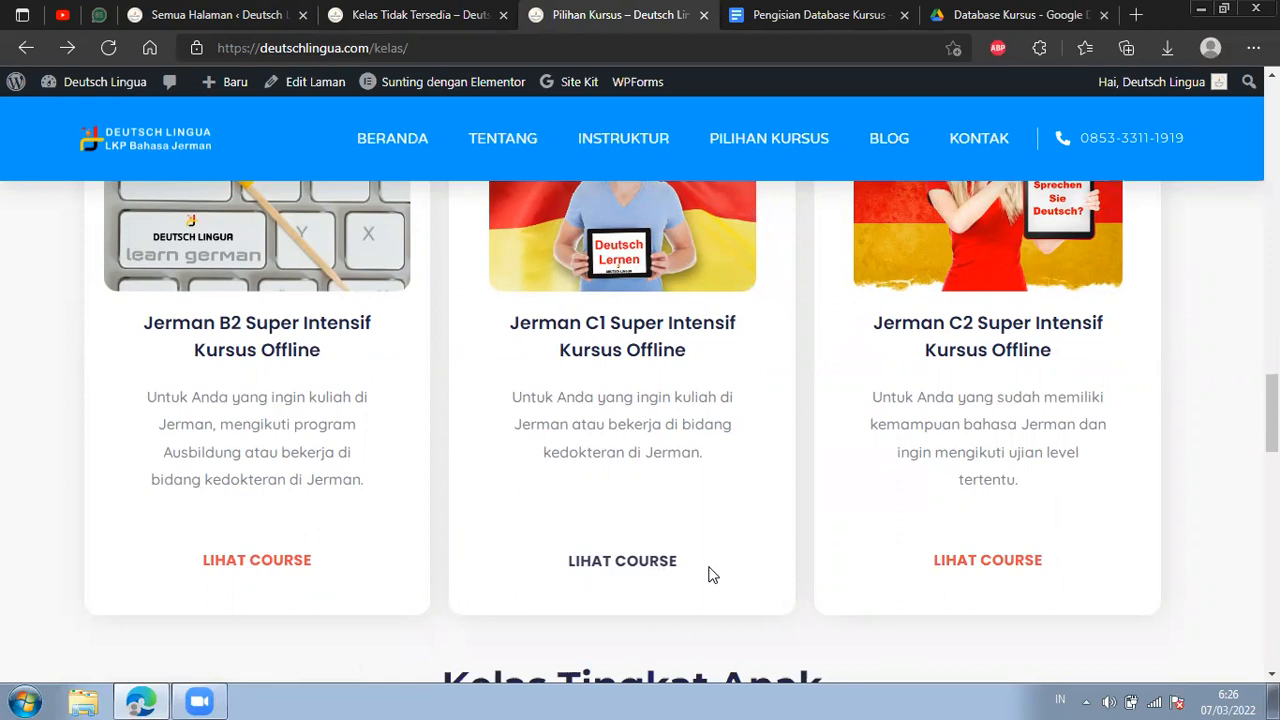
left_click(663, 578)
left_click(648, 12)
right_click(642, 562)
left_click(780, 180)
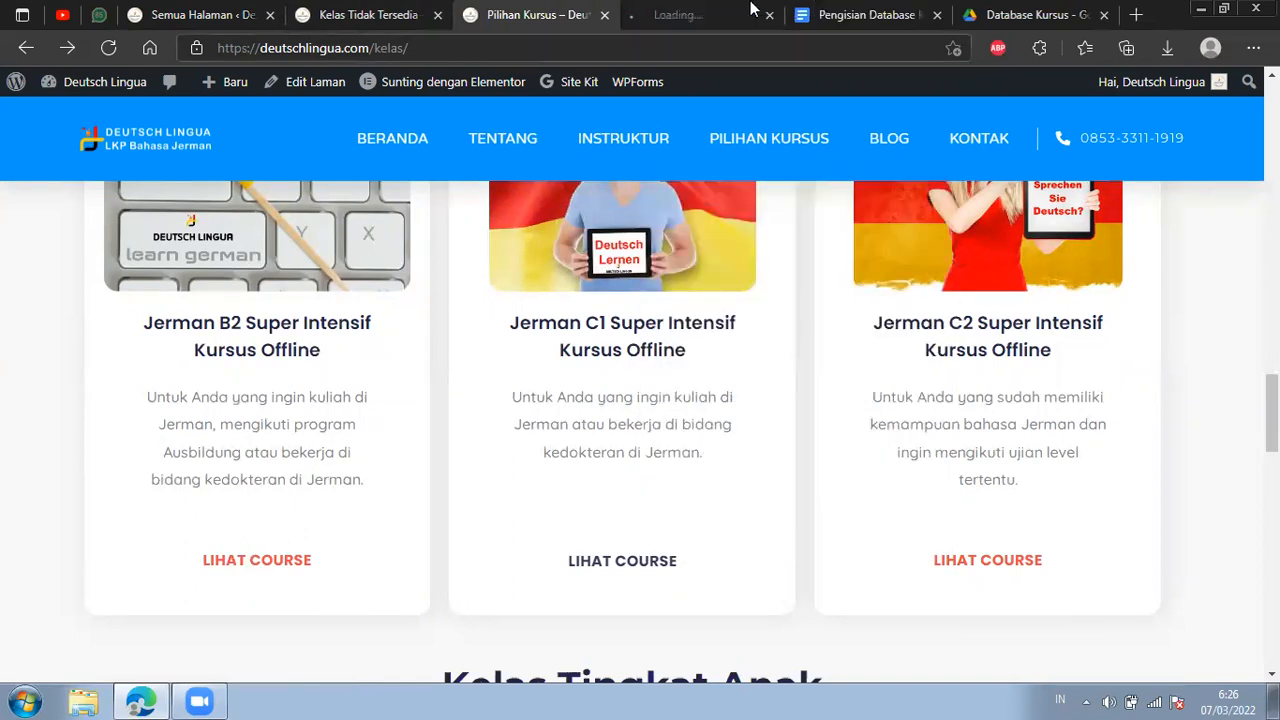
key("ctrl+Tab")
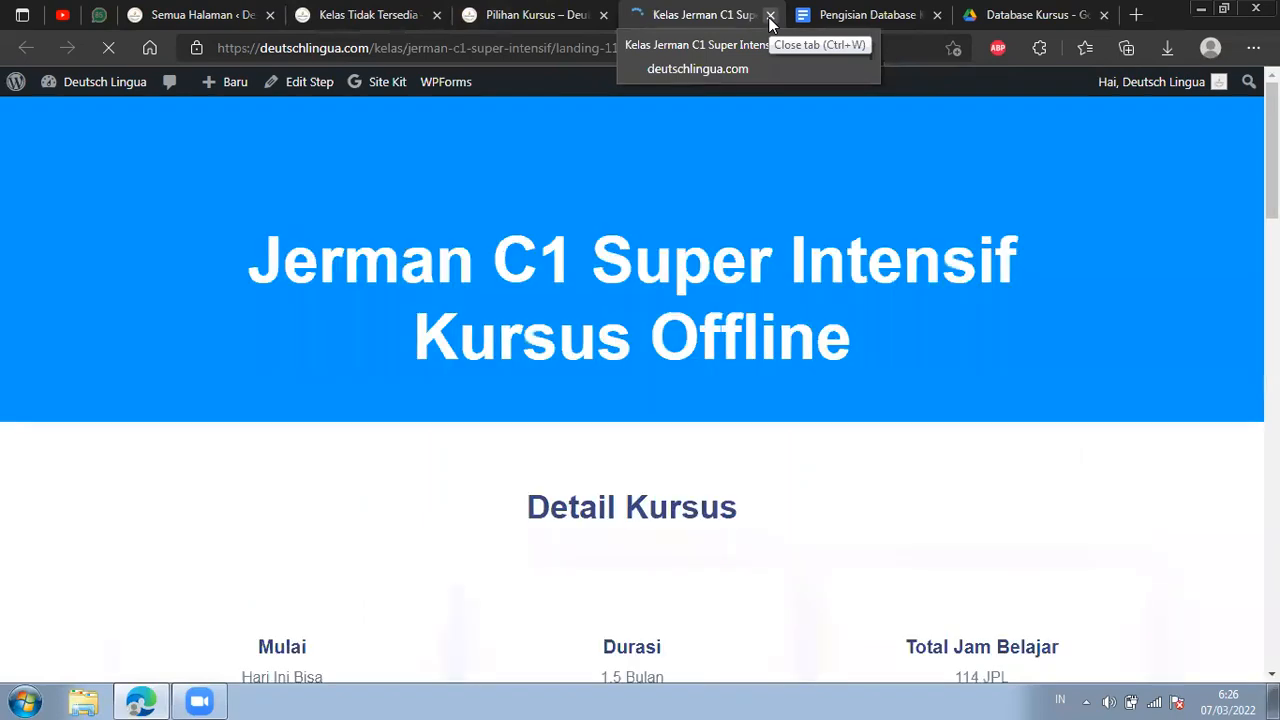
left_click(770, 16)
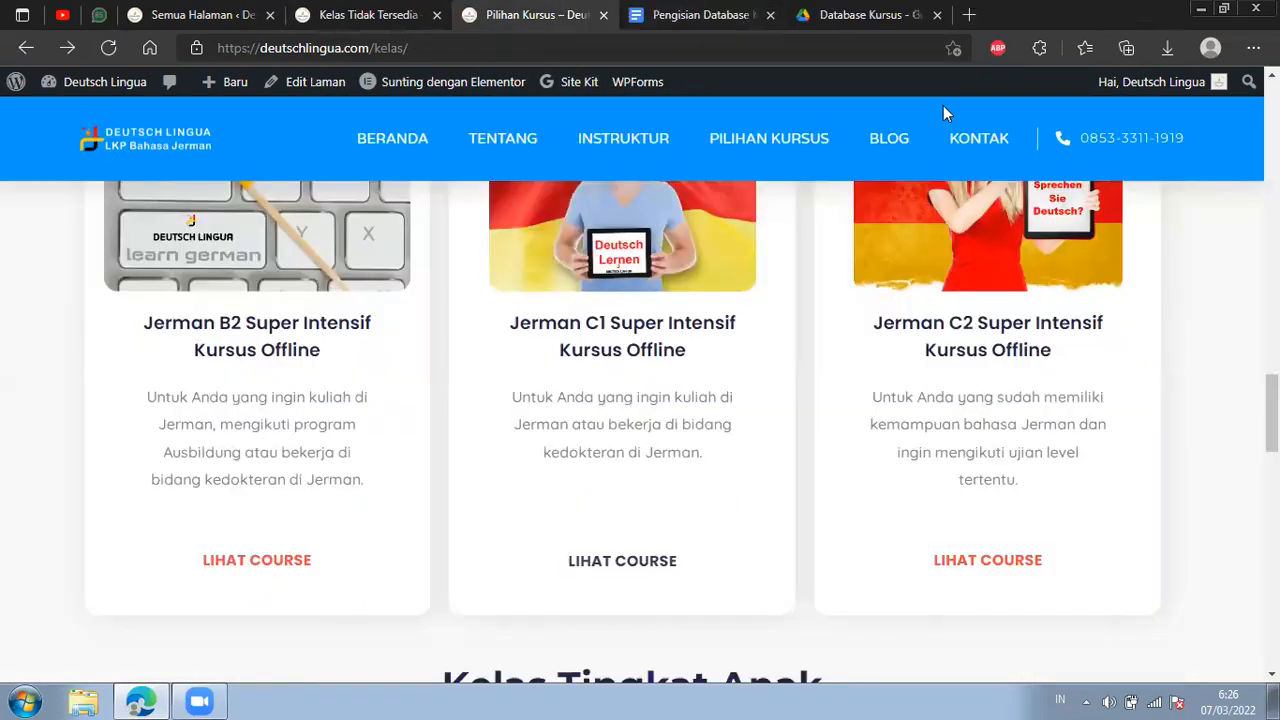
Close the Kelas Tidak Tersedia page and open the Pilihan Kursus page for editing with Elementor.
left_click(383, 10)
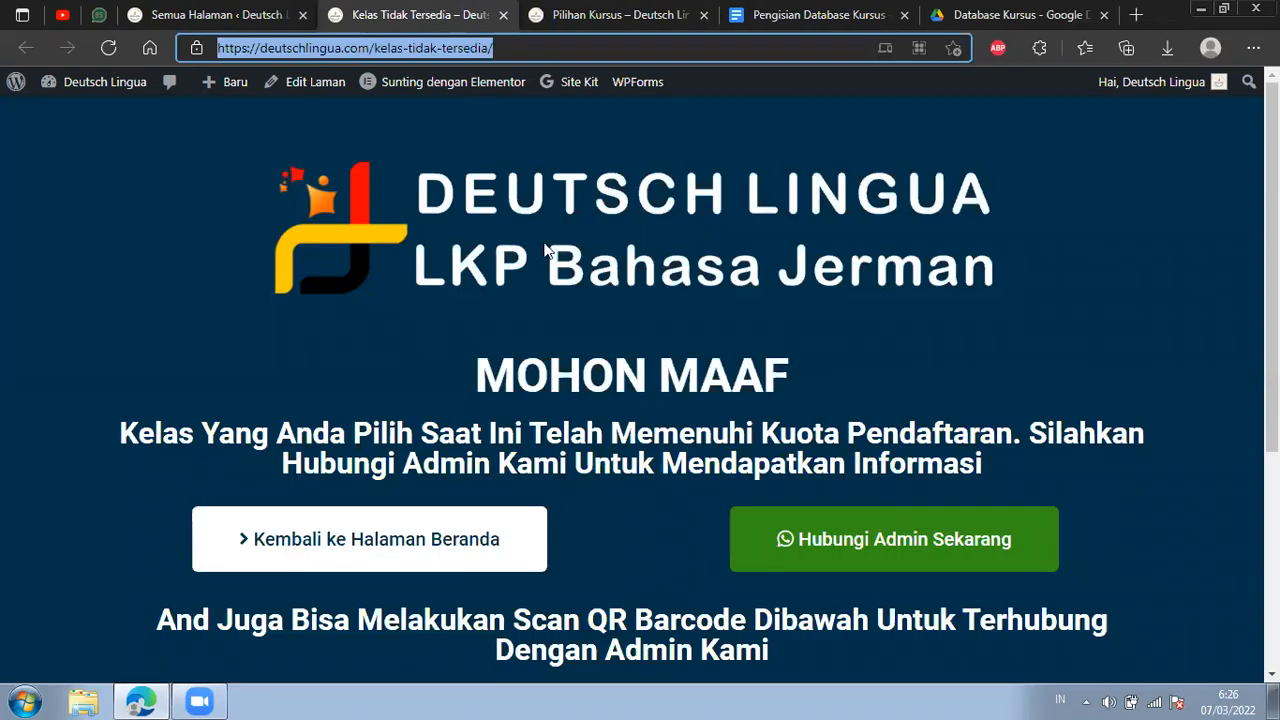
left_click(504, 16)
left_click(258, 12)
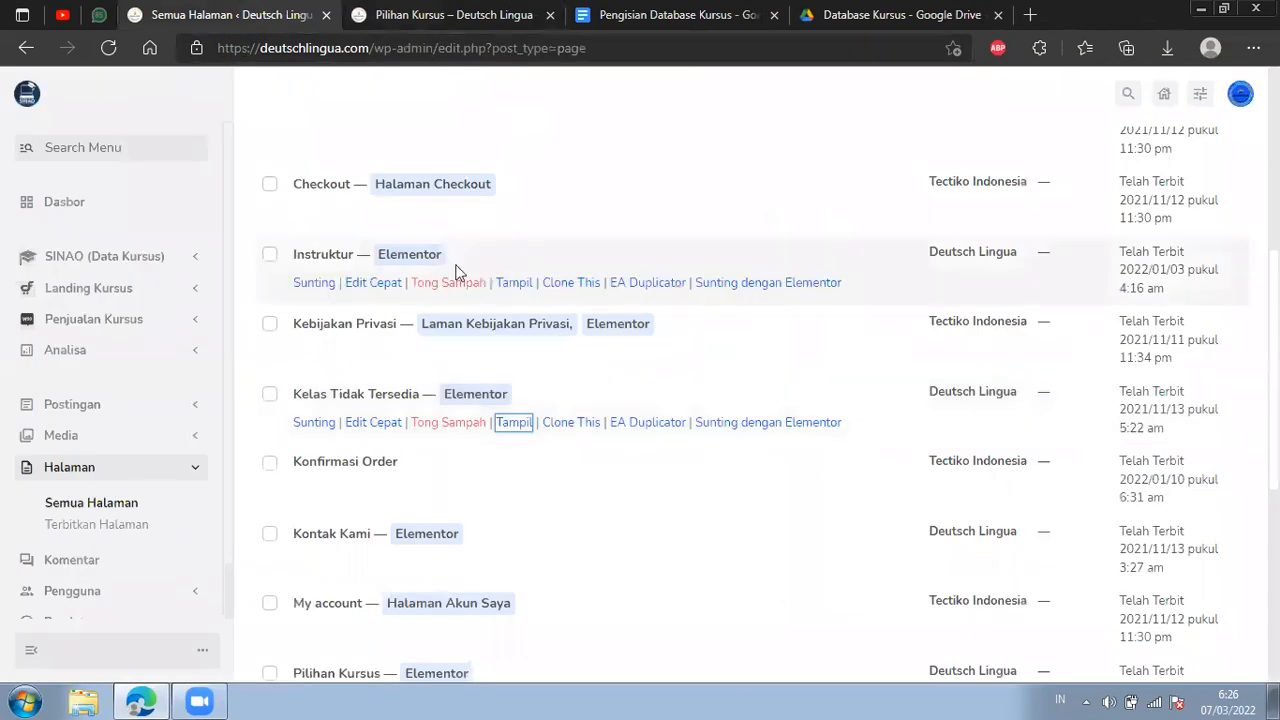
scroll(452, 277, "up", 1)
scroll(451, 280, "down", 3)
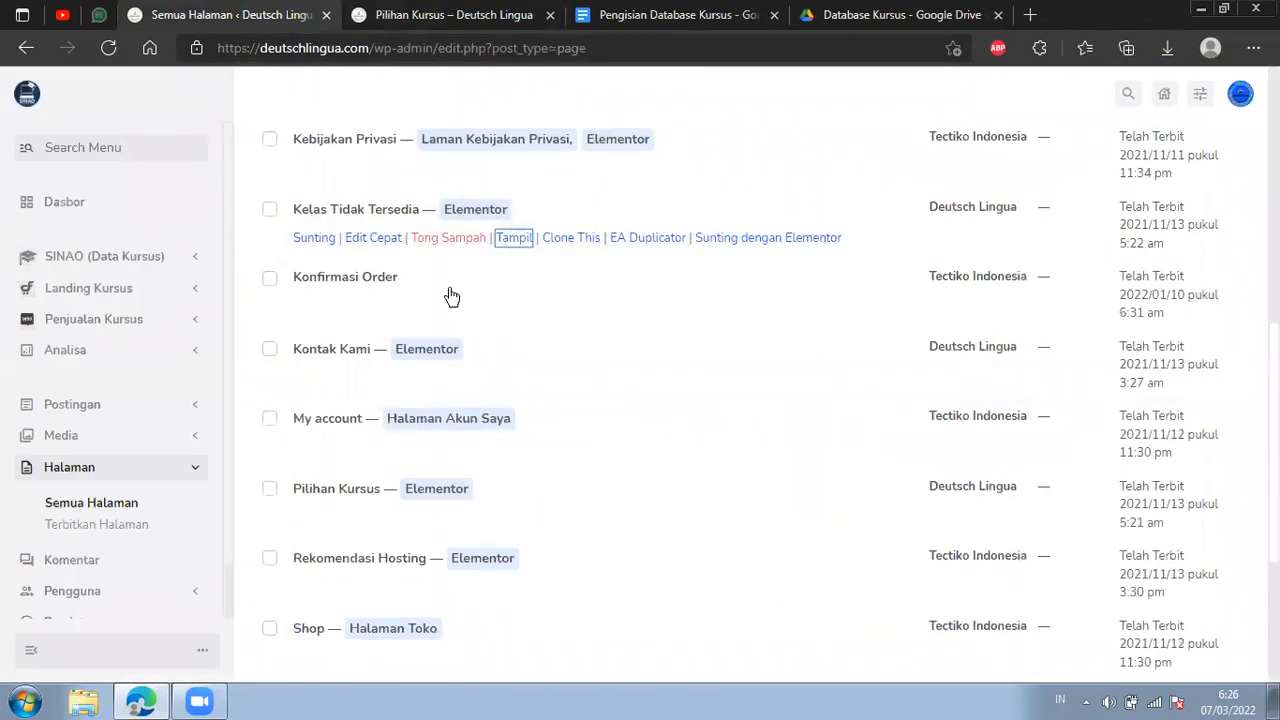
scroll(451, 296, "down", 2)
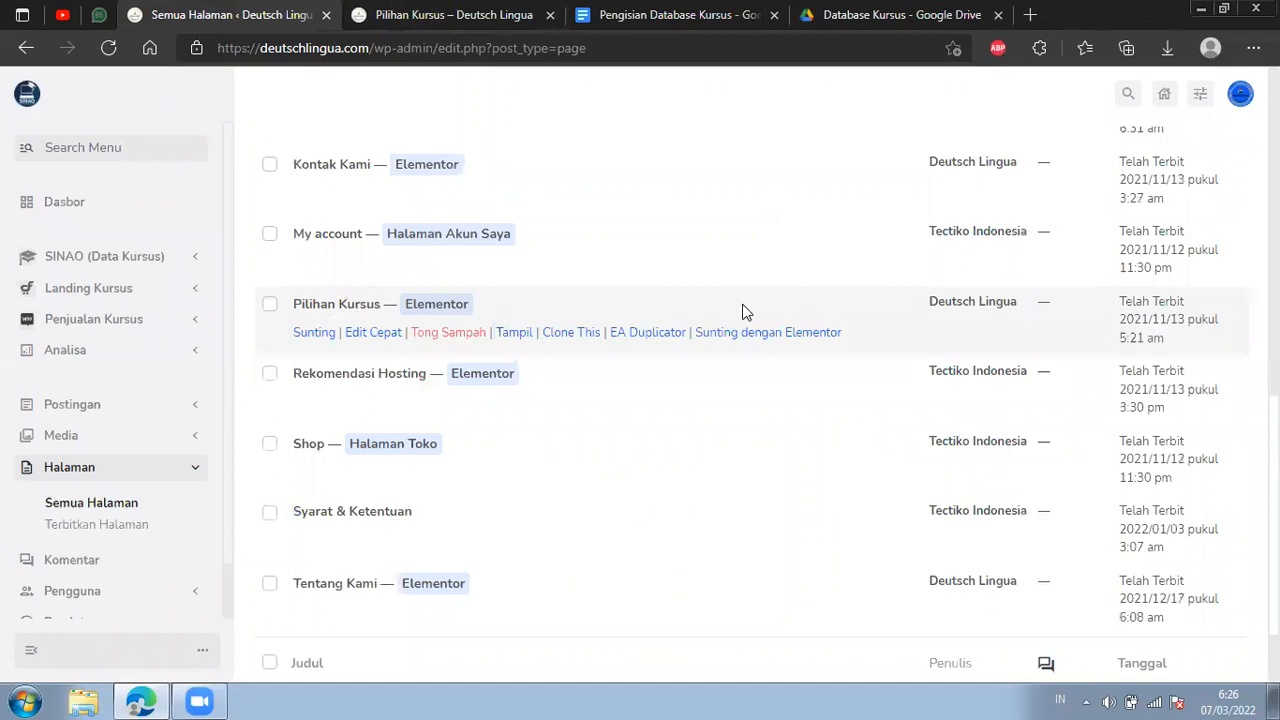
left_click(760, 334)
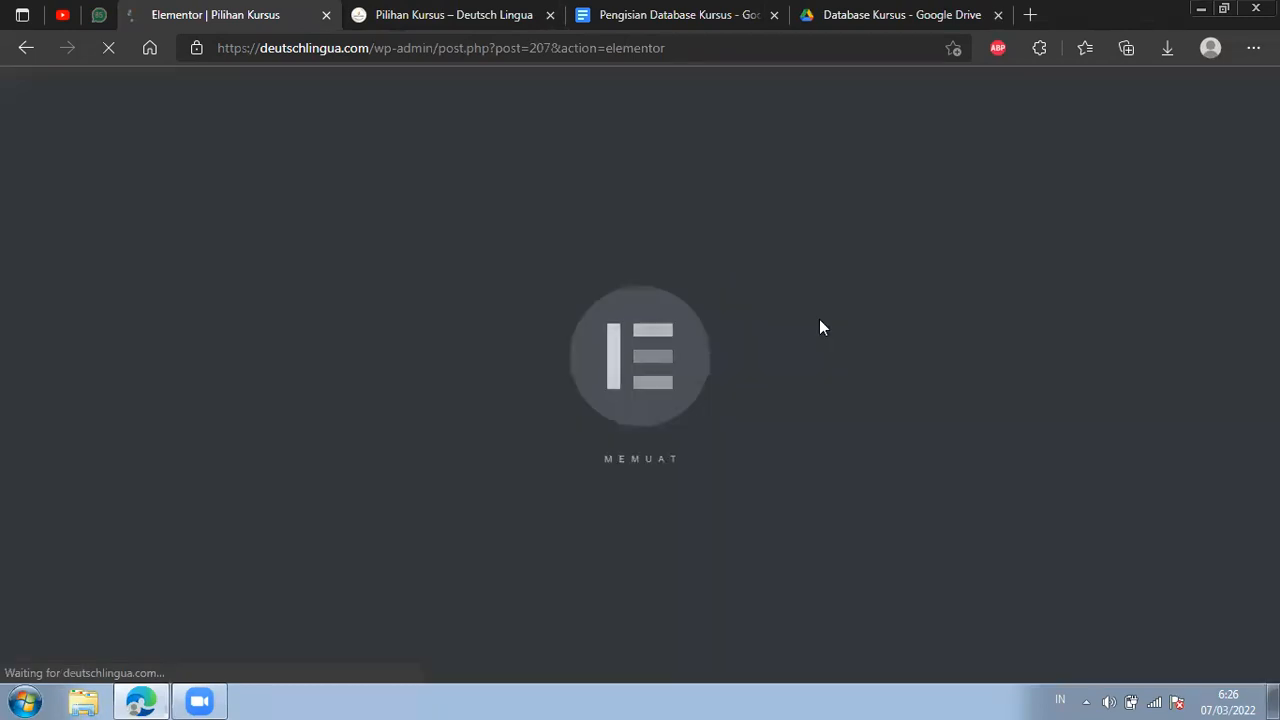
key("ctrl+Tab")
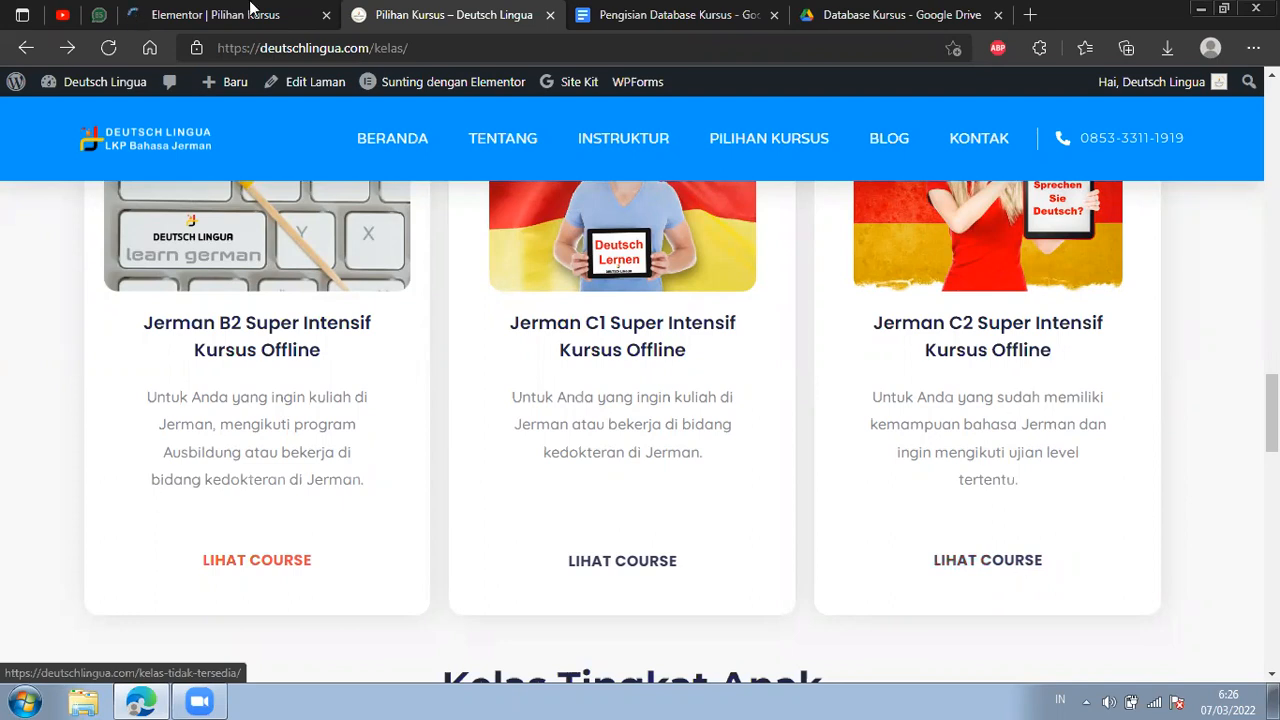
left_click(215, 14)
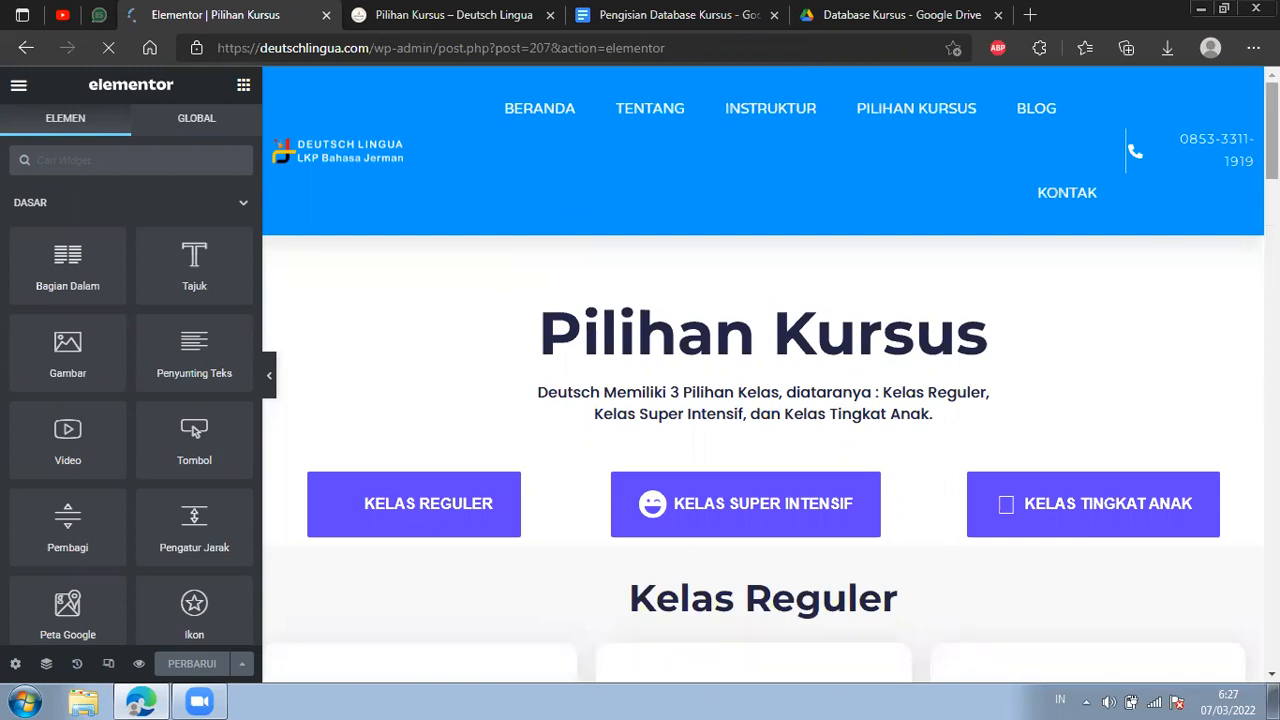
Open the settings of the Lihat Course button on the Jerman C2 Super Intensif card and inspect its link address.
left_click_drag(1272, 131, 1272, 384)
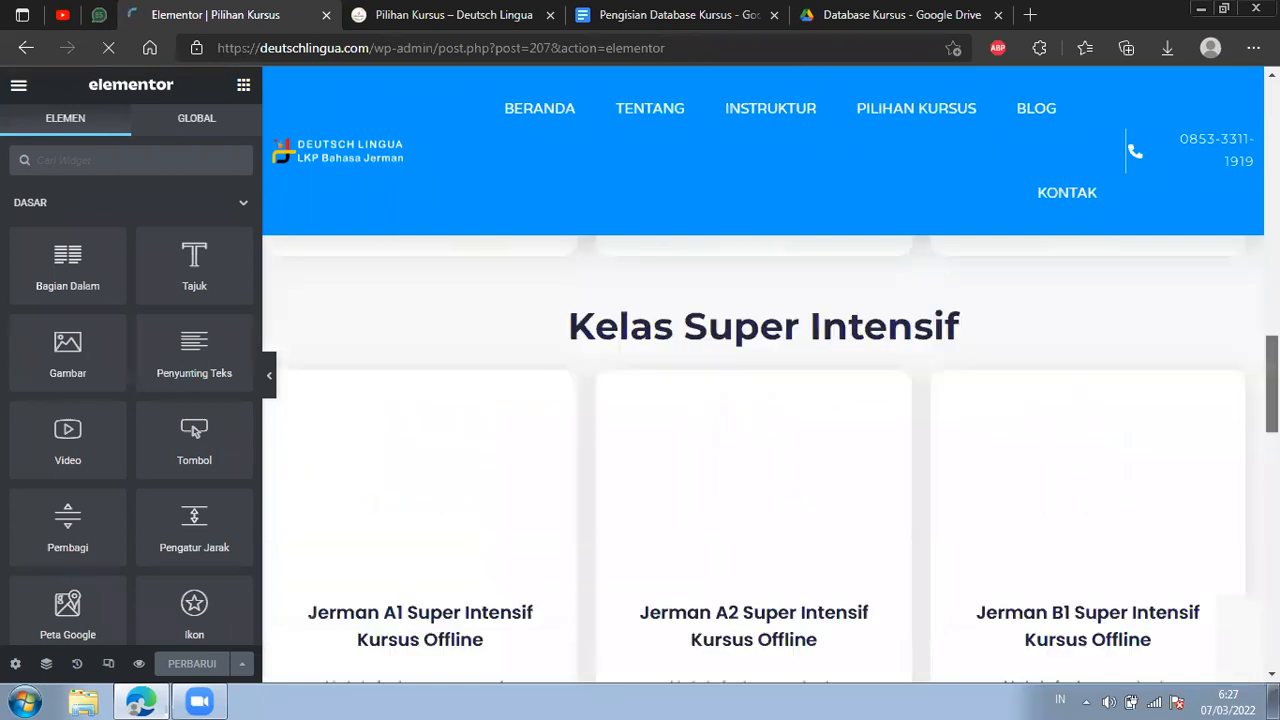
scroll(946, 277, "down", 1)
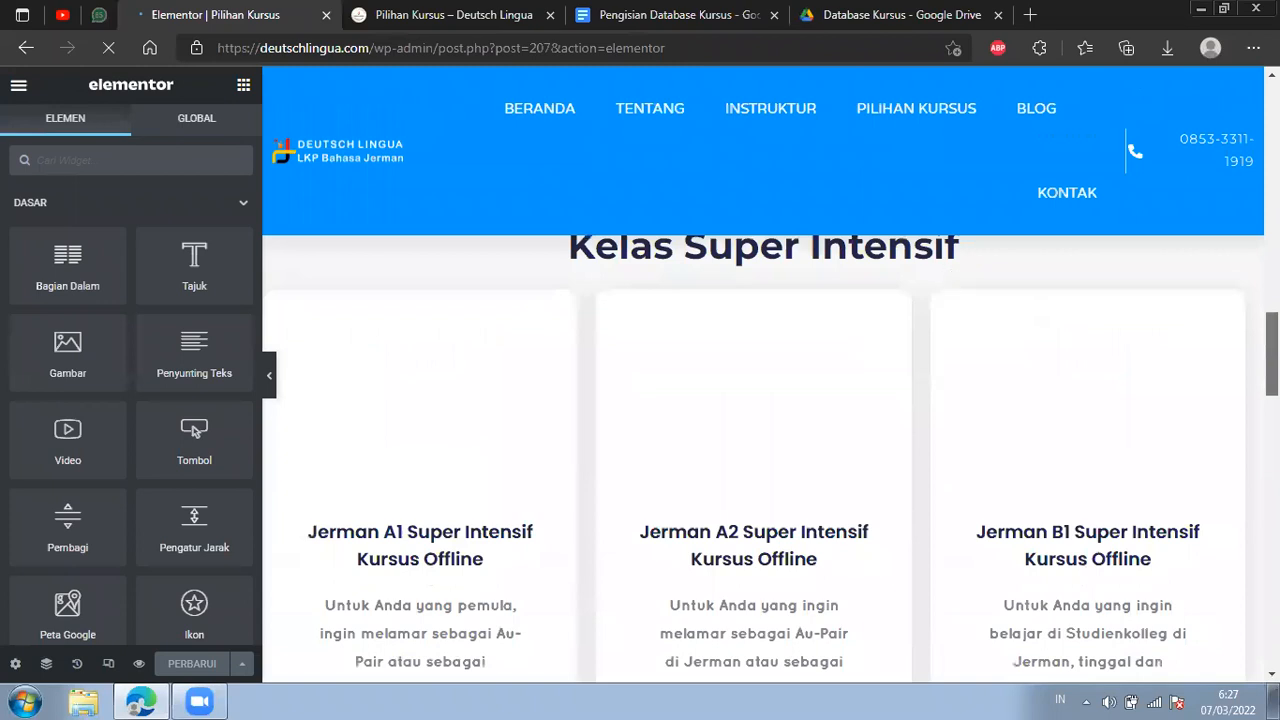
scroll(1088, 405, "down", 6)
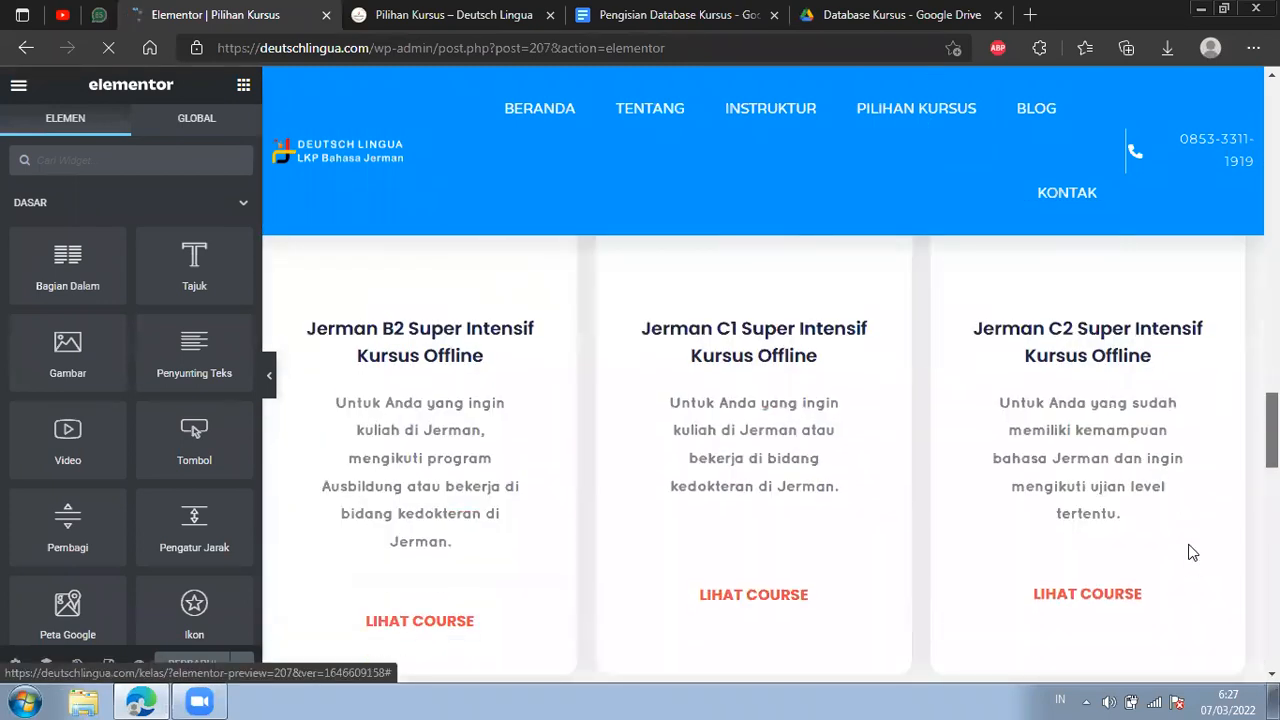
scroll(1192, 552, "down", 1)
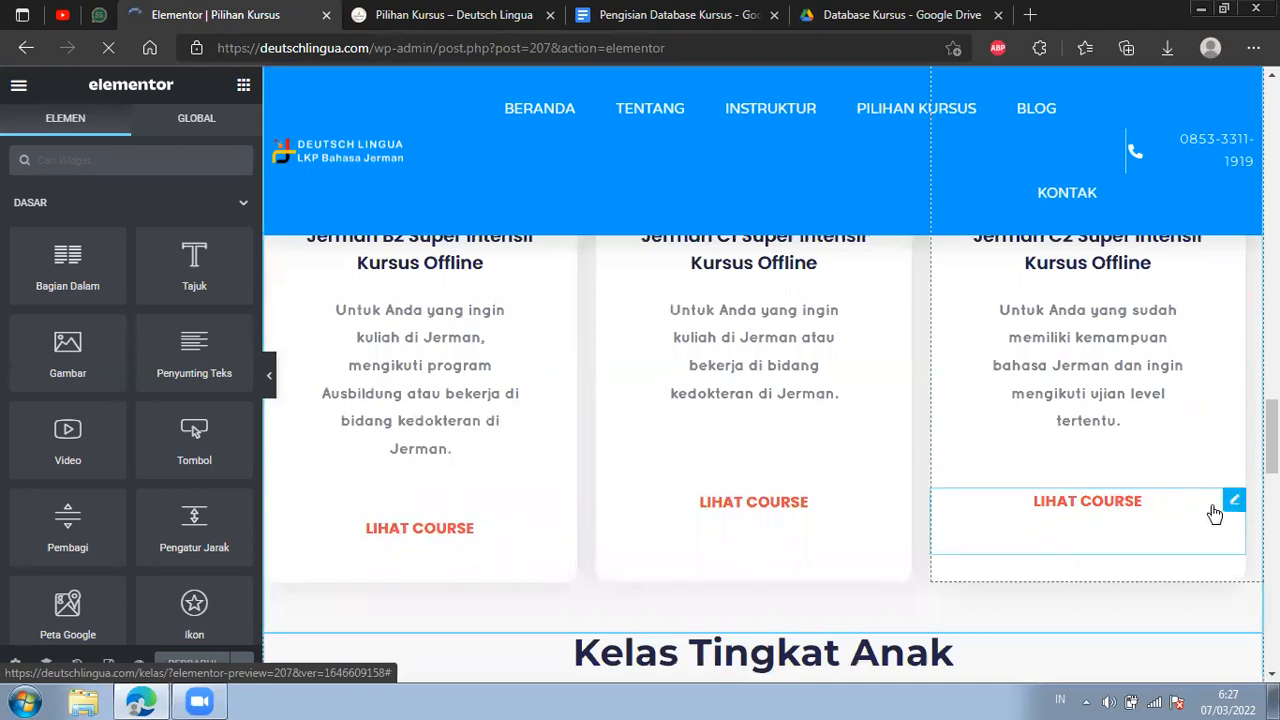
left_click(1235, 505)
double_click(28, 326)
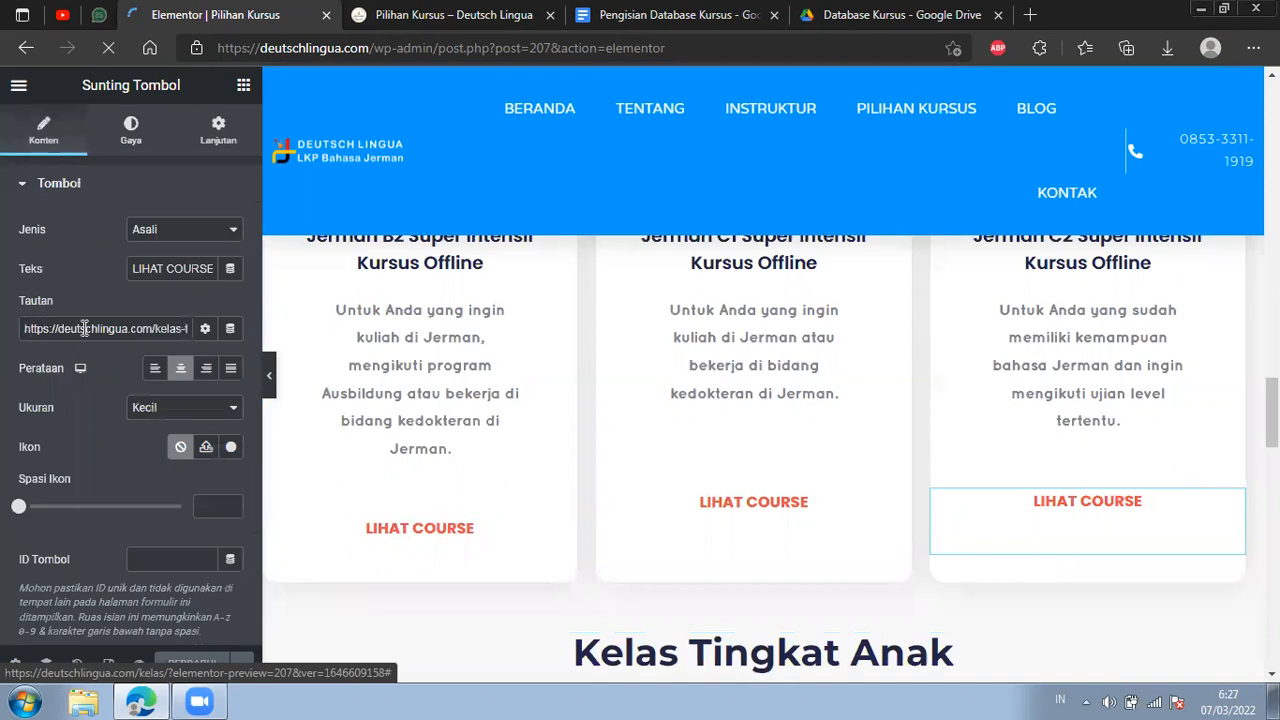
left_click_drag(90, 328, 86, 328)
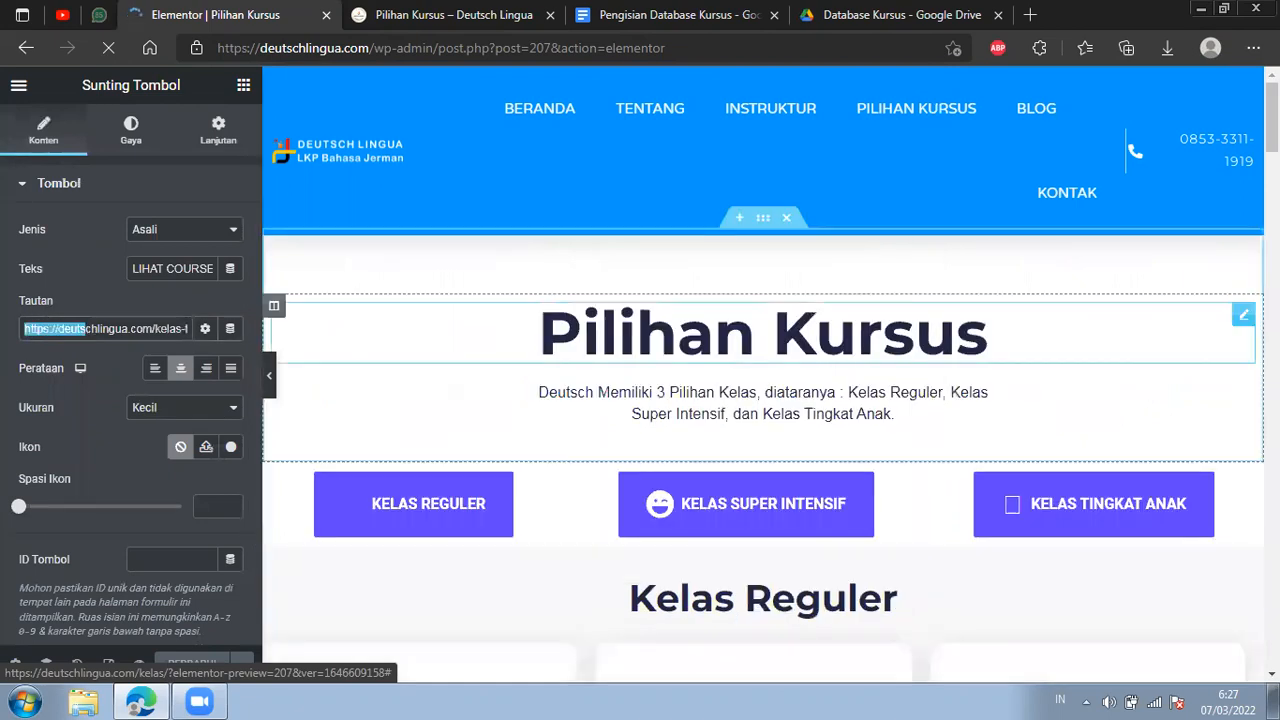
scroll(686, 404, "down", 5)
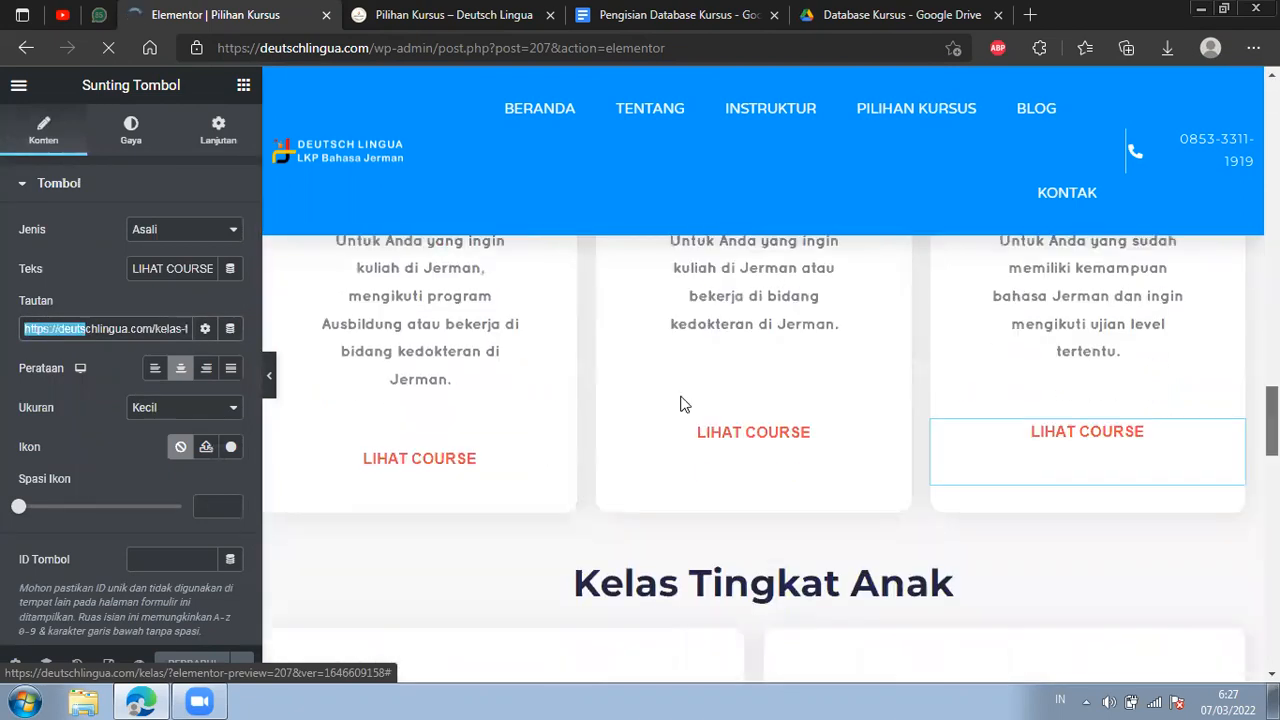
left_click(160, 328)
mouse_move(160, 328)
left_mouse_down()
mouse_move(183, 328)
mouse_move(142, 325)
left_mouse_up()
left_click(183, 328)
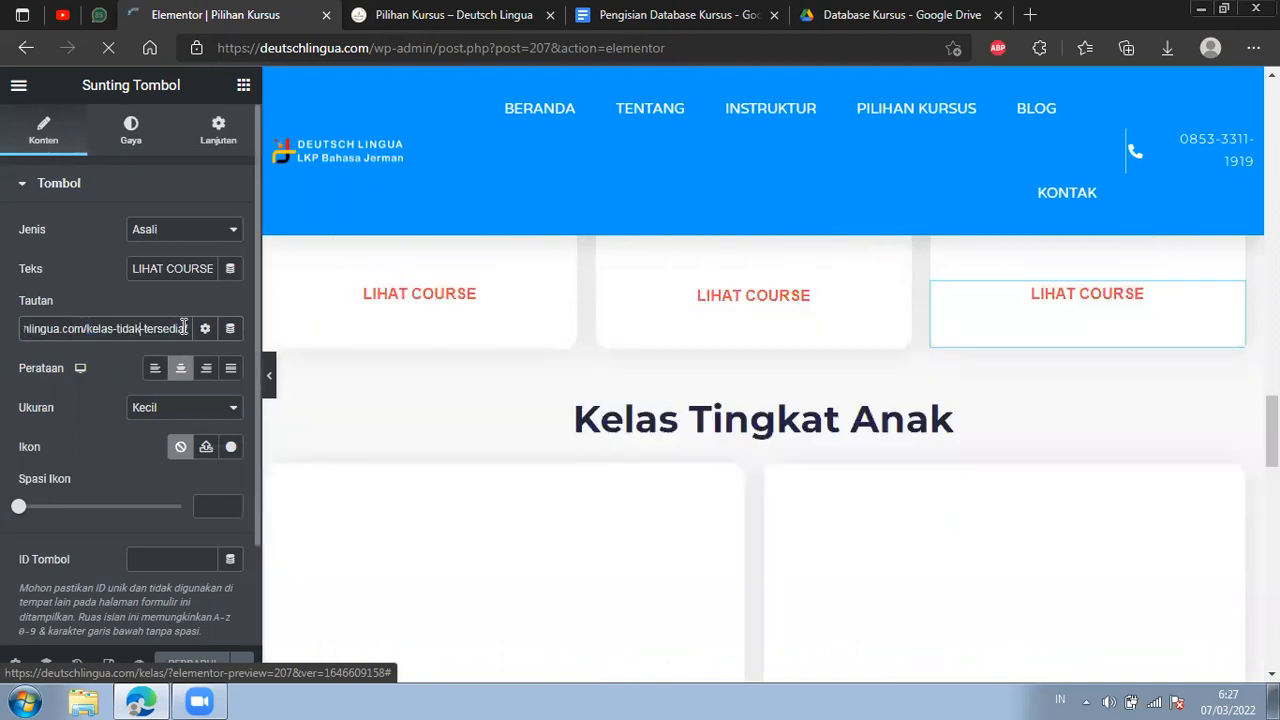
Replace the Jerman C2 card's Lihat Course link with the copied landing page address ending in c2-super-intensif/landing-12.
triple_click(54, 329)
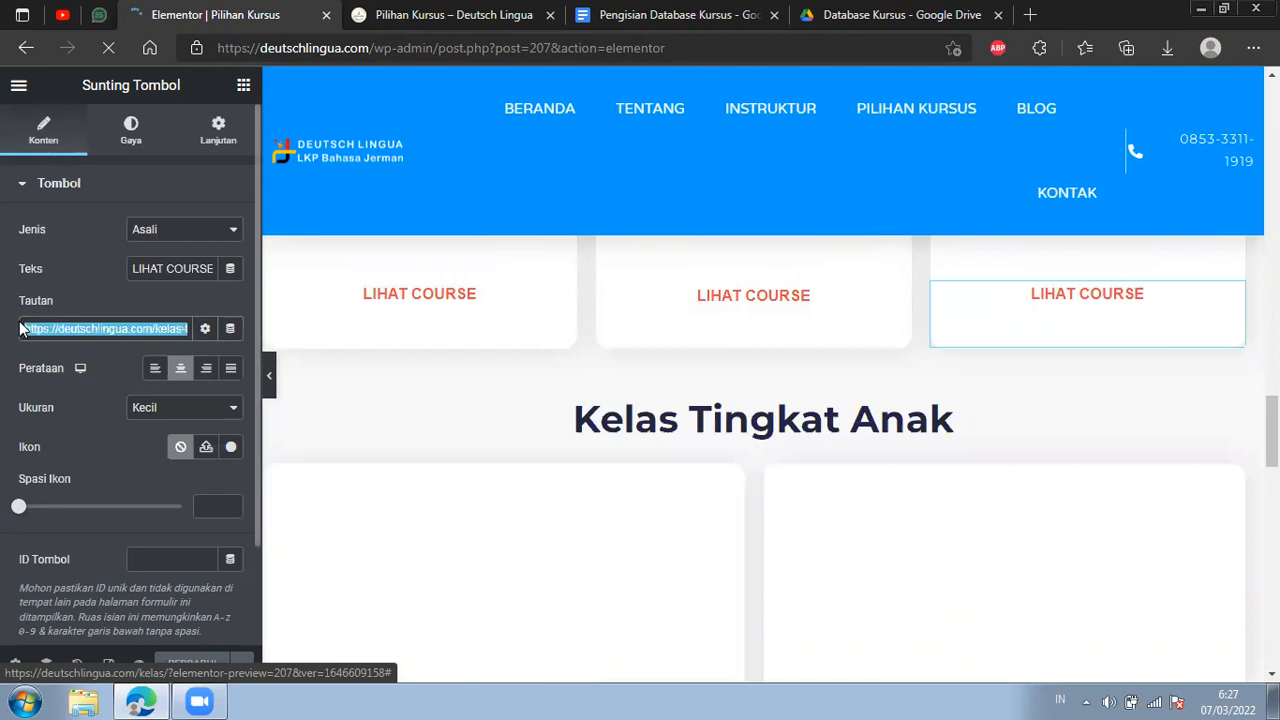
key("BackSpace")
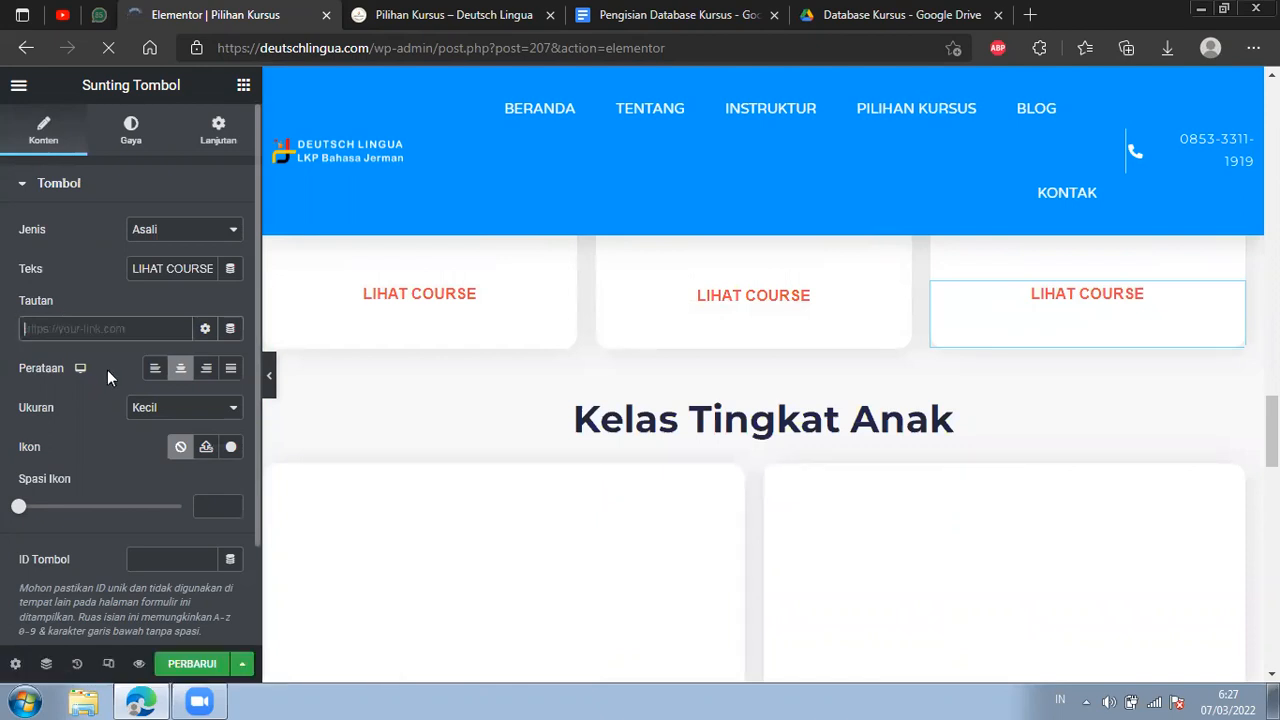
right_click(65, 328)
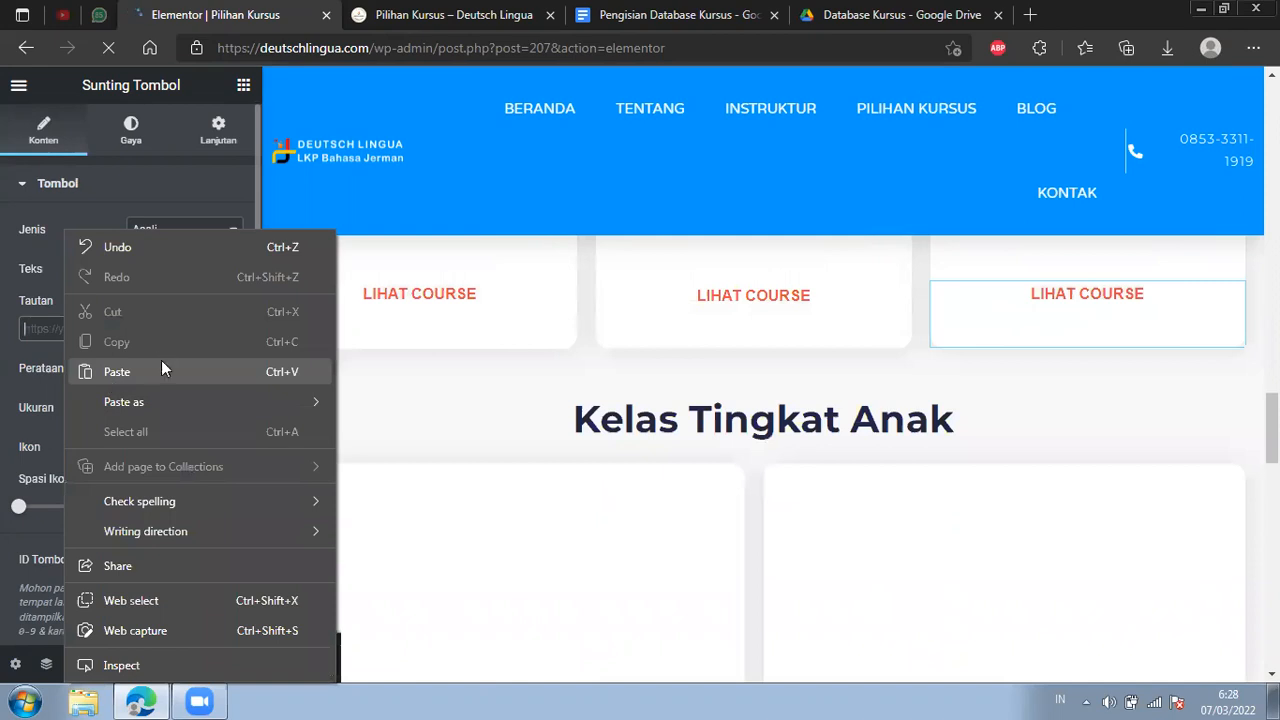
left_click(163, 370)
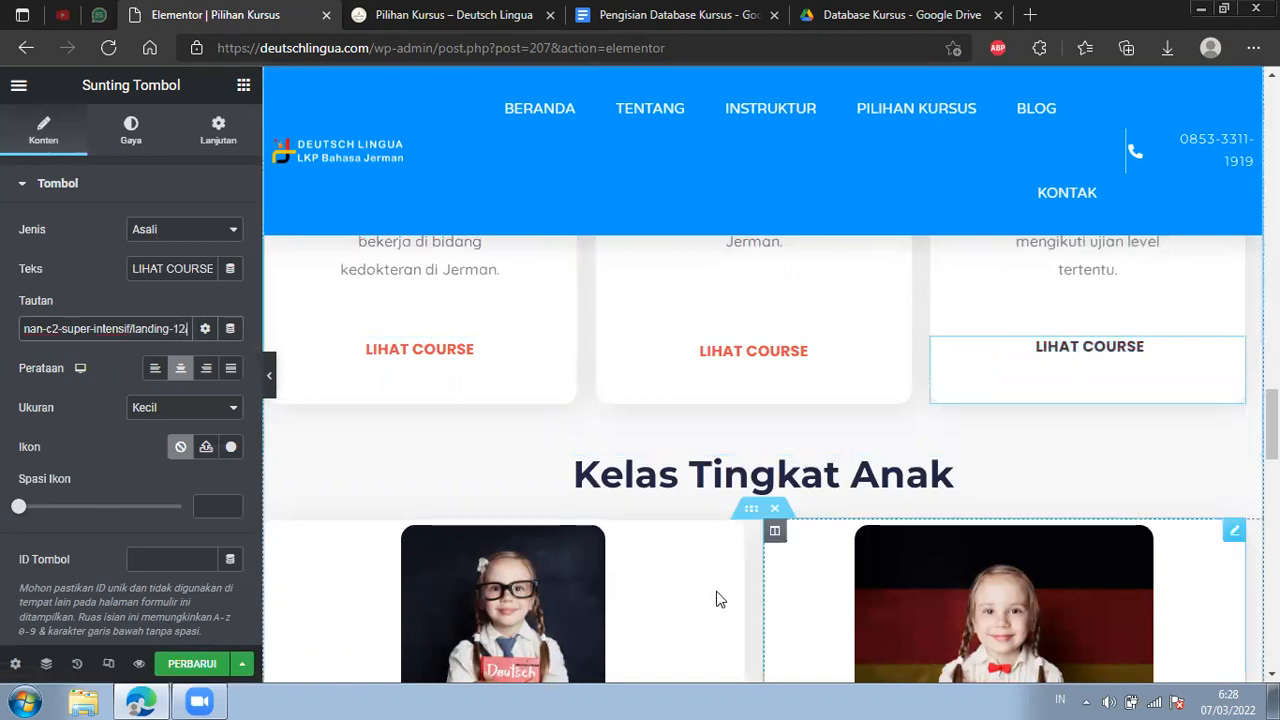
left_click(1090, 359)
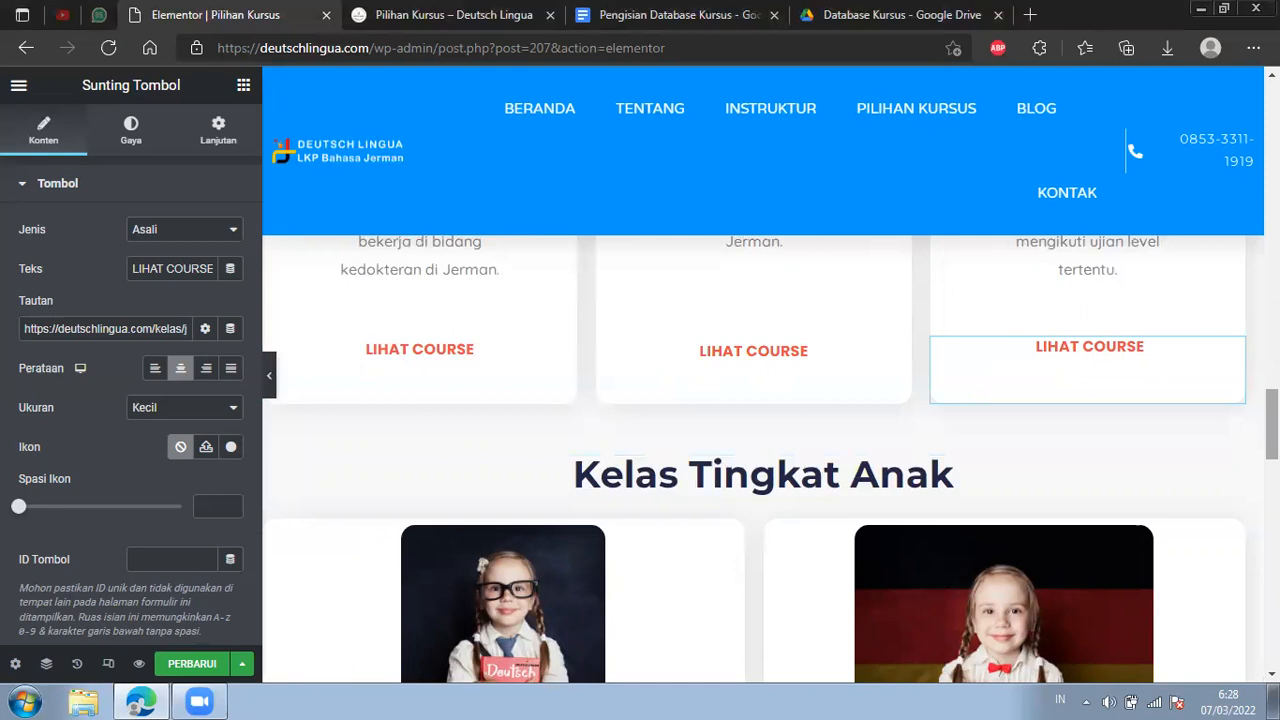
Link the heading of the Jerman C2 Super Intensif card to the copied landing page address ending in c2-super-intensif/landing-12.
scroll(1149, 493, "up", 1)
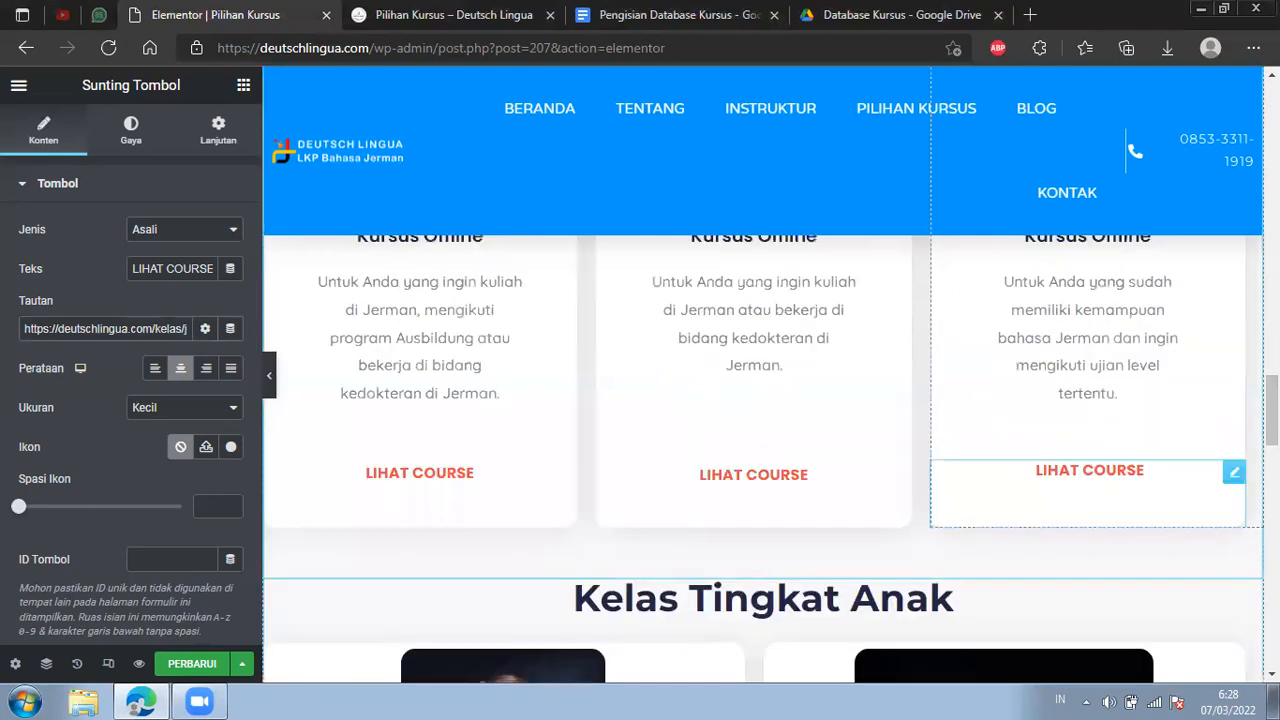
scroll(1190, 450, "up", 2)
scroll(1188, 453, "down", 1)
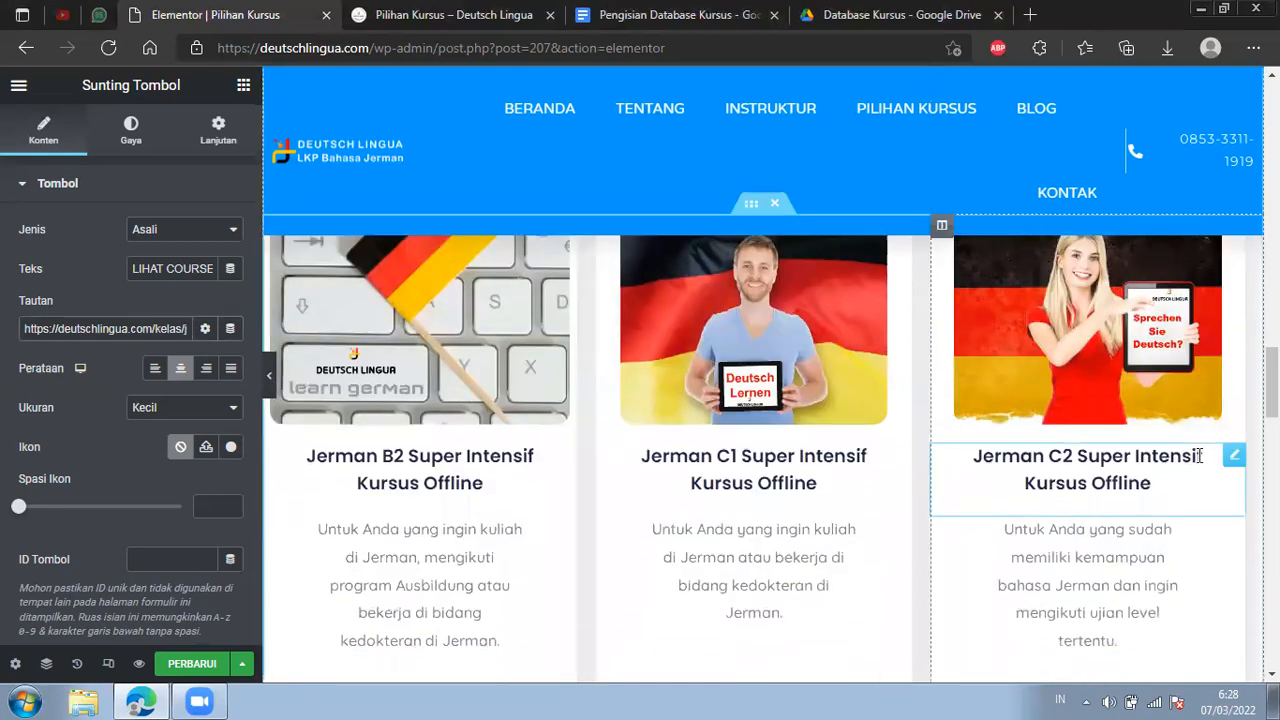
left_click(1220, 458)
left_click(57, 373)
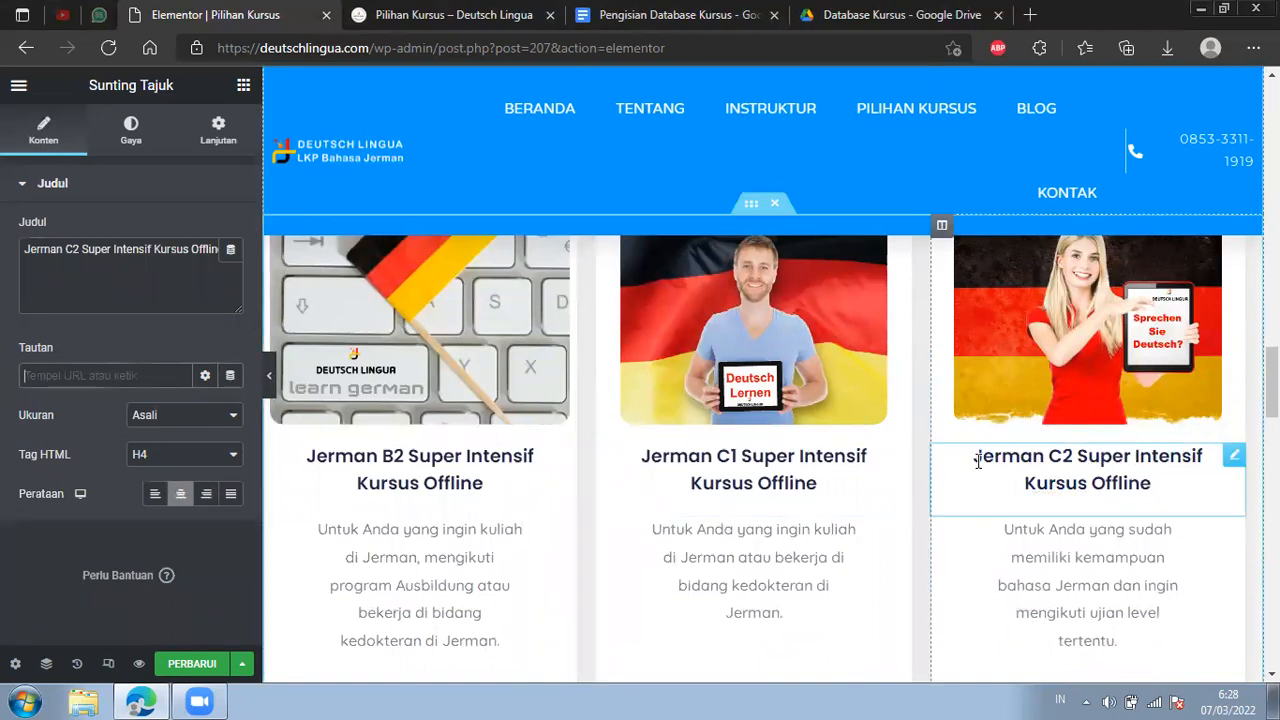
scroll(1134, 540, "down", 2)
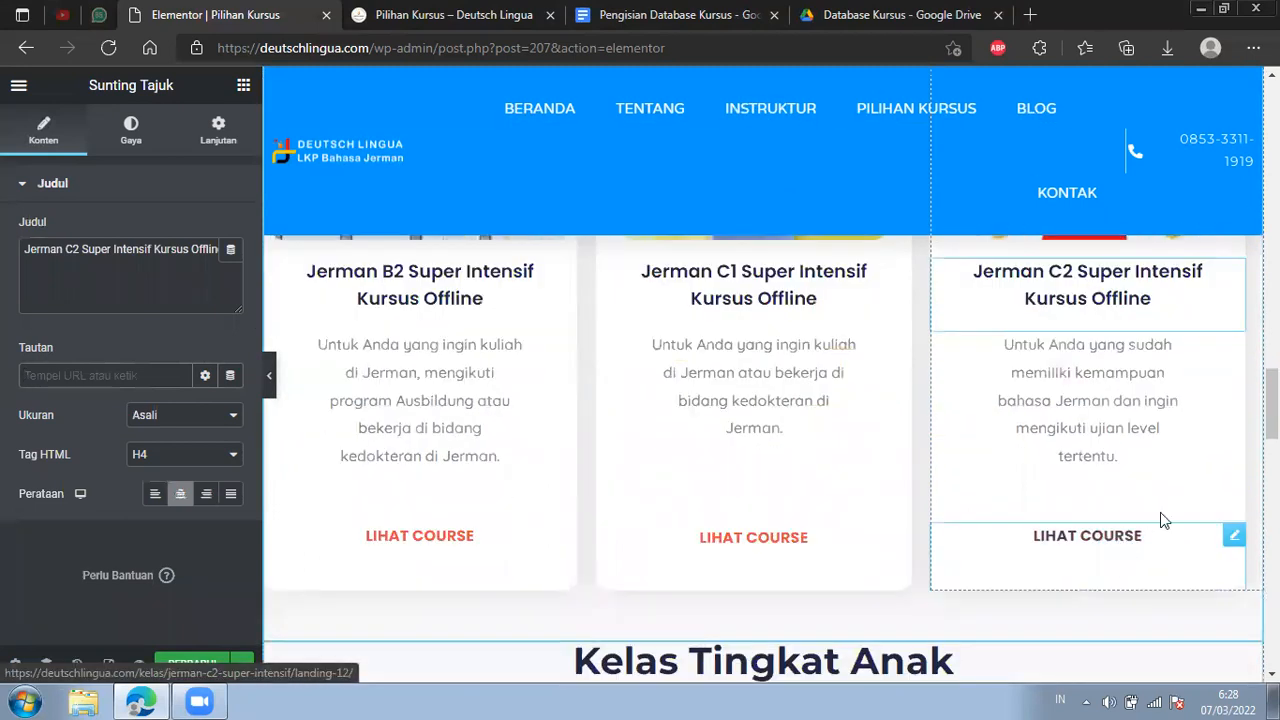
scroll(1206, 484, "up", 2)
scroll(1198, 435, "up", 1)
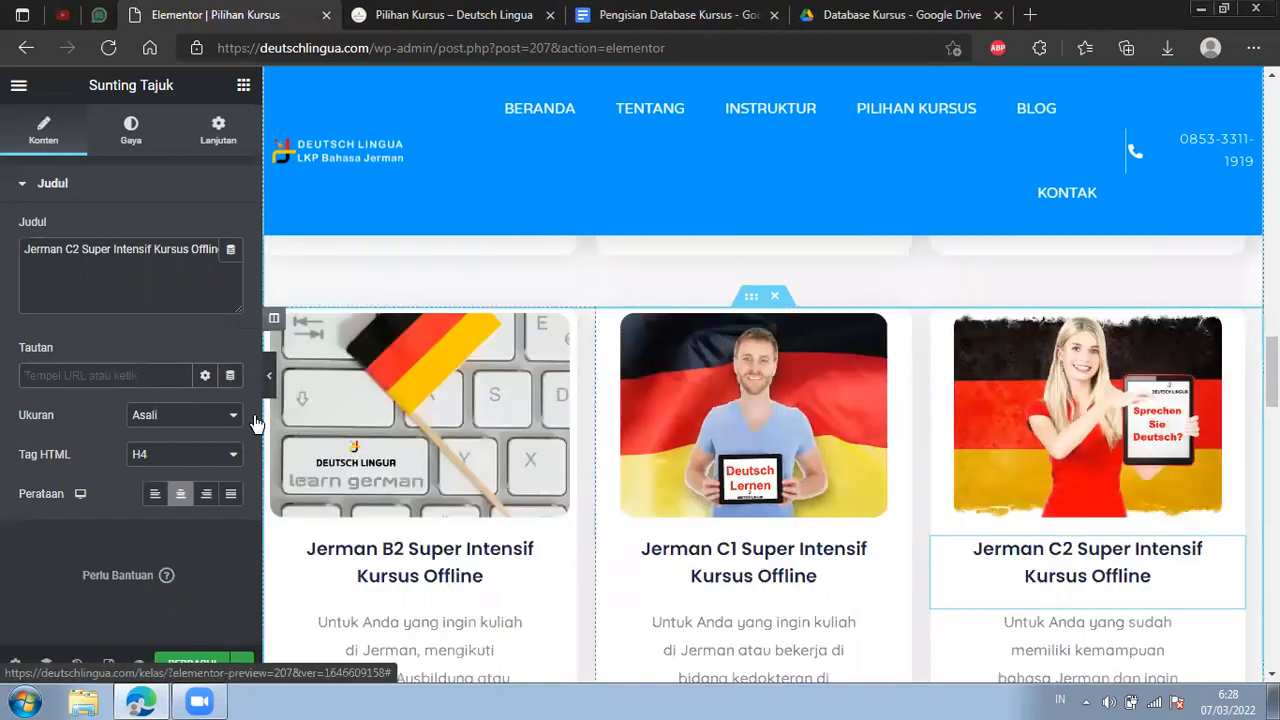
left_click(129, 376)
right_click(129, 376)
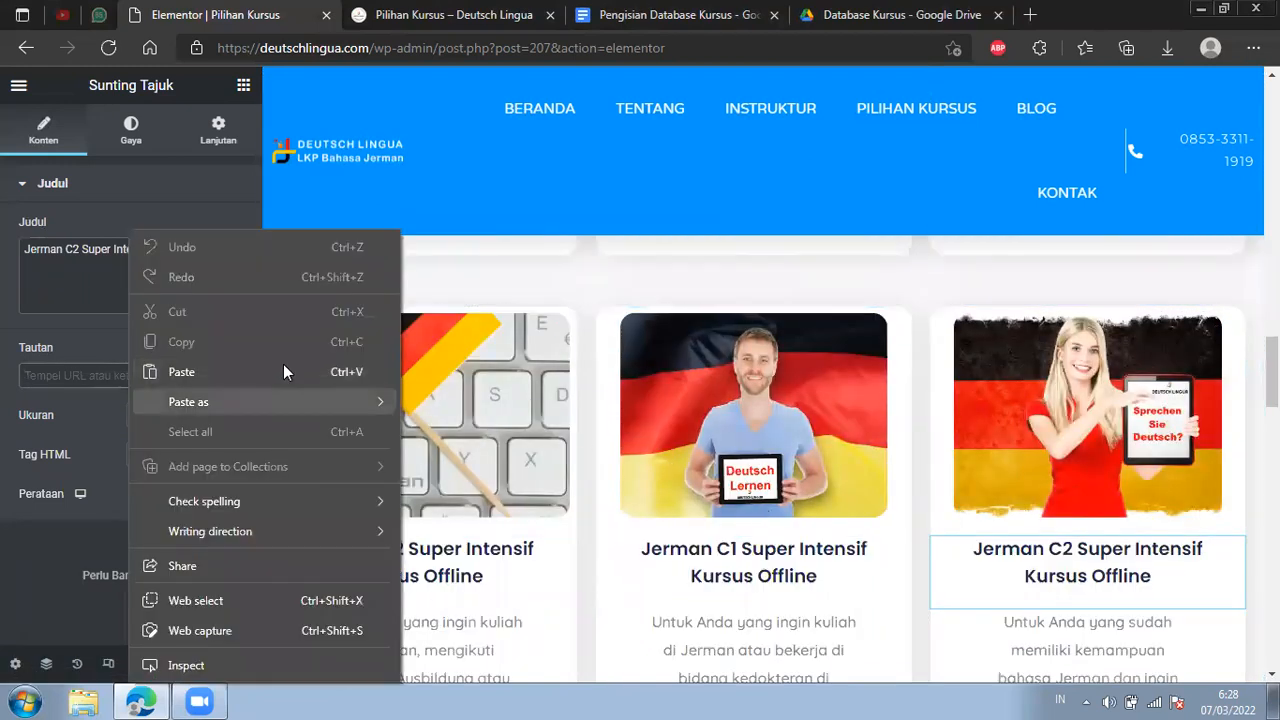
left_click(166, 372)
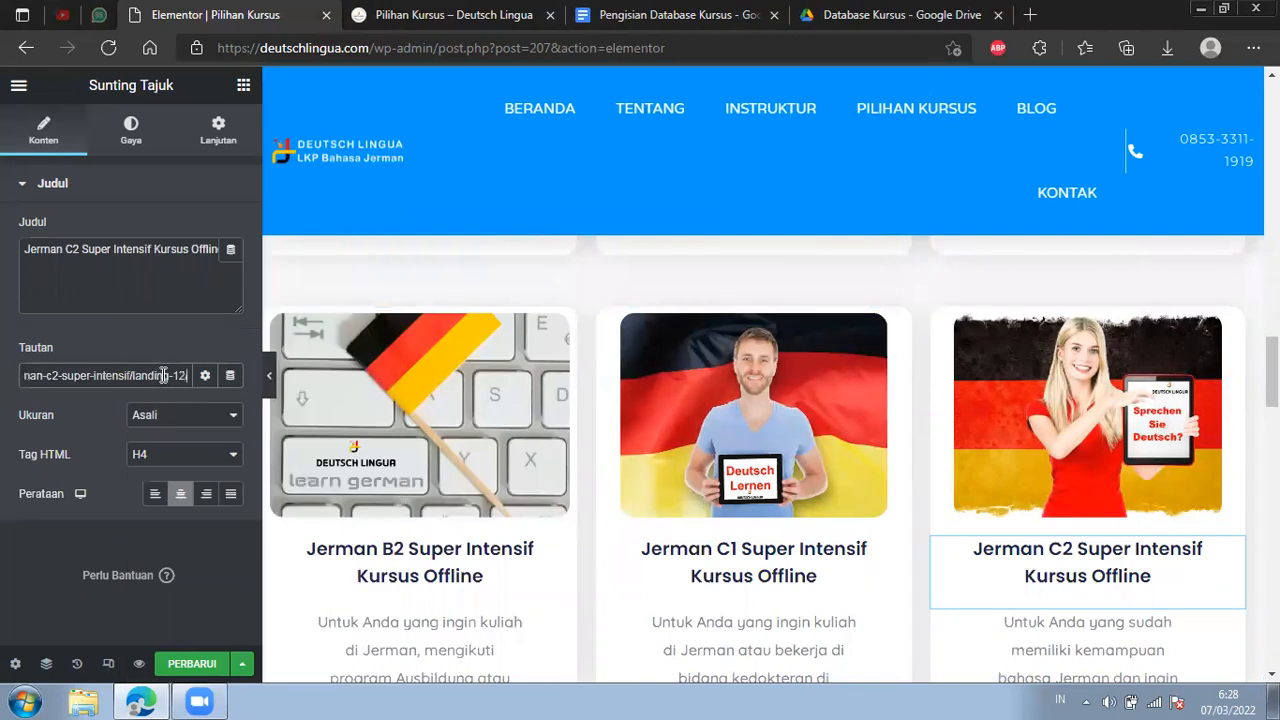
Replace the custom link of the Jerman C2 Super Intensif card's image with the same address ending in c2-super-intensif/landing-12.
left_click(1222, 340)
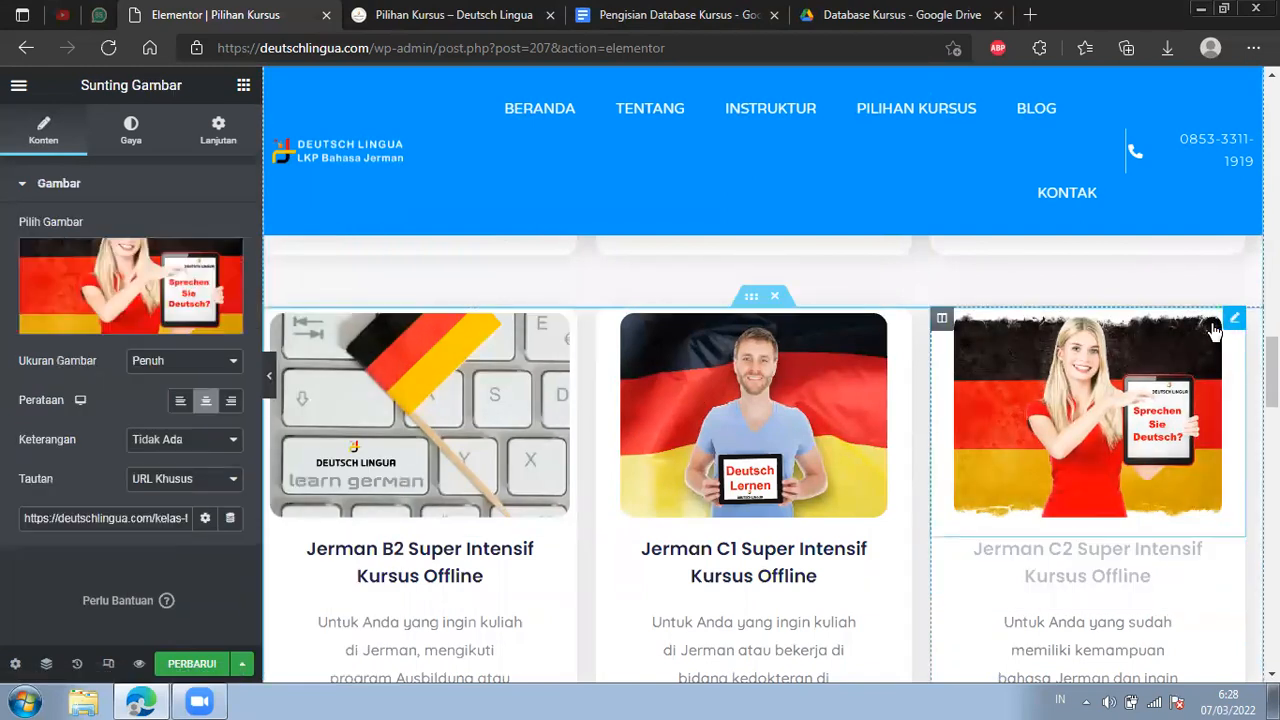
left_click_drag(131, 518, 16, 527)
left_click(186, 516)
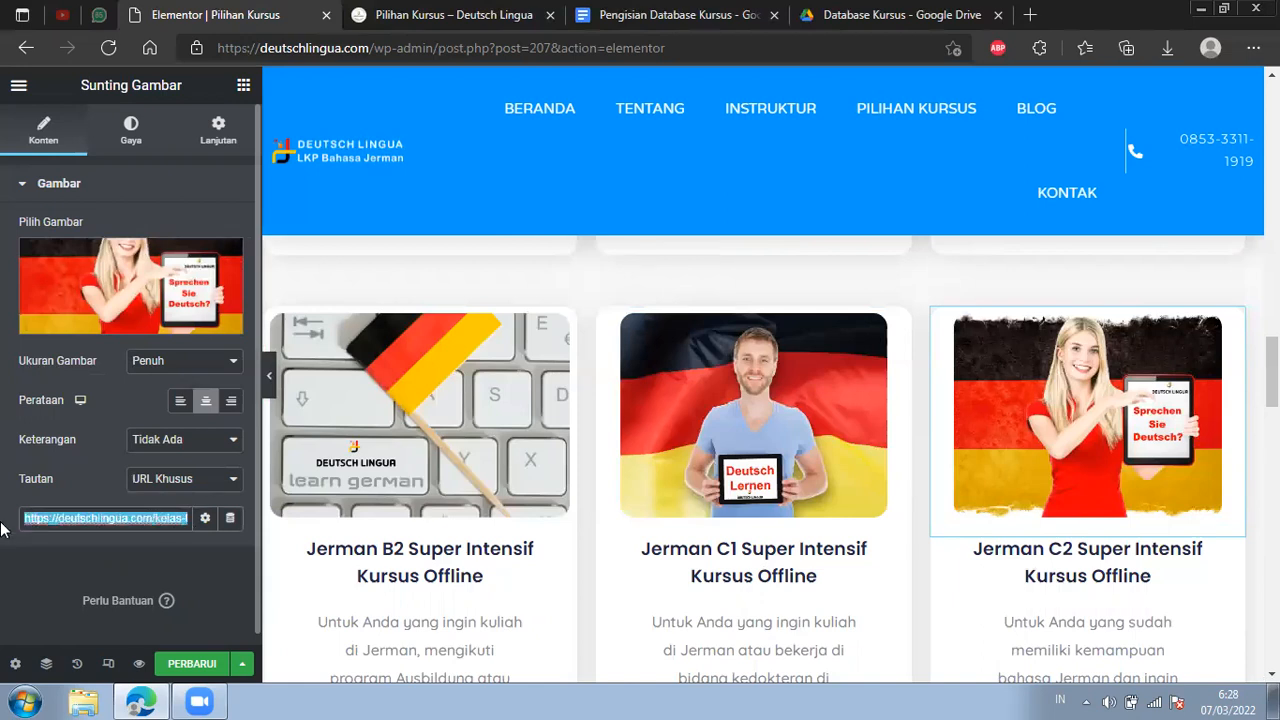
key("BackSpace")
right_click(31, 514)
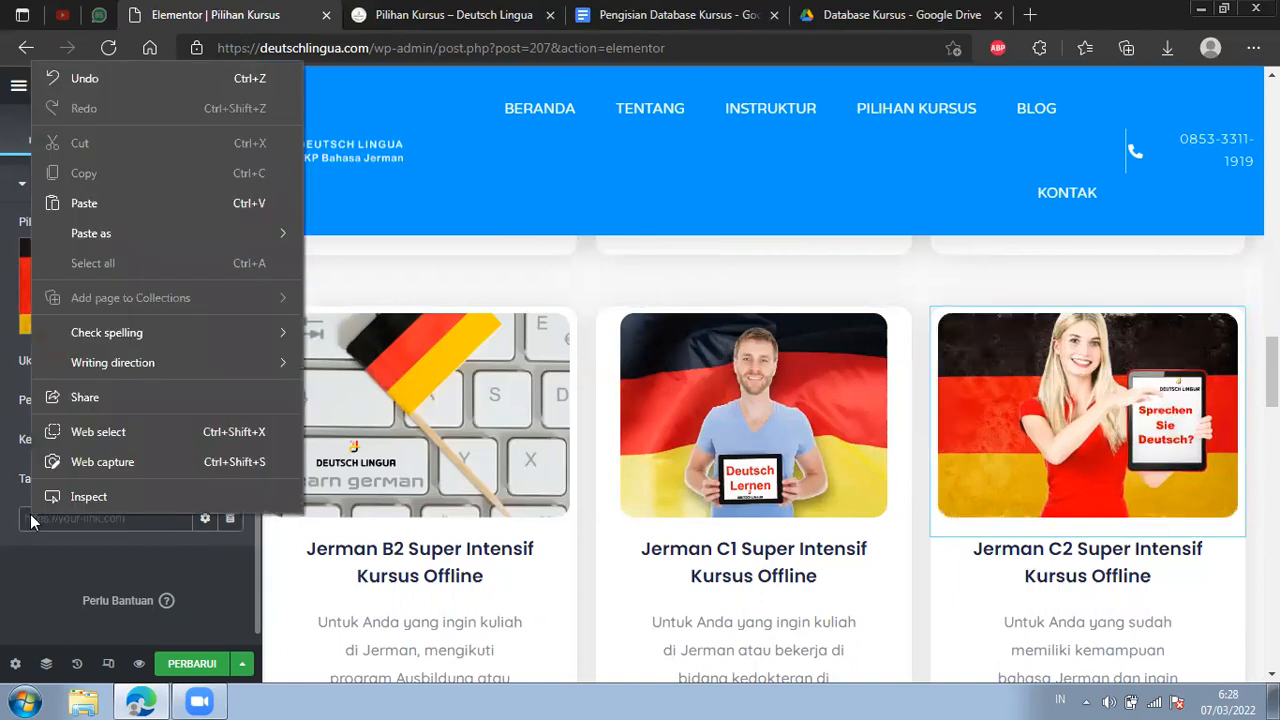
left_click(101, 210)
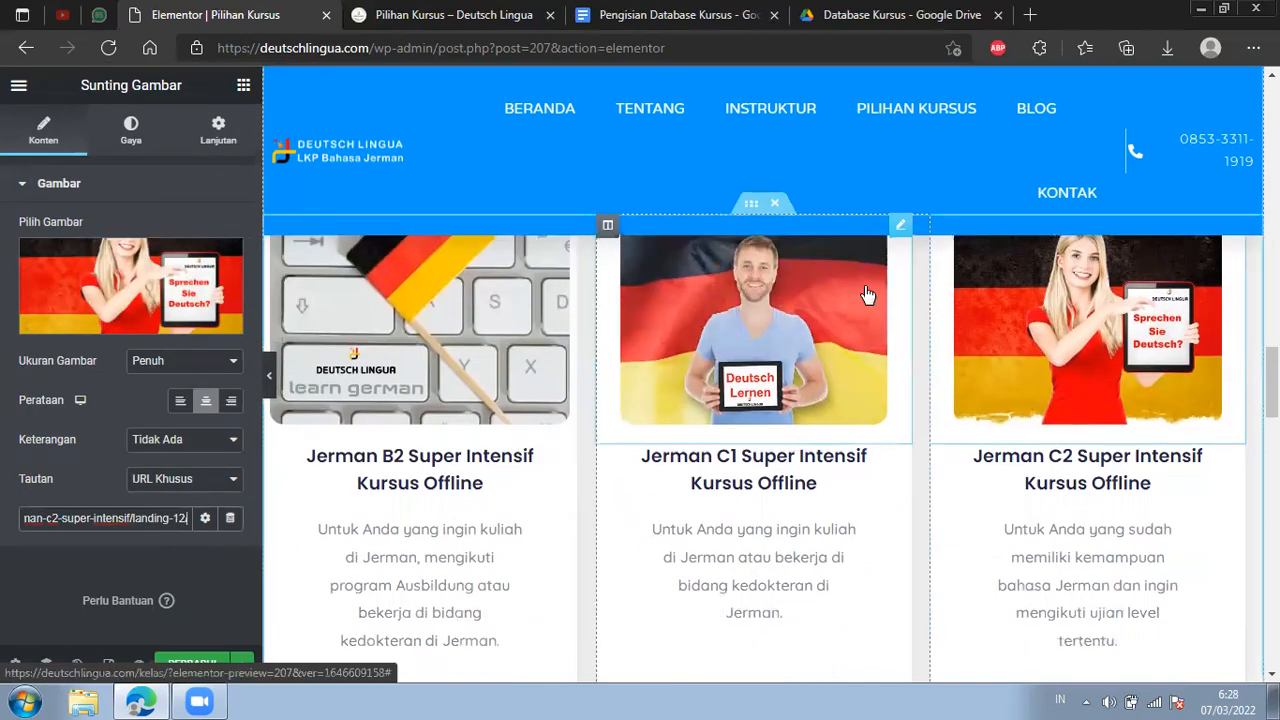
Check the Jerman C1 Super Intensif card's image link and copy the landing page address from its Lihat Course button.
left_click(901, 326)
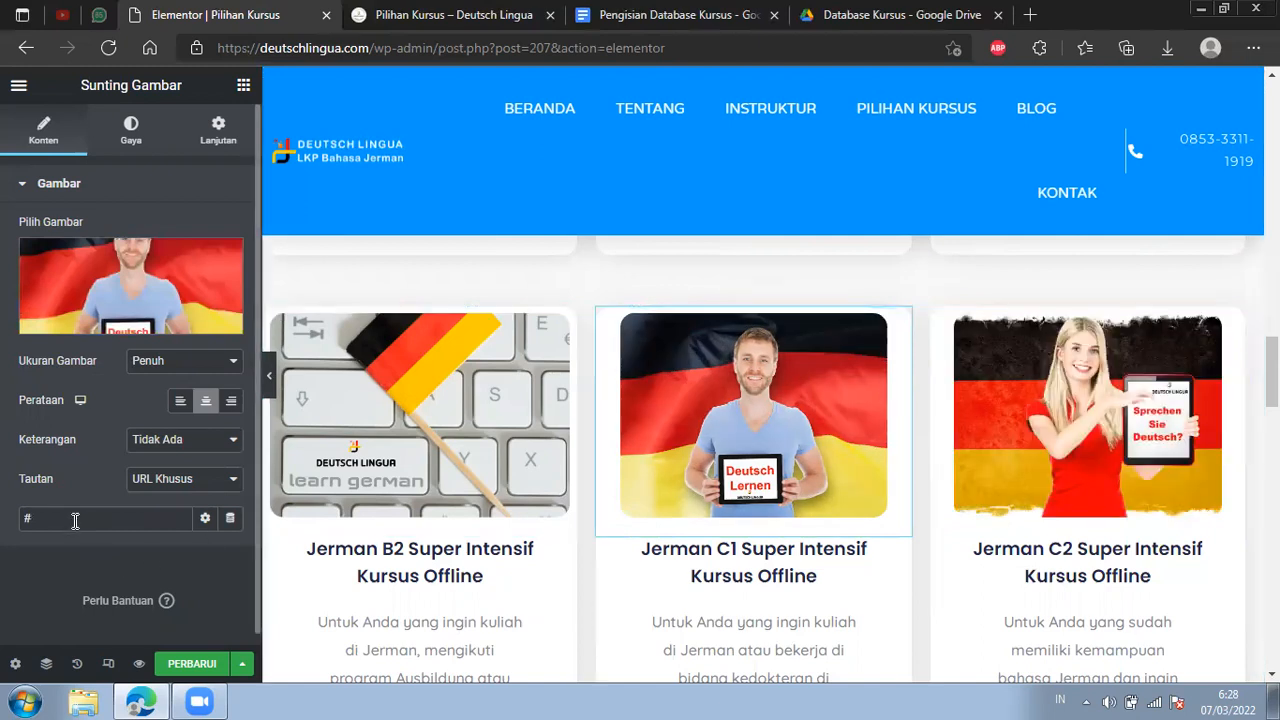
left_click_drag(75, 520, 28, 518)
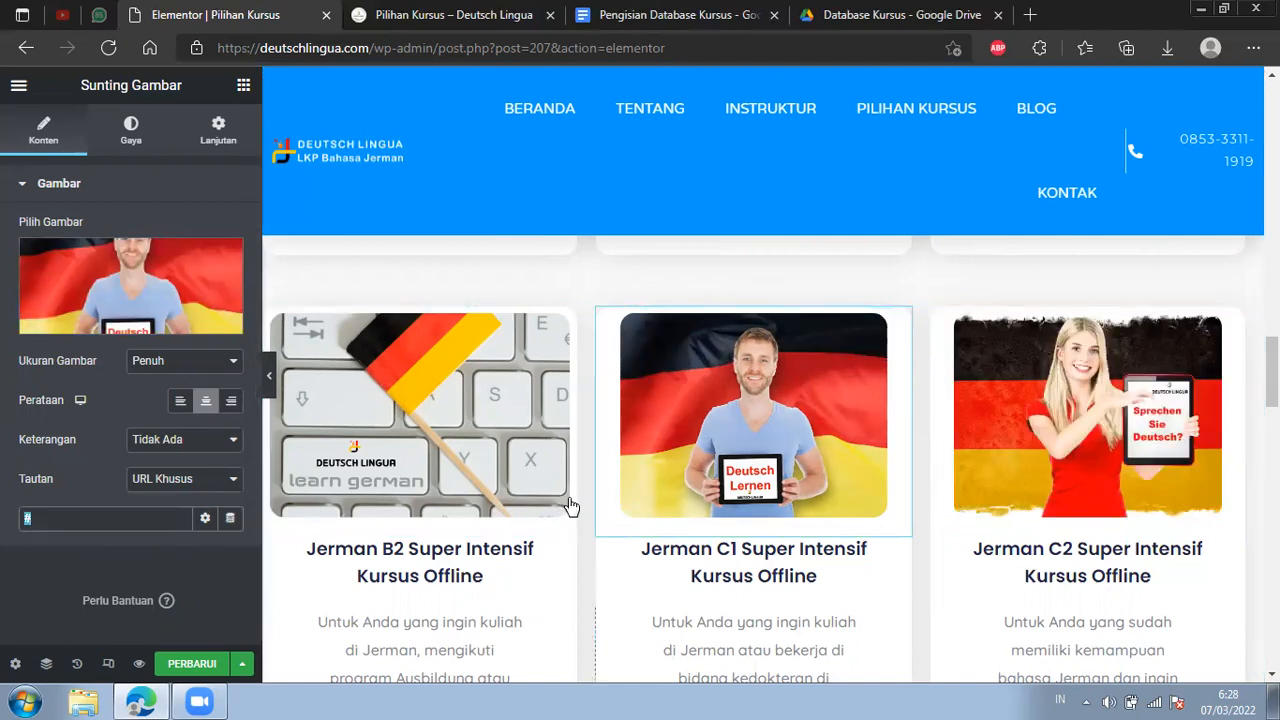
scroll(700, 460, "down", 1)
scroll(761, 424, "down", 5)
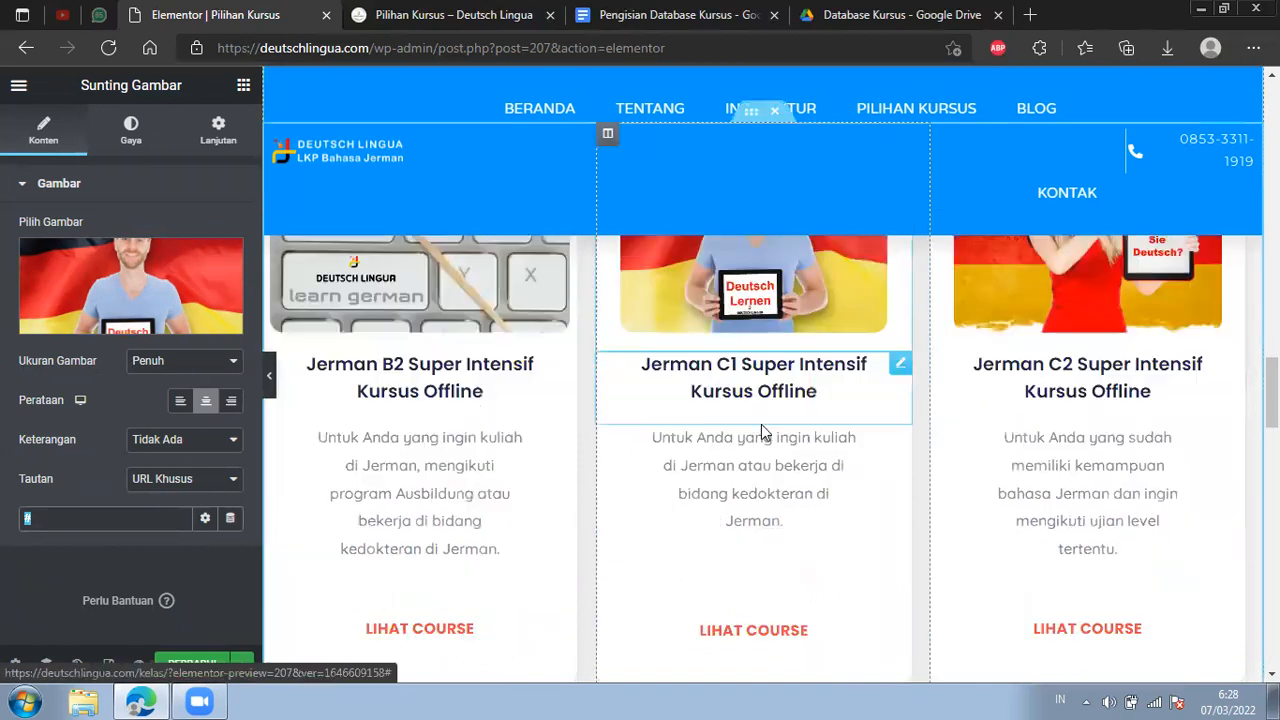
scroll(888, 354, "up", 2)
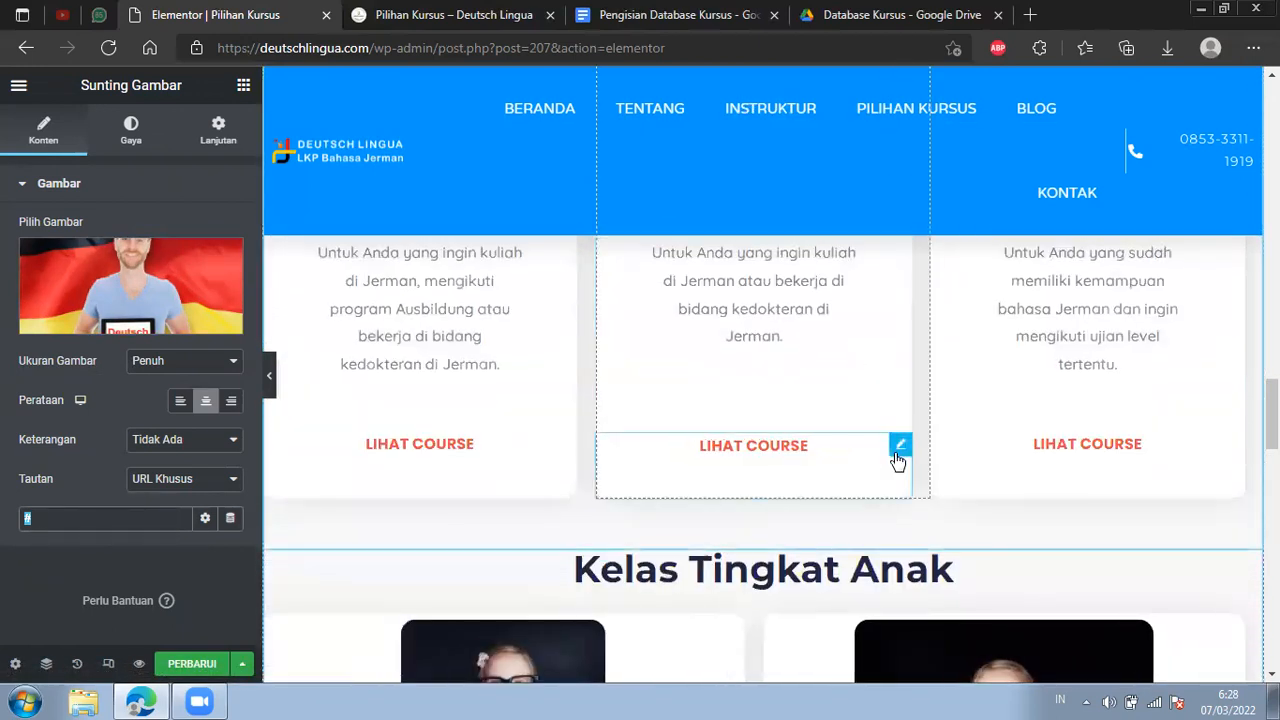
left_click(898, 460)
left_click_drag(131, 330, 191, 341)
scroll(640, 428, "up", 2)
scroll(651, 437, "down", 2)
left_click(165, 332)
key("ctrl+a")
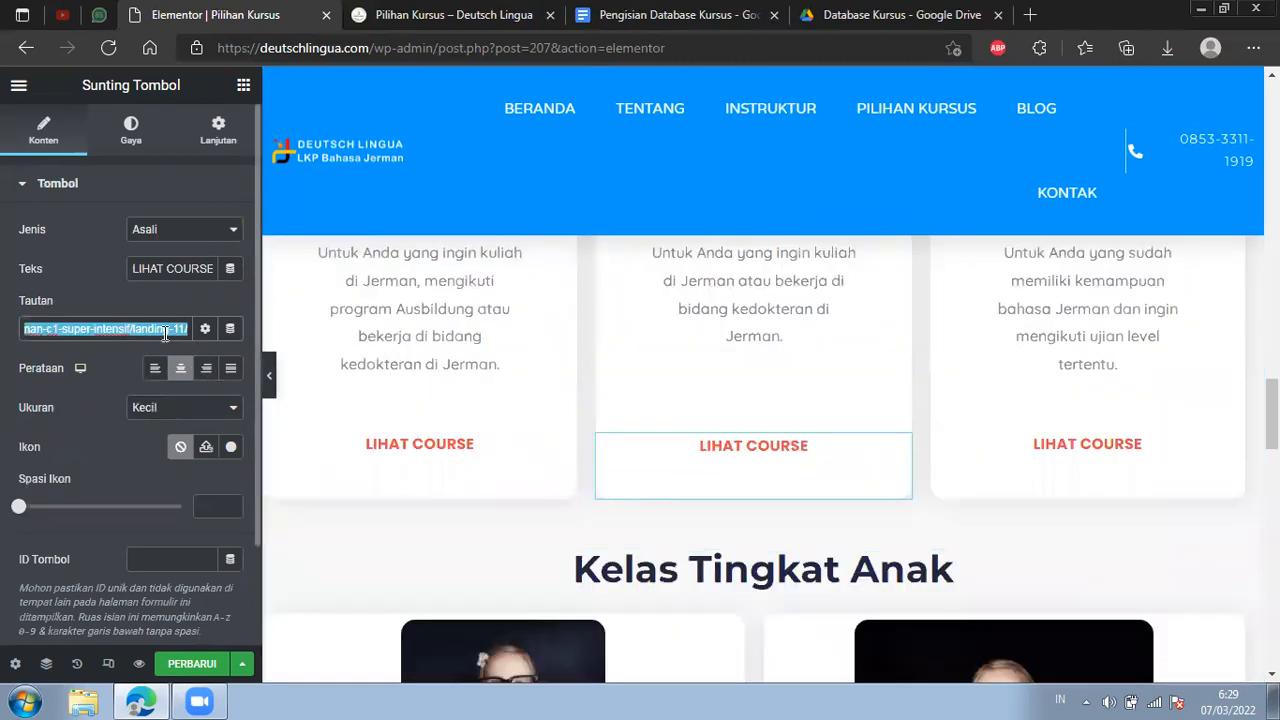
right_click(165, 332)
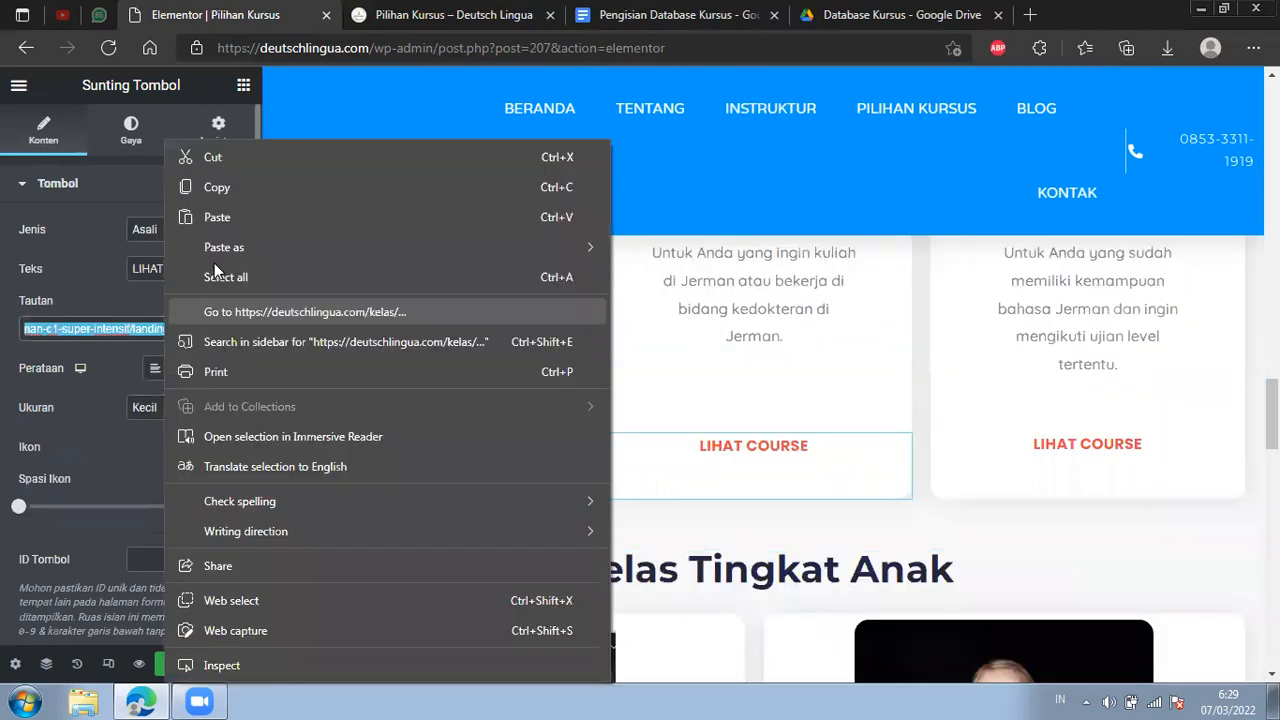
left_click(236, 195)
Set the links of the Jerman C1 Super Intensif card's heading and image to the copied address ending in c1-super-intensif/landing-11.
scroll(770, 350, "up", 2)
scroll(774, 351, "up", 2)
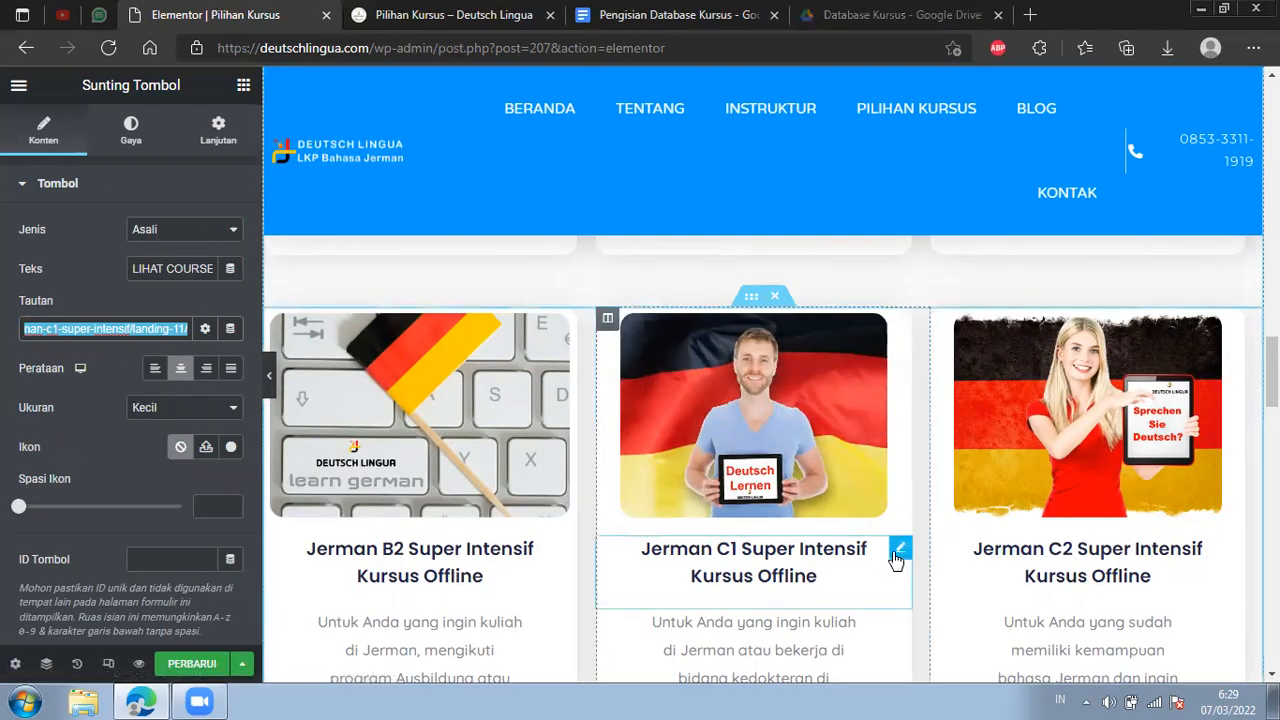
left_click(897, 550)
left_click(65, 377)
key("ctrl+v")
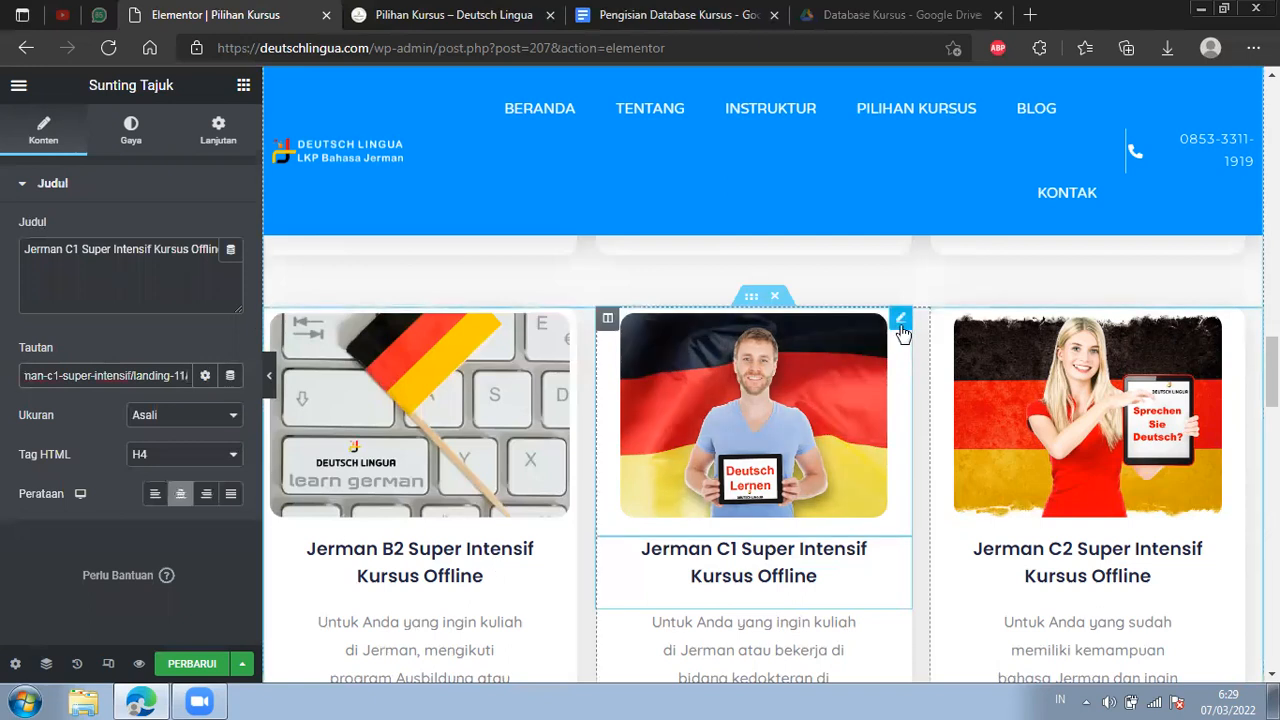
left_click(44, 513)
key("ctrl+v")
Copy the landing page address from the Lihat Course button on the Jerman B2 Super Intensif card.
scroll(538, 513, "down", 5)
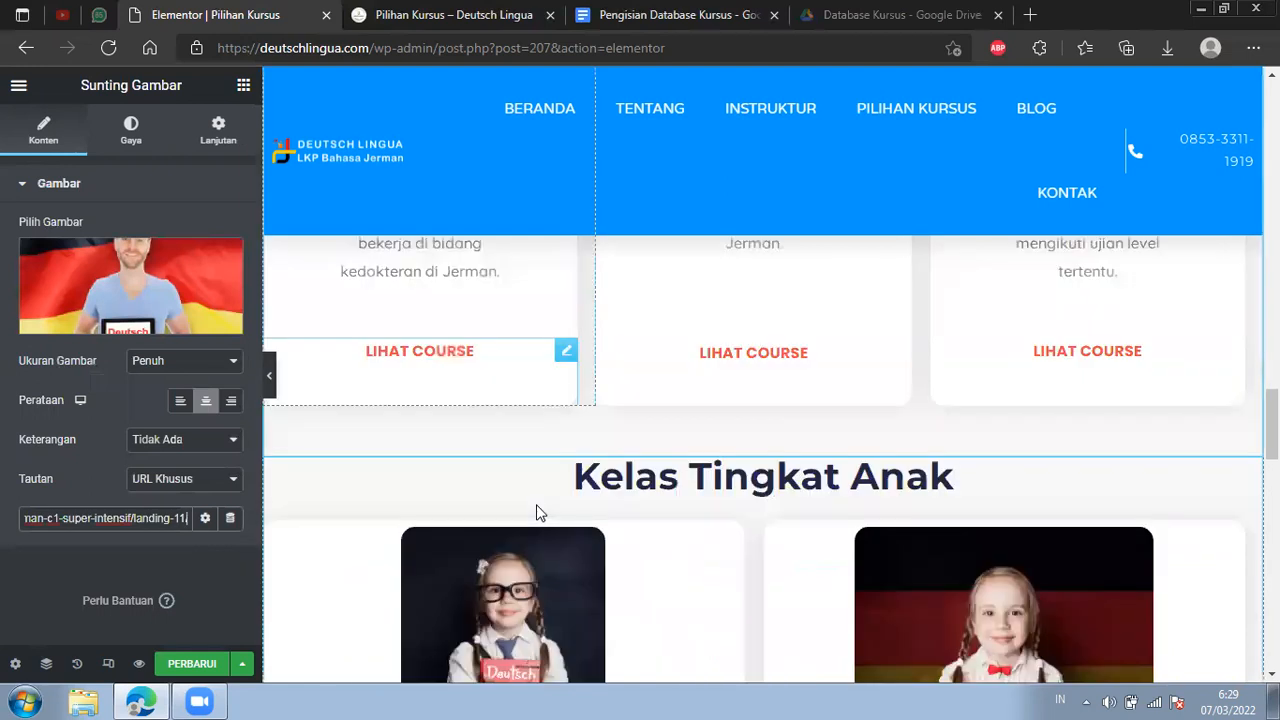
left_click(562, 356)
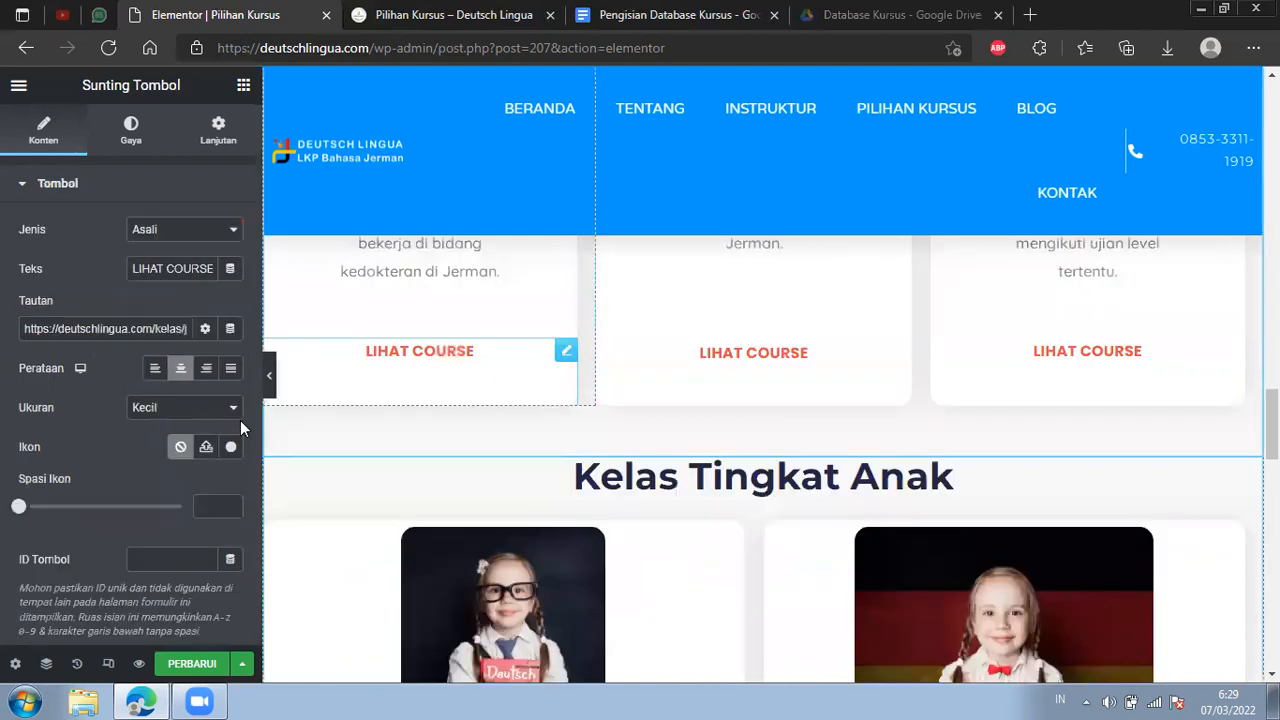
triple_click(189, 332)
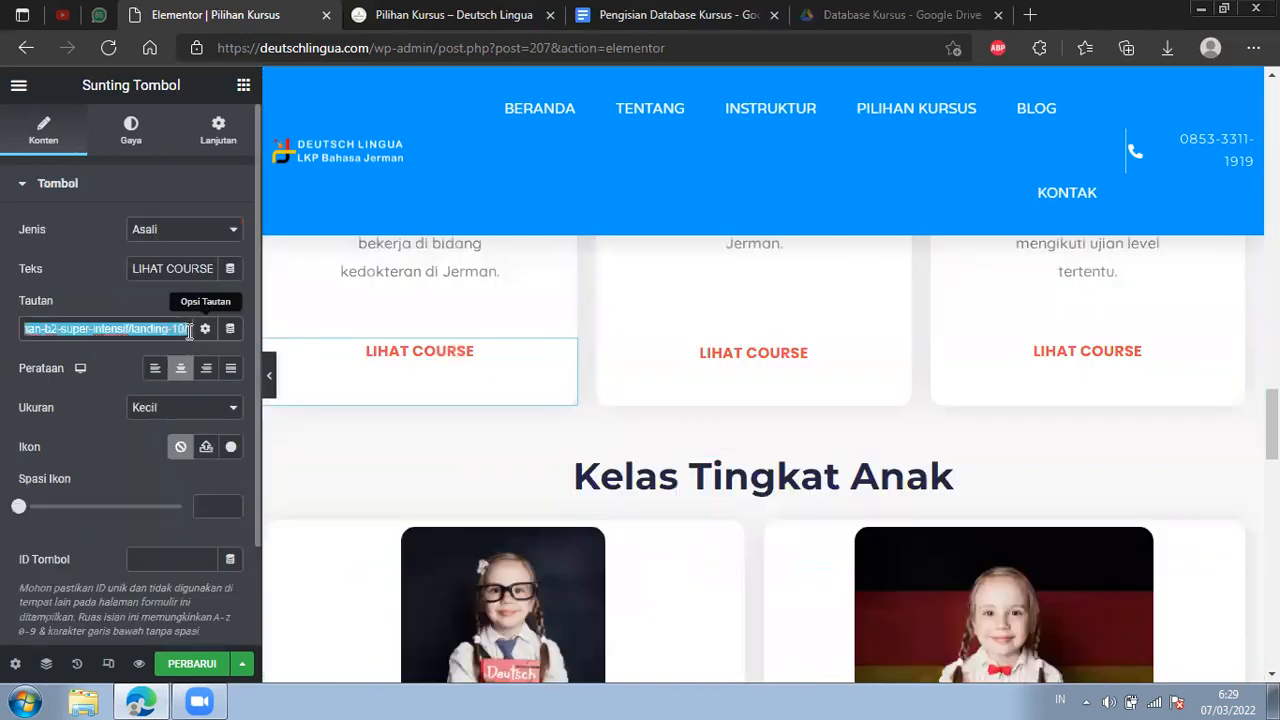
left_click(172, 325)
key("ctrl+a")
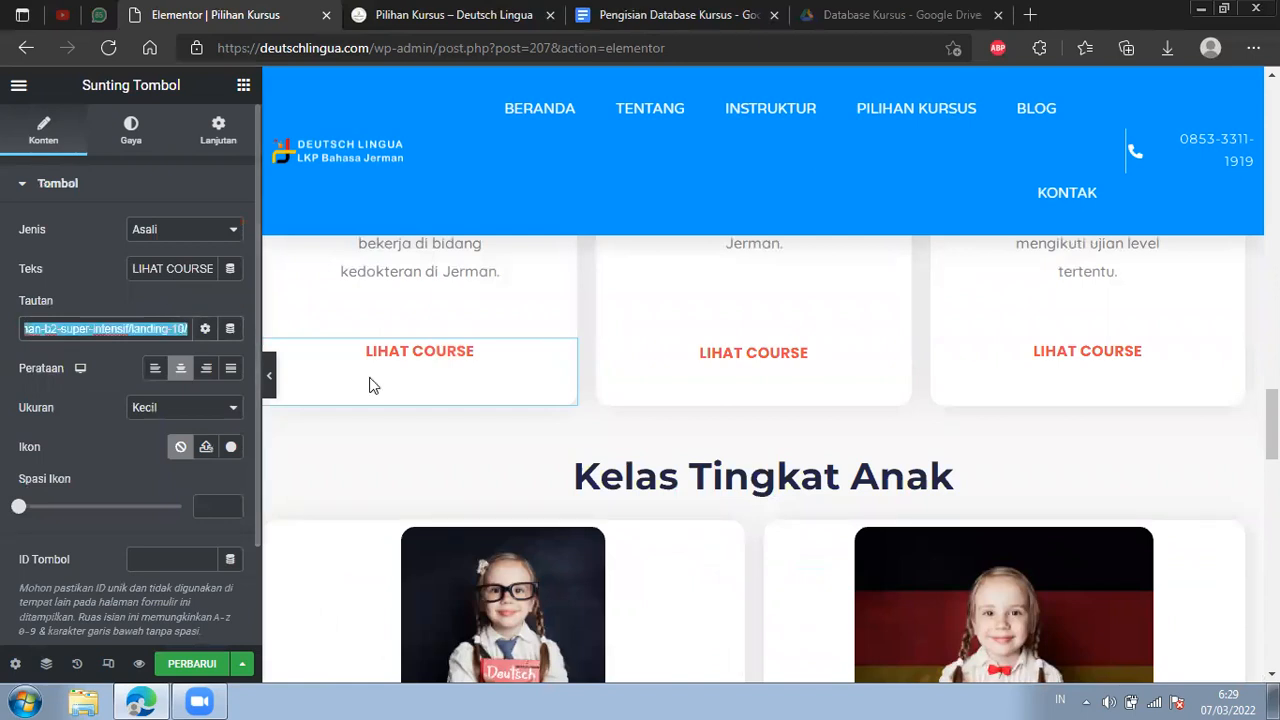
Set the links of the Jerman B2 Super Intensif card's image and heading to the copied address ending in b2-super-intensif/landing-10.
scroll(369, 385, "up", 1)
scroll(536, 516, "up", 5)
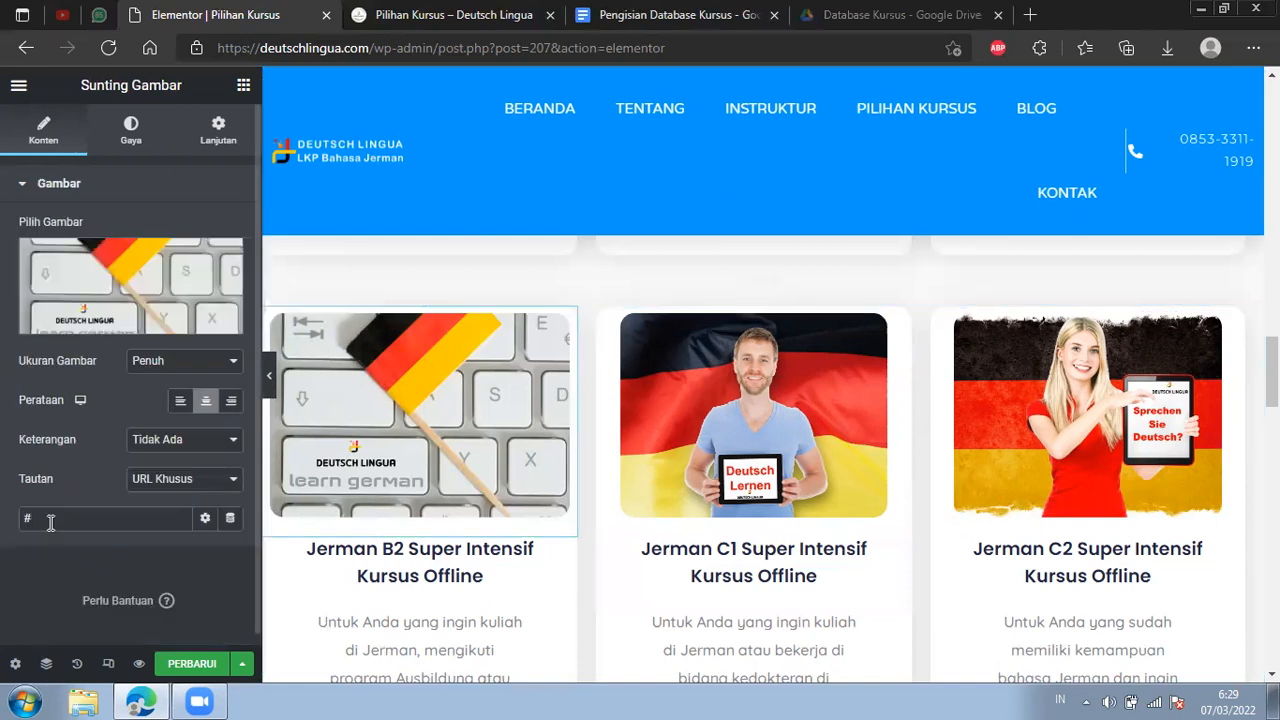
key("ctrl+v")
scroll(492, 482, "down", 1)
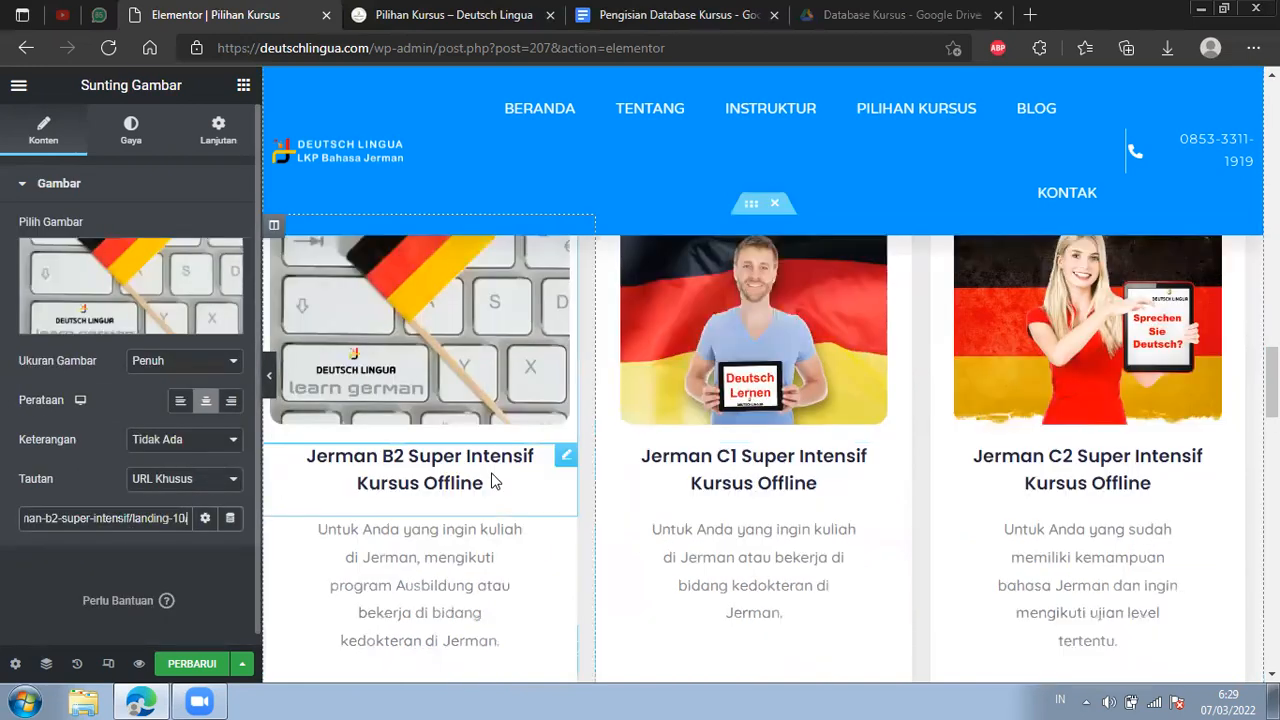
left_click(491, 475)
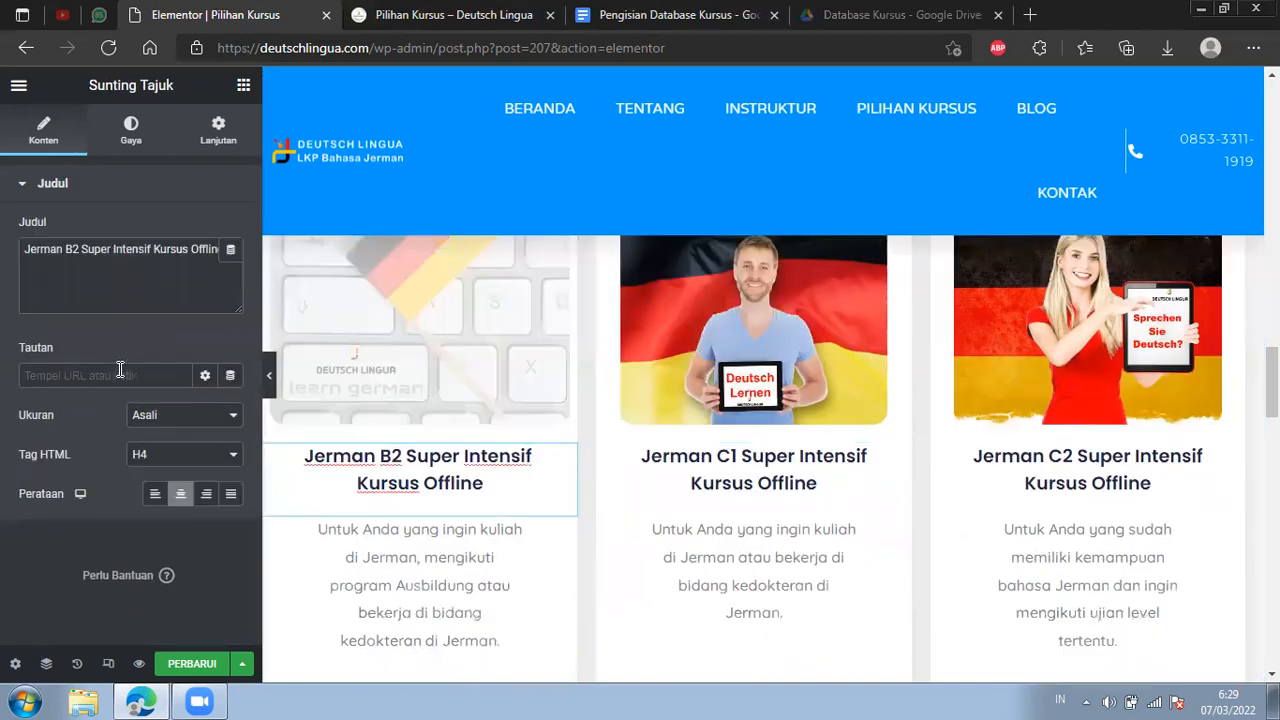
left_click(120, 372)
key("ctrl+v")
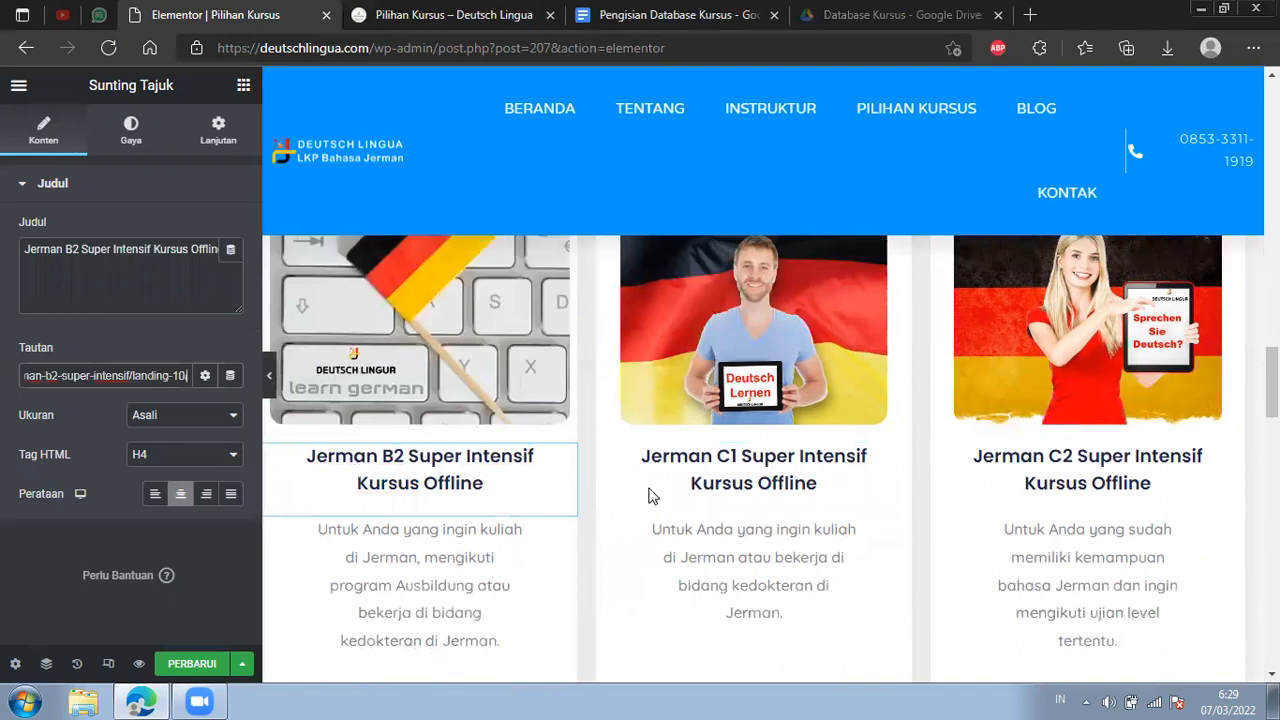
Inspect the image links of the Jerman A1 Super Intensif card and the last card in the Reguler section.
scroll(1214, 466, "up", 5)
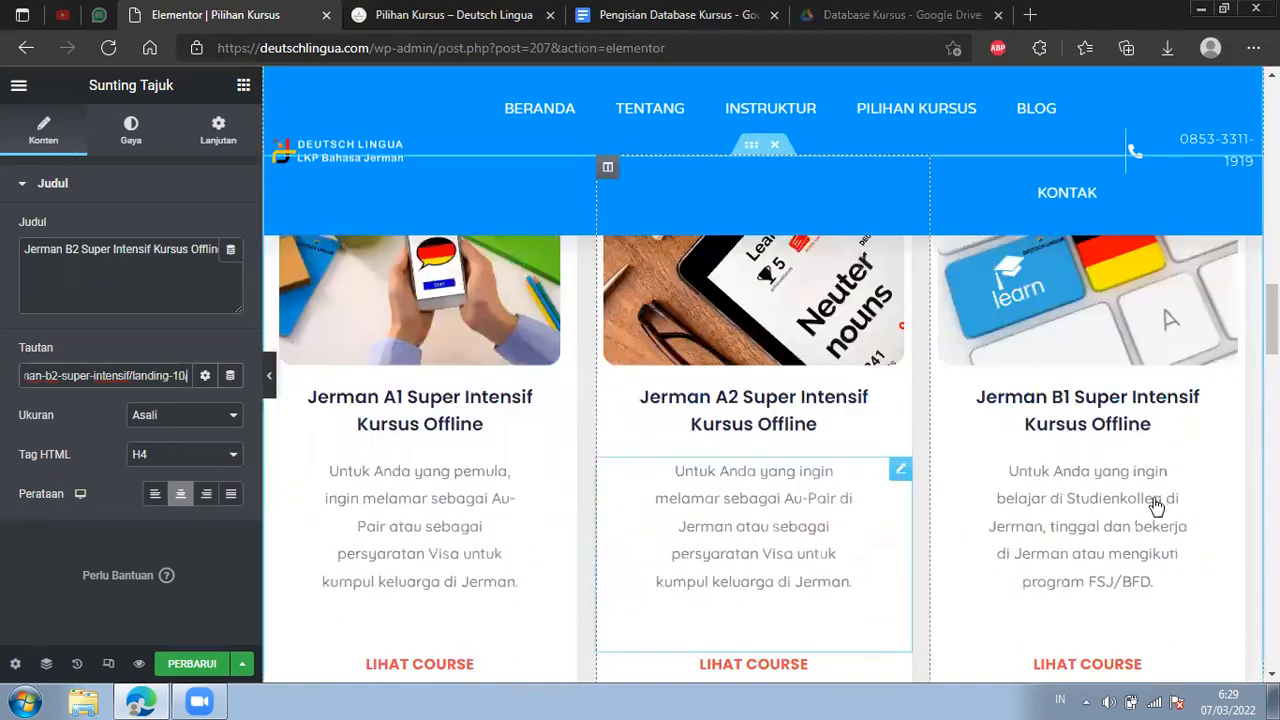
scroll(1165, 560, "down", 1)
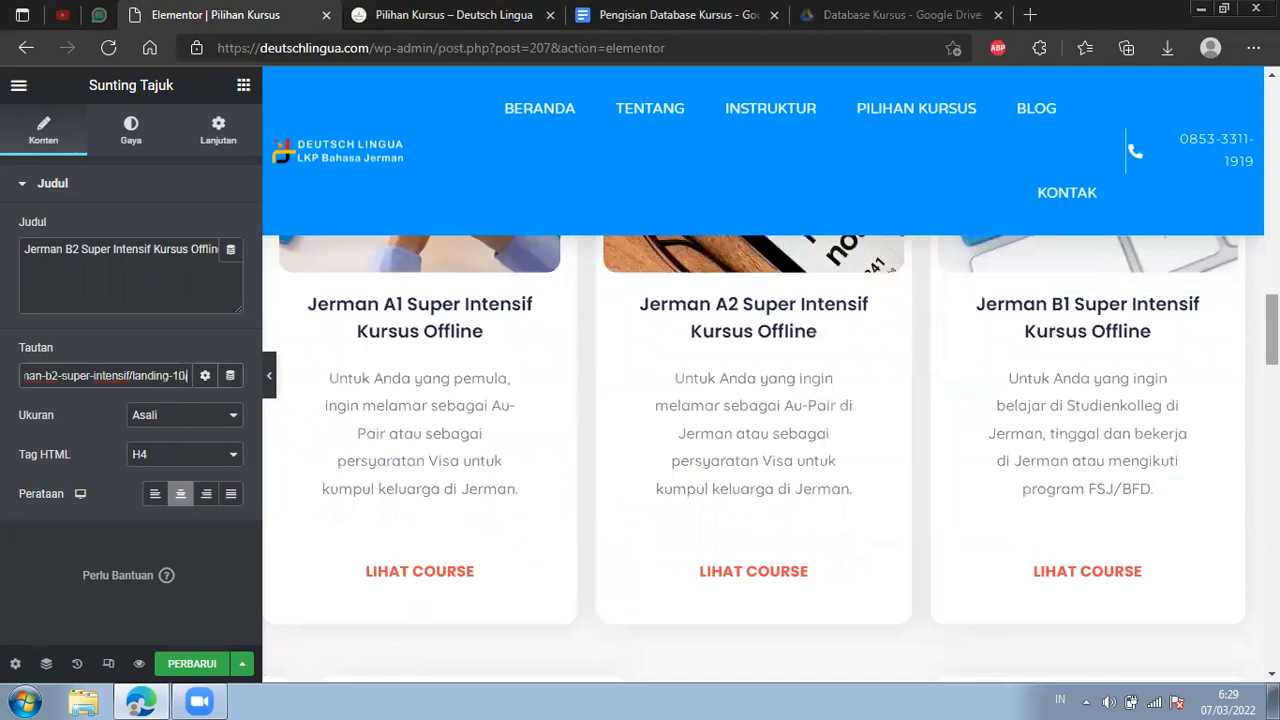
scroll(760, 450, "down", 4)
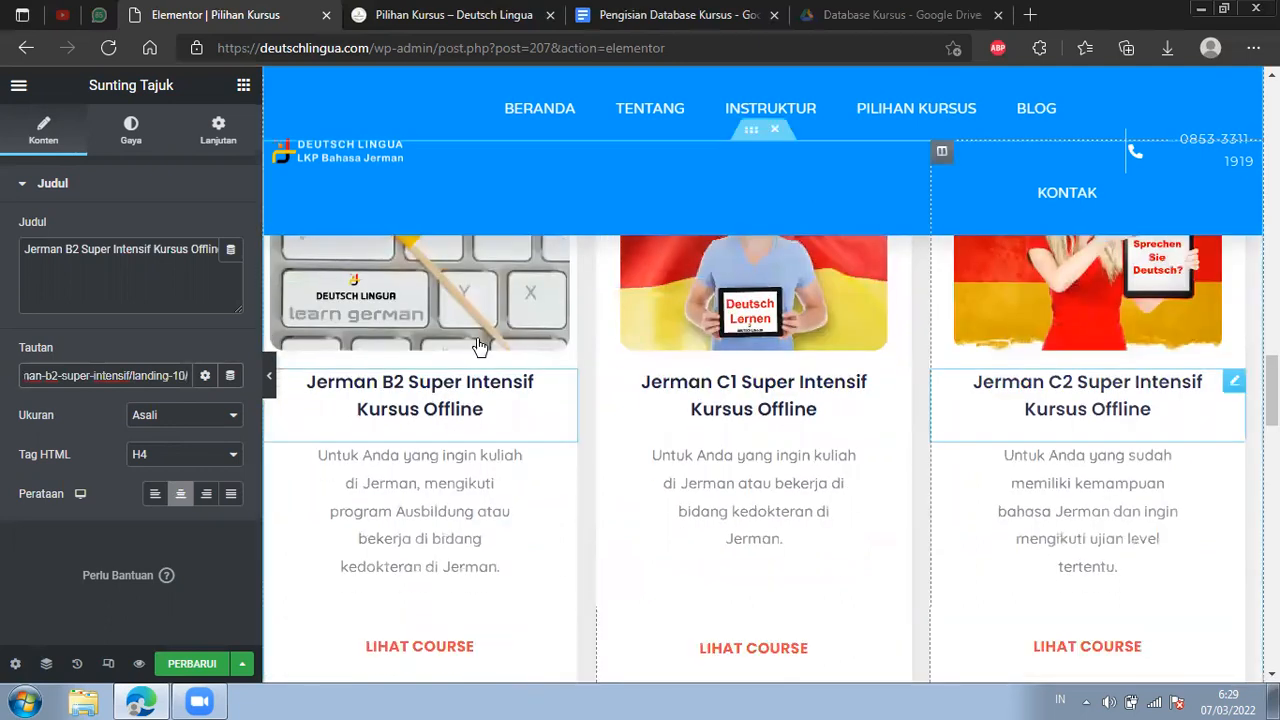
scroll(990, 382, "up", 1)
scroll(963, 378, "up", 5)
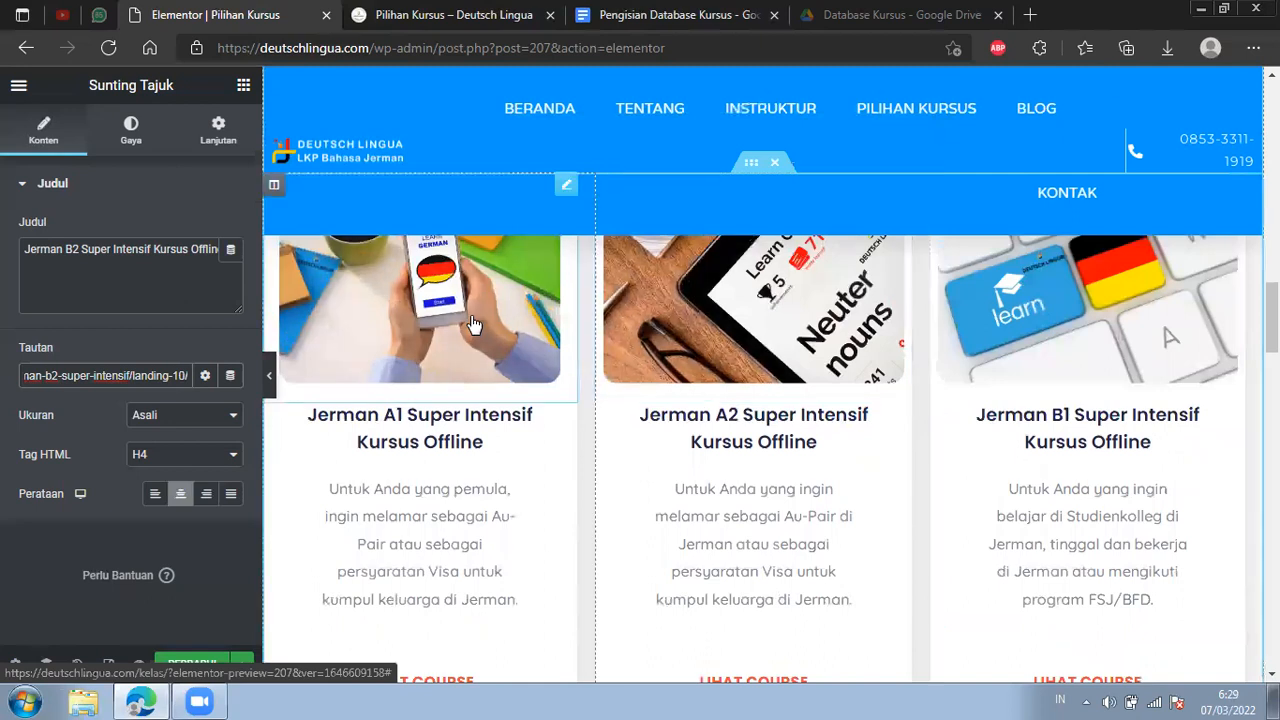
left_click(474, 326)
scroll(1229, 347, "down", 5)
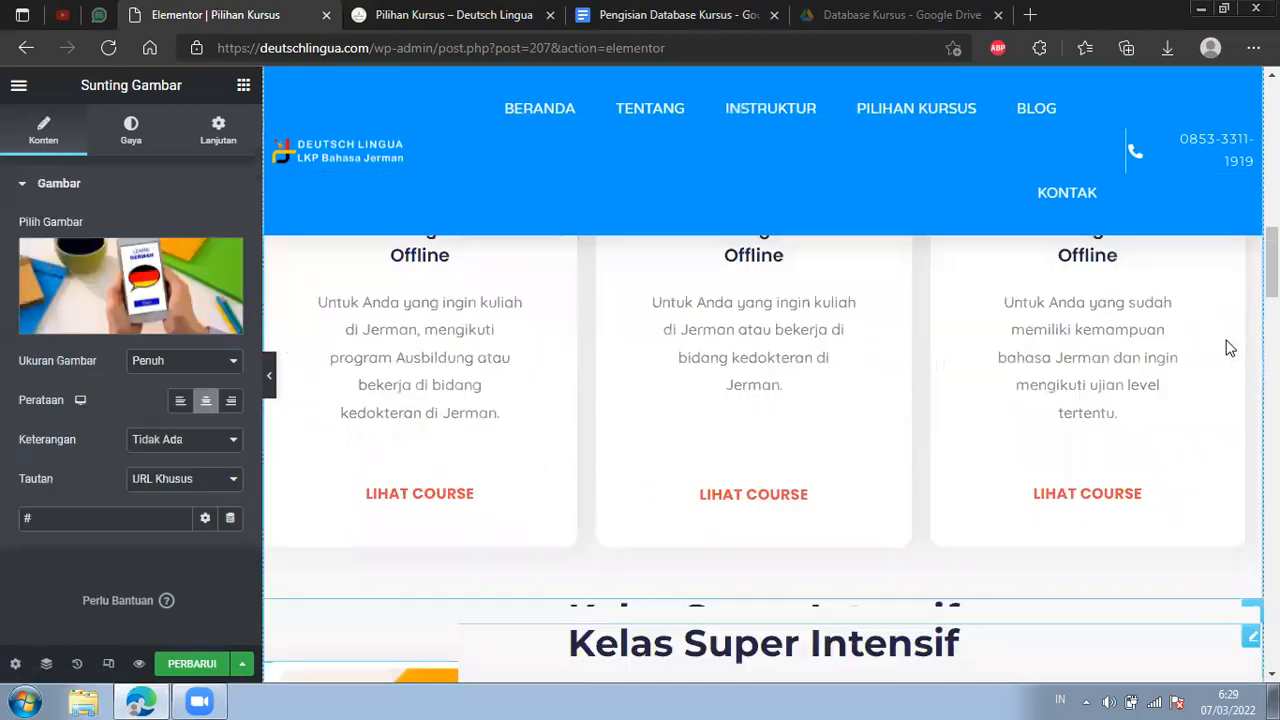
scroll(1220, 315, "up", 3)
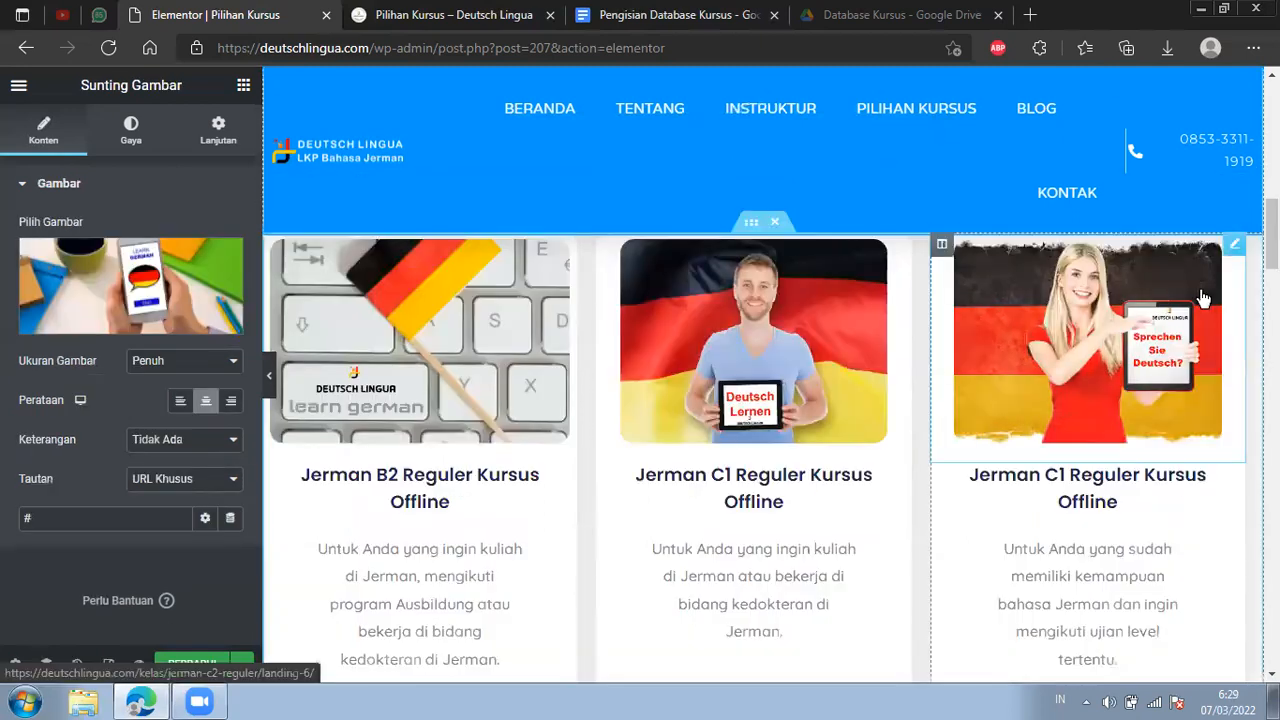
triple_click(187, 520)
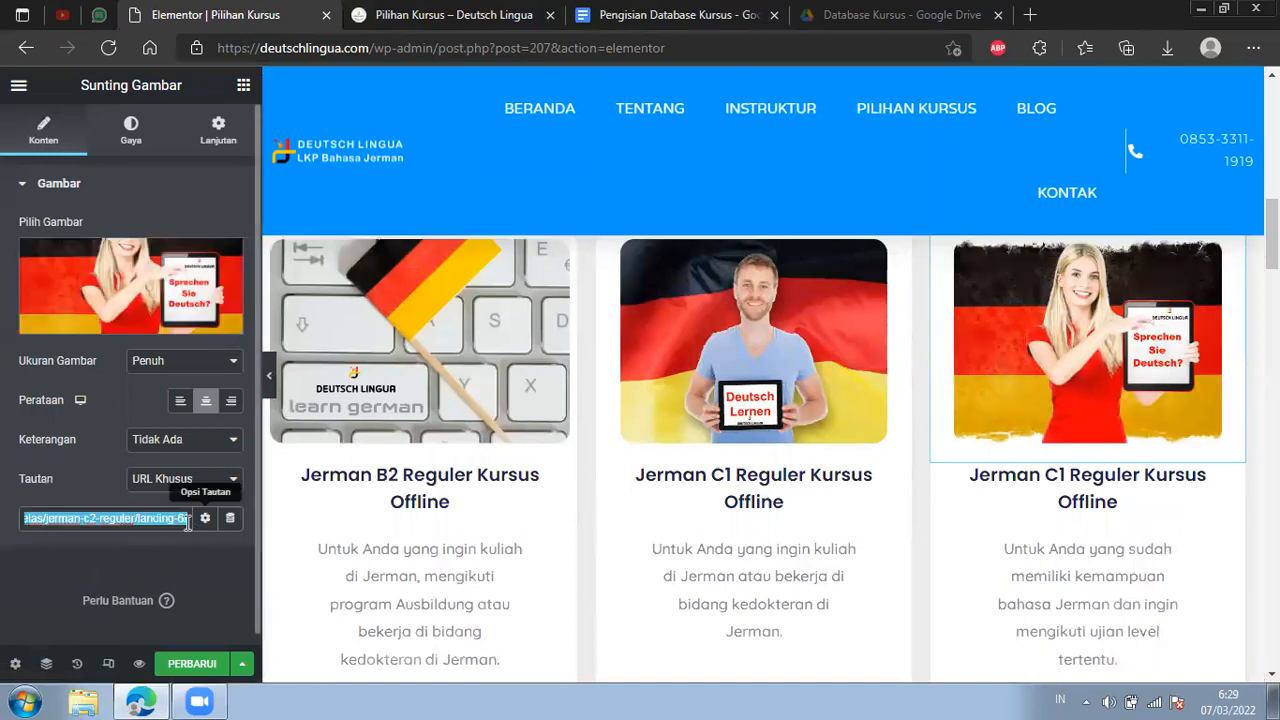
scroll(557, 525, "down", 5)
scroll(528, 508, "down", 2)
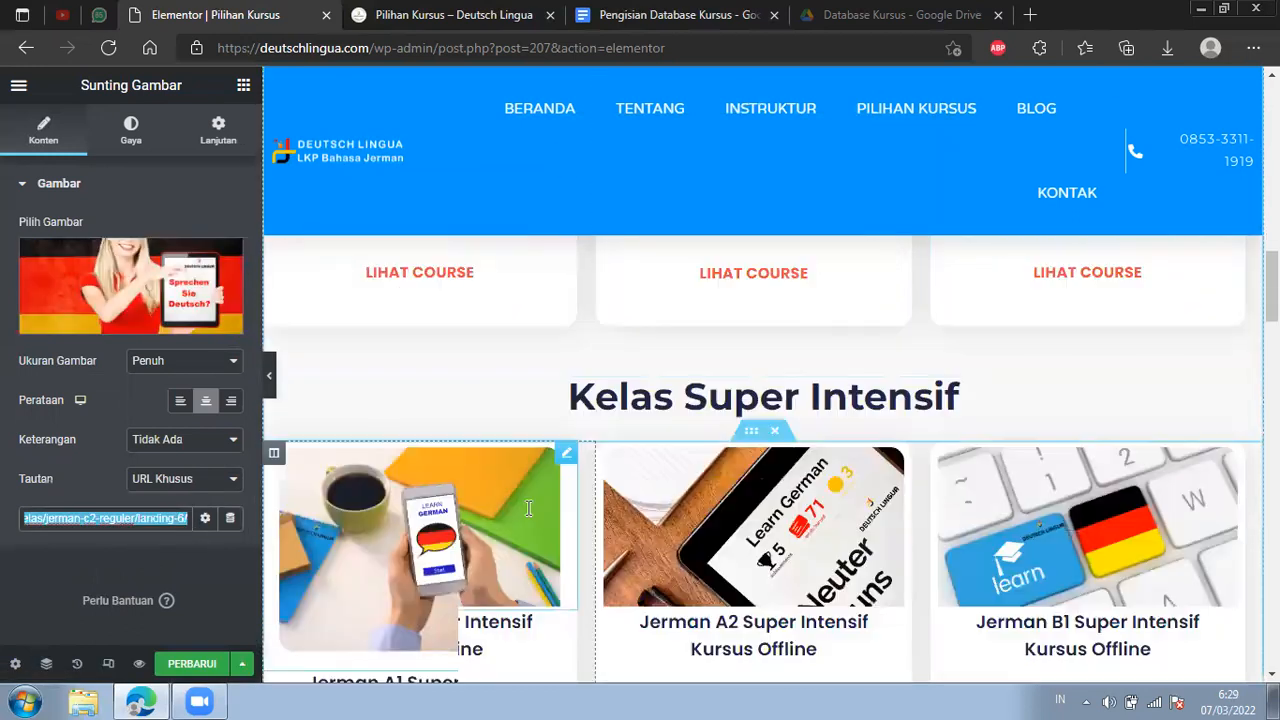
Copy the landing page address from the Lihat Course button on the Jerman A1 Super Intensif card.
scroll(555, 505, "down", 2)
scroll(550, 540, "down", 2)
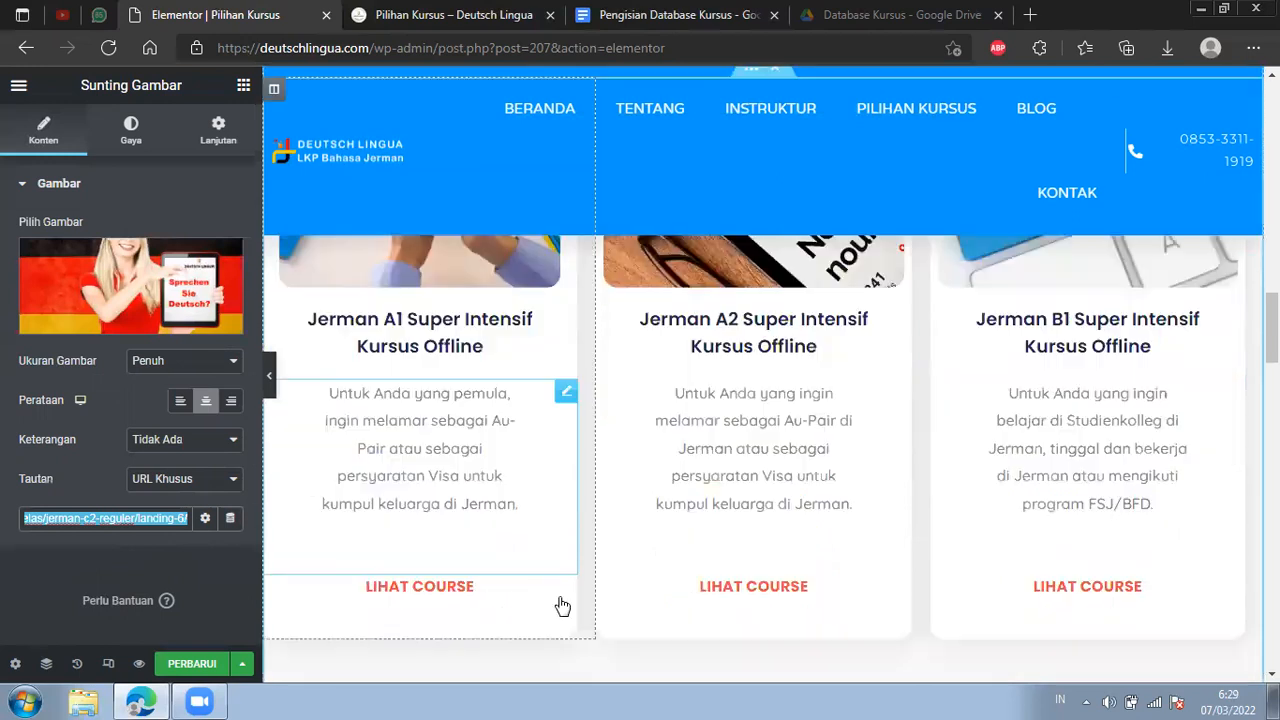
left_click(555, 592)
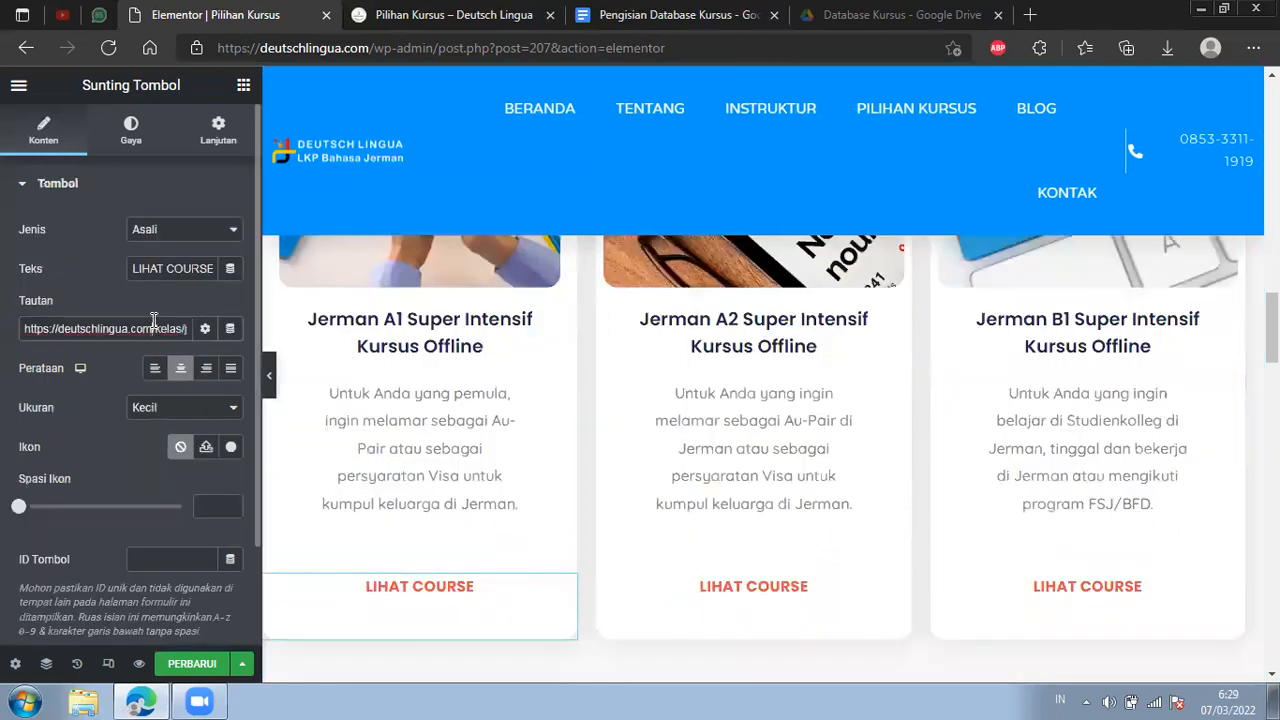
key("ctrl+a")
Set the links of the Jerman A1 Super Intensif card's heading and image to the copied address ending in a1-super-intensif/landing-7.
left_click(537, 342)
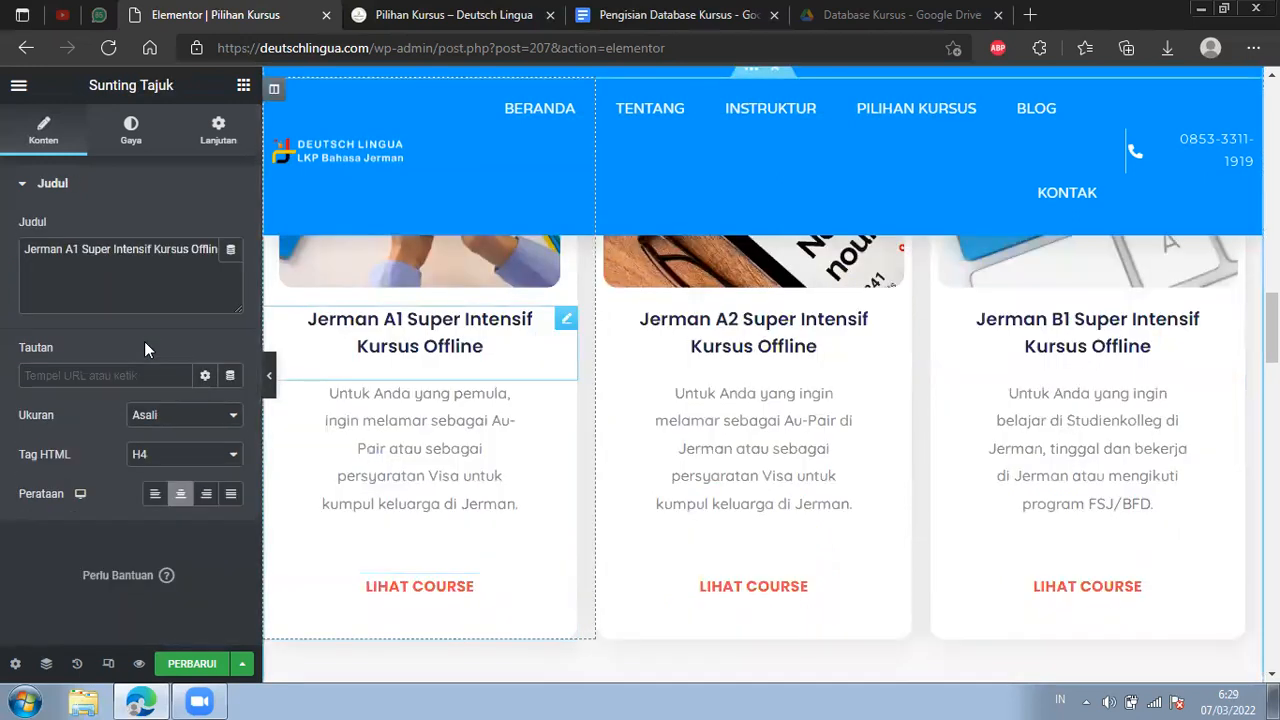
left_click(84, 376)
key("ctrl+v")
scroll(525, 345, "up", 2)
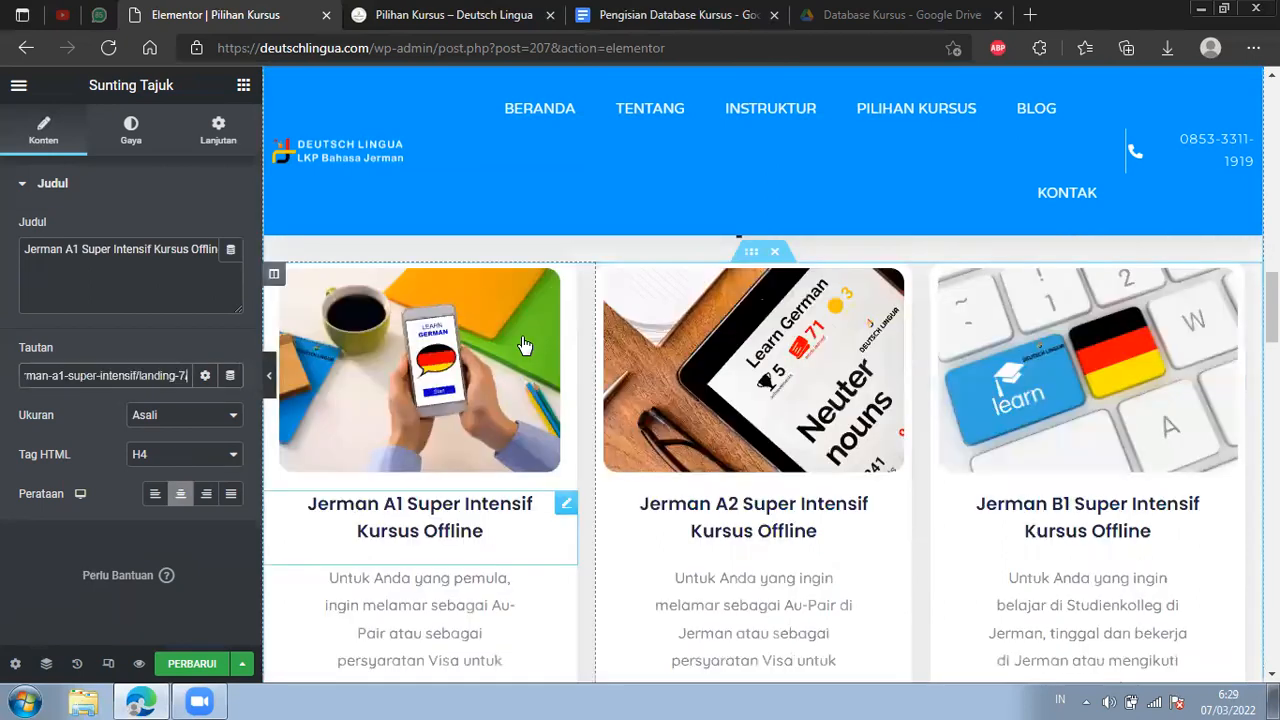
left_click(525, 345)
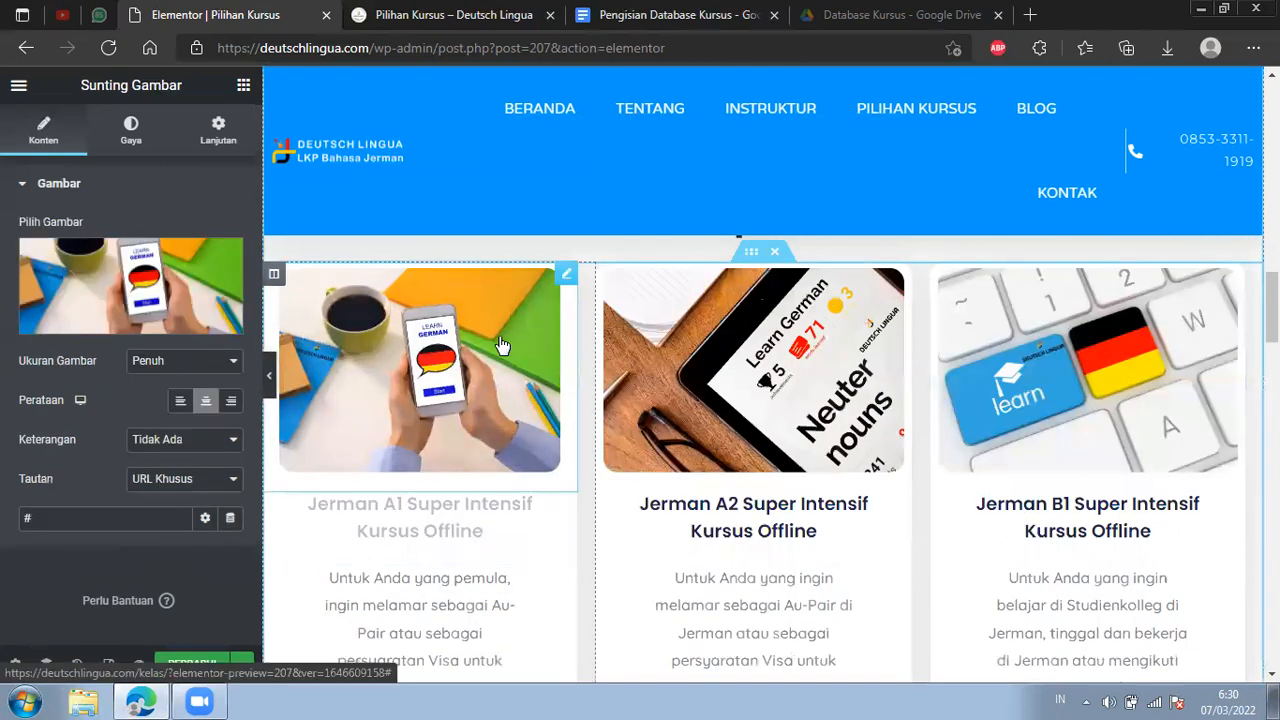
left_click(133, 515)
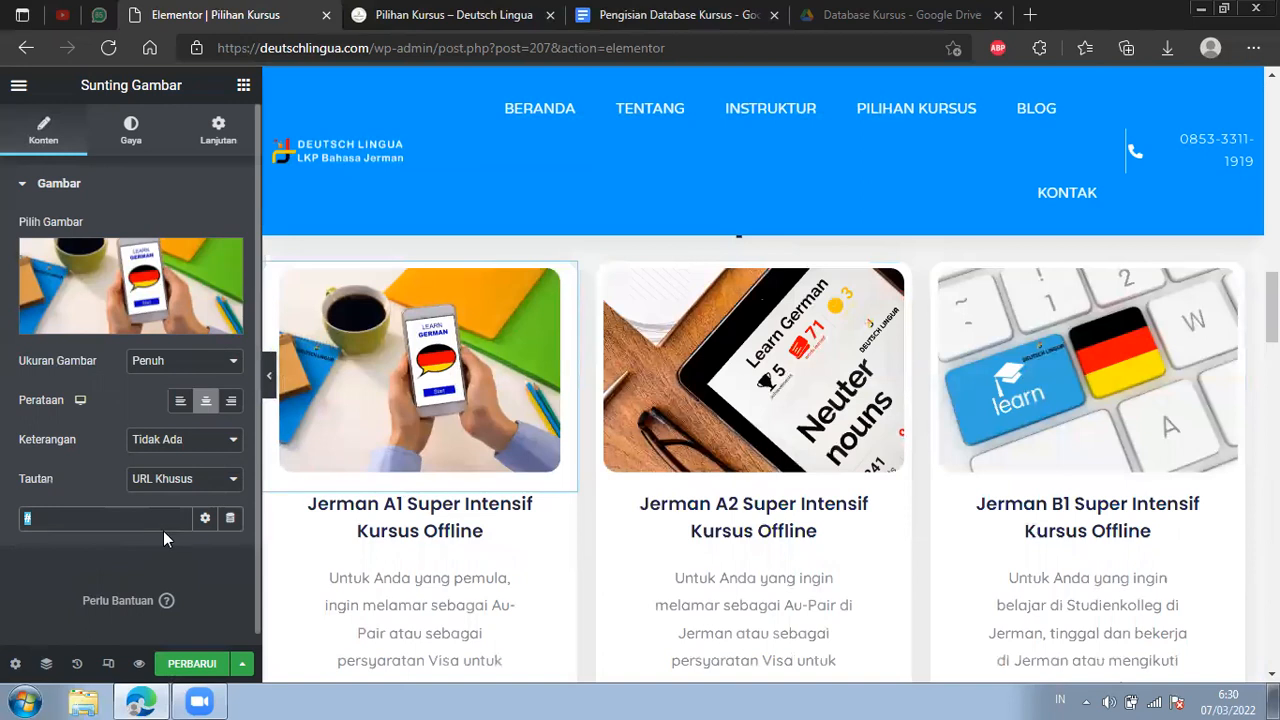
key("ctrl+v")
Copy the Jerman A2 Super Intensif button's address ending in a2-super-intensif/landing-8 and set it as the link of the card's heading and image.
scroll(838, 588, "down", 2)
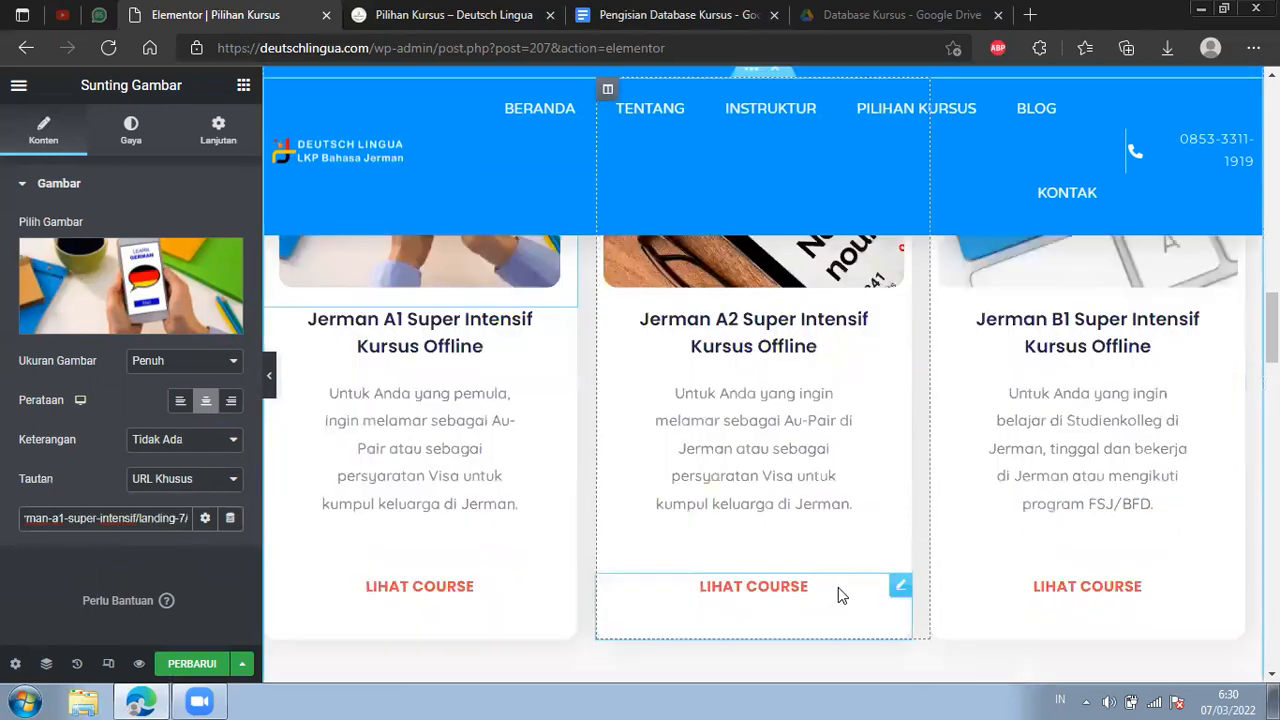
triple_click(108, 327)
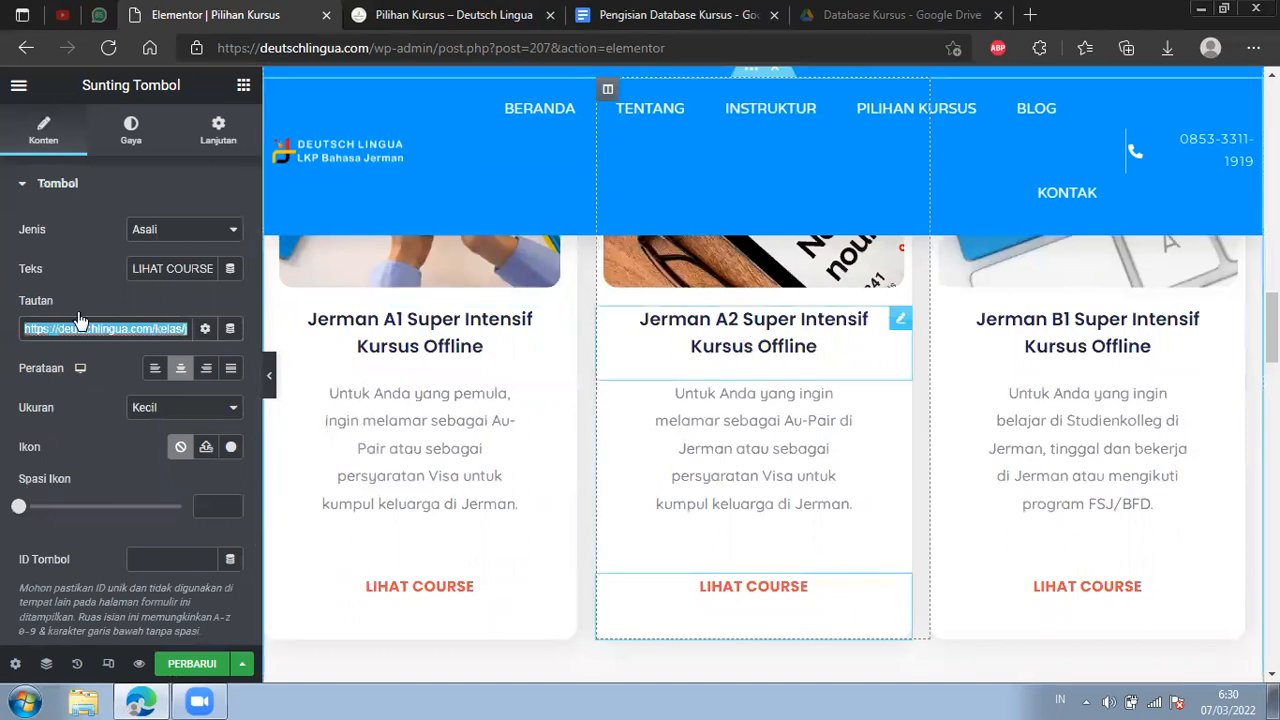
left_click(753, 332)
key("ctrl+v")
scroll(894, 423, "up", 1)
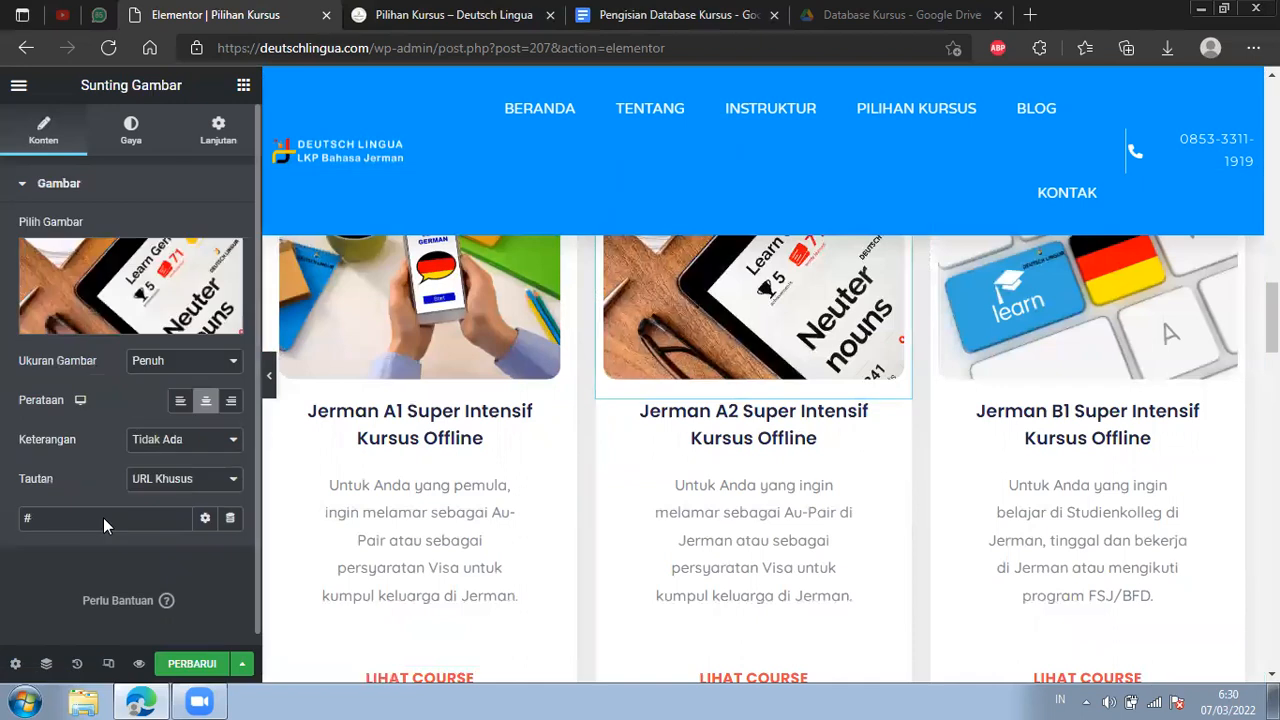
left_click(105, 521)
key("ctrl+a")
key("ctrl+v")
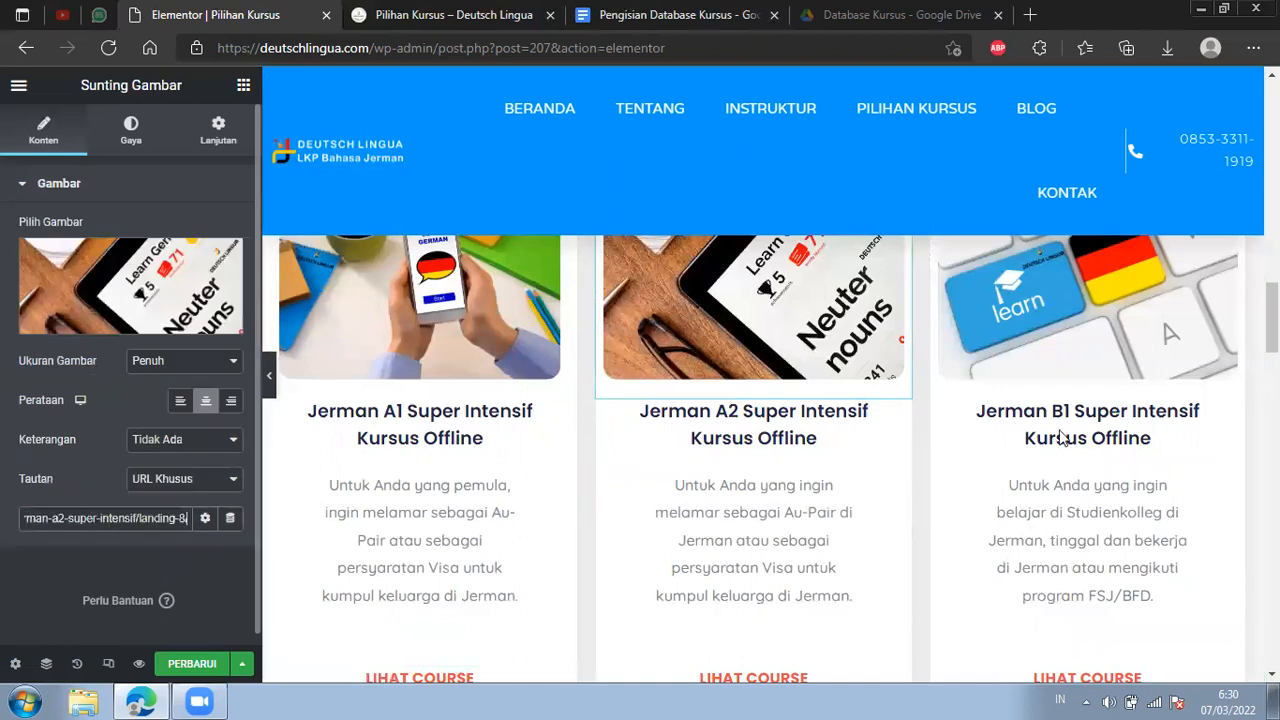
Copy the landing page address from the Lihat Course button on the Jerman B1 Super Intensif card.
scroll(1072, 459, "down", 4)
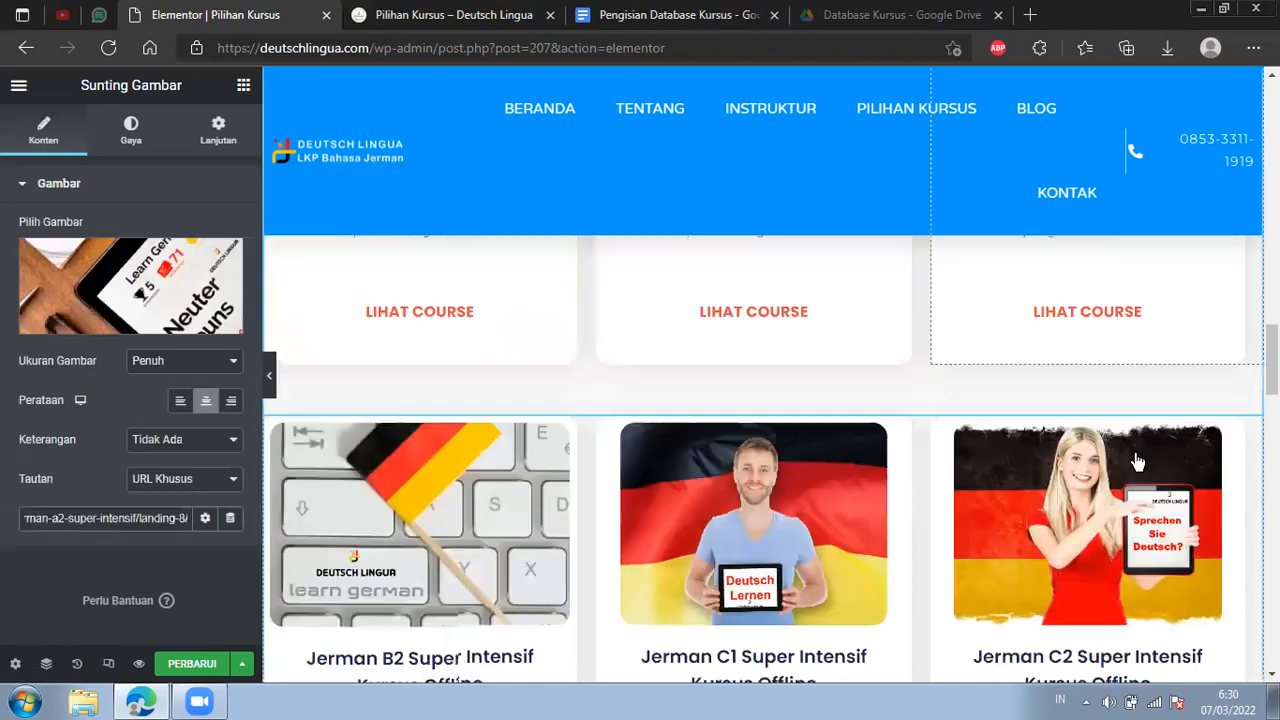
left_click(1175, 313)
scroll(1175, 313, "up", 3)
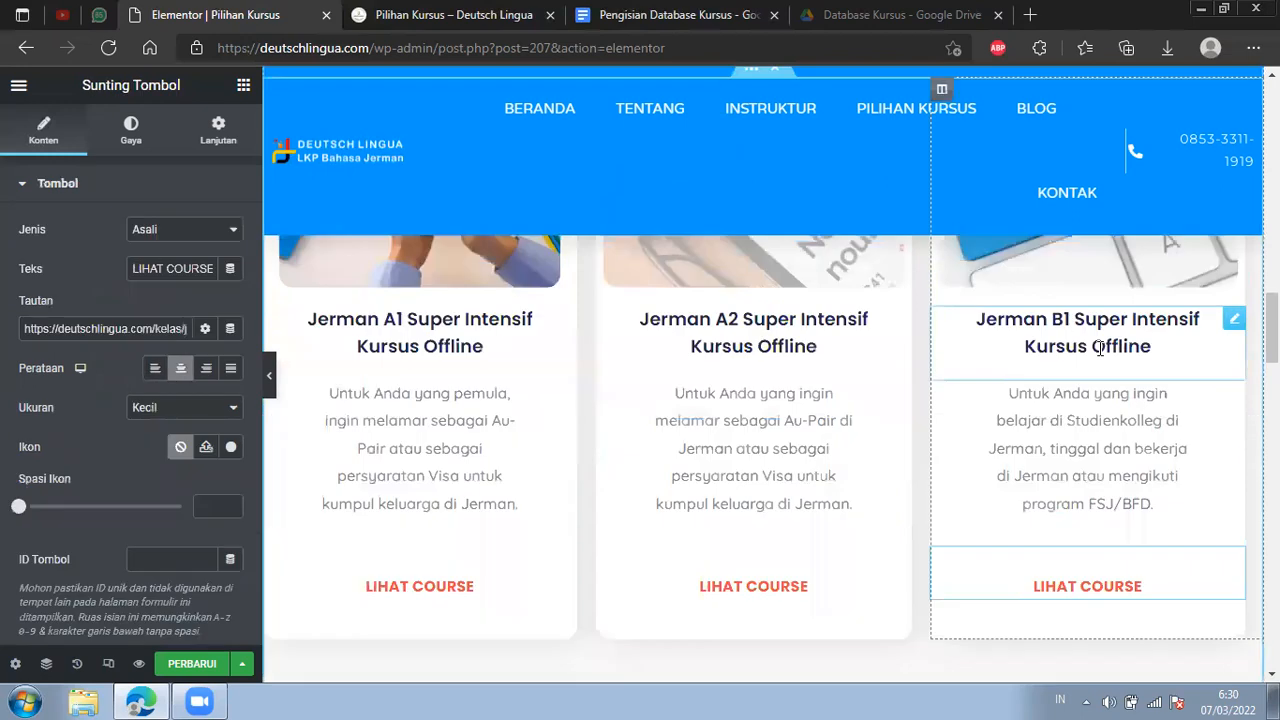
left_click(137, 328)
key("ctrl+a")
Set the links of the Jerman B1 Super Intensif card's heading and image to the copied address ending in b1-super-intensif/landing-9.
scroll(1087, 375, "up", 2)
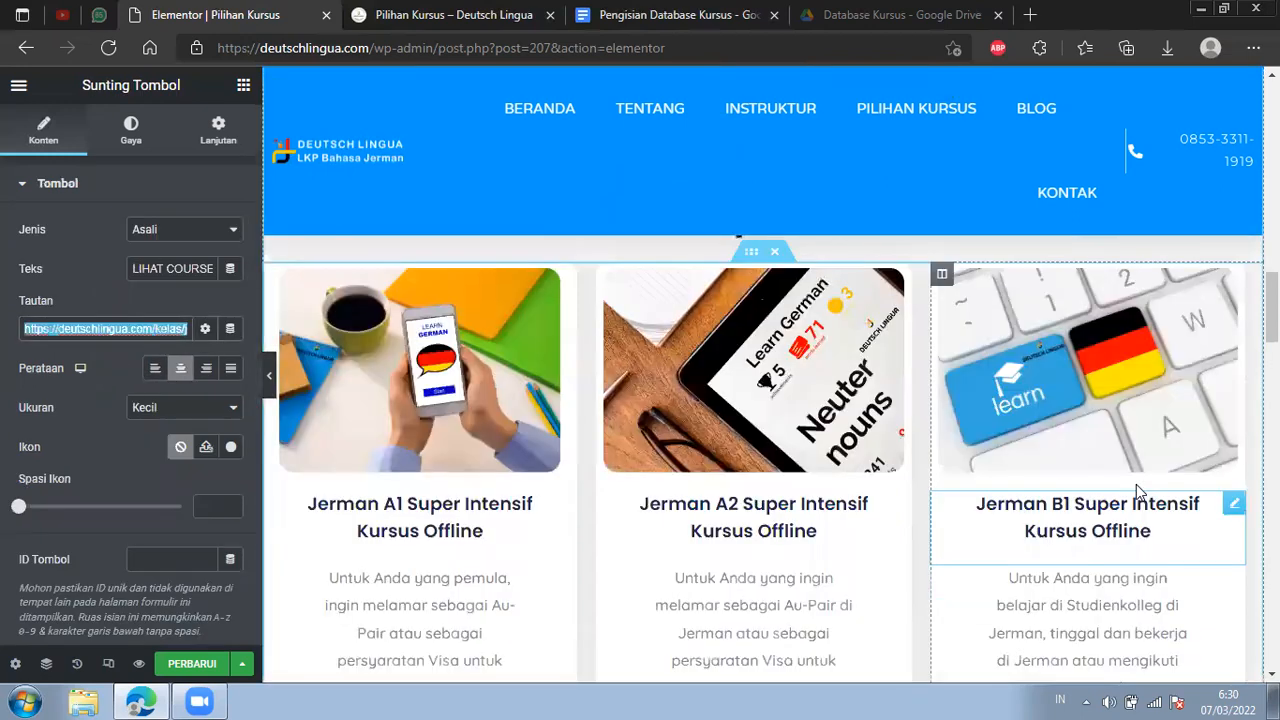
left_click(1065, 502)
left_click(109, 377)
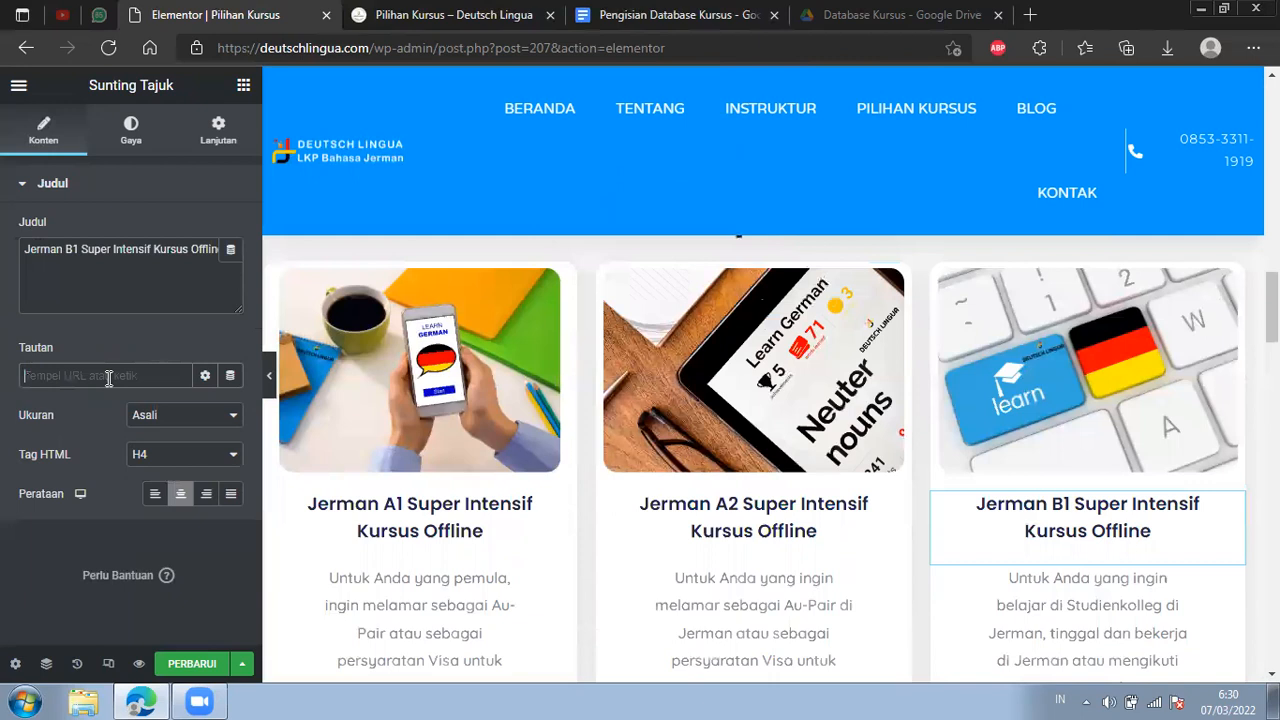
type("https://deutschlingua.com/kelas/jerman-b1-super-intensif/landing-9/")
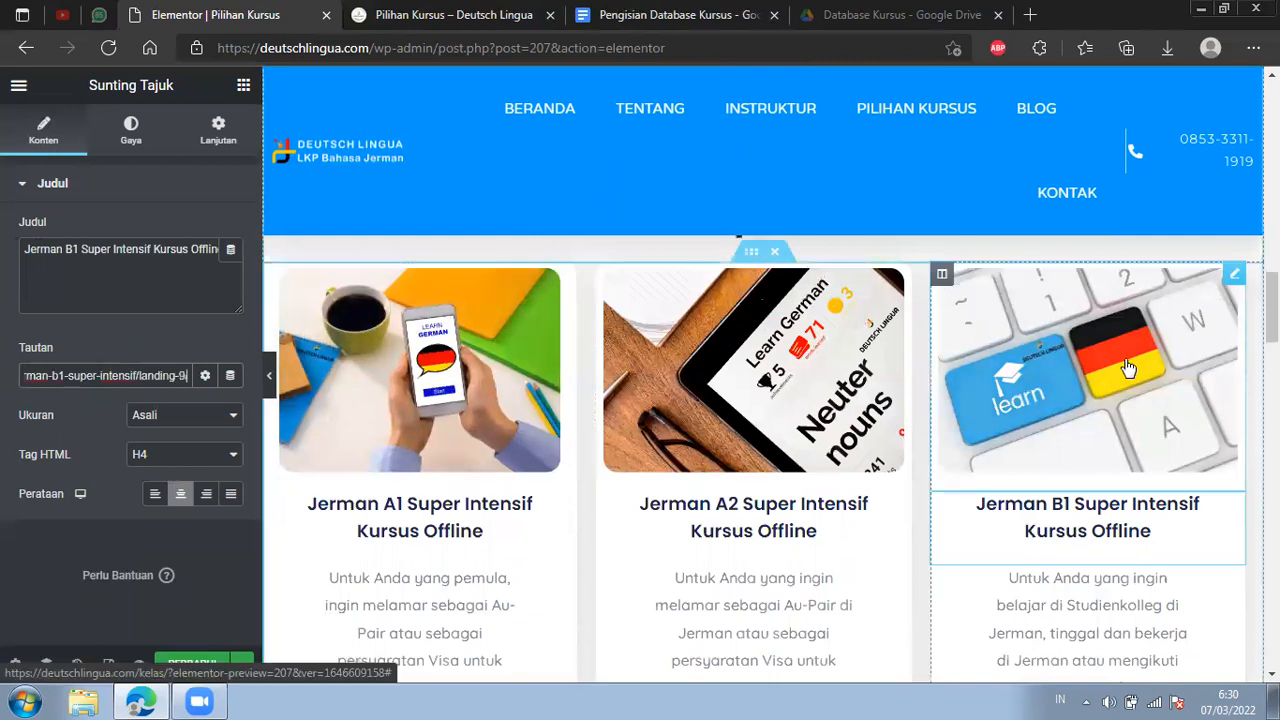
double_click(57, 517)
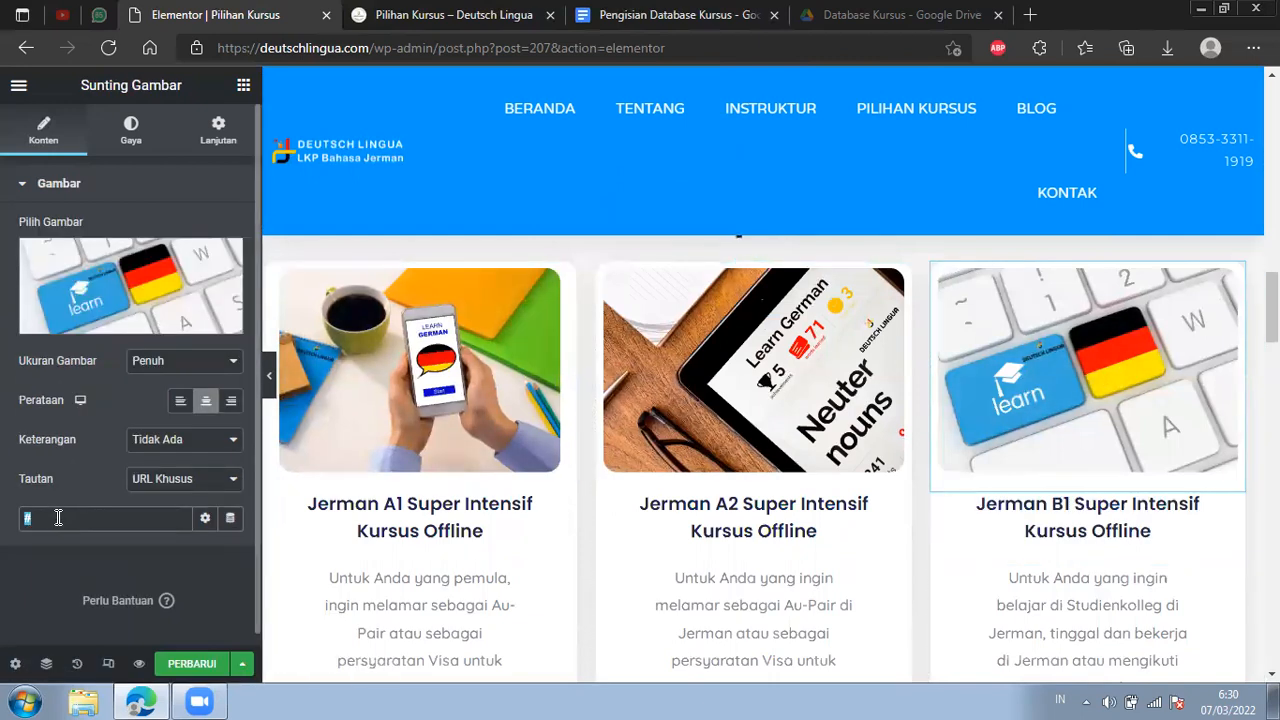
key("ctrl+v")
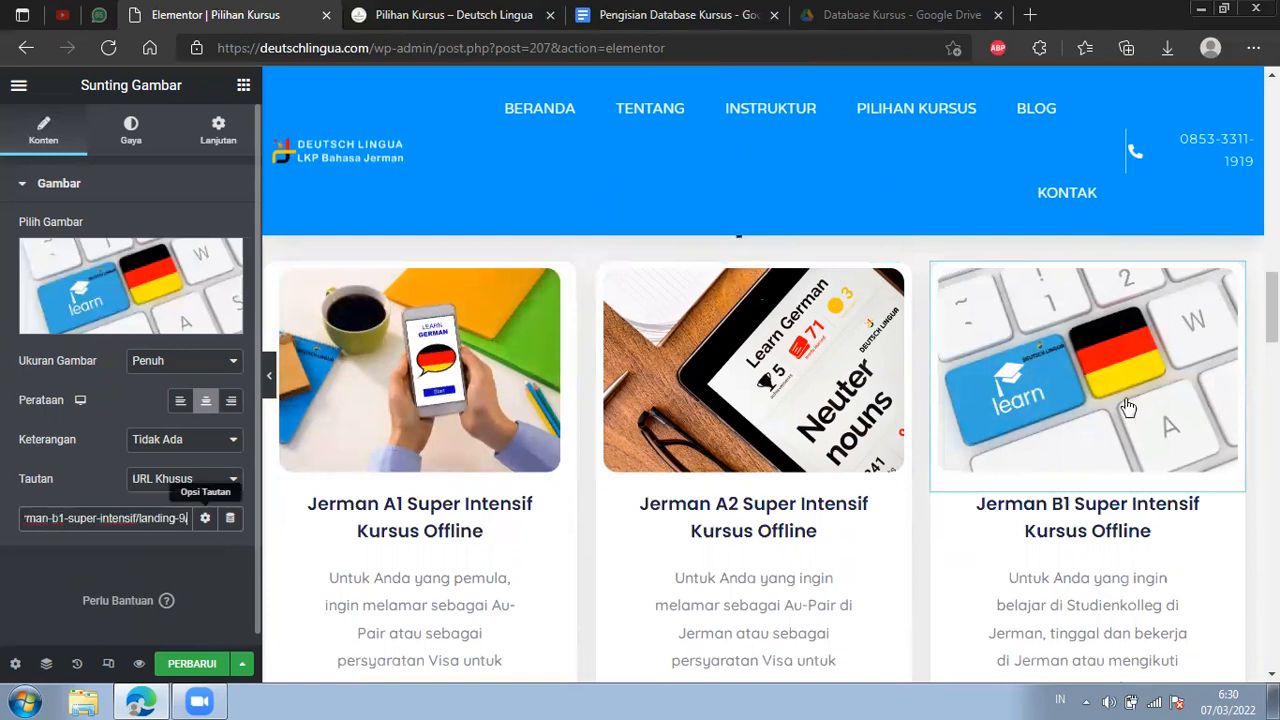
Copy the kelas-tidak-tersedia address from the Jerman Tingkat 1 Anak card's Lihat Course button and set it as the heading's link.
scroll(763, 450, "down", 5)
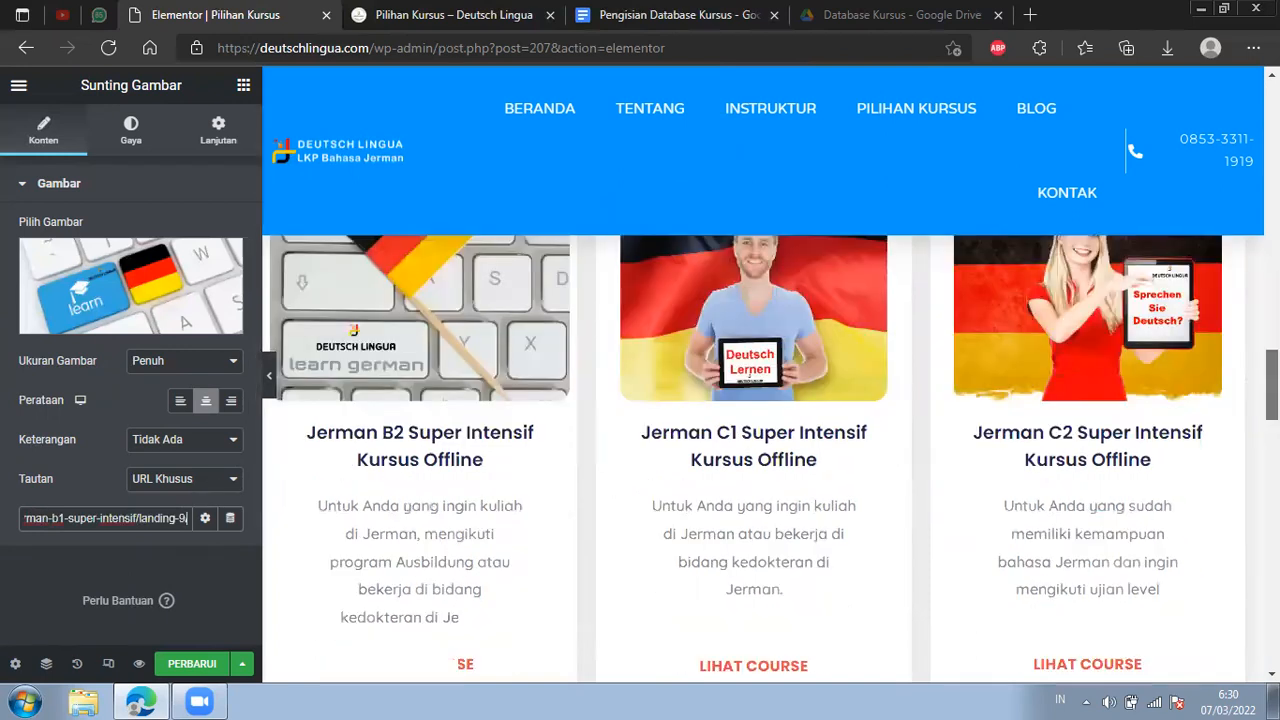
scroll(1246, 457, "down", 3)
scroll(1214, 509, "down", 5)
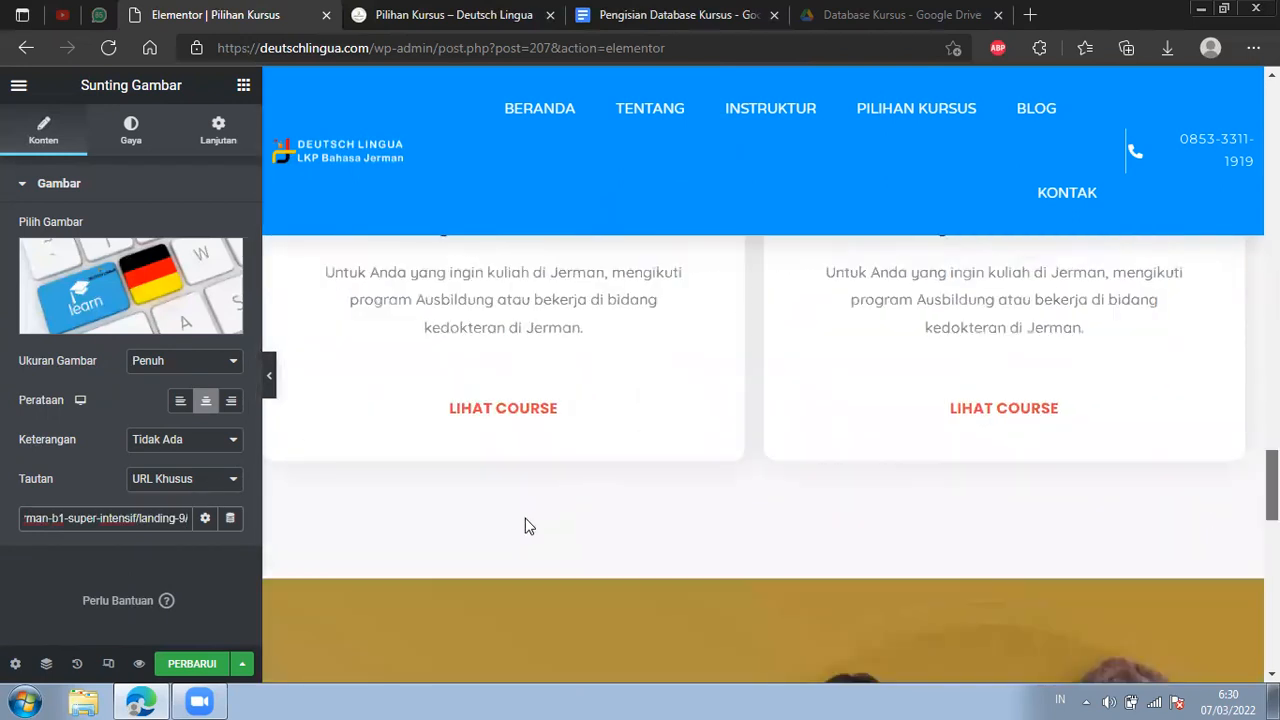
scroll(600, 491, "up", 1)
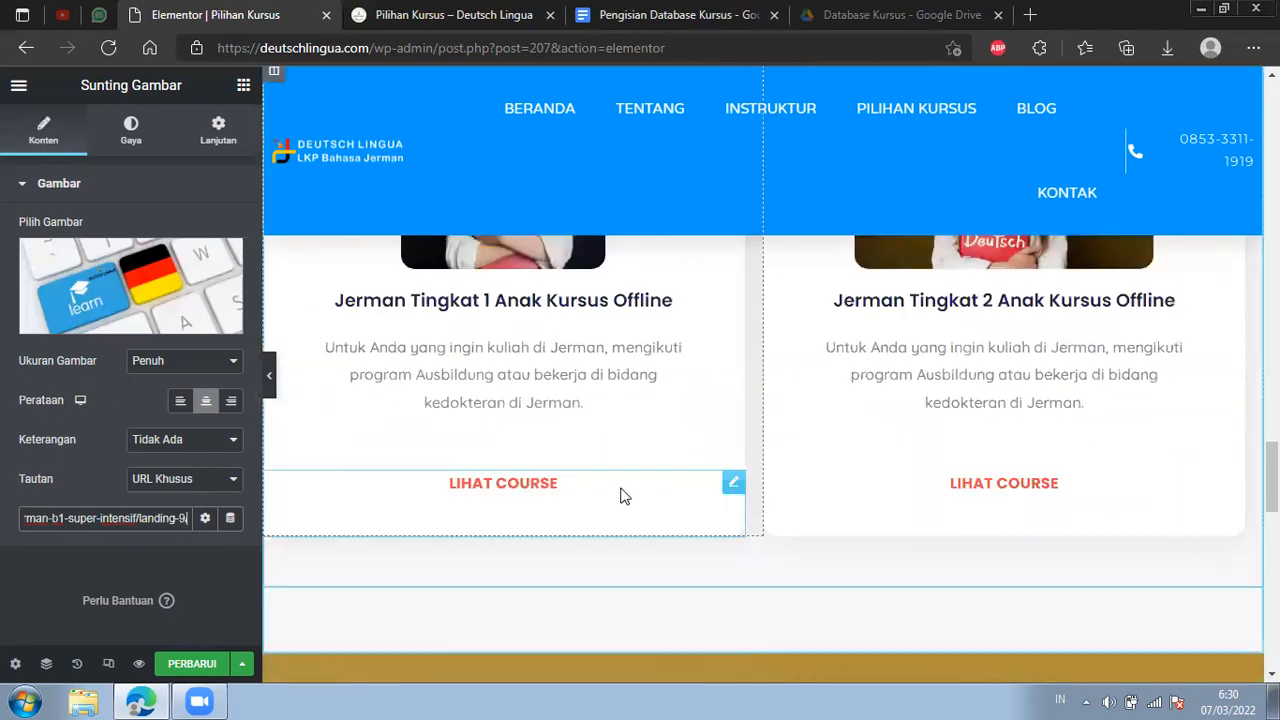
left_click_drag(137, 334, 185, 333)
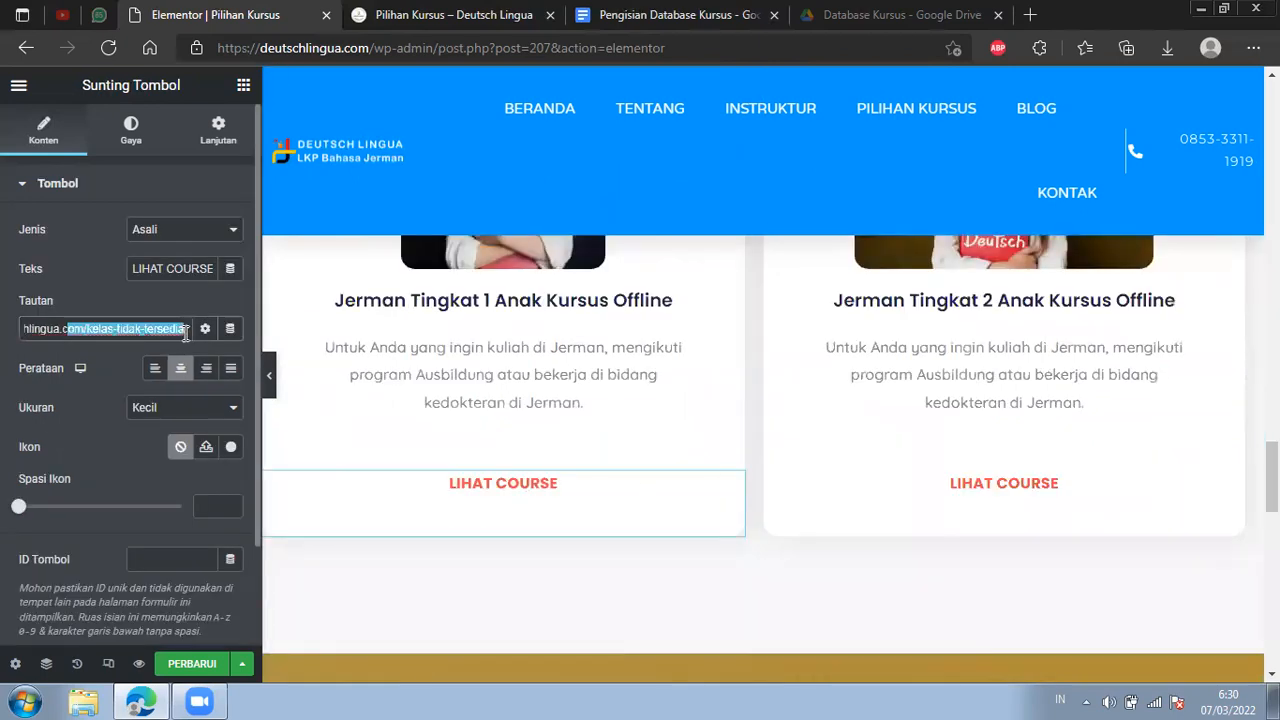
key("ctrl+a")
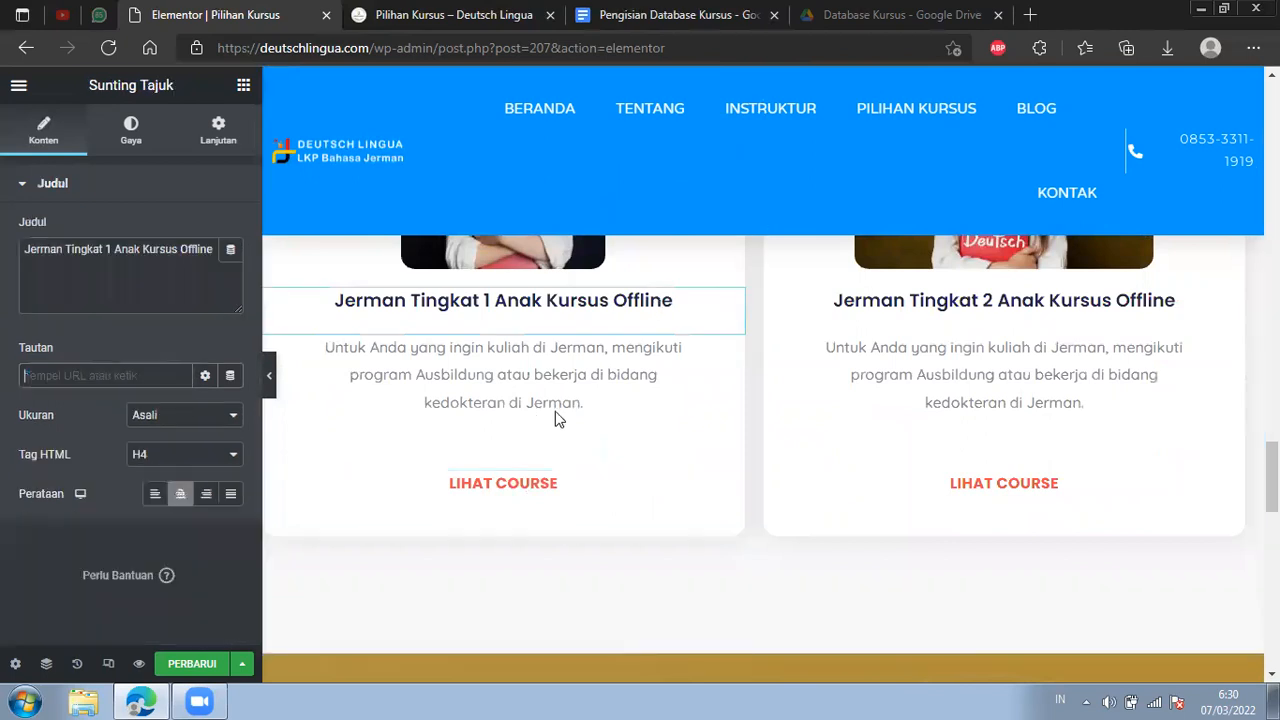
type("https://deutschlingua.com/kelas-tidak-tersedia")
Inspect the image links of the Jerman Tingkat 1 Anak and Jerman Tingkat 2 Anak cards.
scroll(555, 411, "up", 2)
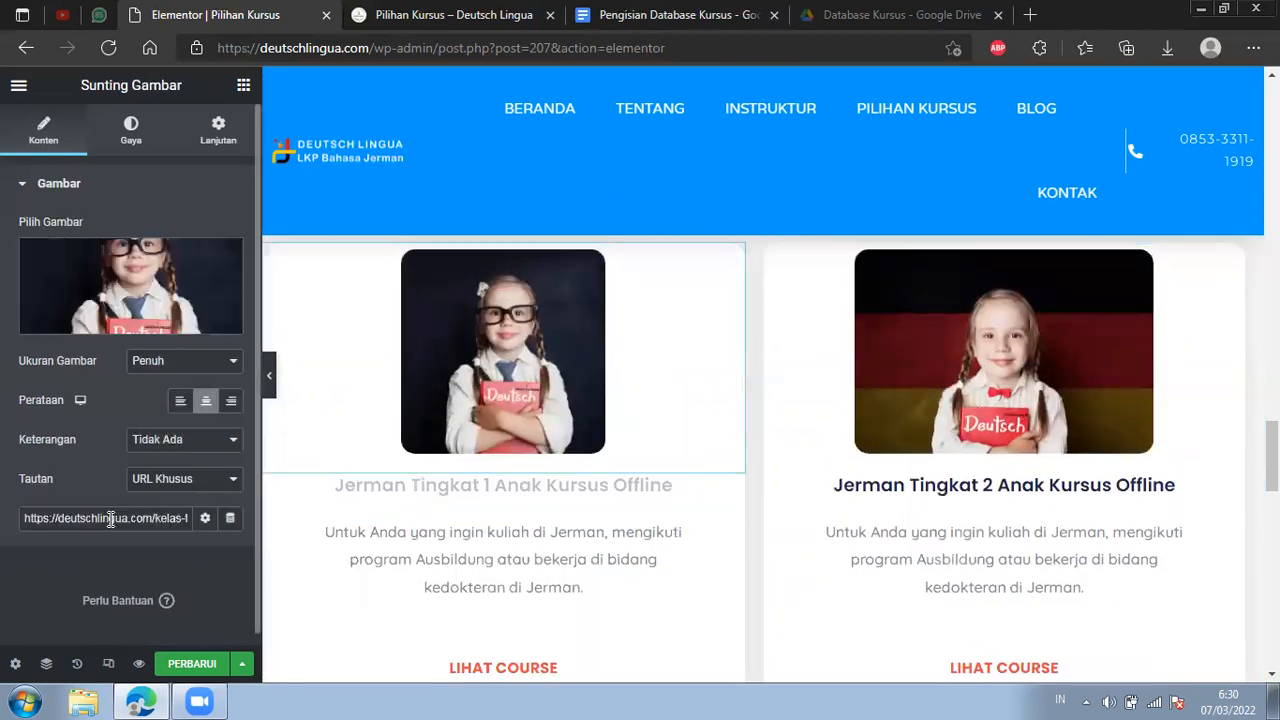
left_click_drag(113, 518, 188, 518)
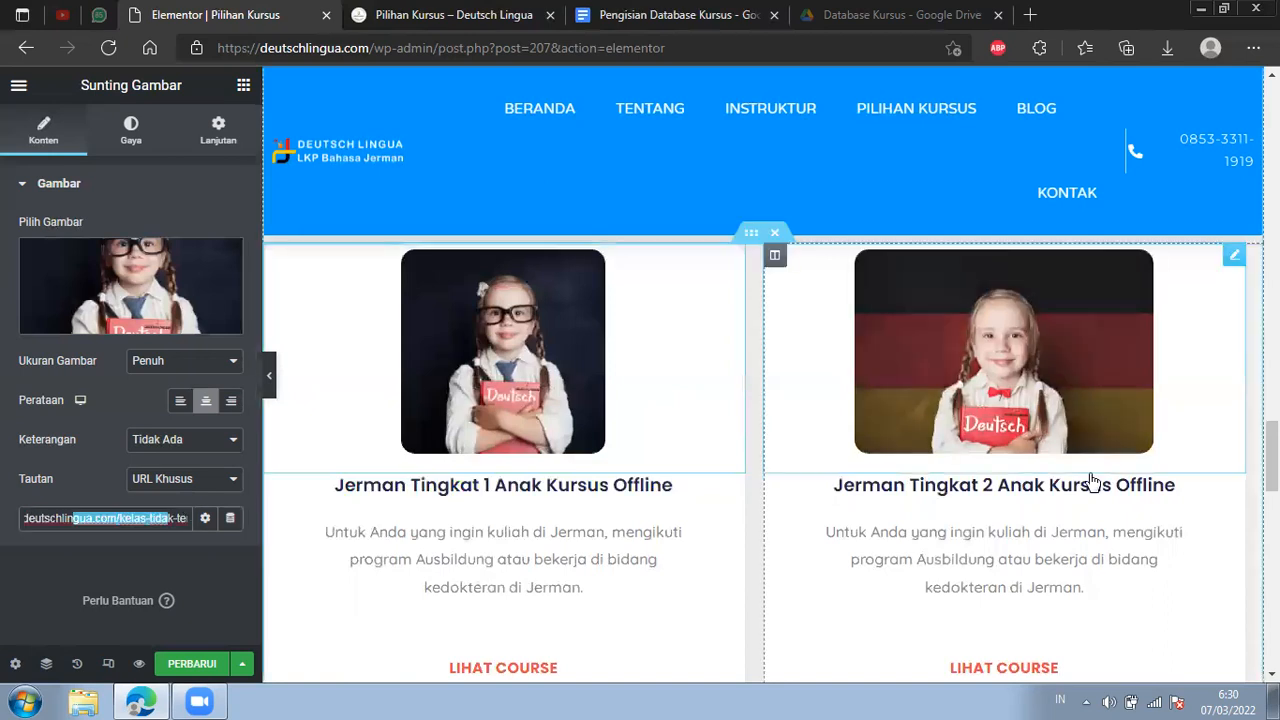
left_click(1087, 436)
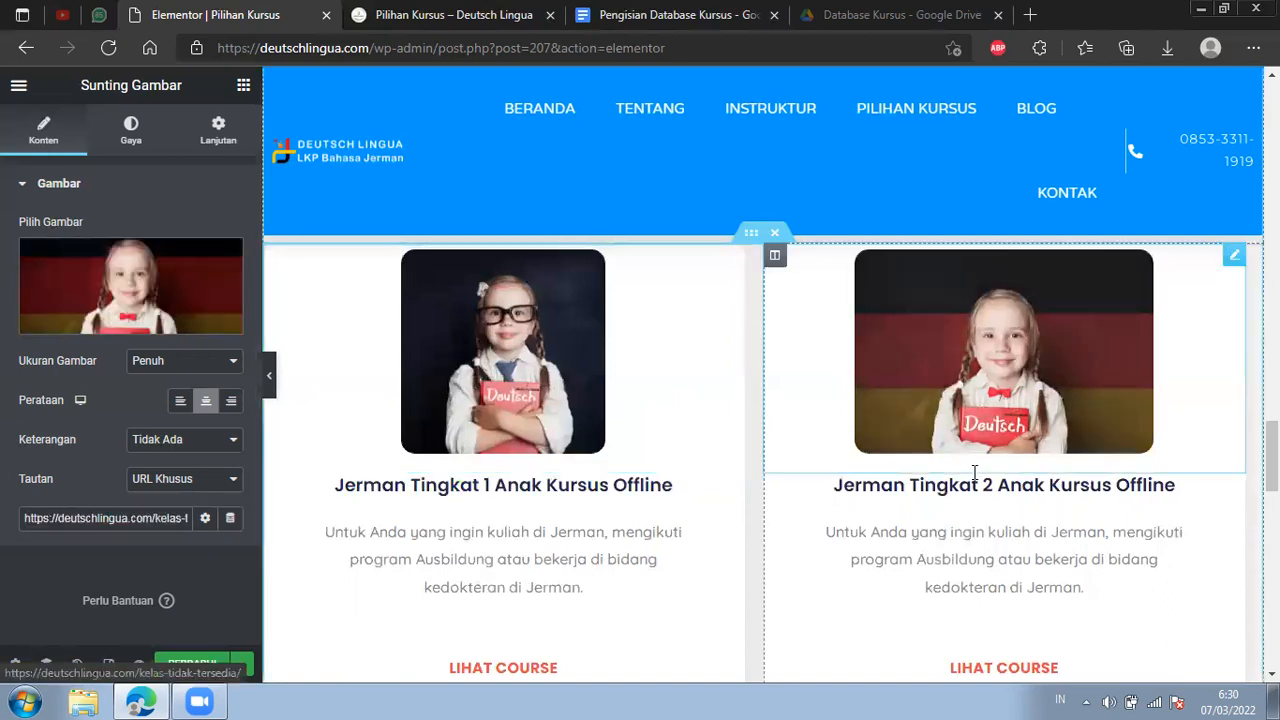
Set the link of the Jerman Tingkat 2 Anak card's heading to the copied kelas-tidak-tersedia address.
left_click(1025, 508)
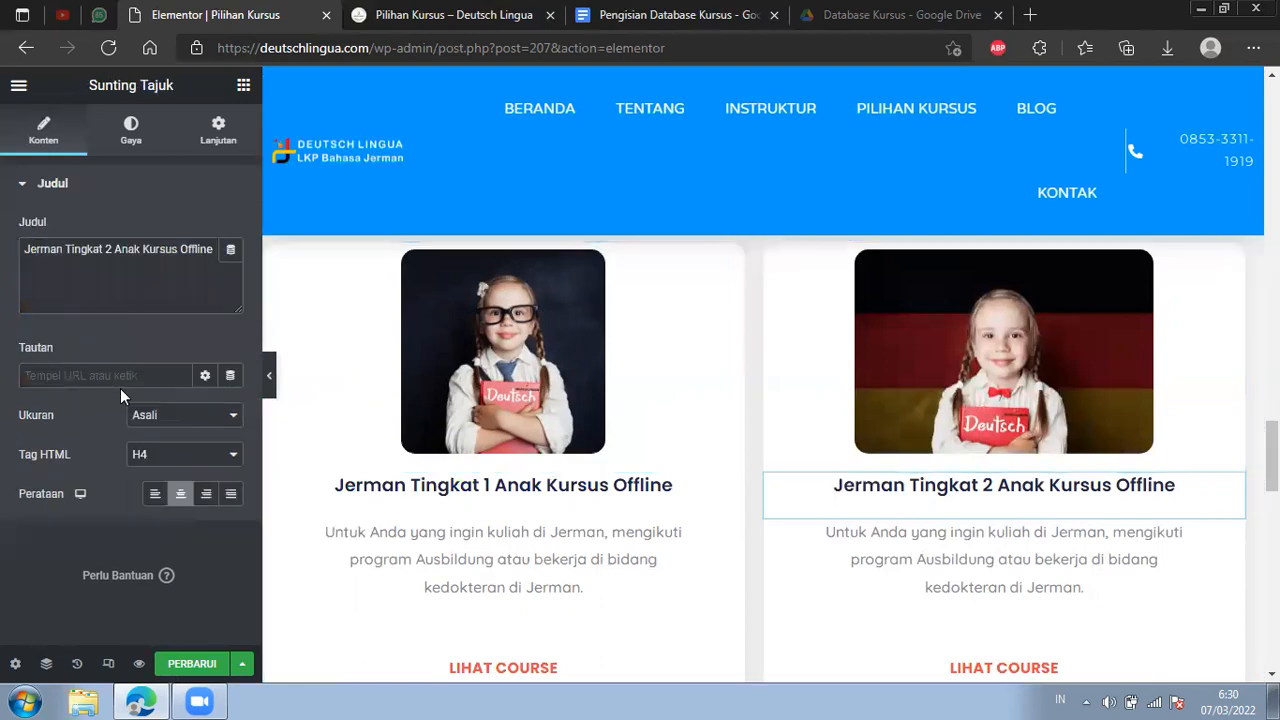
left_click(125, 376)
key("ctrl+v")
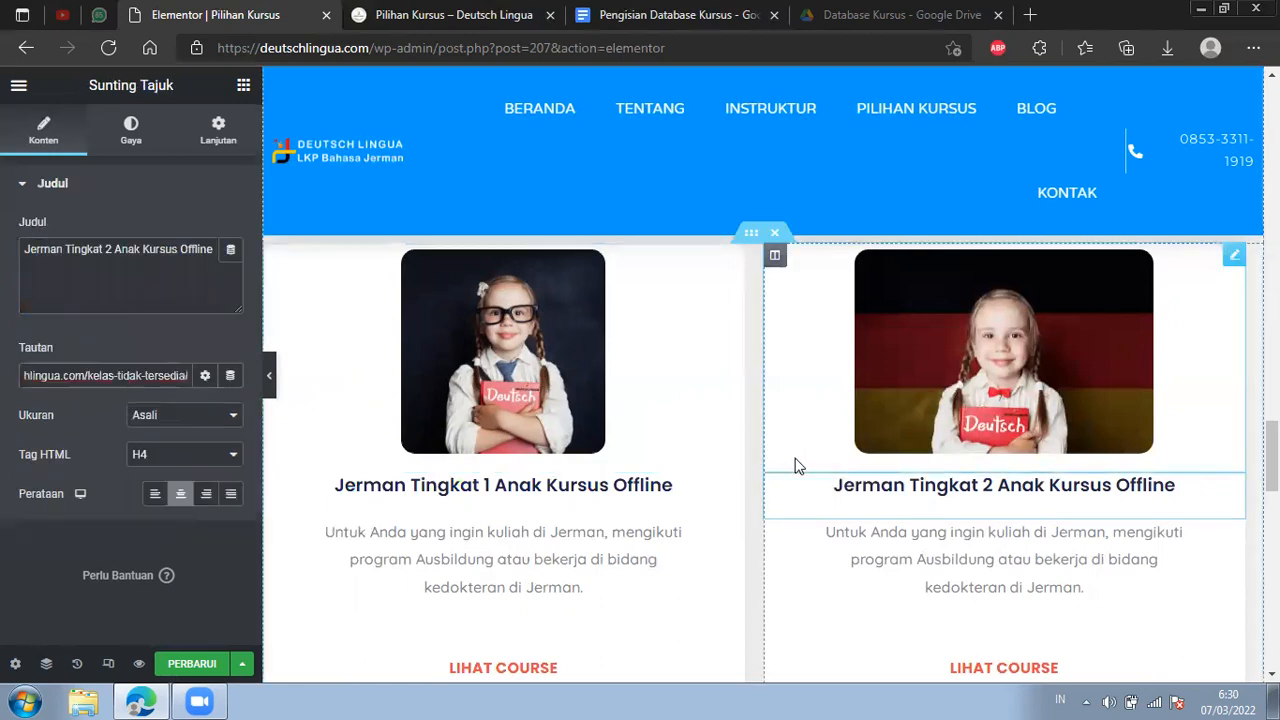
Review the Kelas Tingkat Anak section, checking the links of the Jerman Tingkat 1 Anak card's image, heading and Lihat Course button.
scroll(791, 454, "up", 2)
scroll(629, 375, "down", 1)
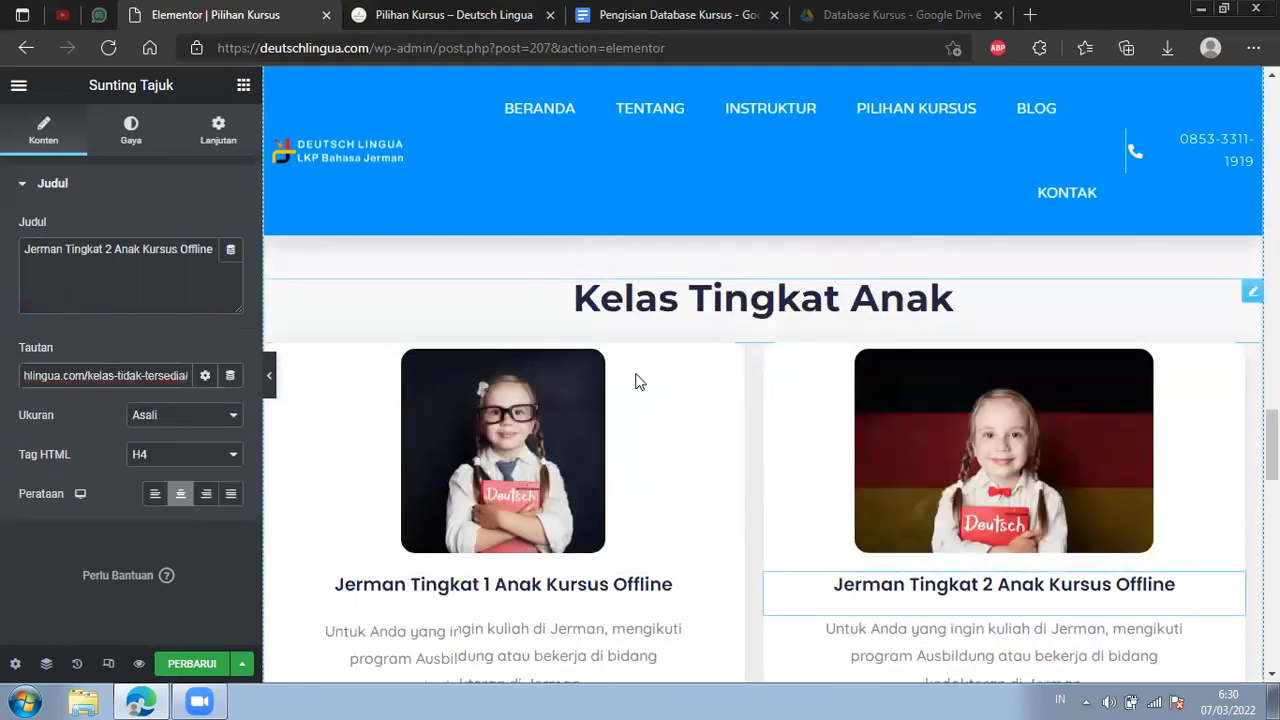
scroll(651, 389, "down", 1)
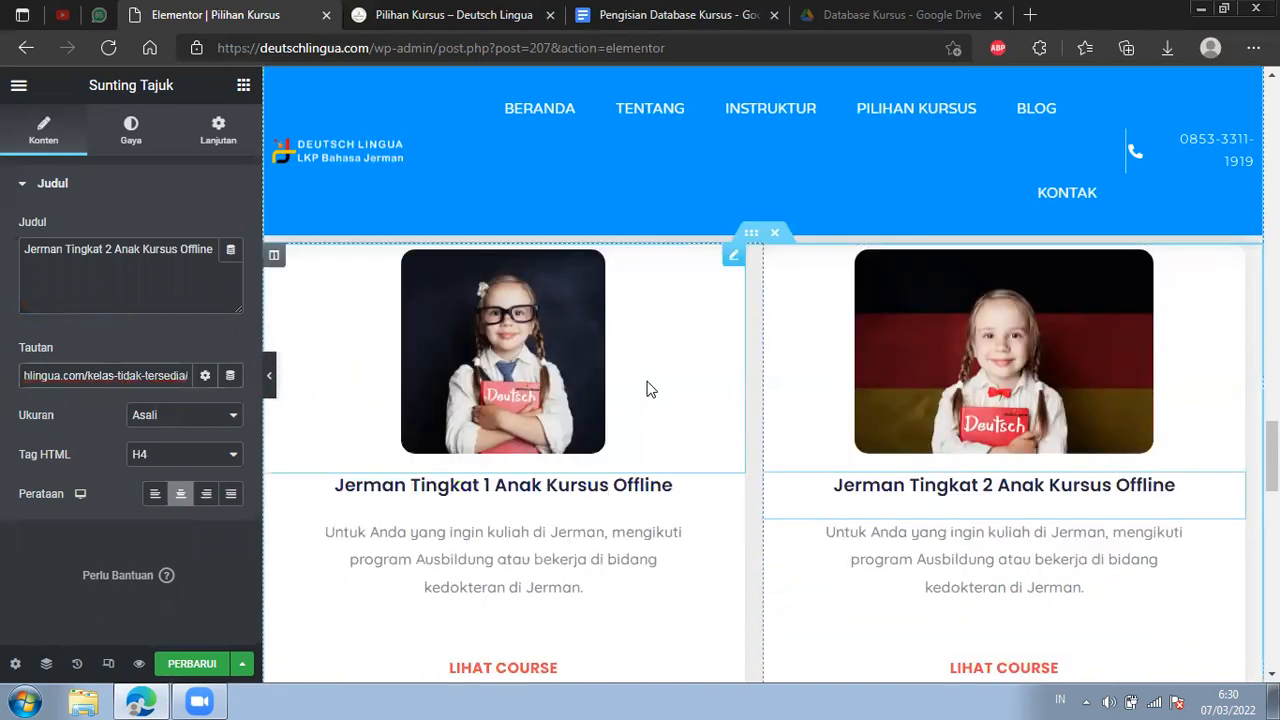
scroll(671, 325, "down", 3)
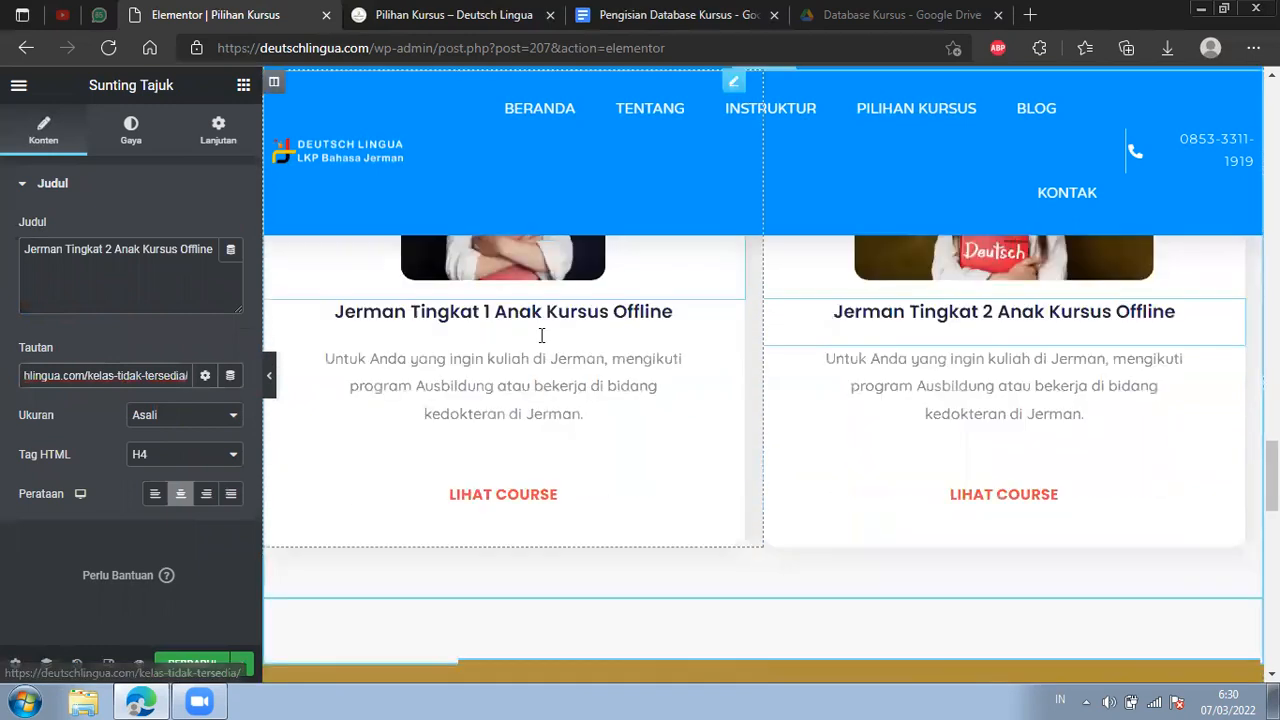
scroll(605, 318, "up", 2)
scroll(585, 346, "up", 1)
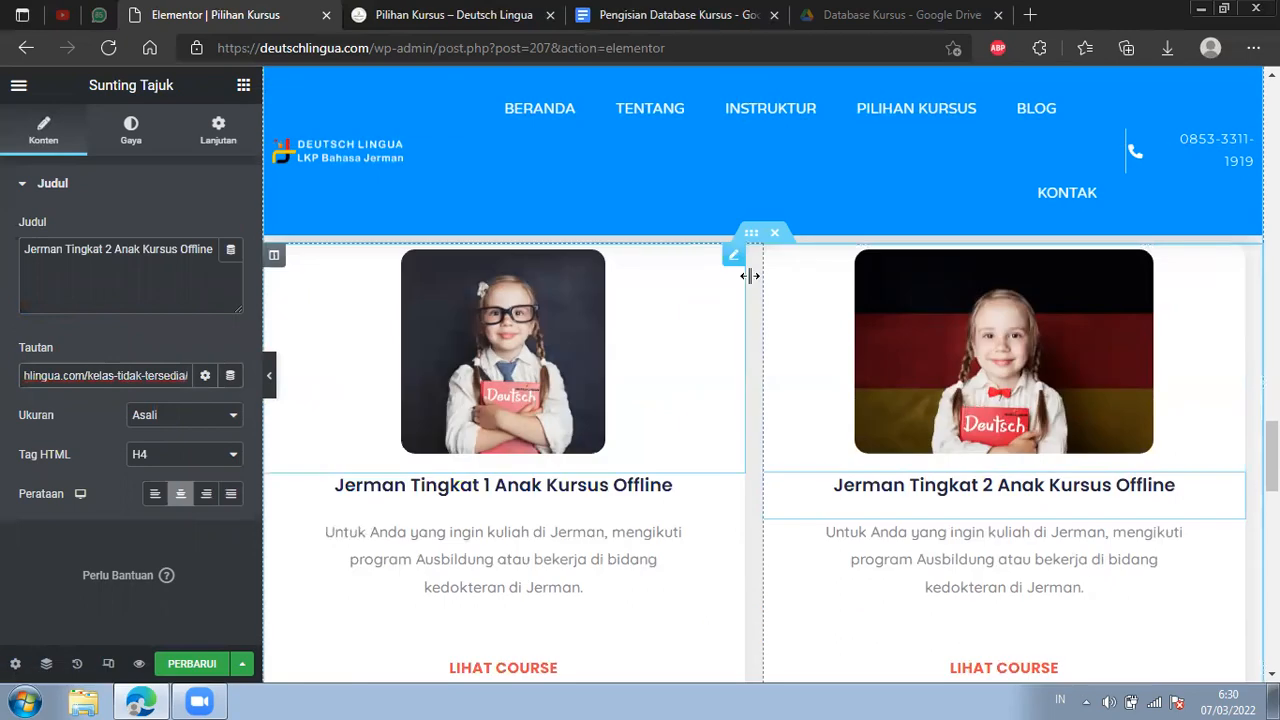
left_click(286, 333)
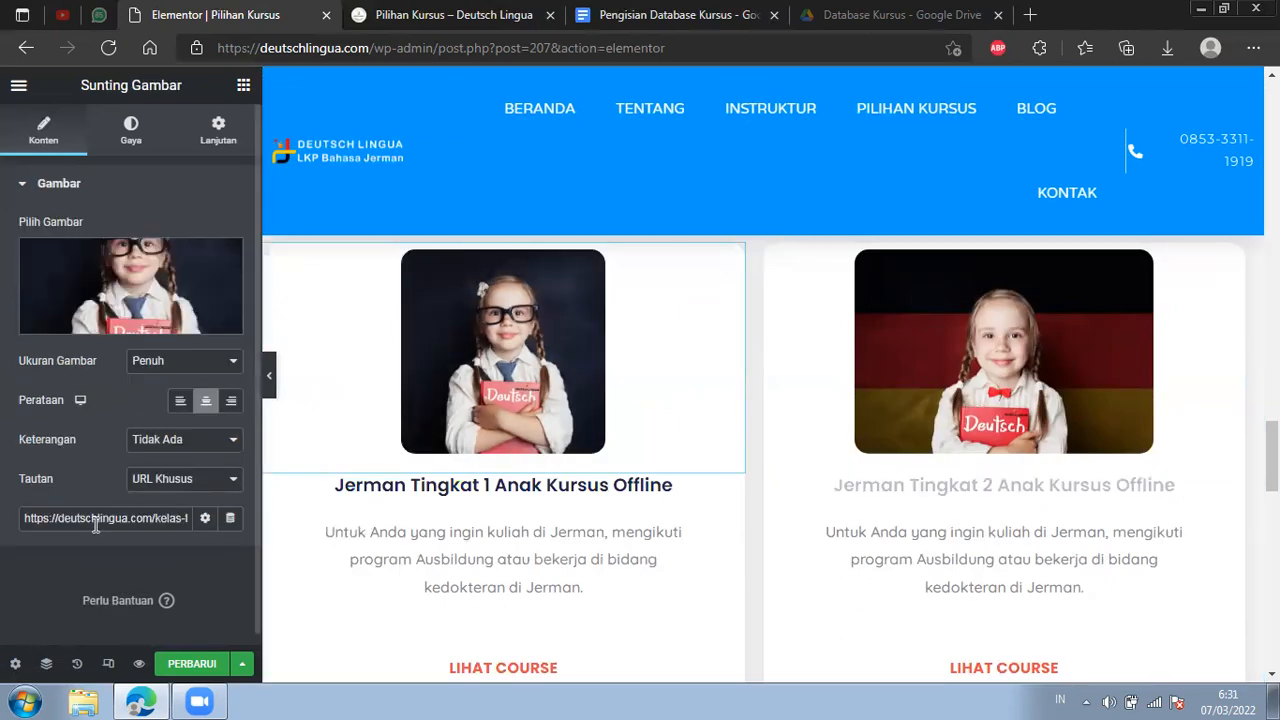
scroll(600, 445, "down", 1)
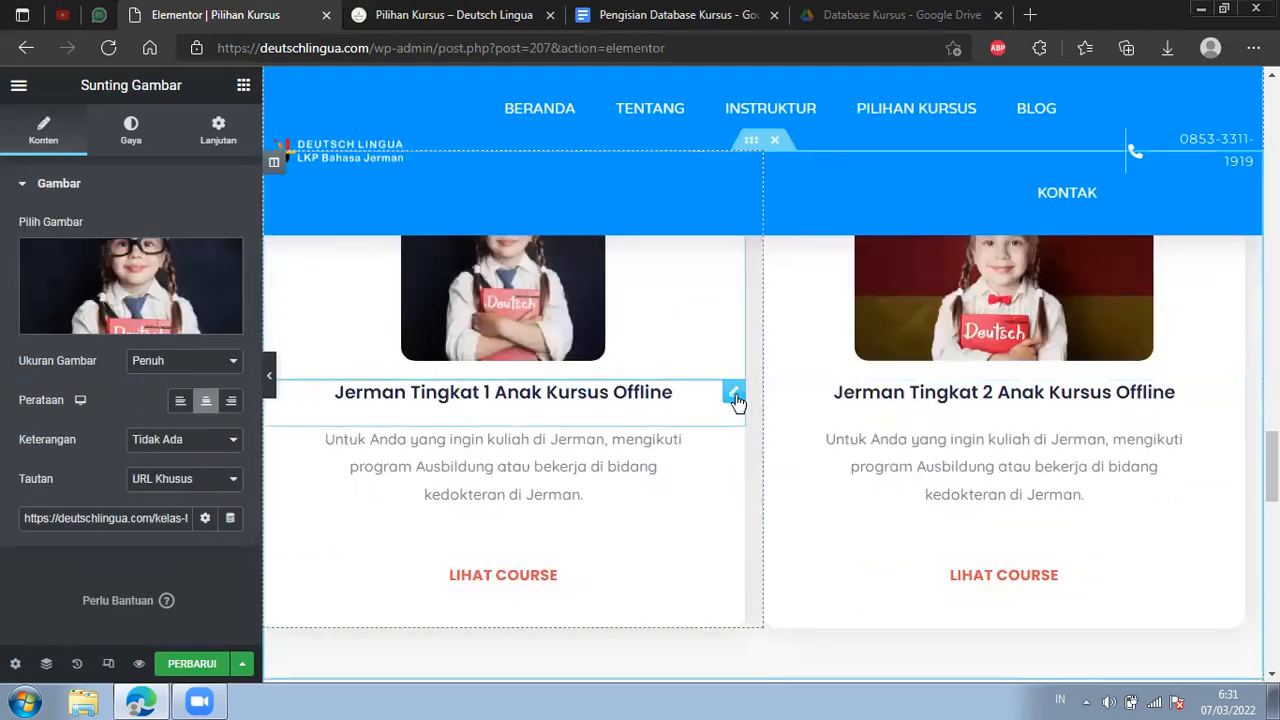
left_click(734, 394)
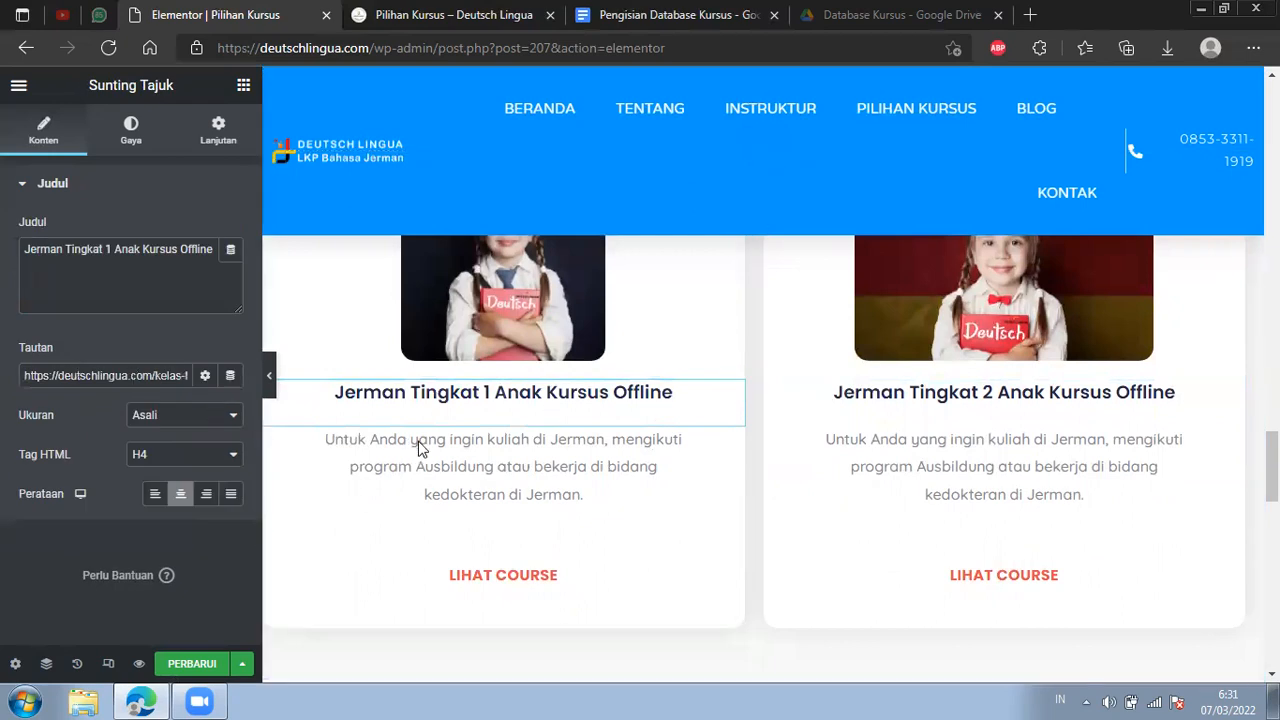
scroll(417, 443, "down", 1)
left_click(684, 496)
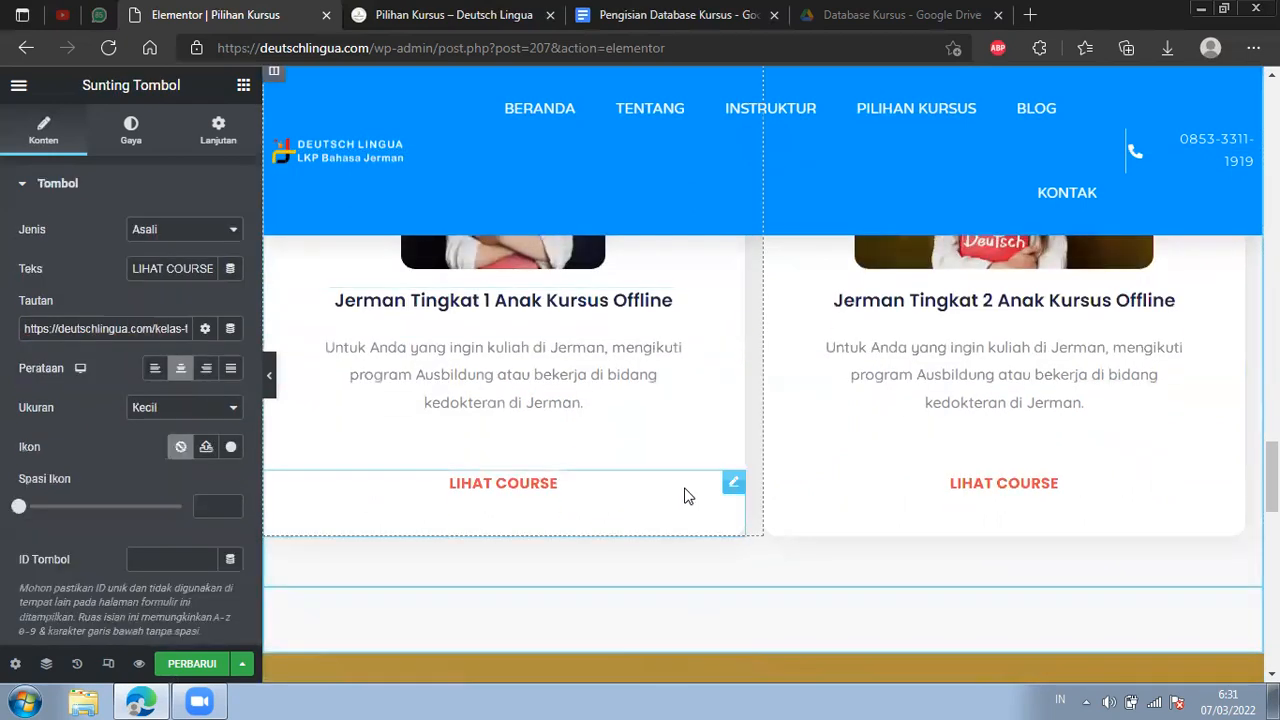
Copy the kelas-tidak-tersedia address from the link of the Jerman Tingkat 1 Anak Kursus Offline heading.
scroll(1172, 400, "up", 2)
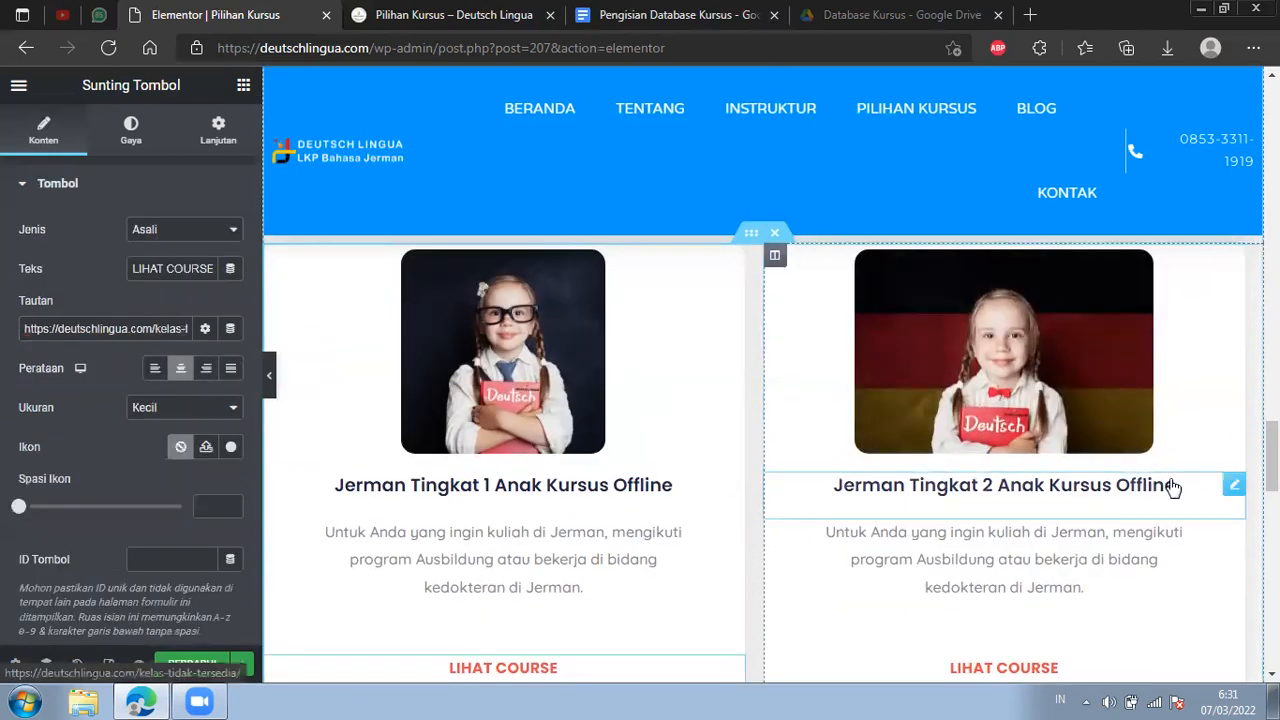
scroll(1172, 487, "up", 6)
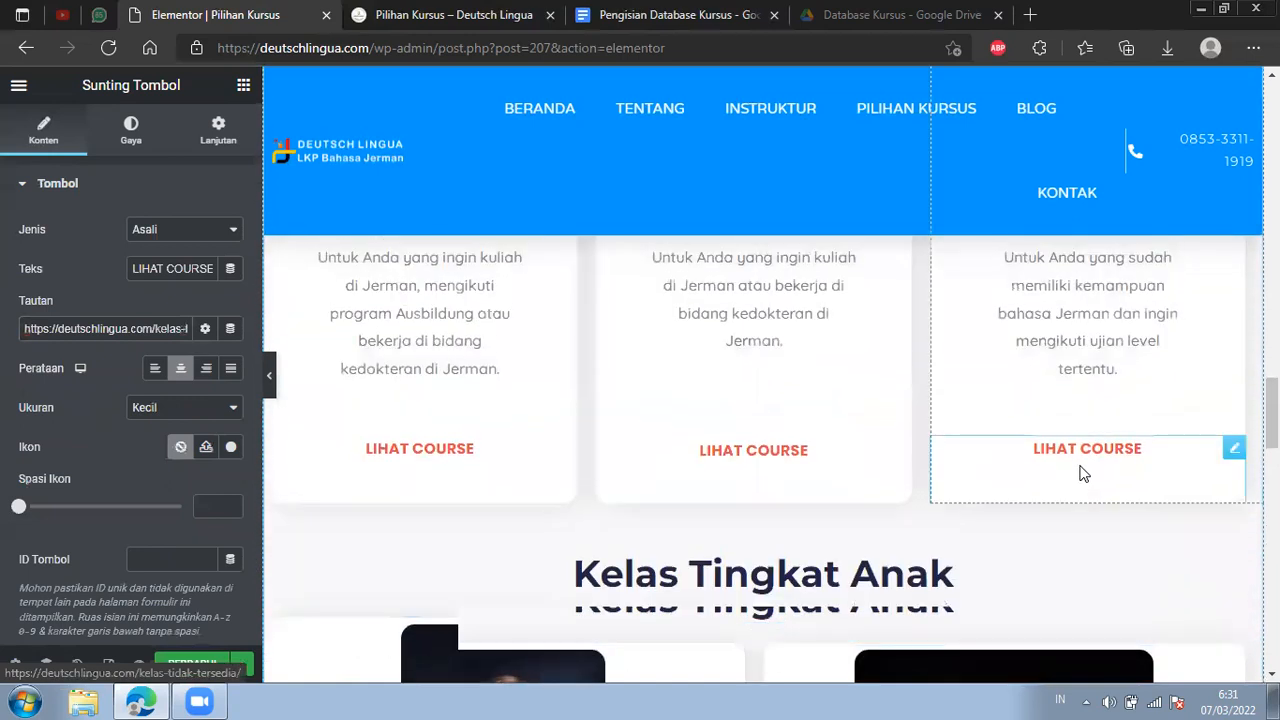
scroll(818, 413, "down", 5)
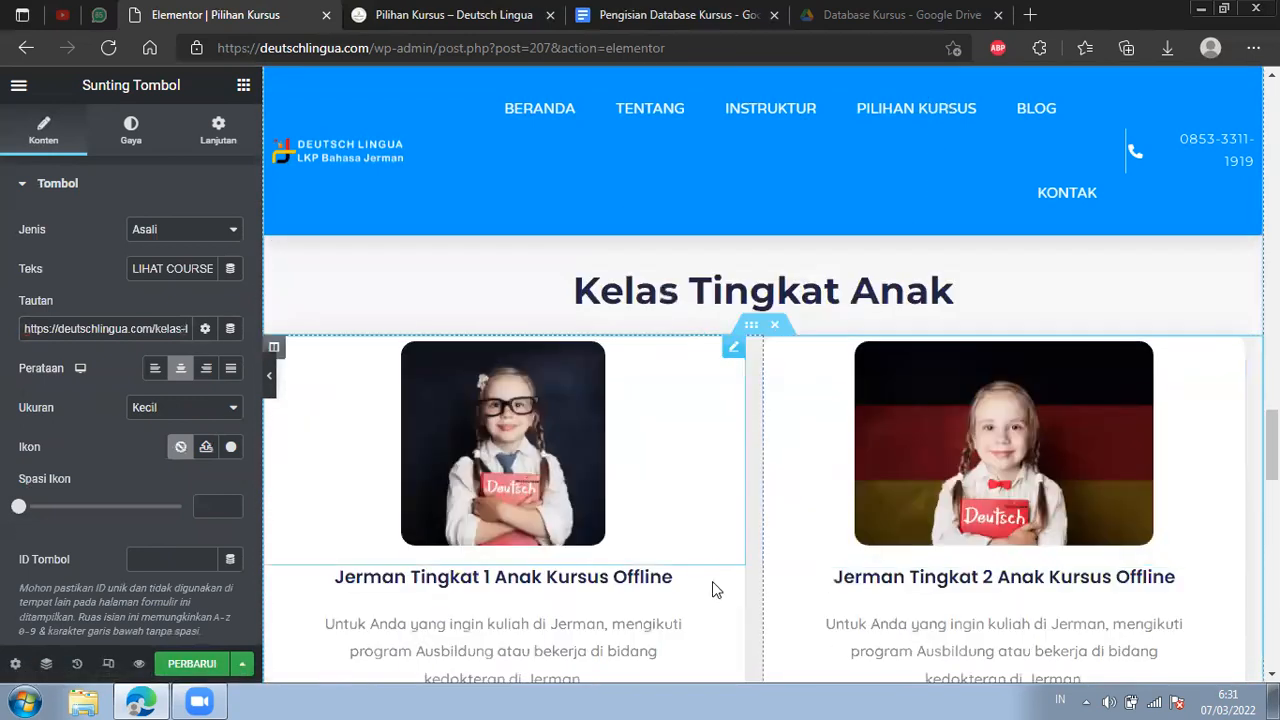
left_click(733, 582)
mouse_move(132, 376)
left_mouse_down()
mouse_move(191, 377)
mouse_move(33, 366)
mouse_move(24, 377)
left_mouse_up()
left_click(189, 377)
right_click(105, 375)
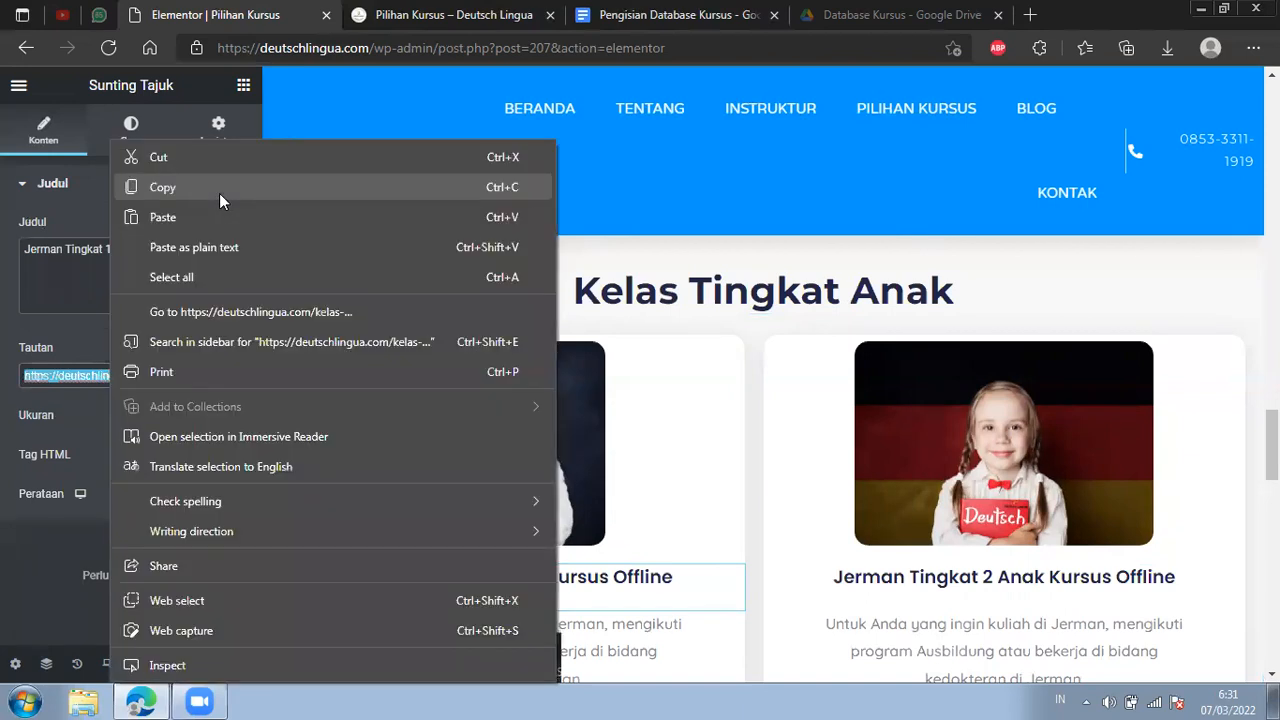
Try replacing the link of the Jerman C1 Super Intensif card's image with the copied kelas-tidak-tersedia address.
scroll(847, 352, "up", 2)
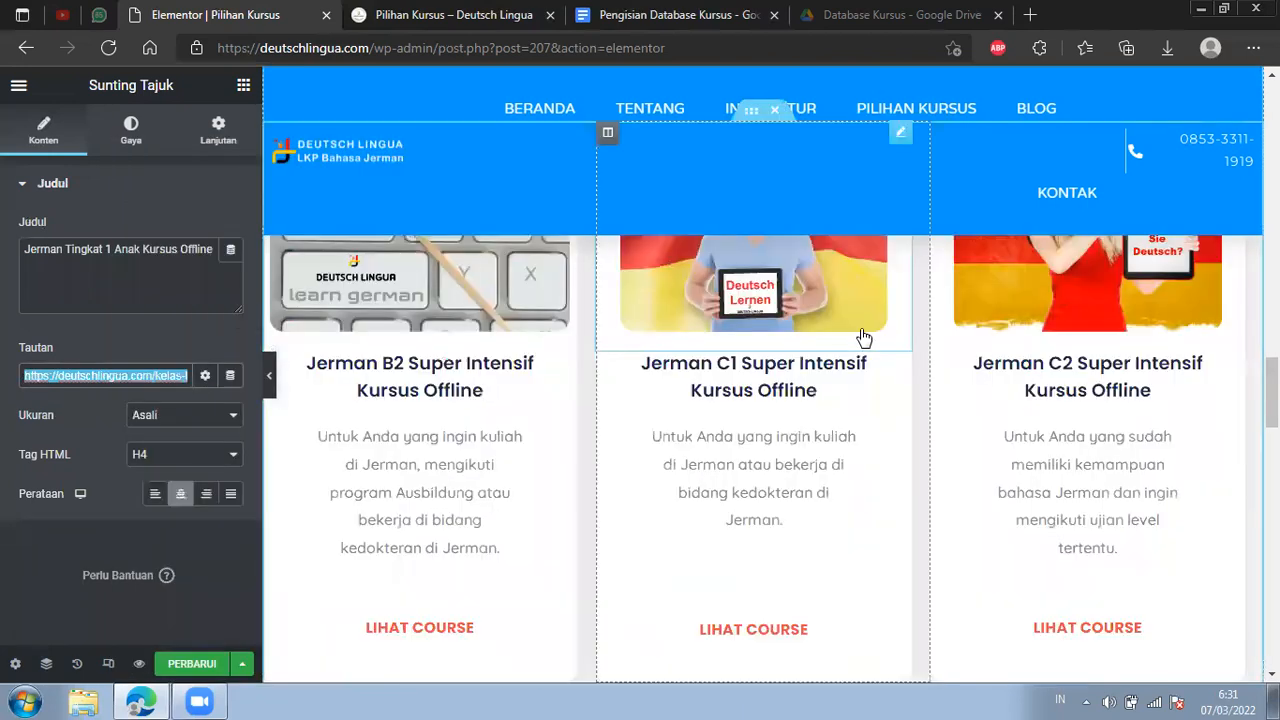
left_click(864, 338)
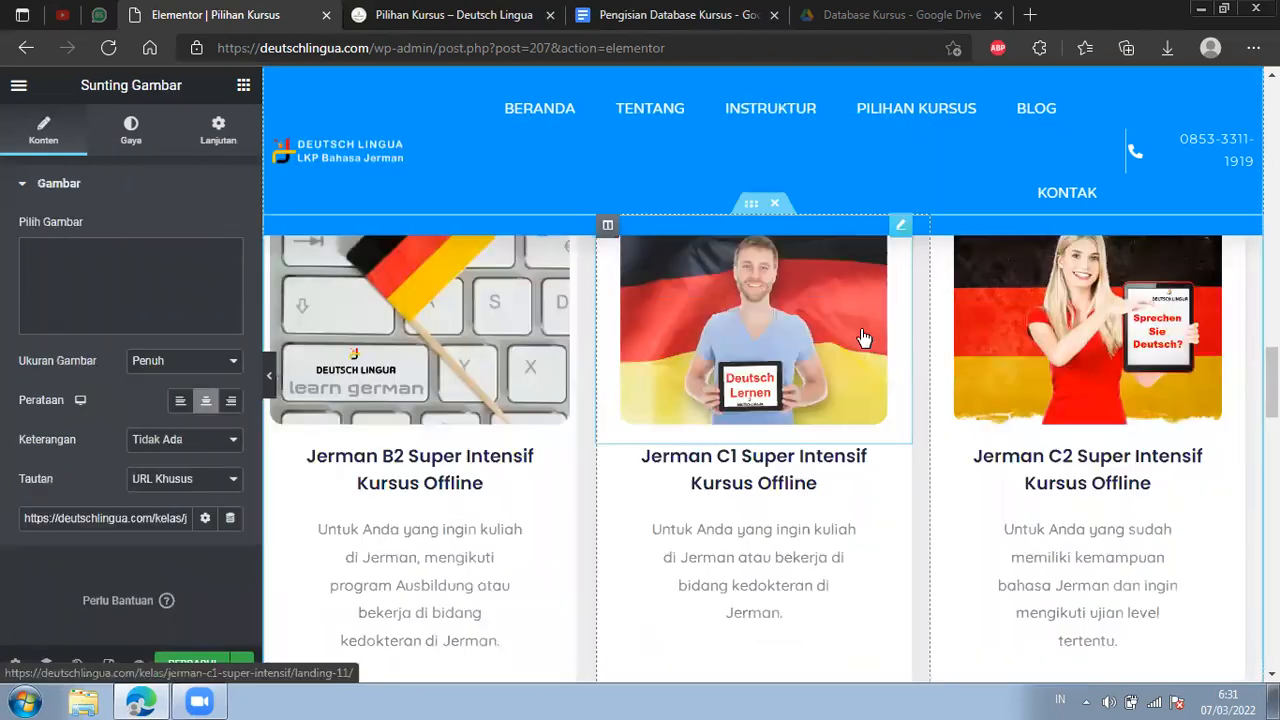
left_click(101, 510)
key("ctrl+a")
key("BackSpace")
key("ctrl+v")
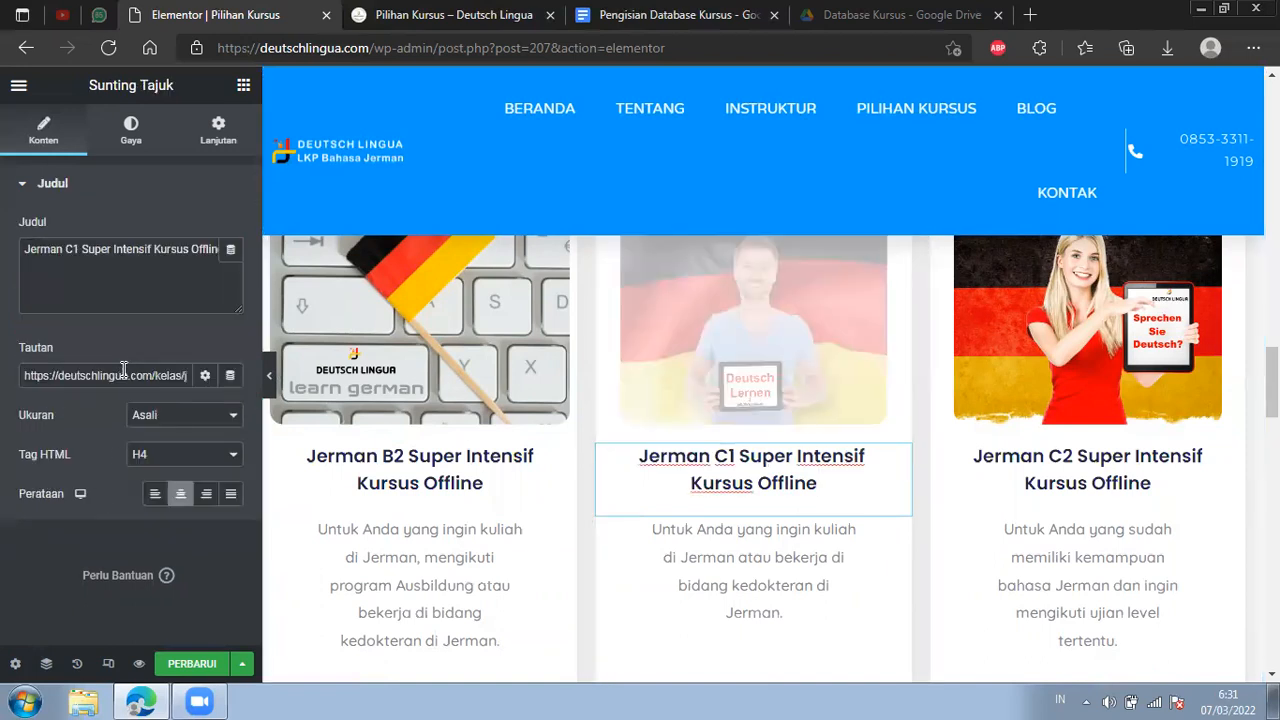
Try replacing the link of the Jerman C1 Super Intensif card's heading with the copied kelas-tidak-tersedia address.
triple_click(123, 369)
key("BackSpace")
key("ctrl+v")
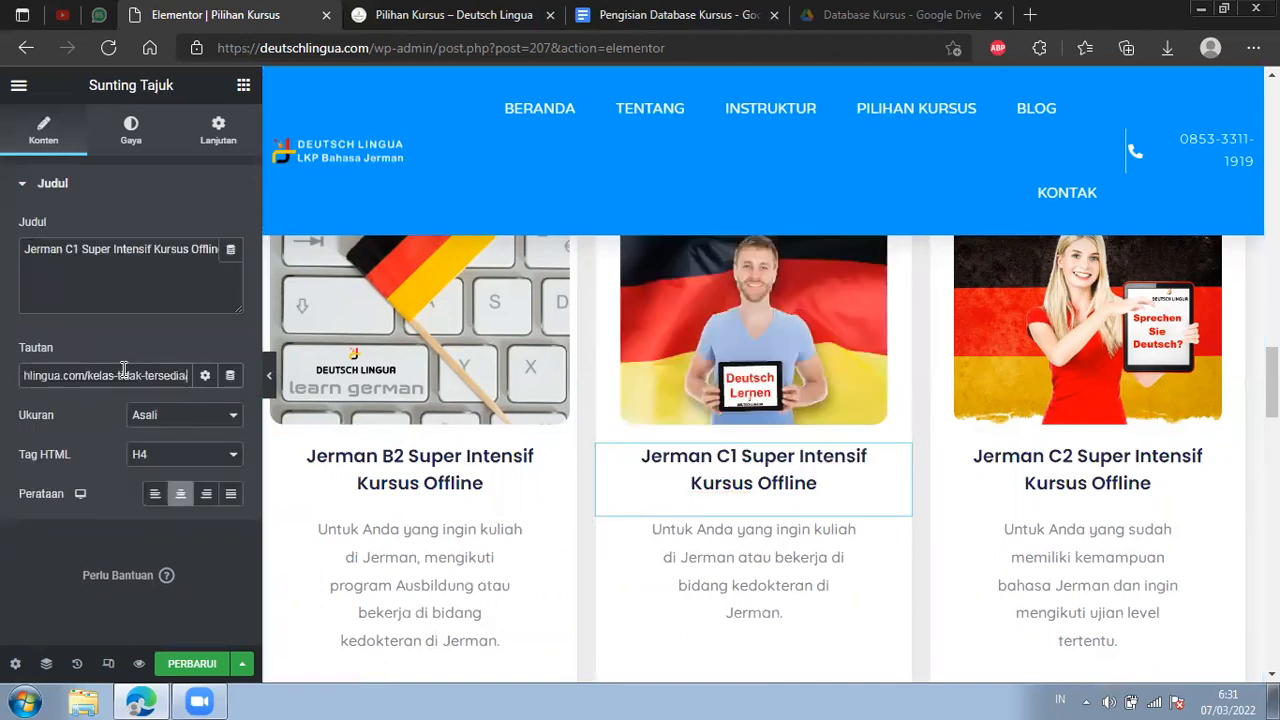
triple_click(123, 369)
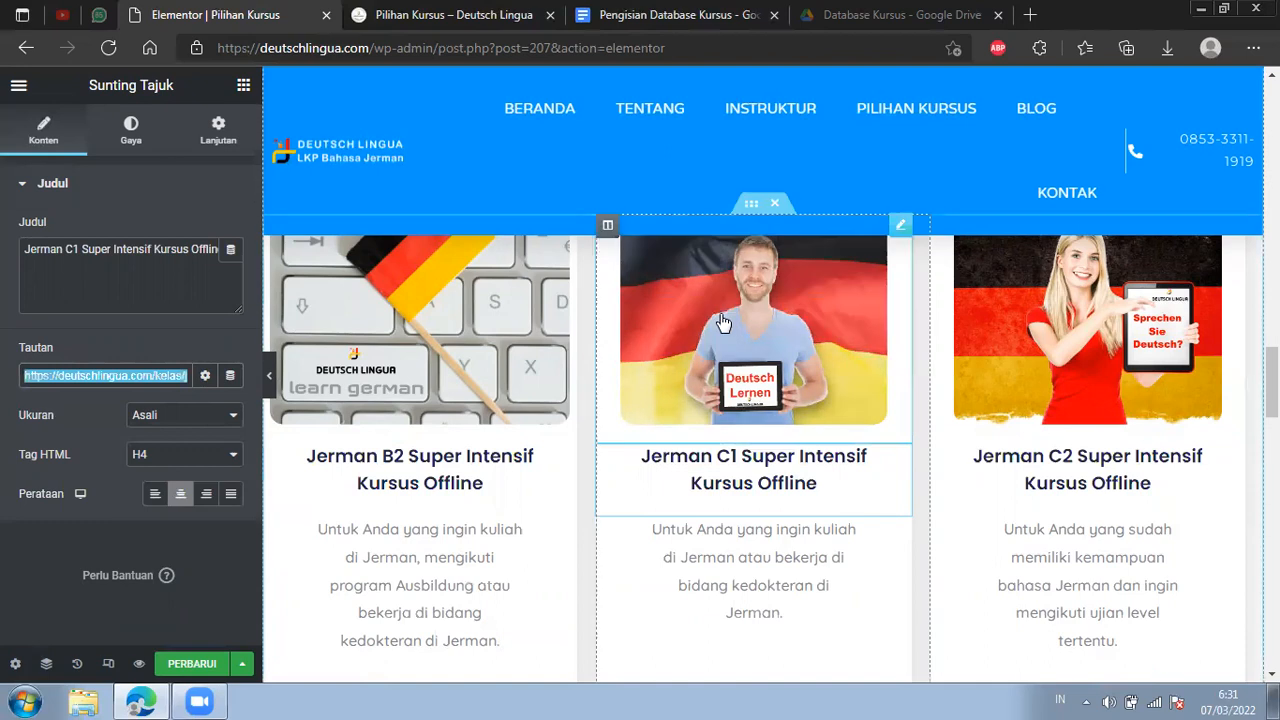
Undo the link edits on the Jerman C1 Super Intensif card's image and heading by restoring the earlier history state.
left_click(660, 322)
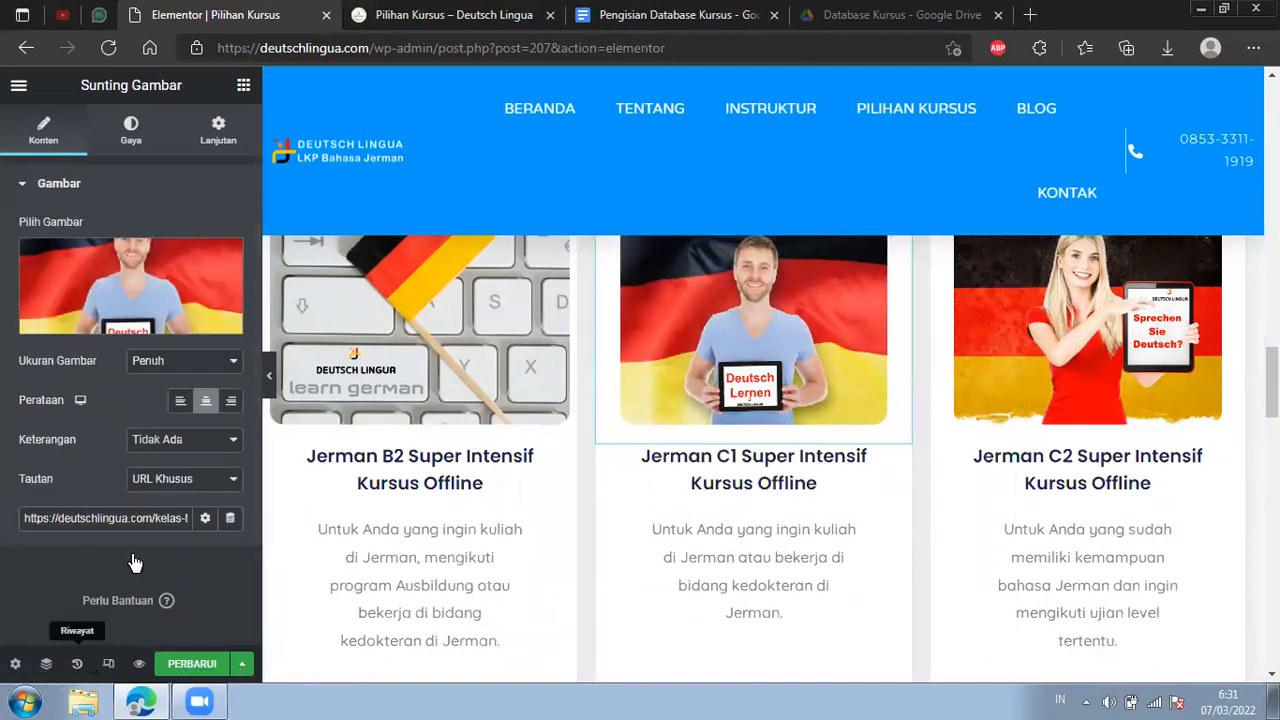
left_click(77, 663)
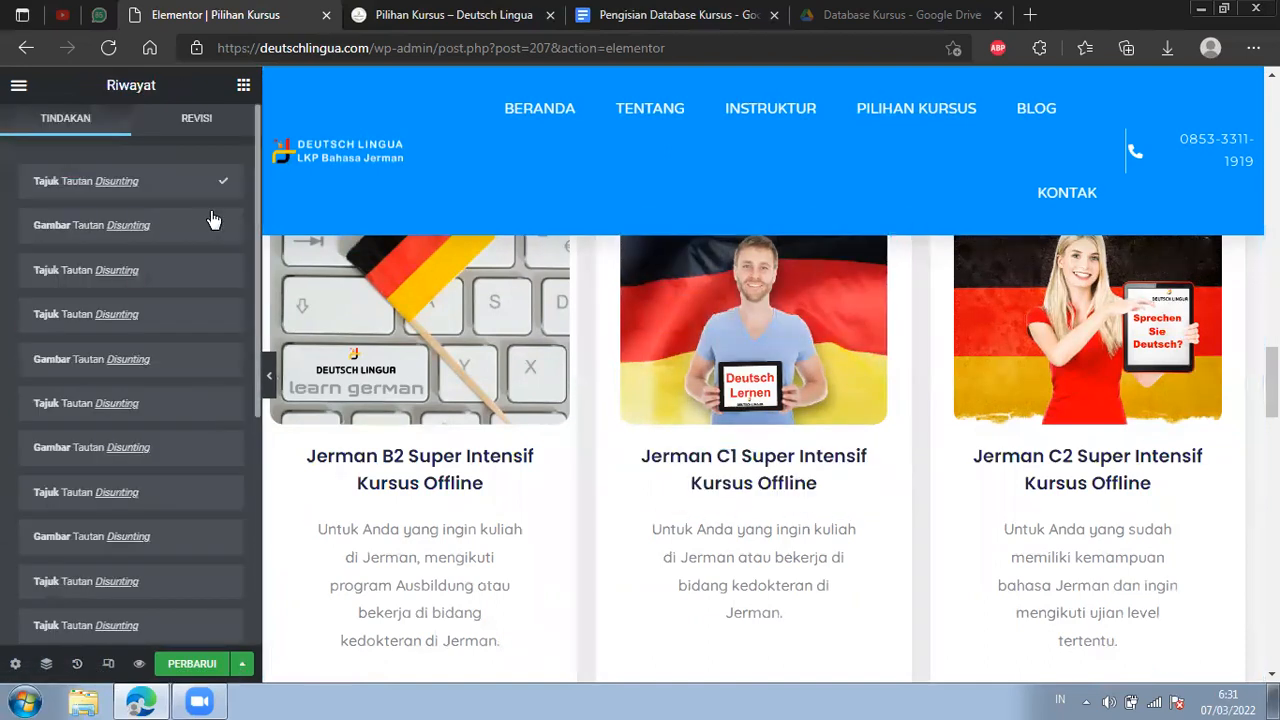
left_click(221, 283)
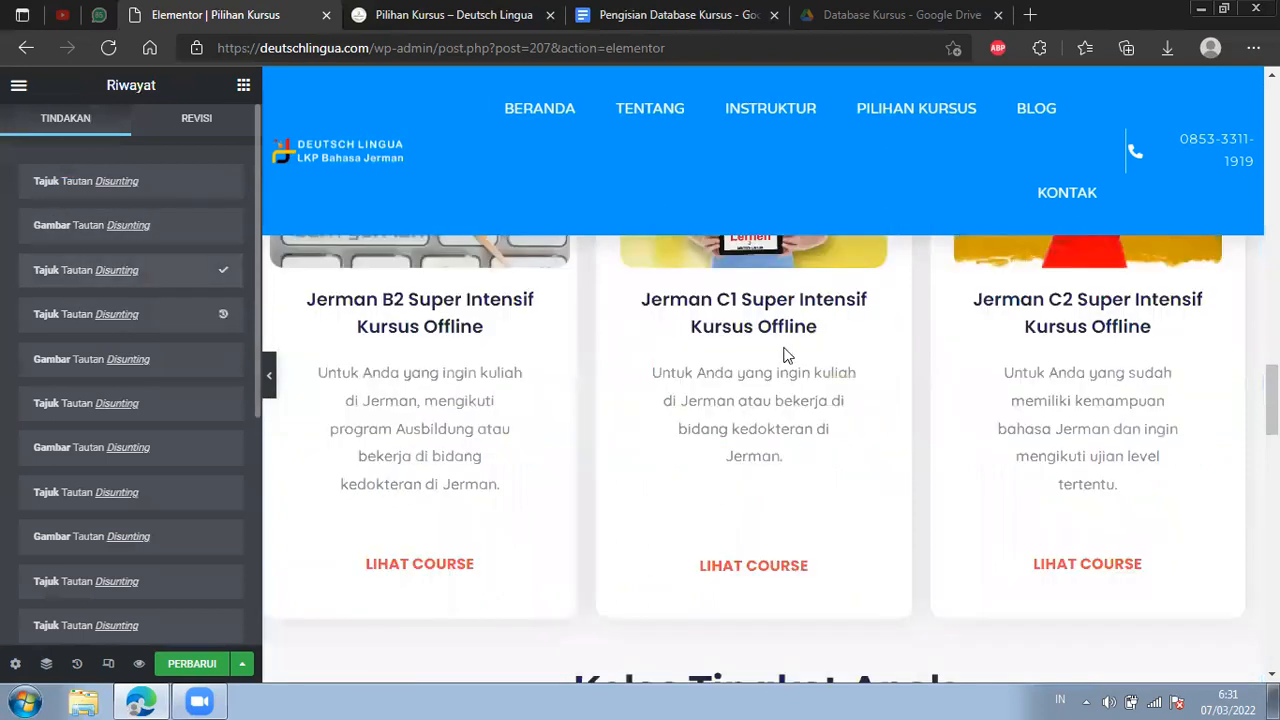
Check the links of the Jerman Tingkat 2 Anak card's image and the Jerman C1 Super Intensif card's Lihat Course button.
scroll(786, 351, "down", 5)
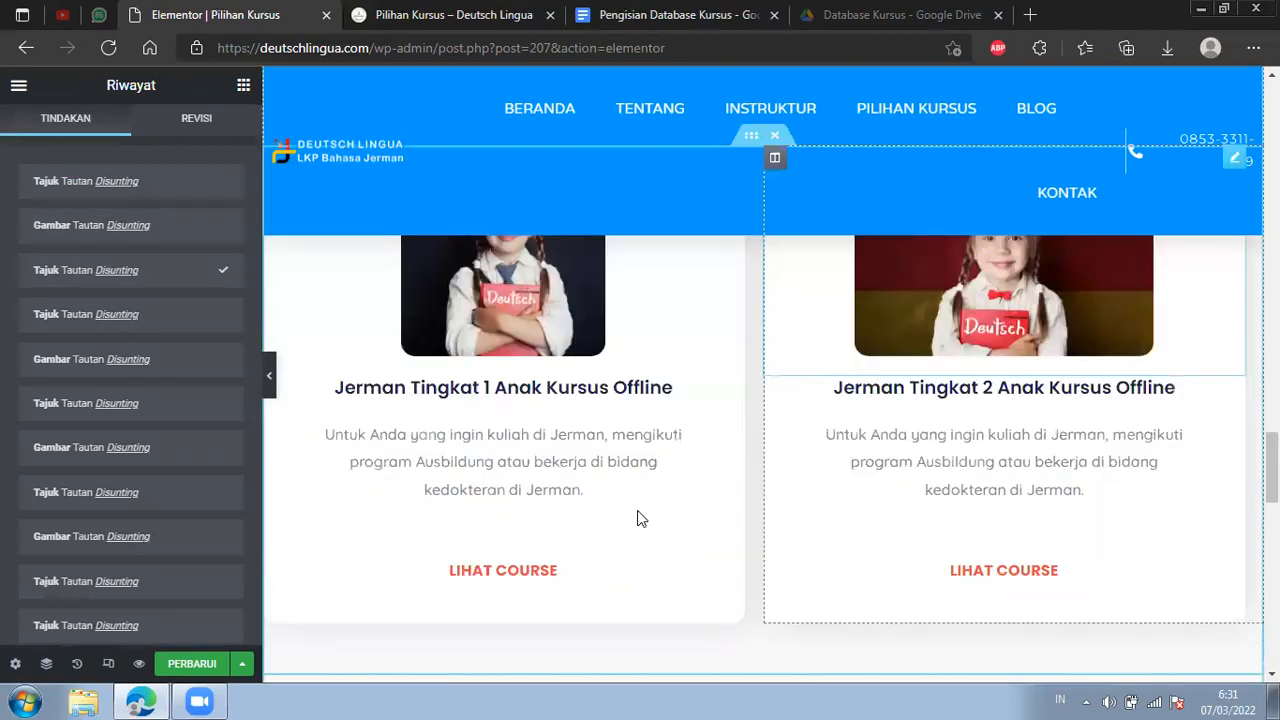
left_click(1116, 334)
scroll(778, 446, "up", 4)
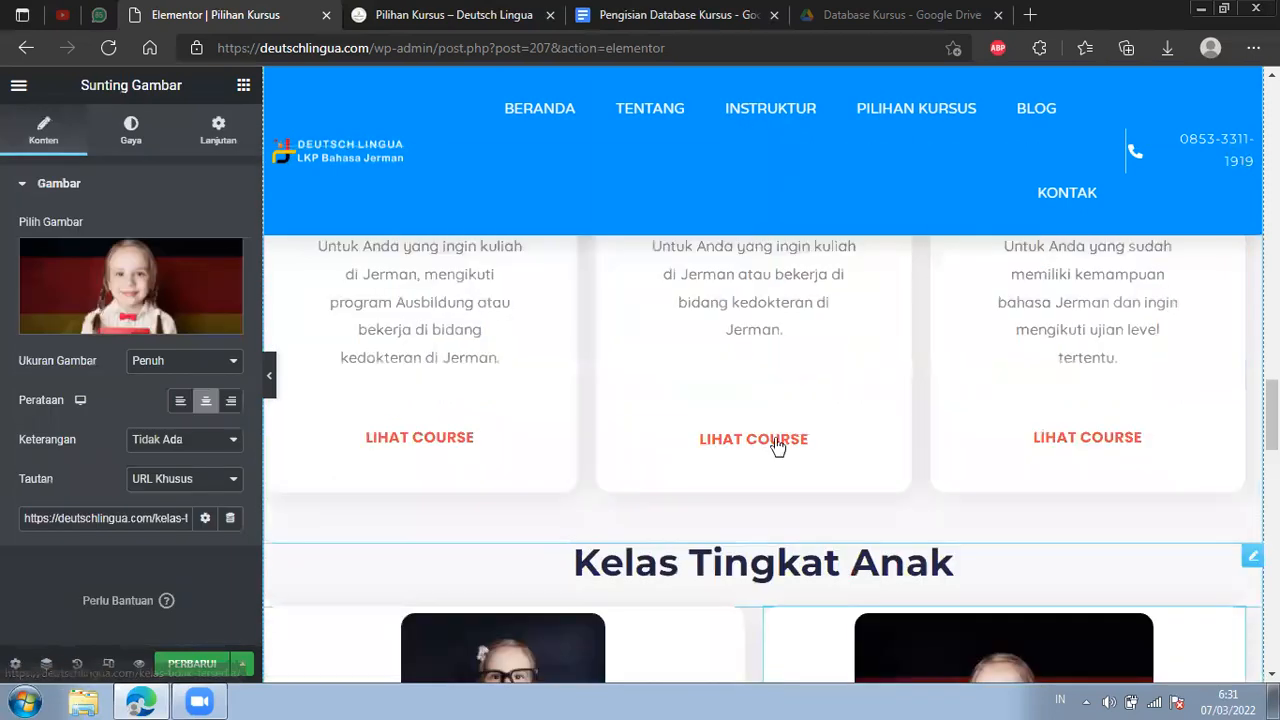
left_click(778, 446)
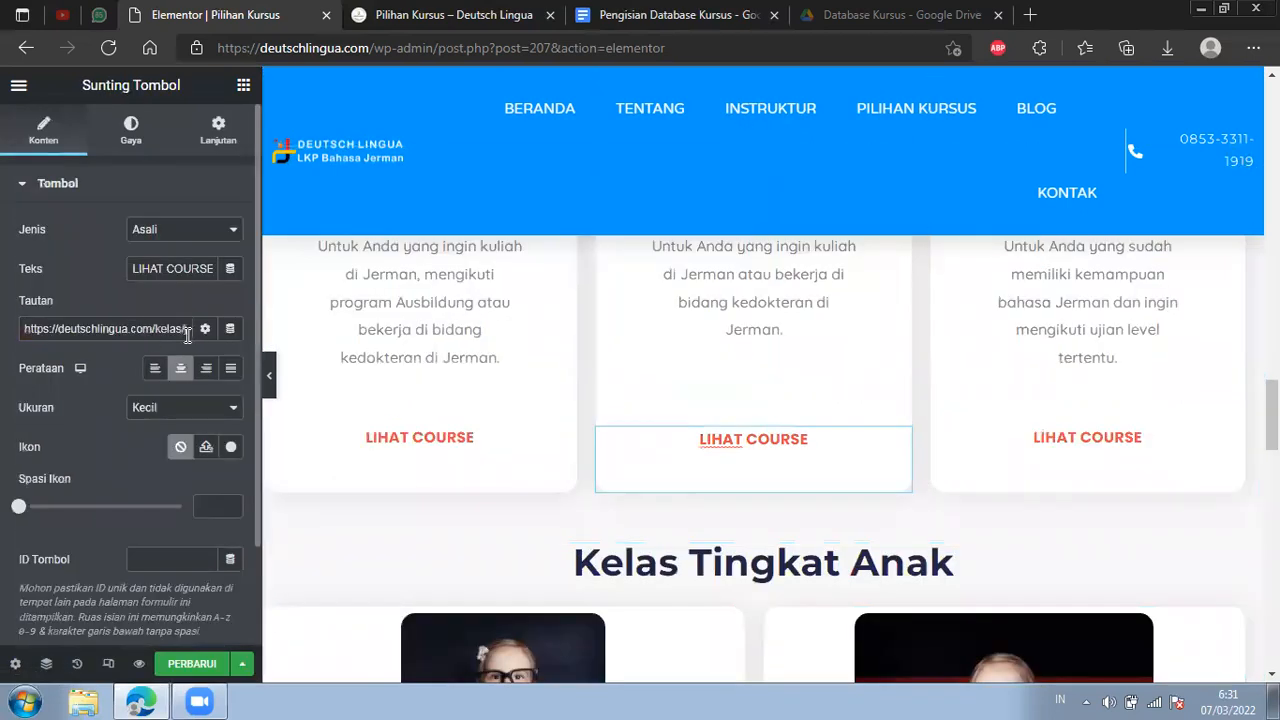
triple_click(186, 335)
Check the link addresses of the Jerman C1 Super Intensif card's heading and image.
scroll(814, 466, "up", 1)
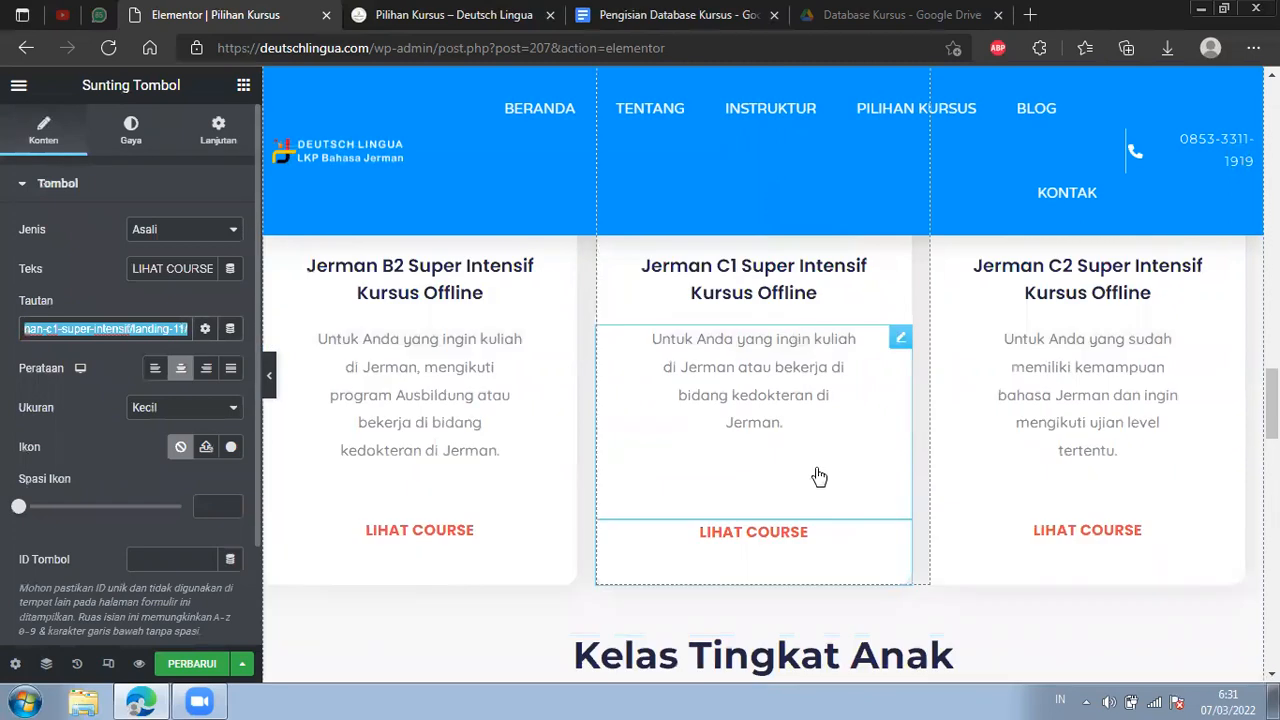
scroll(818, 477, "up", 2)
left_click(818, 477)
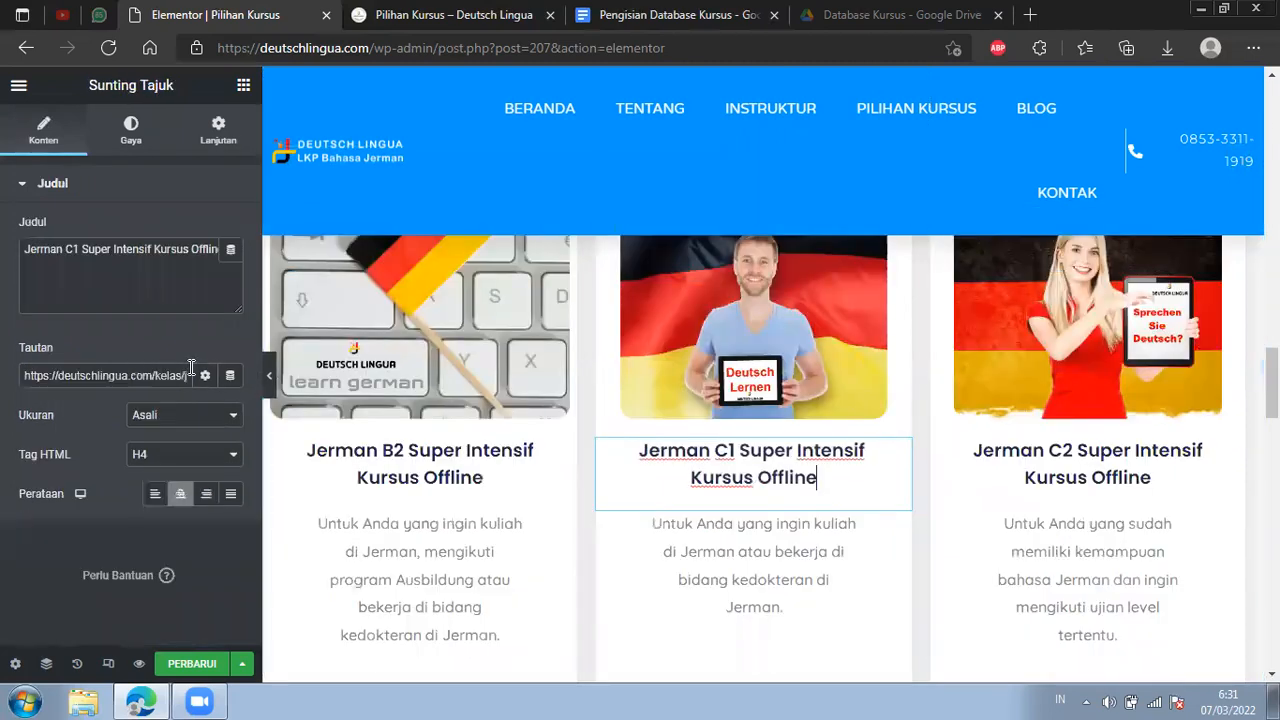
triple_click(191, 370)
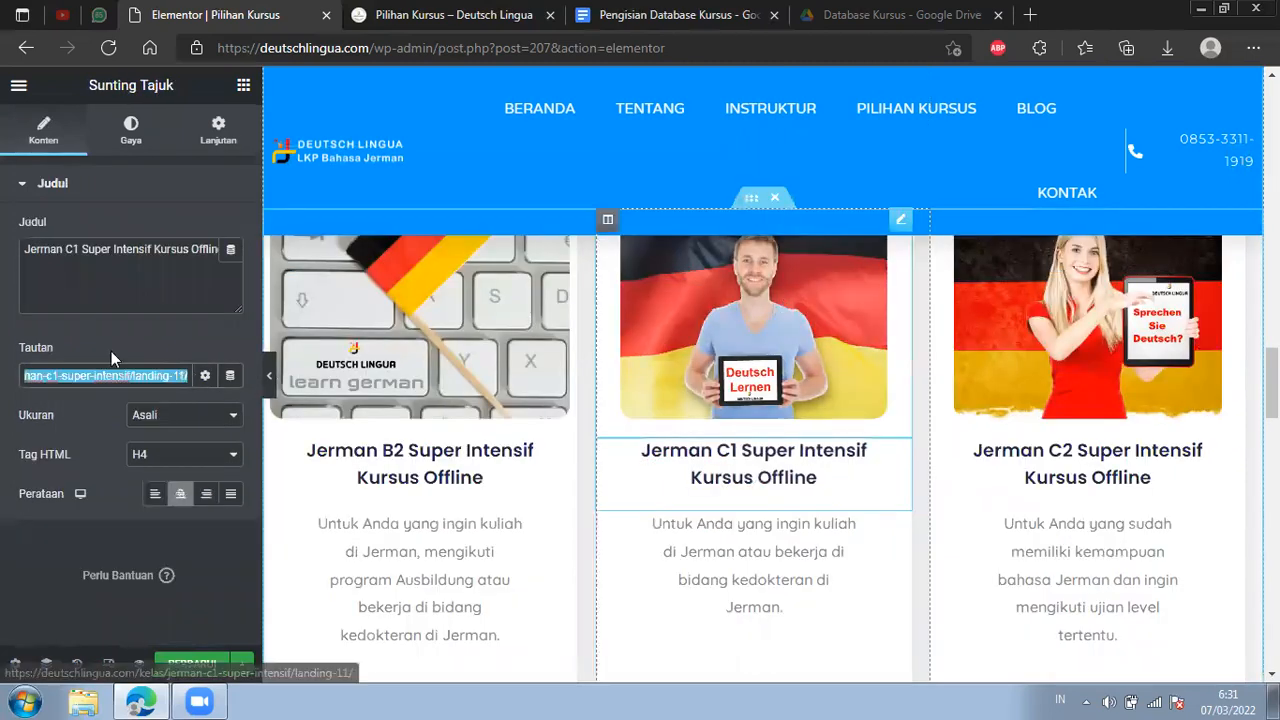
left_click(790, 360)
left_click_drag(128, 518, 195, 524)
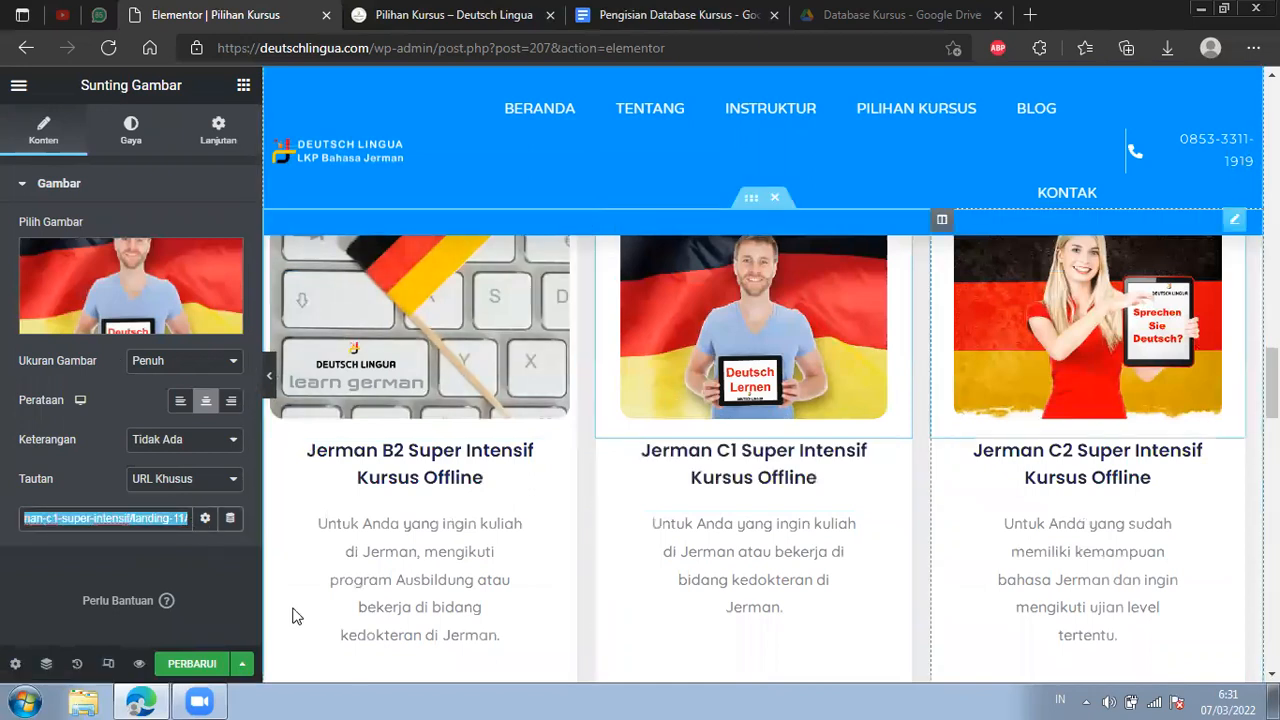
Save the page changes and reload the published Pilihan Kursus page.
scroll(296, 616, "down", 1)
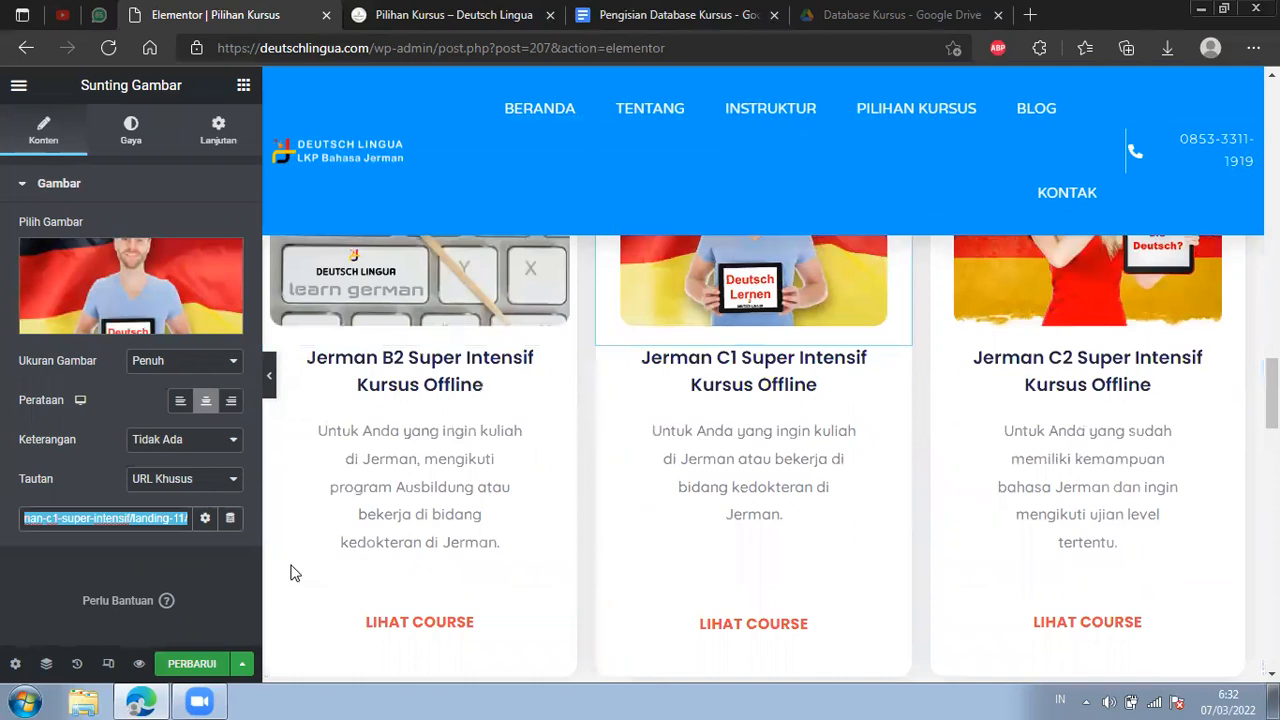
left_click(192, 664)
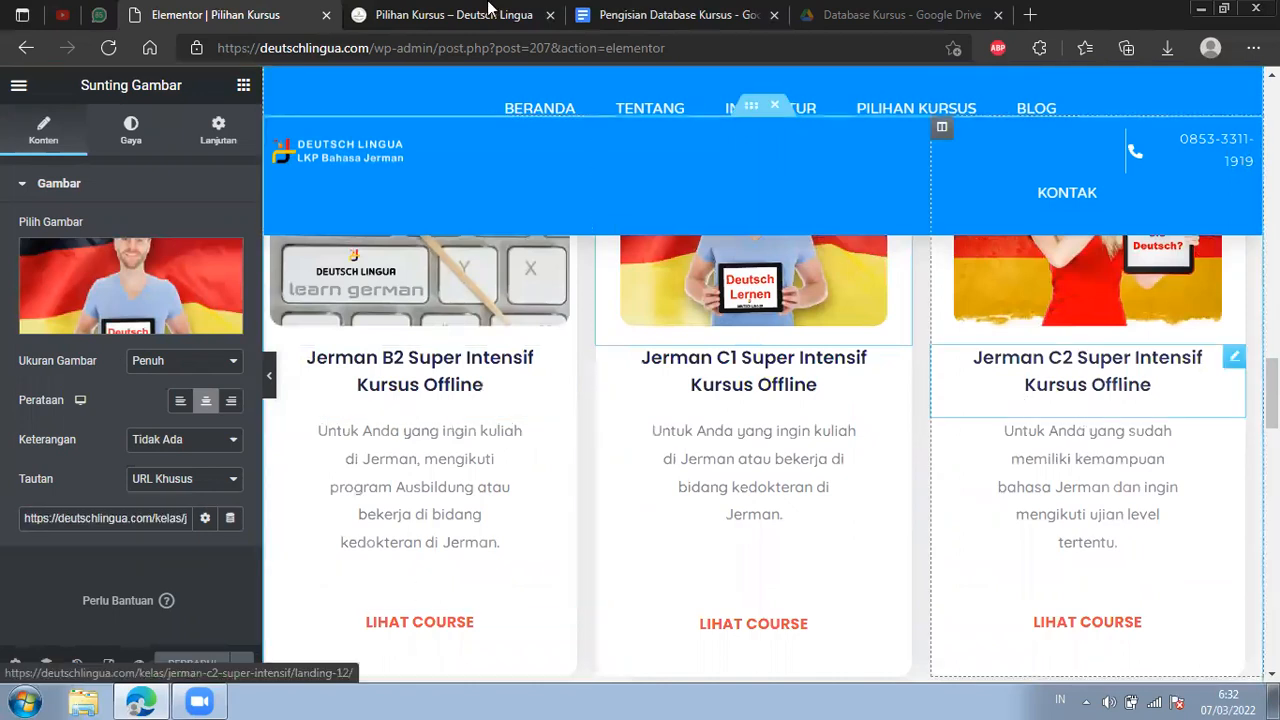
scroll(490, 8, "down", 1)
left_click(490, 8)
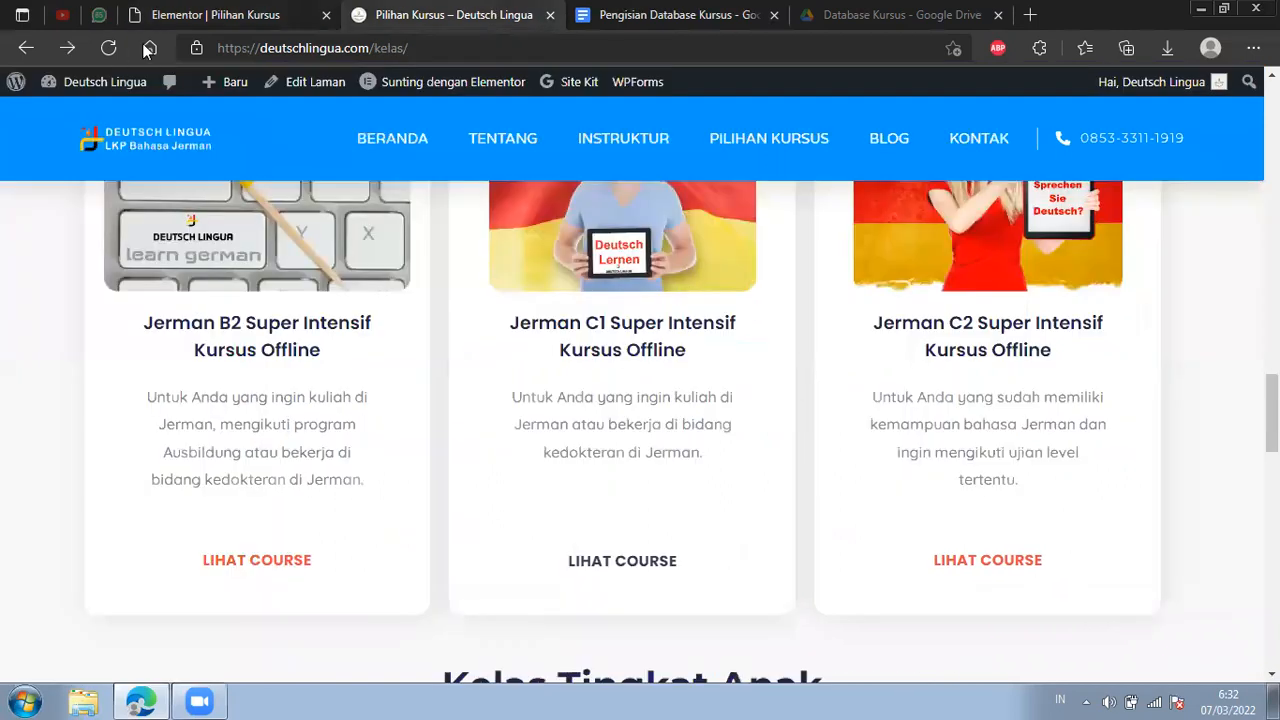
left_click(110, 48)
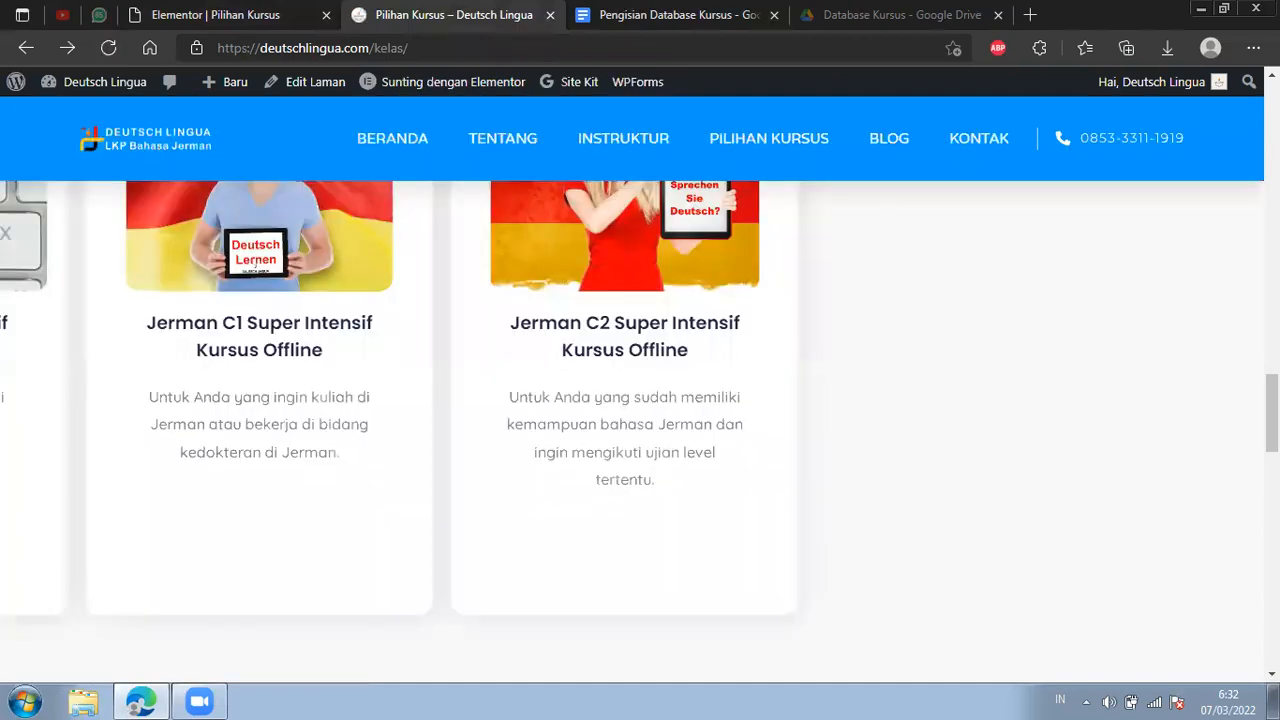
Review the Kelas Tingkat Anak cards and the Jerman C2 Super Intensif card's Lihat Course link on the published page.
scroll(640, 430, "down", 4)
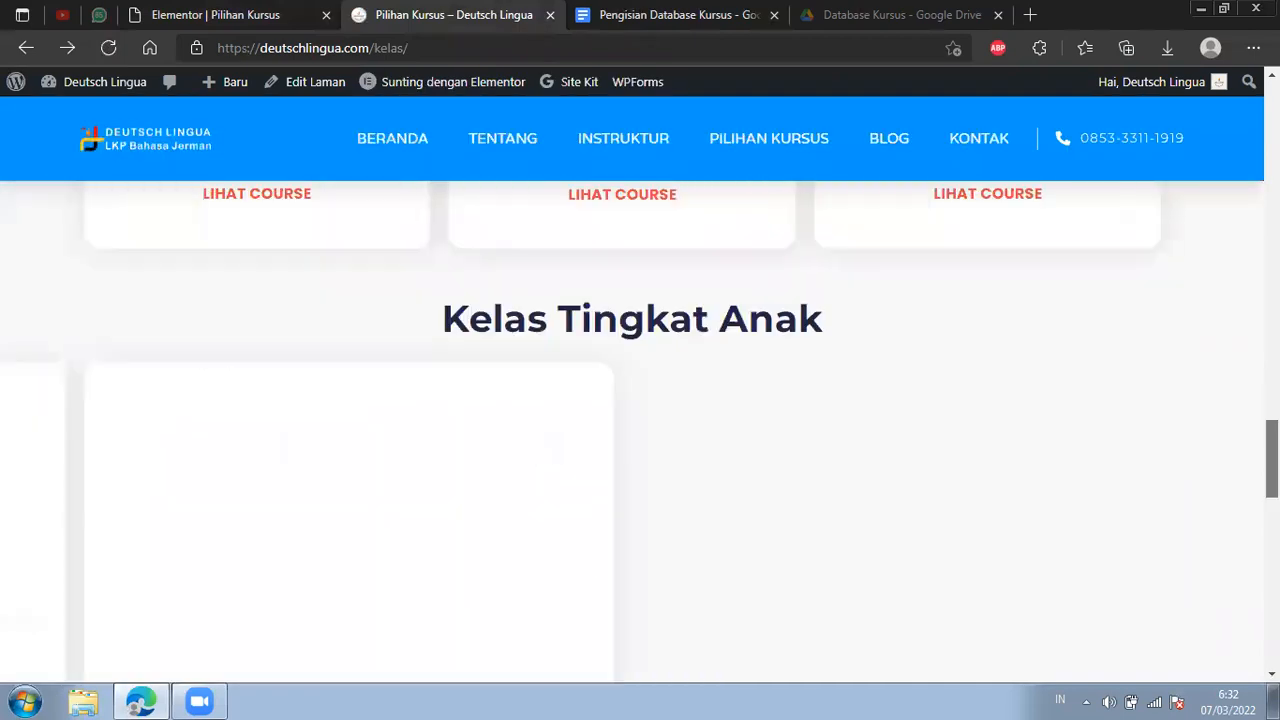
scroll(640, 430, "down", 4)
scroll(1065, 405, "up", 4)
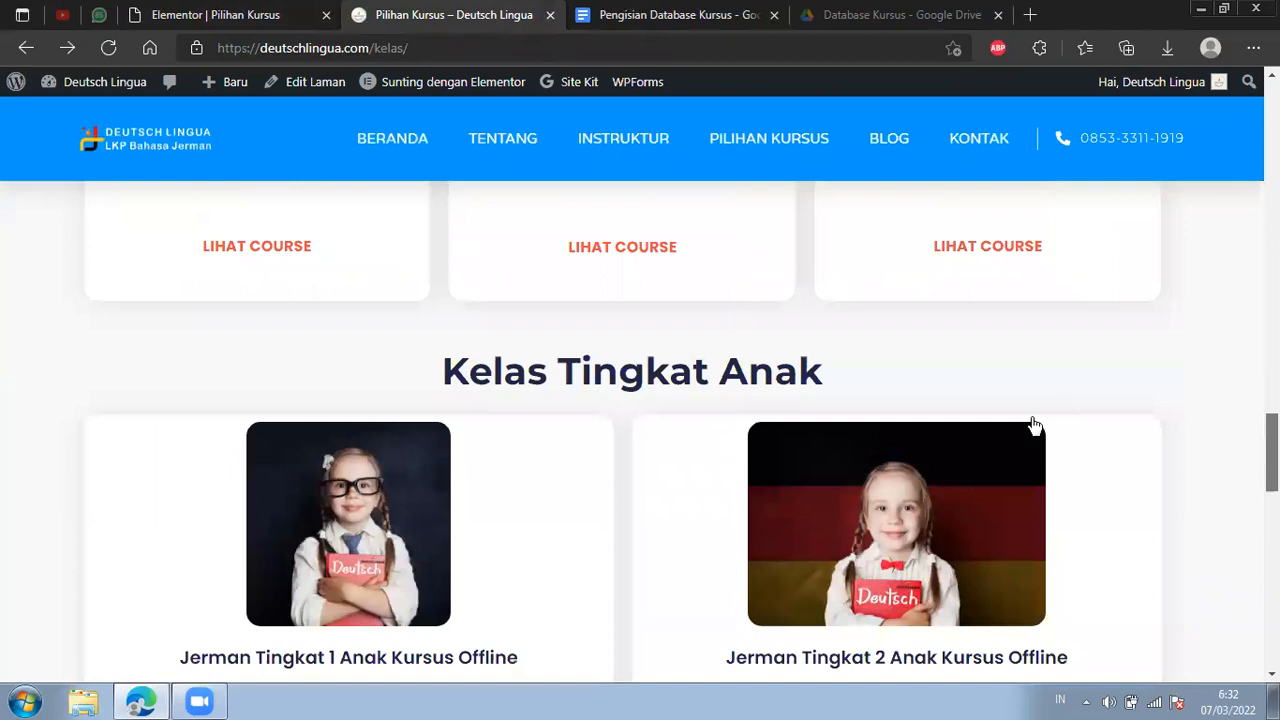
scroll(1034, 426, "up", 2)
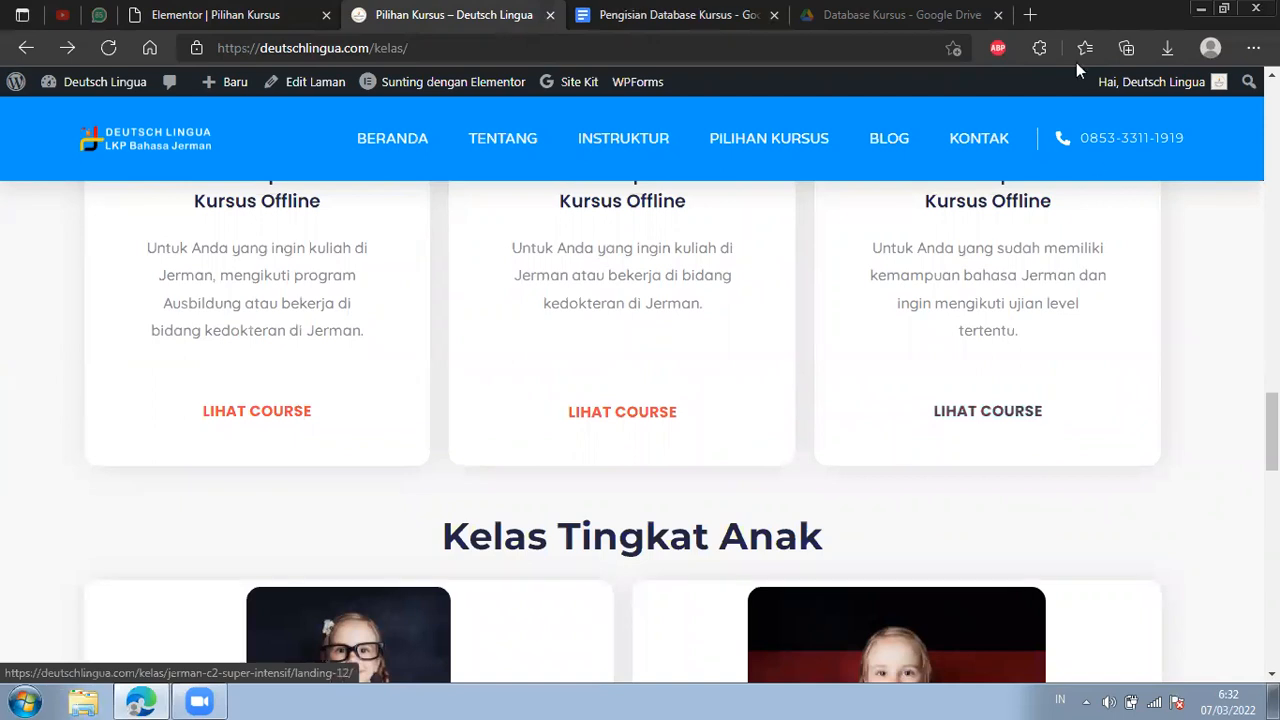
right_click(1035, 420)
left_click(838, 314)
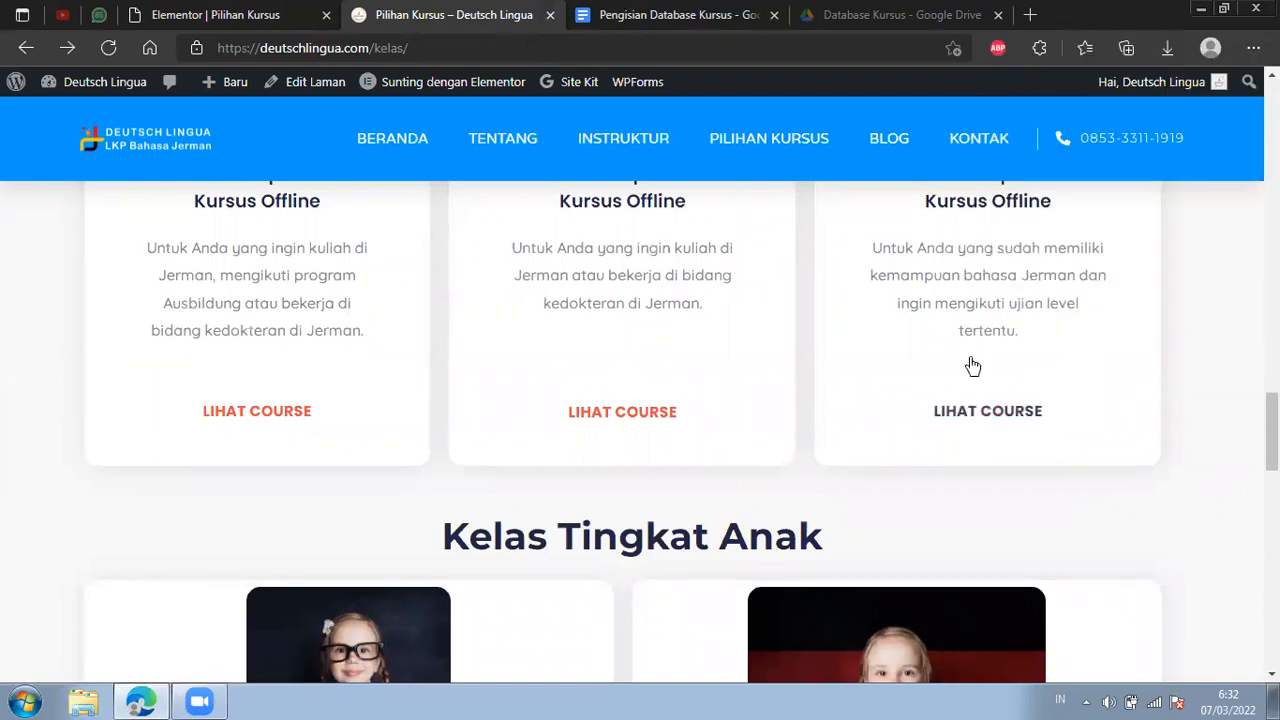
Test the Jerman C2 Super Intensif card's image link by opening its landing page, and return to the course list.
scroll(975, 370, "up", 3)
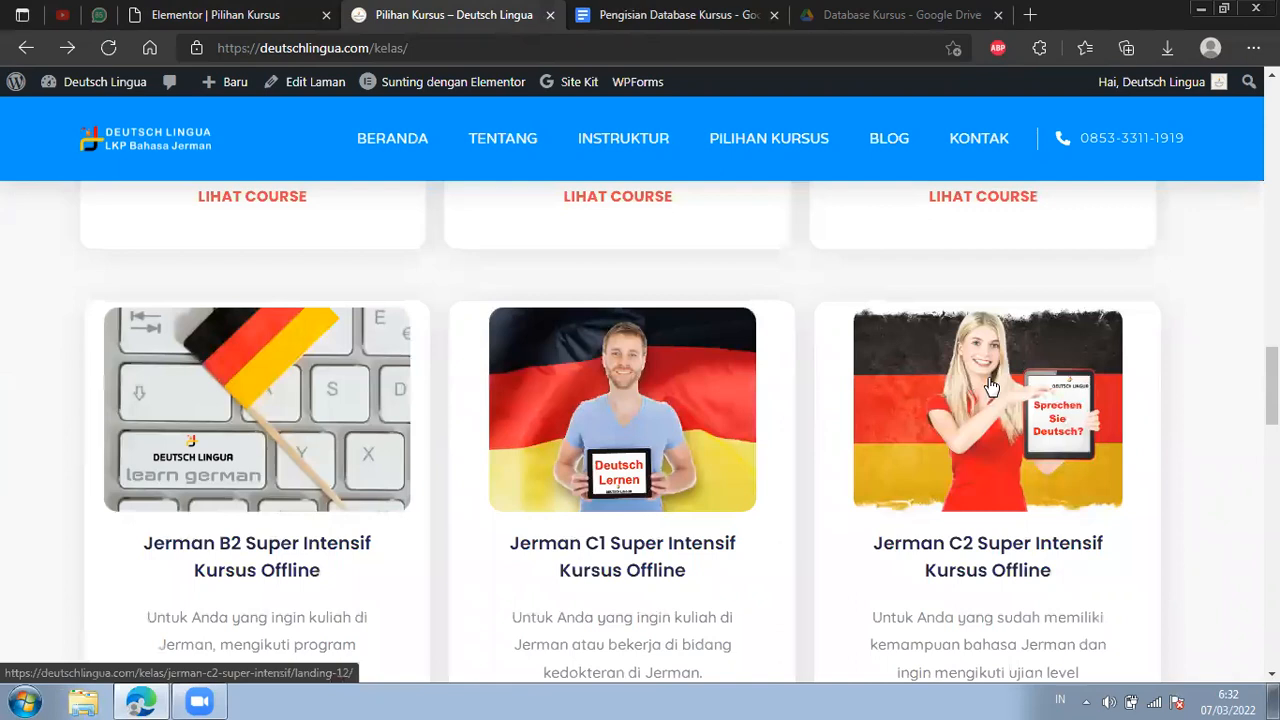
left_click(990, 386)
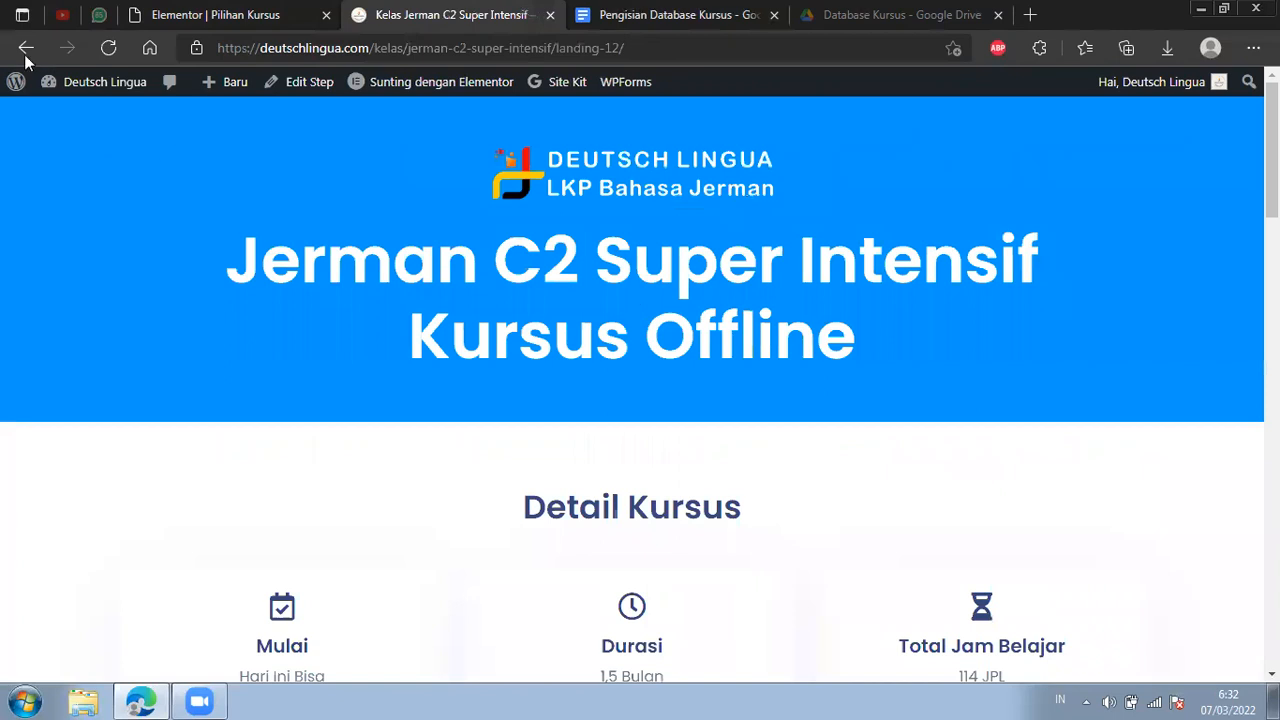
left_click(26, 52)
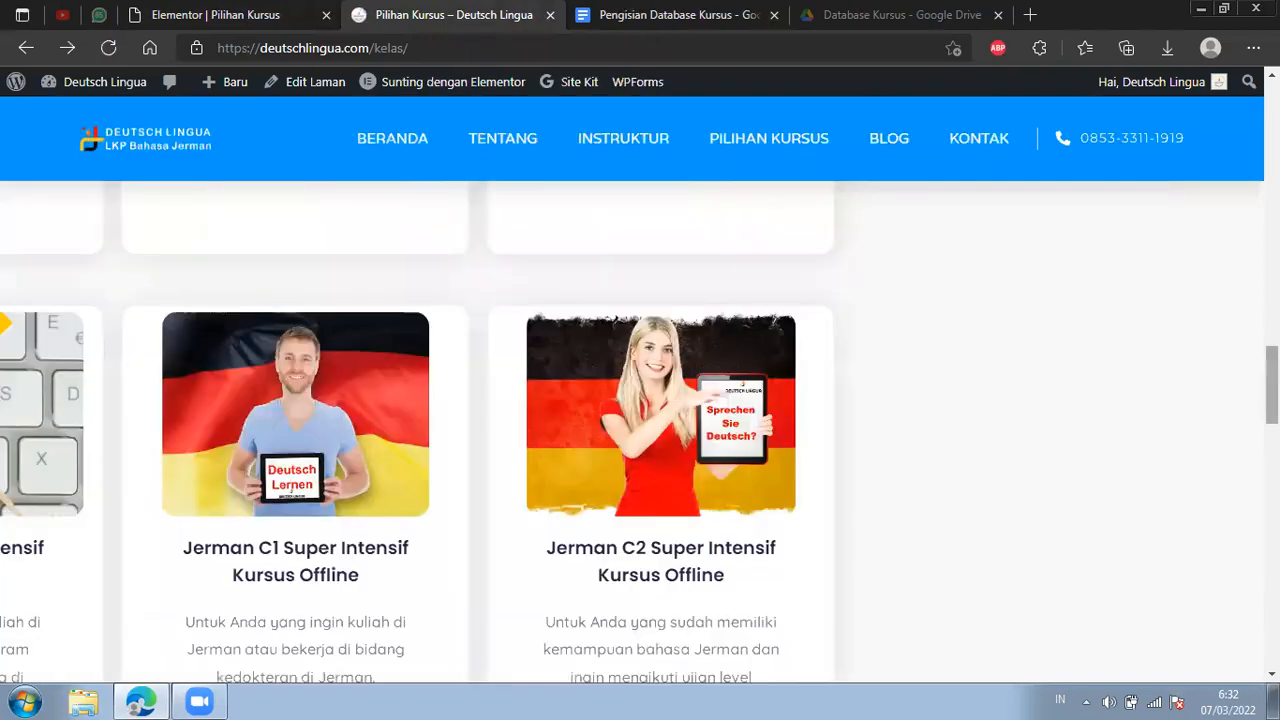
Jump to the Kelas Reguler section and open the header's Pilihan Kursus link in a new tab to review the home page course cards.
scroll(632, 430, "up", 15)
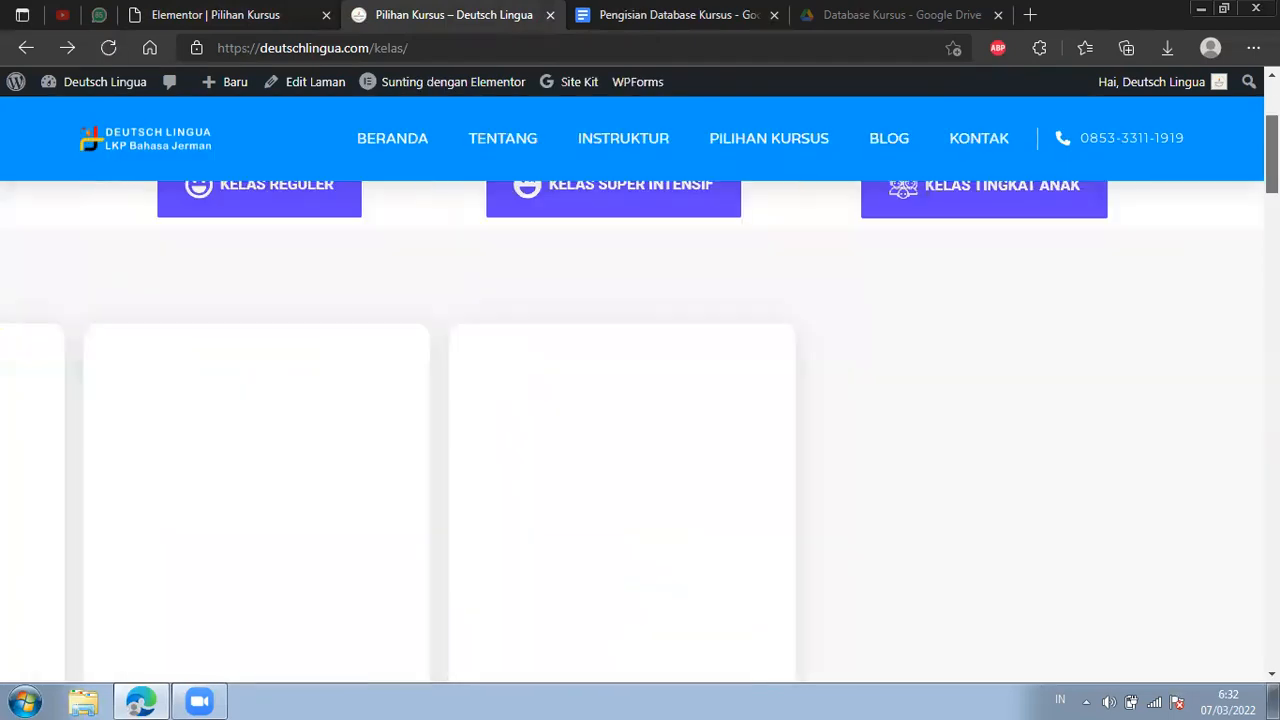
left_click(286, 214)
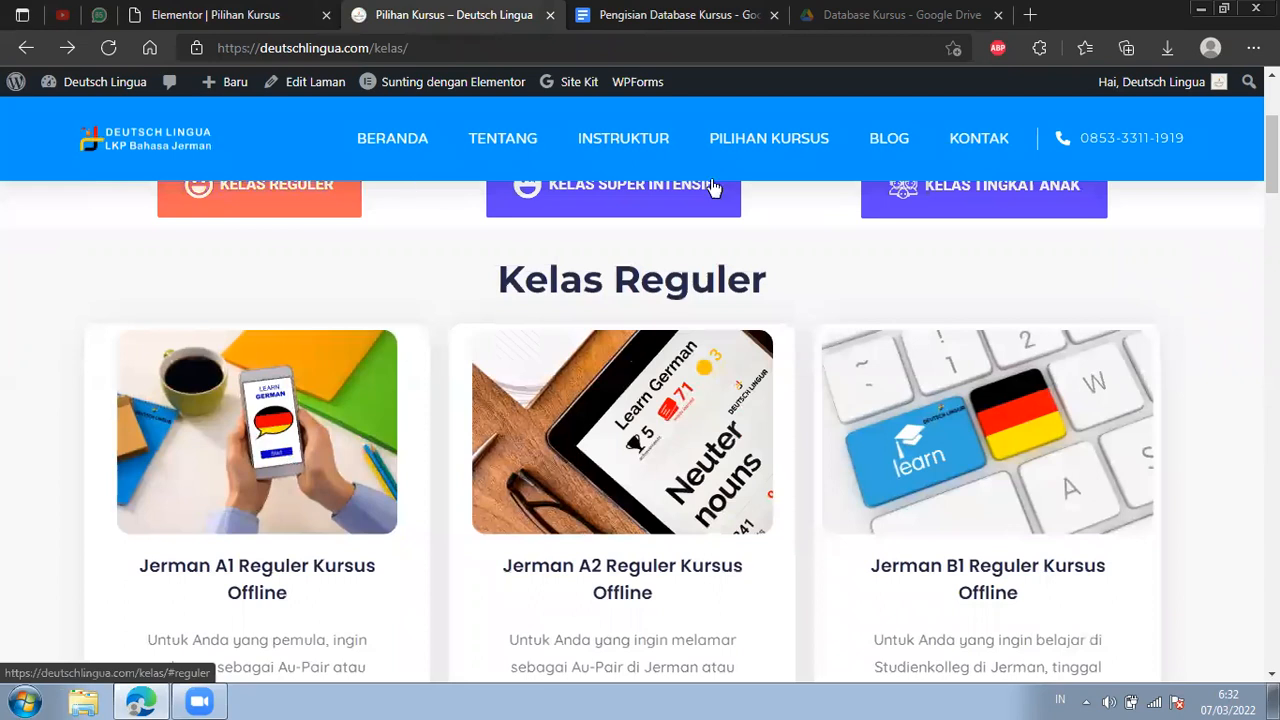
right_click(768, 152)
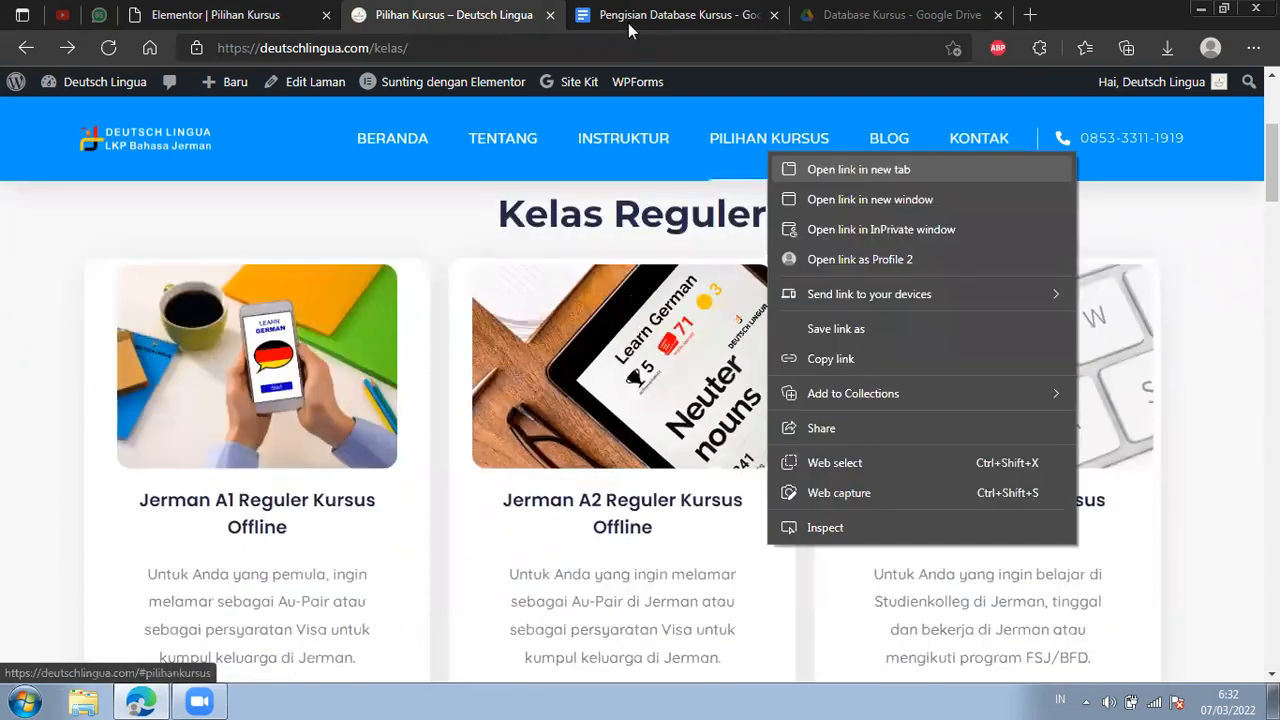
key("ctrl+Tab")
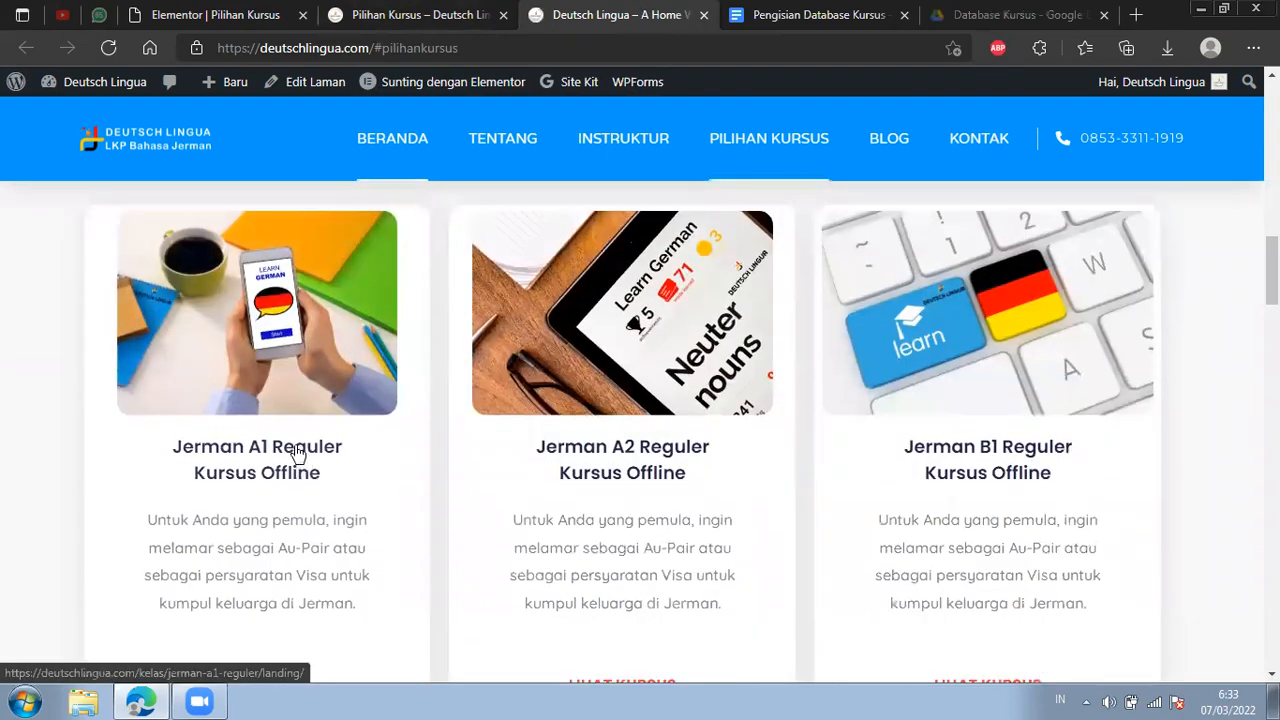
scroll(293, 261, "down", 1)
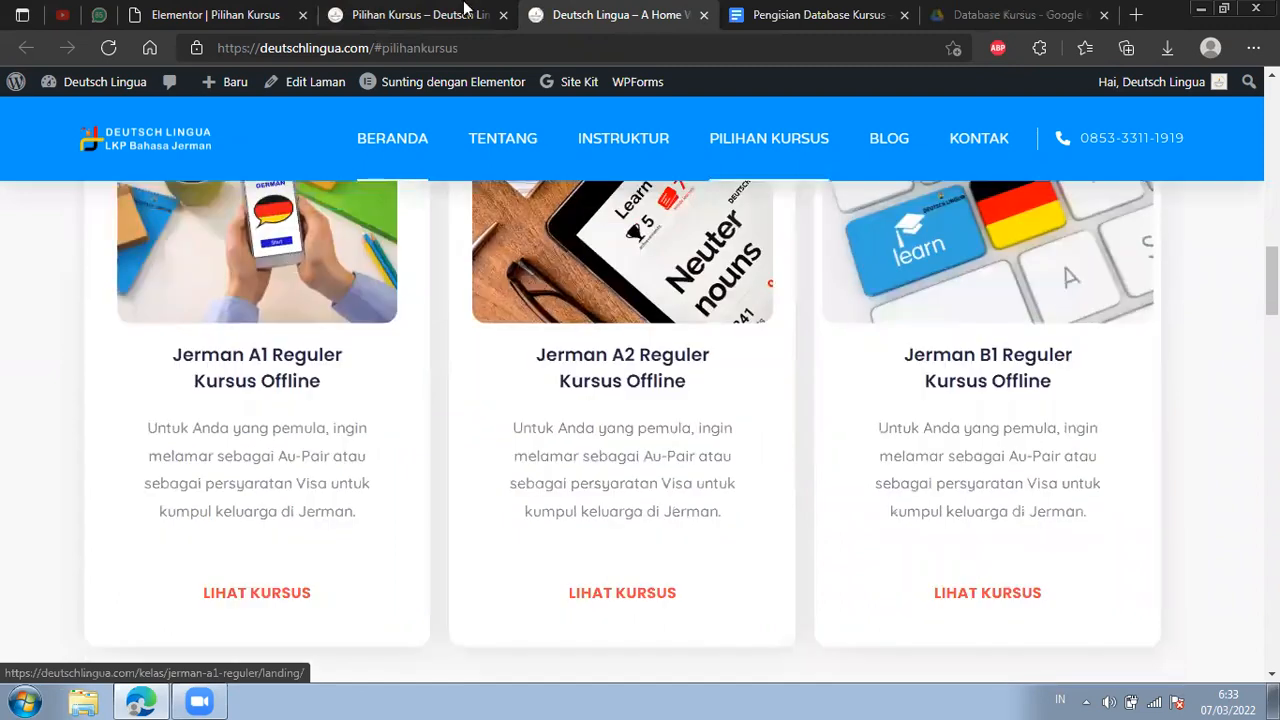
Check the link set on the Jerman A1 Reguler card's LIHAT COURSE button in the Pilihan Kursus page editor.
key("ctrl+shift+Tab")
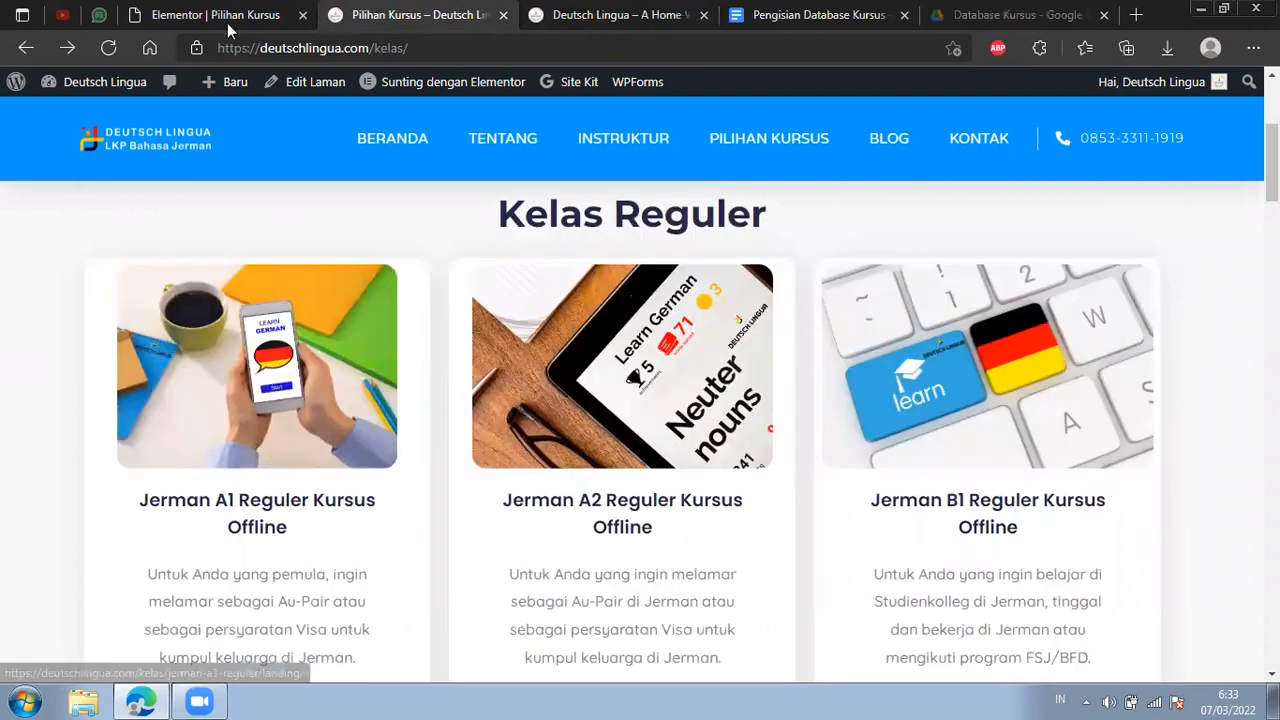
key("ctrl+shift+Tab")
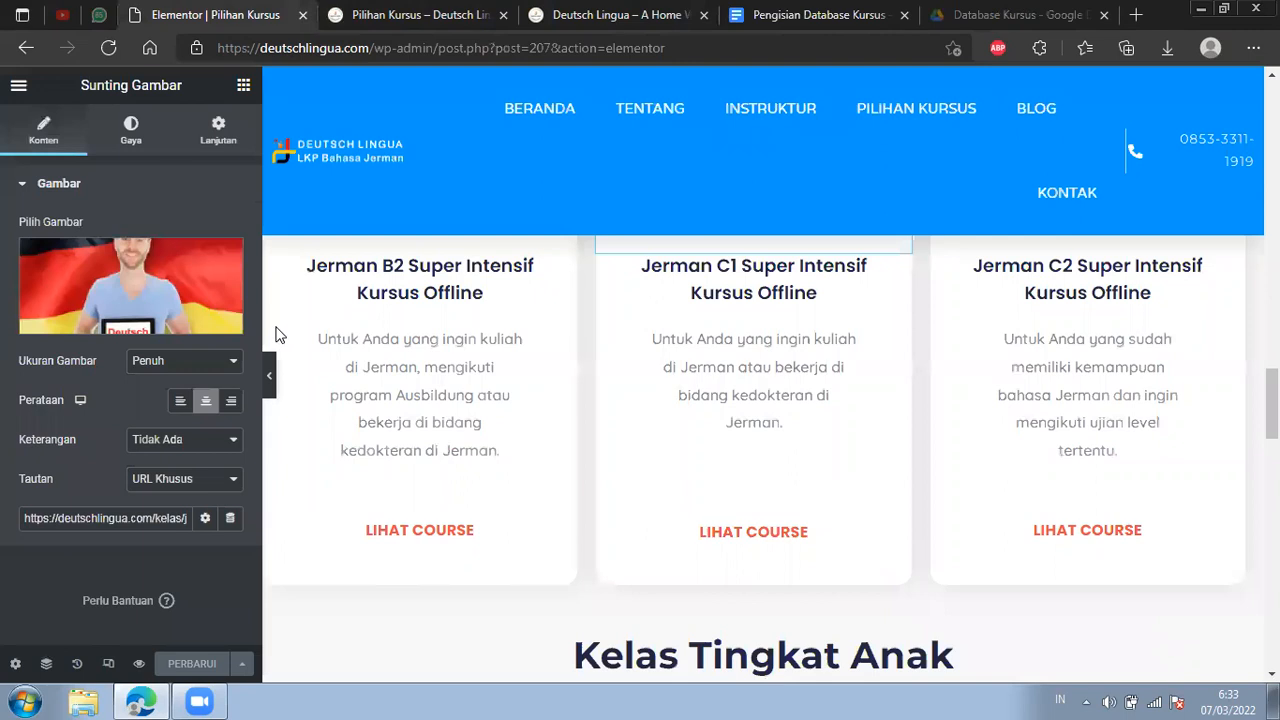
left_click_drag(1272, 404, 1272, 193)
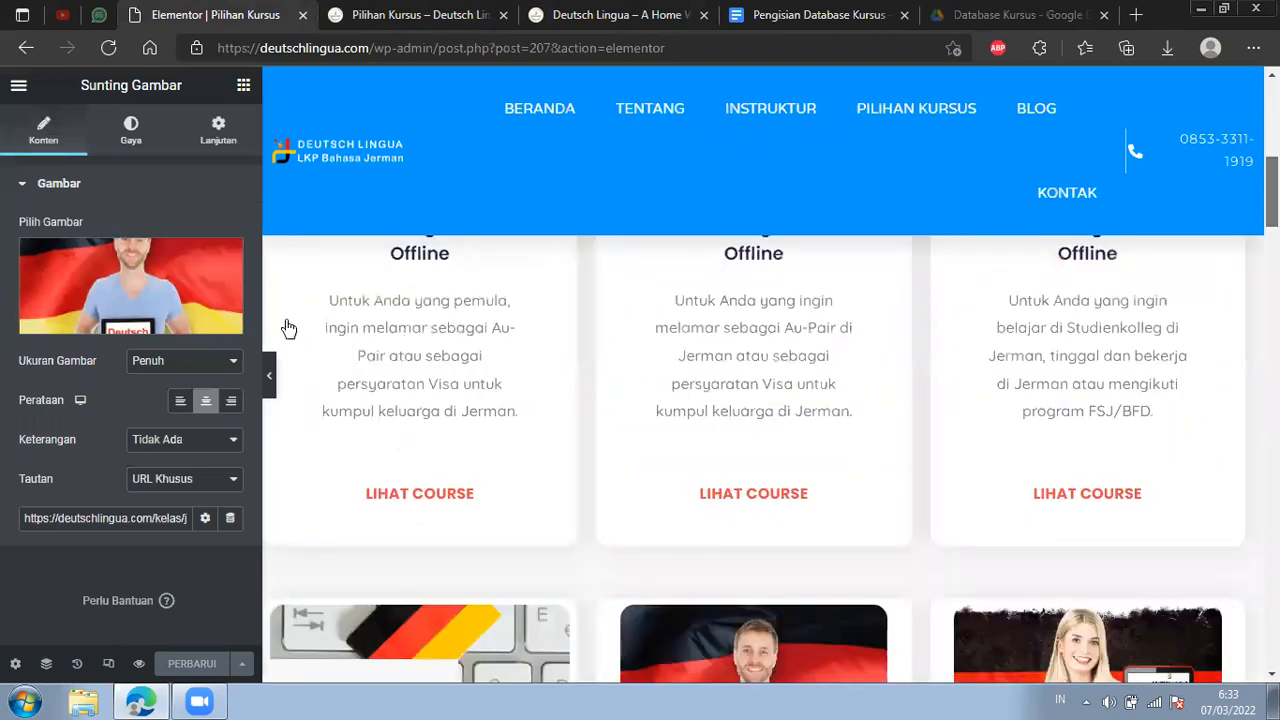
scroll(492, 346, "up", 1)
left_click(428, 10)
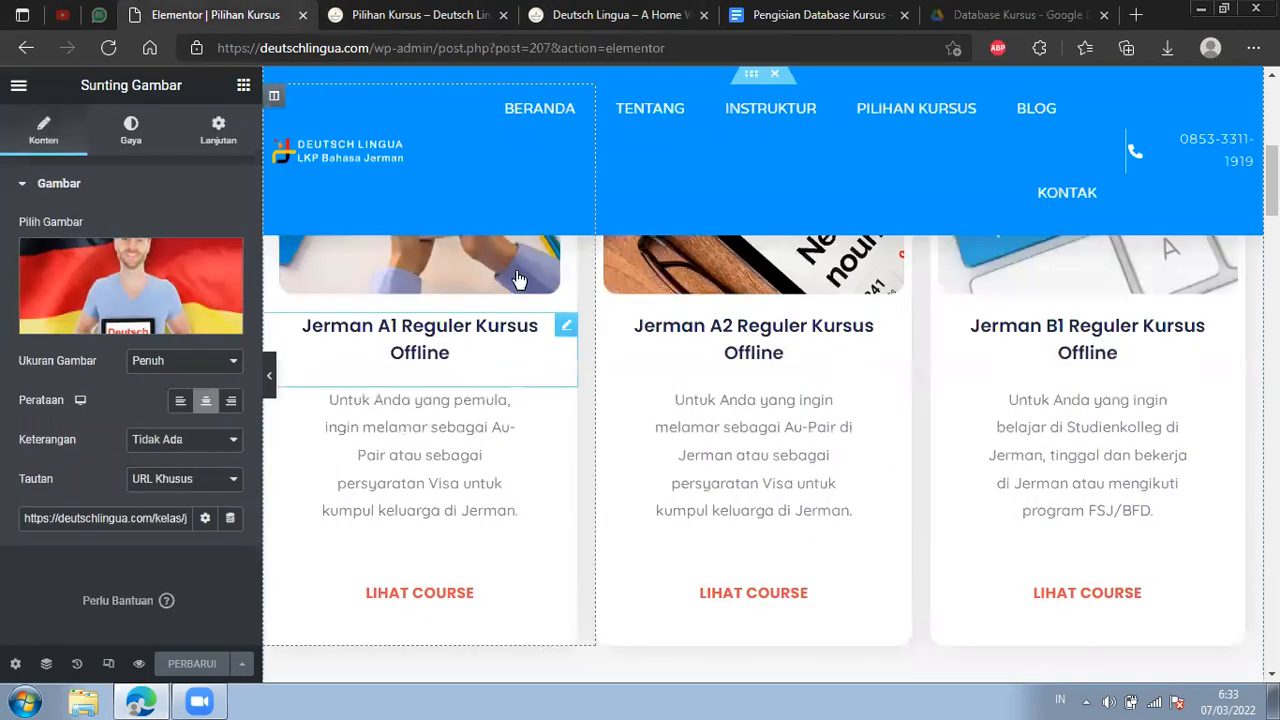
left_click(517, 333)
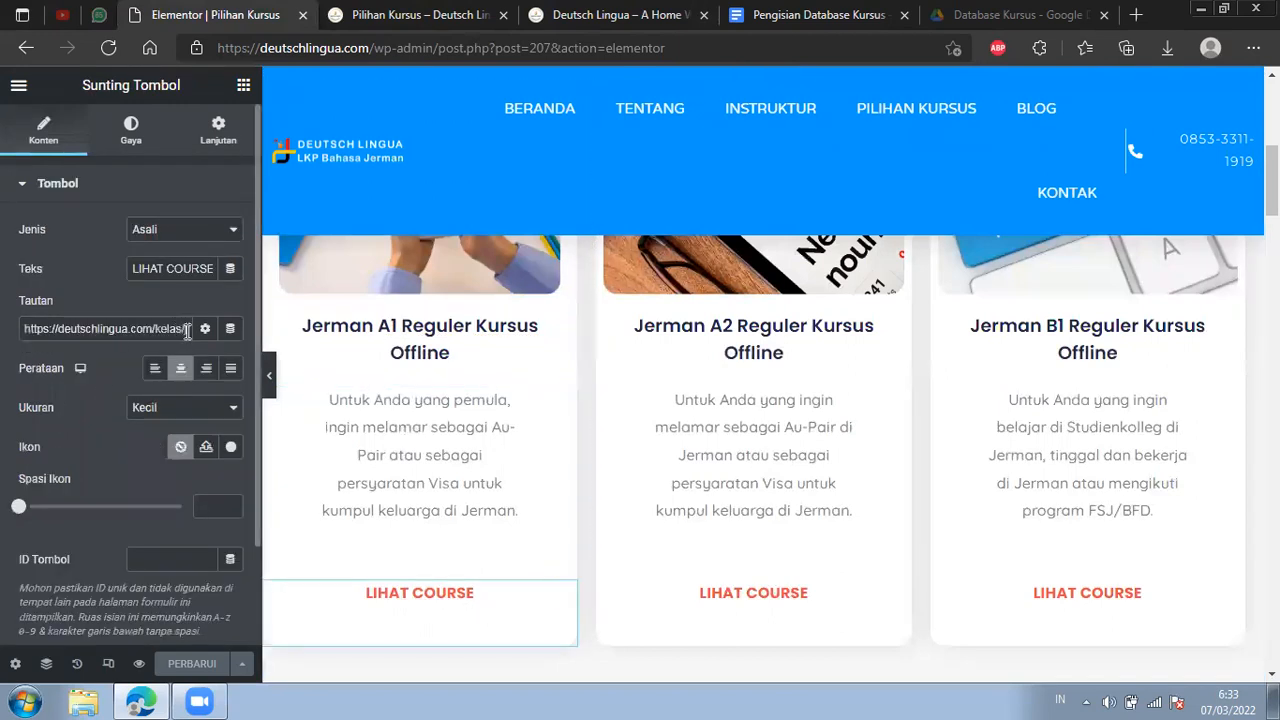
triple_click(187, 331)
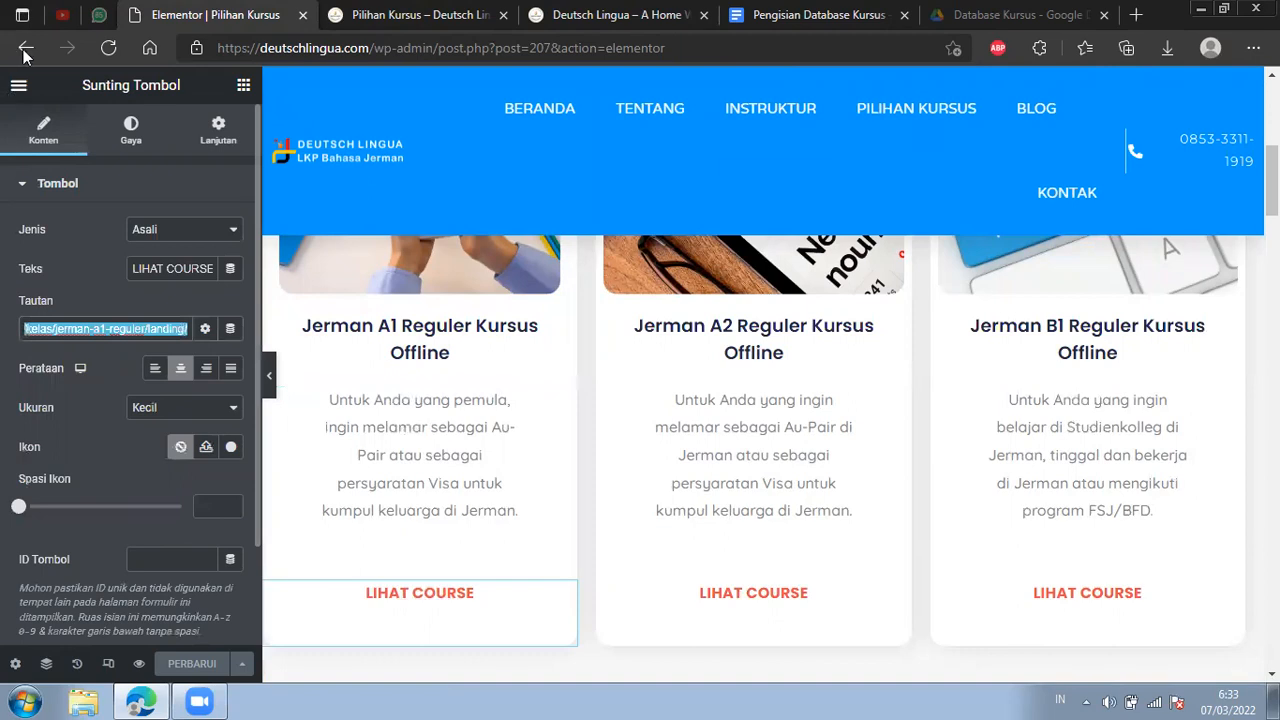
Compare the published Pilihan Kursus page's Kelas Reguler section with the home page's course section.
key("ctrl+Tab")
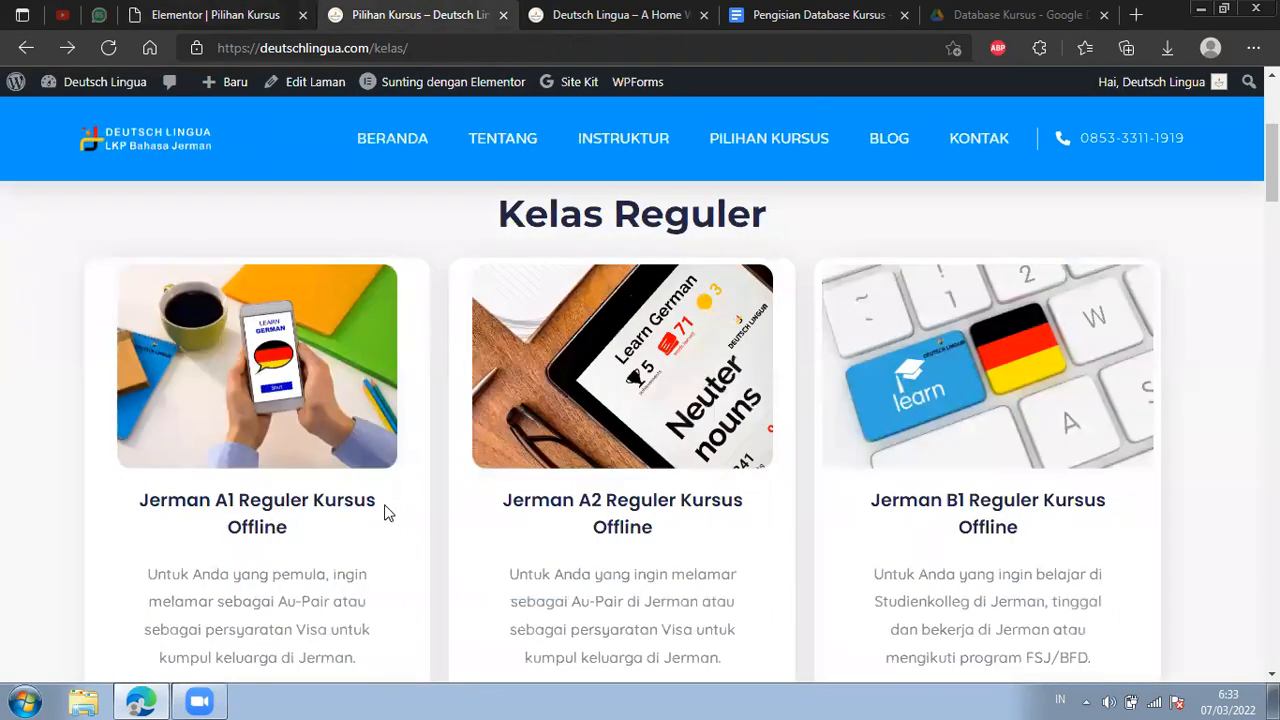
scroll(700, 337, "up", 1)
left_click(663, 14)
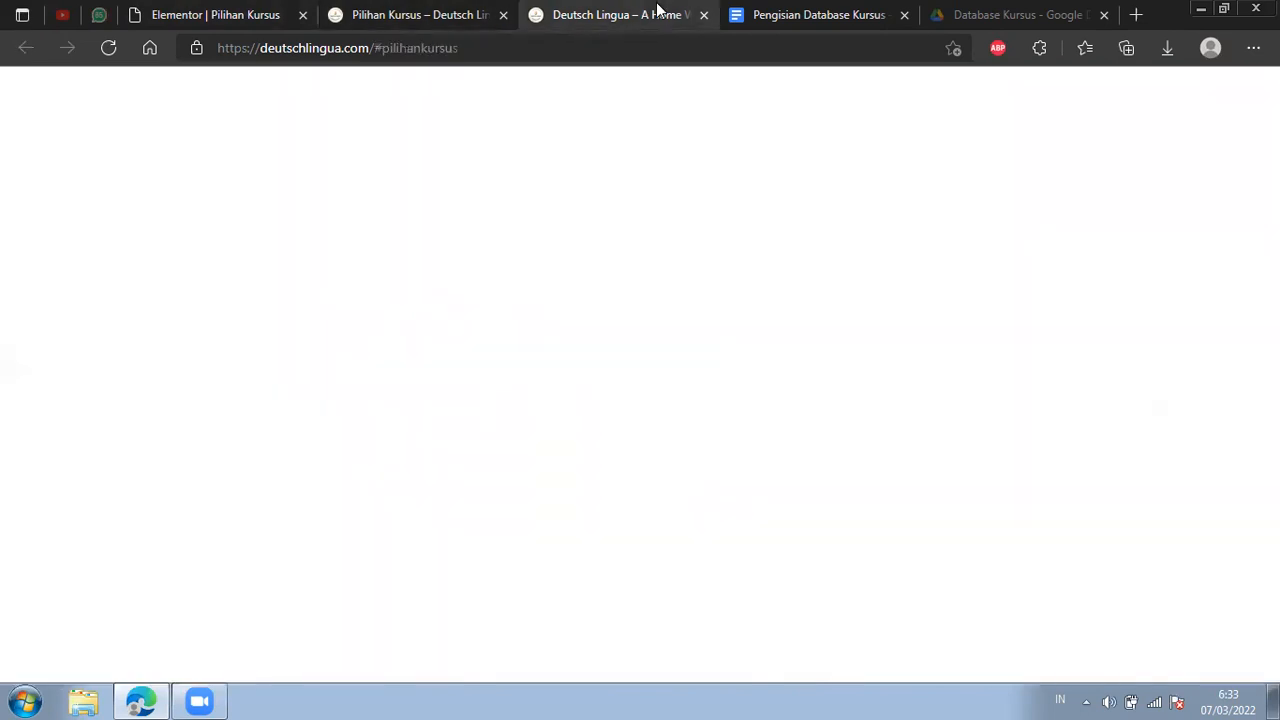
Leave the Pilihan Kursus editor for the list of all pages and open the Beranda page for editing with Elementor.
left_click(255, 8)
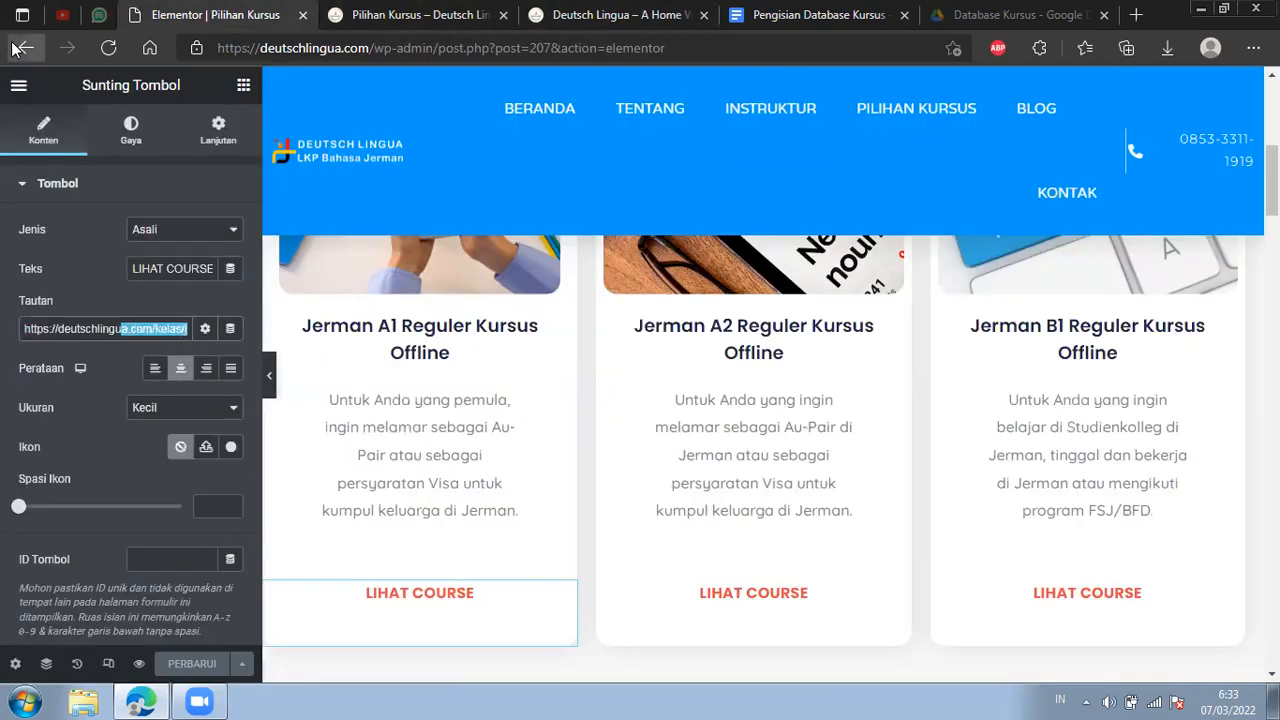
left_click(14, 48)
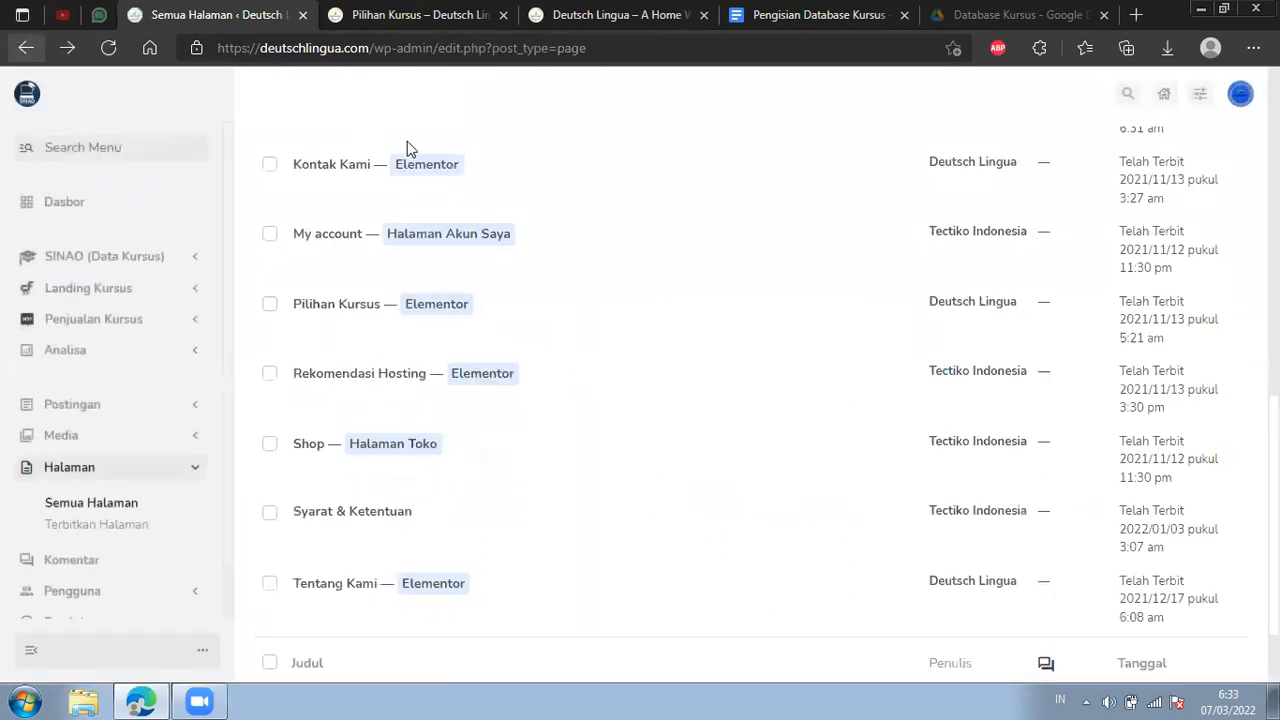
scroll(506, 242, "up", 5)
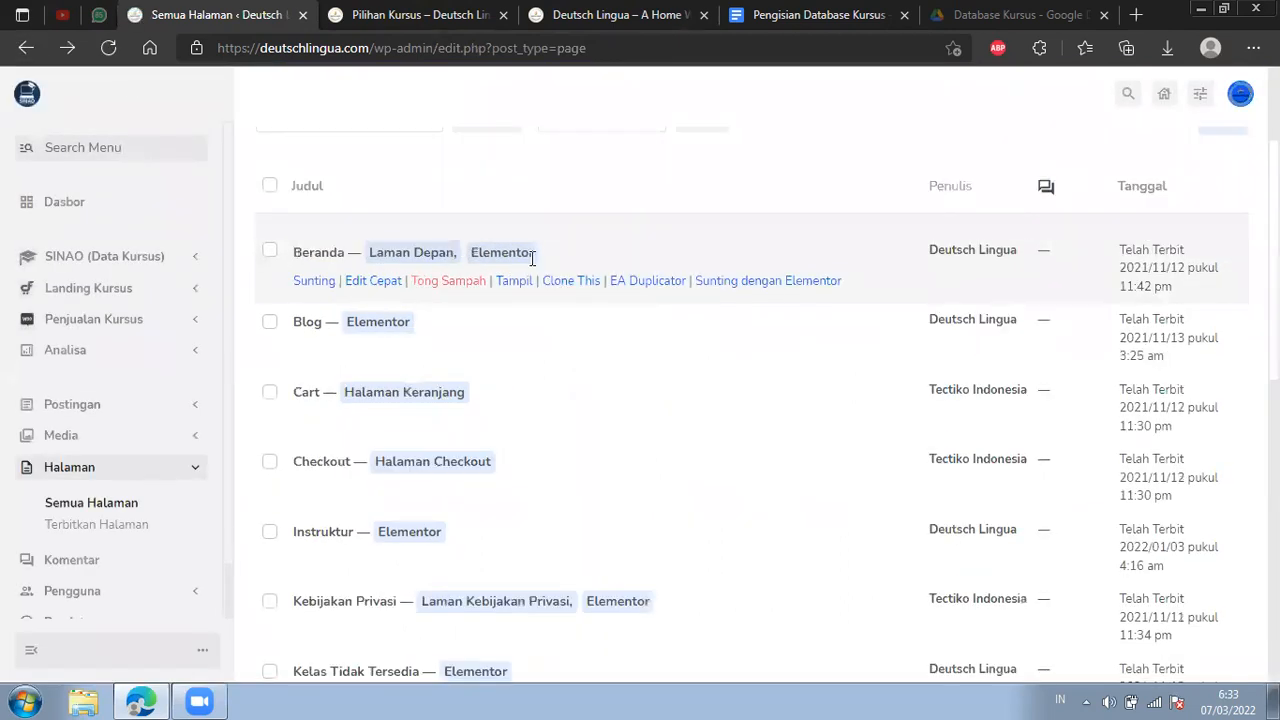
left_click(763, 283)
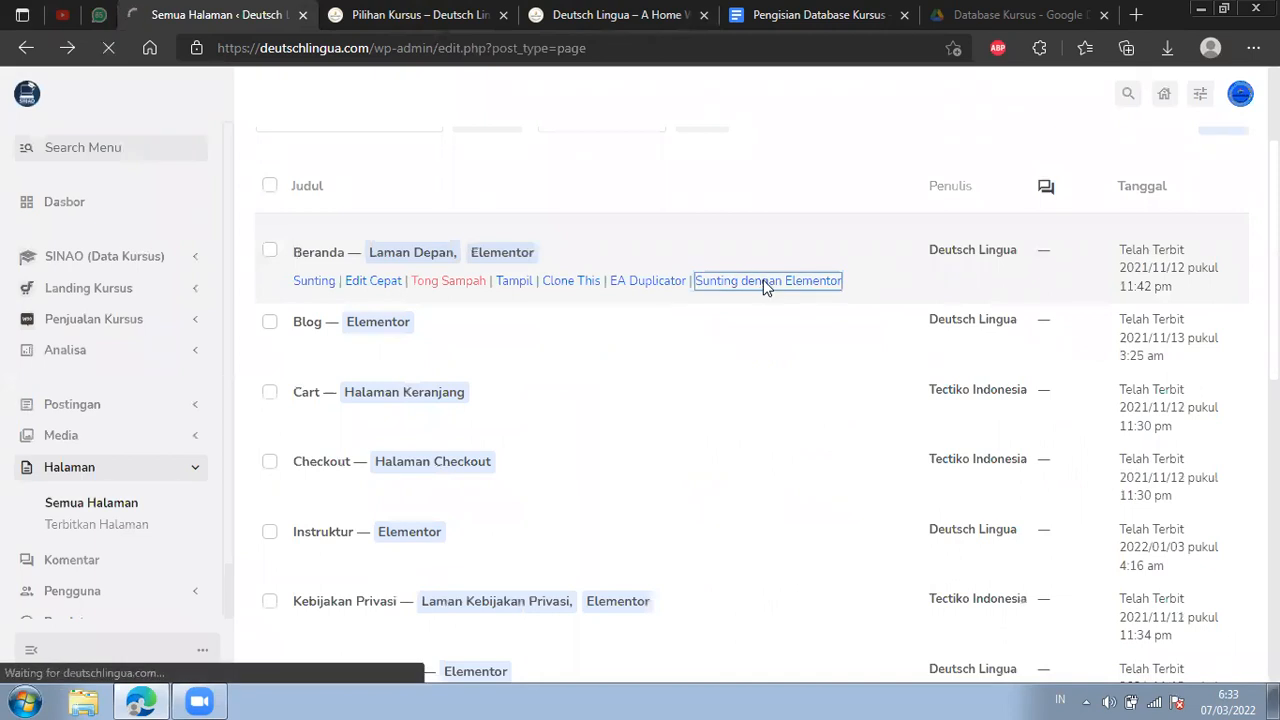
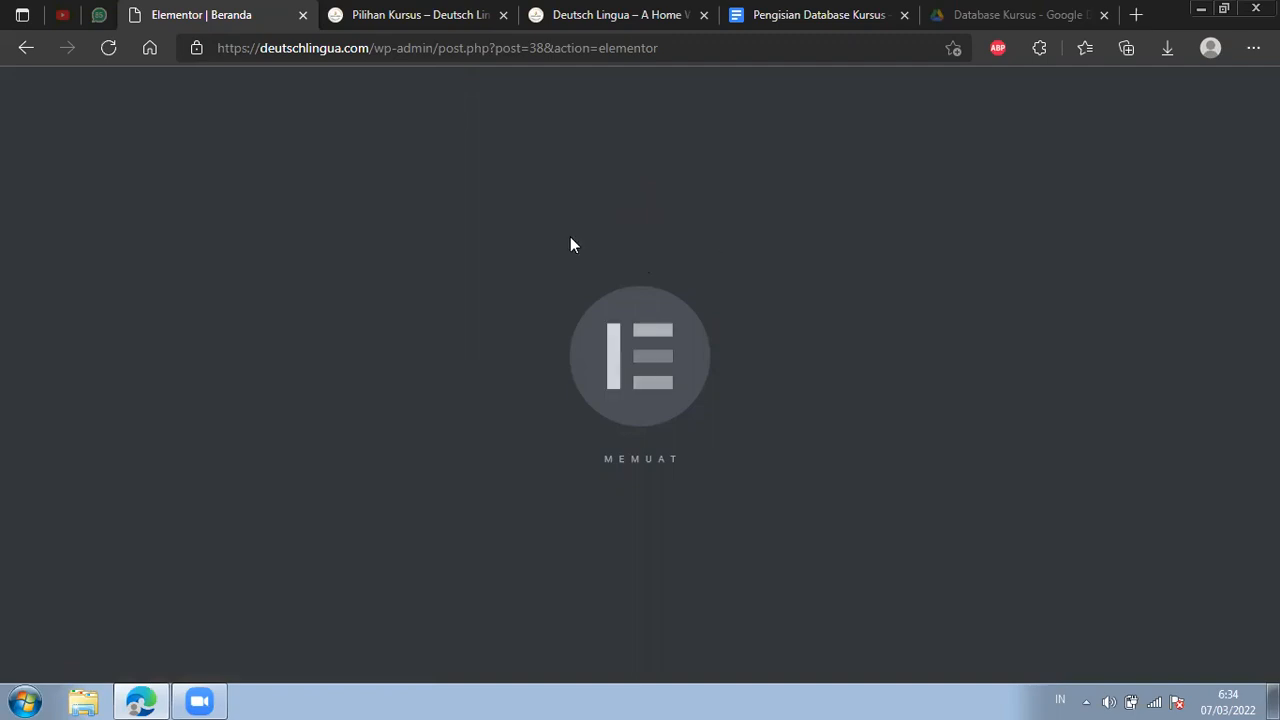
Review the home page's Pilihan Kursus cards, close the published Pilihan Kursus page, and return to the Beranda page editor.
left_click(430, 8)
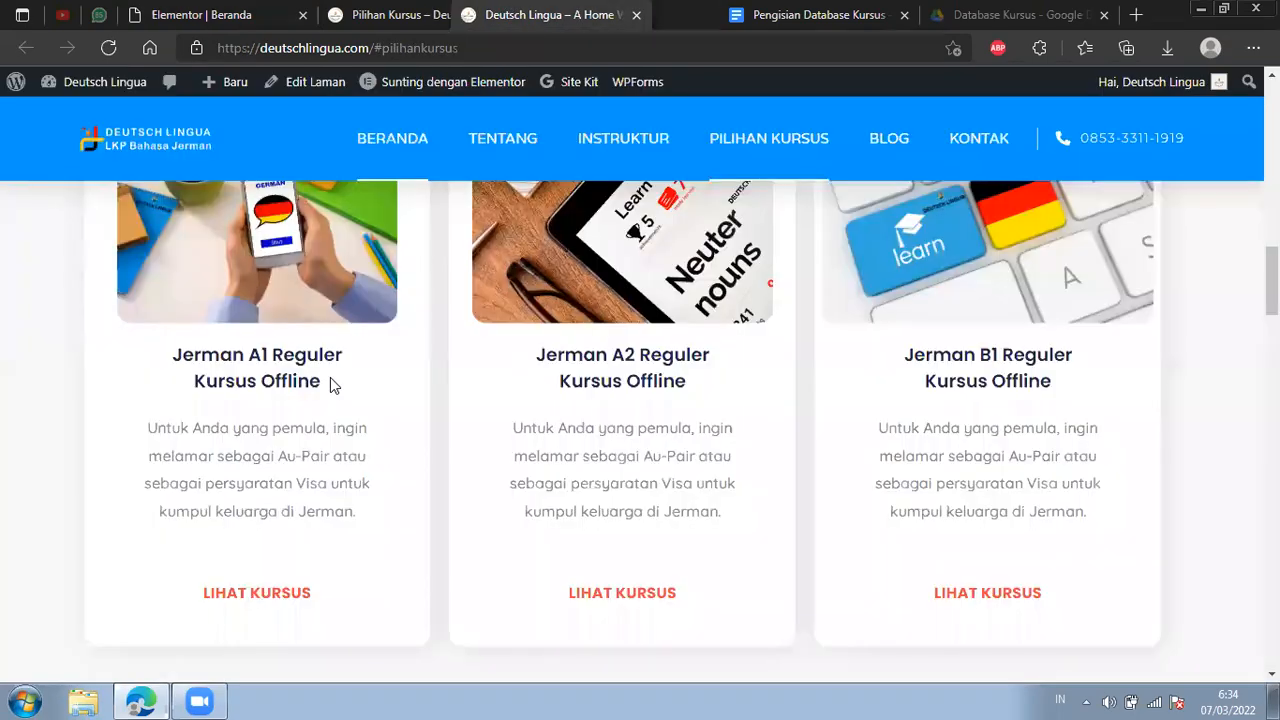
scroll(669, 305, "up", 3)
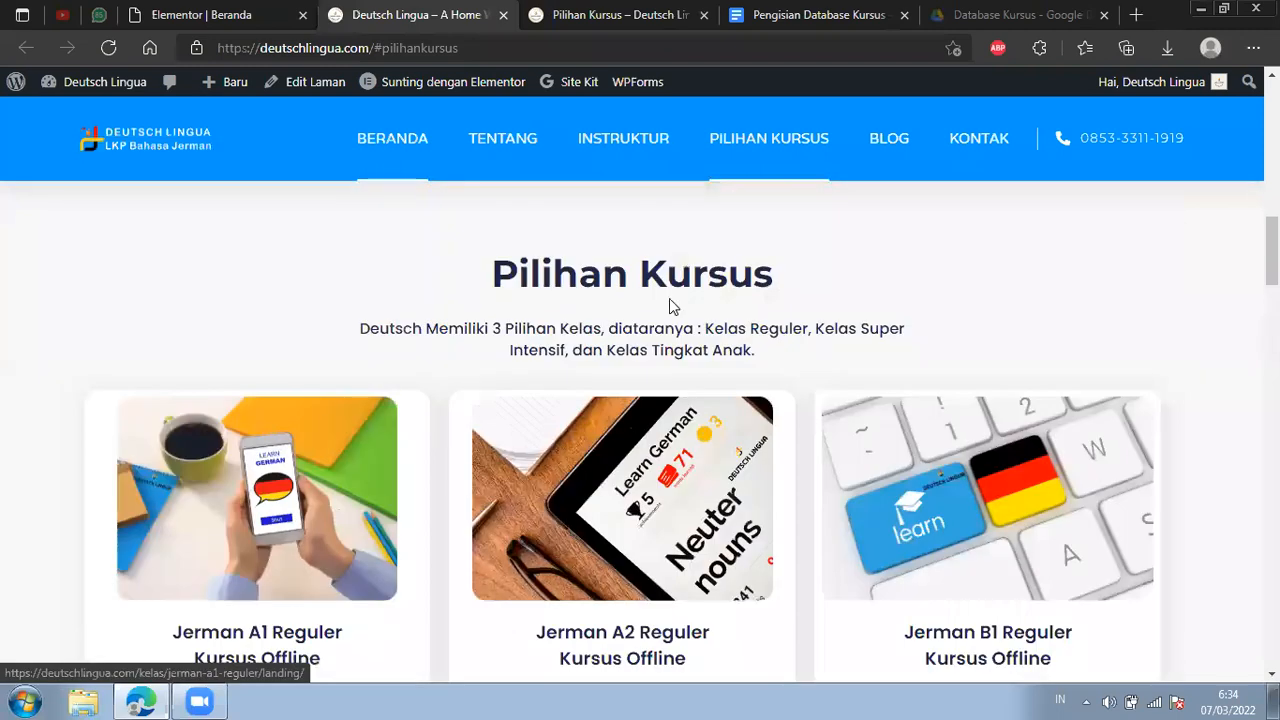
scroll(266, 462, "down", 2)
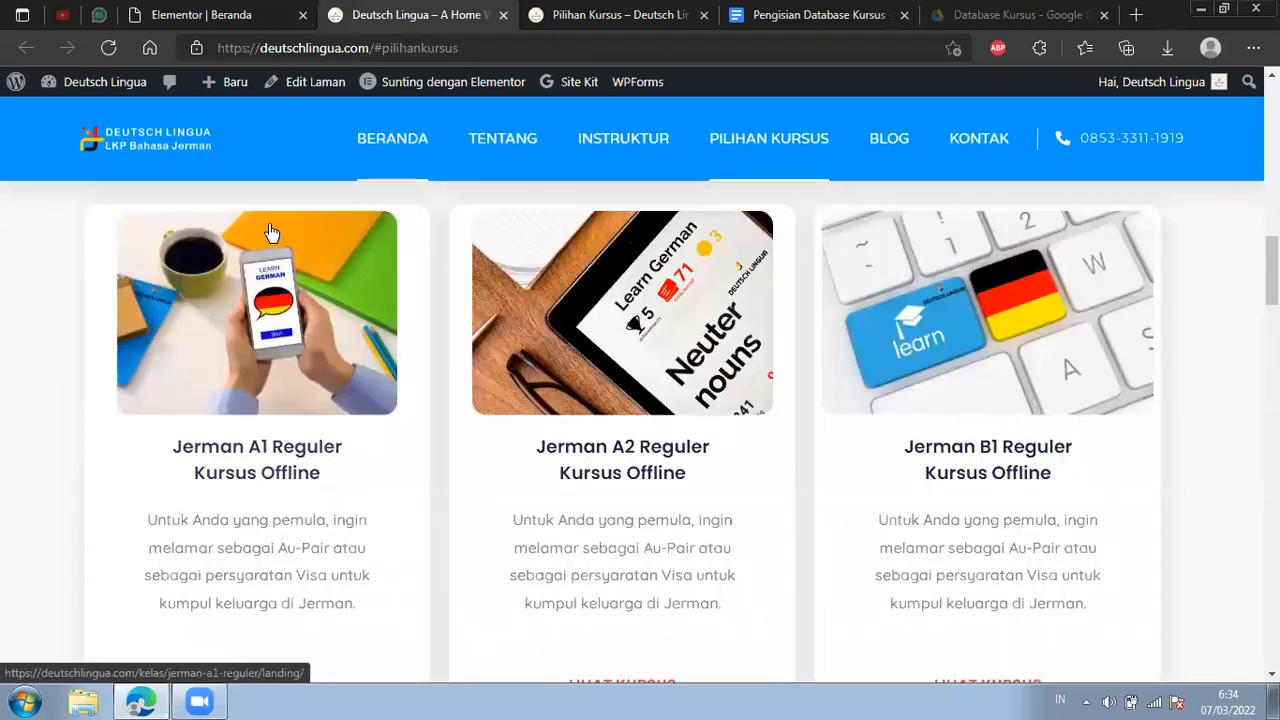
left_click(259, 15)
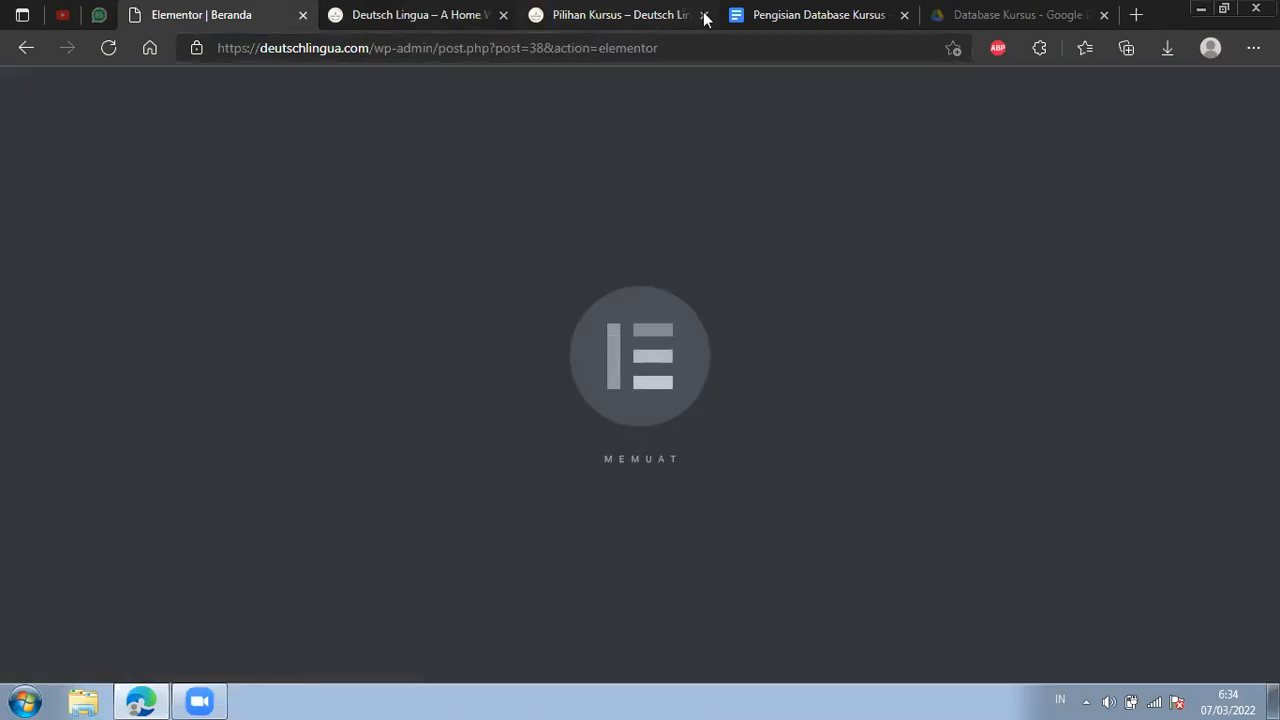
left_click(698, 24)
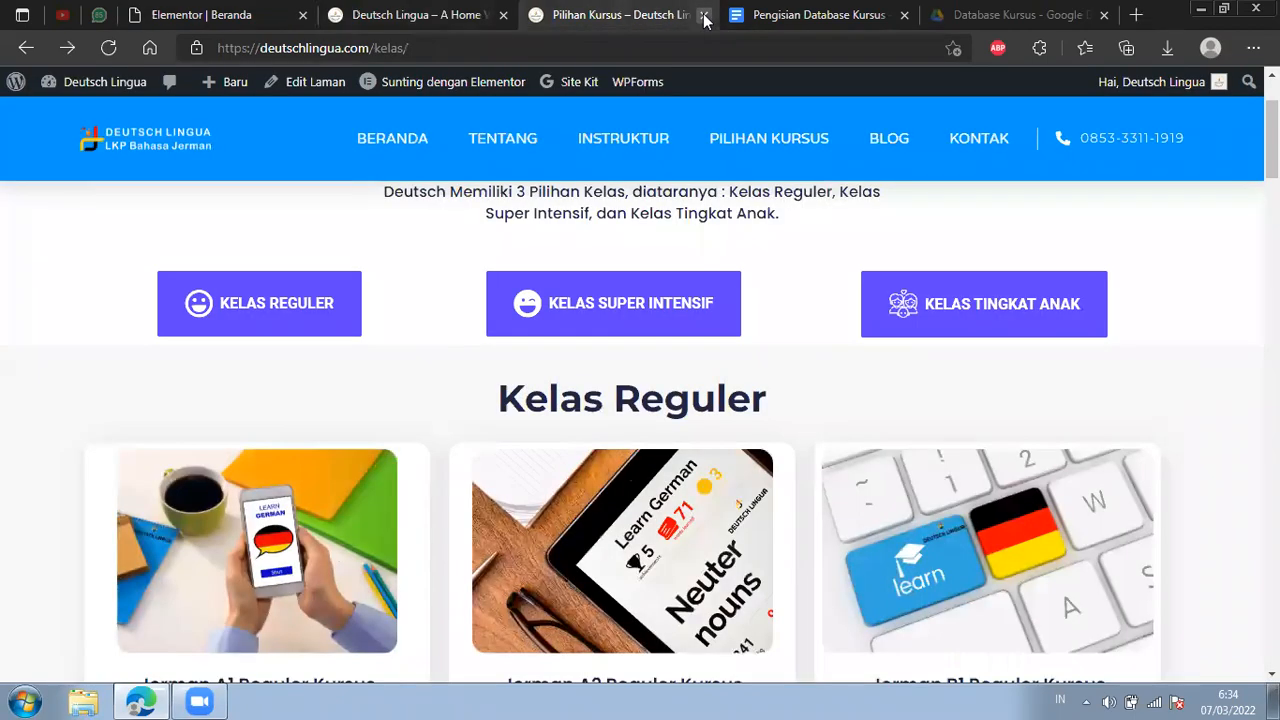
left_click(705, 15)
left_click(274, 14)
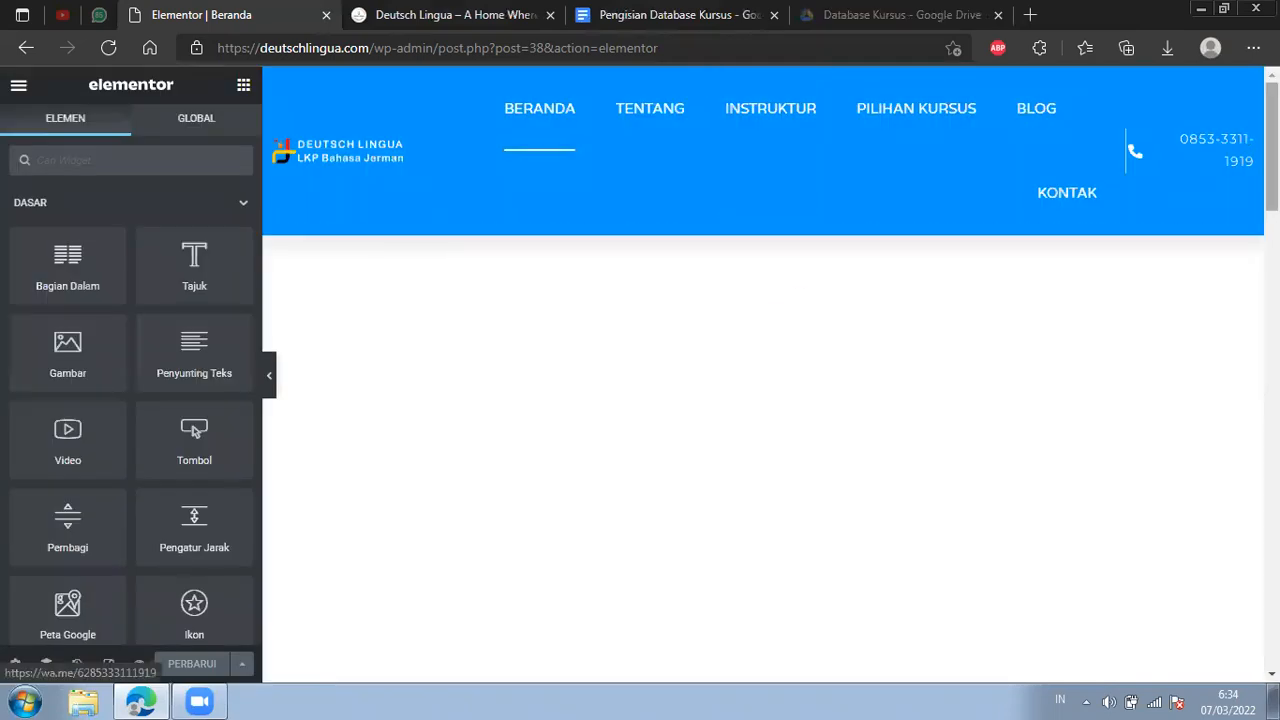
Examine the Beranda page in the editor, from the welcome section through the Pilihan Kursus course cards.
scroll(763, 450, "down", 5)
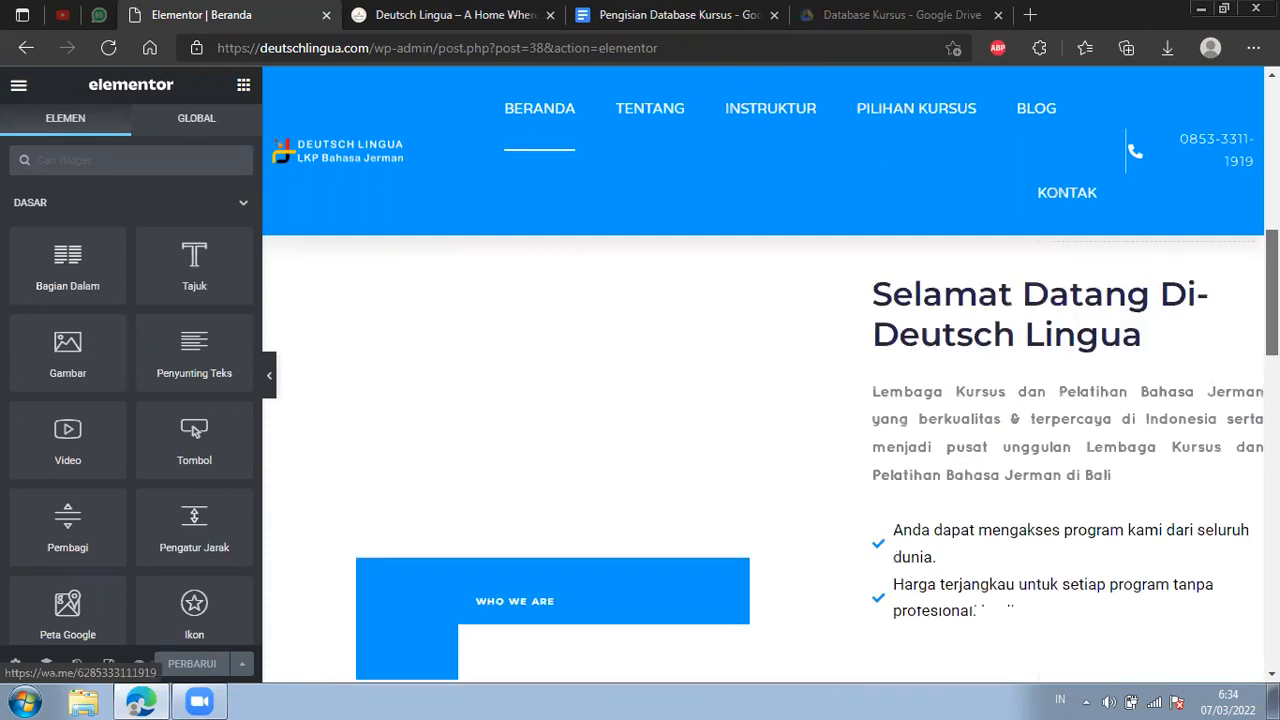
scroll(1230, 420, "down", 6)
scroll(1222, 438, "down", 3)
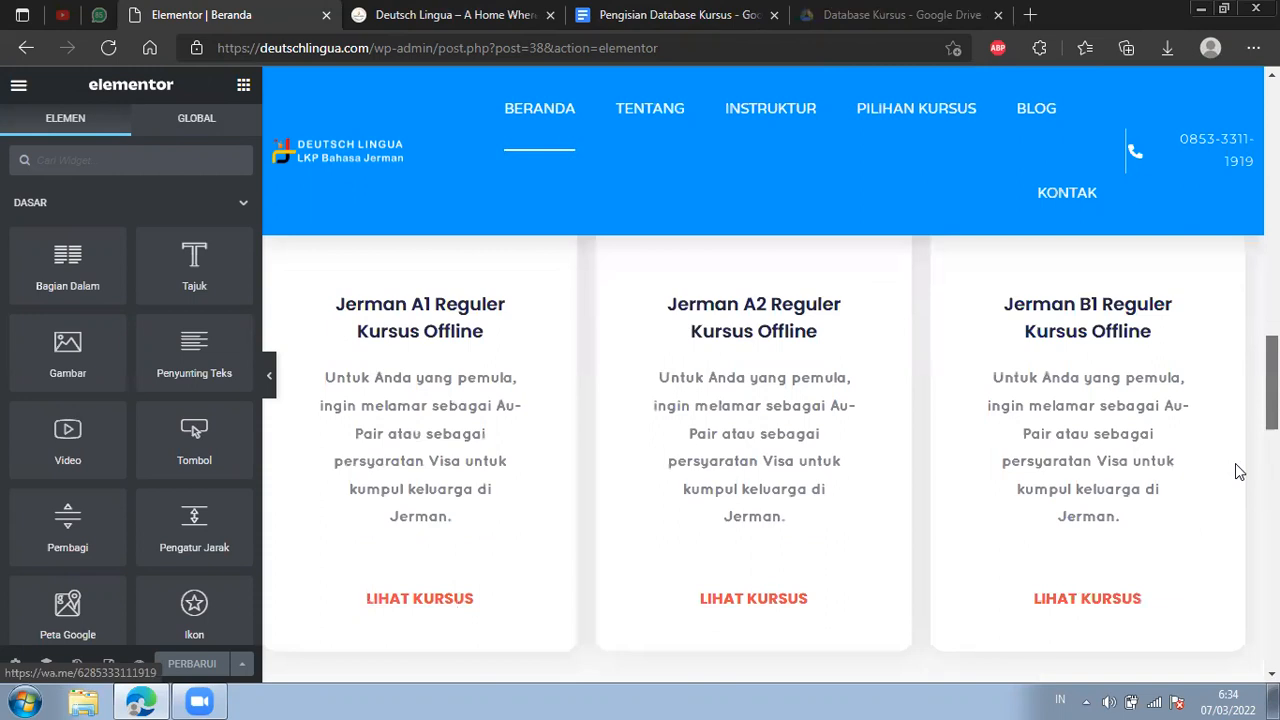
scroll(1243, 502, "down", 2)
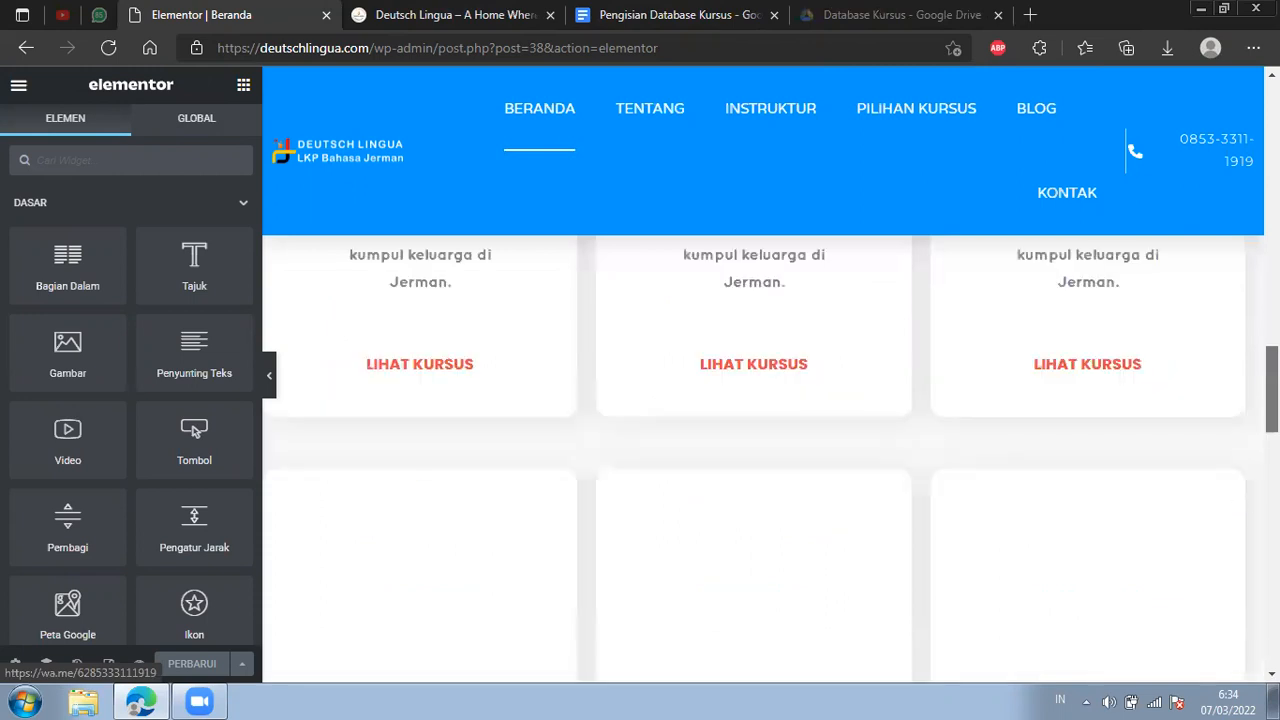
scroll(763, 455, "up", 1)
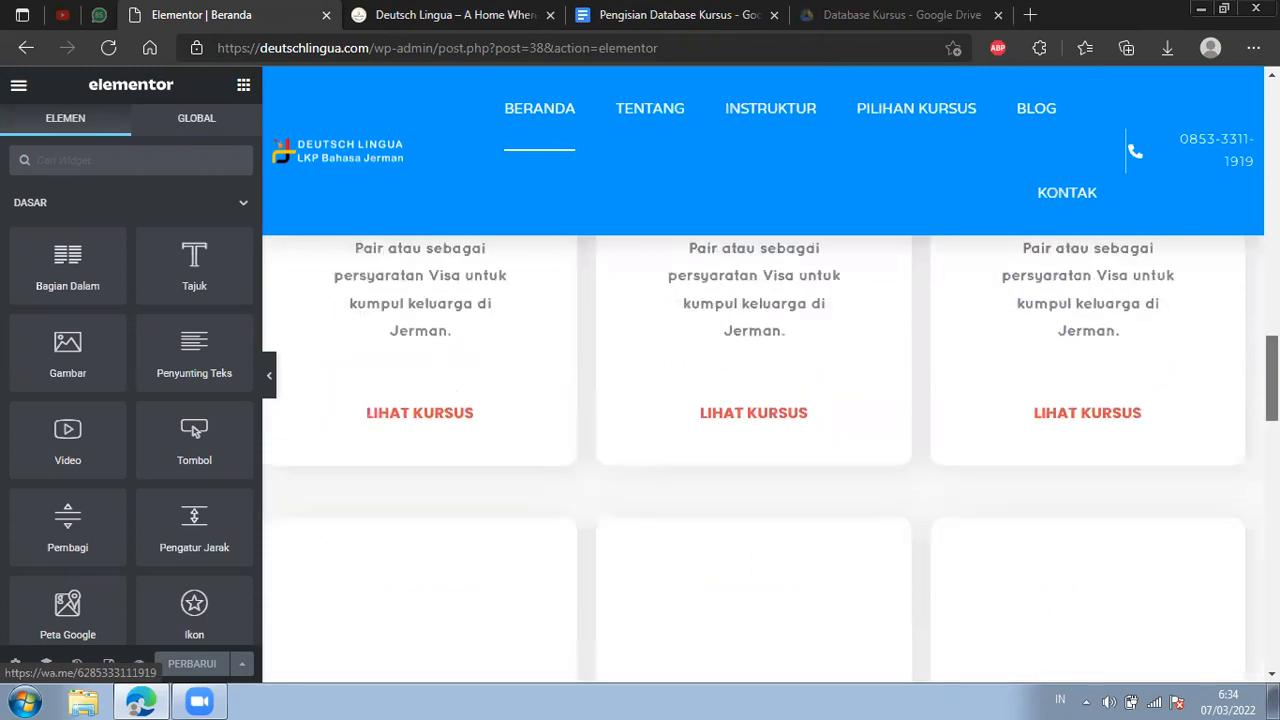
scroll(763, 455, "up", 4)
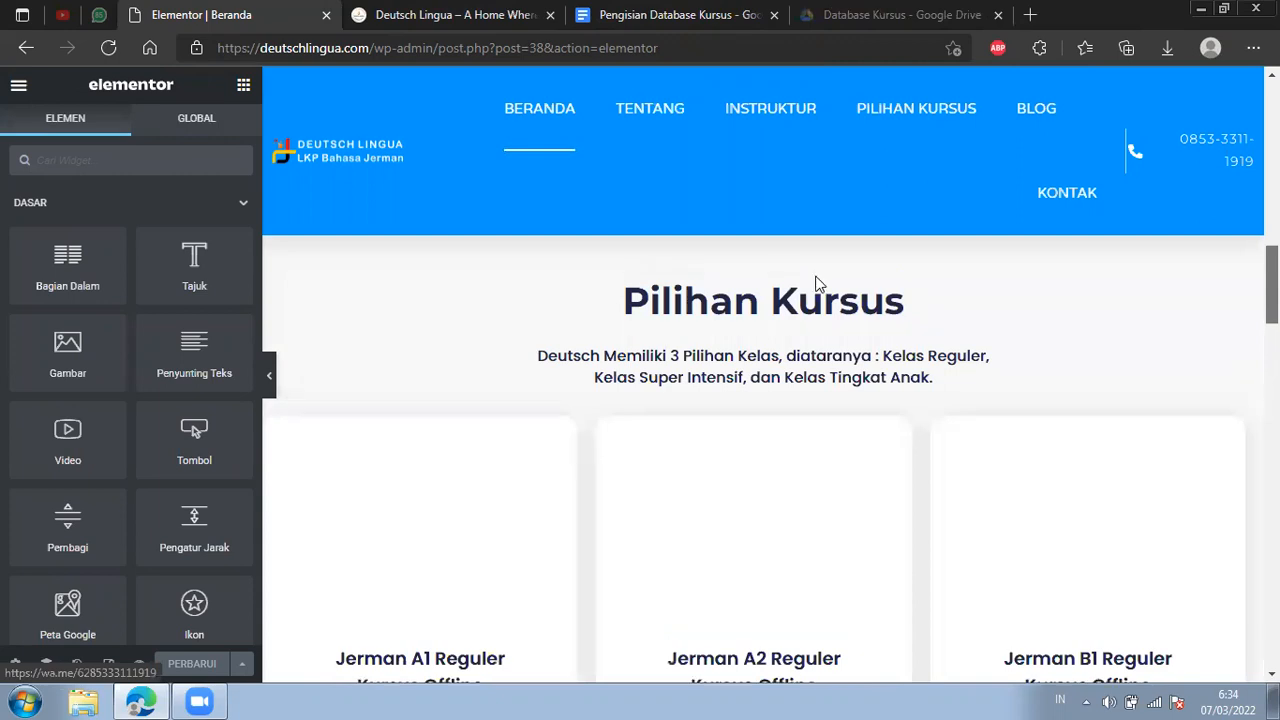
scroll(812, 303, "up", 3)
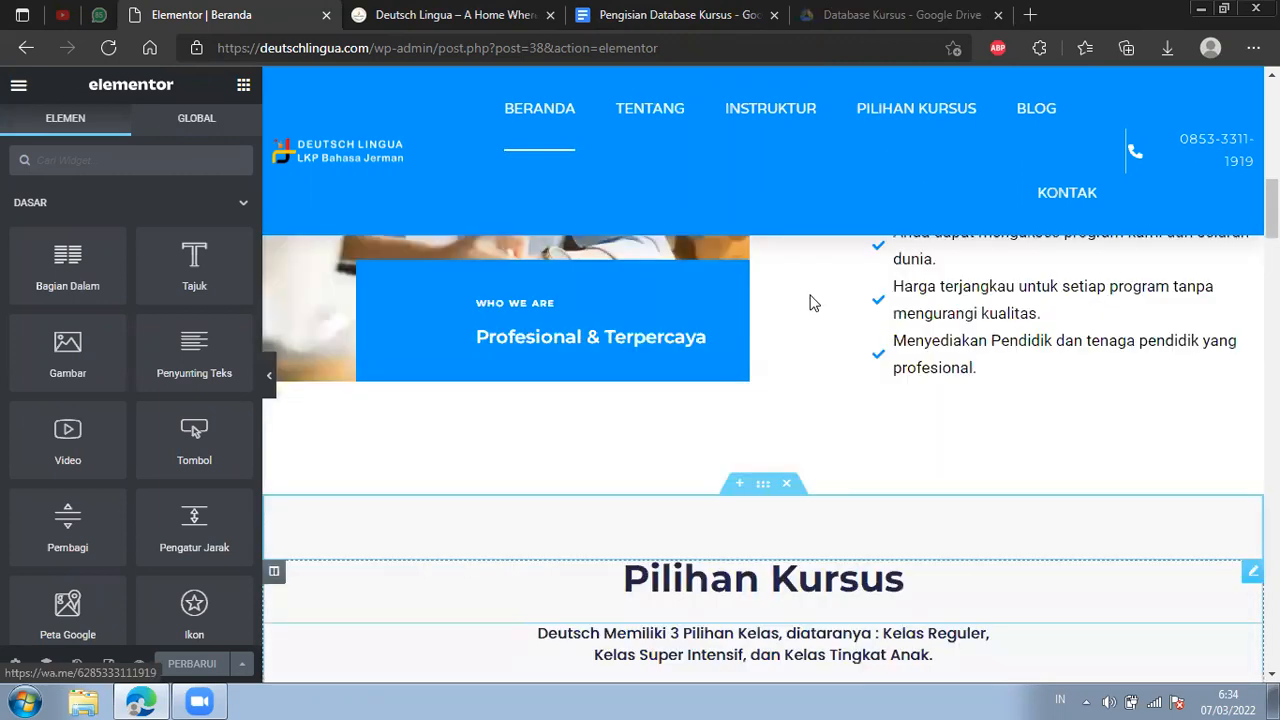
scroll(843, 420, "up", 2)
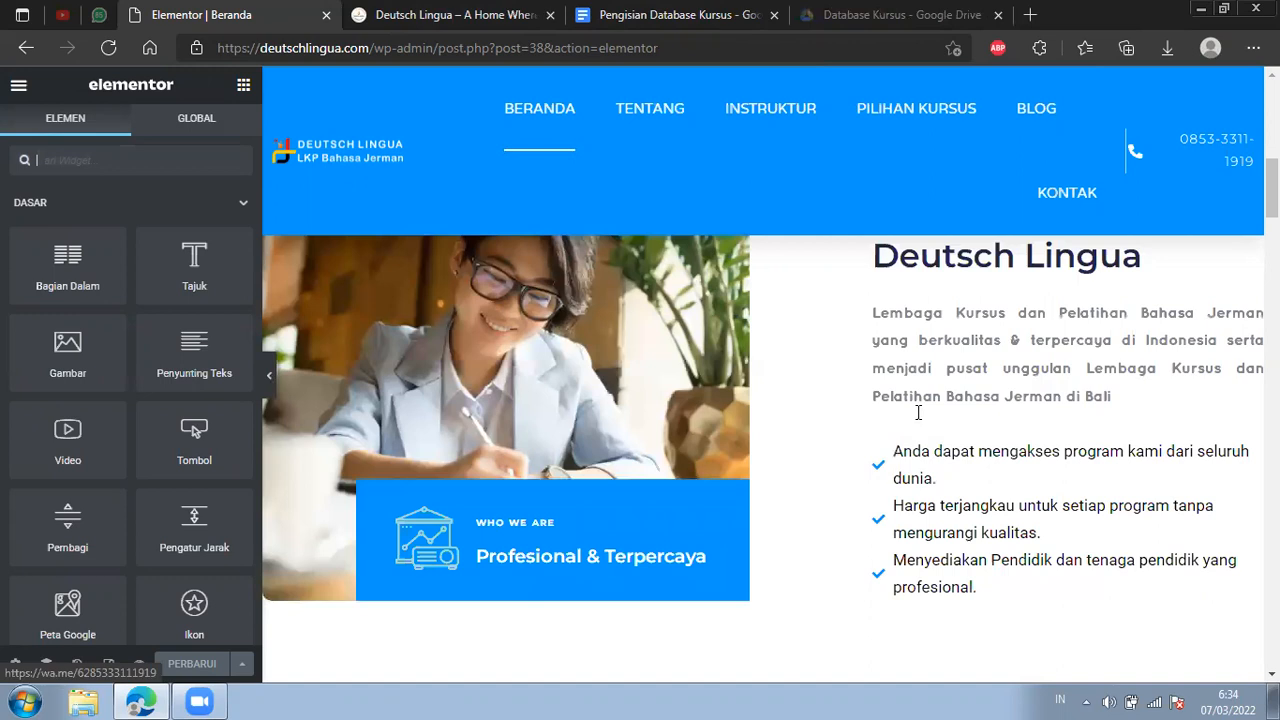
Check the links set on the Jerman A1 Reguler card's image, title and LIHAT KURSUS button in the Beranda editor.
scroll(688, 388, "down", 5)
scroll(600, 360, "down", 1)
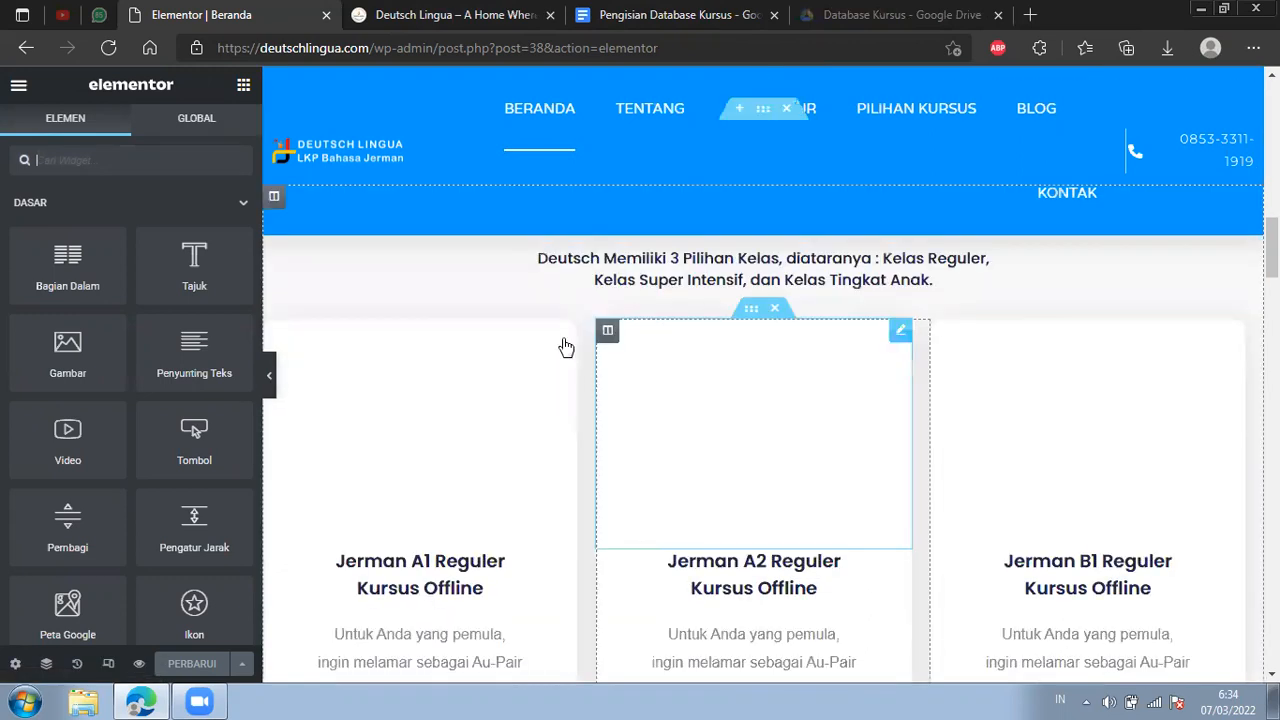
scroll(533, 345, "down", 1)
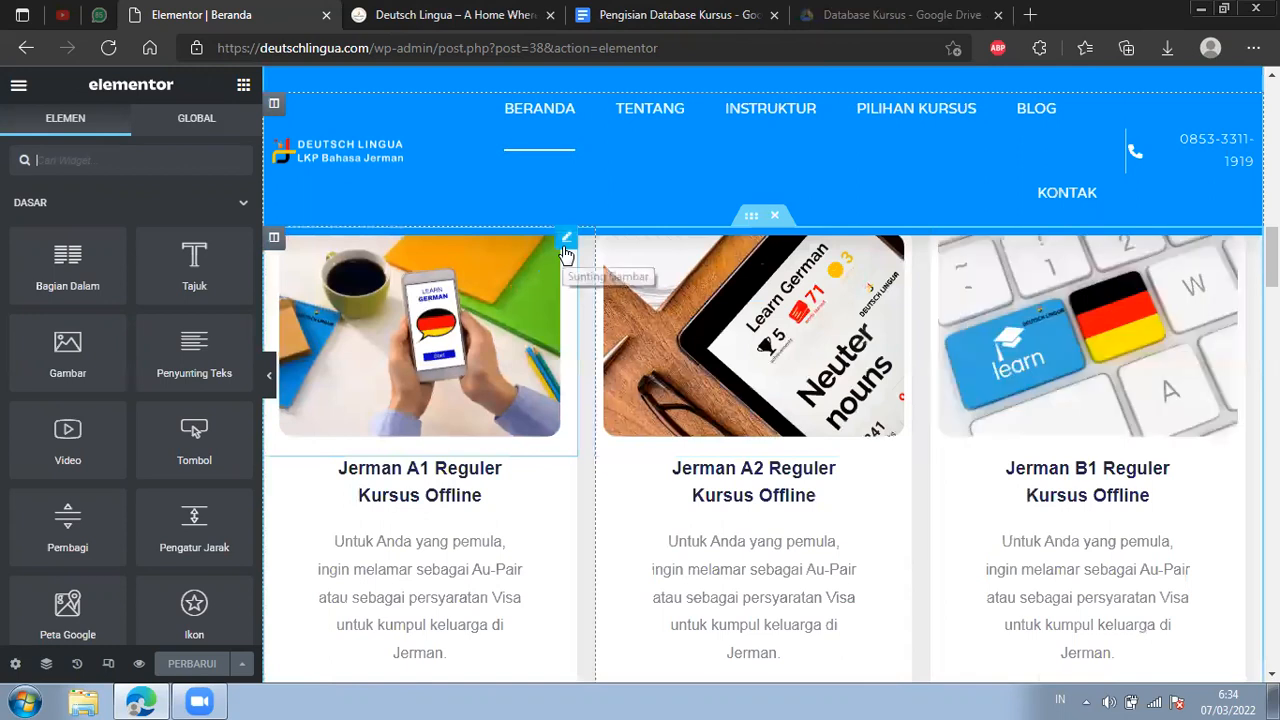
left_click(566, 240)
left_click_drag(95, 518, 190, 518)
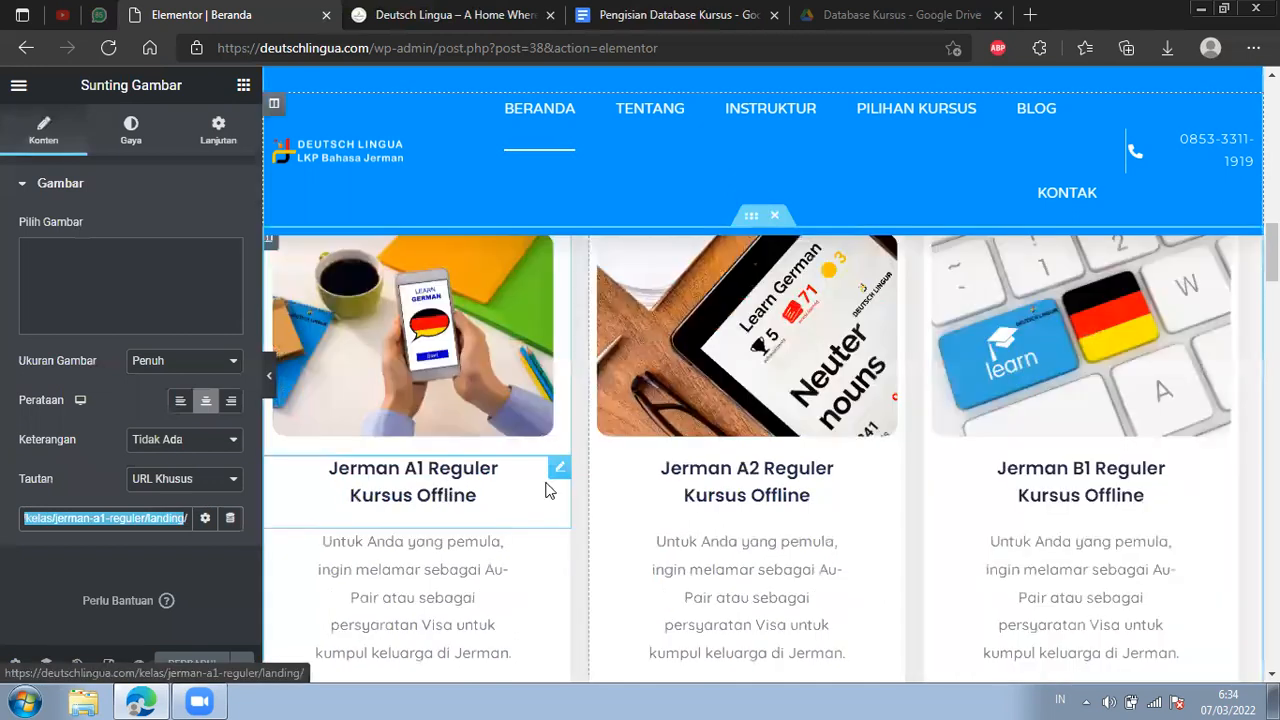
left_click(561, 470)
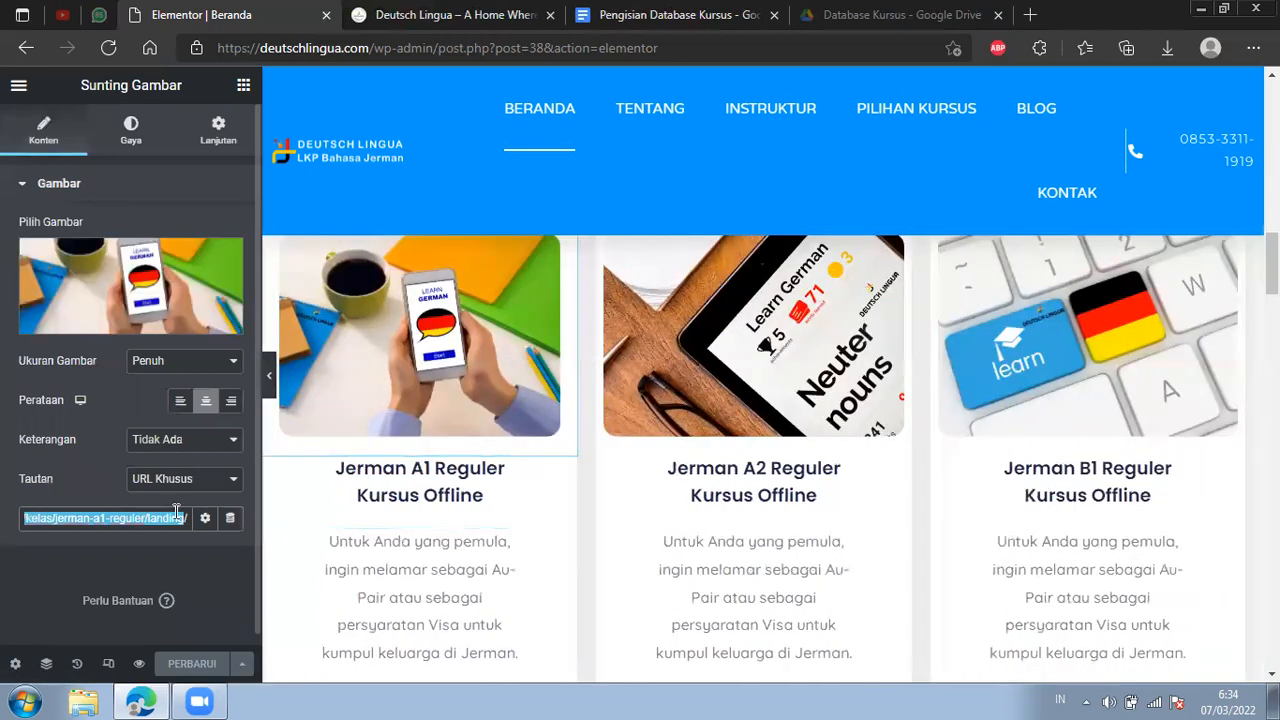
left_click(561, 471)
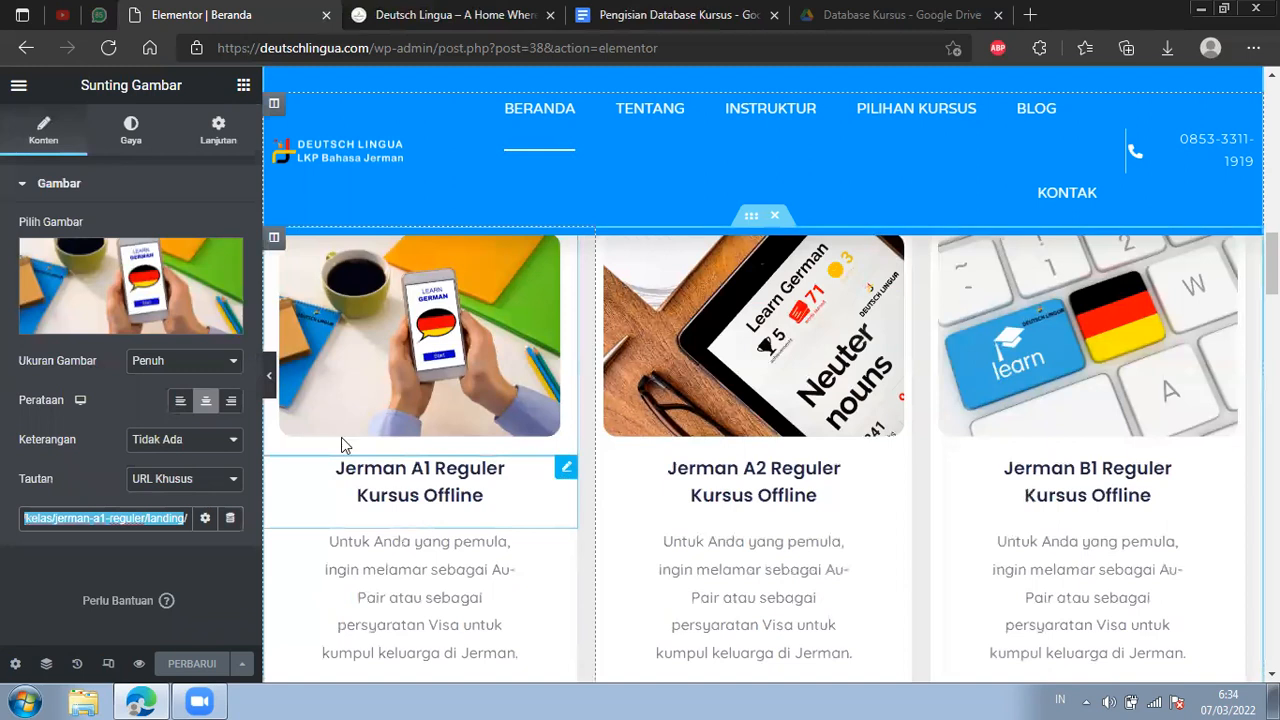
triple_click(189, 376)
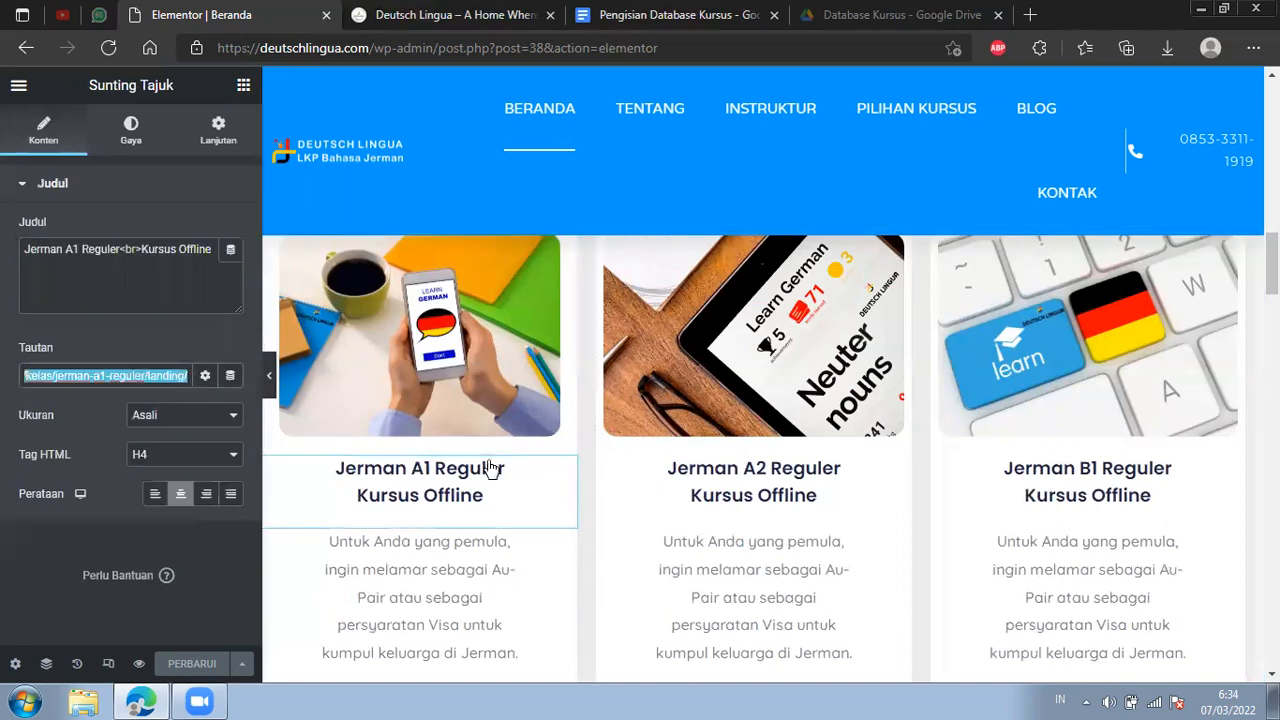
scroll(528, 560, "down", 2)
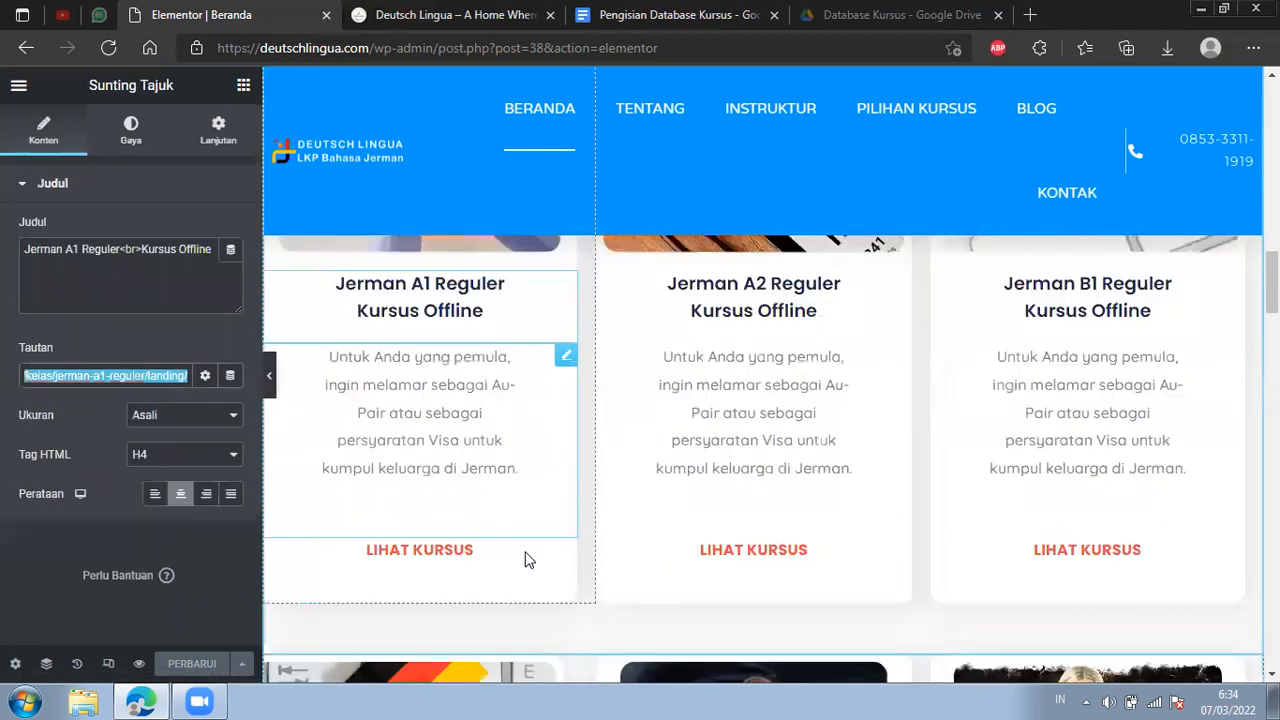
left_click(528, 560)
left_click_drag(70, 330, 171, 338)
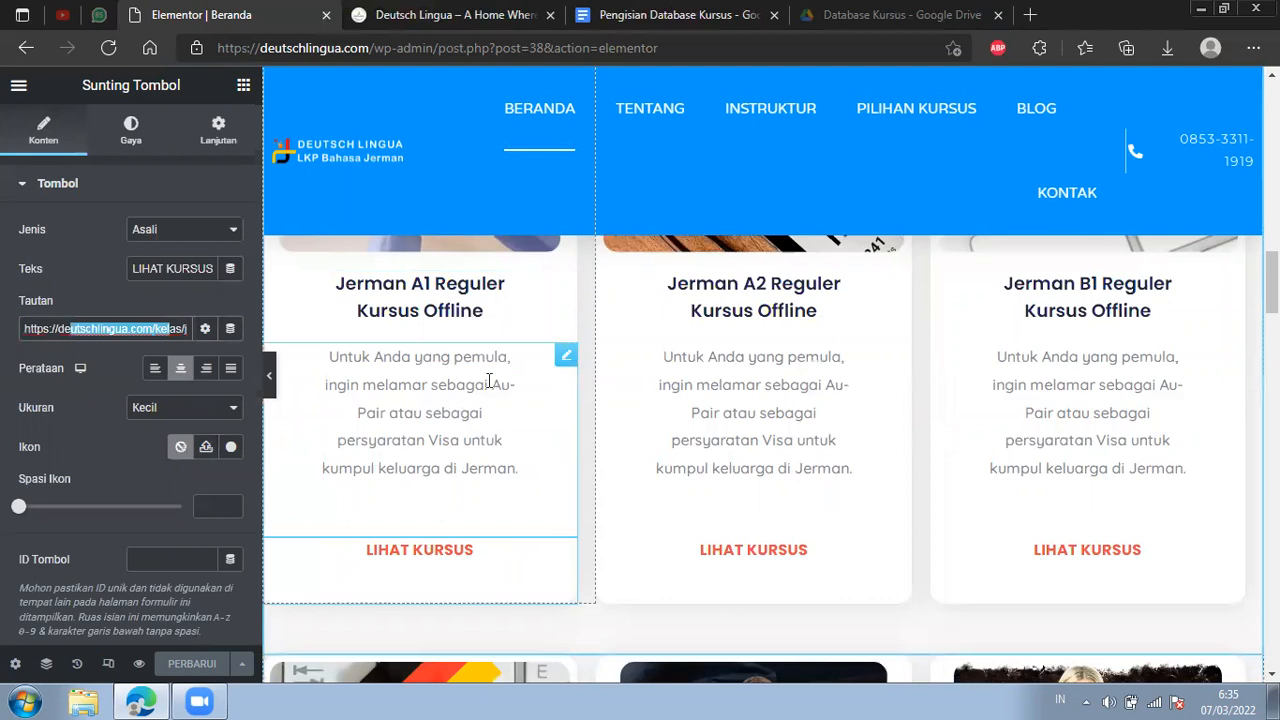
Load the published course page at deutschlingua.com/kelas in place of the home page.
left_click(490, 12)
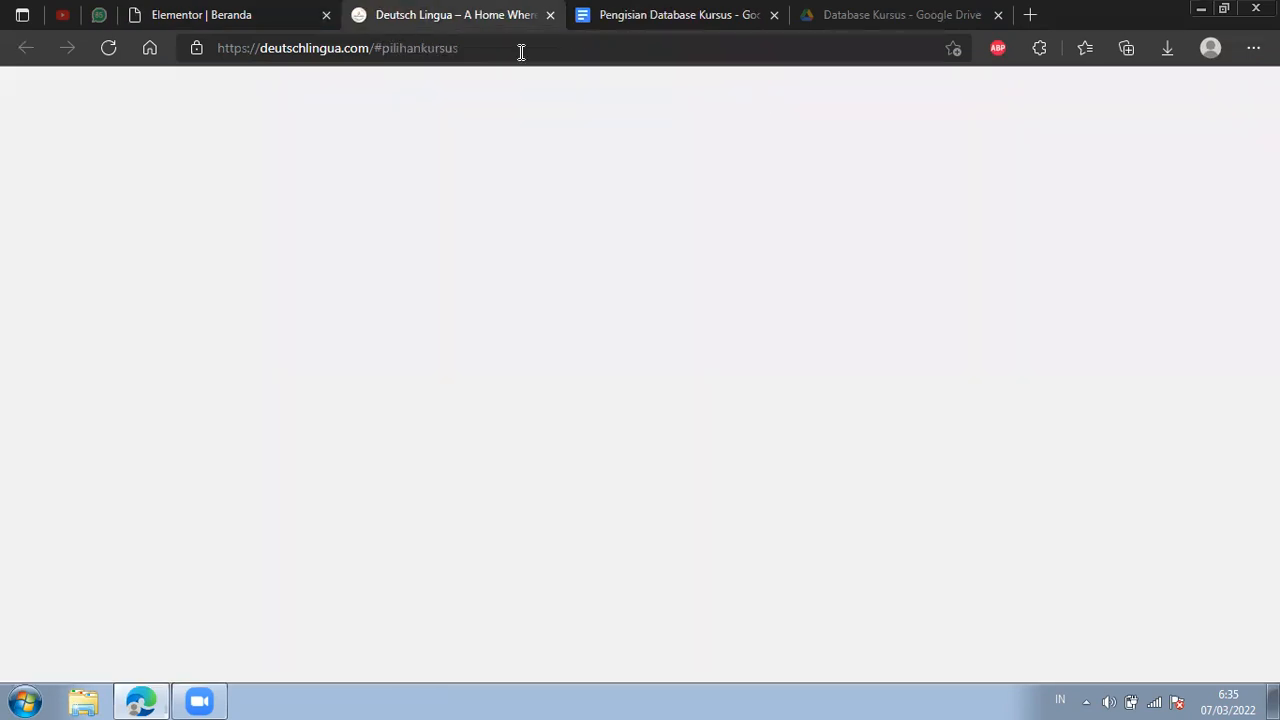
left_click_drag(459, 49, 372, 58)
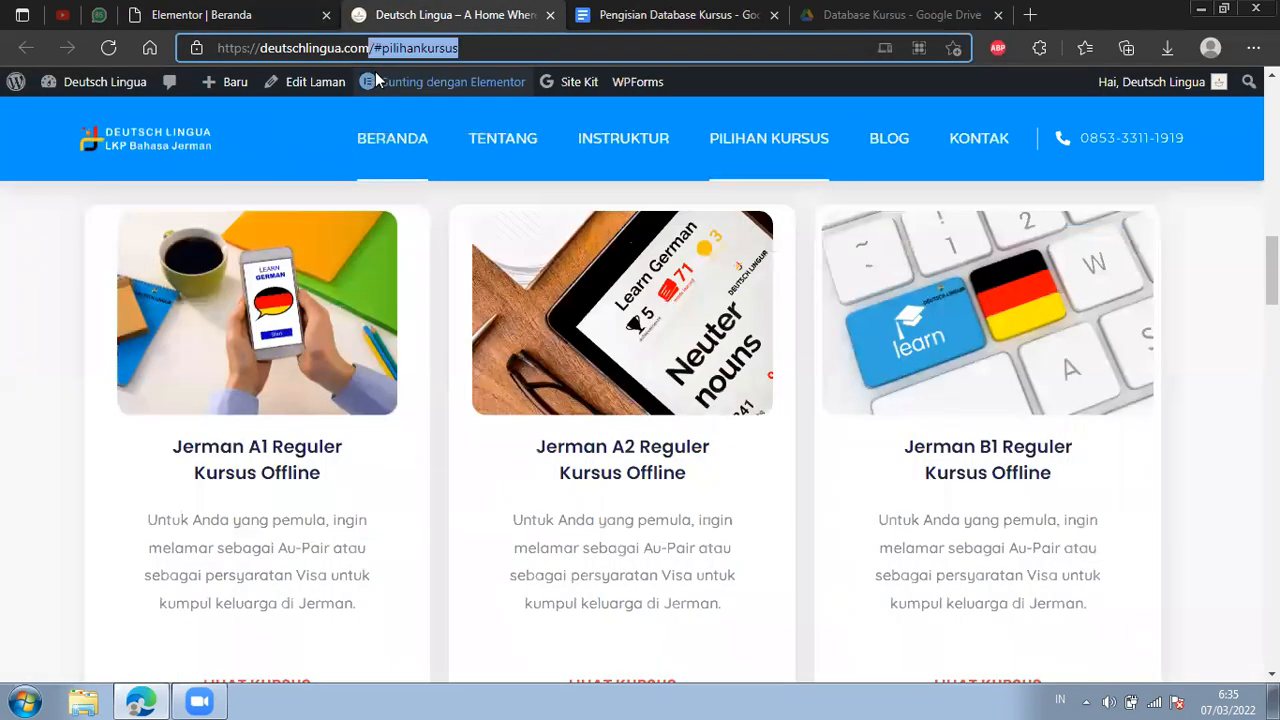
type("kela")
key("BackSpace")
key("BackSpace")
key("BackSpace")
key("BackSpace")
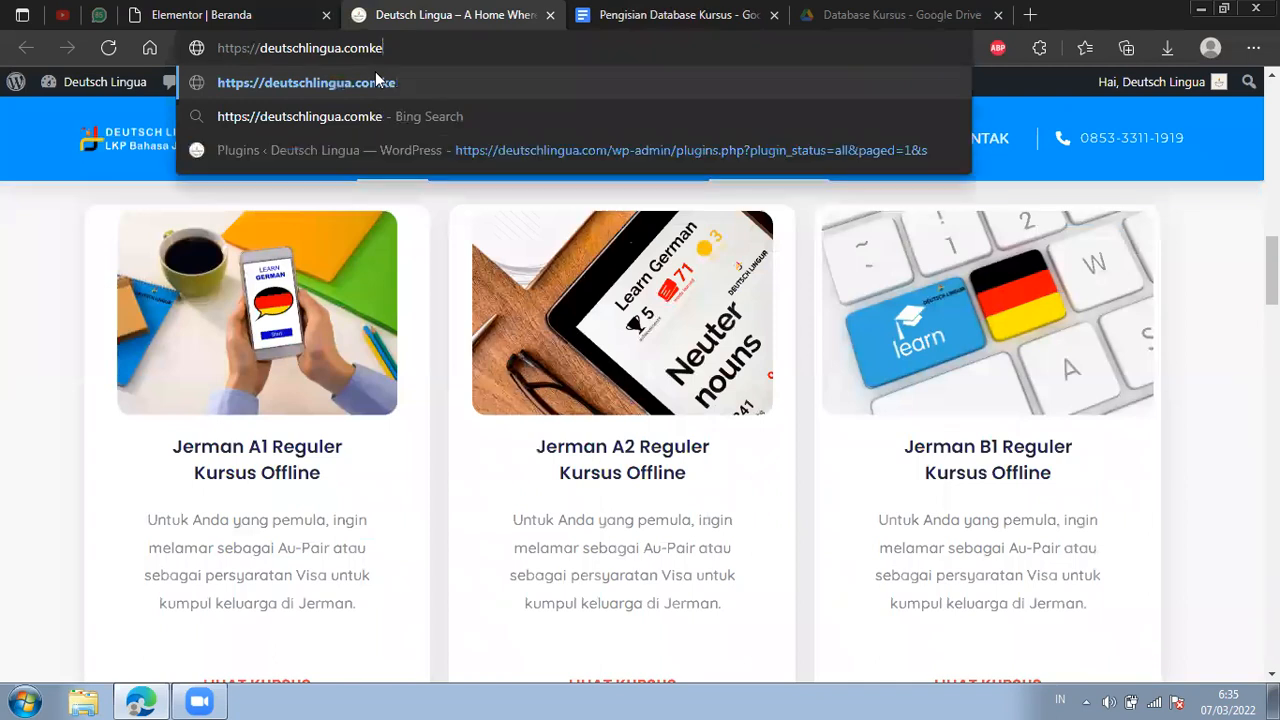
type("/kelas")
key("Return")
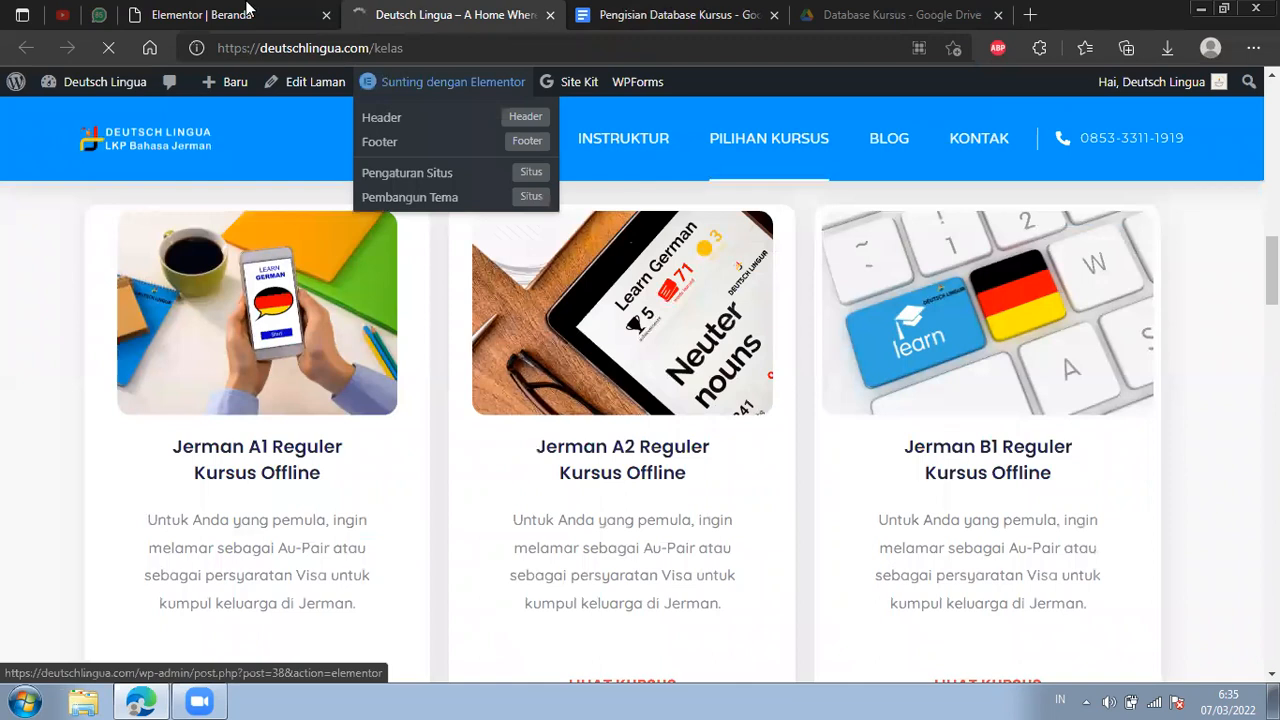
Compare the Jerman A1 Reguler description in the Beranda editor with the Kelas Reguler cards on the published course page.
left_click(248, 12)
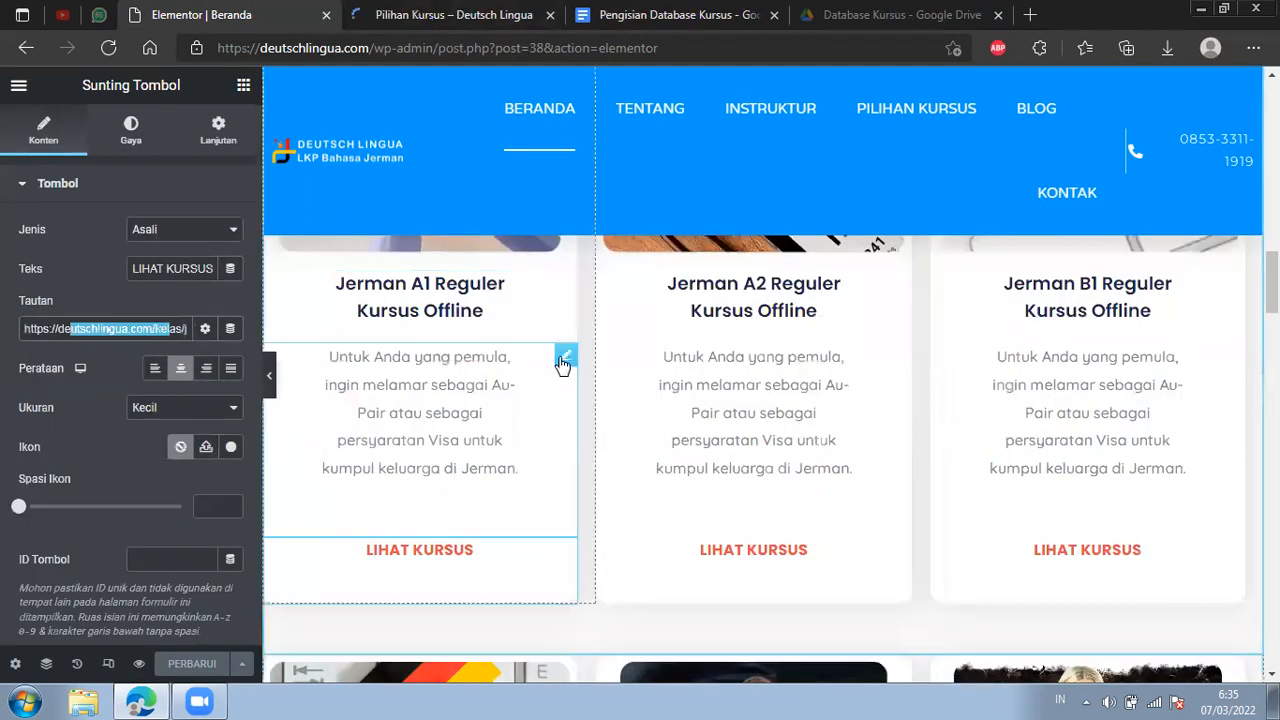
key("ctrl+Tab")
key("F5")
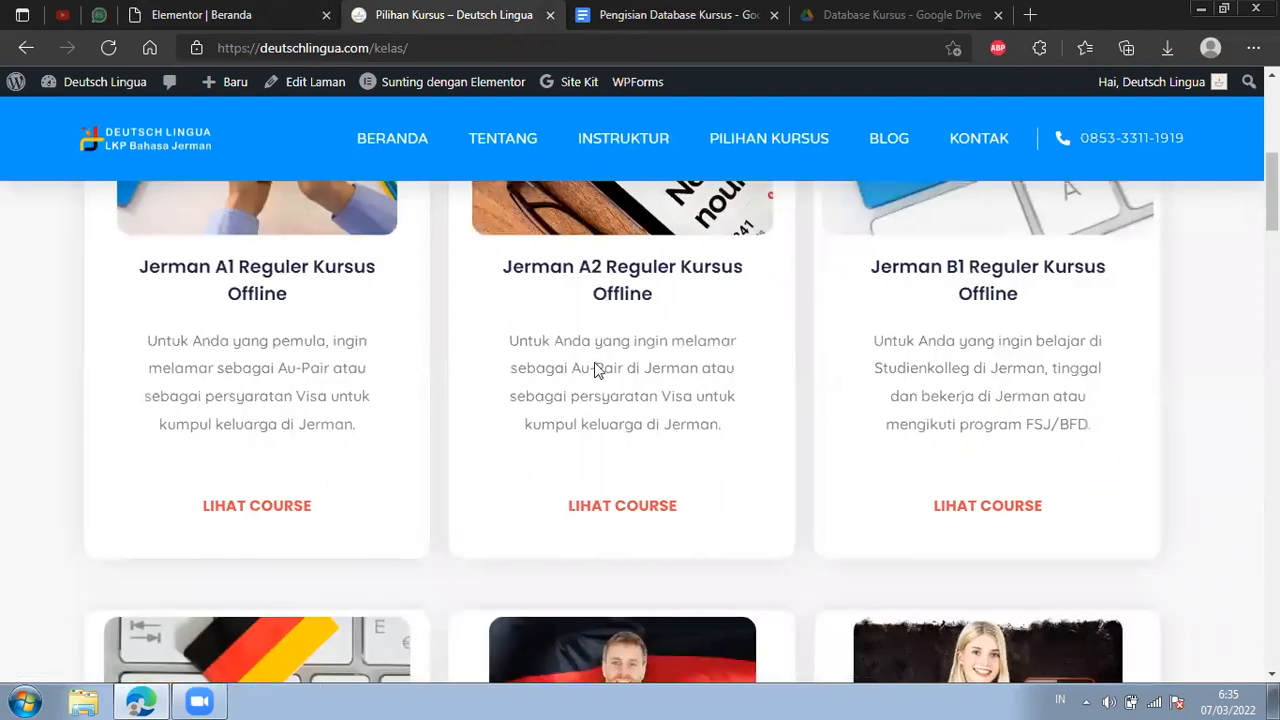
scroll(666, 351, "down", 3)
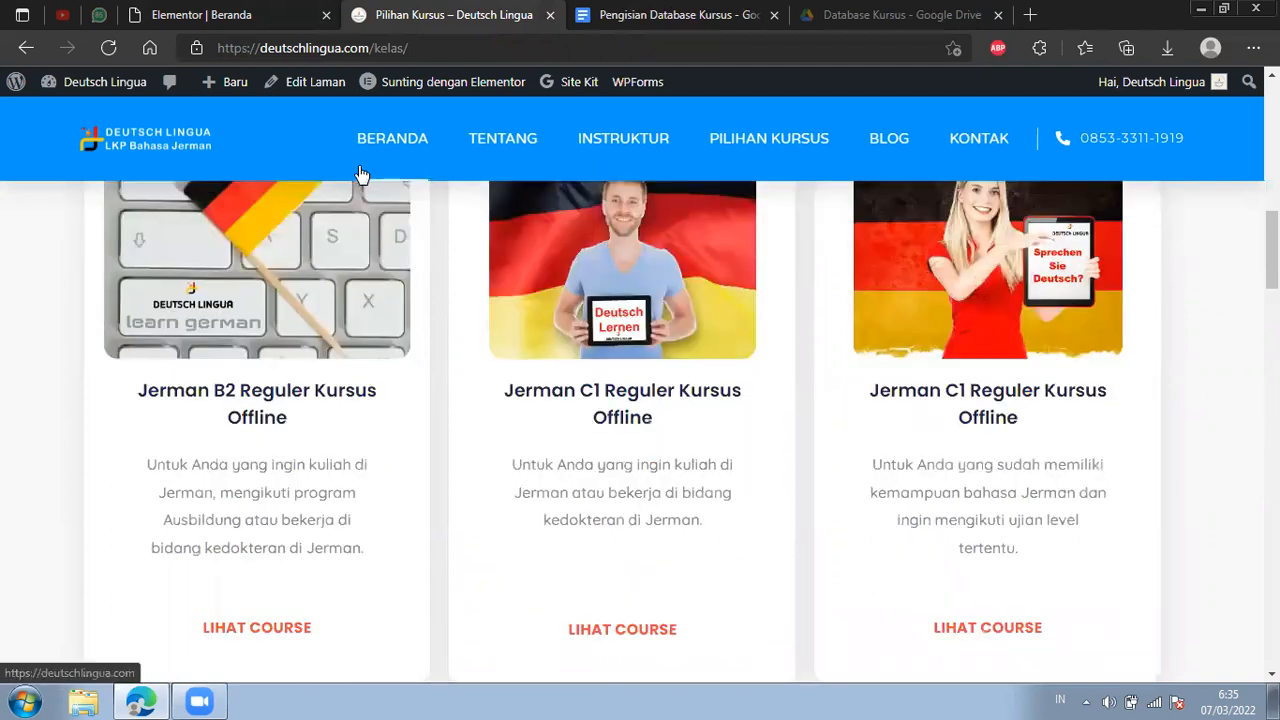
scroll(404, 402, "up", 3)
key("ctrl+shift+Tab")
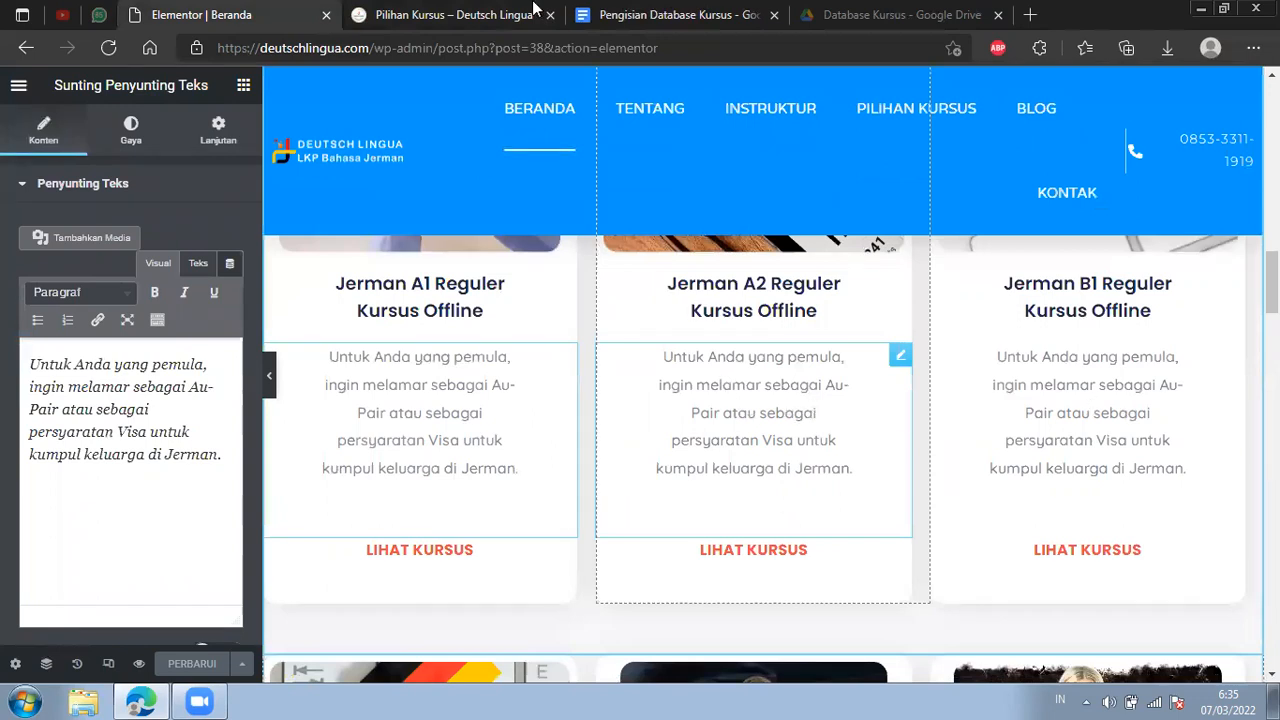
Leave the Beranda editor for the list of all pages and open the site's admin dashboard.
left_click(480, 318)
left_click(27, 48)
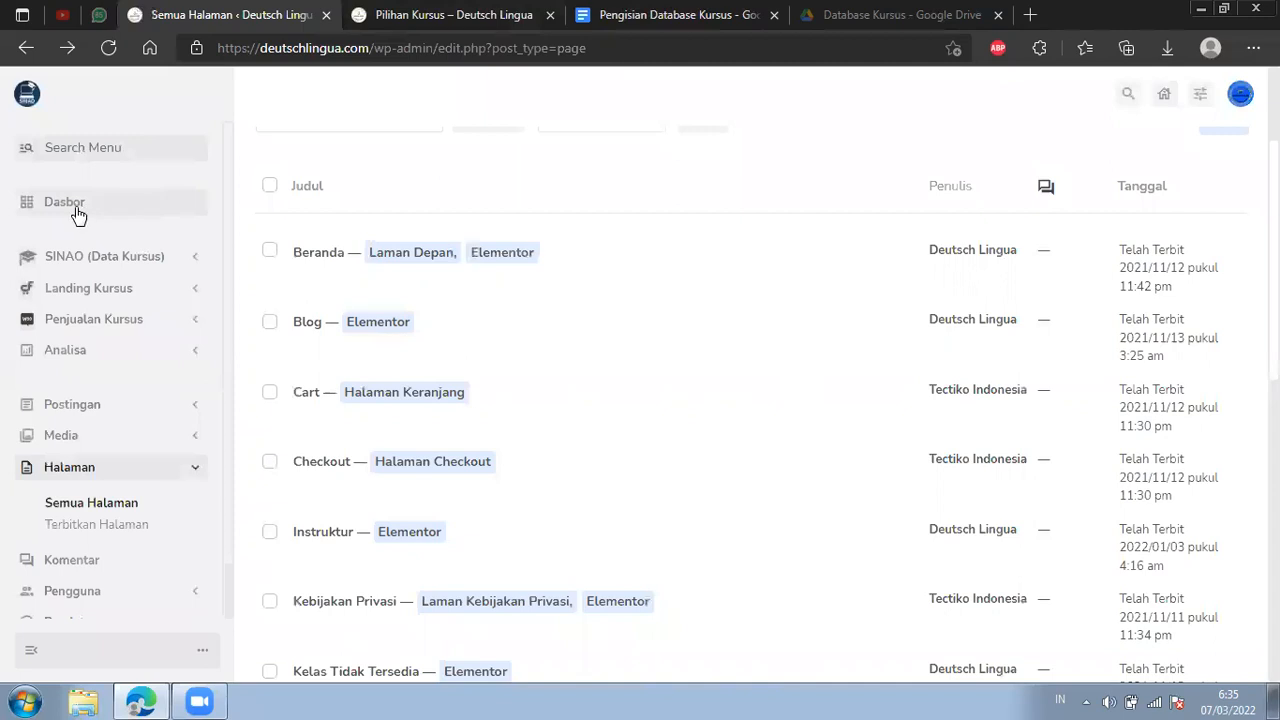
left_click(310, 187)
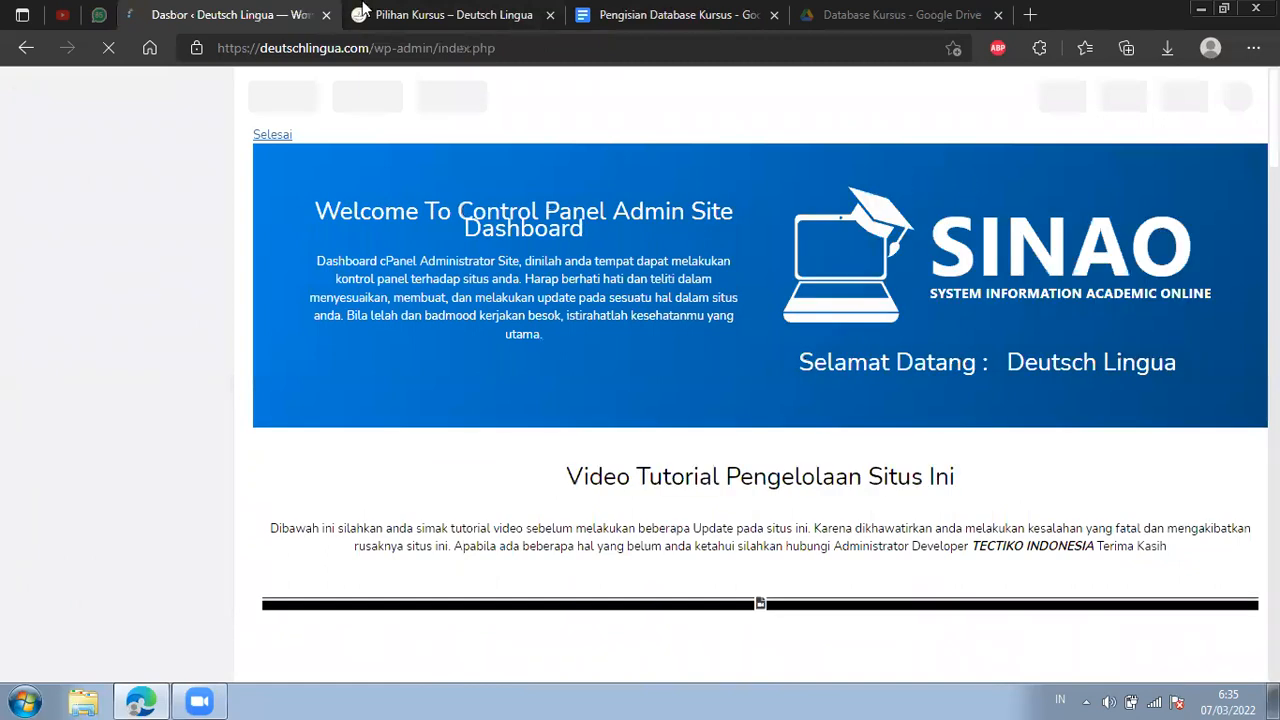
Review the published Pilihan Kursus cards down to the Tingkat Anak courses and switch to the Pengisian Database Kursus document.
left_click(363, 9)
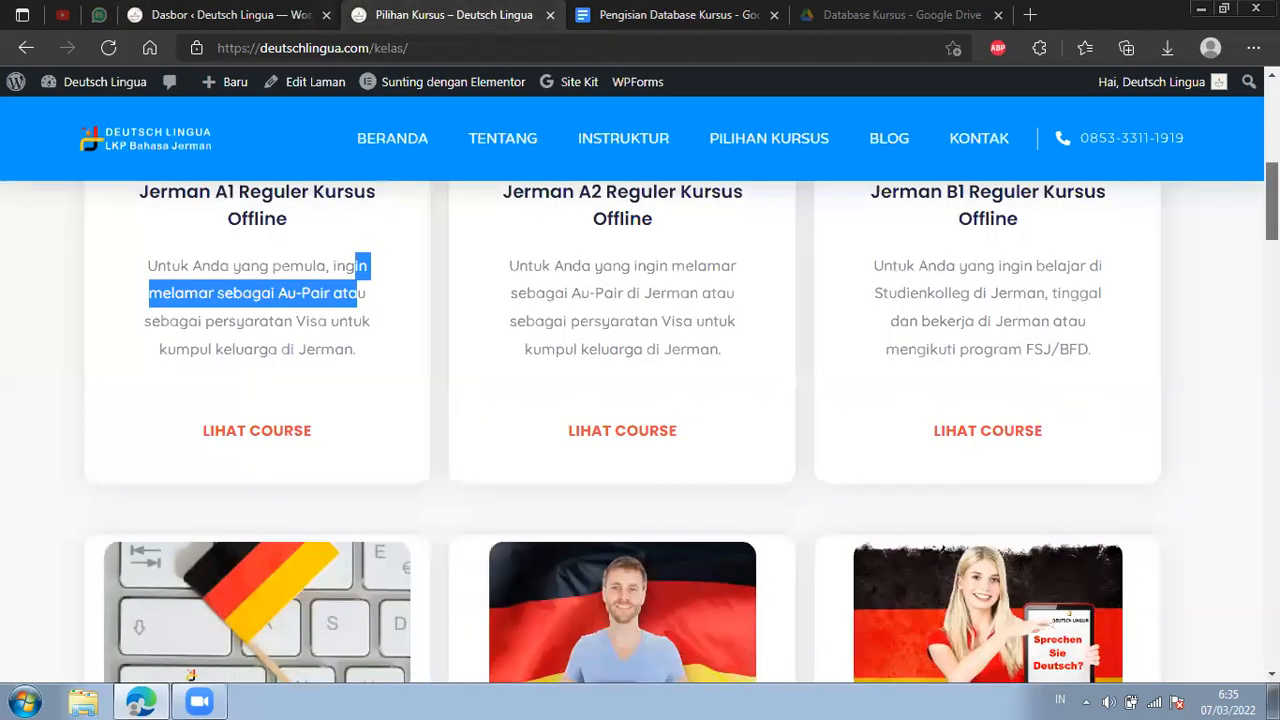
scroll(640, 430, "down", 15)
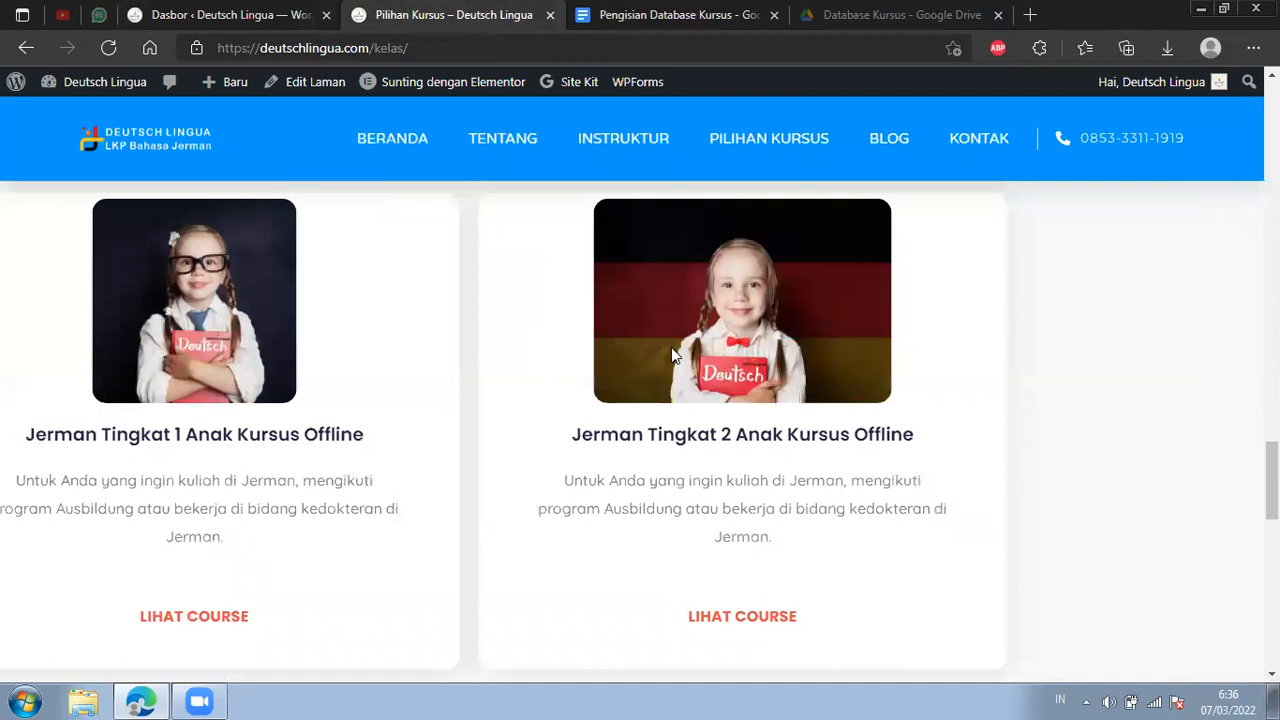
scroll(671, 347, "down", 1)
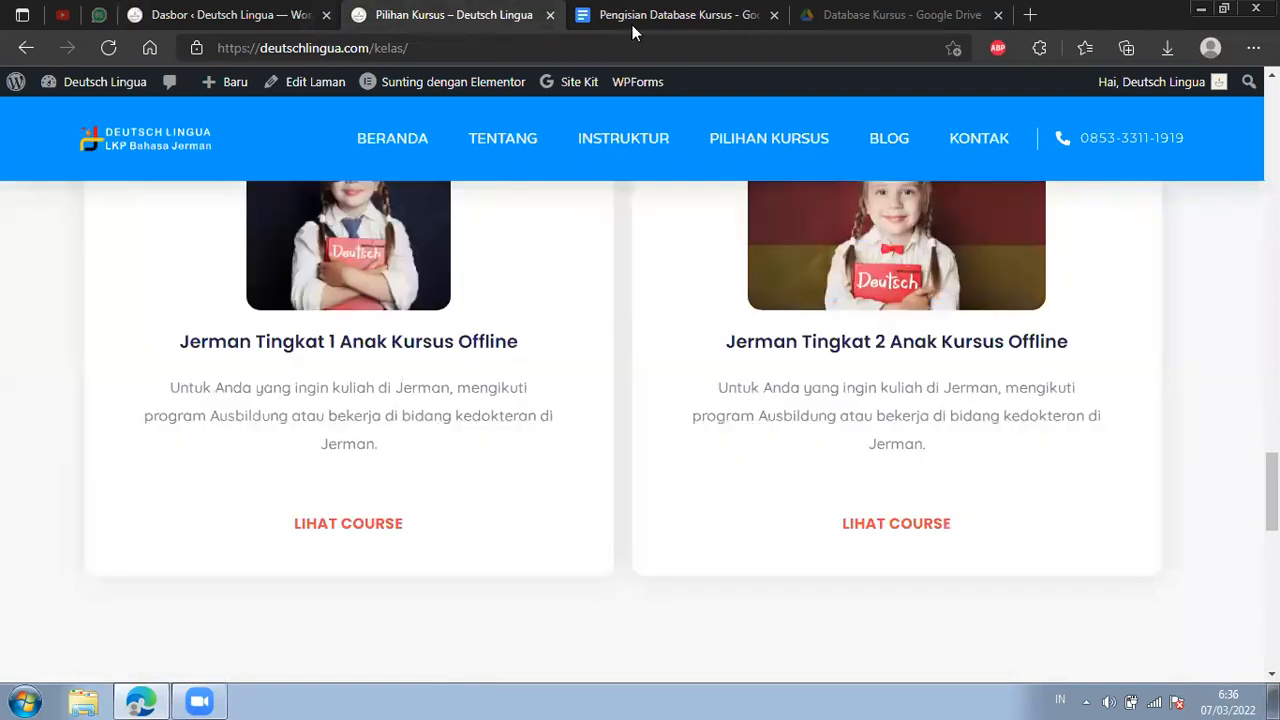
key("ctrl+Tab")
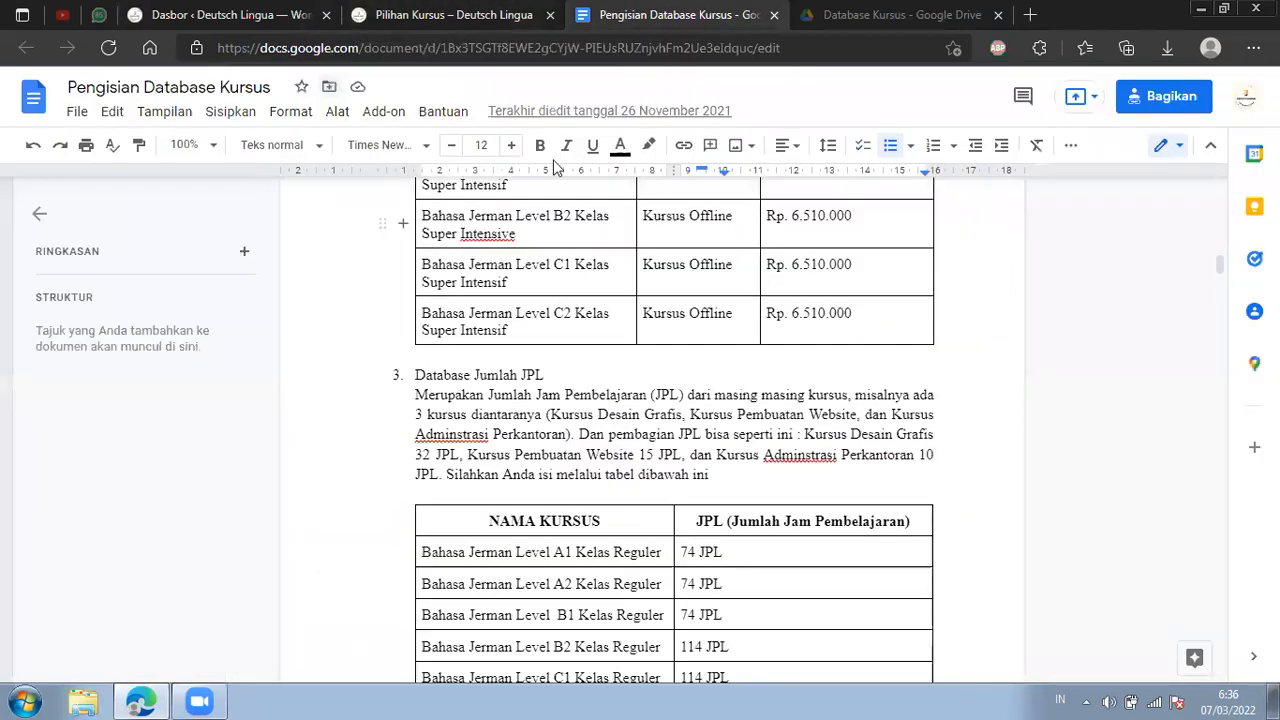
Switch to the admin dashboard and examine the tutorial titles on adding new courses, changing course prices and changing the course display.
key("ctrl+Tab")
key("ctrl+Tab")
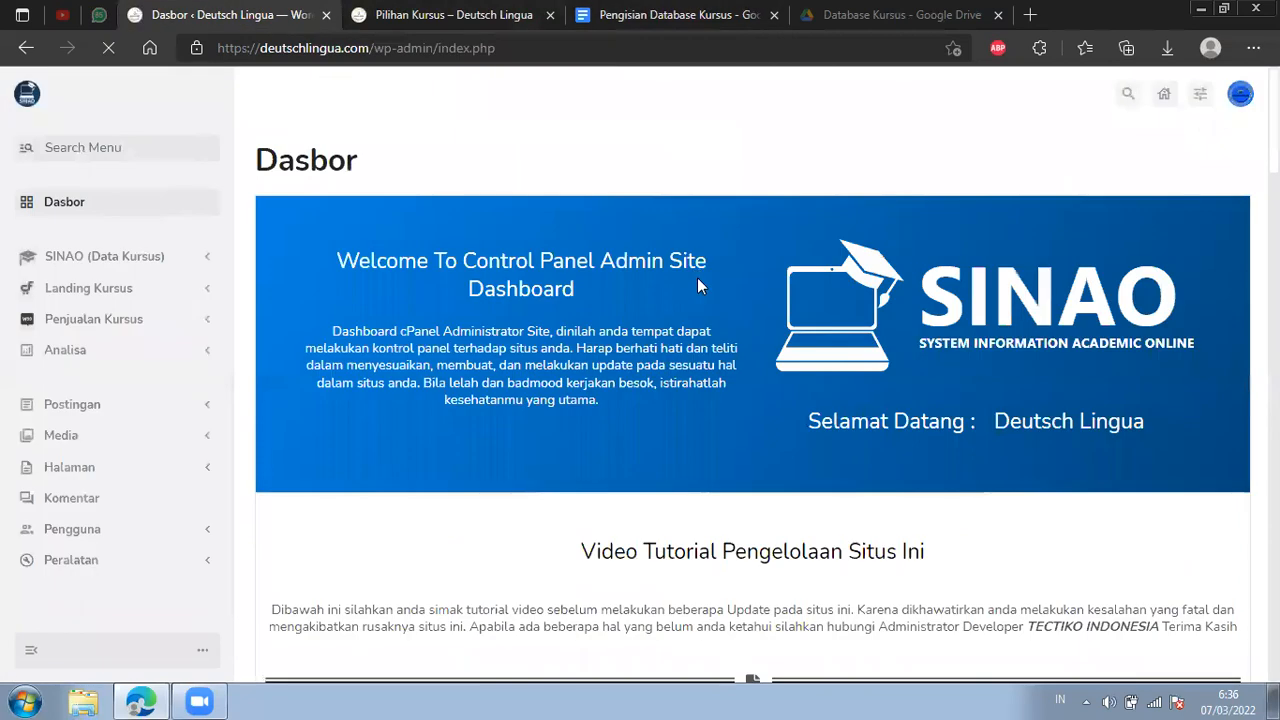
scroll(700, 285, "down", 5)
scroll(991, 331, "down", 1)
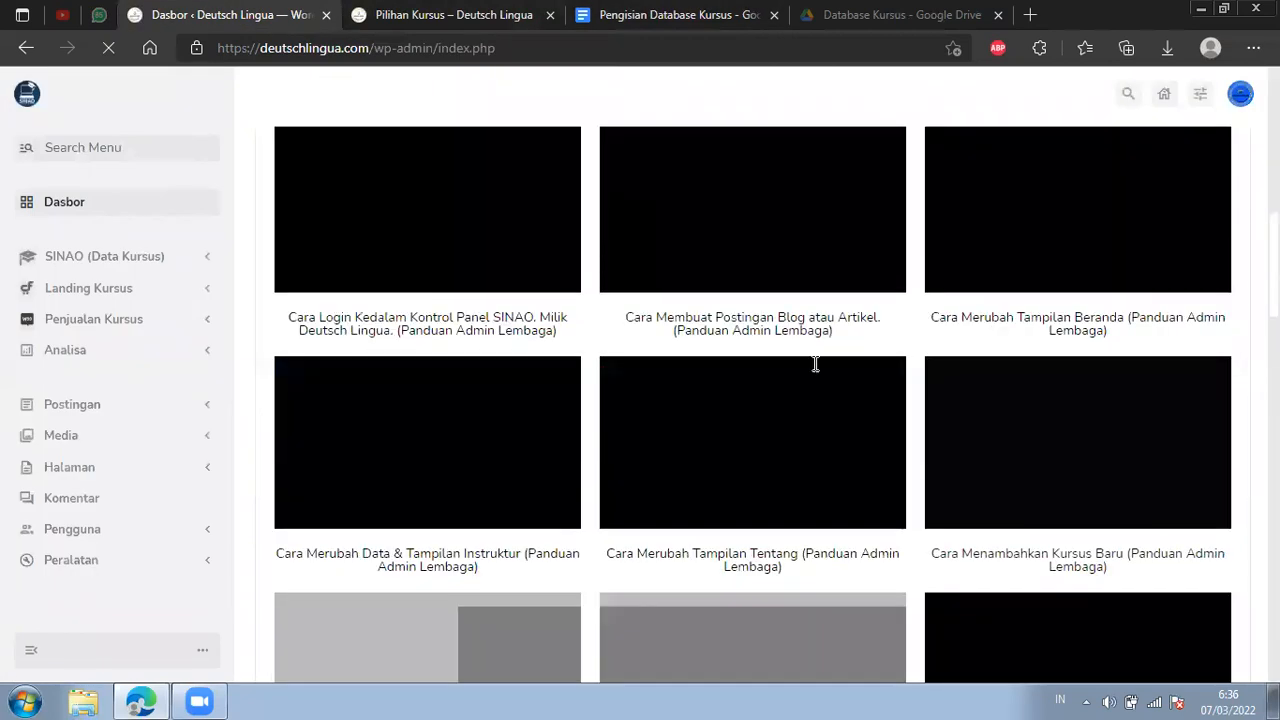
scroll(815, 364, "down", 2)
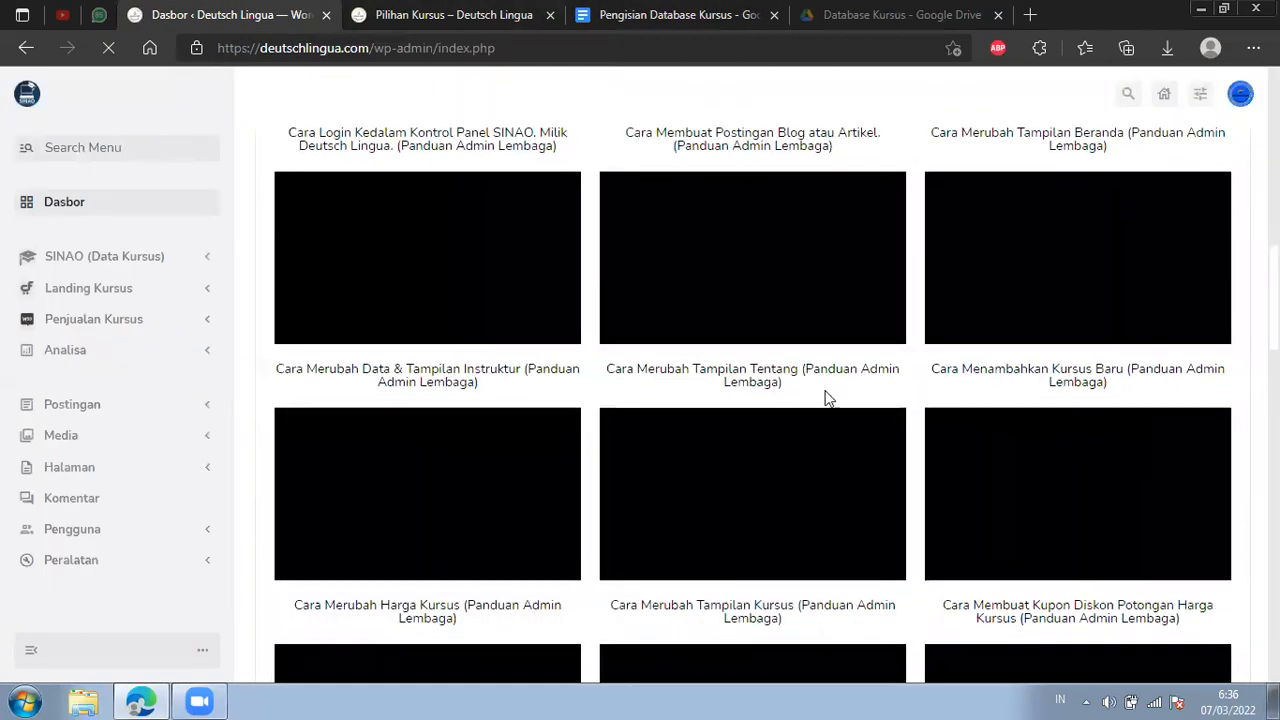
scroll(1049, 279, "down", 1)
left_click_drag(1021, 278, 1097, 268)
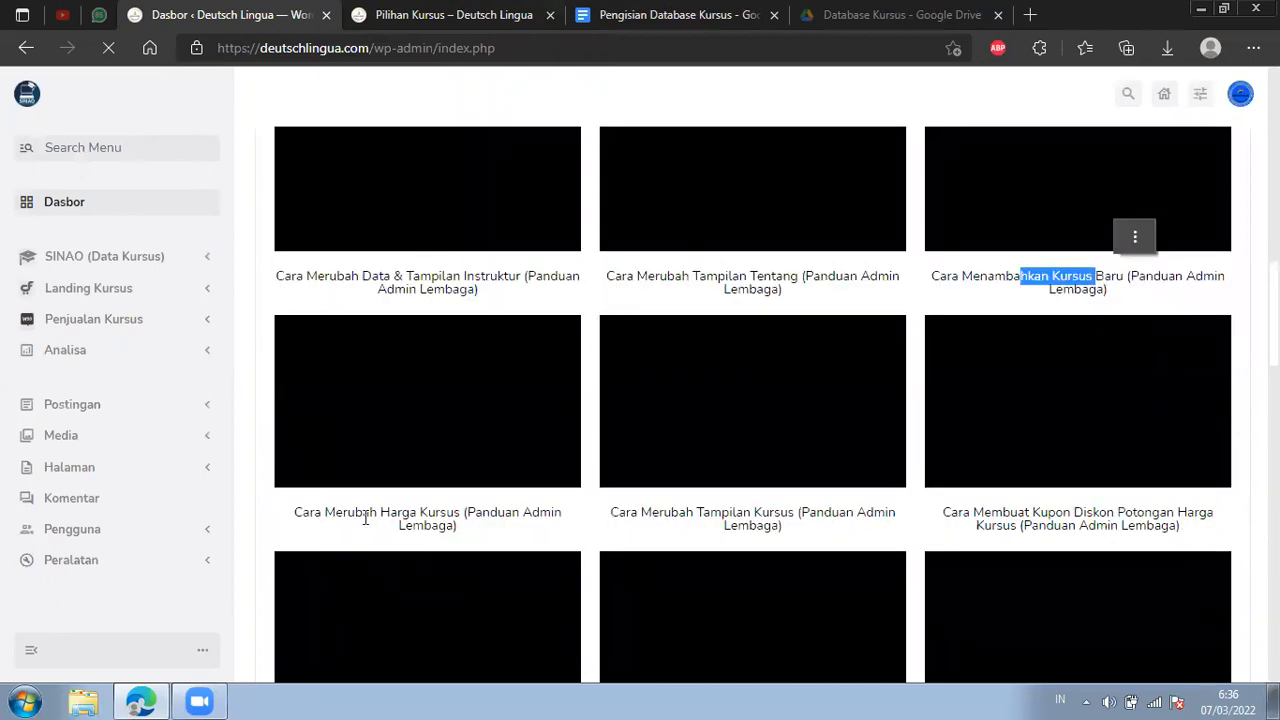
left_click_drag(302, 513, 457, 513)
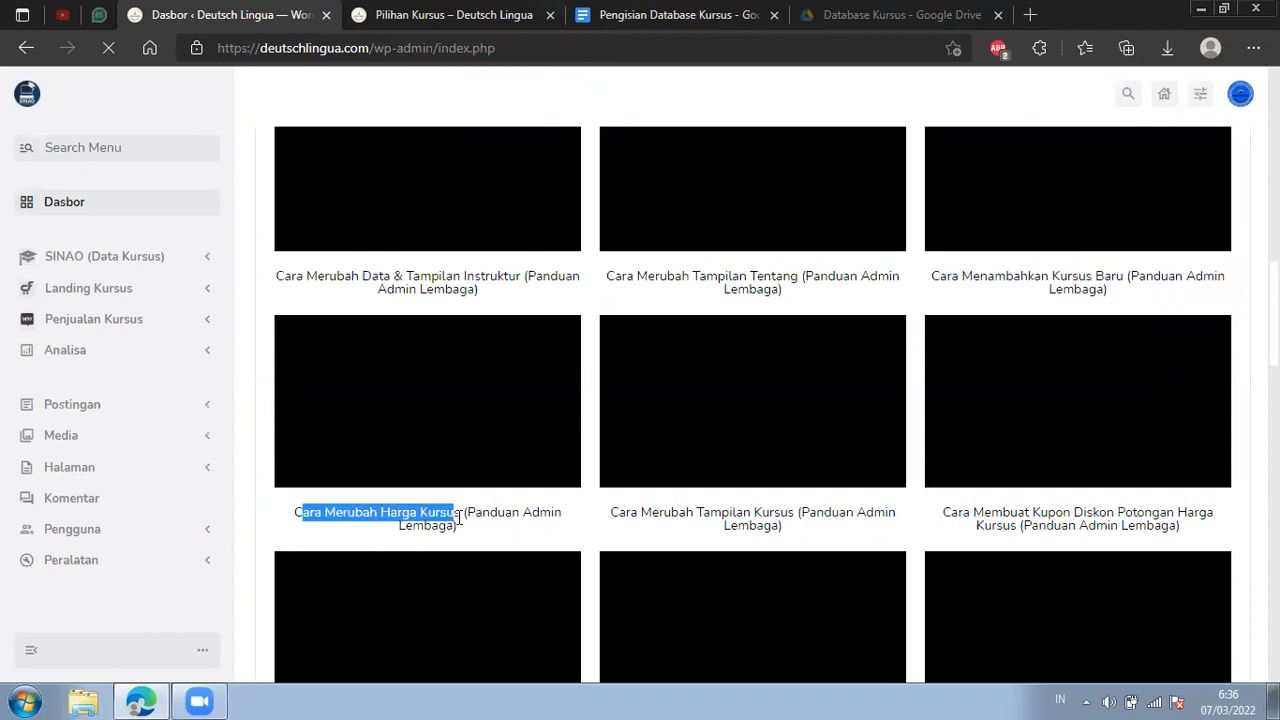
left_click_drag(651, 516, 796, 515)
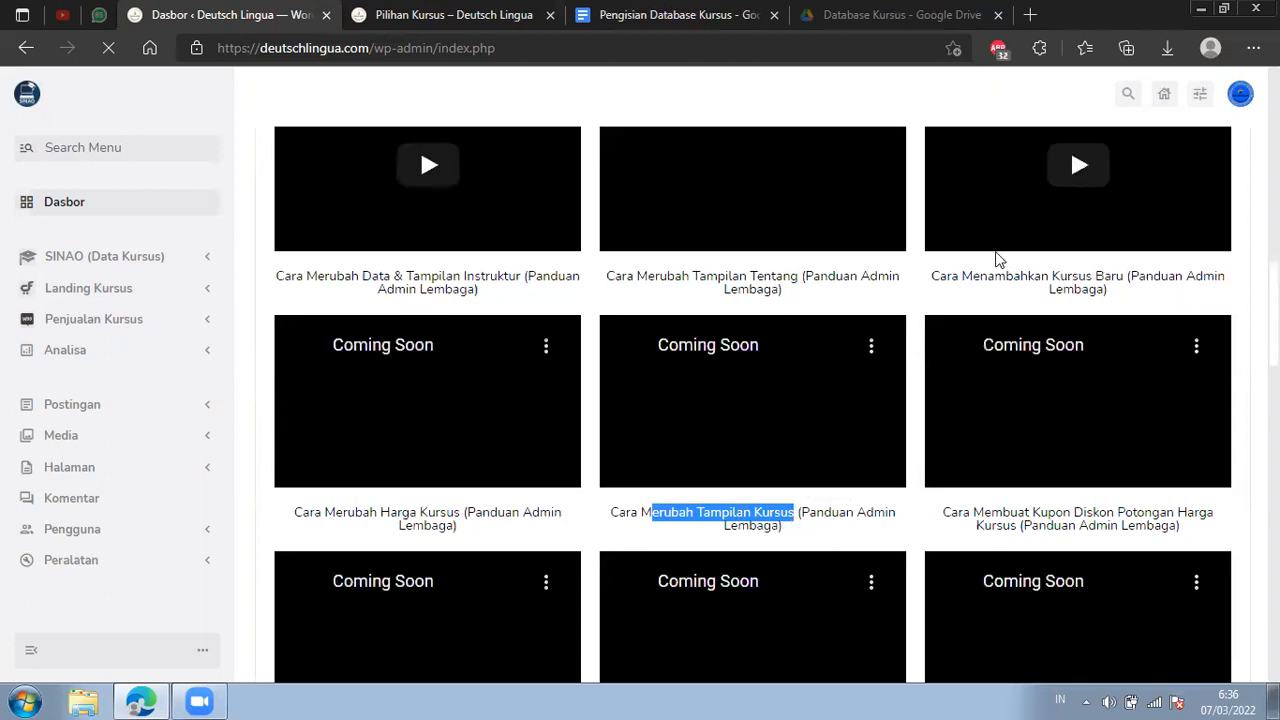
Check the published Pilihan Kursus page, then return to the dashboard and examine the Cara Merubah Tampilan Kursus tutorial entry.
key("ctrl+Tab")
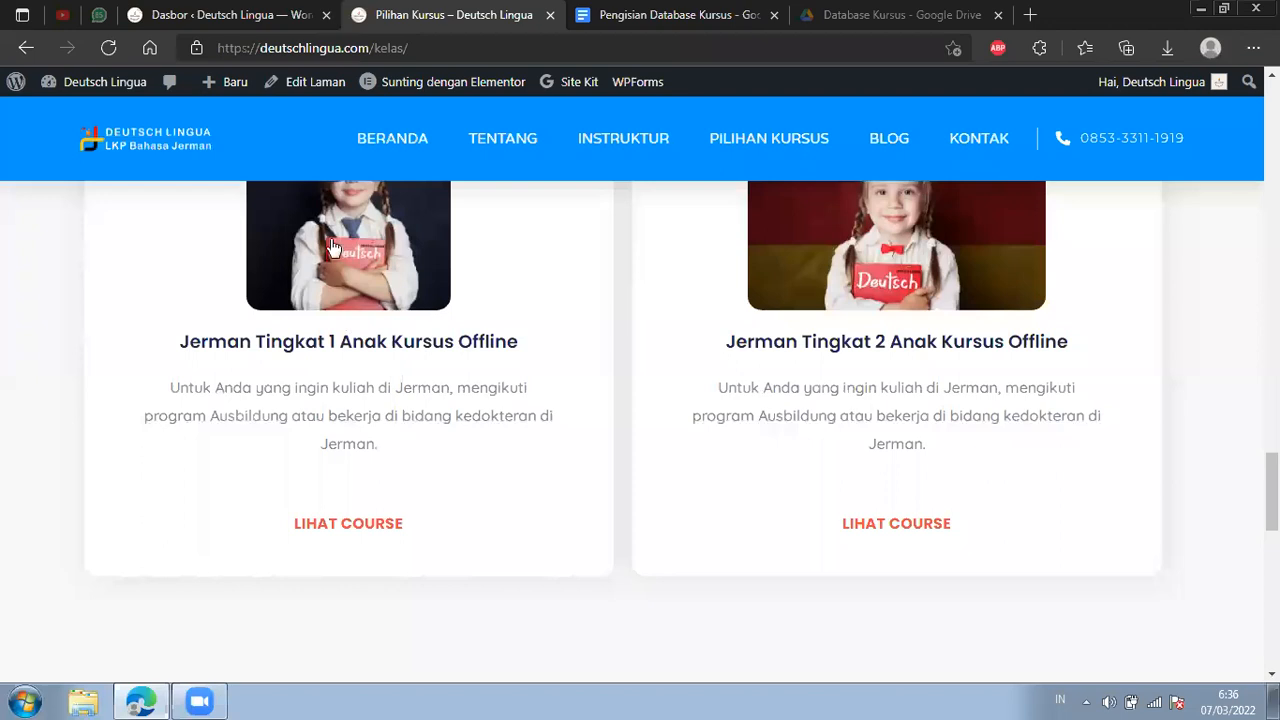
left_click(250, 14)
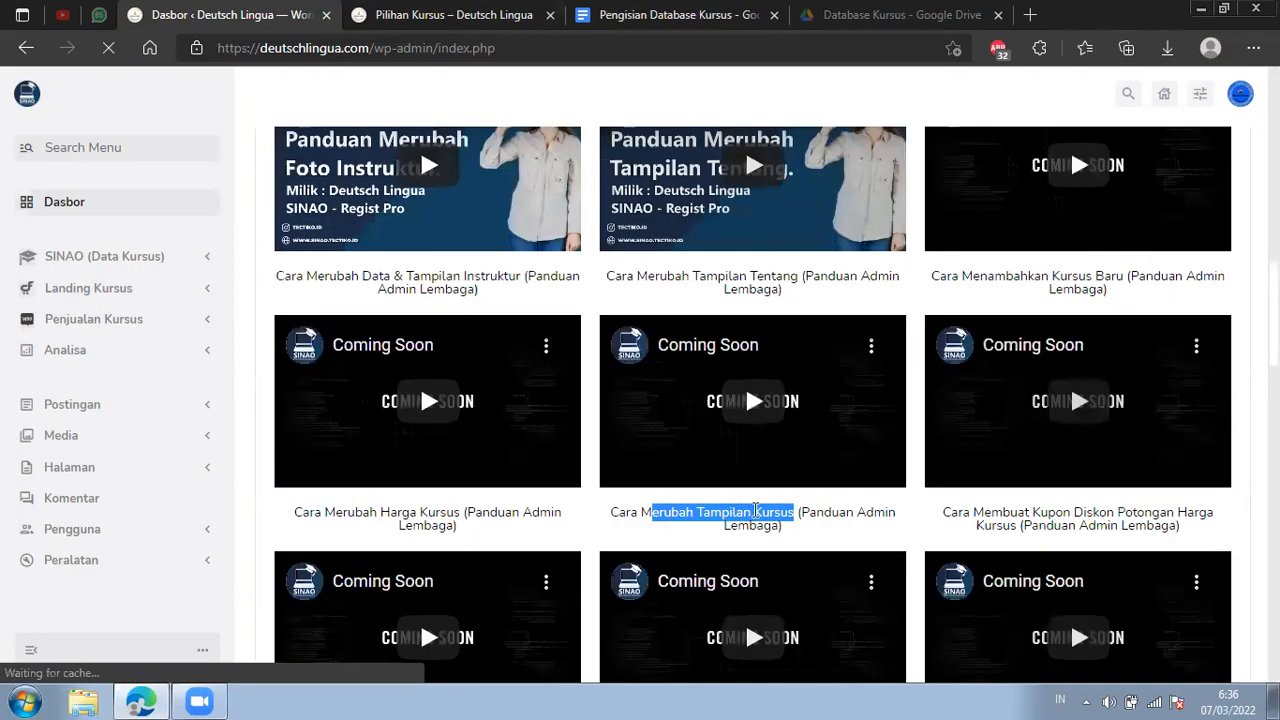
left_click_drag(785, 525, 616, 505)
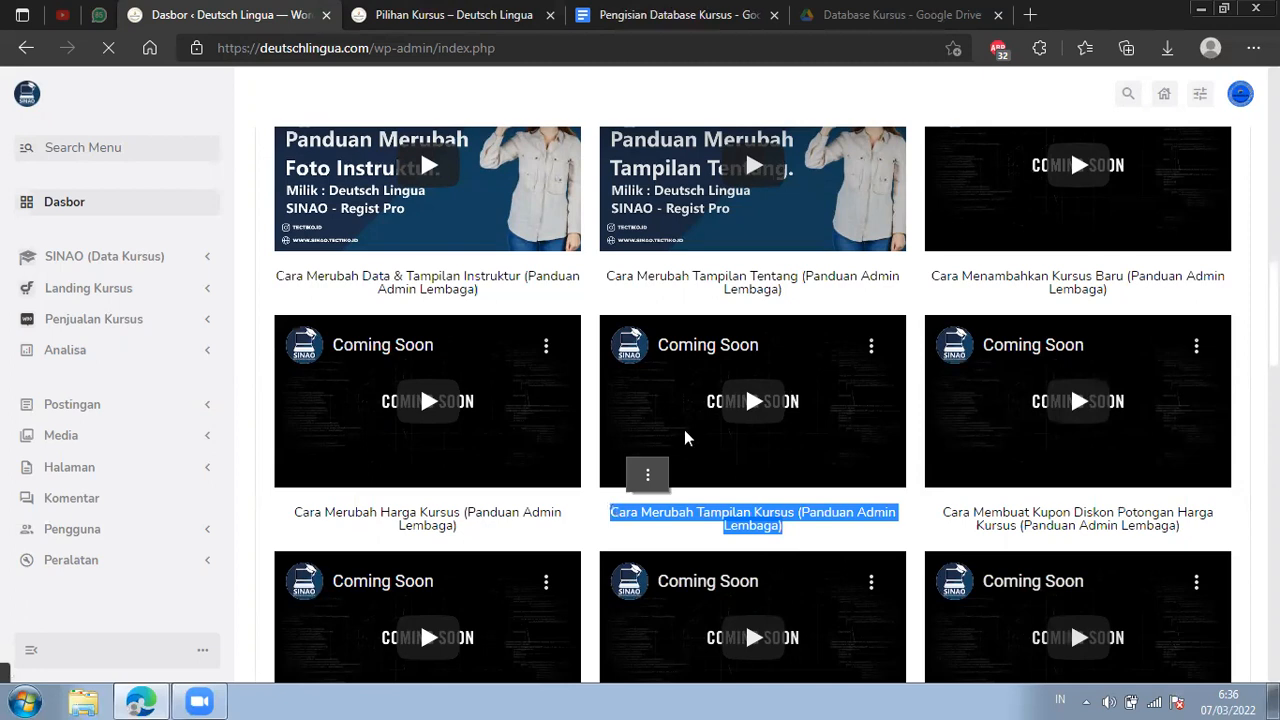
scroll(706, 518, "down", 1)
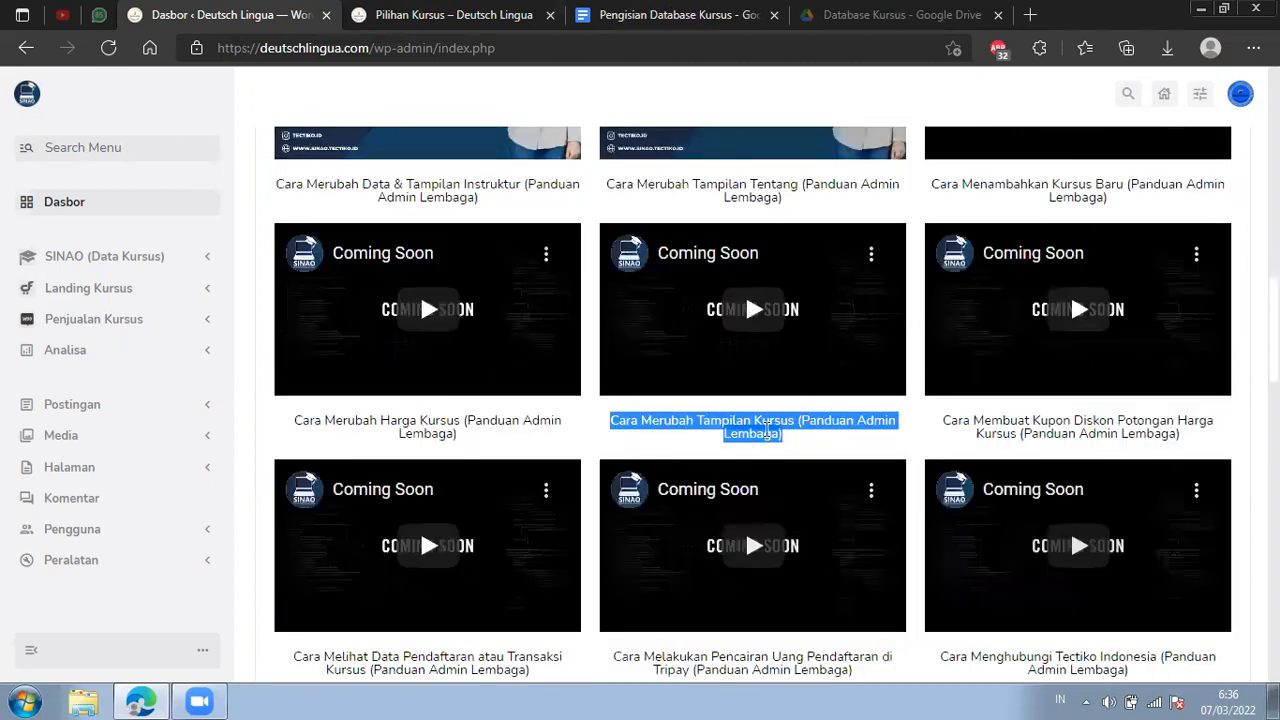
left_click(810, 415)
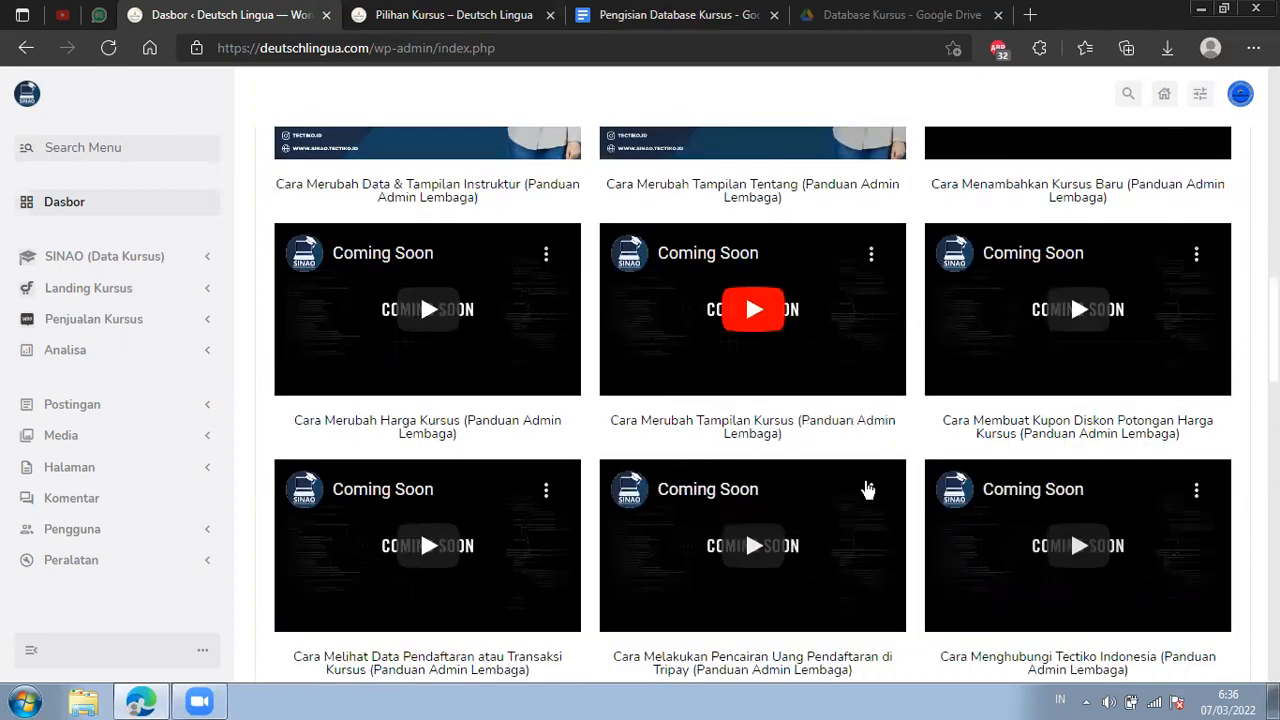
scroll(866, 489, "up", 1)
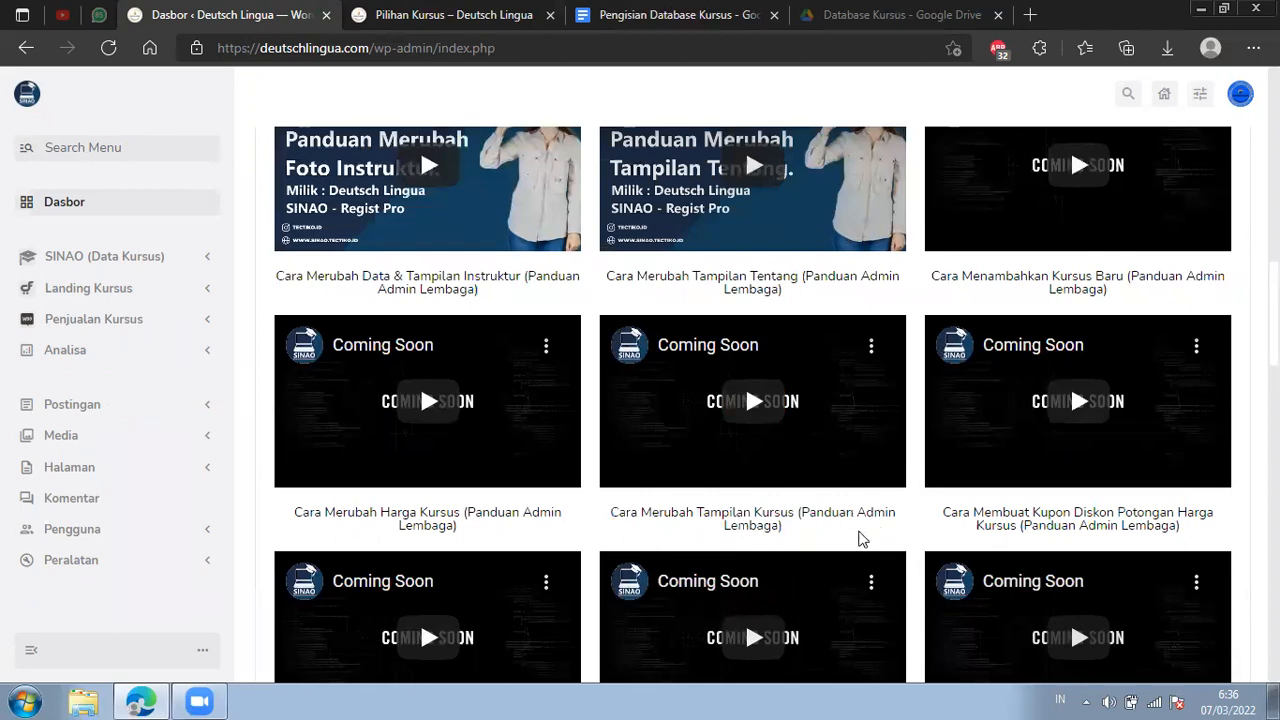